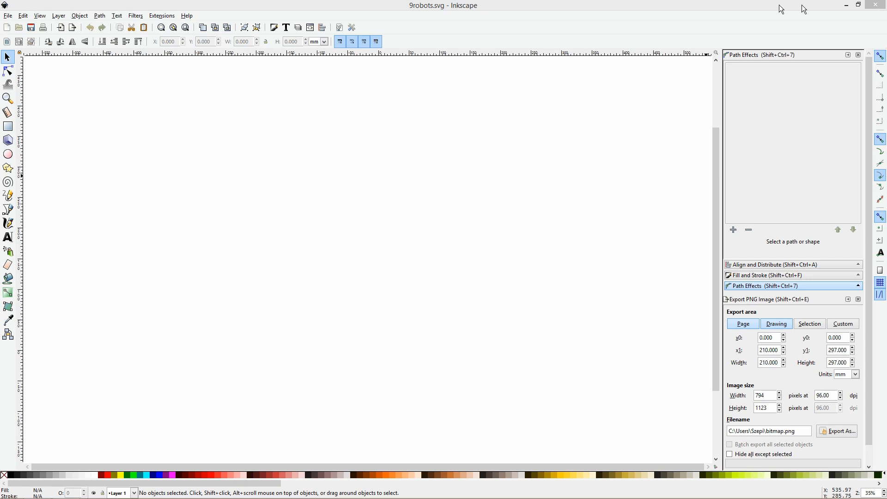
Turn off snapping and close the Path Effects dialog
{"action": "left_click", "coordinate": [880, 56]}
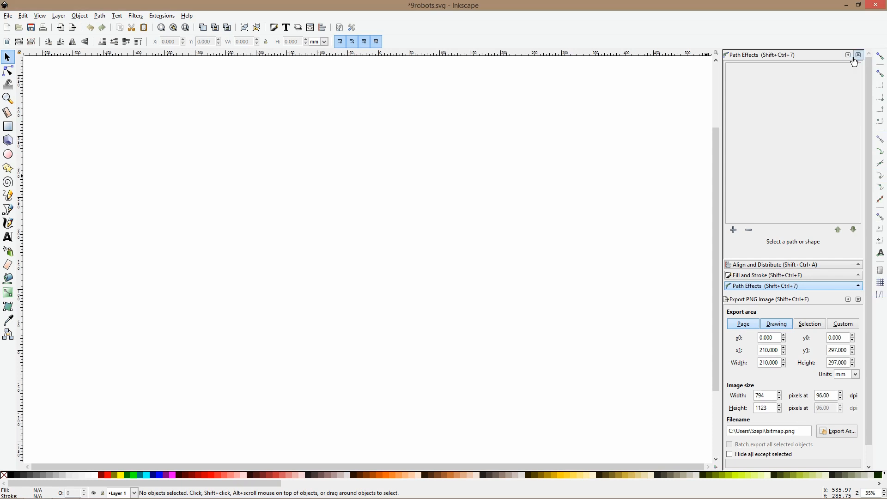
{"action": "left_click", "coordinate": [858, 55]}
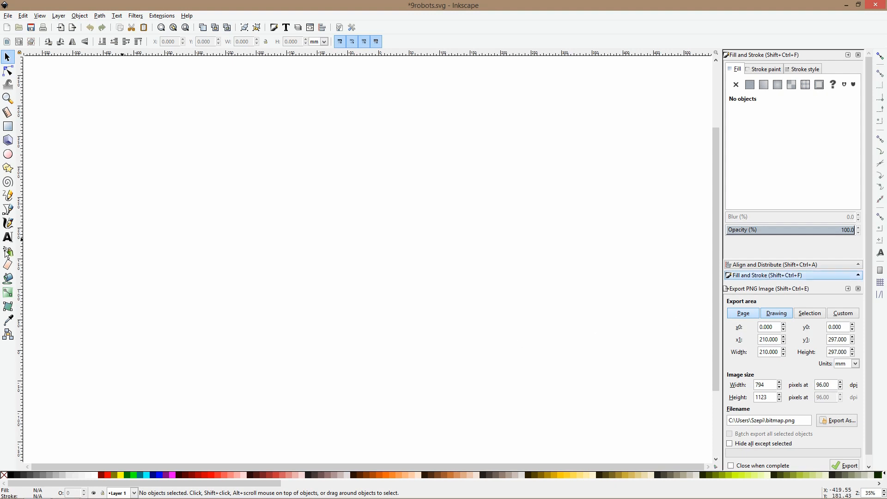
Draw the robot's head as a green rounded rectangle about 75 by 46 mm, with a larger square-like body below it
{"action": "left_click", "coordinate": [8, 126]}
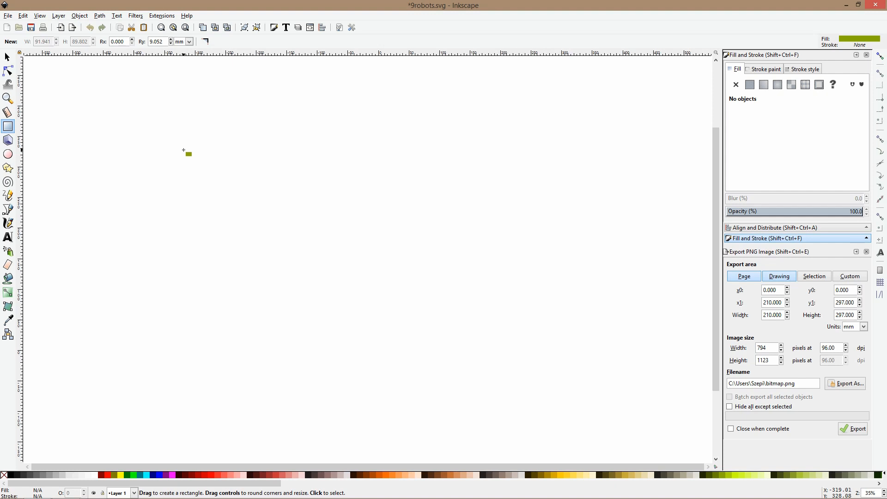
{"action": "left_click_drag", "start_coordinate": [180, 124], "coordinate": [226, 151]}
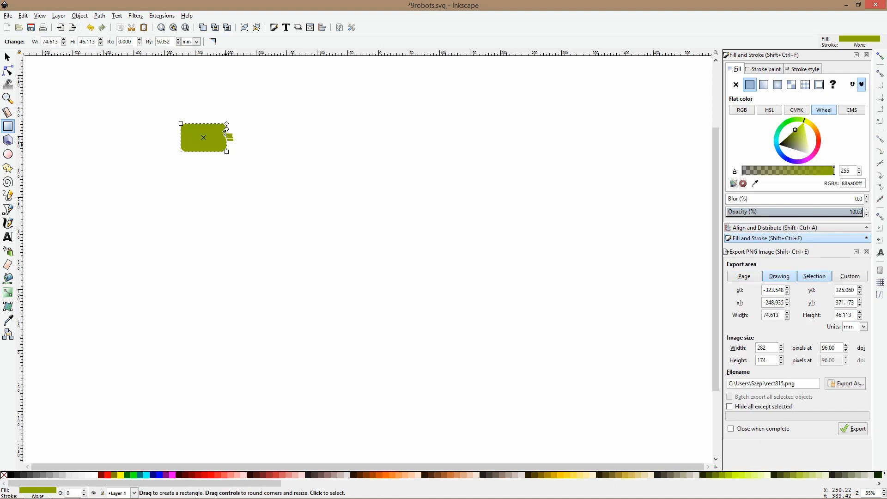
{"action": "left_click_drag", "start_coordinate": [167, 156], "coordinate": [232, 215]}
Add two arms about 55 by 32 mm beside the body and two upright legs of the same shape beneath it
{"action": "mouse_move", "coordinate": [126, 162]}
{"action": "left_mouse_down"}
{"action": "mouse_move", "coordinate": [146, 180]}
{"action": "mouse_move", "coordinate": [160, 181]}
{"action": "mouse_move", "coordinate": [149, 170]}
{"action": "mouse_move", "coordinate": [269, 171]}
{"action": "left_mouse_up"}
{"action": "key", "text": "space"}
{"action": "key", "text": "space"}
{"action": "left_click", "coordinate": [144, 170]}
{"action": "key", "text": "ctrl+d"}
{"action": "left_click_drag", "start_coordinate": [134, 167], "coordinate": [218, 225]}
{"action": "left_click", "coordinate": [184, 227]}
{"action": "key", "text": "space"}
{"action": "left_click", "coordinate": [235, 123]}
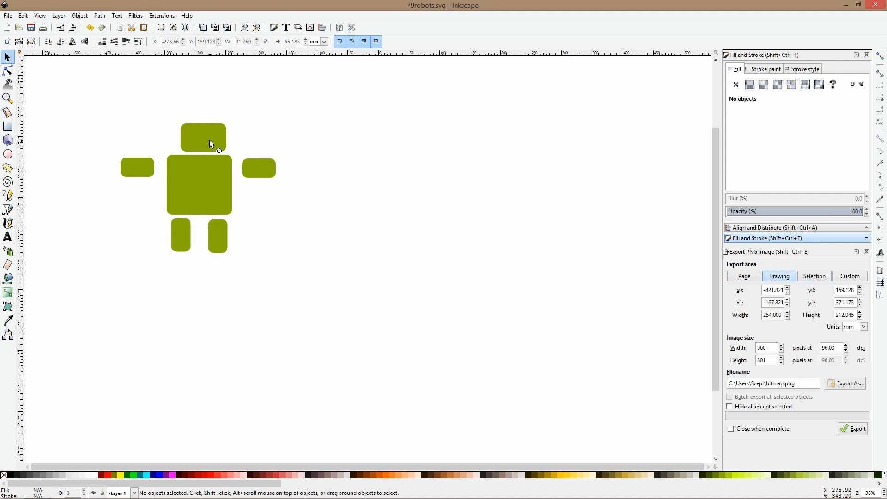
Draw two round white eyes and a white rounded mouth about 40 by 8 mm on the head
{"action": "left_click", "coordinate": [199, 135]}
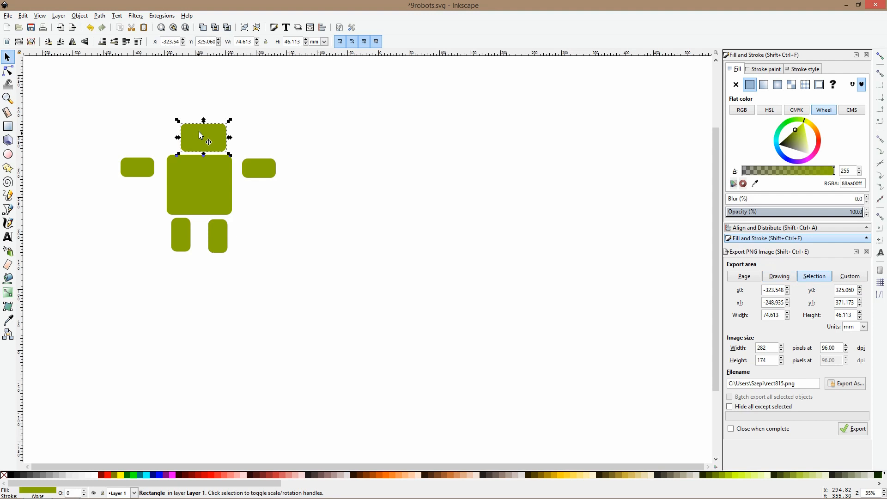
{"action": "left_click", "coordinate": [8, 154]}
{"action": "mouse_move", "coordinate": [160, 91]}
{"action": "left_mouse_down"}
{"action": "mouse_move", "coordinate": [186, 118]}
{"action": "mouse_move", "coordinate": [184, 129]}
{"action": "mouse_move", "coordinate": [219, 131]}
{"action": "mouse_move", "coordinate": [216, 146]}
{"action": "left_mouse_up"}
{"action": "left_click", "coordinate": [94, 474]}
{"action": "key", "text": "s"}
{"action": "left_click", "coordinate": [8, 127]}
{"action": "key", "text": "s"}
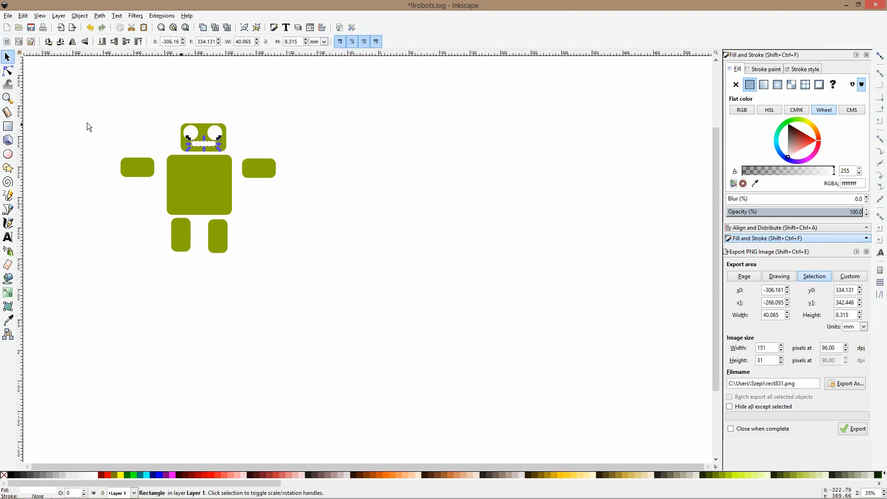
Draw a thin antenna on top of the head in the body's green and scale it to about 8 by 42 mm
{"action": "left_click", "coordinate": [8, 126]}
{"action": "left_click_drag", "start_coordinate": [198, 94], "coordinate": [206, 131]}
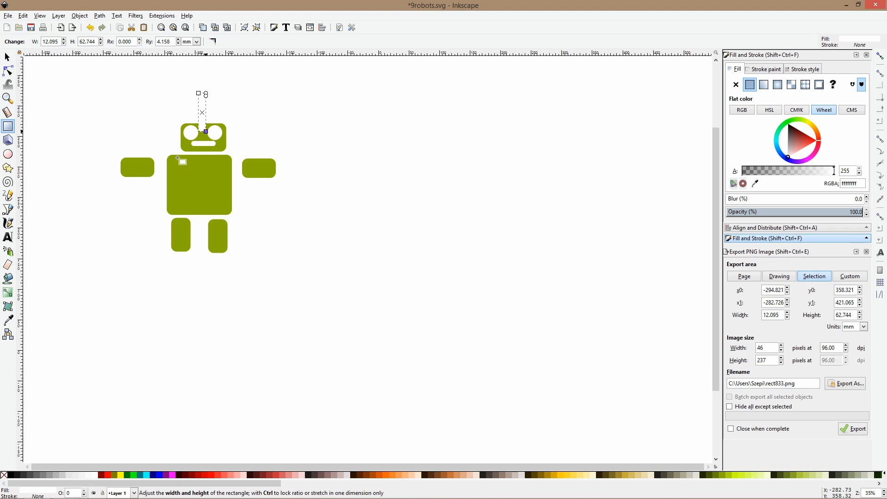
{"action": "left_click", "coordinate": [8, 321]}
{"action": "left_click", "coordinate": [198, 198]}
{"action": "key", "text": "s"}
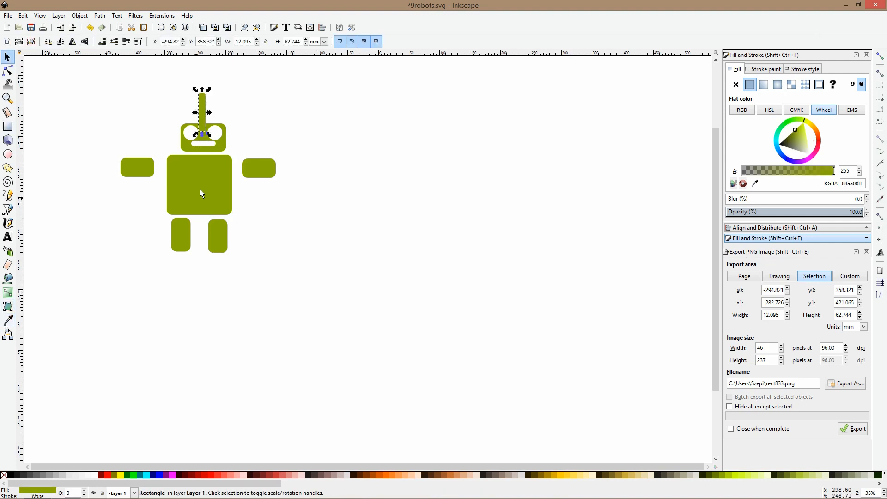
{"action": "mouse_move", "coordinate": [202, 102]}
{"action": "left_mouse_down"}
{"action": "mouse_move", "coordinate": [201, 92]}
{"action": "mouse_move", "coordinate": [203, 110]}
{"action": "left_mouse_up"}
Draw a white rounded rectangle about 26 by 13 mm on the chest and duplicate it into a row of three
{"action": "key", "text": "r"}
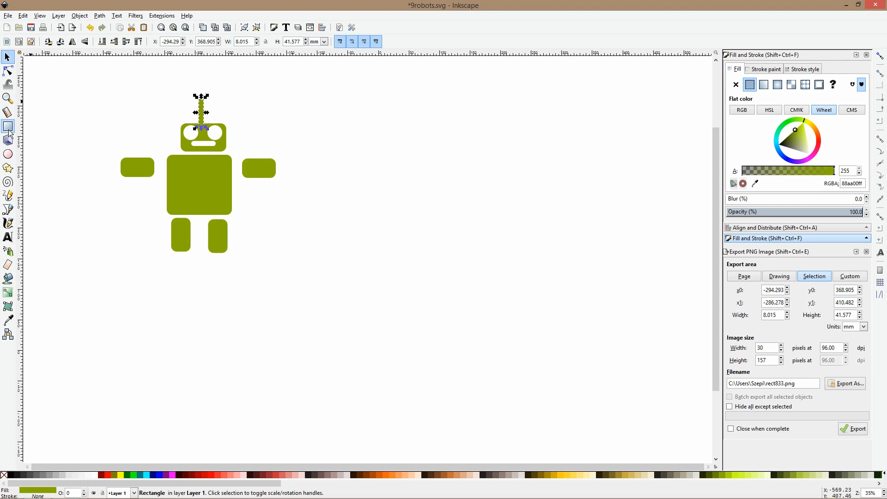
{"action": "left_click_drag", "start_coordinate": [174, 170], "coordinate": [190, 177]}
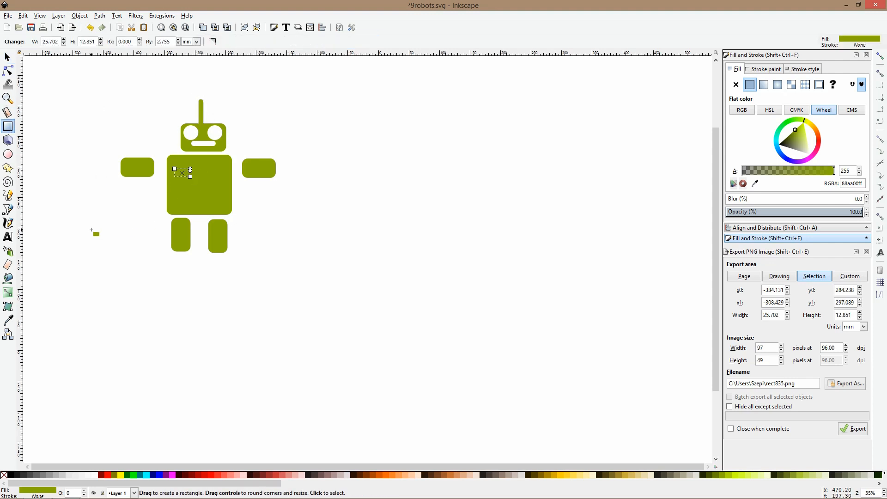
{"action": "left_click", "coordinate": [95, 475]}
{"action": "key", "text": "s"}
{"action": "scroll", "coordinate": [176, 181], "scroll_direction": "up", "scroll_amount": 1}
{"action": "key", "text": "ctrl+d"}
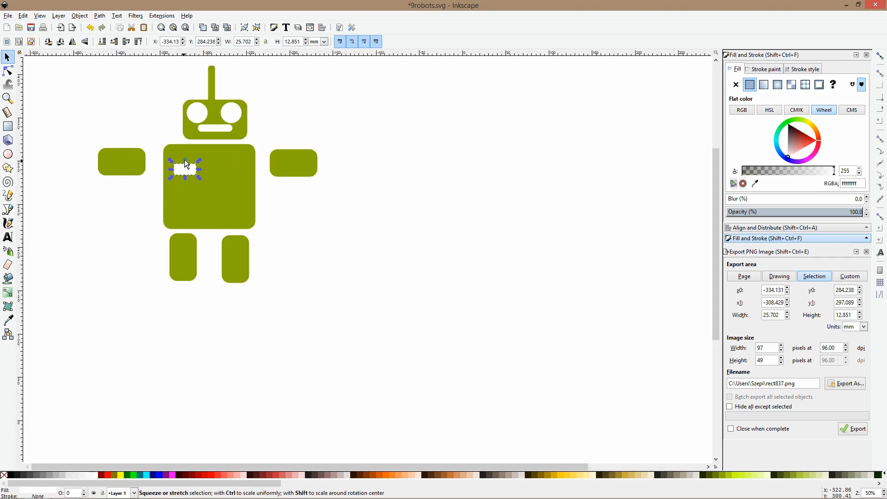
{"action": "left_click_drag", "start_coordinate": [190, 167], "coordinate": [247, 168]}
{"action": "key", "text": "ctrl+d"}
{"action": "left_click", "coordinate": [284, 196]}
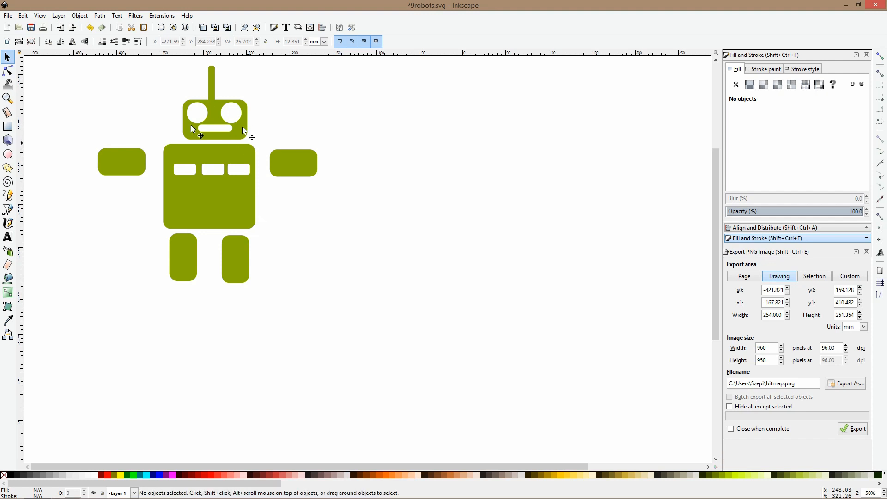
Place a copy of the arm nearest the empty canvas well away from the robot, at the same height
{"action": "scroll", "coordinate": [211, 133], "scroll_direction": "down", "scroll_amount": 1, "text": "ctrl"}
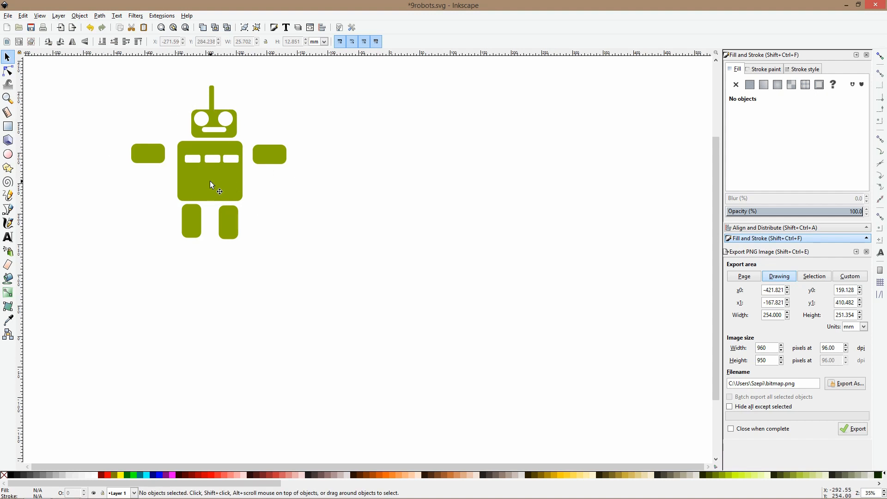
{"action": "scroll", "coordinate": [210, 181], "scroll_direction": "down", "scroll_amount": 1, "text": "ctrl"}
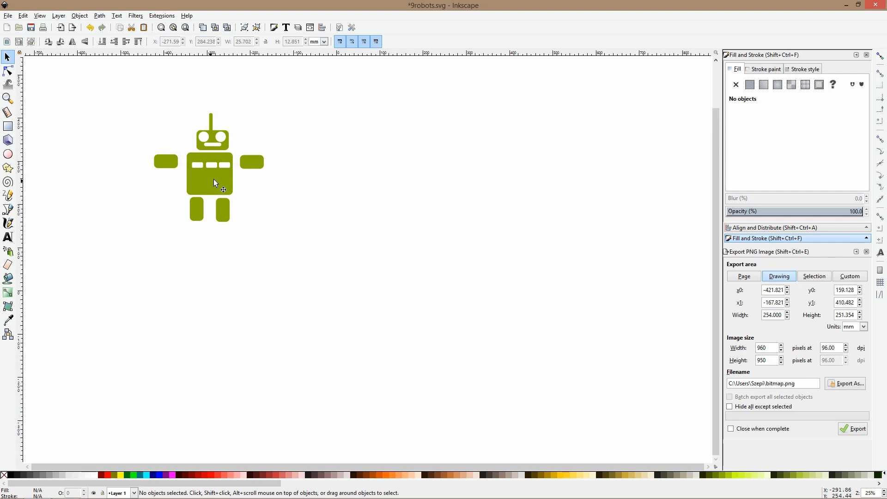
{"action": "scroll", "coordinate": [253, 165], "scroll_direction": "up", "scroll_amount": 1, "text": "ctrl"}
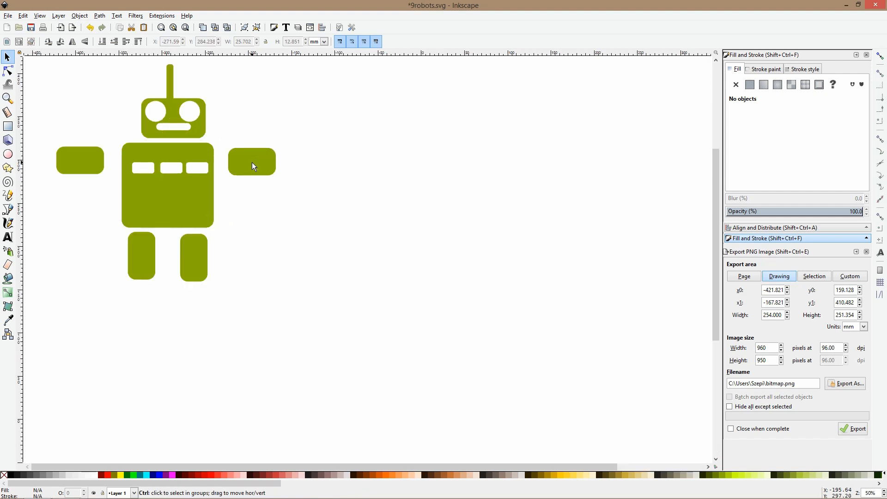
{"action": "scroll", "coordinate": [254, 165], "scroll_direction": "down", "scroll_amount": 1, "text": "ctrl"}
{"action": "left_click", "coordinate": [253, 166]}
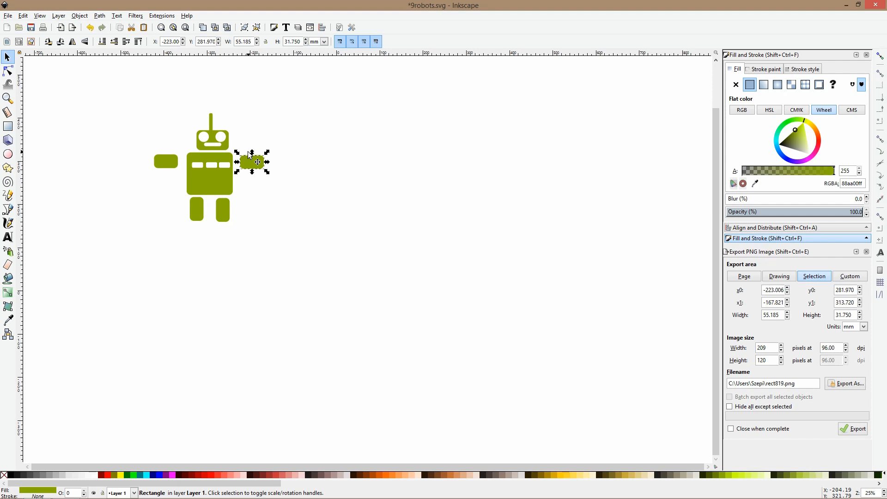
{"action": "left_click_drag", "start_coordinate": [259, 168], "coordinate": [344, 168]}
{"action": "scroll", "coordinate": [304, 153], "scroll_direction": "up", "scroll_amount": 3}
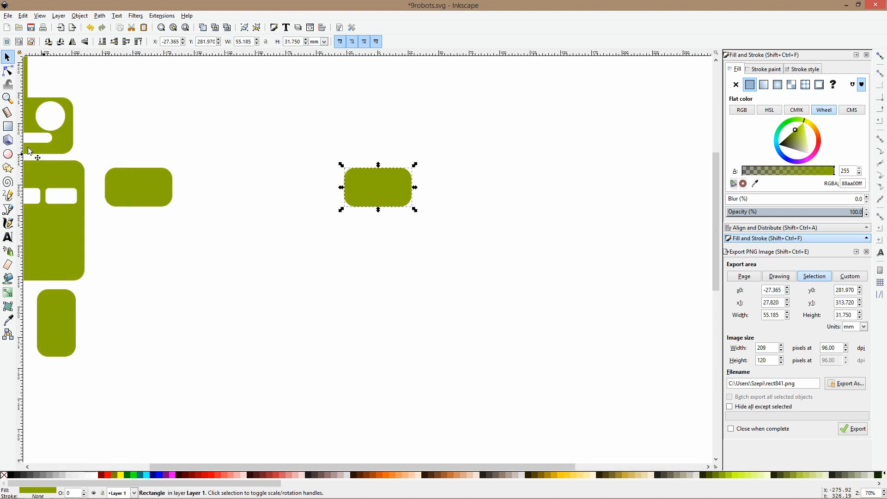
Draw a dark gray finger about 9 by 24 mm, tilt it and move it onto the upper corner of the arm copy
{"action": "left_click", "coordinate": [7, 126]}
{"action": "left_click_drag", "start_coordinate": [340, 119], "coordinate": [351, 149]}
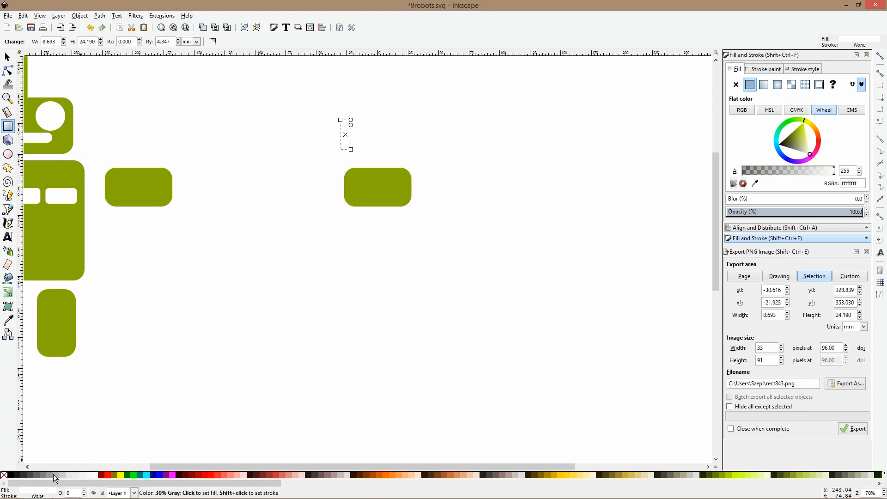
{"action": "left_click", "coordinate": [29, 473]}
{"action": "key", "text": "s"}
{"action": "left_click", "coordinate": [345, 134]}
{"action": "left_click_drag", "start_coordinate": [352, 119], "coordinate": [347, 168]}
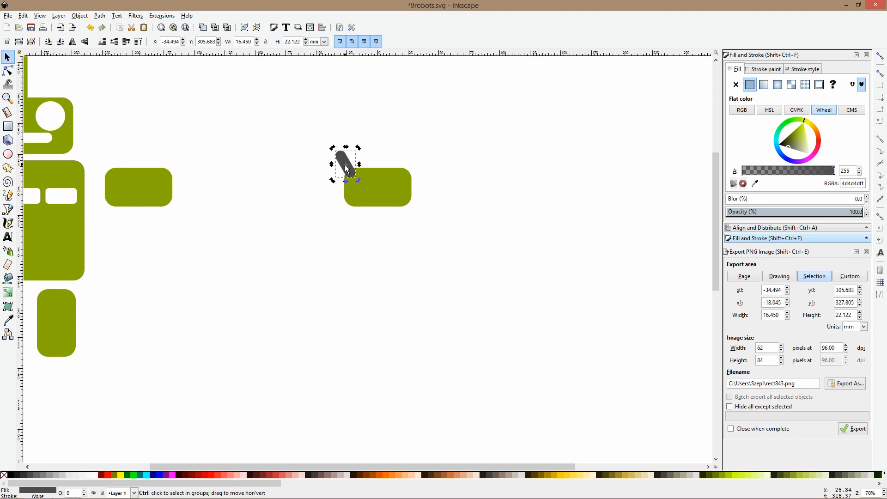
Enlarge the tilted dark gray finger with the Node tool to about 30 by 35 mm overall
{"action": "key", "text": "n"}
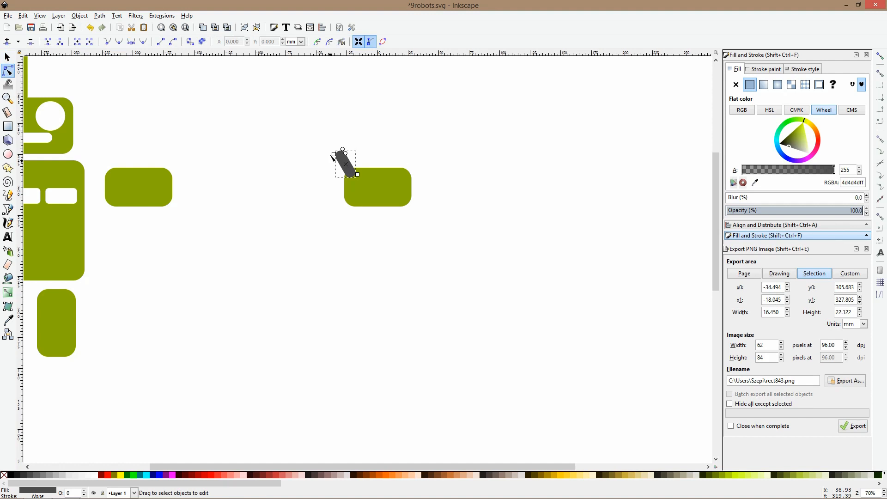
{"action": "left_click_drag", "start_coordinate": [334, 154], "coordinate": [311, 148]}
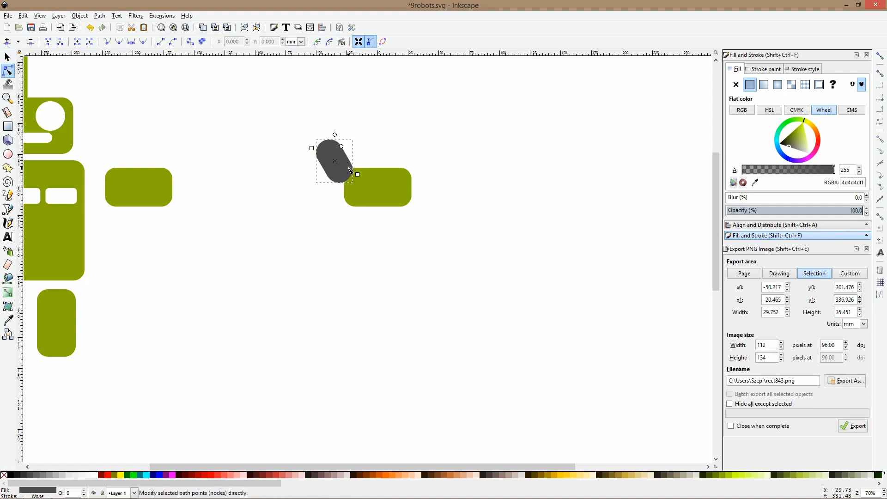
{"action": "key", "text": "s"}
{"action": "key", "text": "n"}
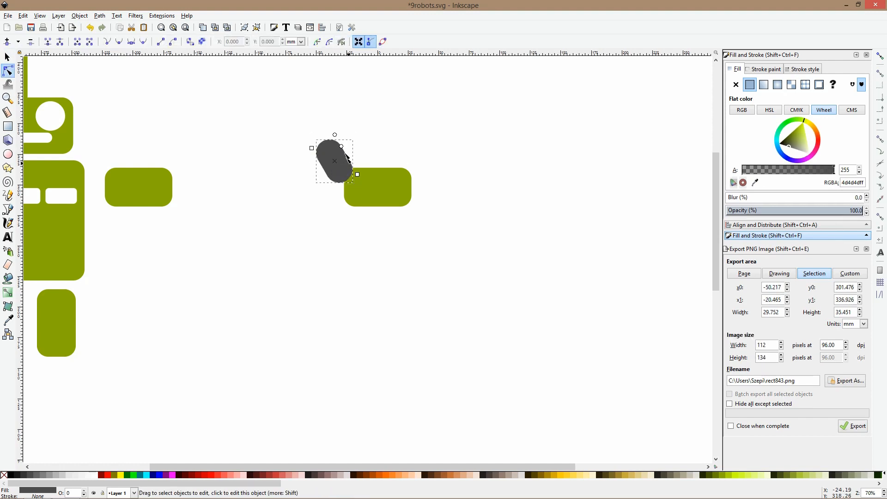
Duplicate the finger, rotate the copy into a flatter second finger and lower it behind the palm
{"action": "left_click_drag", "start_coordinate": [316, 151], "coordinate": [314, 177]}
{"action": "key", "text": "s"}
{"action": "left_click", "coordinate": [342, 150]}
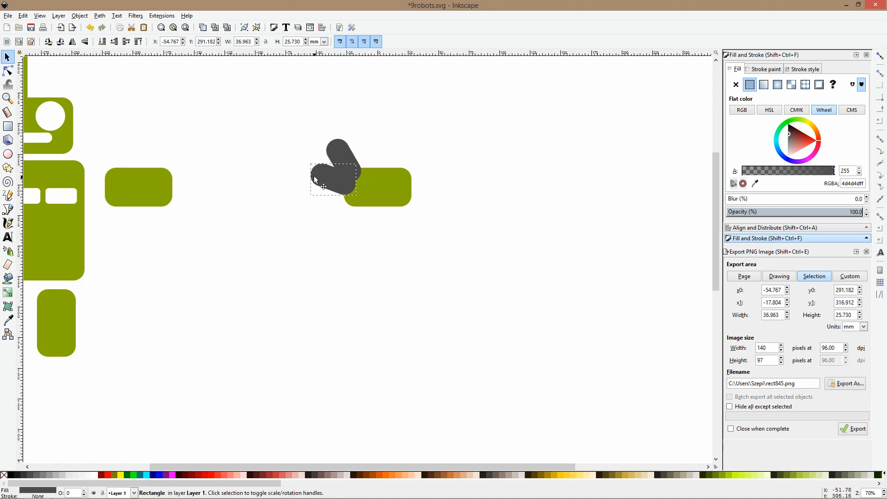
{"action": "key", "text": "Page_Down"}
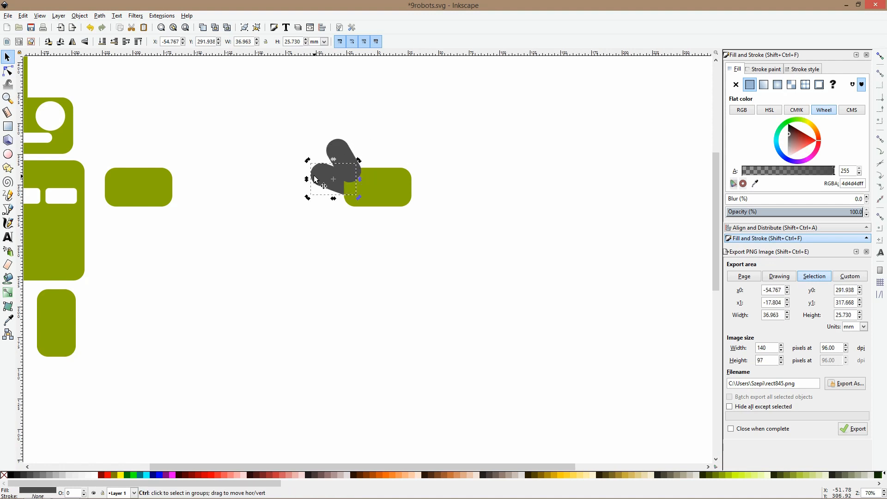
Add a third finger below the second, rotate the second nearly horizontal and keep both behind the palm
{"action": "left_click_drag", "start_coordinate": [307, 160], "coordinate": [356, 195]}
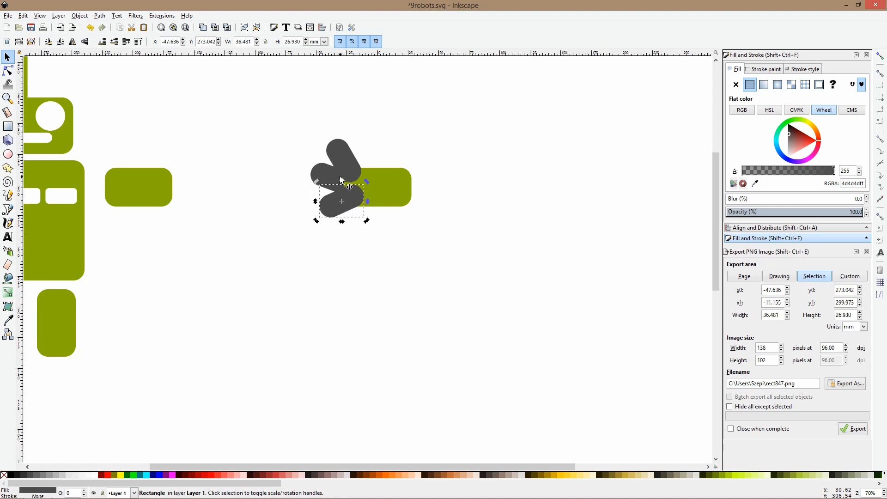
{"action": "left_click", "coordinate": [317, 177]}
{"action": "left_click", "coordinate": [316, 177]}
{"action": "left_click_drag", "start_coordinate": [307, 161], "coordinate": [323, 184]}
{"action": "left_click", "coordinate": [322, 200], "text": "shift"}
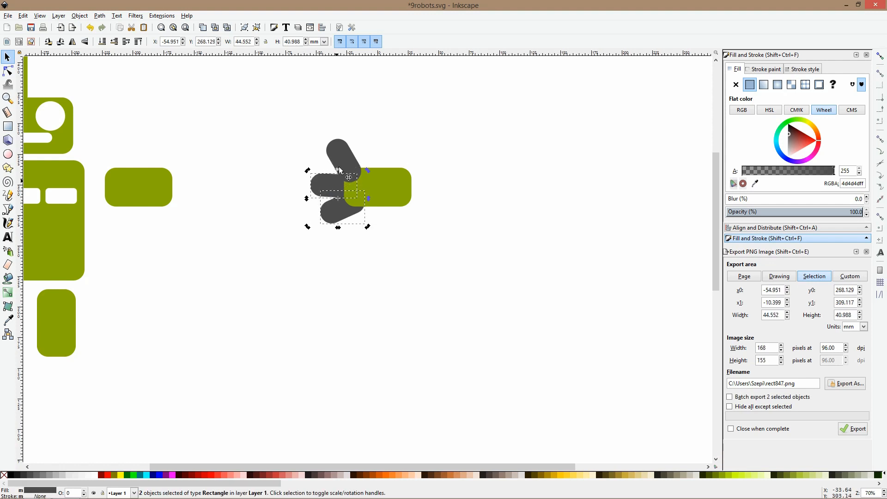
Shift the thumb outward from the fingers, rotate the lowest finger flatter and move the middle finger up to space the hand evenly
{"action": "left_click", "coordinate": [345, 147]}
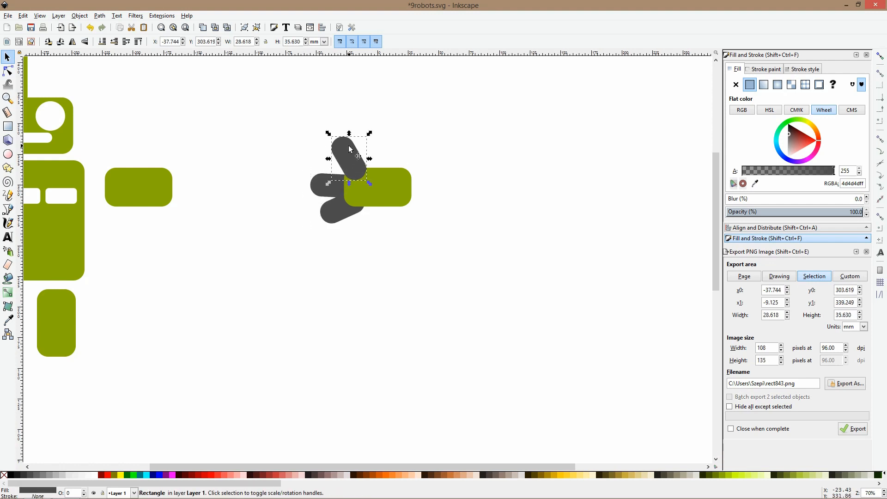
{"action": "left_click", "coordinate": [340, 218]}
{"action": "key", "text": "r"}
{"action": "key", "text": "s"}
{"action": "left_click", "coordinate": [339, 214]}
{"action": "left_click_drag", "start_coordinate": [368, 226], "coordinate": [351, 203]}
{"action": "left_click_drag", "start_coordinate": [320, 173], "coordinate": [321, 164]}
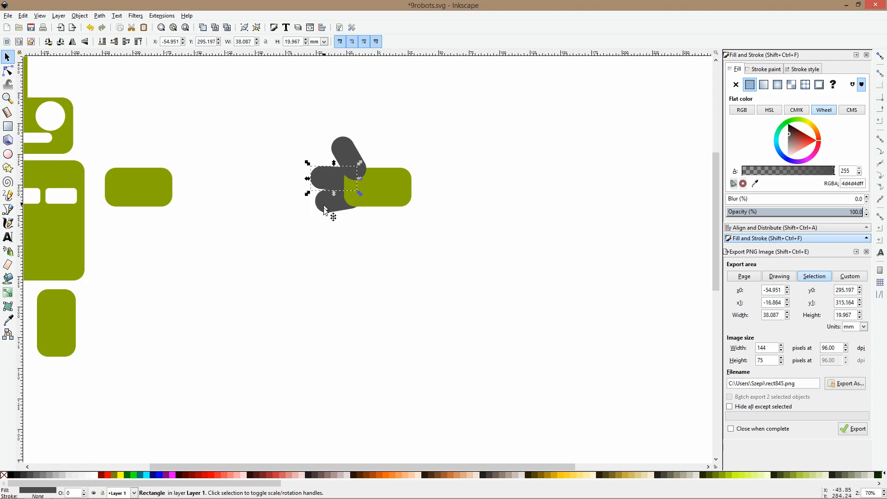
{"action": "left_click", "coordinate": [402, 224]}
Fill the hand's palm rectangle with a lighter gray than the fingers
{"action": "scroll", "coordinate": [403, 224], "scroll_direction": "up", "scroll_amount": 1}
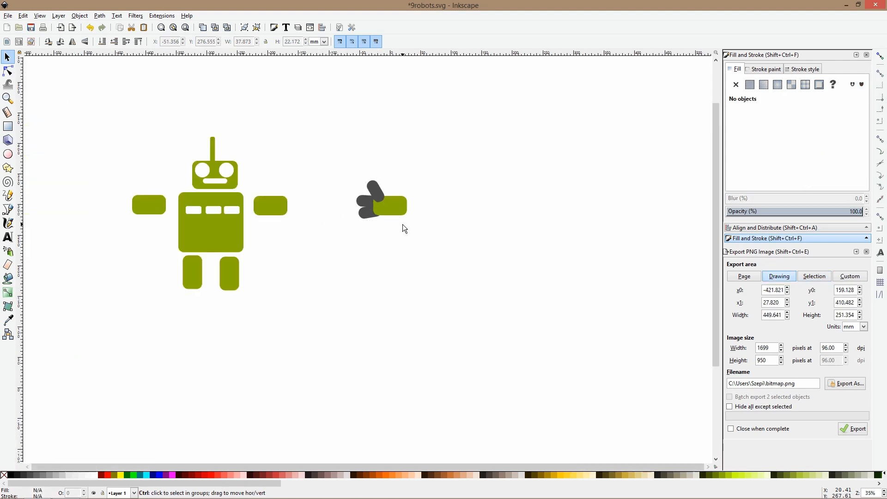
{"action": "scroll", "coordinate": [402, 210], "scroll_direction": "up", "scroll_amount": 1}
{"action": "left_click", "coordinate": [402, 206]}
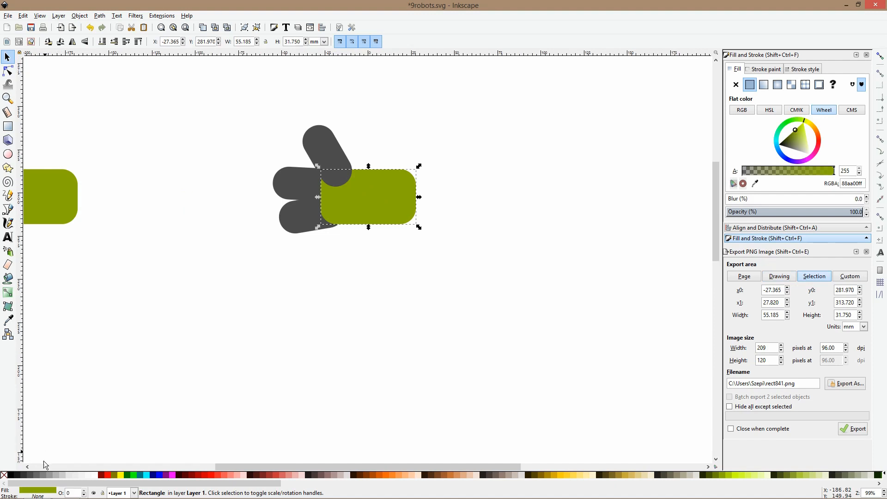
{"action": "left_click", "coordinate": [50, 475]}
{"action": "key", "text": "Escape"}
{"action": "scroll", "coordinate": [331, 170], "scroll_direction": "down", "scroll_amount": 3}
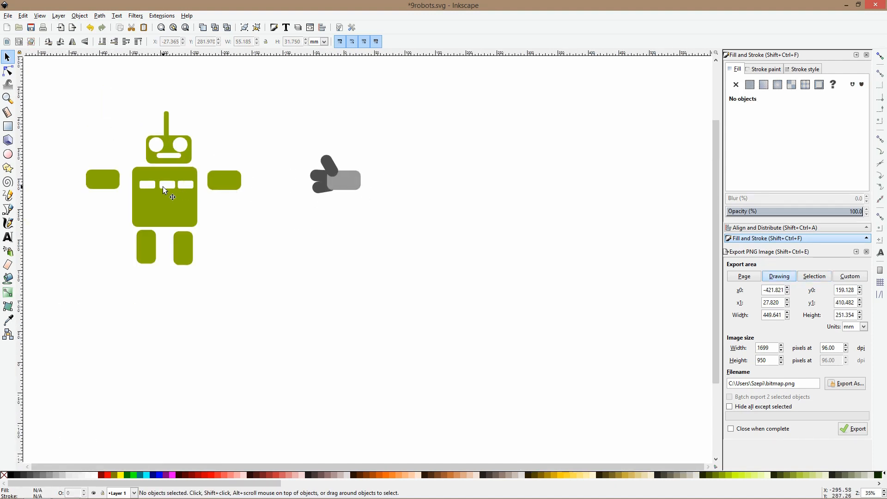
{"action": "scroll", "coordinate": [381, 186], "scroll_direction": "up", "scroll_amount": 2}
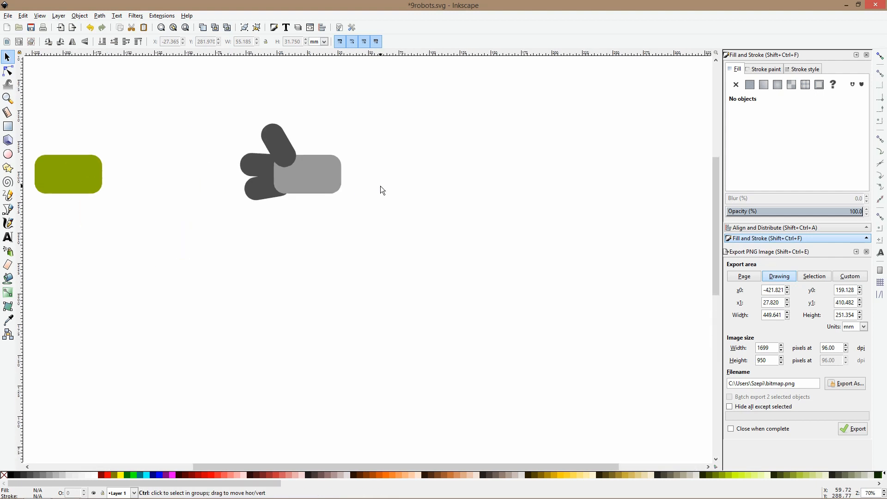
{"action": "left_click_drag", "start_coordinate": [369, 104], "coordinate": [226, 211]}
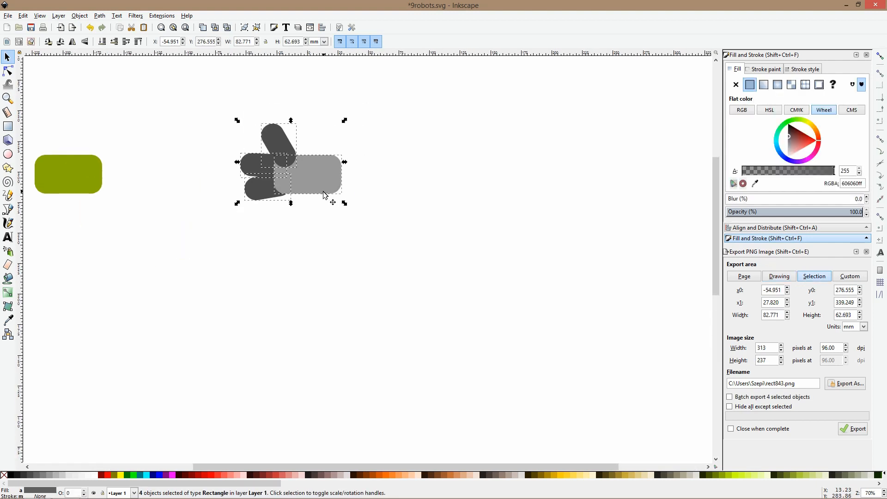
{"action": "left_click", "coordinate": [395, 178]}
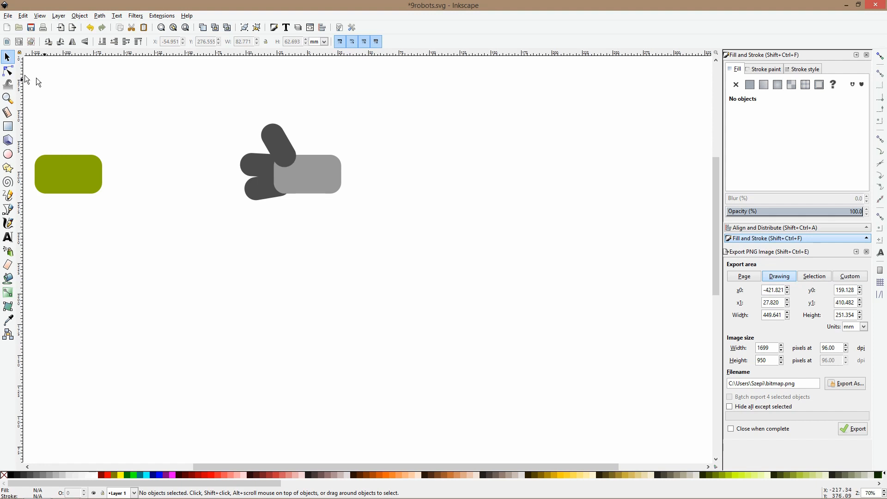
Resize the hand's light gray palm rectangle away from the fingers to about 71 mm wide
{"action": "left_click", "coordinate": [8, 71]}
{"action": "left_click", "coordinate": [338, 162]}
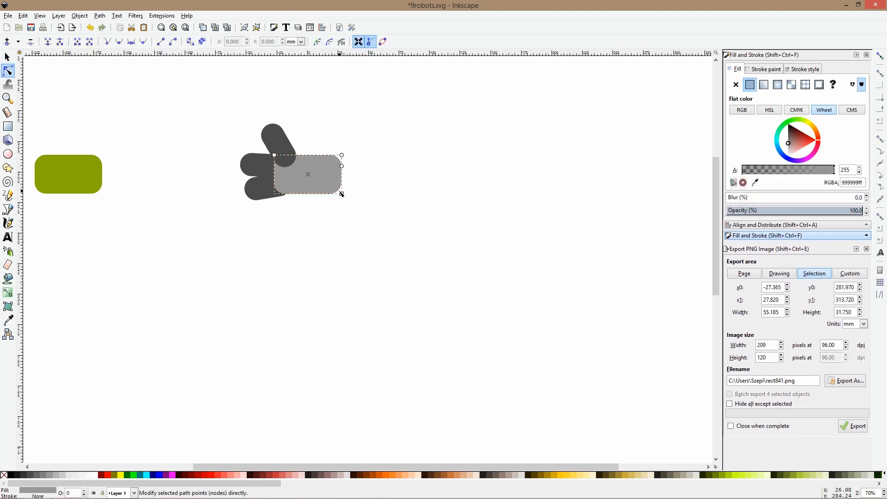
{"action": "mouse_move", "coordinate": [341, 194]}
{"action": "left_mouse_down"}
{"action": "mouse_move", "coordinate": [377, 193]}
{"action": "mouse_move", "coordinate": [327, 187]}
{"action": "left_mouse_up"}
{"action": "key", "text": "s"}
{"action": "left_click", "coordinate": [395, 189]}
{"action": "scroll", "coordinate": [398, 198], "scroll_direction": "down", "scroll_amount": 1}
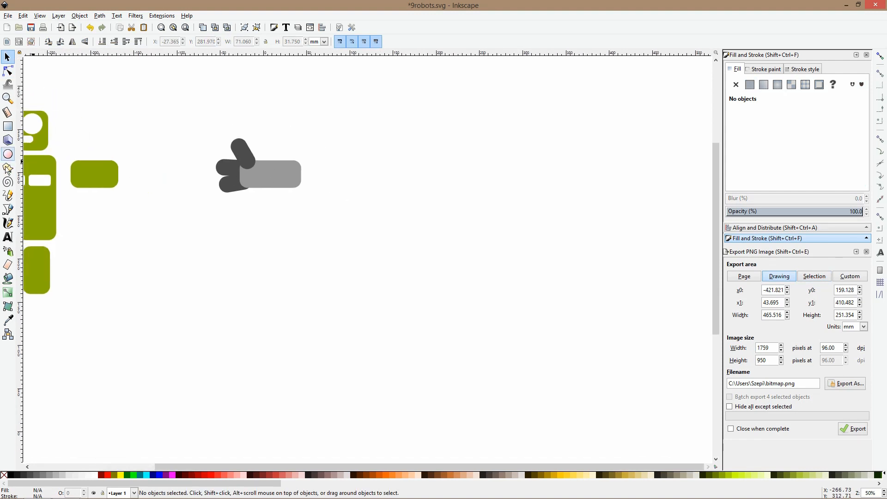
Draw a rounded bar about 40 by 15.5 mm below the hand and fill it with dark gray 333333
{"action": "left_click", "coordinate": [7, 133]}
{"action": "scroll", "coordinate": [185, 215], "scroll_direction": "down", "scroll_amount": 1}
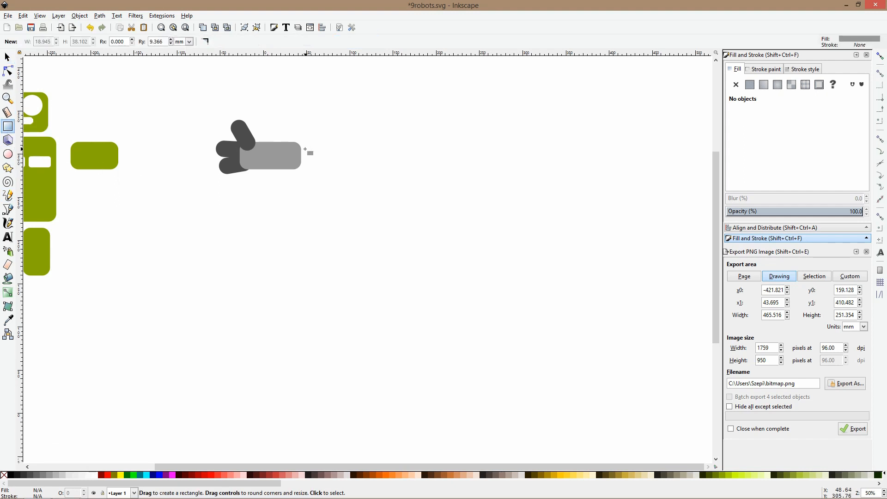
{"action": "left_click_drag", "start_coordinate": [203, 194], "coordinate": [238, 207]}
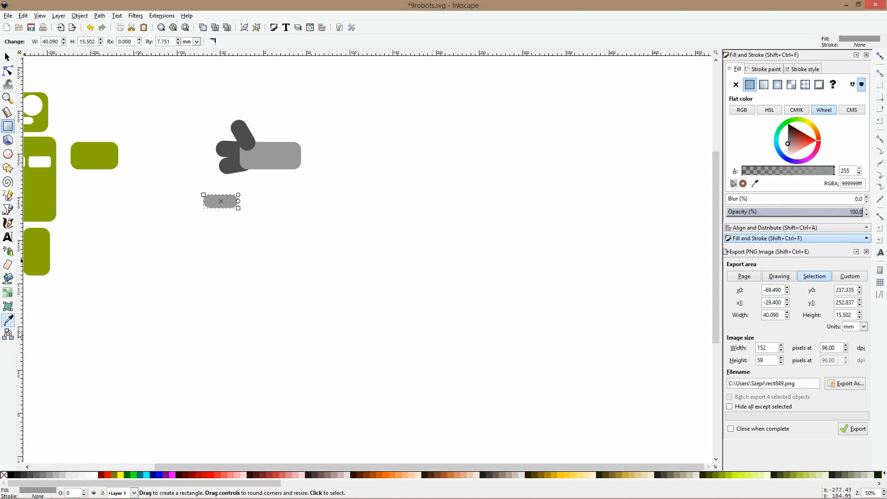
{"action": "left_click", "coordinate": [22, 477]}
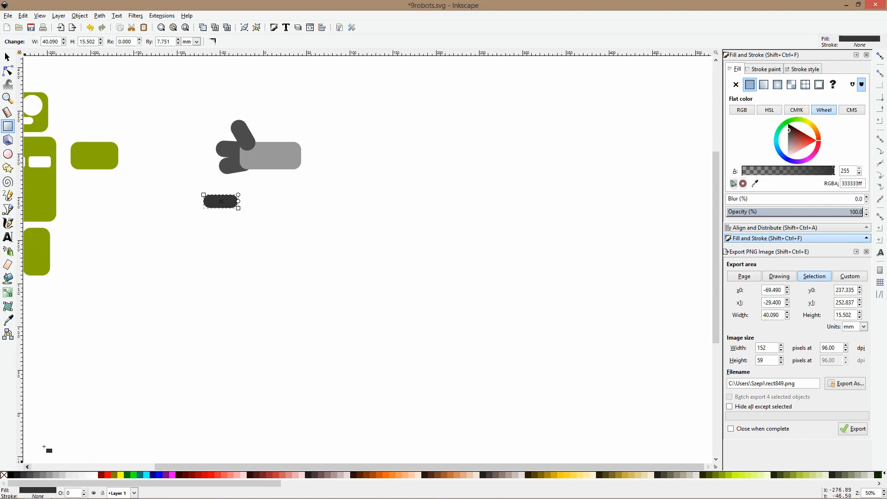
Duplicate the dark bar and shift the copy about 20 mm outward in line with it, keeping them overlapping
{"action": "key", "text": "s"}
{"action": "scroll", "coordinate": [227, 205], "scroll_direction": "up", "scroll_amount": 1}
{"action": "scroll", "coordinate": [227, 205], "scroll_direction": "up", "scroll_amount": 2}
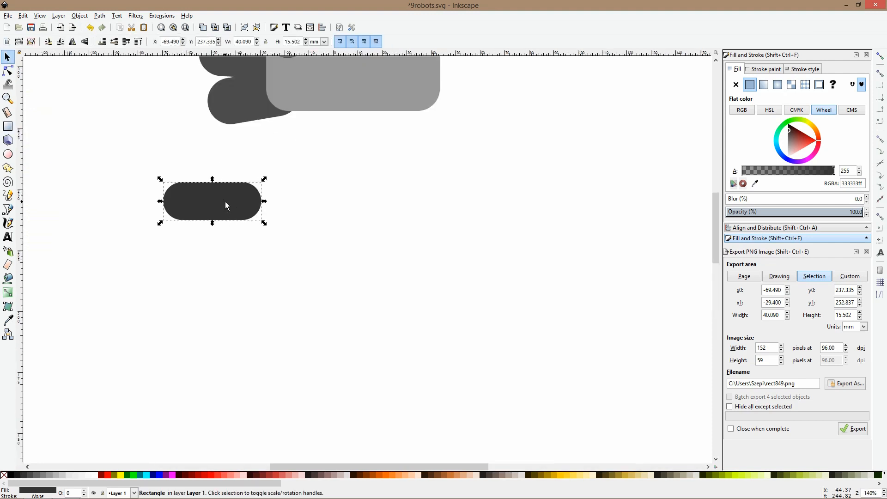
{"action": "key", "text": "ctrl"}
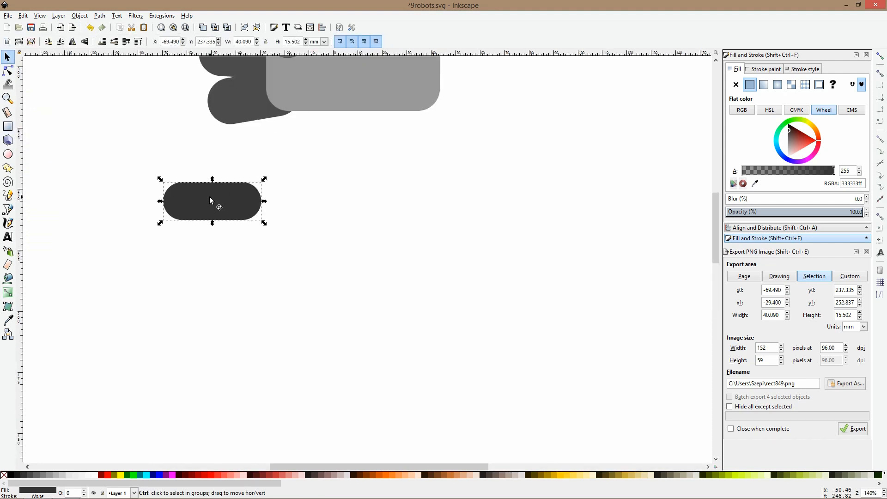
{"action": "left_click_drag", "start_coordinate": [229, 197], "coordinate": [190, 196]}
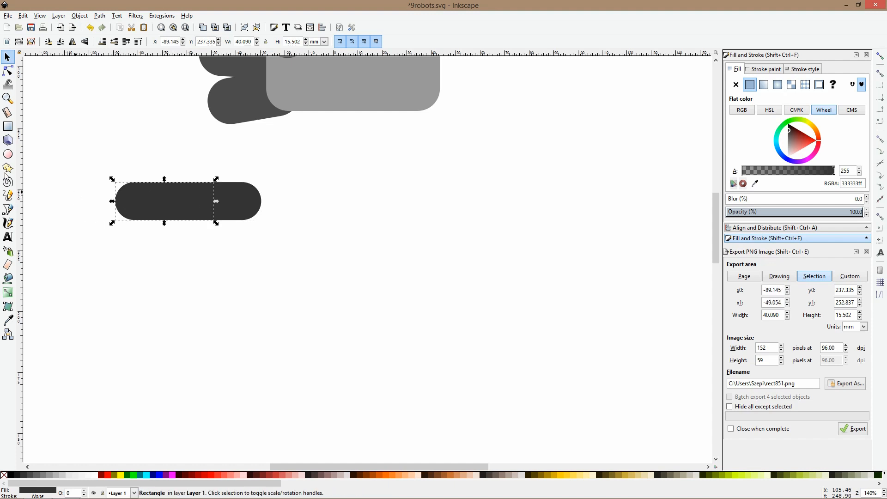
Draw a circle about 9.4 mm across over the bars' overlap and fill it with 20% Gray
{"action": "left_click", "coordinate": [8, 154]}
{"action": "left_click_drag", "start_coordinate": [180, 190], "coordinate": [203, 213]}
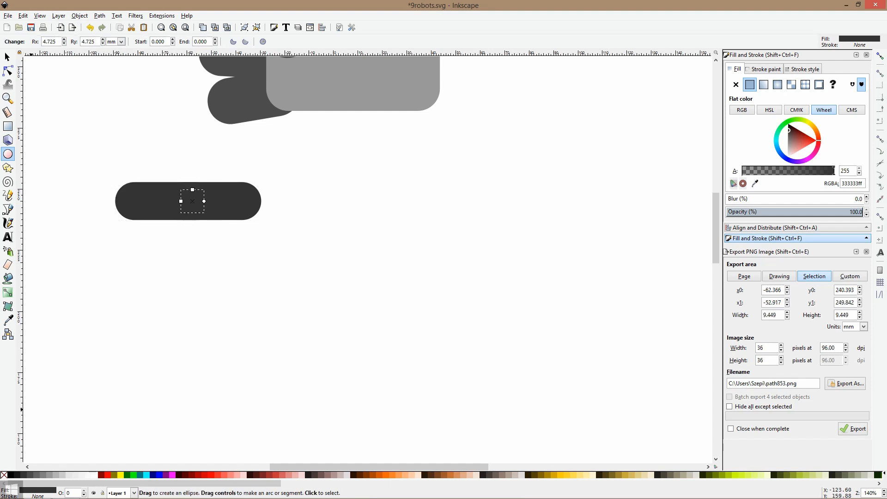
{"action": "left_click", "coordinate": [62, 475]}
Move the outer bar's rotation centre onto the circle's centre and swing the bar around it to hang downward
{"action": "key", "text": "s"}
{"action": "left_click", "coordinate": [141, 190]}
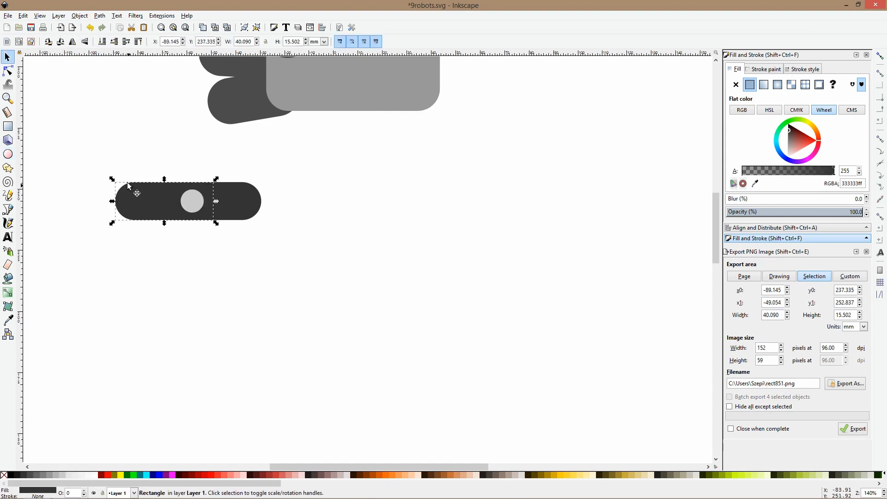
{"action": "left_click", "coordinate": [196, 201]}
{"action": "left_click", "coordinate": [123, 201]}
{"action": "left_click_drag", "start_coordinate": [165, 201], "coordinate": [191, 200]}
{"action": "scroll", "coordinate": [191, 201], "scroll_direction": "up", "scroll_amount": 3}
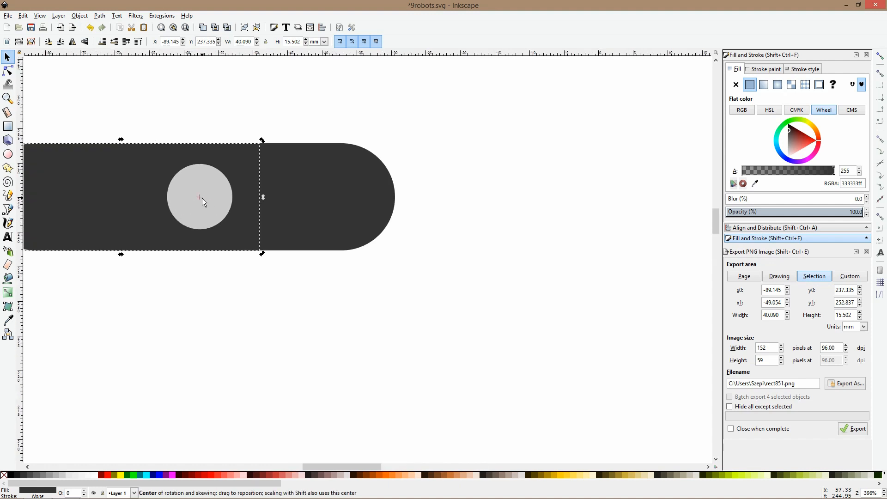
{"action": "scroll", "coordinate": [202, 198], "scroll_direction": "down", "scroll_amount": 3}
{"action": "left_click_drag", "start_coordinate": [163, 192], "coordinate": [245, 272]}
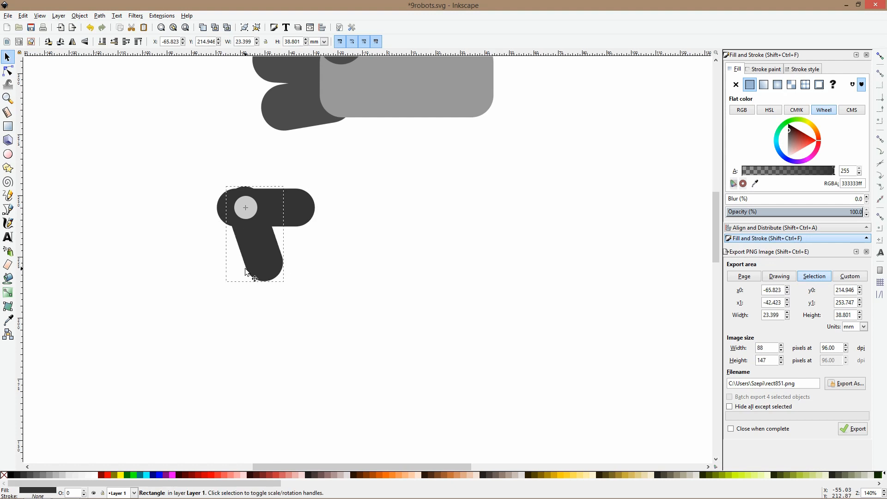
Shift the circle and the hanging bar together about 4 mm onto the rounded end of the horizontal bar
{"action": "left_click", "coordinate": [244, 206], "text": "shift"}
{"action": "left_click_drag", "start_coordinate": [264, 231], "coordinate": [252, 235]}
{"action": "left_click", "coordinate": [286, 287]}
{"action": "left_click", "coordinate": [262, 271]}
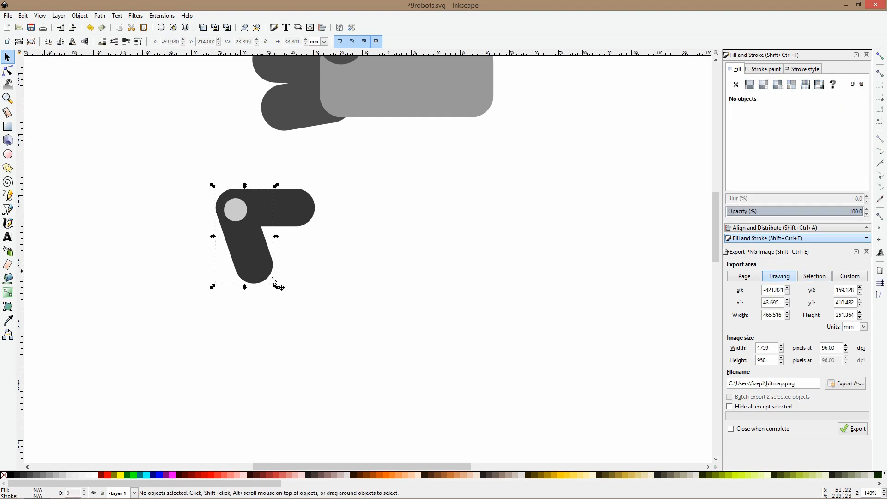
Rotate the hanging bar around the circle joint until it slopes diagonally down and away from the horizontal bar
{"action": "left_click", "coordinate": [260, 250]}
{"action": "left_click_drag", "start_coordinate": [276, 287], "coordinate": [150, 265]}
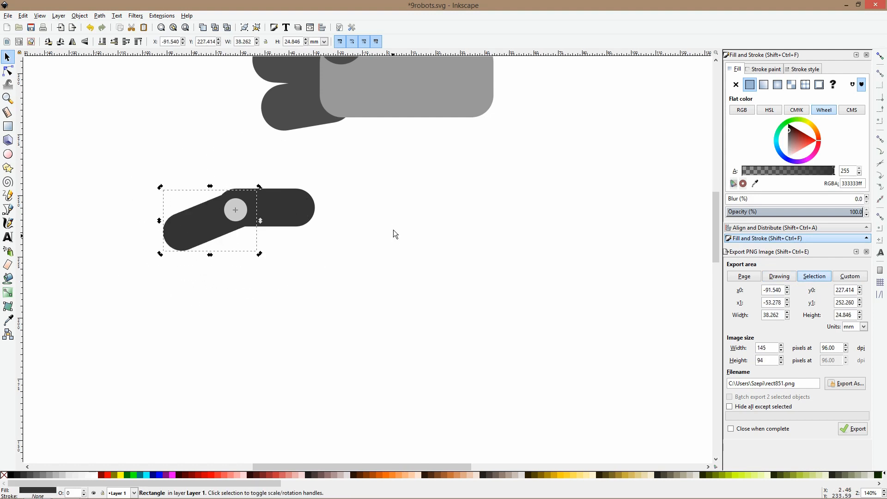
{"action": "left_click", "coordinate": [299, 200], "text": "shift"}
{"action": "left_click", "coordinate": [171, 230]}
{"action": "left_click", "coordinate": [171, 231]}
{"action": "left_click_drag", "start_coordinate": [162, 254], "coordinate": [183, 280]}
Select both bars and the circle and rotate the whole jointed finger clockwise so its inner bar slopes downward
{"action": "left_click_drag", "start_coordinate": [120, 165], "coordinate": [447, 342]}
{"action": "left_click", "coordinate": [292, 209]}
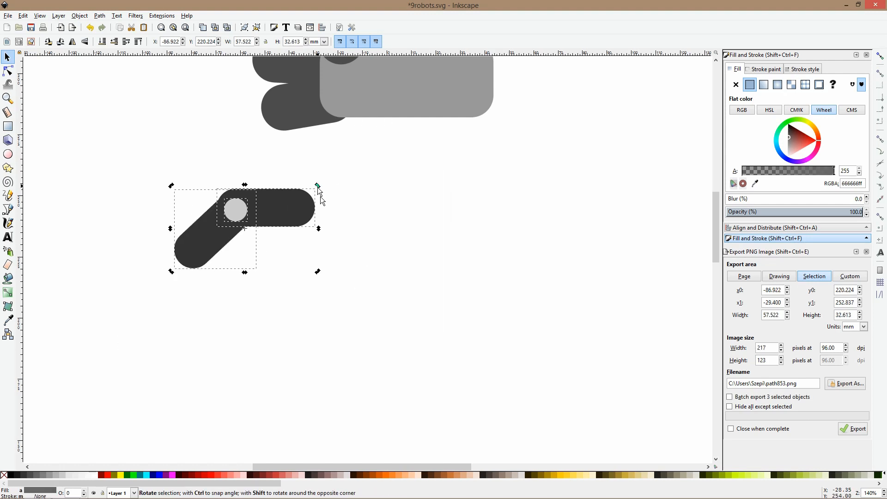
{"action": "left_click_drag", "start_coordinate": [318, 187], "coordinate": [326, 235]}
Duplicate the jointed finger, flip the copy vertically and place it directly below to form a claw
{"action": "key", "text": "ctrl+d"}
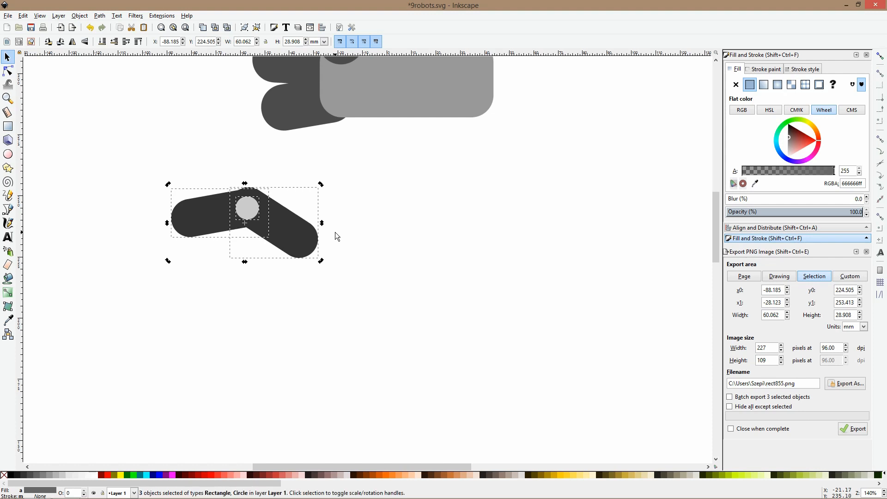
{"action": "key", "text": "v"}
{"action": "left_click_drag", "start_coordinate": [291, 198], "coordinate": [292, 286]}
{"action": "left_click", "coordinate": [411, 184]}
Duplicate the first hand's palm rectangle, place it at the claw's inner ends and lower it behind the fingers
{"action": "left_click", "coordinate": [406, 98]}
{"action": "key", "text": "ctrl+d"}
{"action": "left_click_drag", "start_coordinate": [400, 114], "coordinate": [360, 303]}
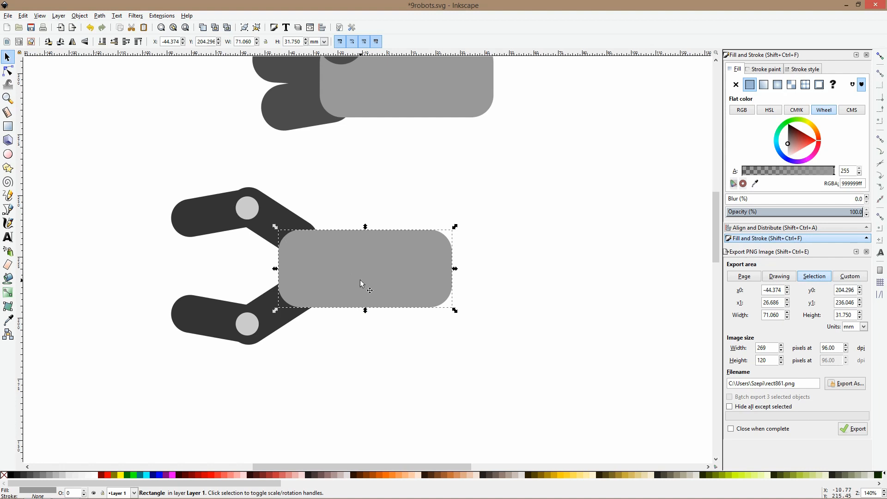
{"action": "key", "text": "Page_Down"}
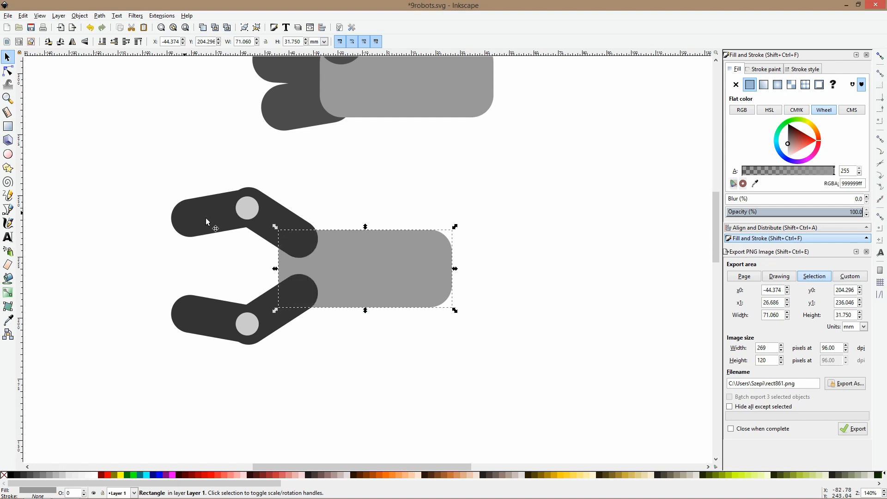
Duplicate the joint circle at about 7.4 mm across and place one on the inner end of each claw finger
{"action": "left_click", "coordinate": [257, 212]}
{"action": "key", "text": "ctrl+d"}
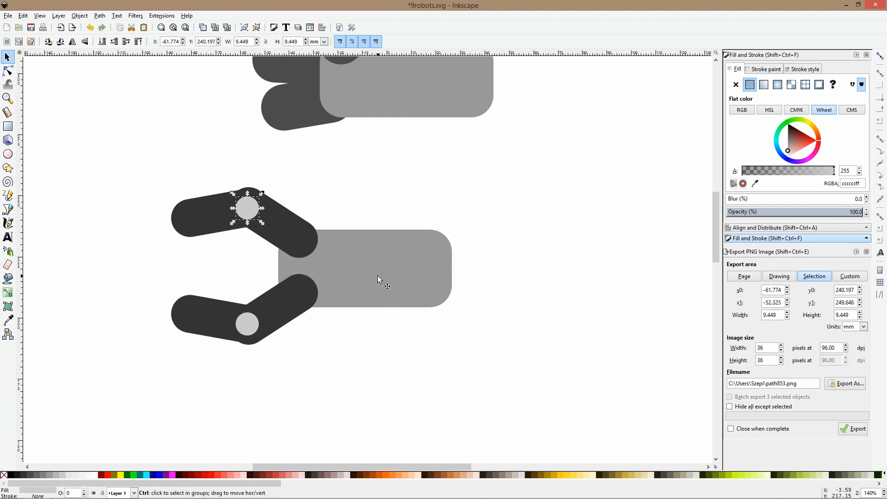
{"action": "left_click_drag", "start_coordinate": [262, 212], "coordinate": [301, 291]}
{"action": "left_click", "coordinate": [305, 241]}
{"action": "key", "text": "ctrl+d"}
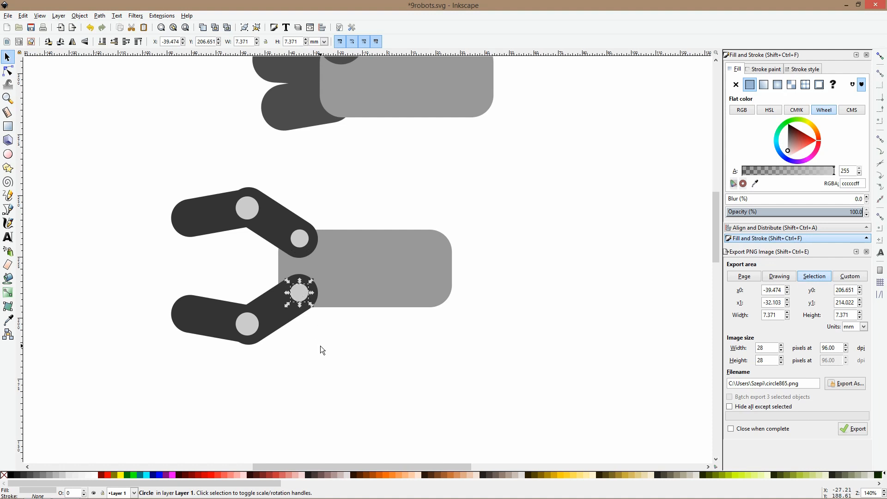
{"action": "left_click", "coordinate": [320, 349]}
Rotate the outer segments of both claw fingers inward around their joints so the claw tips close toward each other
{"action": "scroll", "coordinate": [407, 278], "scroll_direction": "down", "scroll_amount": 4}
{"action": "scroll", "coordinate": [434, 260], "scroll_direction": "up", "scroll_amount": 1}
{"action": "scroll", "coordinate": [435, 261], "scroll_direction": "up", "scroll_amount": 1}
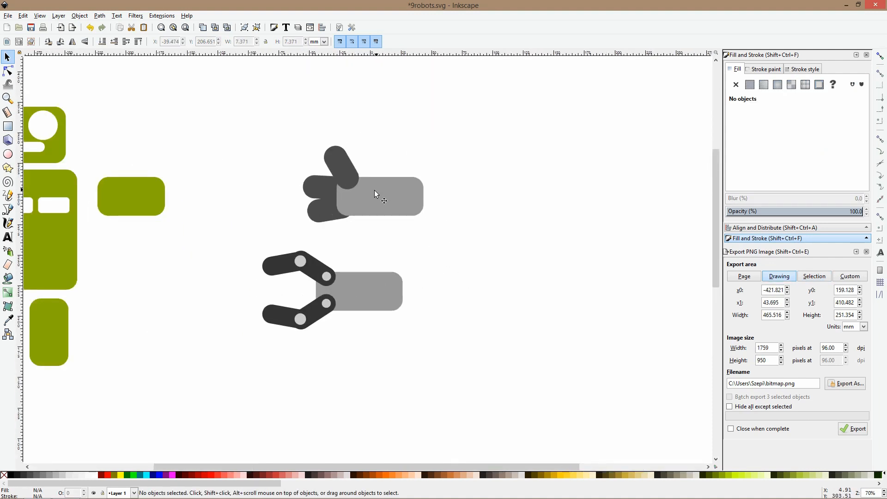
{"action": "left_click", "coordinate": [380, 301]}
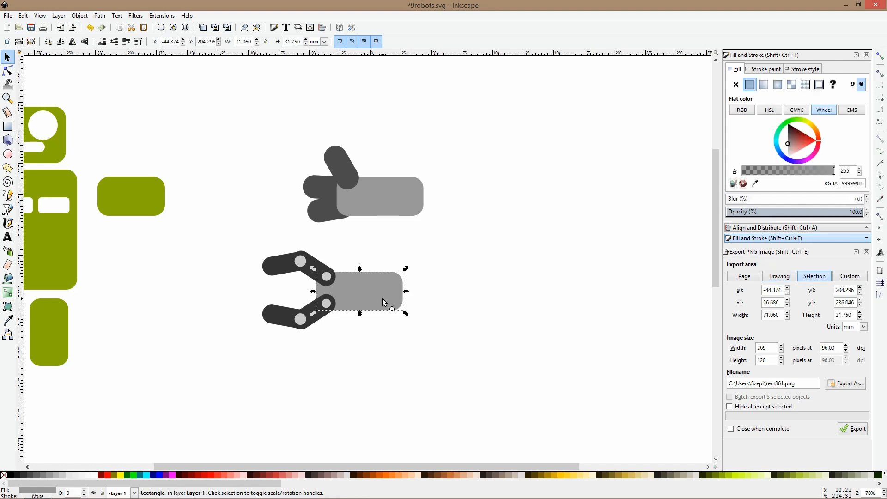
{"action": "left_click", "coordinate": [287, 266]}
{"action": "left_click", "coordinate": [287, 267]}
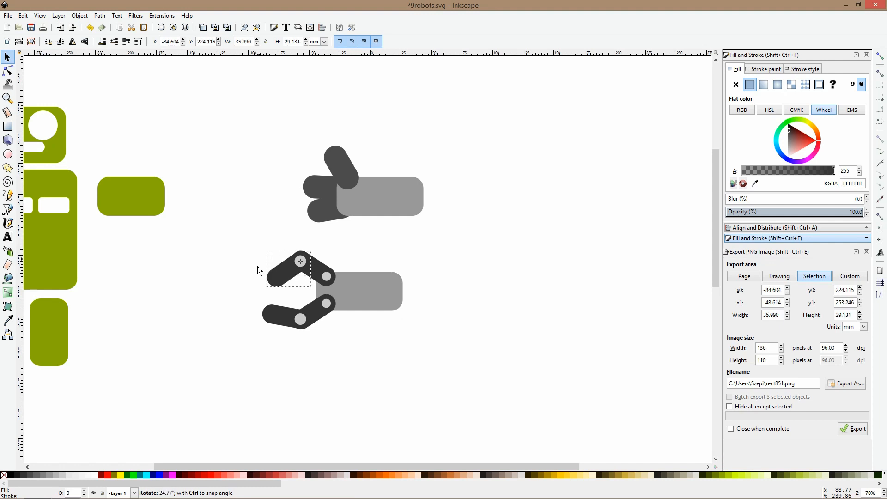
{"action": "left_click_drag", "start_coordinate": [273, 267], "coordinate": [260, 282]}
{"action": "key", "text": "Escape"}
Duplicate the claw's gray palm rectangle and move the copy straight down about 105 mm
{"action": "scroll", "coordinate": [428, 292], "scroll_direction": "down", "scroll_amount": 2}
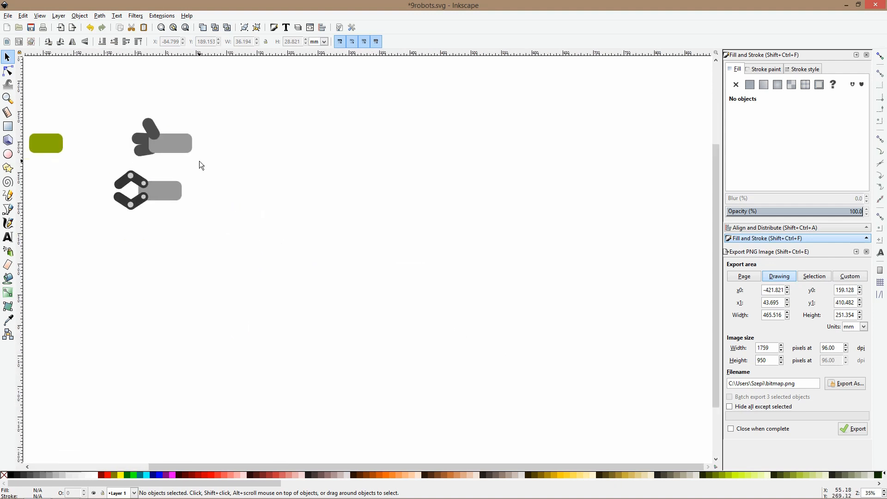
{"action": "left_click_drag", "start_coordinate": [149, 177], "coordinate": [195, 210]}
{"action": "scroll", "coordinate": [143, 226], "scroll_direction": "up", "scroll_amount": 2}
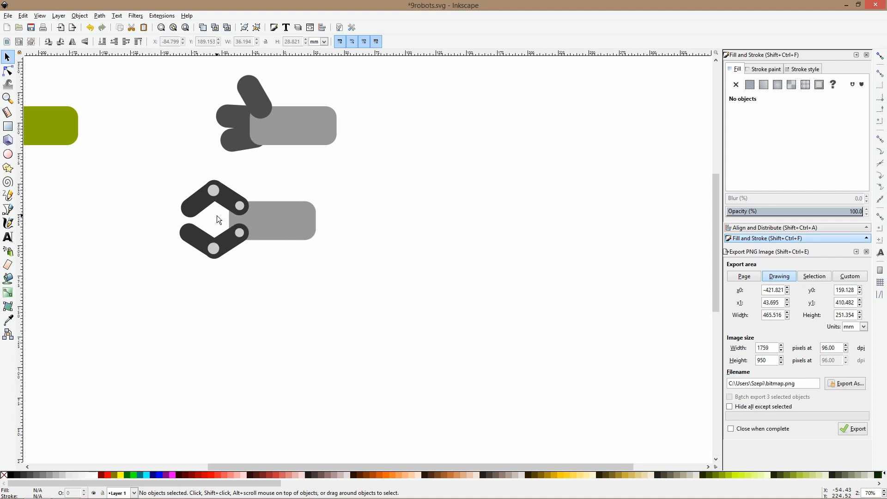
{"action": "scroll", "coordinate": [217, 220], "scroll_direction": "down", "scroll_amount": 4}
{"action": "left_click", "coordinate": [292, 147]}
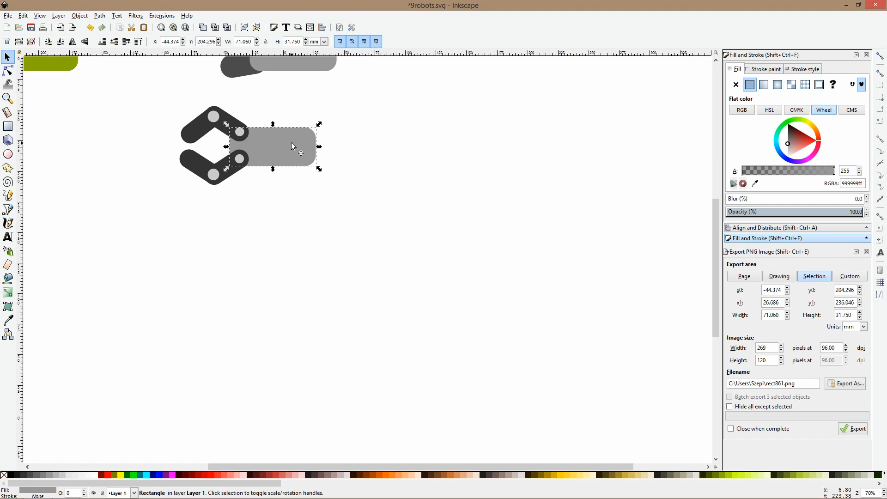
{"action": "key", "text": "ctrl+d"}
{"action": "left_click_drag", "start_coordinate": [291, 147], "coordinate": [291, 275]}
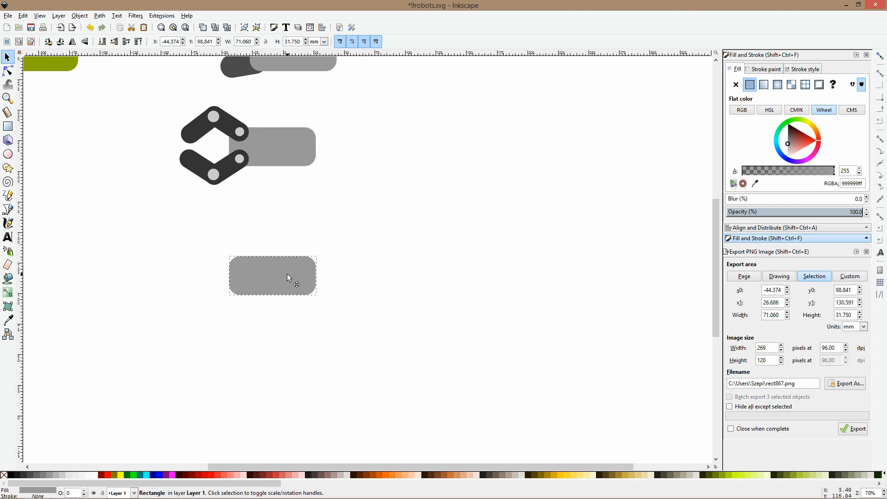
Draw an upright rounded bar about 11 by 41 mm on the new rectangle's upper edge, filled with the claw's dark gray
{"action": "left_click", "coordinate": [7, 126]}
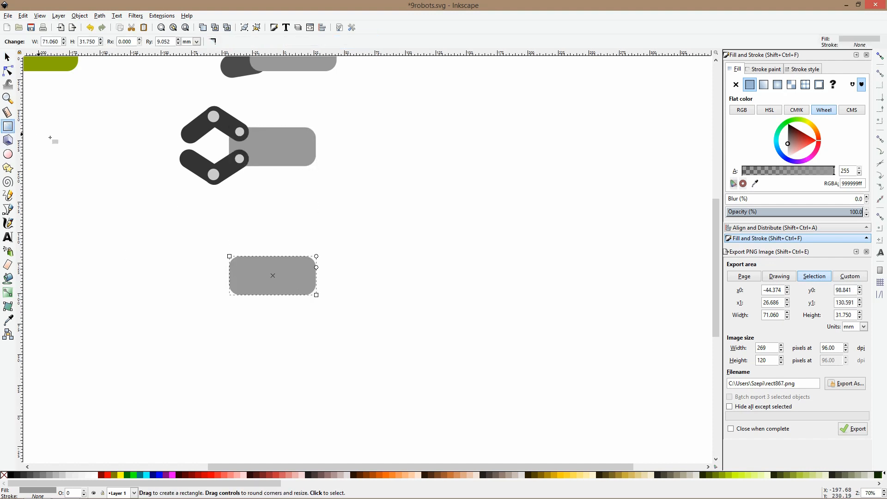
{"action": "left_click_drag", "start_coordinate": [239, 213], "coordinate": [253, 262]}
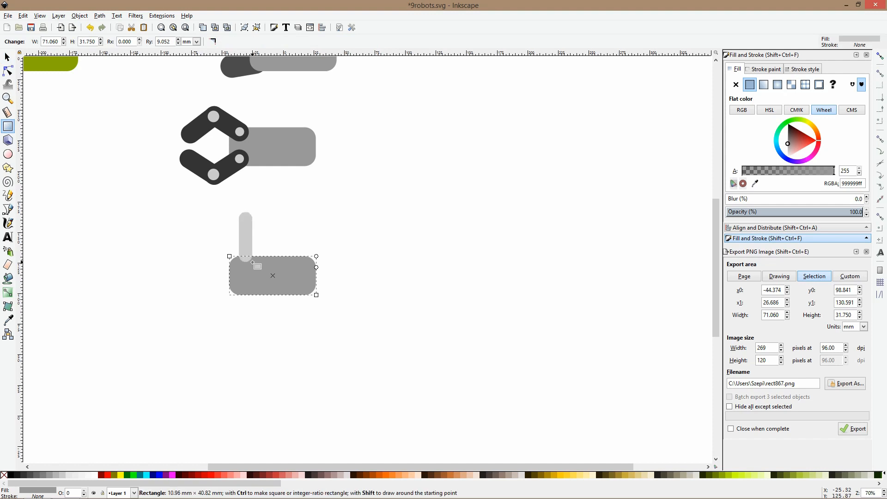
{"action": "left_click", "coordinate": [10, 320]}
{"action": "left_click", "coordinate": [236, 119]}
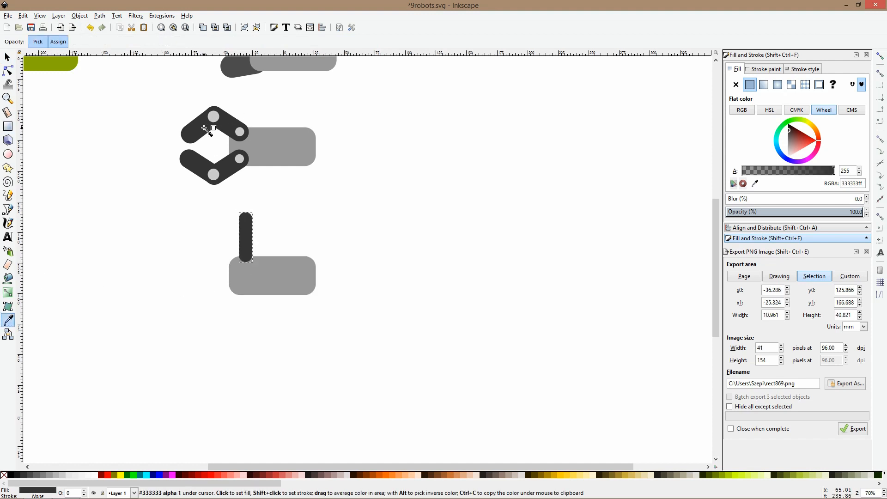
Shorten the upright bar to about 29 mm tall, shift it inward along the rectangle and lower it behind
{"action": "key", "text": "s"}
{"action": "key", "text": "n"}
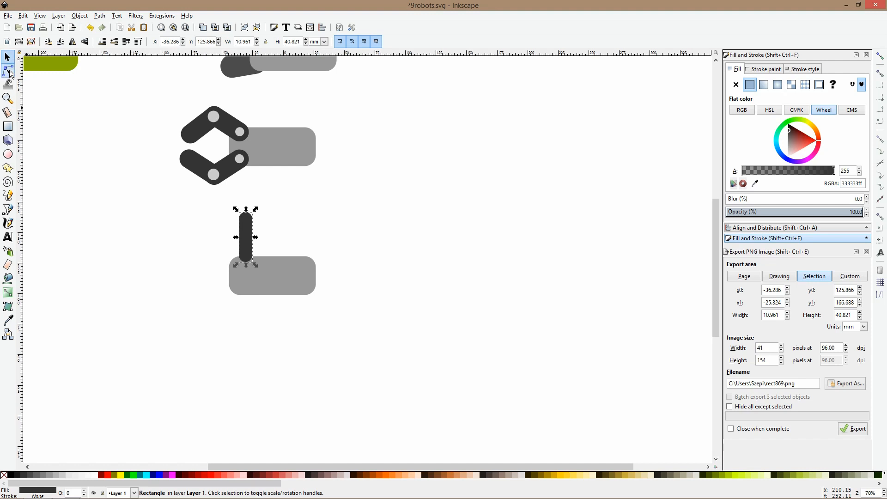
{"action": "left_click_drag", "start_coordinate": [239, 213], "coordinate": [258, 242]}
{"action": "key", "text": "s"}
{"action": "key", "text": "Page_Down"}
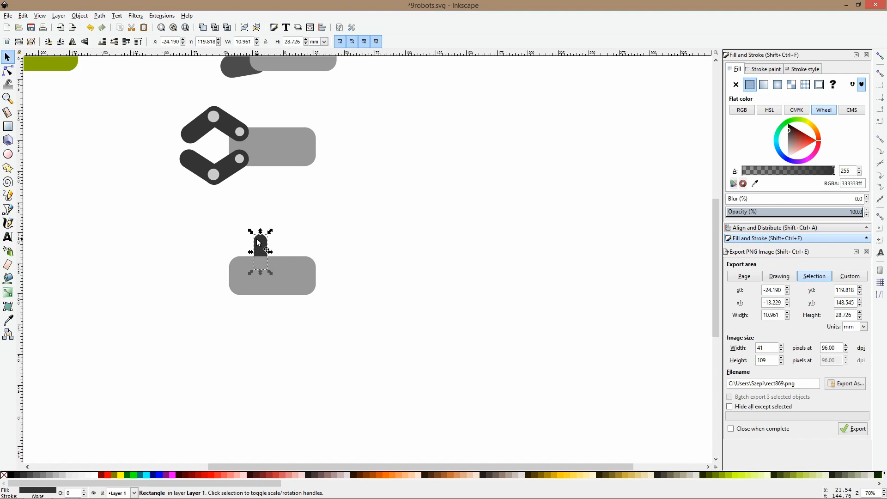
Draw a narrow upright dark gray strip about 49 mm tall across the gray rectangle, extending past both long edges
{"action": "left_click", "coordinate": [258, 274]}
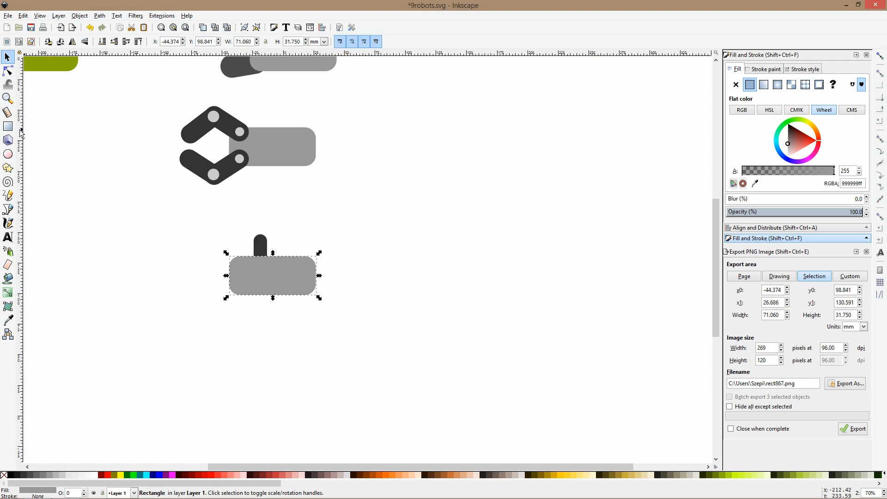
{"action": "key", "text": "r"}
{"action": "left_click_drag", "start_coordinate": [262, 247], "coordinate": [269, 307]}
{"action": "key", "text": "s"}
Select the gray rectangle together with the narrow strip and move them about 14 mm to the right
{"action": "scroll", "coordinate": [273, 272], "scroll_direction": "up", "scroll_amount": 3}
{"action": "left_click", "coordinate": [277, 247], "text": "shift"}
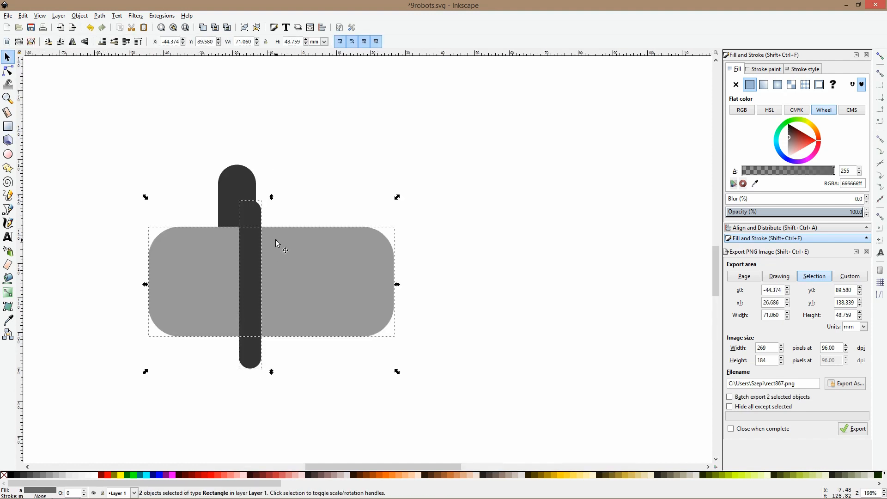
{"action": "left_click_drag", "start_coordinate": [278, 247], "coordinate": [363, 246]}
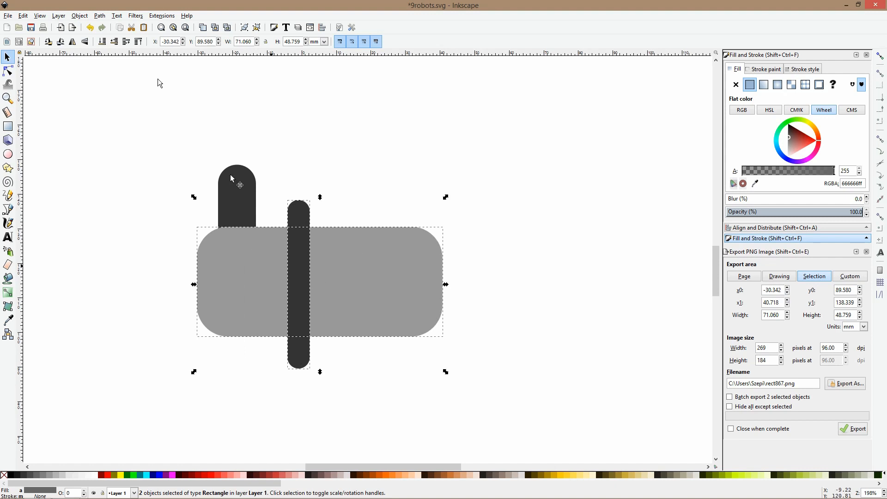
Split the gray rectangle with the narrow strip using Division and shorten the middle piece to about 28.5 mm tall
{"action": "left_click", "coordinate": [99, 15]}
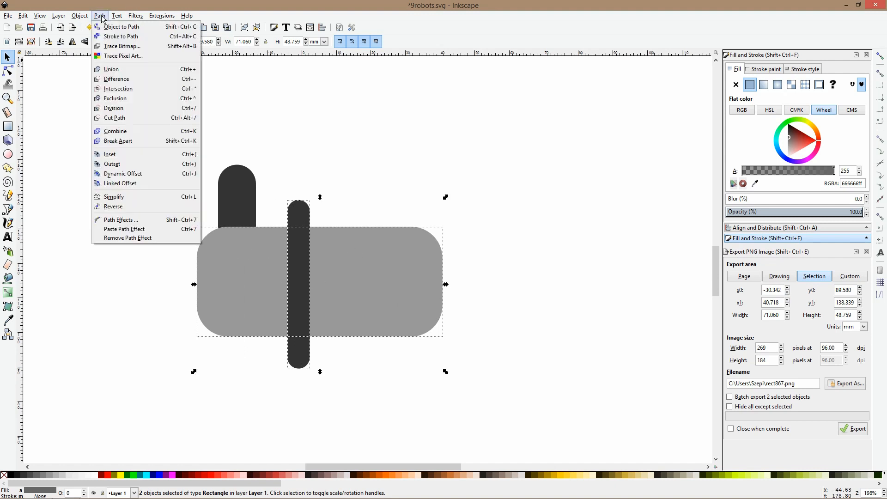
{"action": "left_click", "coordinate": [129, 107]}
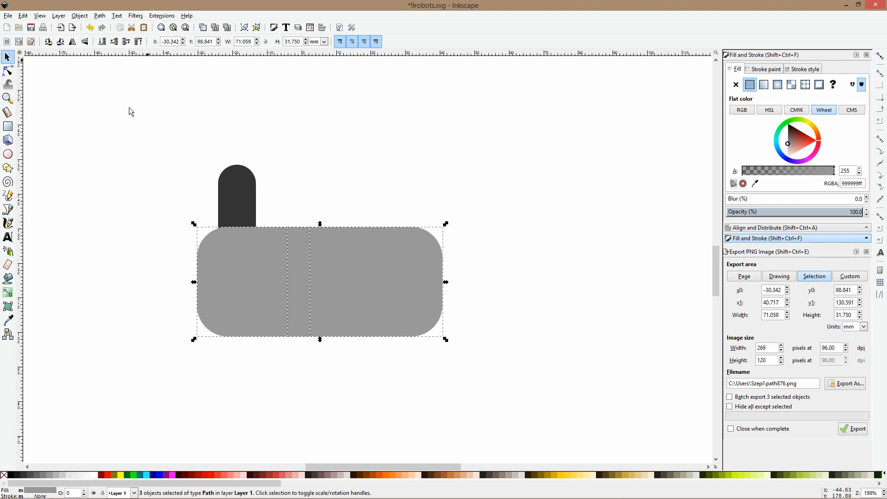
{"action": "left_click", "coordinate": [356, 119]}
{"action": "left_click", "coordinate": [298, 251]}
{"action": "left_click_drag", "start_coordinate": [298, 224], "coordinate": [300, 235]}
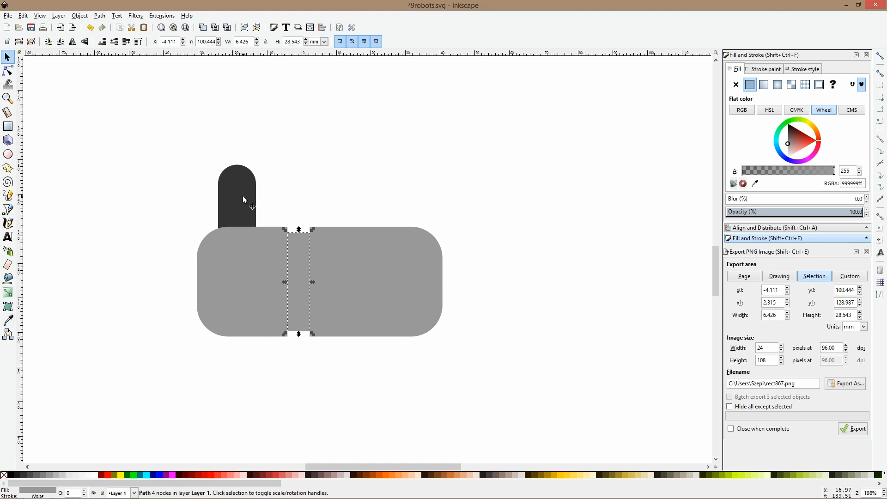
Fill the rectangle's middle piece with the dark gray sampled from the upright bar
{"action": "key", "text": "d"}
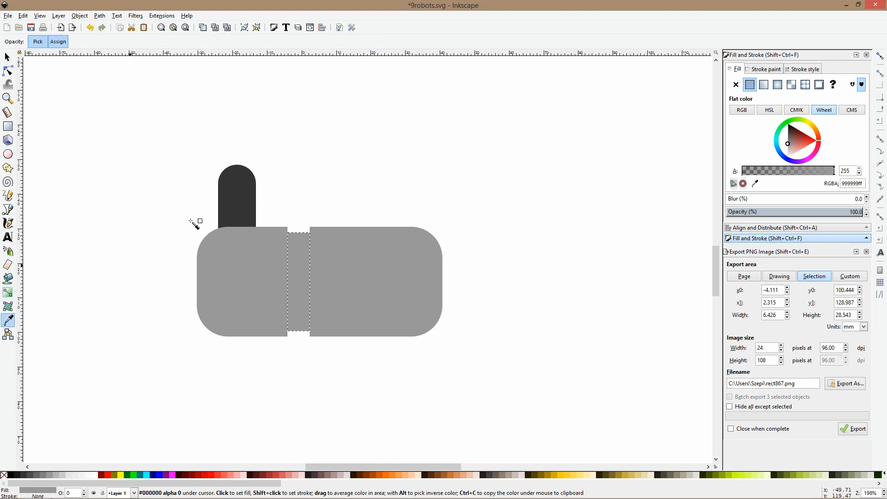
{"action": "left_click", "coordinate": [245, 184]}
{"action": "left_click", "coordinate": [300, 193]}
{"action": "left_click", "coordinate": [232, 204]}
{"action": "left_click", "coordinate": [232, 203]}
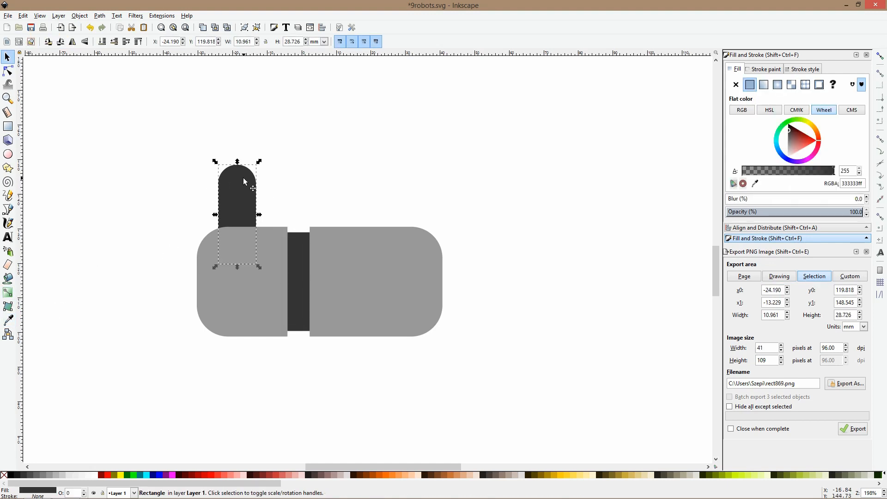
{"action": "left_click_drag", "start_coordinate": [259, 161], "coordinate": [239, 189]}
{"action": "scroll", "coordinate": [239, 190], "scroll_direction": "down", "scroll_amount": 4, "text": "ctrl"}
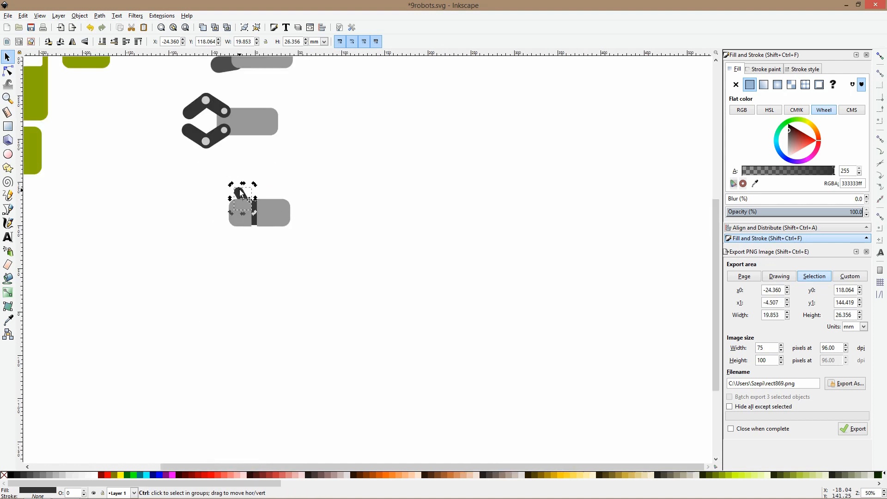
{"action": "key", "text": "ctrl+z"}
{"action": "key", "text": "ctrl+z"}
Duplicate the upright bar, set the copy aside beyond the palm, and tilt the original about 30 degrees counterclockwise as a thumb
{"action": "key", "text": "ctrl+d"}
{"action": "left_click_drag", "start_coordinate": [239, 192], "coordinate": [172, 193]}
{"action": "scroll", "coordinate": [240, 190], "scroll_direction": "up", "scroll_amount": 3, "text": "ctrl"}
{"action": "left_click", "coordinate": [240, 189]}
{"action": "left_click", "coordinate": [240, 189]}
{"action": "left_click_drag", "start_coordinate": [254, 170], "coordinate": [235, 172]}
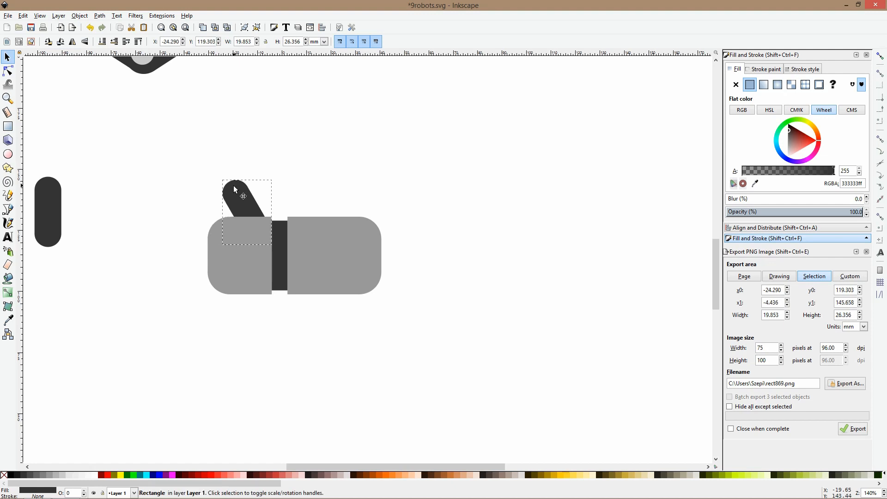
Rotate the spare dark bar to horizontal and place it at the palm's outer end as a finger
{"action": "left_click_drag", "start_coordinate": [64, 196], "coordinate": [49, 180]}
{"action": "left_click", "coordinate": [120, 193]}
{"action": "left_click", "coordinate": [114, 199]}
{"action": "left_click_drag", "start_coordinate": [114, 199], "coordinate": [233, 224]}
Duplicate the finger twice, stack the three fingers with the middle one protruding furthest, and send them behind the palm
{"action": "key", "text": "ctrl+d"}
{"action": "key", "text": "ctrl+d"}
{"action": "left_click_drag", "start_coordinate": [253, 336], "coordinate": [104, 181]}
{"action": "key", "text": "End"}
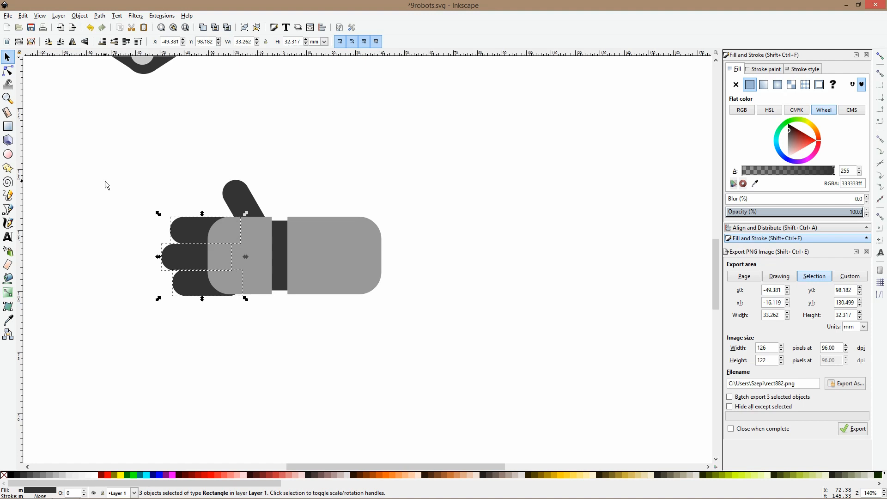
Nudge the lowest and middle fingers up slightly so the finger stack fits within the palm's height
{"action": "key", "text": "Escape"}
{"action": "scroll", "coordinate": [202, 306], "scroll_direction": "up", "scroll_amount": 1}
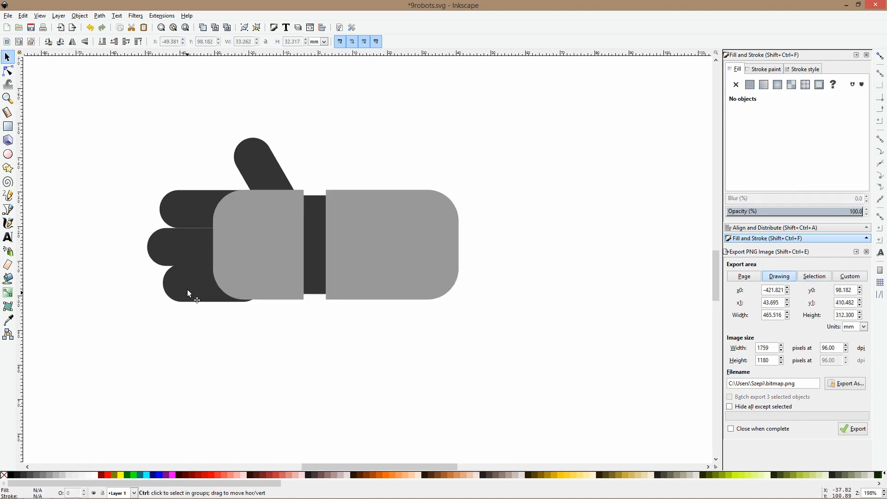
{"action": "left_click", "coordinate": [187, 289]}
{"action": "left_click", "coordinate": [178, 239]}
{"action": "left_click", "coordinate": [178, 239]}
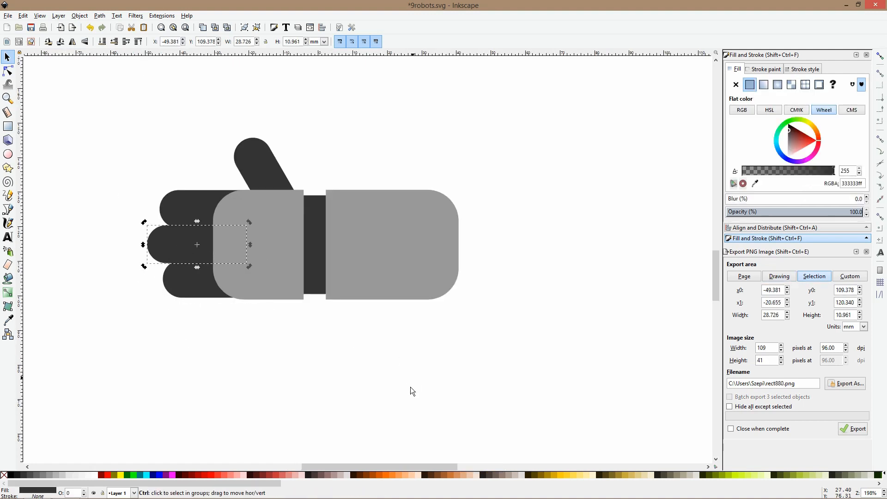
Select all parts of the new hand and move them about 13 mm left and 33 mm up, beneath the claw
{"action": "scroll", "coordinate": [393, 340], "scroll_direction": "down", "scroll_amount": 5}
{"action": "key", "text": "Escape"}
{"action": "left_click_drag", "start_coordinate": [432, 284], "coordinate": [326, 376]}
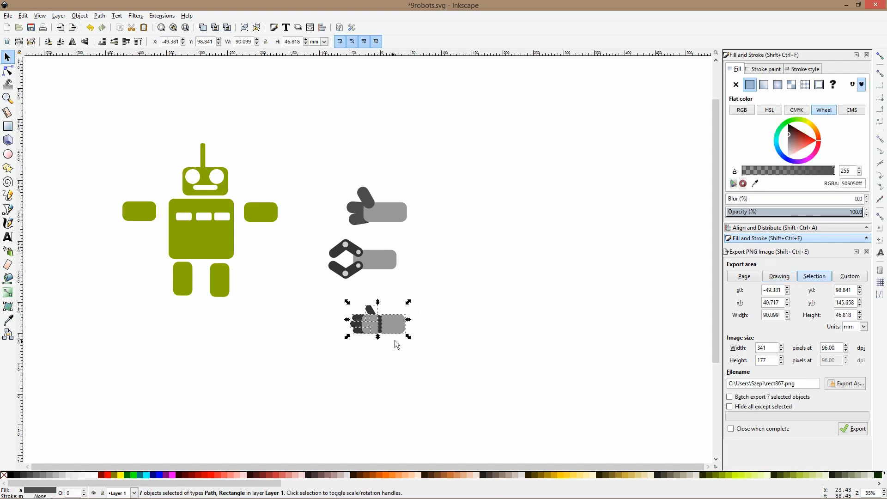
{"action": "left_click_drag", "start_coordinate": [390, 323], "coordinate": [382, 306]}
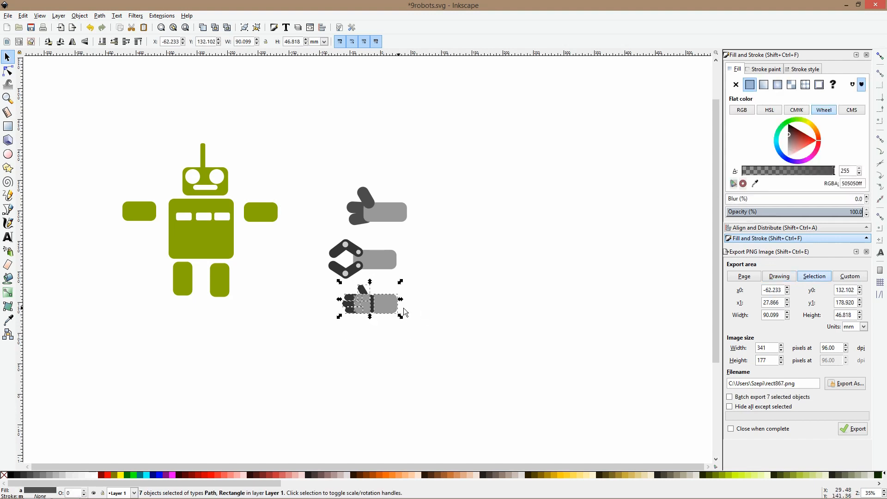
{"action": "left_click", "coordinate": [423, 306]}
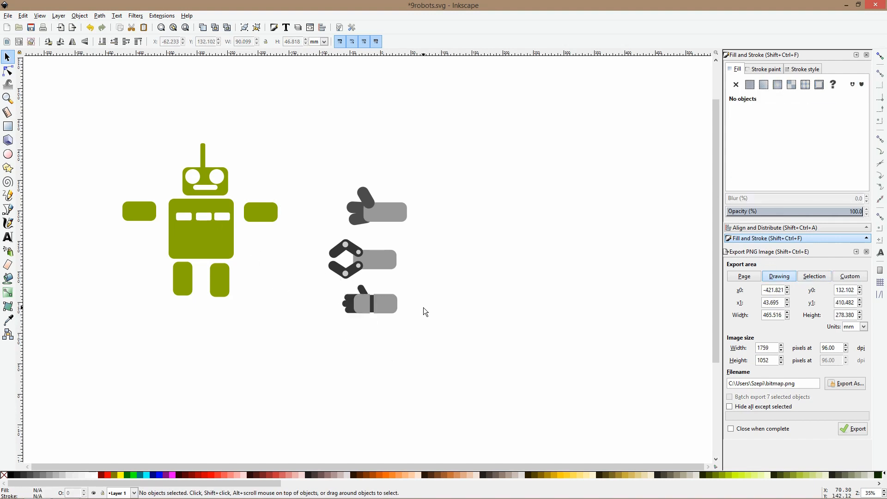
Draw a dark gray circle about 12 mm across near the outer end of the new hand's forearm
{"action": "scroll", "coordinate": [406, 300], "scroll_direction": "up", "scroll_amount": 2}
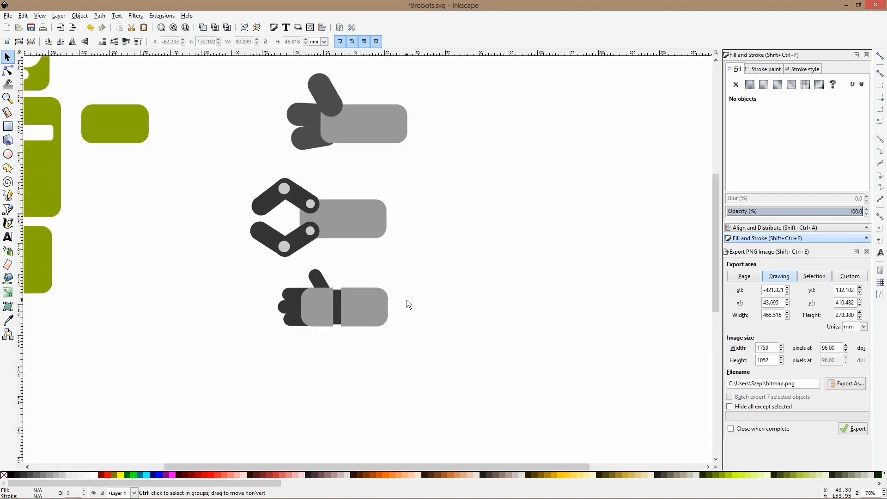
{"action": "left_click", "coordinate": [8, 154]}
{"action": "scroll", "coordinate": [379, 307], "scroll_direction": "up", "scroll_amount": 2}
{"action": "left_click_drag", "start_coordinate": [375, 304], "coordinate": [390, 322]}
{"action": "key", "text": "s"}
{"action": "key", "text": "3"}
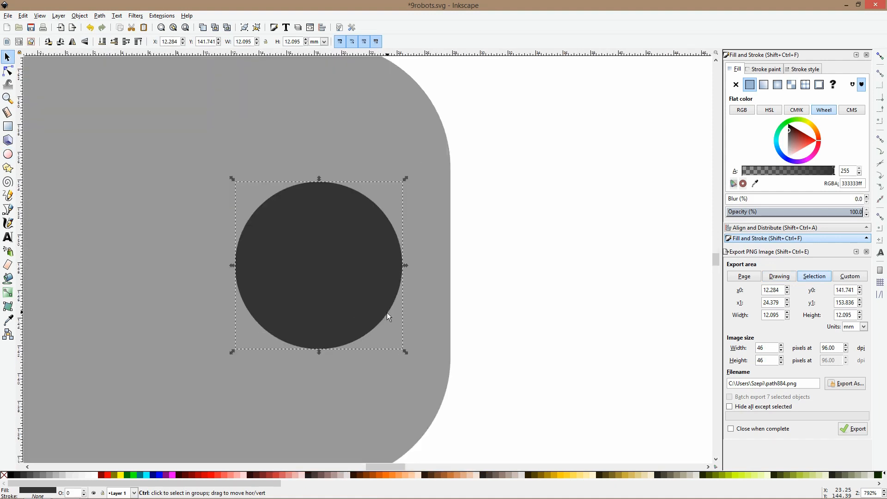
Draw a narrow upright rounded bar about 2.2 by 15.7 mm across the circle and center it horizontally on the circle
{"action": "left_click", "coordinate": [8, 126]}
{"action": "left_click_drag", "start_coordinate": [304, 154], "coordinate": [335, 370]}
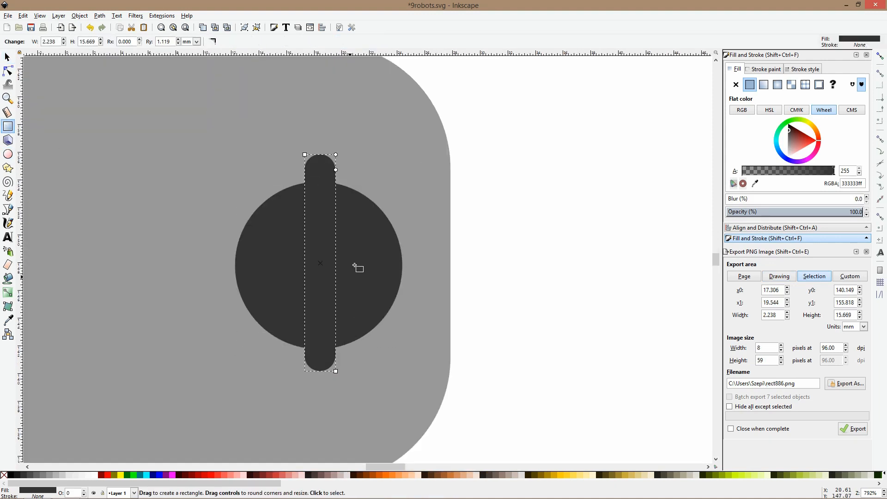
{"action": "left_click", "coordinate": [463, 173]}
{"action": "left_click", "coordinate": [359, 215]}
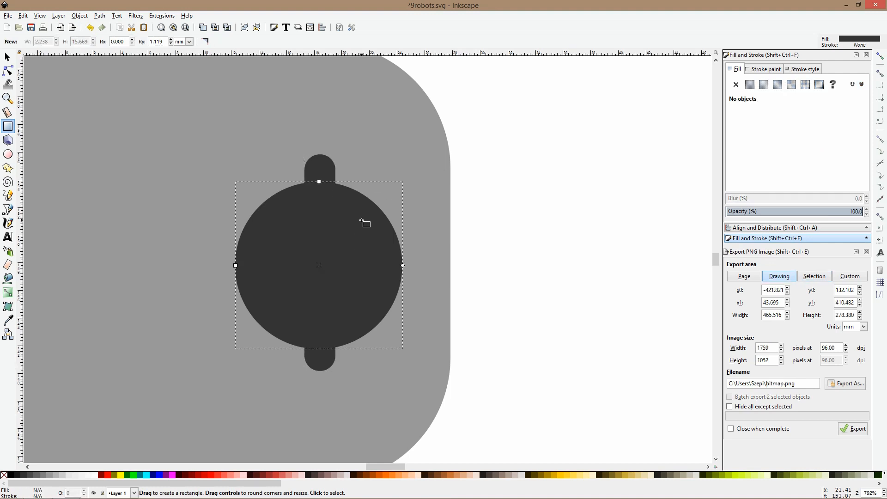
{"action": "left_click", "coordinate": [325, 169]}
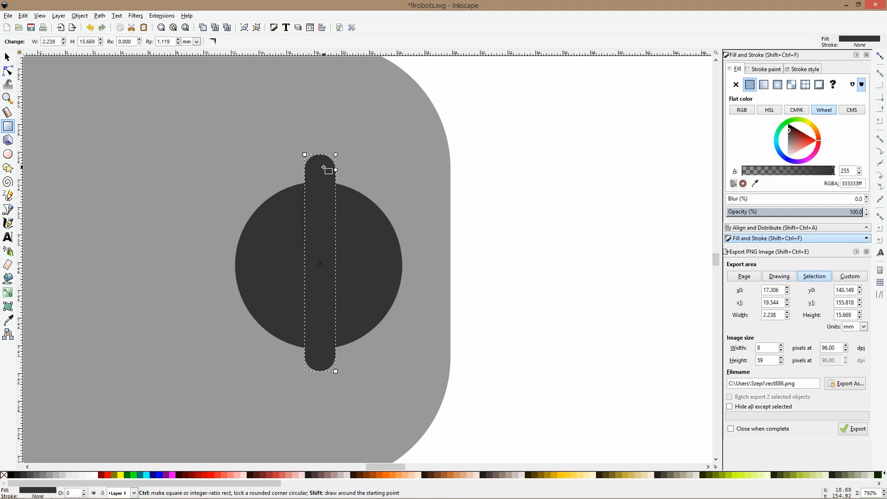
{"action": "left_click", "coordinate": [376, 243], "text": "shift"}
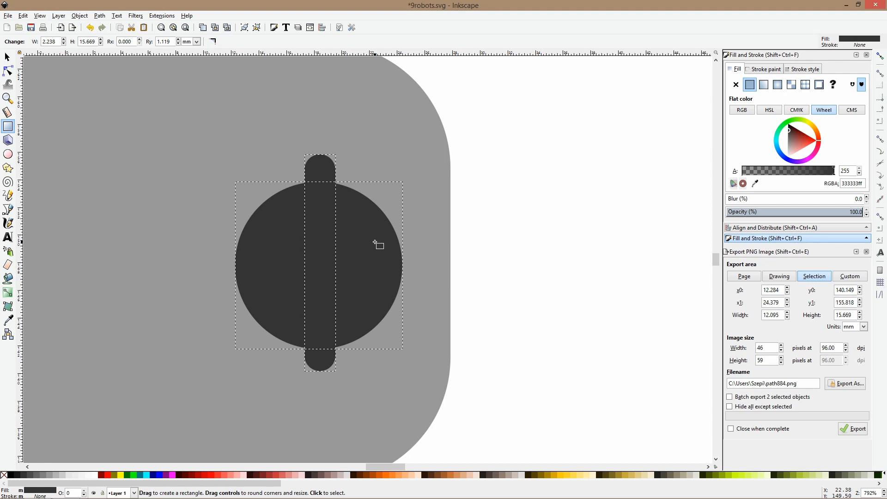
{"action": "key", "text": "ctrl+shift+a"}
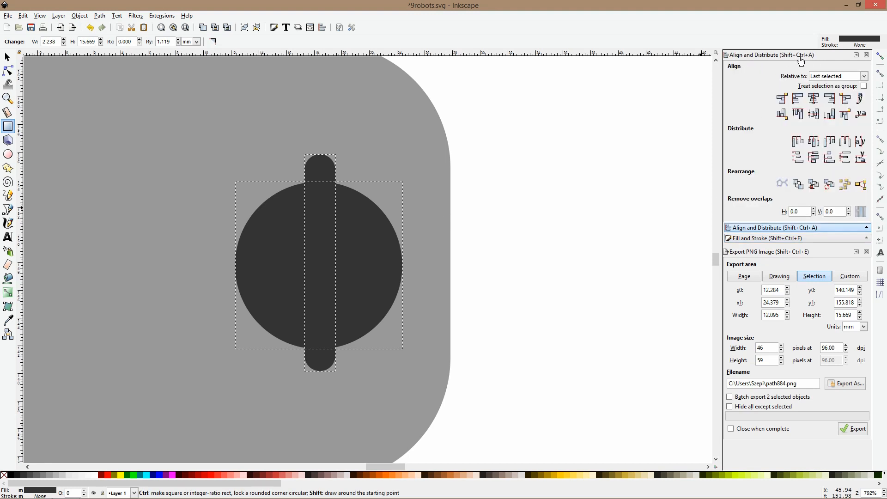
{"action": "left_click", "coordinate": [814, 98]}
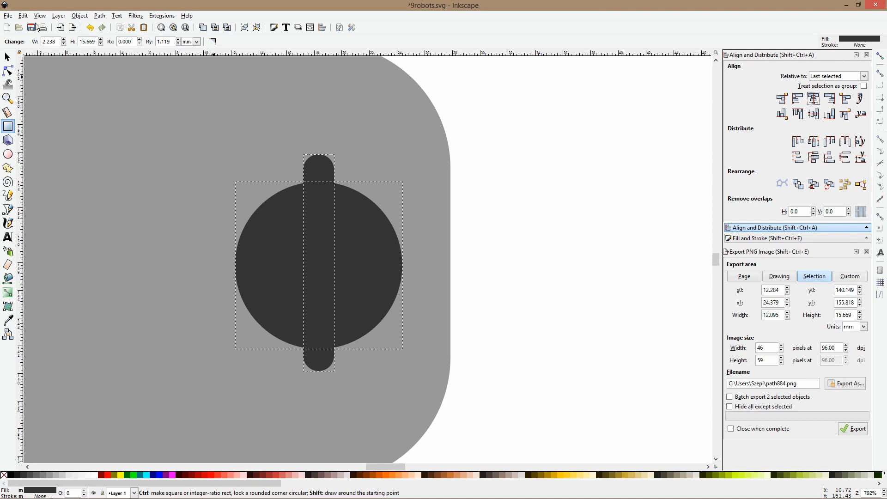
Split the circle with the bar using Division and resize the middle piece to about 2.5 by 11.2 mm
{"action": "left_click", "coordinate": [99, 16]}
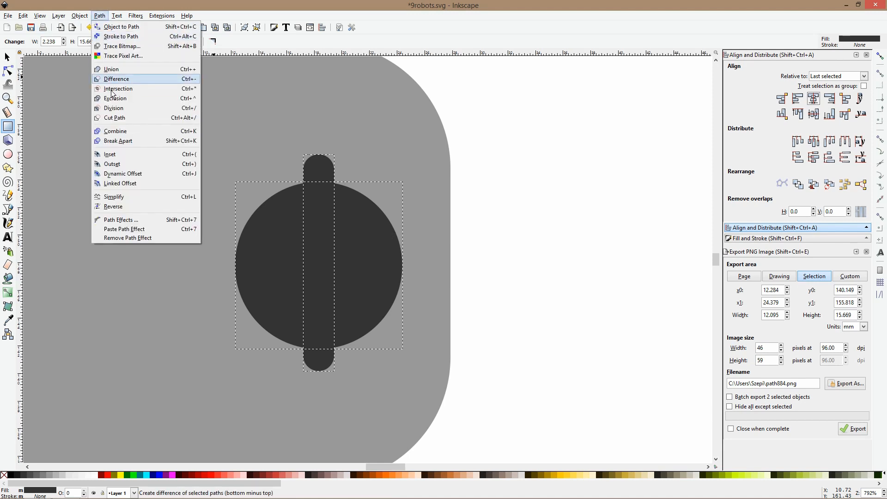
{"action": "left_click", "coordinate": [118, 112]}
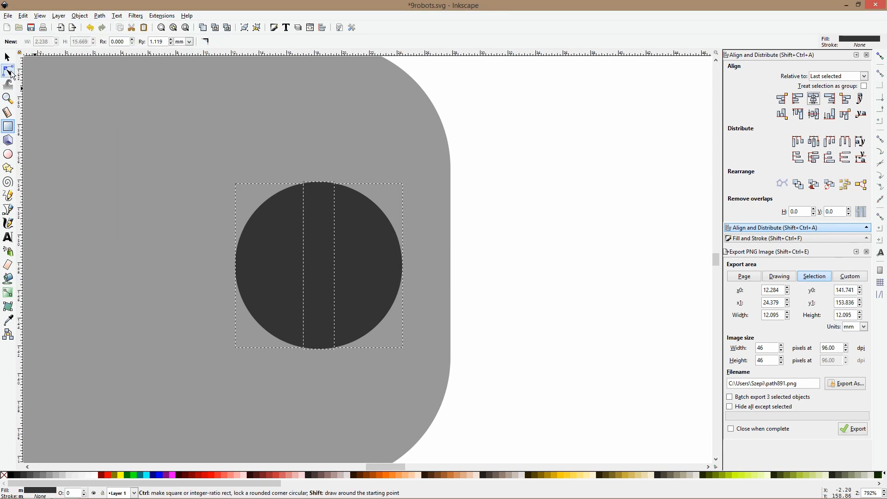
{"action": "left_click", "coordinate": [7, 57]}
{"action": "left_click", "coordinate": [619, 207]}
{"action": "left_click", "coordinate": [323, 203]}
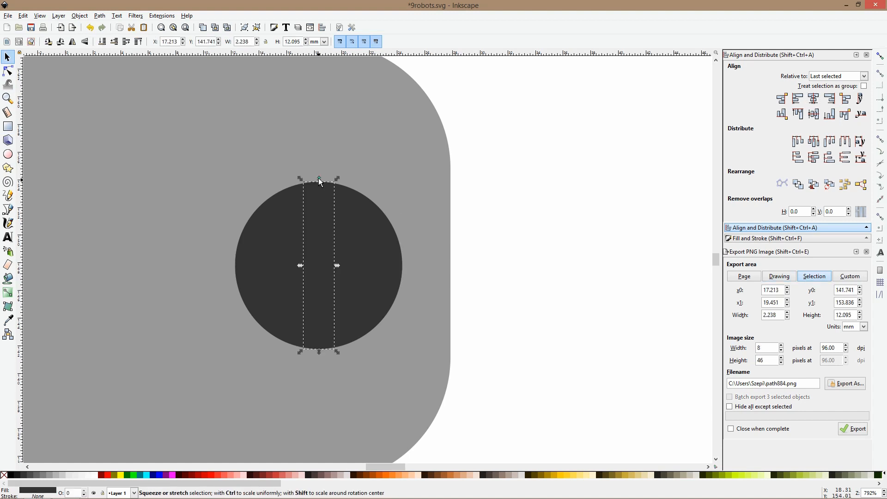
{"action": "left_click_drag", "start_coordinate": [317, 178], "coordinate": [318, 184]}
{"action": "left_click_drag", "start_coordinate": [338, 267], "coordinate": [340, 266]}
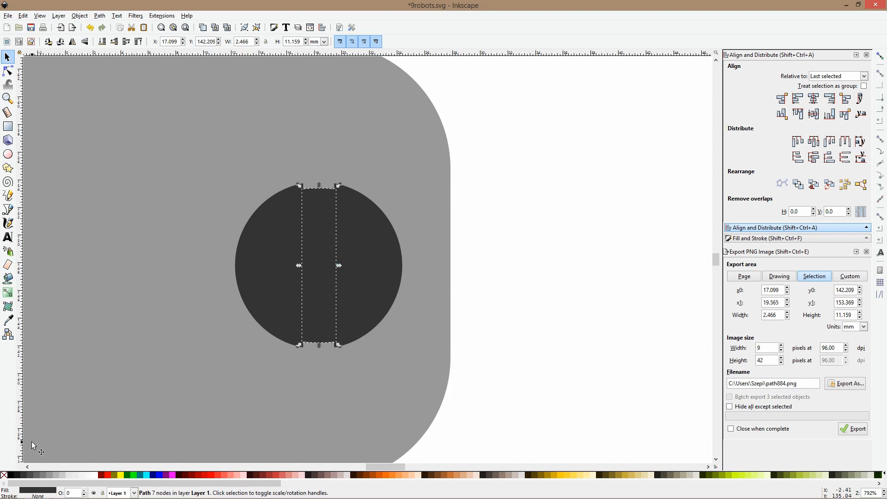
Fill the circle's two outer segments with a slightly lighter dark gray and group them with the middle slot as a screw
{"action": "left_click", "coordinate": [354, 260]}
{"action": "left_click", "coordinate": [252, 257], "text": "shift"}
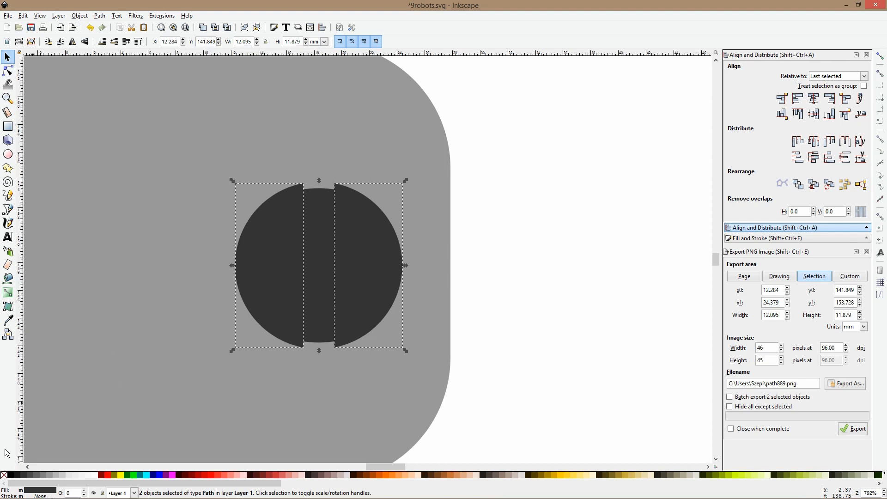
{"action": "left_click", "coordinate": [31, 474]}
{"action": "left_click", "coordinate": [309, 235], "text": "shift"}
{"action": "key", "text": "ctrl"}
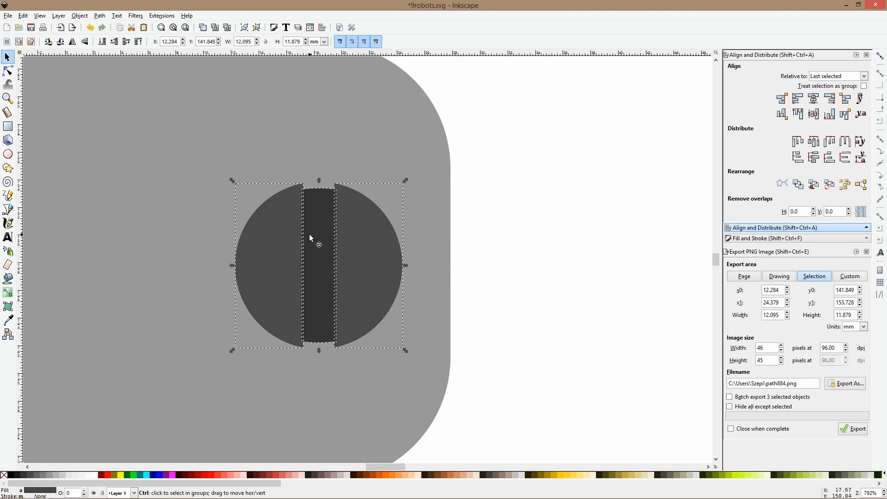
{"action": "key", "text": "ctrl+g"}
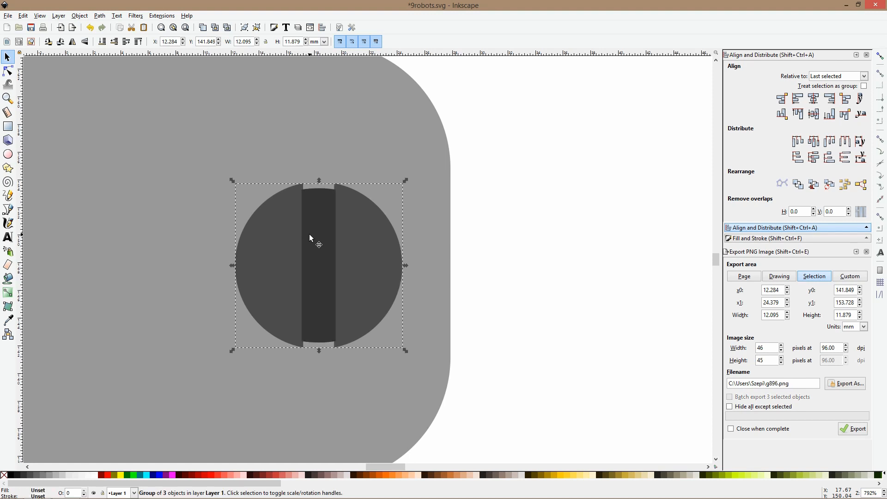
Duplicate the screw group and place the copy near the outer end of the claw's gray arm
{"action": "scroll", "coordinate": [309, 234], "scroll_direction": "down", "scroll_amount": 2}
{"action": "scroll", "coordinate": [309, 234], "scroll_direction": "down", "scroll_amount": 3}
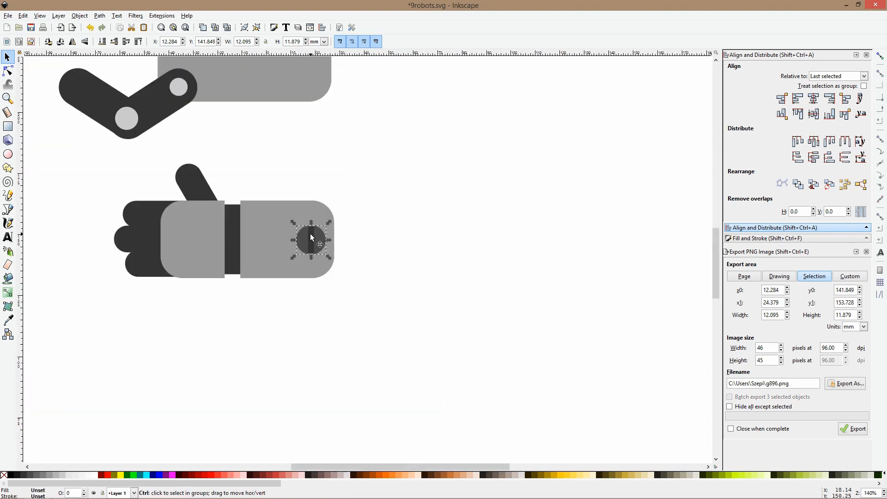
{"action": "left_click_drag", "start_coordinate": [312, 236], "coordinate": [434, 66]}
{"action": "scroll", "coordinate": [470, 148], "scroll_direction": "down", "scroll_amount": 1}
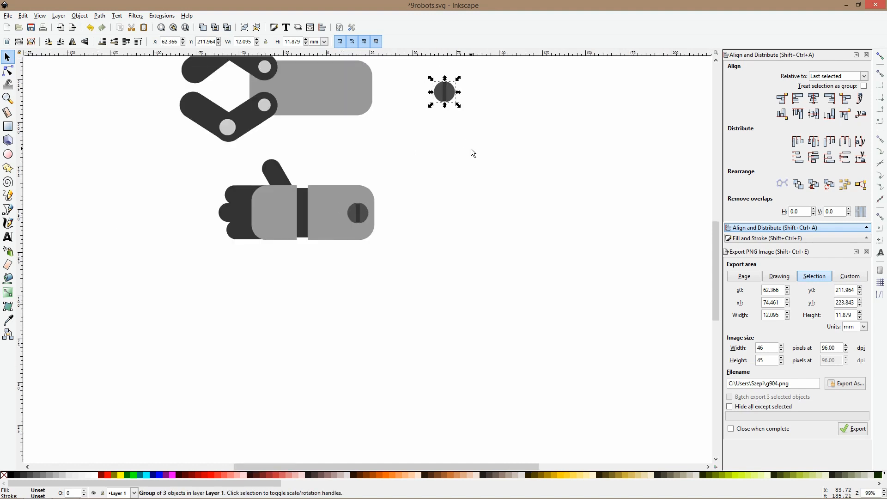
{"action": "scroll", "coordinate": [470, 149], "scroll_direction": "up", "scroll_amount": 5}
{"action": "left_click_drag", "start_coordinate": [446, 185], "coordinate": [355, 182]}
{"action": "scroll", "coordinate": [392, 188], "scroll_direction": "up", "scroll_amount": 5}
{"action": "left_click", "coordinate": [399, 194]}
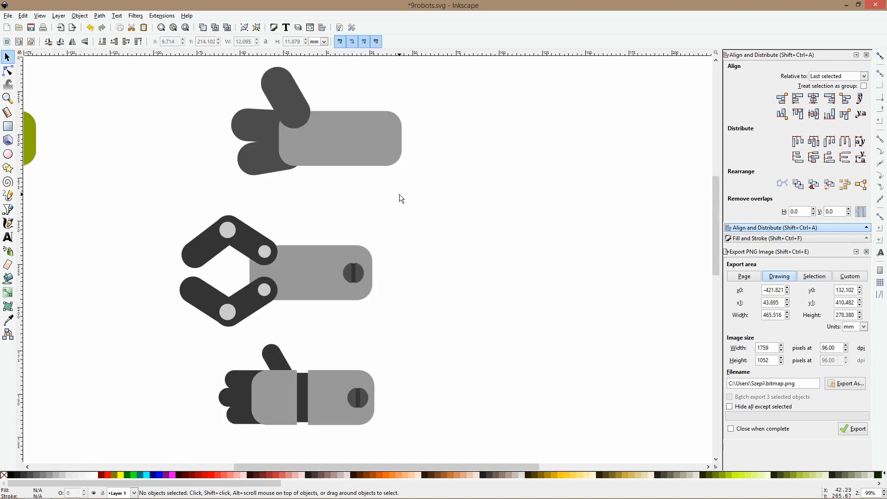
Rotate the screw on the lowest hand clockwise so its slot is slanted
{"action": "scroll", "coordinate": [399, 194], "scroll_direction": "down", "scroll_amount": 5}
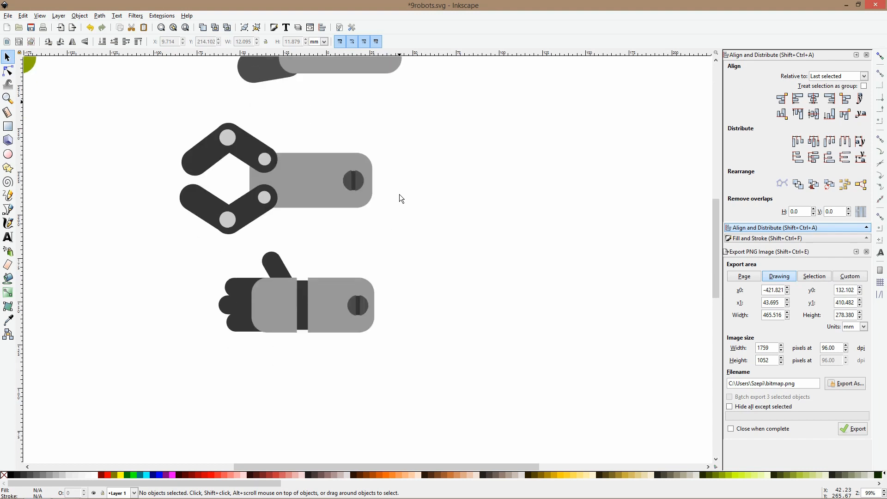
{"action": "left_click", "coordinate": [365, 305]}
{"action": "left_click", "coordinate": [365, 305]}
{"action": "left_click_drag", "start_coordinate": [371, 292], "coordinate": [379, 297]}
Duplicate the claw's screw and place the copy in the empty area between the robot and the claw
{"action": "left_click", "coordinate": [357, 183]}
{"action": "key", "text": "ctrl+d"}
{"action": "left_click_drag", "start_coordinate": [357, 183], "coordinate": [143, 102]}
{"action": "left_click", "coordinate": [304, 145]}
{"action": "scroll", "coordinate": [372, 262], "scroll_direction": "down", "scroll_amount": 2, "text": "ctrl"}
{"action": "scroll", "coordinate": [372, 262], "scroll_direction": "up", "scroll_amount": 4, "text": "ctrl"}
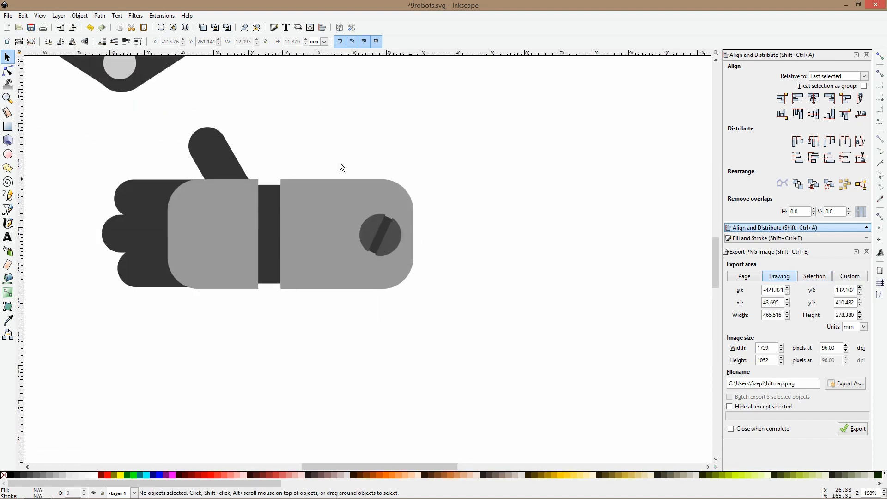
{"action": "scroll", "coordinate": [367, 233], "scroll_direction": "down", "scroll_amount": 3, "text": "ctrl"}
{"action": "scroll", "coordinate": [391, 195], "scroll_direction": "up", "scroll_amount": 3}
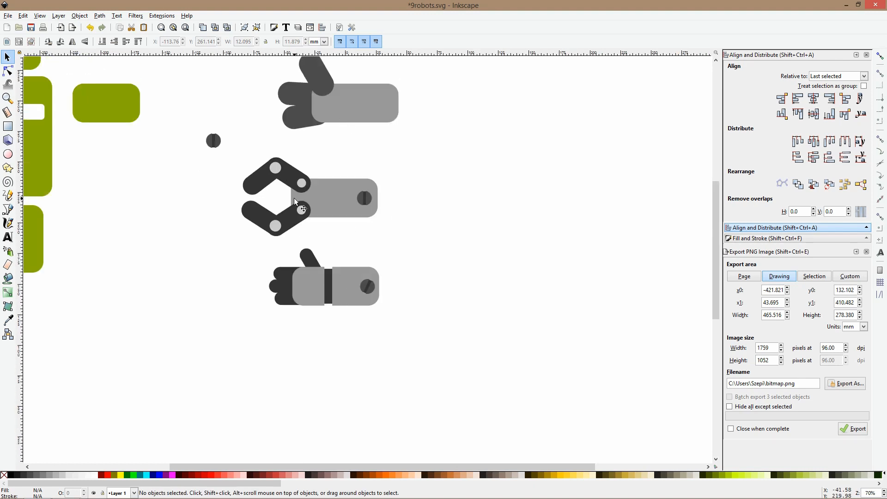
{"action": "scroll", "coordinate": [382, 212], "scroll_direction": "down", "scroll_amount": 5}
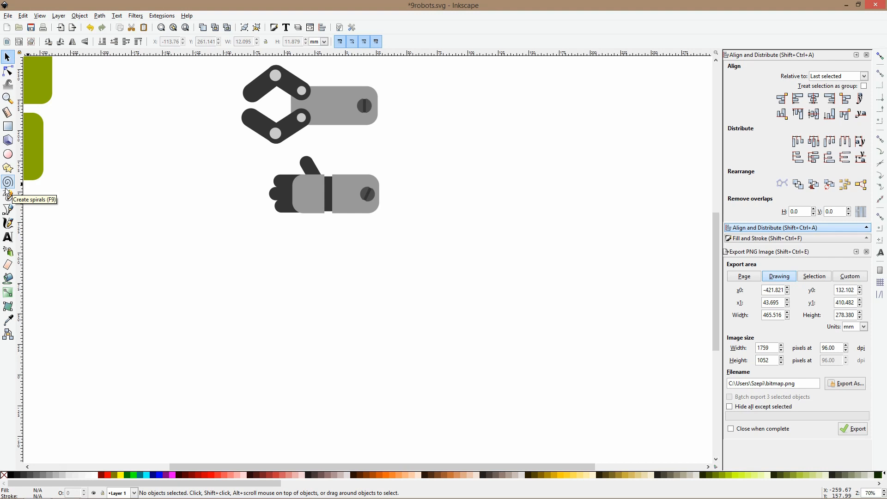
Draw a small dark gray rounded bar about 22.7 by 7.4 mm in the empty area beside the lowest hand
{"action": "left_click", "coordinate": [8, 126]}
{"action": "left_click_drag", "start_coordinate": [148, 224], "coordinate": [181, 233]}
{"action": "scroll", "coordinate": [180, 230], "scroll_direction": "up", "scroll_amount": 2, "text": "ctrl"}
{"action": "key", "text": "s"}
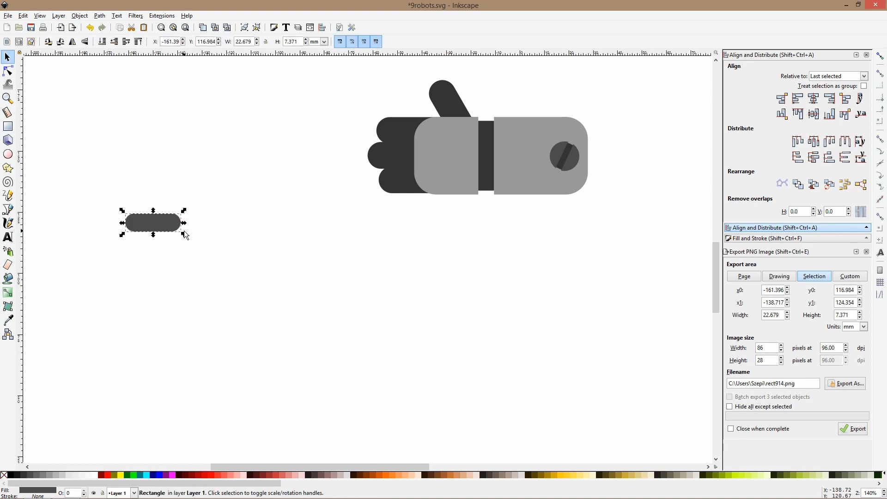
{"action": "left_click", "coordinate": [8, 209]}
{"action": "scroll", "coordinate": [219, 232], "scroll_direction": "down", "scroll_amount": 2, "text": "ctrl"}
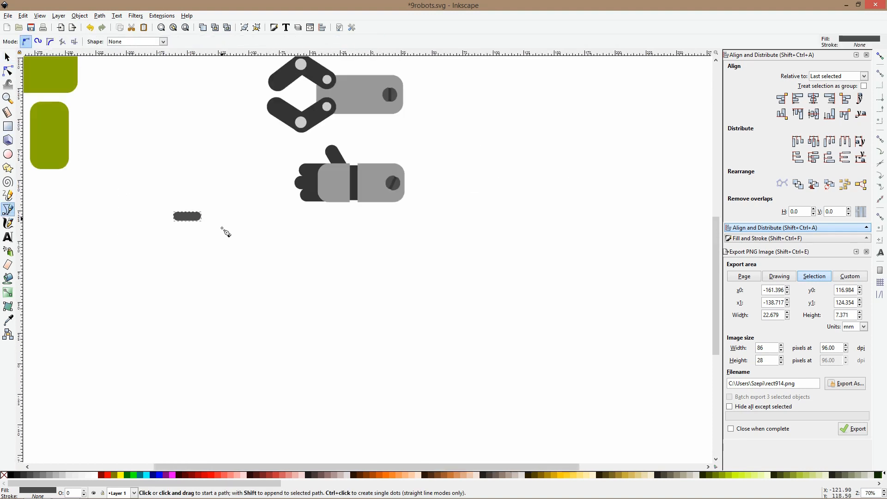
{"action": "left_click", "coordinate": [212, 252]}
{"action": "left_click", "coordinate": [279, 232]}
{"action": "left_click", "coordinate": [326, 280]}
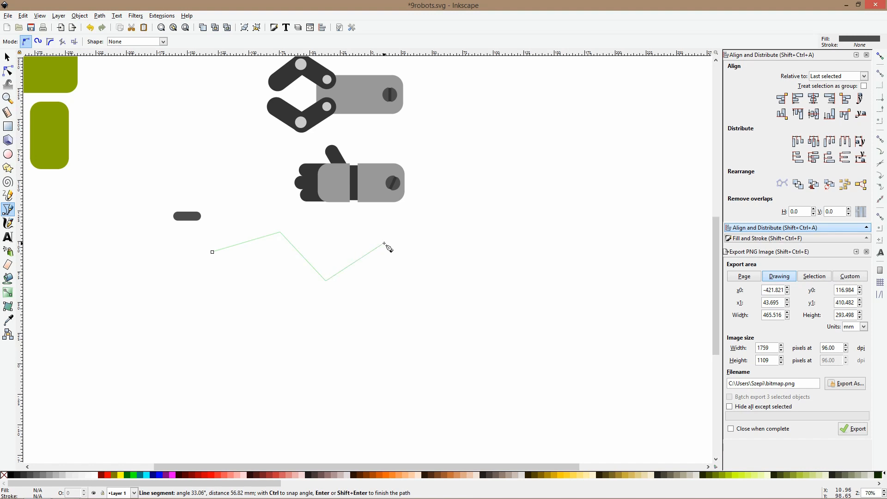
{"action": "double_click", "coordinate": [383, 243]}
{"action": "key", "text": "s"}
{"action": "key", "text": "Delete"}
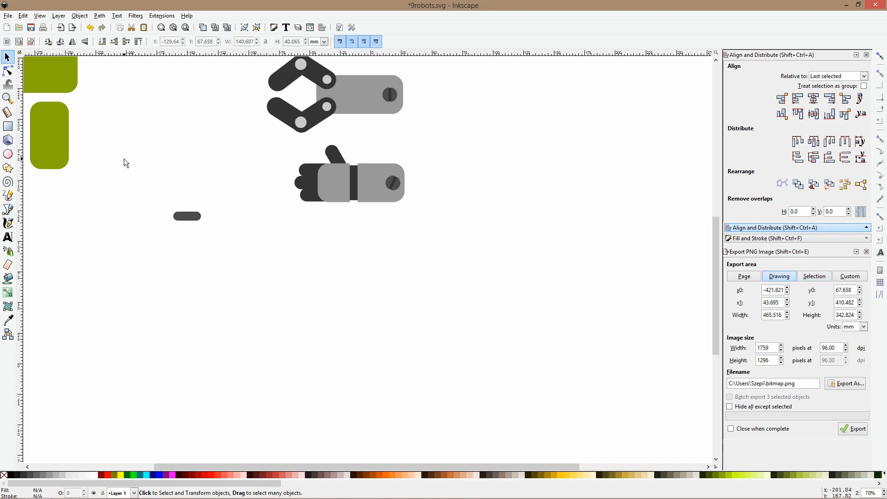
Draw an open three-point angular path with straight segments below the lowest hand
{"action": "left_click", "coordinate": [9, 209]}
{"action": "left_click", "coordinate": [384, 231]}
{"action": "left_click", "coordinate": [302, 252]}
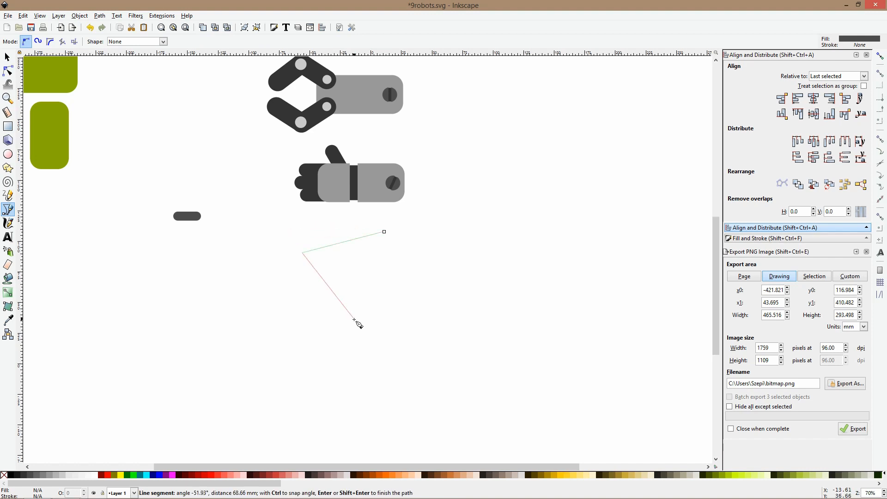
{"action": "double_click", "coordinate": [354, 319]}
{"action": "key", "text": "n"}
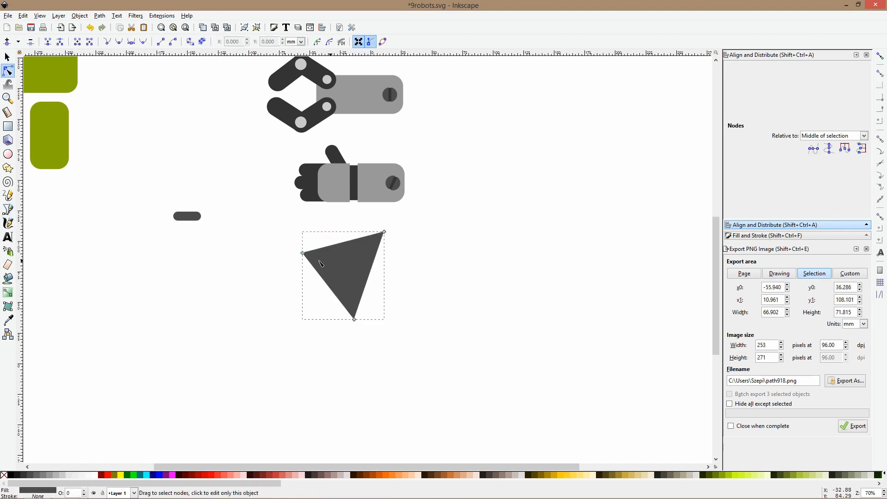
Smooth the path's middle corner and adjust its nodes into a curve about 47 by 80 mm that bulges left
{"action": "left_click", "coordinate": [304, 253]}
{"action": "left_click", "coordinate": [302, 253], "text": "ctrl"}
{"action": "left_click_drag", "start_coordinate": [304, 255], "coordinate": [310, 259]}
{"action": "left_click", "coordinate": [390, 237]}
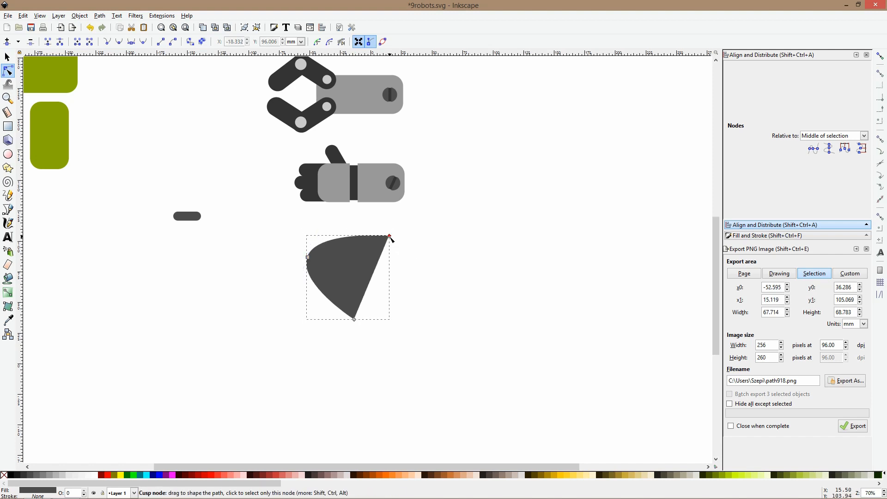
{"action": "left_click_drag", "start_coordinate": [389, 237], "coordinate": [365, 223]}
{"action": "left_click_drag", "start_coordinate": [307, 258], "coordinate": [308, 263]}
Enlarge the small rounded bar to about 23.8 by 7.7 mm, convert it to a path and copy it
{"action": "left_click", "coordinate": [193, 223]}
{"action": "key", "text": "s"}
{"action": "left_click_drag", "start_coordinate": [203, 216], "coordinate": [207, 217]}
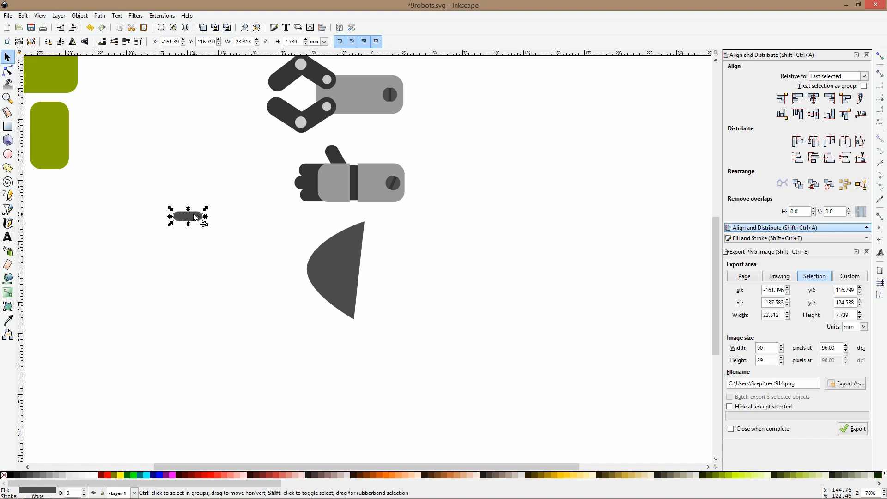
{"action": "left_click", "coordinate": [100, 15]}
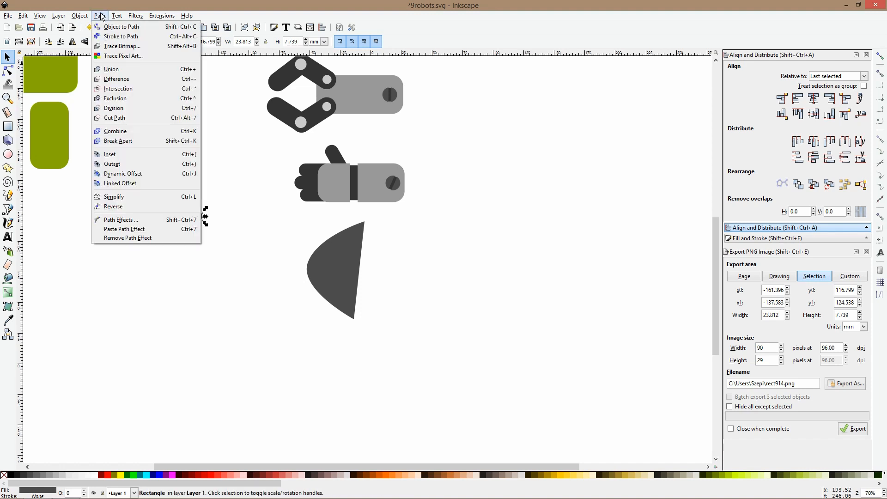
{"action": "left_click", "coordinate": [107, 28]}
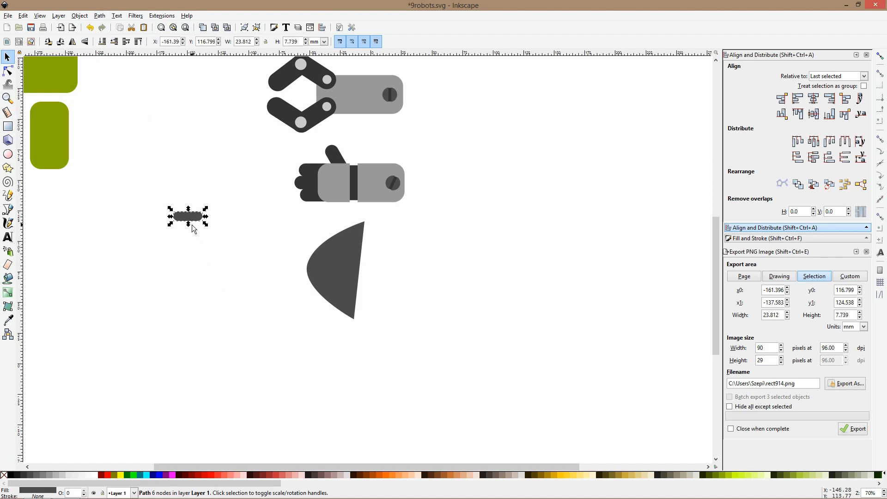
{"action": "key", "text": "ctrl"}
Add the Pattern Along Path effect to the curved path below the lowest hand
{"action": "left_click", "coordinate": [100, 16]}
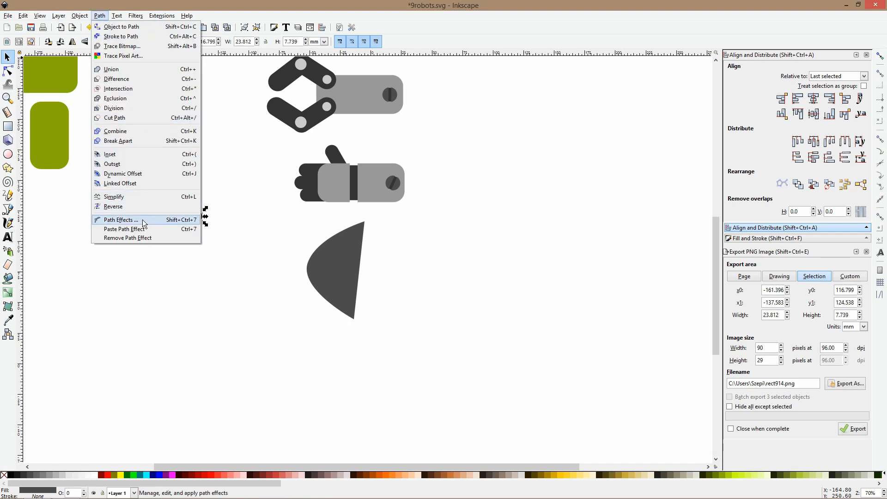
{"action": "left_click", "coordinate": [121, 220]}
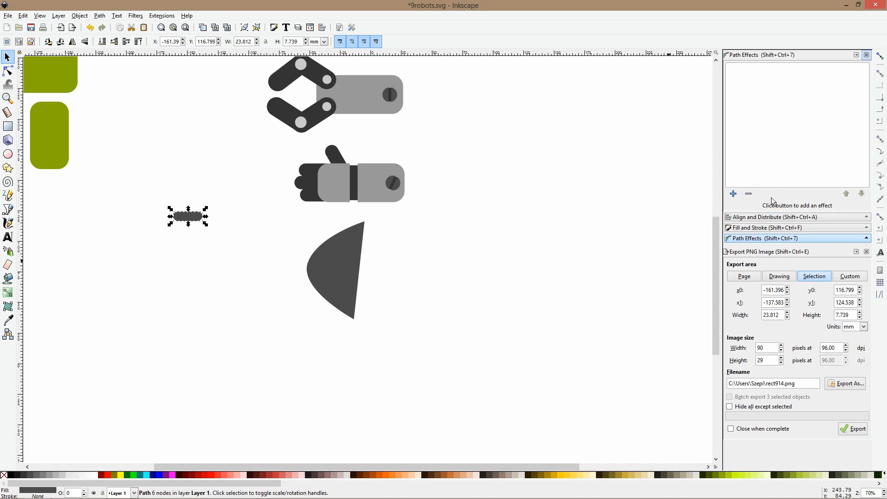
{"action": "left_click", "coordinate": [320, 258]}
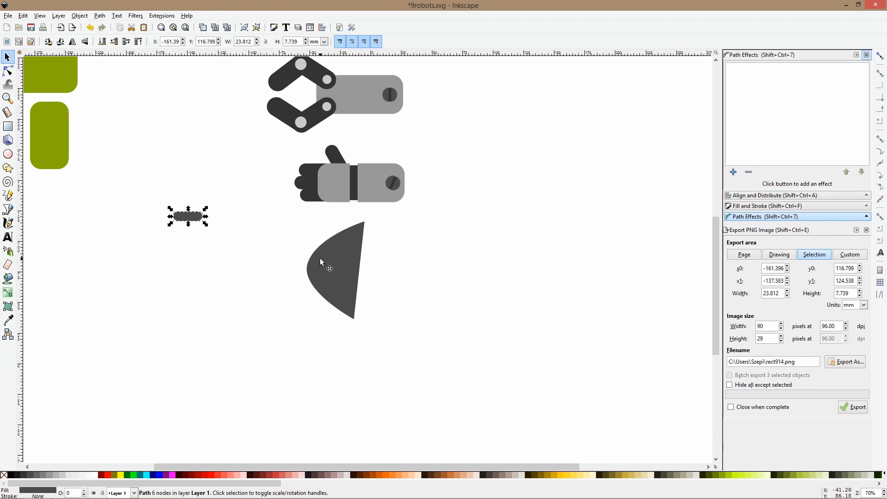
{"action": "left_click", "coordinate": [733, 204]}
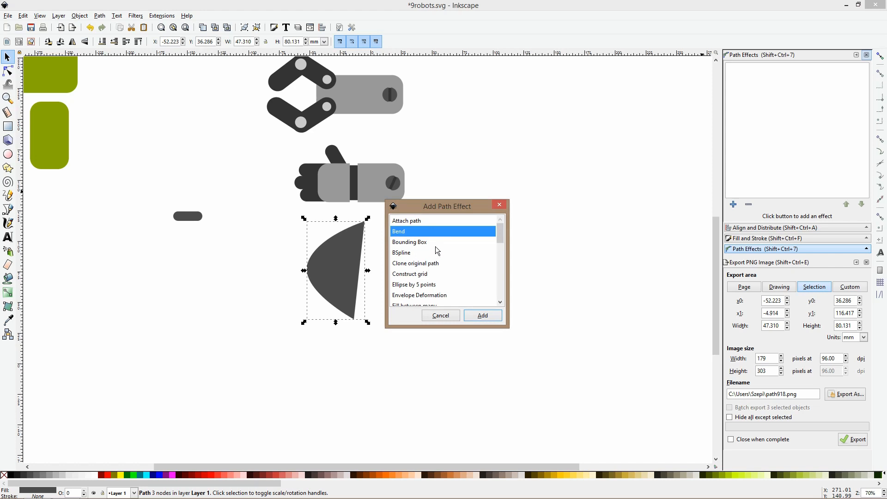
{"action": "scroll", "coordinate": [435, 247], "scroll_direction": "down", "scroll_amount": 2}
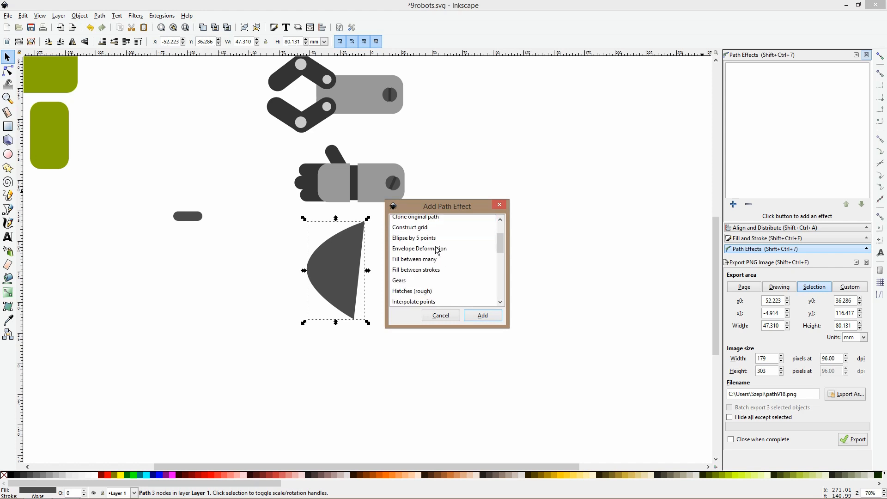
{"action": "scroll", "coordinate": [437, 251], "scroll_direction": "down", "scroll_amount": 2}
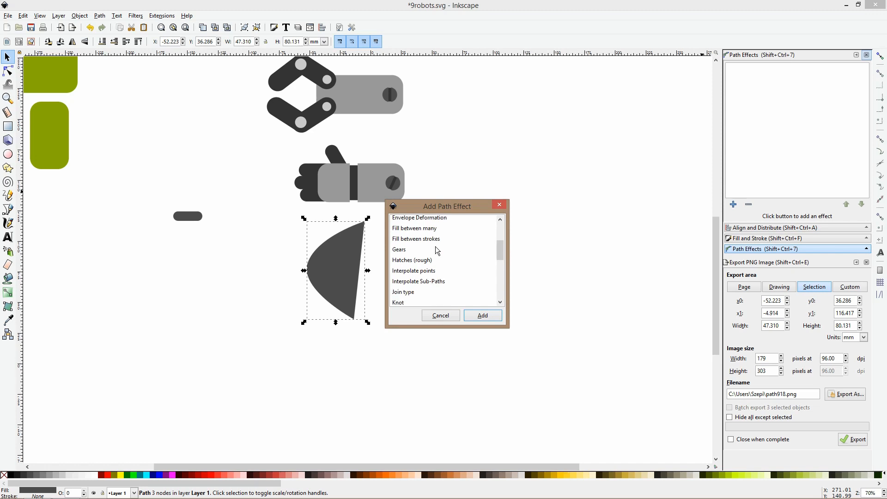
{"action": "scroll", "coordinate": [438, 250], "scroll_direction": "down", "scroll_amount": 2}
{"action": "scroll", "coordinate": [437, 251], "scroll_direction": "down", "scroll_amount": 2}
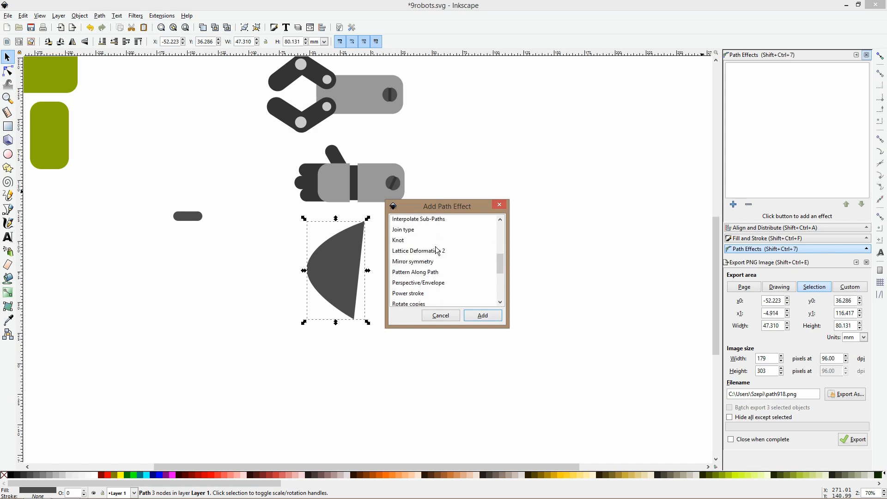
{"action": "left_click", "coordinate": [429, 275]}
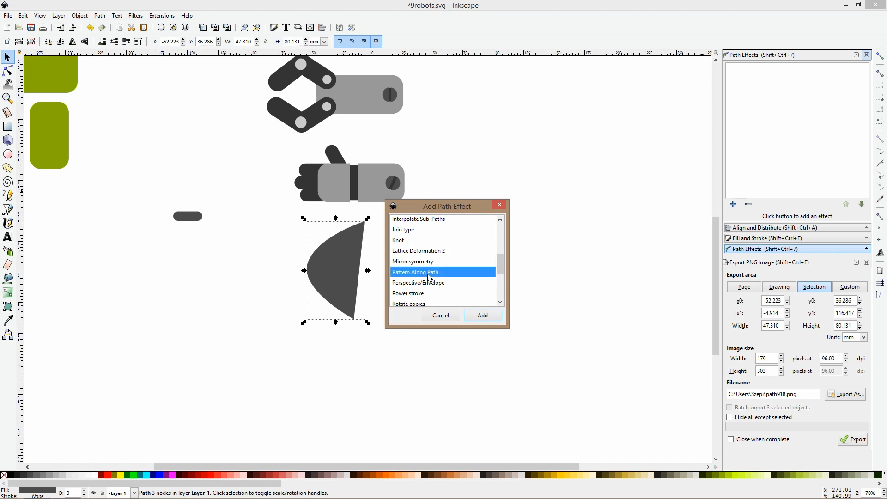
{"action": "left_click", "coordinate": [489, 319]}
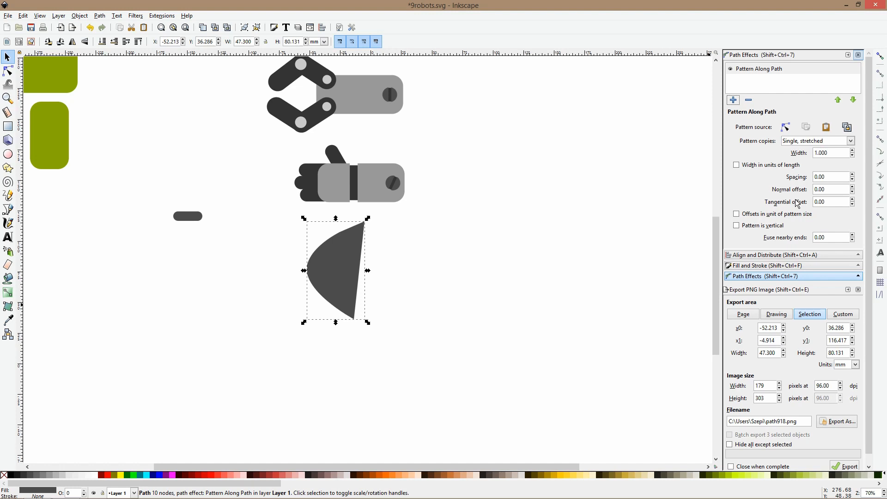
Set the effect's pattern copies to Repeated and paste the copied bar as its pattern source
{"action": "left_click", "coordinate": [822, 143]}
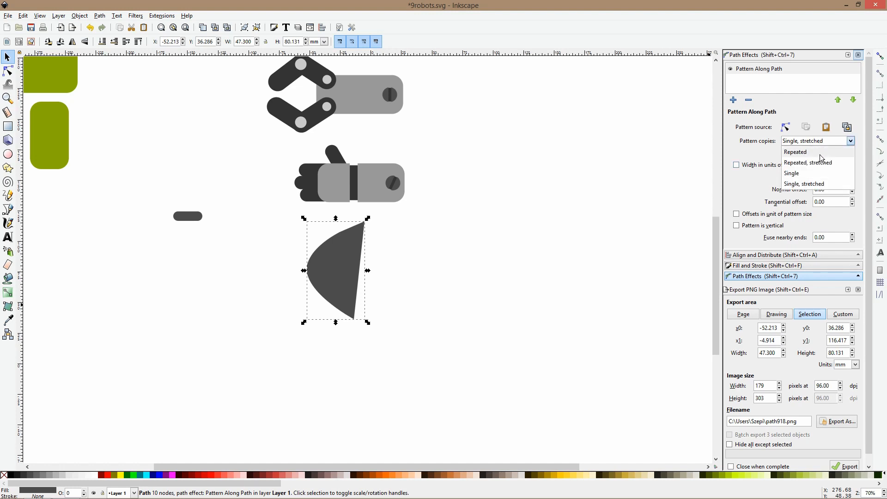
{"action": "left_click", "coordinate": [821, 152]}
{"action": "left_click", "coordinate": [826, 128]}
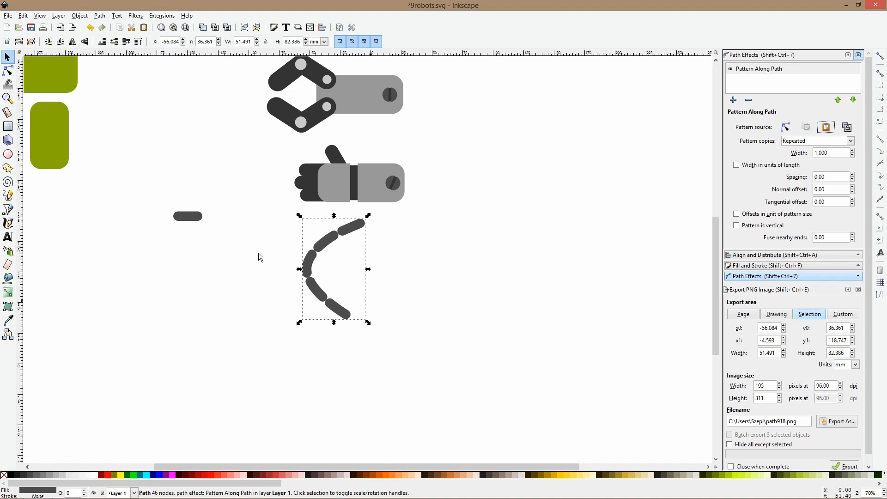
Rotate the small bar to vertical, copy it and paste it as the curved path's new pattern source
{"action": "left_click", "coordinate": [187, 216]}
{"action": "left_click", "coordinate": [201, 214]}
{"action": "left_click_drag", "start_coordinate": [202, 209], "coordinate": [194, 242]}
{"action": "key", "text": "ctrl"}
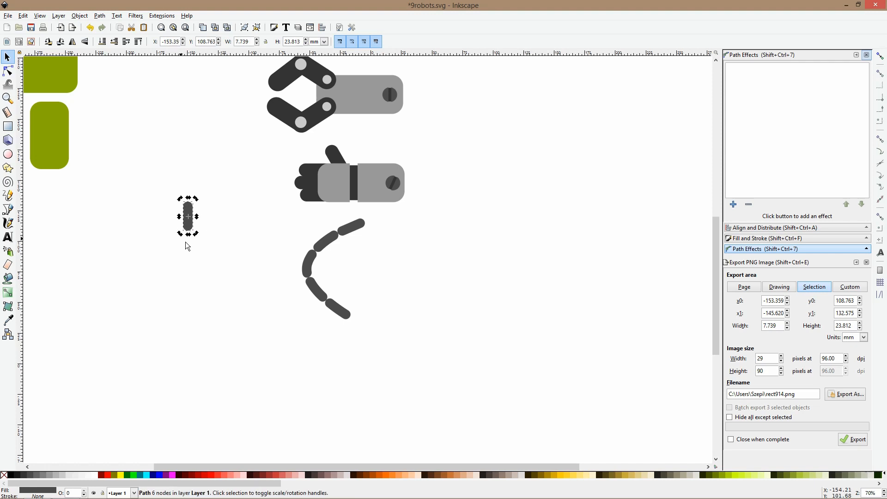
{"action": "left_click", "coordinate": [329, 243]}
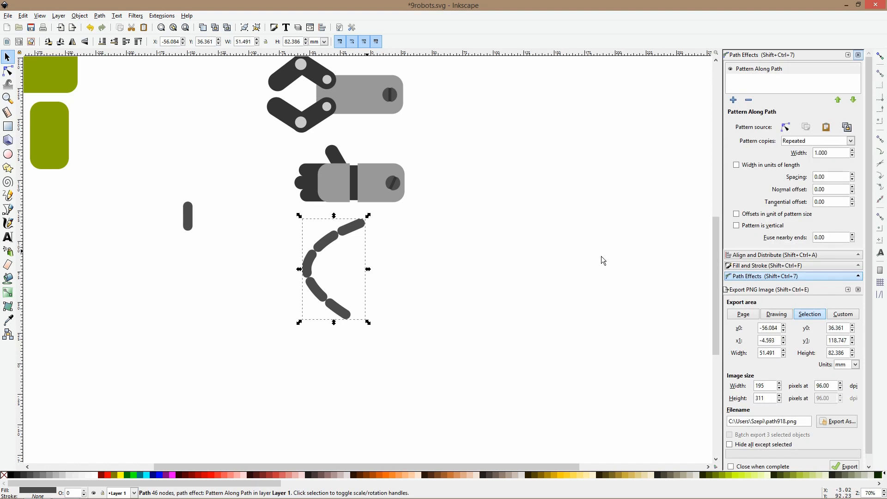
{"action": "left_click", "coordinate": [826, 127]}
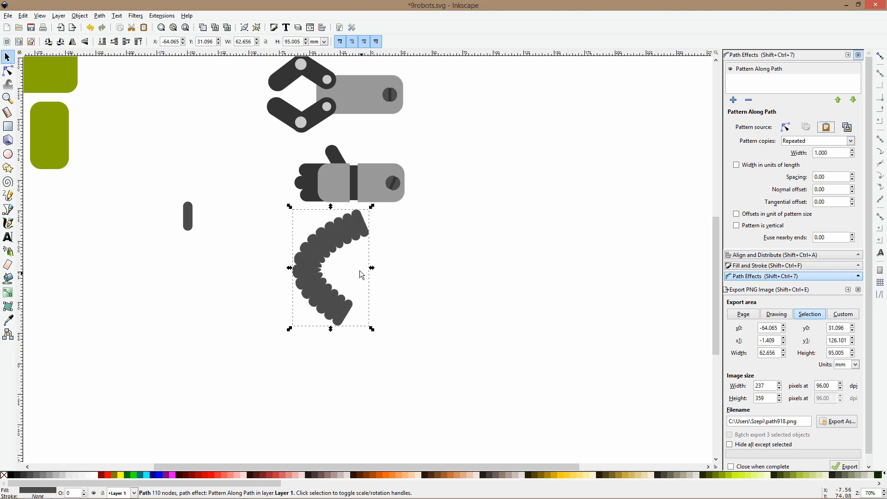
{"action": "left_click", "coordinate": [826, 128]}
Reshape the segmented arm's nodes into a rounder bend with its path outline shown, and rotate it clockwise so it opens upward
{"action": "left_click", "coordinate": [7, 73]}
{"action": "left_click_drag", "start_coordinate": [308, 264], "coordinate": [440, 295]}
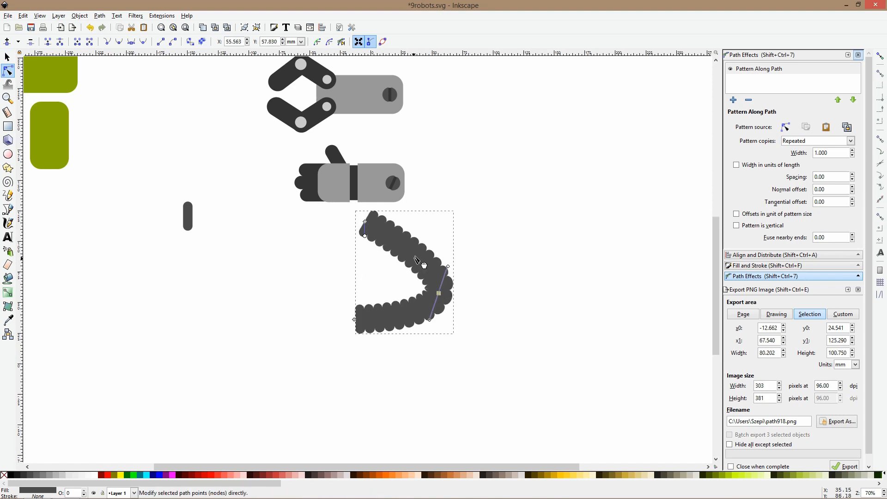
{"action": "left_click", "coordinate": [382, 42]}
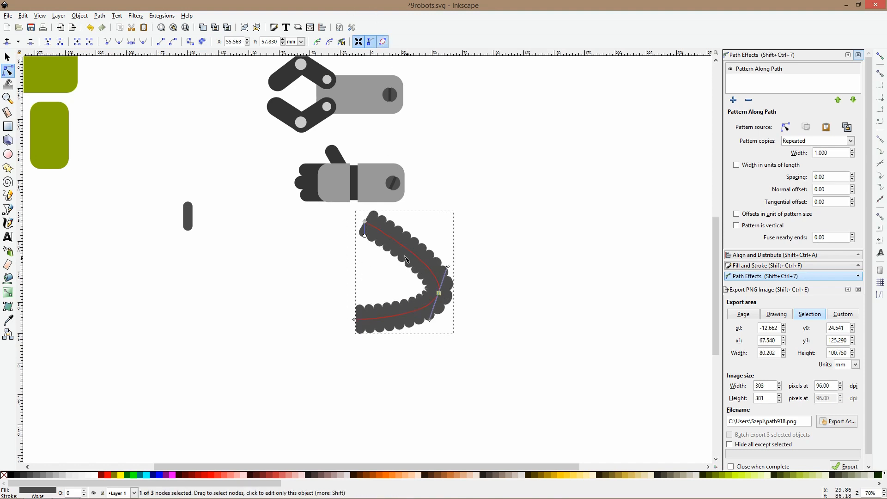
{"action": "double_click", "coordinate": [406, 257]}
{"action": "mouse_move", "coordinate": [406, 257]}
{"action": "left_mouse_down"}
{"action": "mouse_move", "coordinate": [369, 271]}
{"action": "mouse_move", "coordinate": [351, 254]}
{"action": "mouse_move", "coordinate": [257, 236]}
{"action": "mouse_move", "coordinate": [415, 245]}
{"action": "mouse_move", "coordinate": [449, 259]}
{"action": "mouse_move", "coordinate": [421, 253]}
{"action": "left_mouse_up"}
{"action": "key", "text": "Delete"}
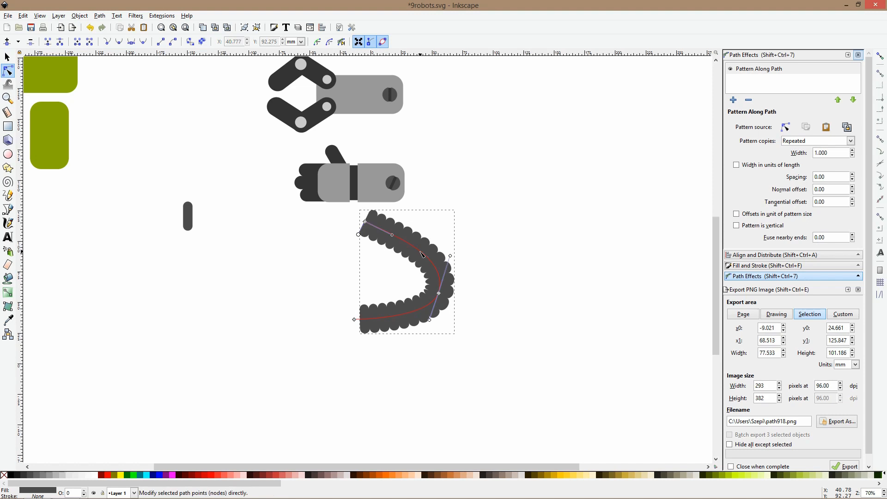
{"action": "left_click_drag", "start_coordinate": [440, 296], "coordinate": [387, 269]}
{"action": "key", "text": "s"}
{"action": "left_click_drag", "start_coordinate": [405, 224], "coordinate": [369, 294]}
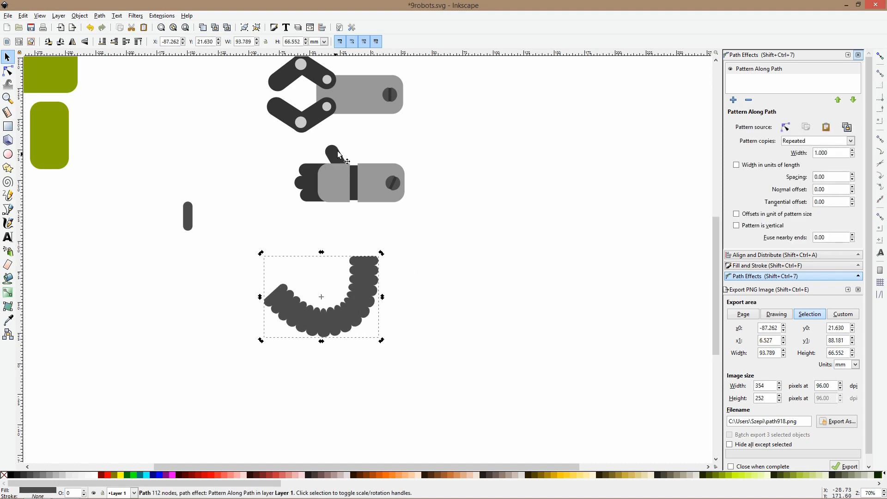
{"action": "left_click_drag", "start_coordinate": [285, 141], "coordinate": [358, 221]}
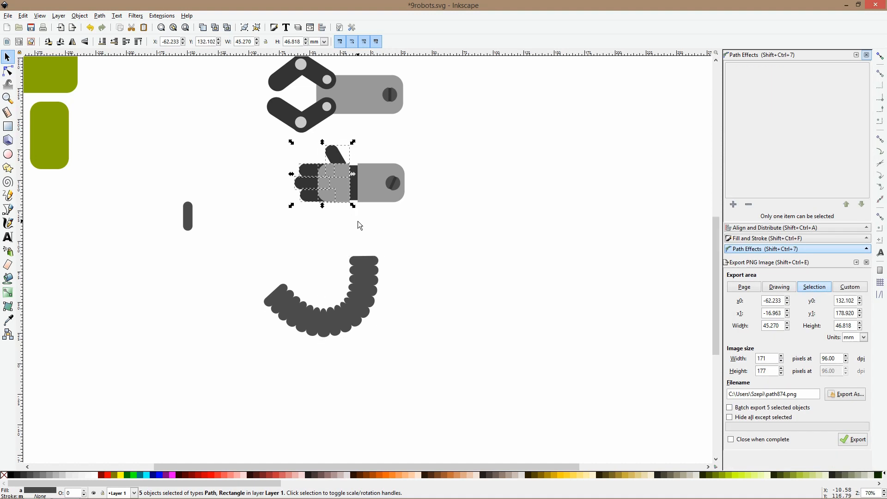
{"action": "left_click_drag", "start_coordinate": [341, 185], "coordinate": [277, 298]}
{"action": "left_click_drag", "start_coordinate": [288, 256], "coordinate": [276, 281]}
{"action": "scroll", "coordinate": [270, 284], "scroll_direction": "up", "scroll_amount": 3}
{"action": "left_click", "coordinate": [257, 284]}
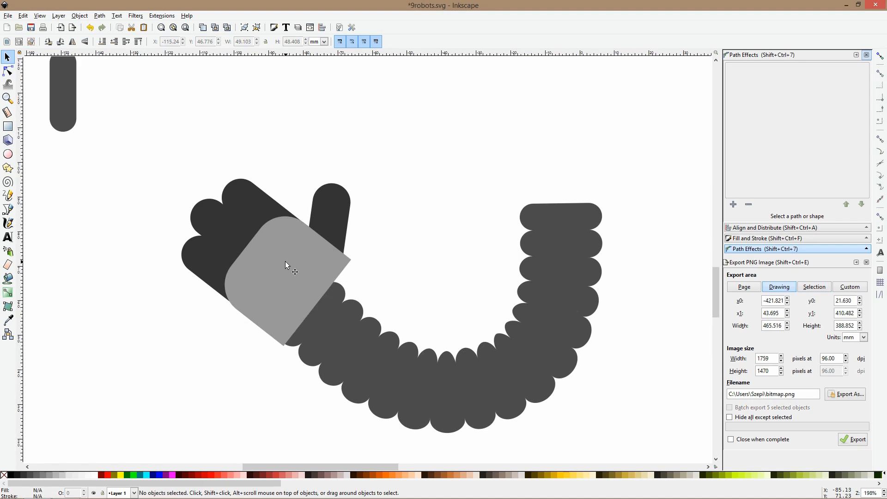
{"action": "left_click", "coordinate": [8, 72]}
{"action": "key", "text": "s"}
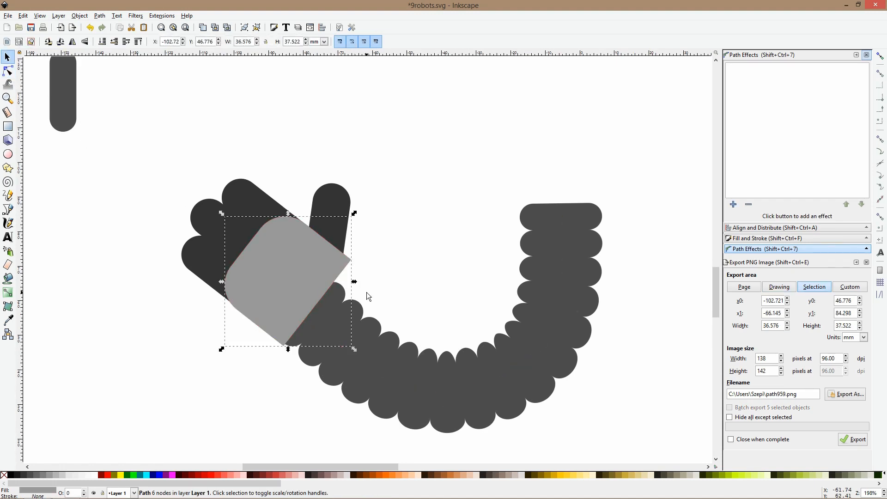
{"action": "scroll", "coordinate": [367, 292], "scroll_direction": "down", "scroll_amount": 5}
{"action": "left_click_drag", "start_coordinate": [329, 254], "coordinate": [373, 306]}
{"action": "key", "text": "Delete"}
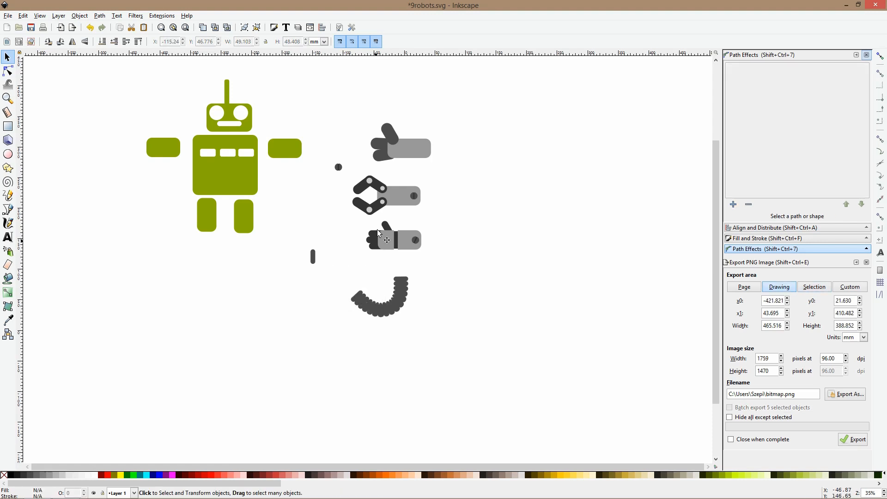
Duplicate the lowest hand's fingers, thumb and palm and place the copy above the segmented arm's free end
{"action": "scroll", "coordinate": [379, 234], "scroll_direction": "up", "scroll_amount": 3}
{"action": "left_click_drag", "start_coordinate": [329, 207], "coordinate": [427, 329]}
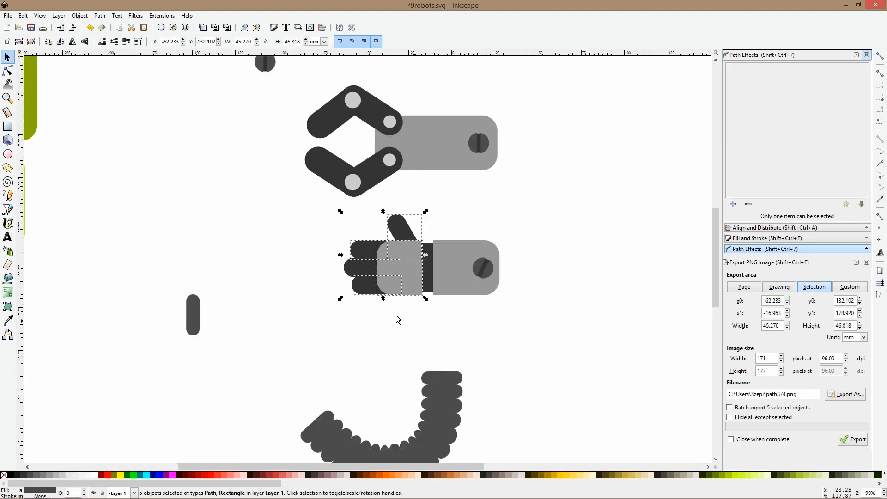
{"action": "key", "text": "ctrl+d"}
{"action": "left_click_drag", "start_coordinate": [390, 276], "coordinate": [271, 363]}
{"action": "left_click", "coordinate": [410, 341]}
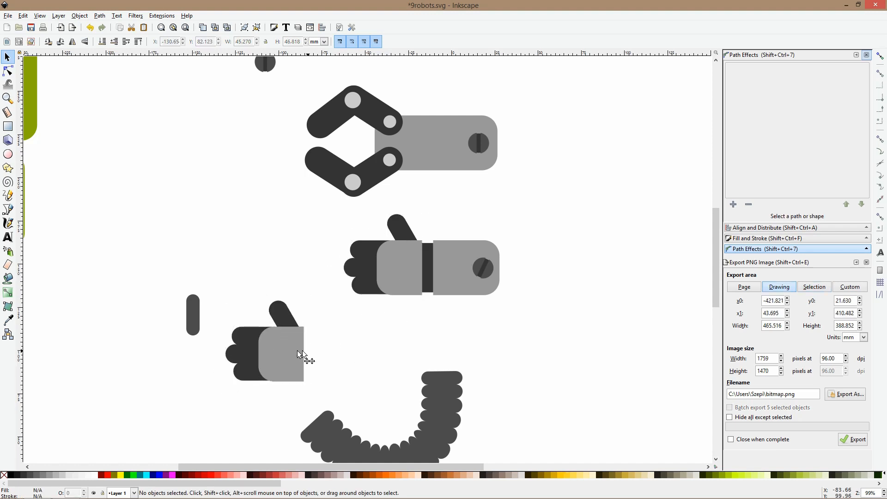
Duplicate the copied hand's palm, mirror the copy to the wrist side, and unite both into one fully rounded palm
{"action": "left_click", "coordinate": [287, 351]}
{"action": "left_click", "coordinate": [286, 348], "text": "ctrl"}
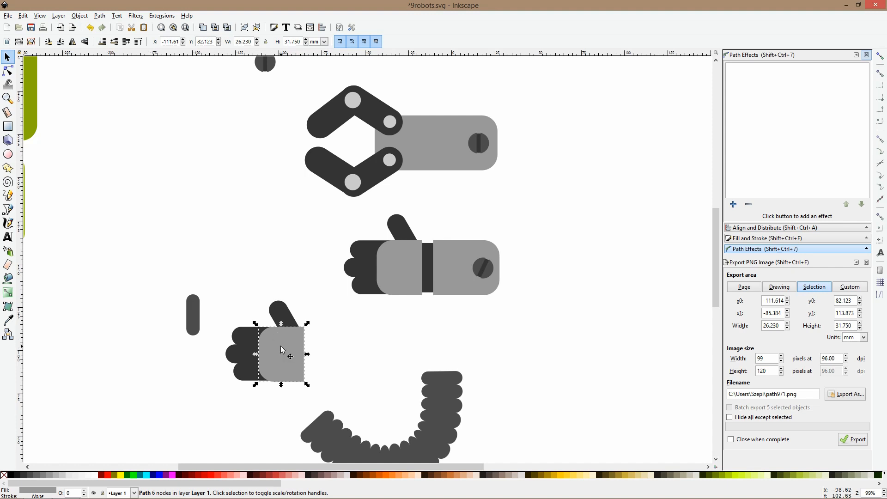
{"action": "left_click_drag", "start_coordinate": [281, 346], "coordinate": [293, 345]}
{"action": "left_click", "coordinate": [263, 339], "text": "shift"}
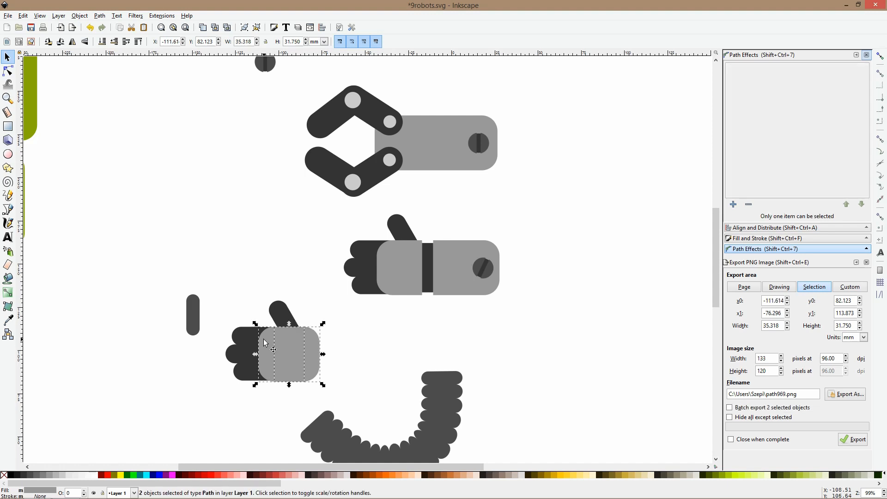
{"action": "key", "text": "ctrl"}
{"action": "left_click", "coordinate": [265, 343], "text": "ctrl"}
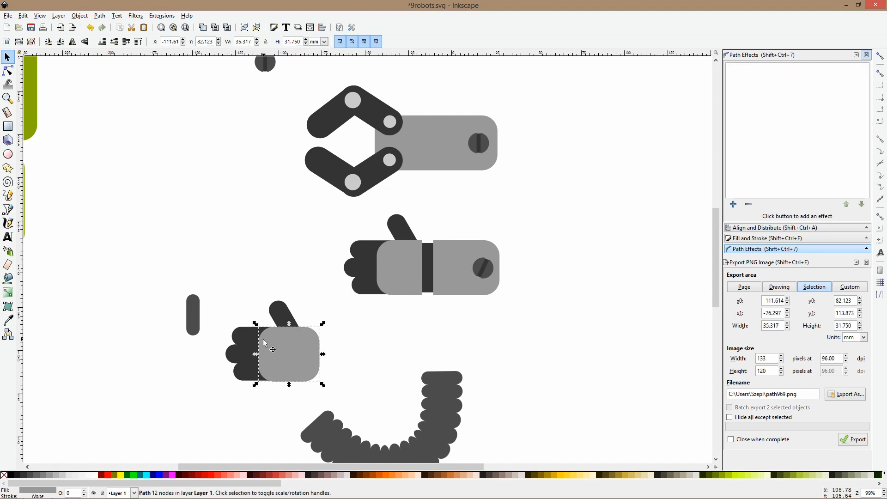
Select the whole copied hand, move it onto the segmented arm's free end, and rotate it to follow the arm's direction
{"action": "left_click_drag", "start_coordinate": [213, 282], "coordinate": [344, 410]}
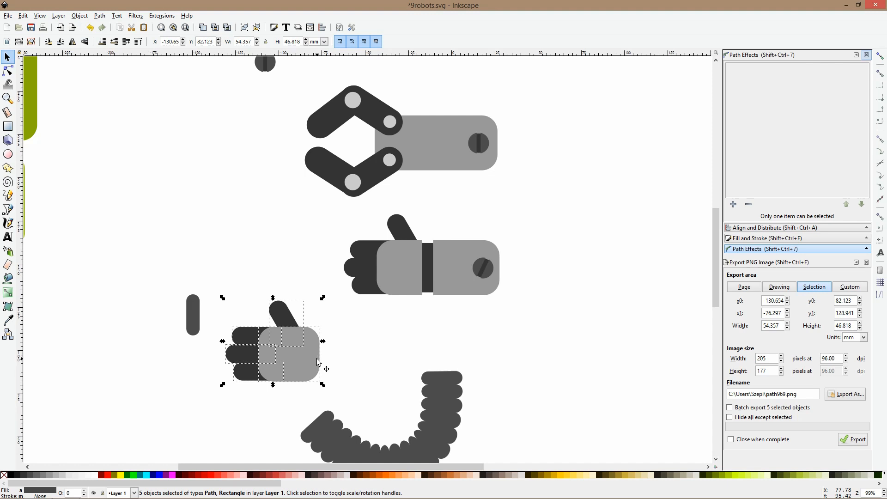
{"action": "left_click_drag", "start_coordinate": [322, 299], "coordinate": [320, 412]}
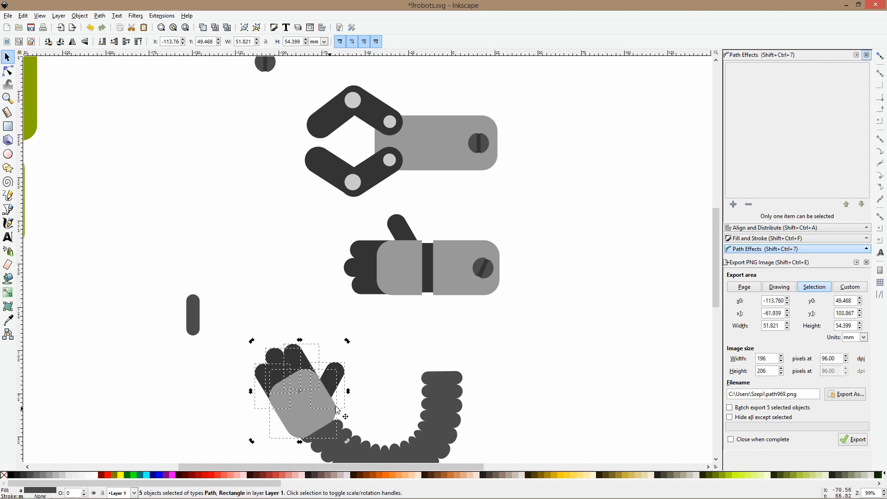
{"action": "left_click_drag", "start_coordinate": [350, 343], "coordinate": [347, 333]}
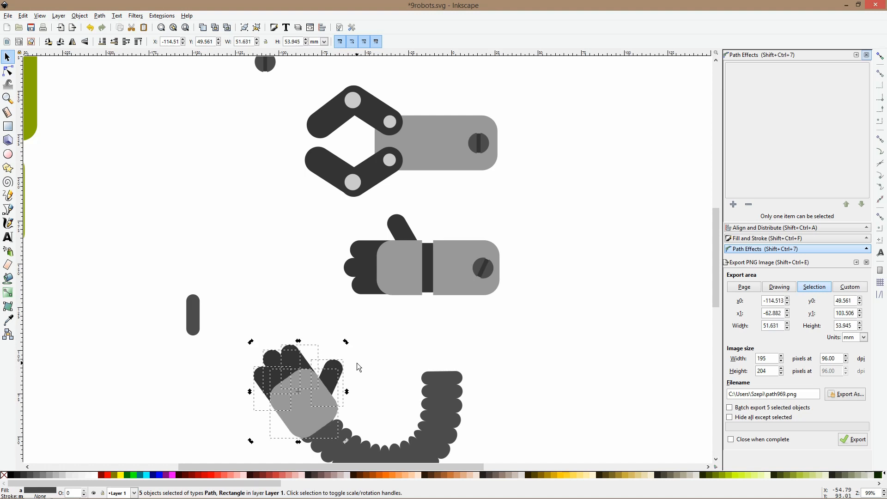
{"action": "scroll", "coordinate": [370, 333], "scroll_direction": "down", "scroll_amount": 3}
{"action": "key", "text": "Escape"}
{"action": "scroll", "coordinate": [396, 303], "scroll_direction": "down", "scroll_amount": 2, "text": "ctrl"}
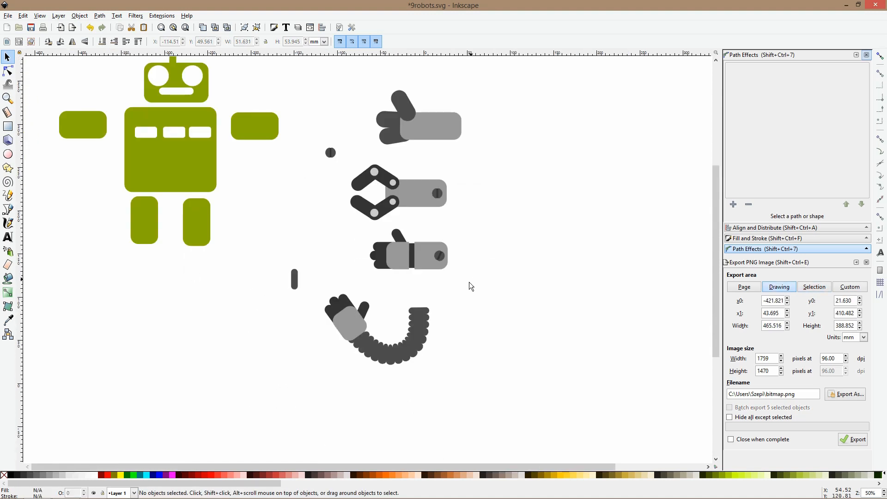
Duplicate the topmost hand's gray arm rectangle, turn the copy vertical, and place it in the empty area beside the hands
{"action": "left_click_drag", "start_coordinate": [467, 289], "coordinate": [317, 313]}
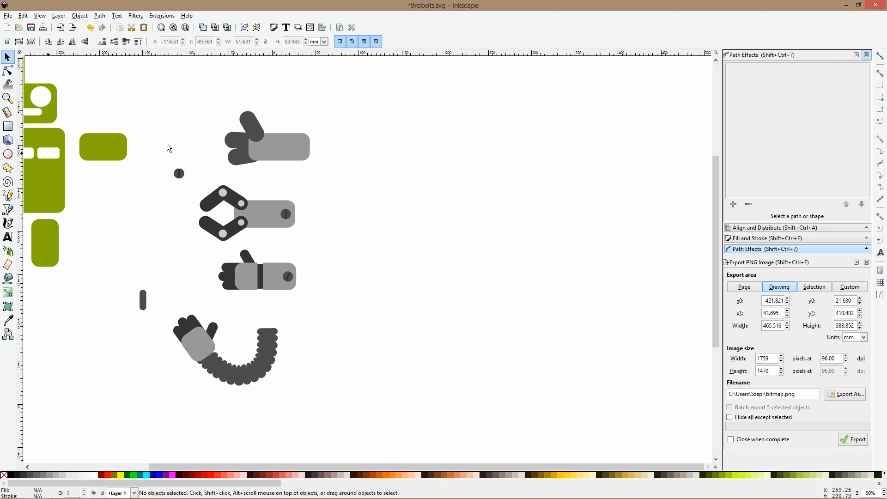
{"action": "left_click", "coordinate": [283, 158]}
{"action": "key", "text": "ctrl"}
{"action": "left_click_drag", "start_coordinate": [283, 158], "coordinate": [418, 100]}
{"action": "left_click", "coordinate": [455, 143]}
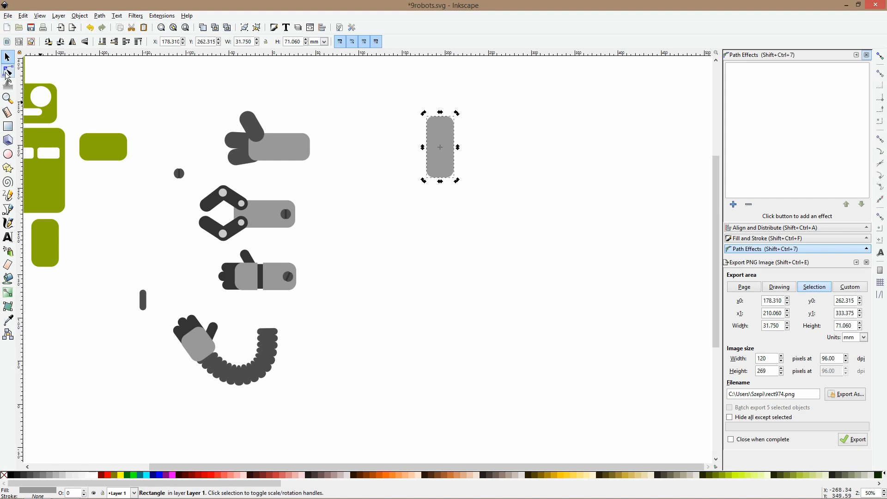
Convert the vertical rectangle to a path, add a node low on its left edge, and pull the lower-left corner nodes outward into a toe
{"action": "left_click", "coordinate": [7, 73]}
{"action": "scroll", "coordinate": [467, 166], "scroll_direction": "up", "scroll_amount": 2}
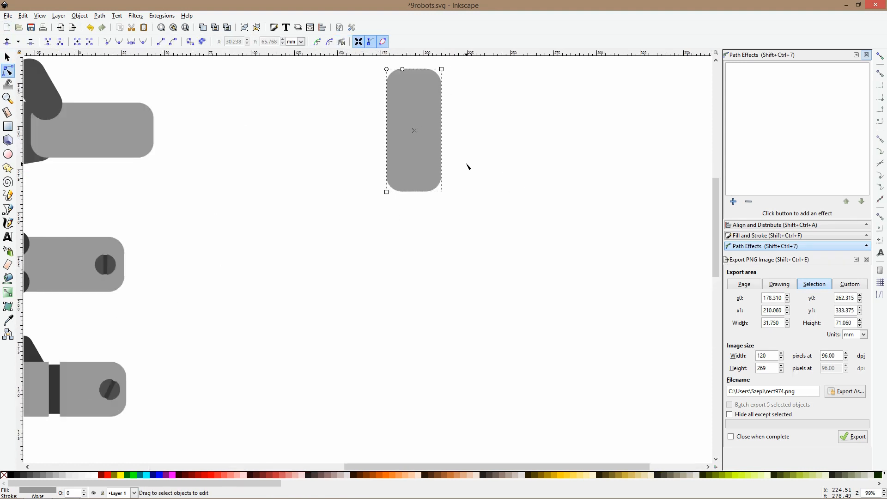
{"action": "key", "text": "shift+ctrl+c"}
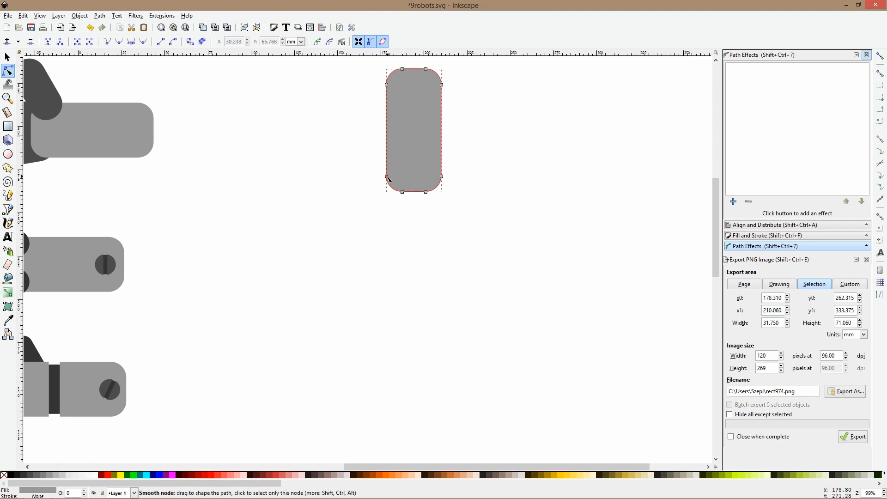
{"action": "double_click", "coordinate": [387, 161]}
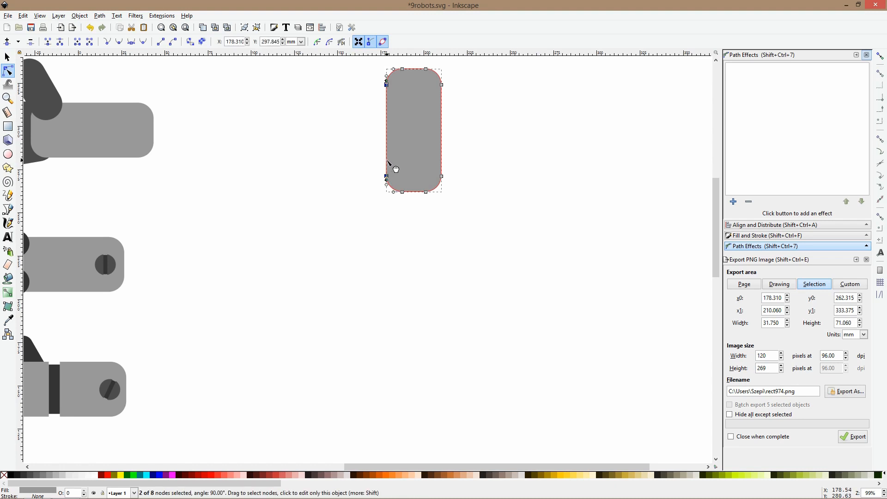
{"action": "left_click_drag", "start_coordinate": [366, 170], "coordinate": [384, 195]}
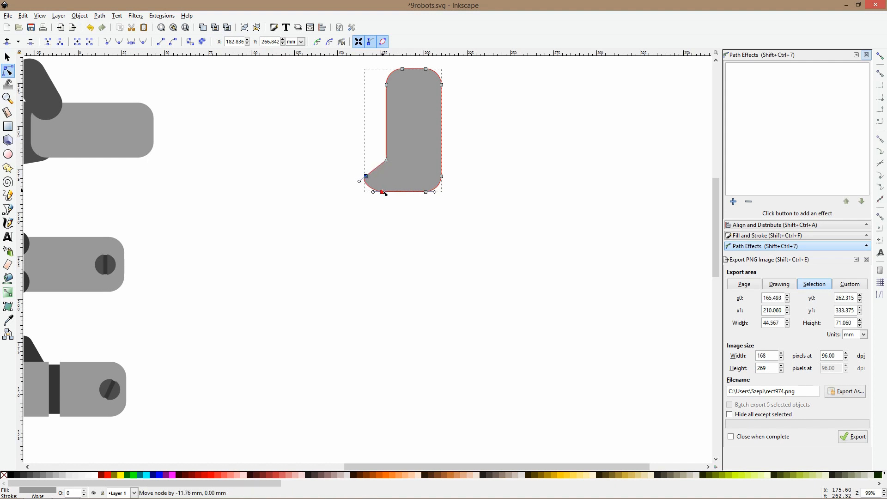
{"action": "left_click", "coordinate": [402, 249]}
Draw a circle about 6 mm wide at the foot's sole and duplicate it into a row of five touching circles
{"action": "scroll", "coordinate": [388, 155], "scroll_direction": "up", "scroll_amount": 2}
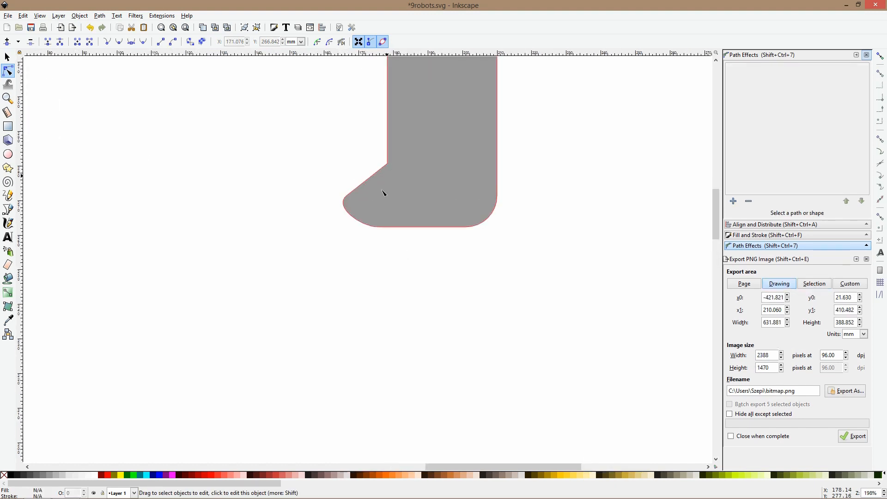
{"action": "left_click", "coordinate": [8, 154]}
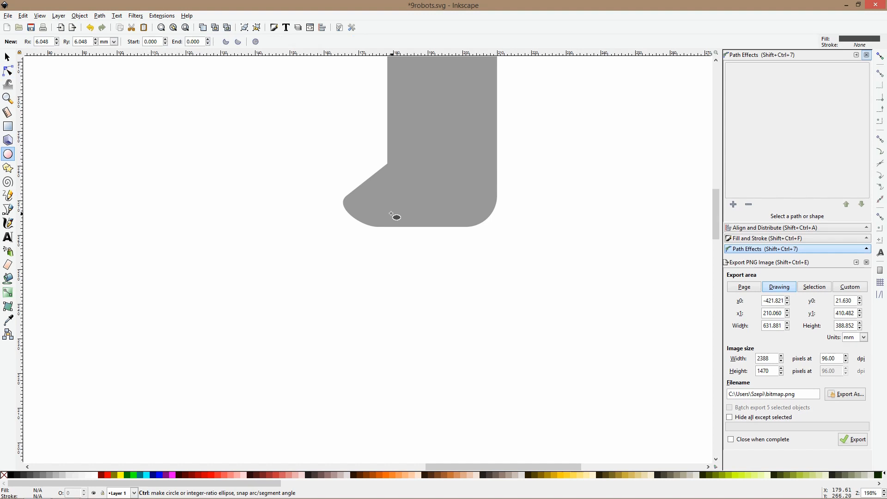
{"action": "scroll", "coordinate": [395, 215], "scroll_direction": "up", "scroll_amount": 1}
{"action": "left_click_drag", "start_coordinate": [363, 222], "coordinate": [526, 239]}
{"action": "key", "text": "s"}
{"action": "key", "text": "ctrl+d"}
{"action": "key", "text": "ctrl+d"}
{"action": "key", "text": "ctrl+d"}
{"action": "left_click", "coordinate": [487, 248]}
{"action": "key", "text": "ctrl+d"}
{"action": "left_click", "coordinate": [523, 238]}
{"action": "left_click", "coordinate": [481, 231], "text": "shift"}
{"action": "left_click", "coordinate": [448, 230], "text": "shift"}
{"action": "left_click", "coordinate": [408, 236], "text": "shift"}
{"action": "left_click", "coordinate": [378, 233], "text": "shift"}
{"action": "left_click_drag", "start_coordinate": [538, 234], "coordinate": [518, 235]}
Select the five sole circles and fill them with the foot's gray #999999
{"action": "left_click", "coordinate": [556, 283]}
{"action": "left_click_drag", "start_coordinate": [556, 283], "coordinate": [327, 189]}
{"action": "key", "text": "d"}
{"action": "left_click", "coordinate": [405, 184]}
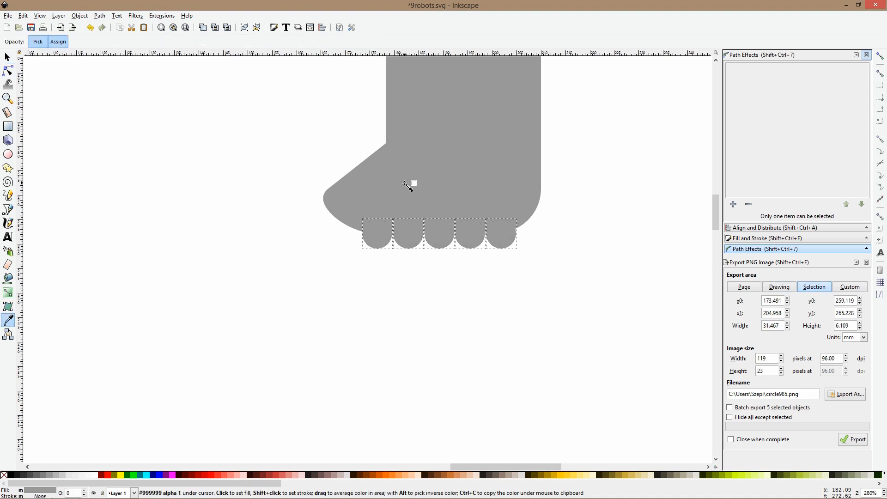
Unite the five circles into a single path and move it slightly upward into the foot's sole
{"action": "key", "text": "s"}
{"action": "left_click_drag", "start_coordinate": [401, 238], "coordinate": [401, 234]}
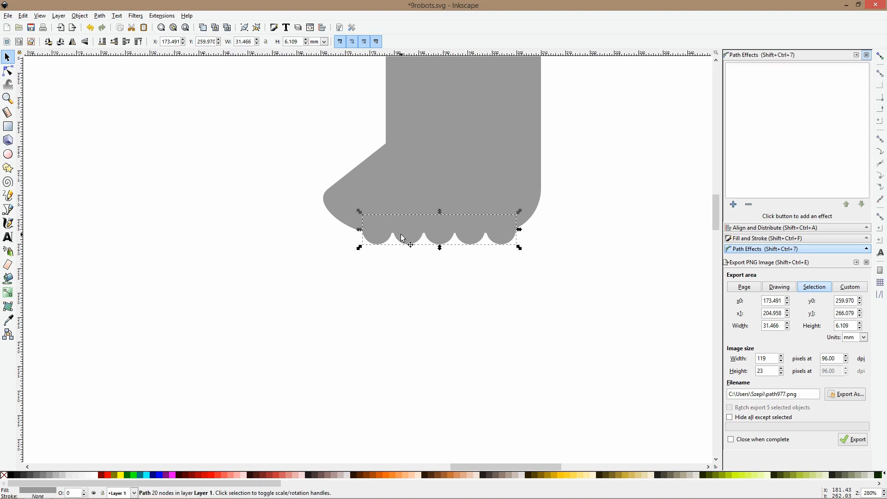
{"action": "scroll", "coordinate": [400, 234], "scroll_direction": "down", "scroll_amount": 3}
{"action": "left_click", "coordinate": [430, 271]}
{"action": "scroll", "coordinate": [465, 274], "scroll_direction": "down", "scroll_amount": 3}
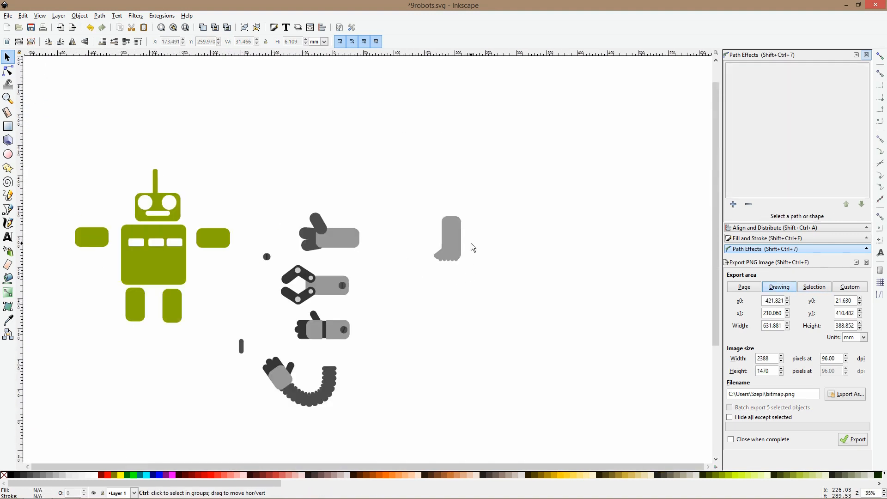
Draw a rounded band about 33 by 11 mm across the leg's middle and fill it with dark gray sampled from the drawing
{"action": "scroll", "coordinate": [470, 243], "scroll_direction": "up", "scroll_amount": 4}
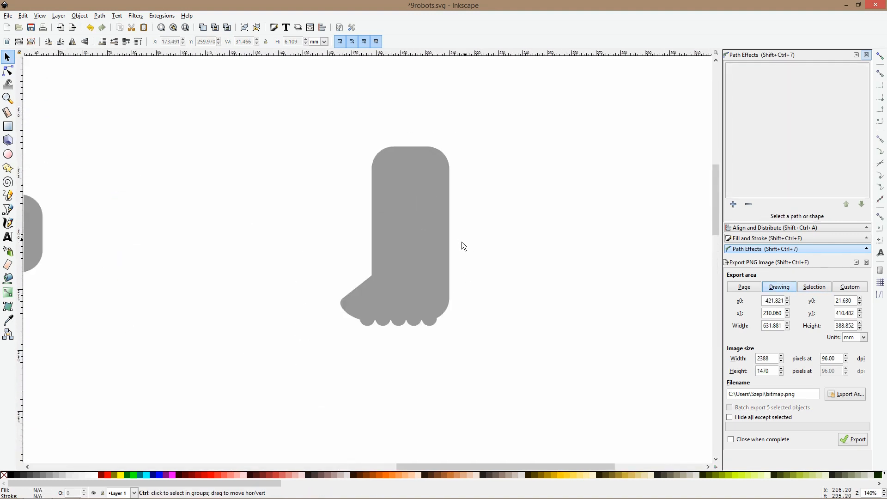
{"action": "left_click", "coordinate": [7, 126]}
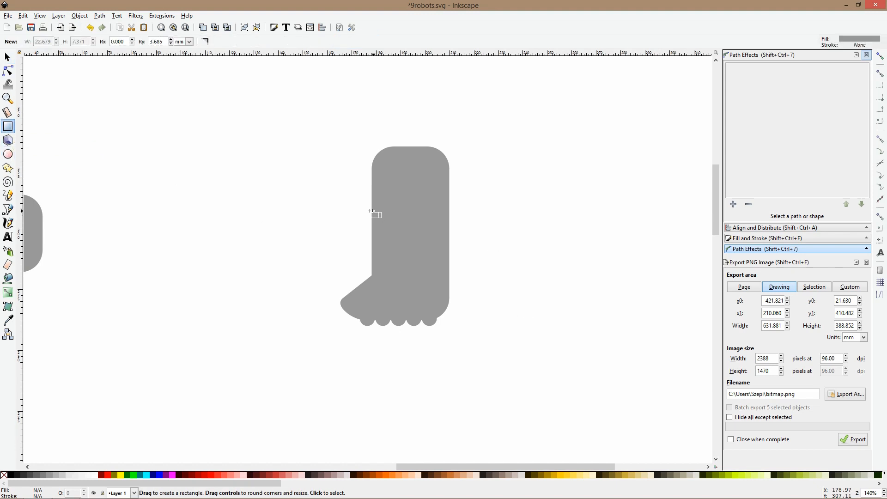
{"action": "left_click_drag", "start_coordinate": [371, 213], "coordinate": [453, 239]}
{"action": "left_click", "coordinate": [8, 320]}
{"action": "scroll", "coordinate": [99, 296], "scroll_direction": "down", "scroll_amount": 3}
{"action": "left_click", "coordinate": [31, 269]}
{"action": "left_click_drag", "start_coordinate": [79, 266], "coordinate": [323, 260]}
{"action": "key", "text": "F1"}
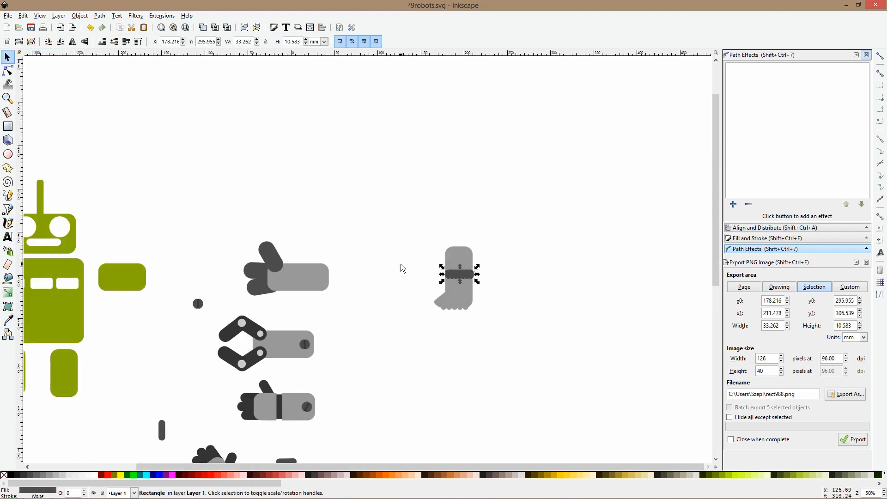
Recolor the topmost hand's two fingers and thumb with the claw's darker gray
{"action": "scroll", "coordinate": [400, 264], "scroll_direction": "down", "scroll_amount": 3}
{"action": "left_click_drag", "start_coordinate": [202, 141], "coordinate": [301, 246]}
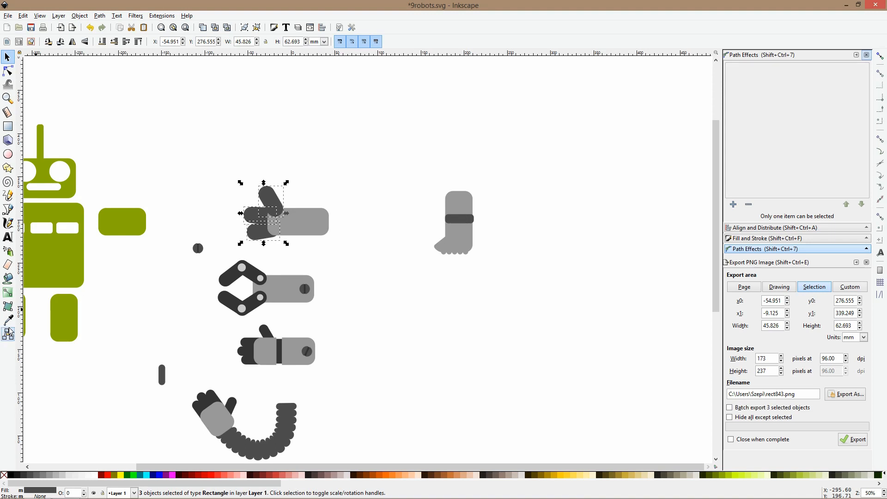
{"action": "left_click", "coordinate": [8, 322]}
{"action": "left_click", "coordinate": [255, 275]}
{"action": "key", "text": "F1"}
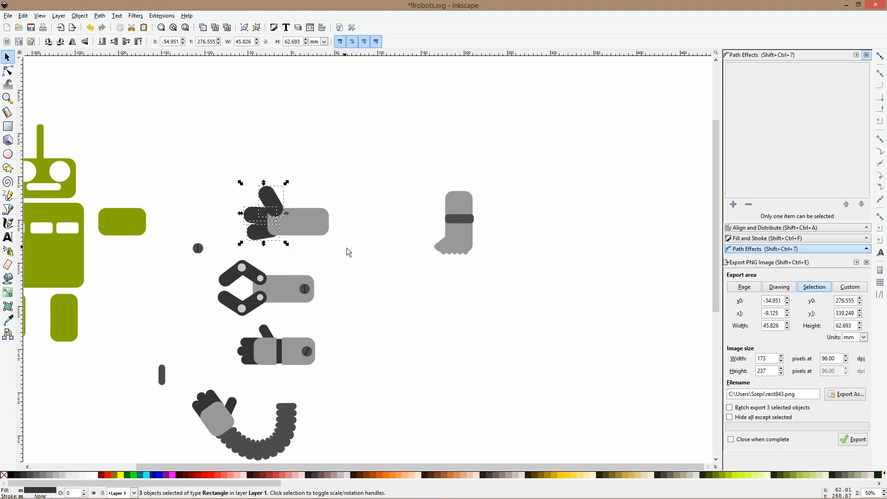
{"action": "key", "text": "Escape"}
Nudge the leg's dark band so that it sits centered across the leg
{"action": "left_click", "coordinate": [458, 221]}
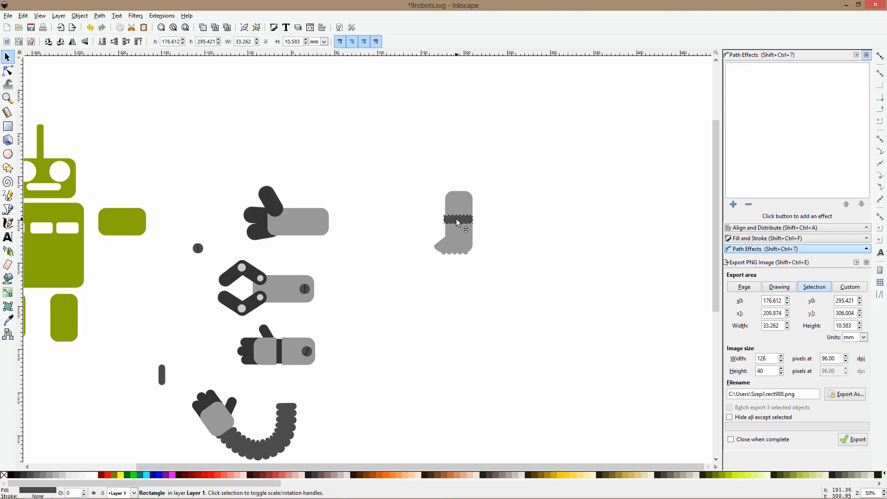
{"action": "scroll", "coordinate": [508, 263], "scroll_direction": "down", "scroll_amount": 1}
{"action": "left_click", "coordinate": [440, 246]}
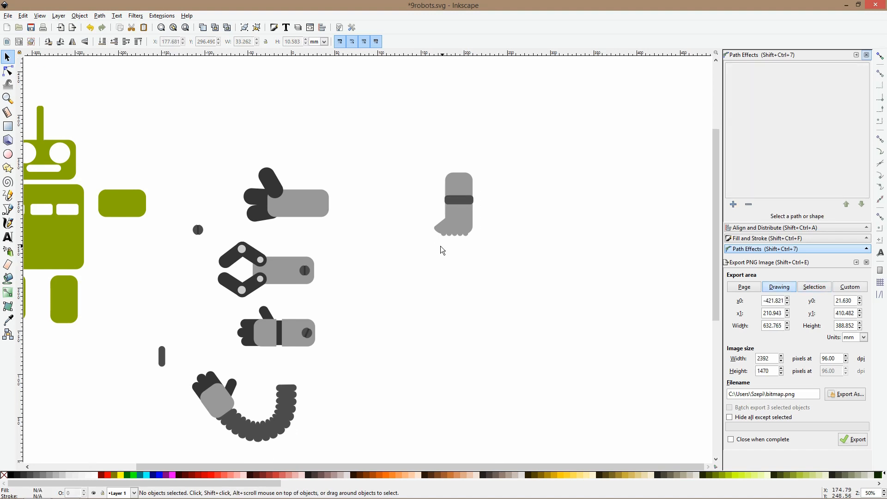
Recolor the segmented arm with the claw's darker gray
{"action": "scroll", "coordinate": [323, 346], "scroll_direction": "down", "scroll_amount": 2}
{"action": "left_click", "coordinate": [273, 404]}
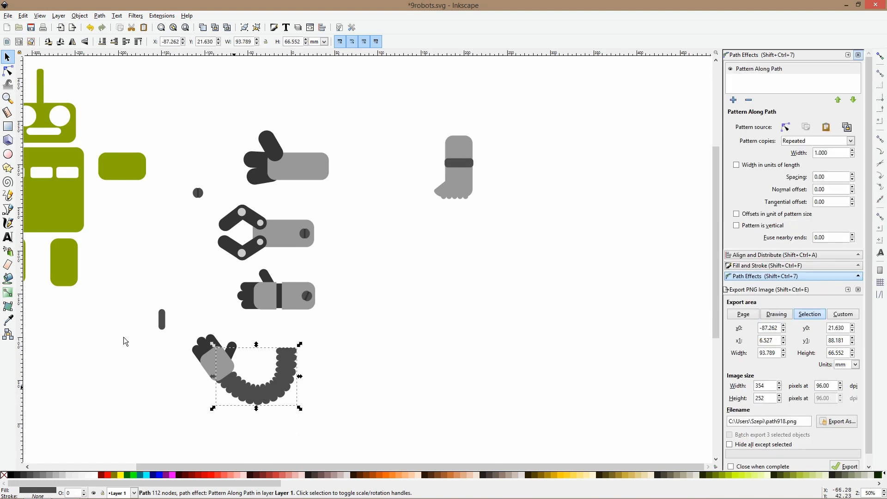
{"action": "left_click", "coordinate": [8, 320]}
{"action": "left_click", "coordinate": [231, 247]}
{"action": "key", "text": "F1"}
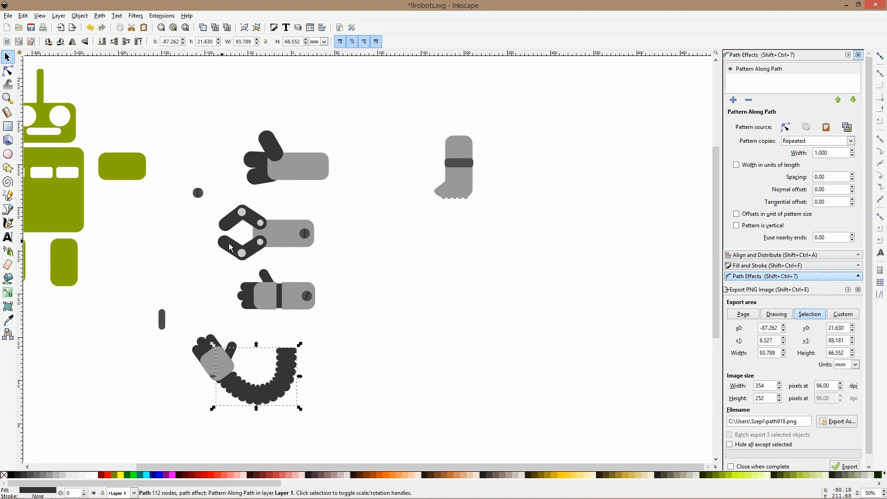
Recolor the leg's band with the darker gray of the topmost hand's thumb
{"action": "left_click", "coordinate": [467, 163]}
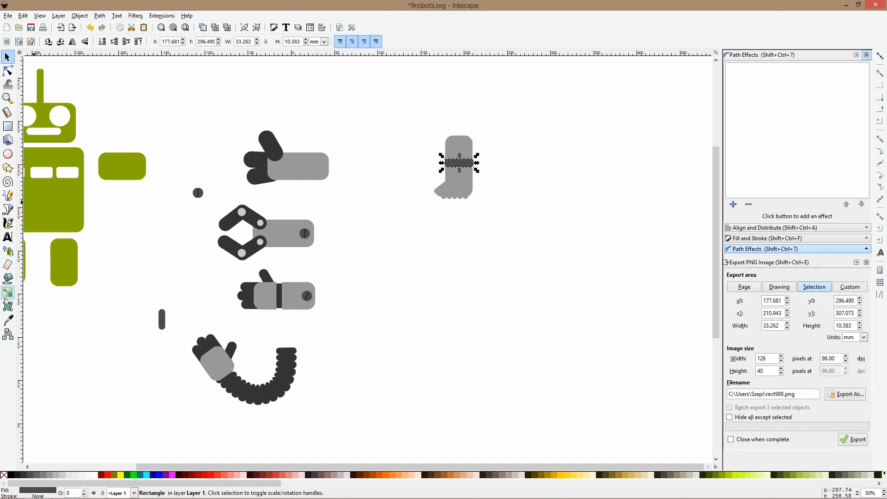
{"action": "left_click", "coordinate": [5, 318]}
{"action": "left_click", "coordinate": [267, 143]}
{"action": "key", "text": "F1"}
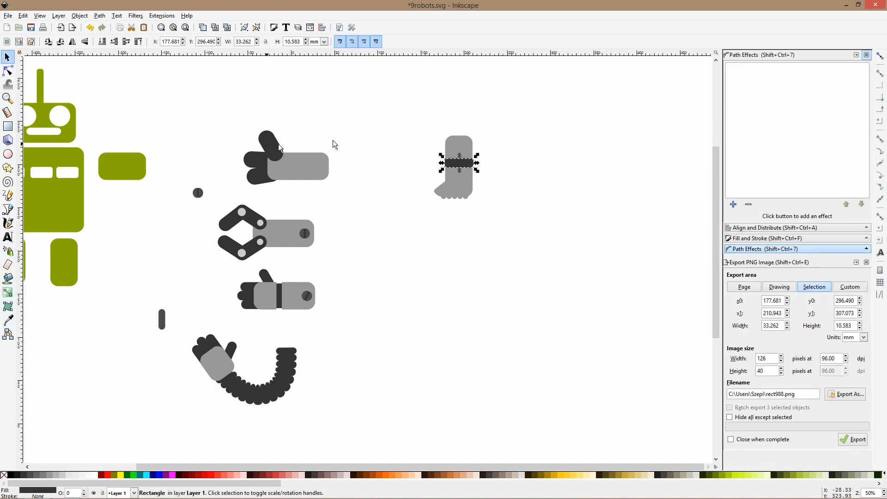
{"action": "left_click", "coordinate": [345, 160]}
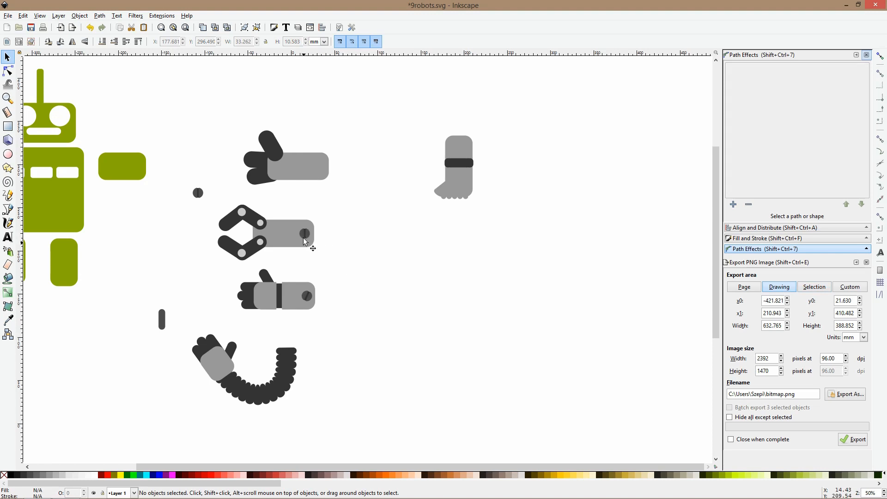
Duplicate the claw's upper jaw with its two bars and two joint circles, and place the copy below the foot
{"action": "left_click_drag", "start_coordinate": [506, 213], "coordinate": [419, 233]}
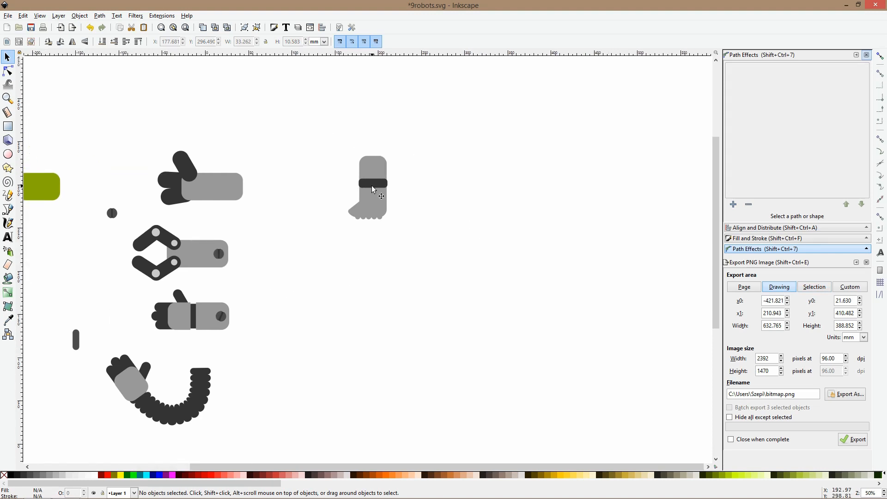
{"action": "left_click_drag", "start_coordinate": [317, 134], "coordinate": [343, 147]}
{"action": "left_click", "coordinate": [374, 164]}
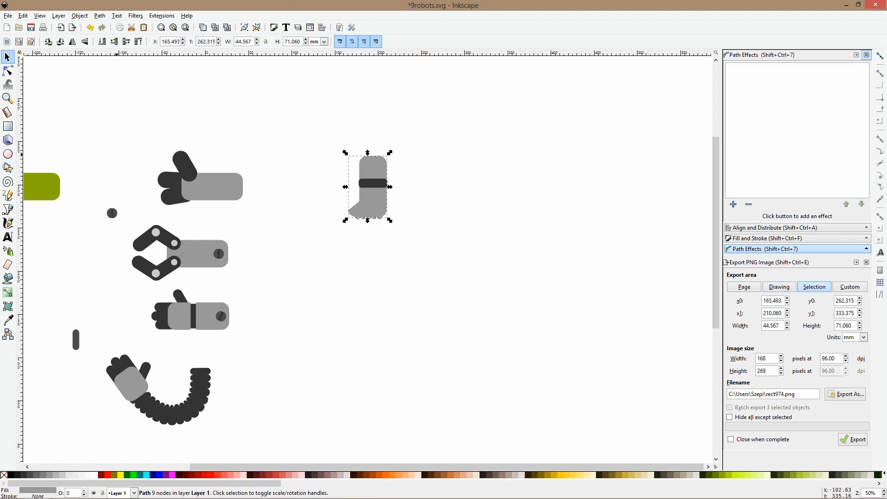
{"action": "left_click", "coordinate": [182, 245]}
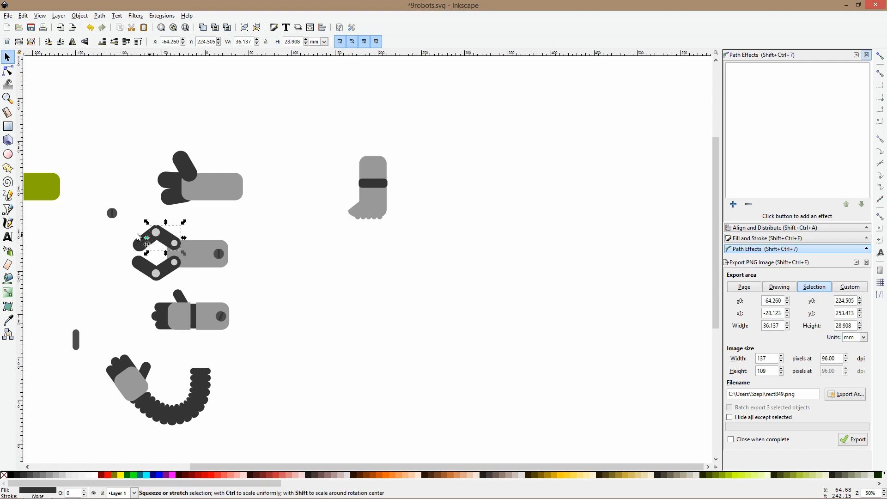
{"action": "left_click_drag", "start_coordinate": [133, 222], "coordinate": [357, 292]}
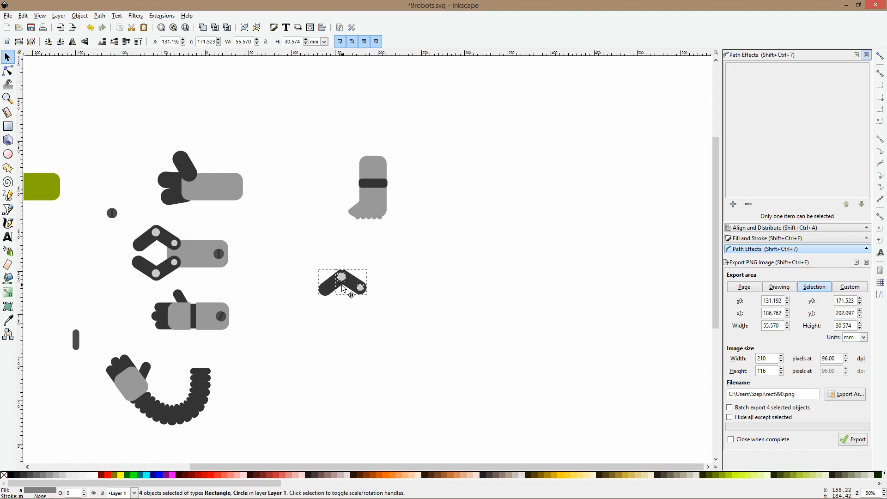
{"action": "scroll", "coordinate": [341, 286], "scroll_direction": "up", "scroll_amount": 4, "text": "ctrl"}
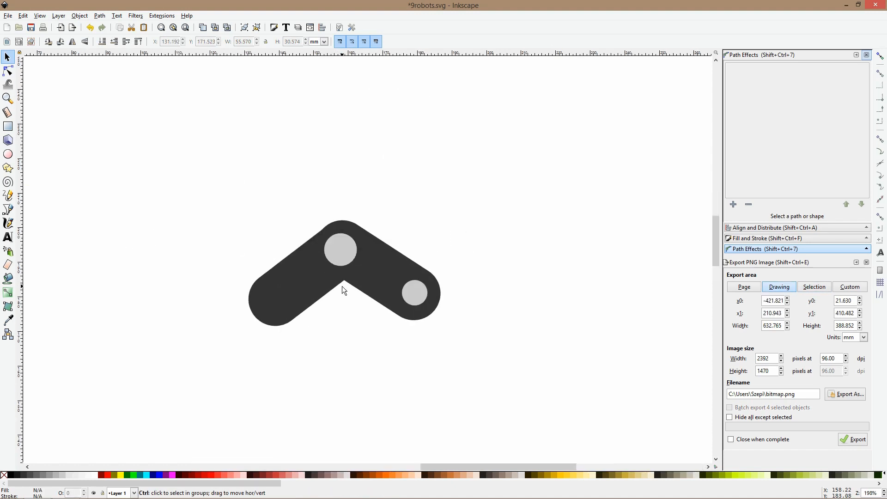
Delete the duplicated upper jaw below the foot, including both joint circles and both dark bars
{"action": "left_click", "coordinate": [342, 258]}
{"action": "key", "text": "ctrl"}
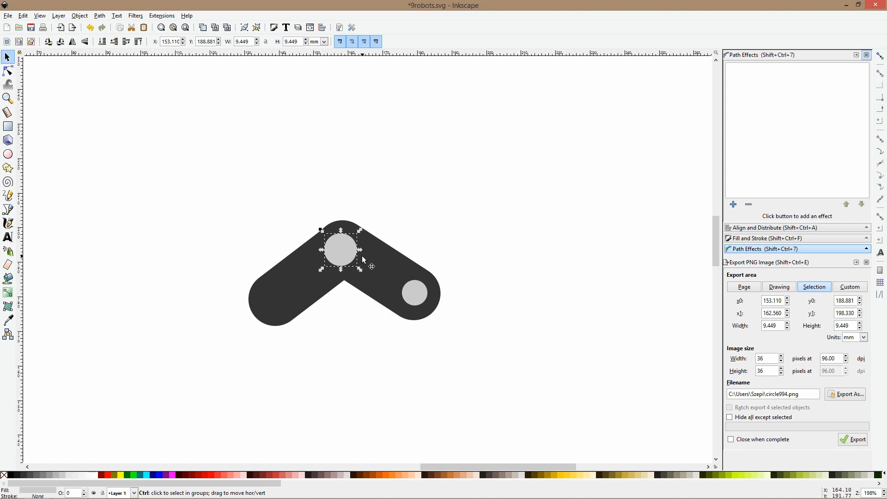
{"action": "left_click_drag", "start_coordinate": [329, 250], "coordinate": [405, 171]}
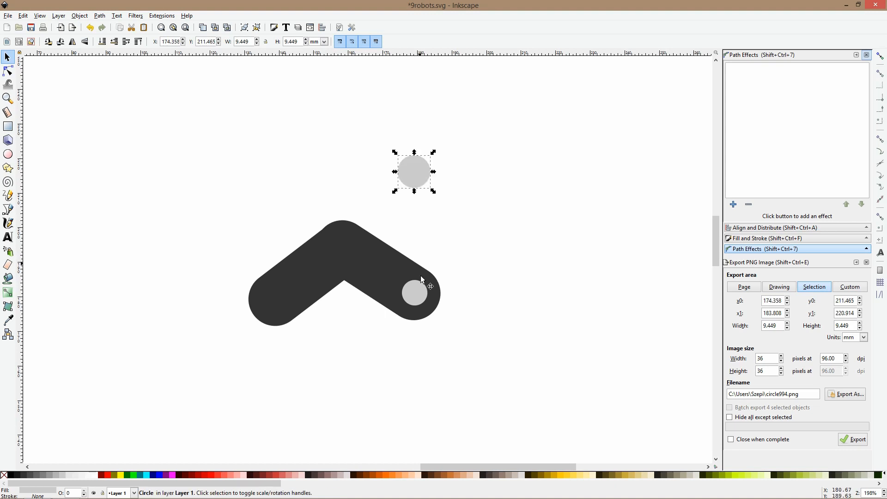
{"action": "key", "text": "Delete"}
{"action": "left_click", "coordinate": [420, 295]}
{"action": "key", "text": "Delete"}
{"action": "left_click", "coordinate": [396, 263]}
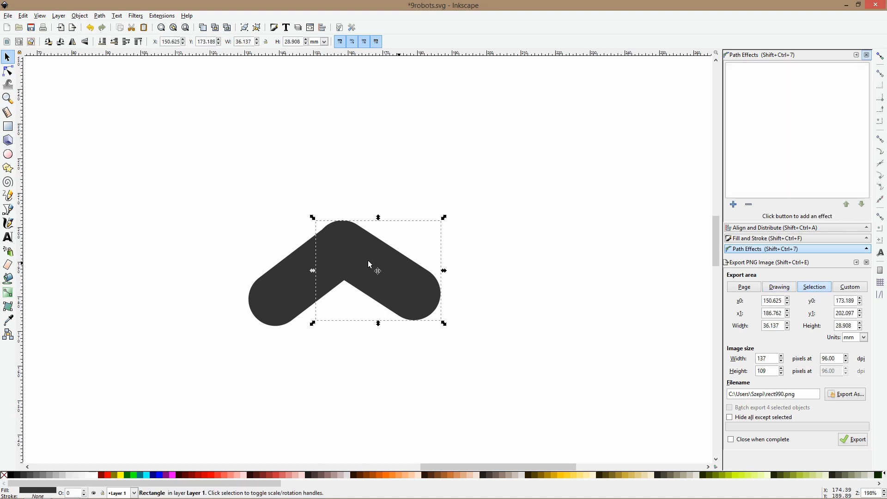
{"action": "key", "text": "Delete"}
{"action": "left_click", "coordinate": [325, 275]}
{"action": "key", "text": "Delete"}
Draw a horizontal bar with fully rounded ends, about 64 by 22 mm, below the foot and fill it with the claw arm's gray
{"action": "key", "text": "r"}
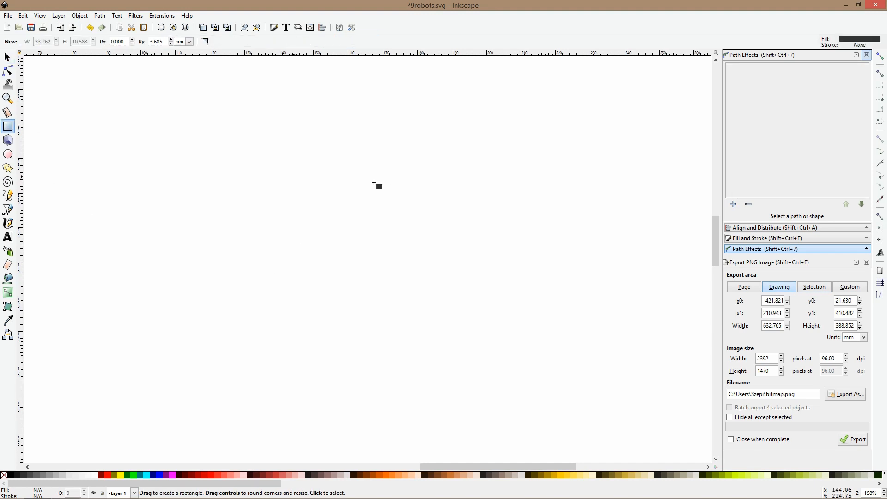
{"action": "key", "text": "minus"}
{"action": "key", "text": "minus"}
{"action": "left_click_drag", "start_coordinate": [334, 145], "coordinate": [446, 183]}
{"action": "left_click_drag", "start_coordinate": [446, 151], "coordinate": [464, 194]}
{"action": "left_click", "coordinate": [12, 326]}
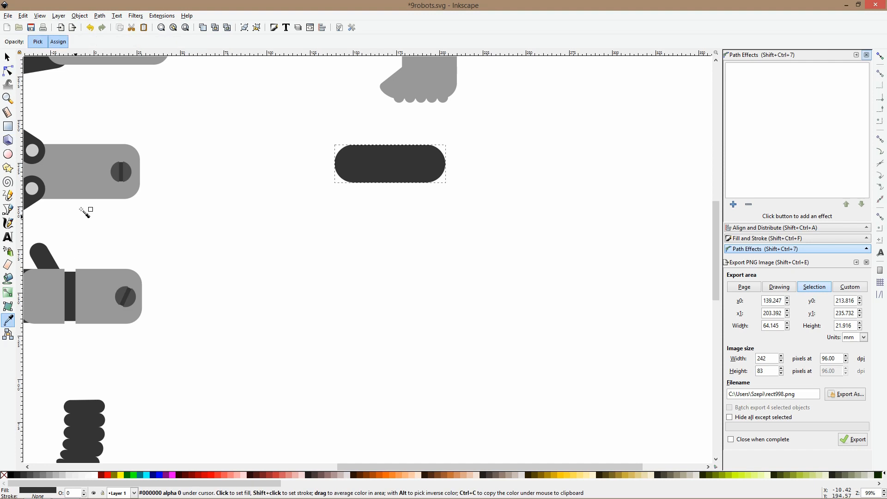
{"action": "left_click", "coordinate": [80, 190]}
Duplicate the bar, rotate the copy 90 degrees and place it vertically at the horizontal bar's left end
{"action": "key", "text": "s"}
{"action": "left_click", "coordinate": [391, 158]}
{"action": "key", "text": "ctrl+d"}
{"action": "key", "text": "ctrl+bracketright"}
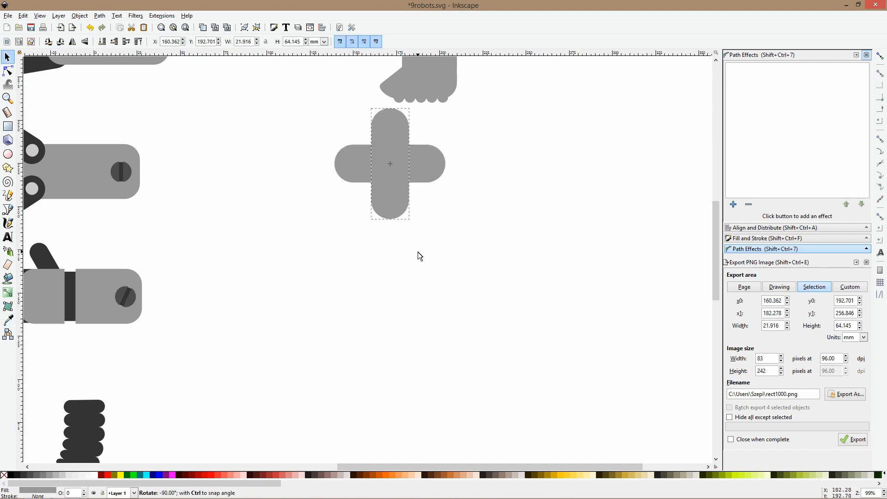
{"action": "mouse_move", "coordinate": [389, 121]}
{"action": "left_mouse_down"}
{"action": "mouse_move", "coordinate": [340, 164]}
{"action": "mouse_move", "coordinate": [347, 162]}
{"action": "mouse_move", "coordinate": [315, 157]}
{"action": "mouse_move", "coordinate": [351, 204]}
{"action": "left_mouse_up"}
Draw a gray circle about 34 mm wide over the vertical bar's upper end and center it horizontally on that bar
{"action": "left_click", "coordinate": [8, 153]}
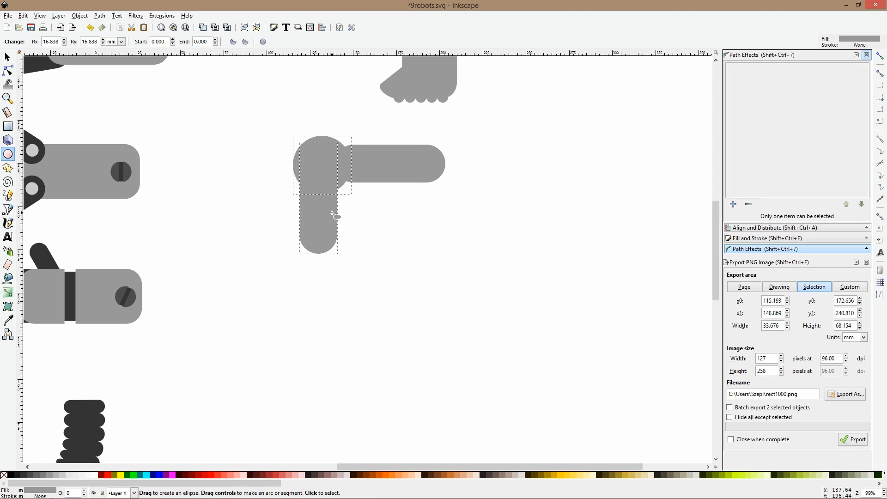
{"action": "key", "text": "shift+ctrl+a"}
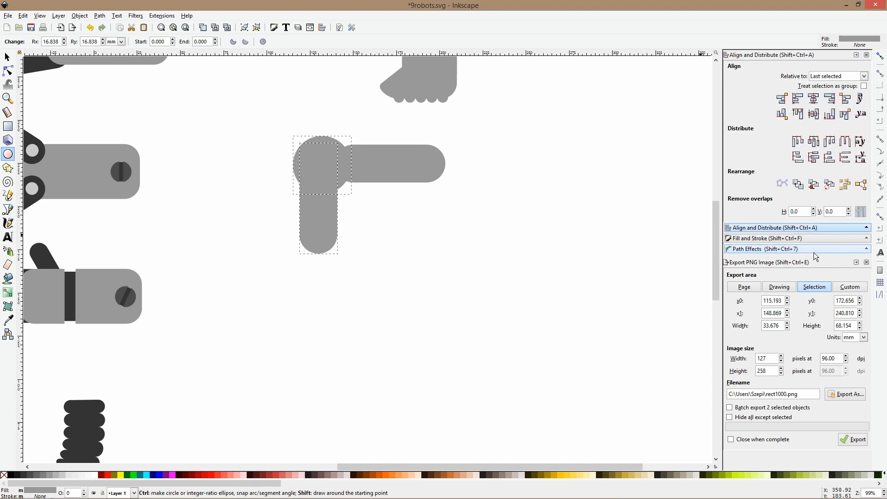
{"action": "left_click", "coordinate": [812, 105]}
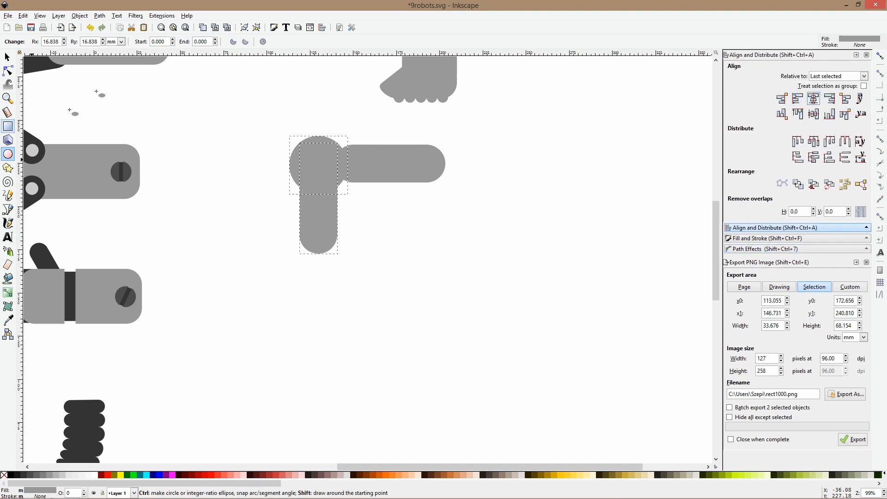
Move the horizontal bar to the right, clear of the circle and vertical bar
{"action": "left_click", "coordinate": [7, 58]}
{"action": "left_click", "coordinate": [103, 112]}
{"action": "left_click_drag", "start_coordinate": [375, 158], "coordinate": [406, 164]}
Add concentric circles inside the joint circle: one in the screw's dark gray, and one about 14 mm wide in the claw joints' light gray
{"action": "left_click", "coordinate": [314, 147]}
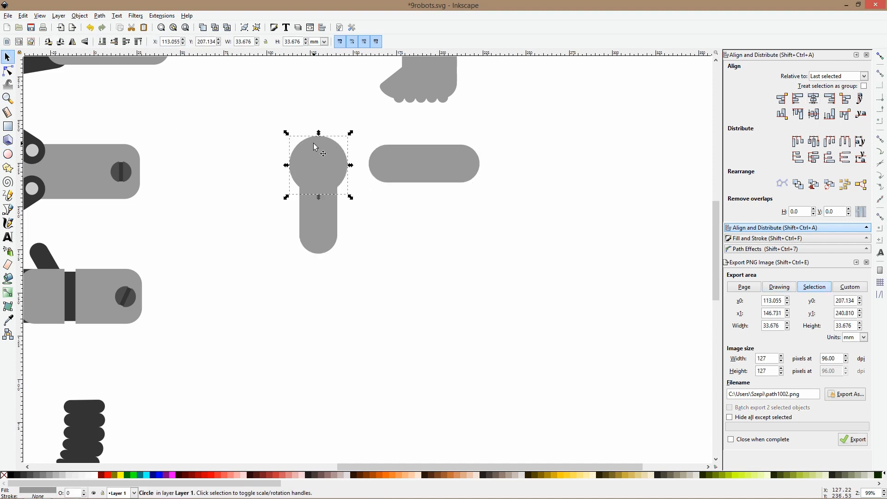
{"action": "key", "text": "d"}
{"action": "left_click", "coordinate": [119, 172]}
{"action": "left_click_drag", "start_coordinate": [319, 133], "coordinate": [321, 153]}
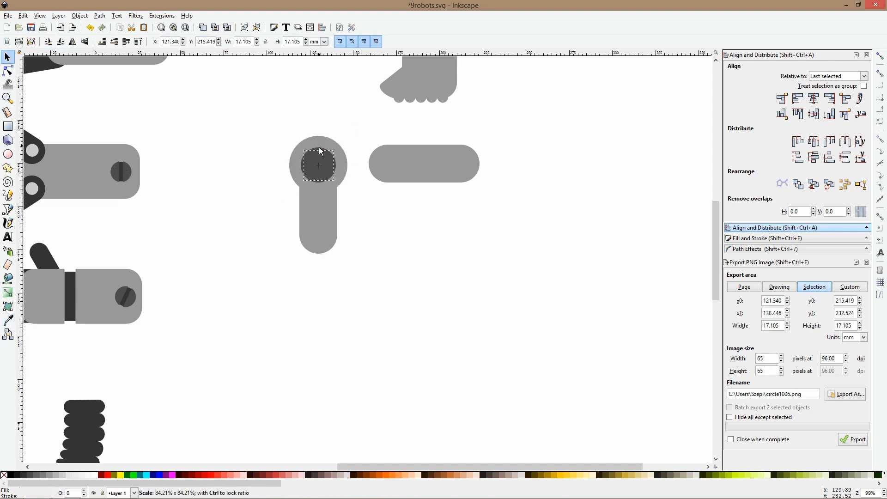
{"action": "left_click", "coordinate": [8, 319]}
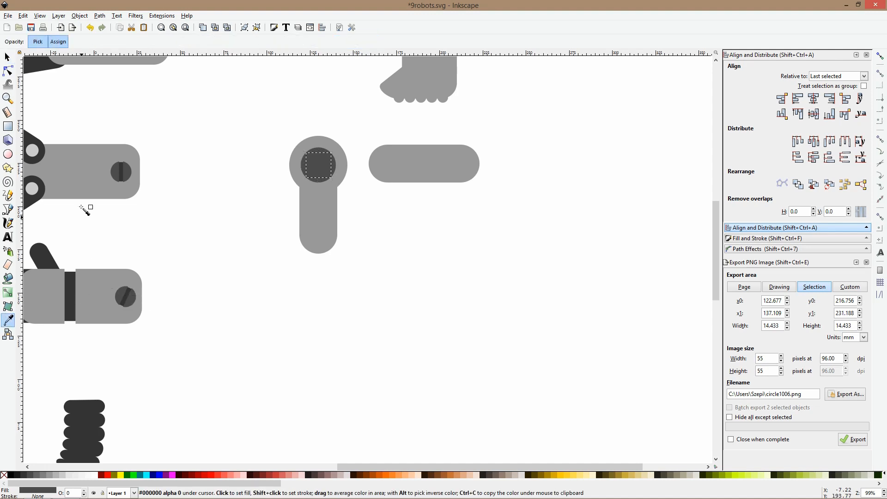
{"action": "left_click", "coordinate": [36, 190]}
{"action": "key", "text": "s"}
{"action": "left_click", "coordinate": [360, 163]}
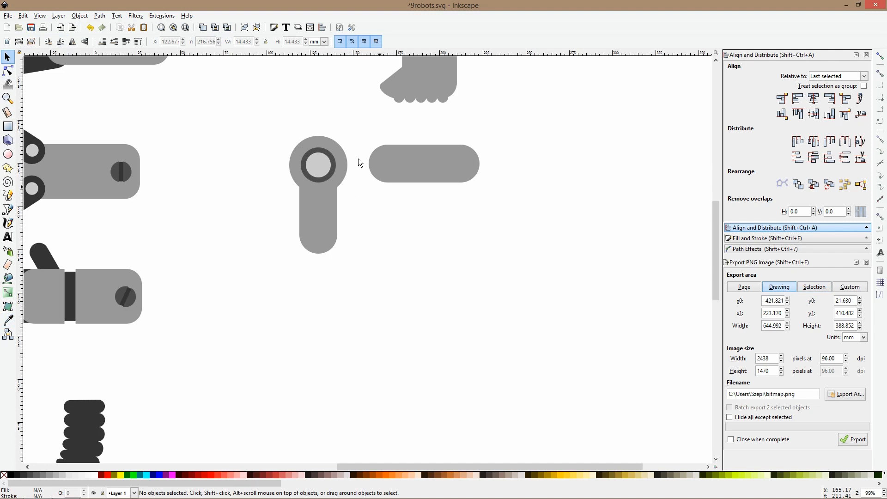
Delete the spare horizontal bar beside the jointed segment
{"action": "left_click", "coordinate": [326, 243]}
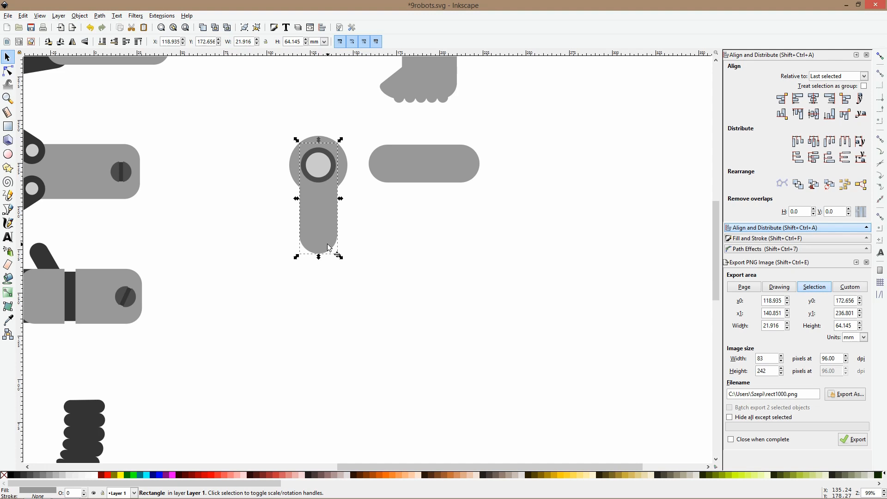
{"action": "left_click_drag", "start_coordinate": [273, 112], "coordinate": [362, 307]}
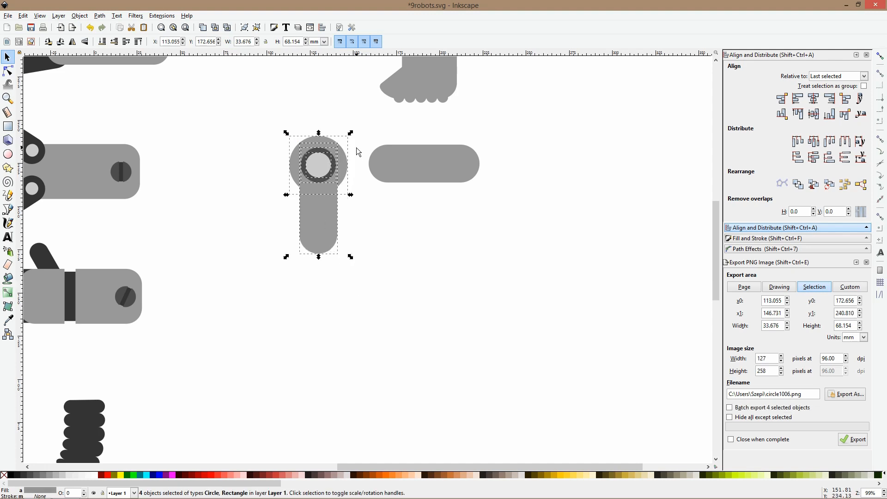
{"action": "left_click", "coordinate": [404, 170]}
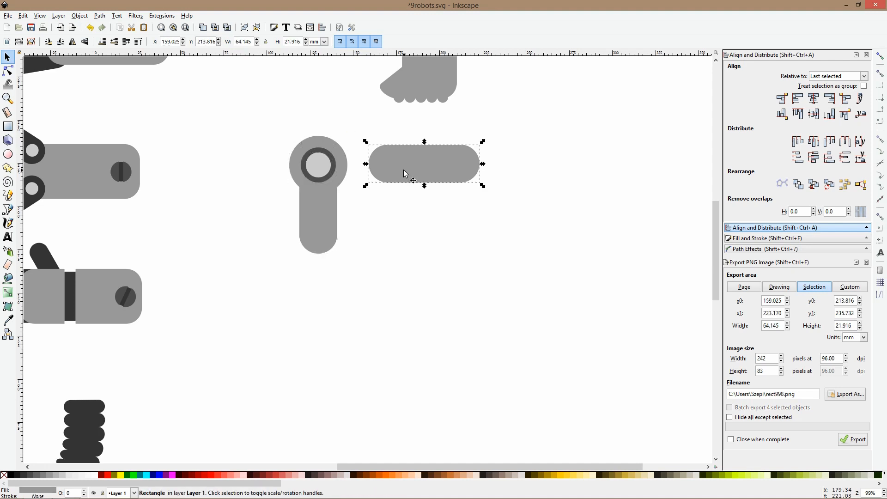
{"action": "key", "text": "Delete"}
Group the jointed segment and place a scaled-down duplicate, about 19 by 39 mm, at its lower end
{"action": "left_click_drag", "start_coordinate": [284, 129], "coordinate": [374, 317]}
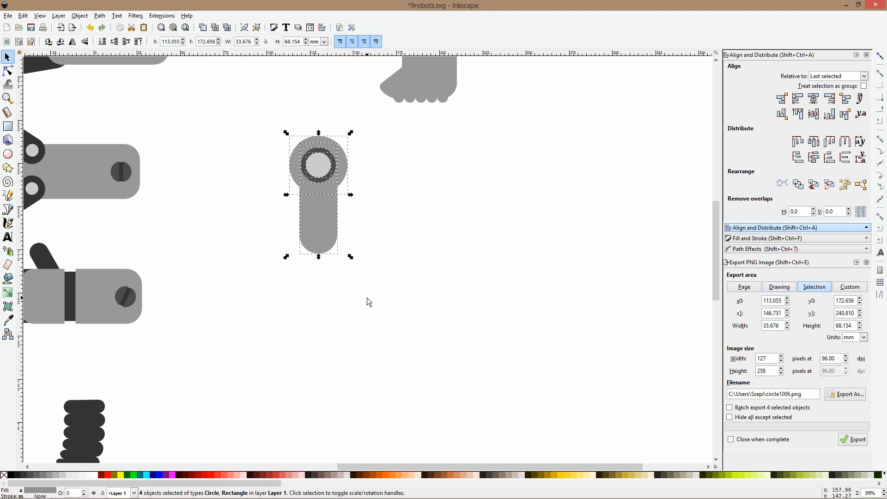
{"action": "key", "text": "ctrl+g"}
{"action": "key", "text": "ctrl"}
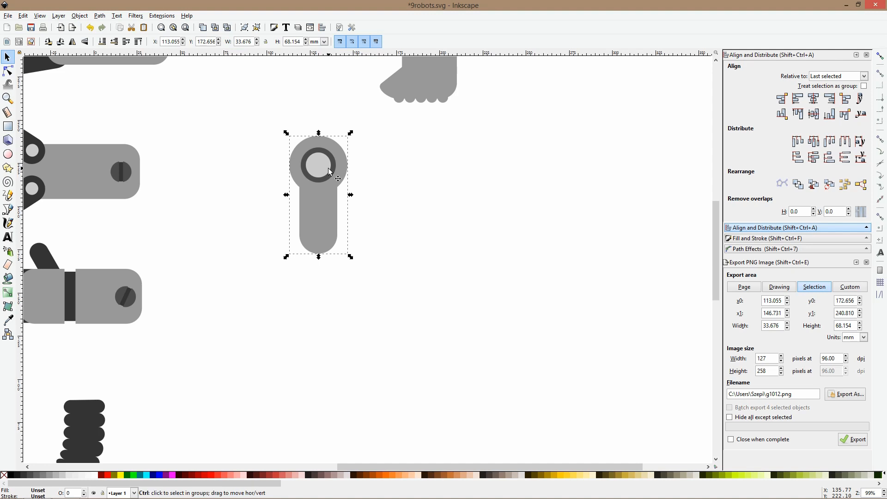
{"action": "left_click_drag", "start_coordinate": [318, 135], "coordinate": [322, 233]}
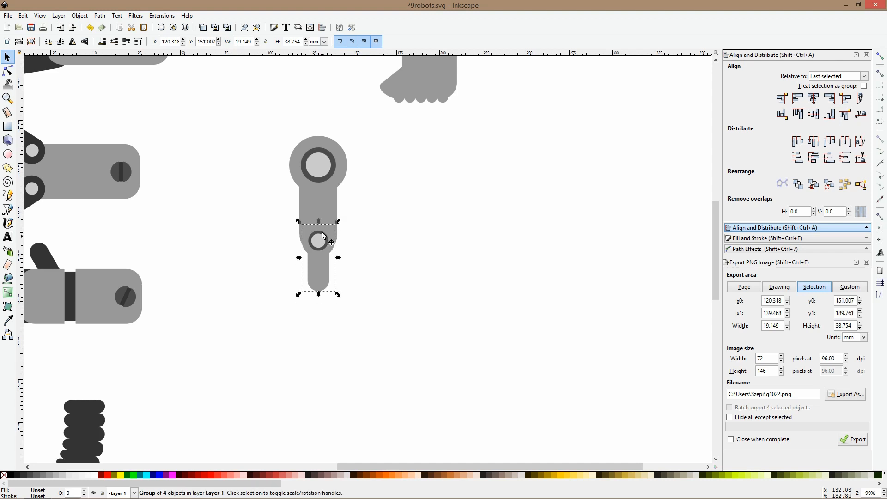
Duplicate the large segment, move the copy straight up and stack it behind the original's joint
{"action": "left_click", "coordinate": [327, 166]}
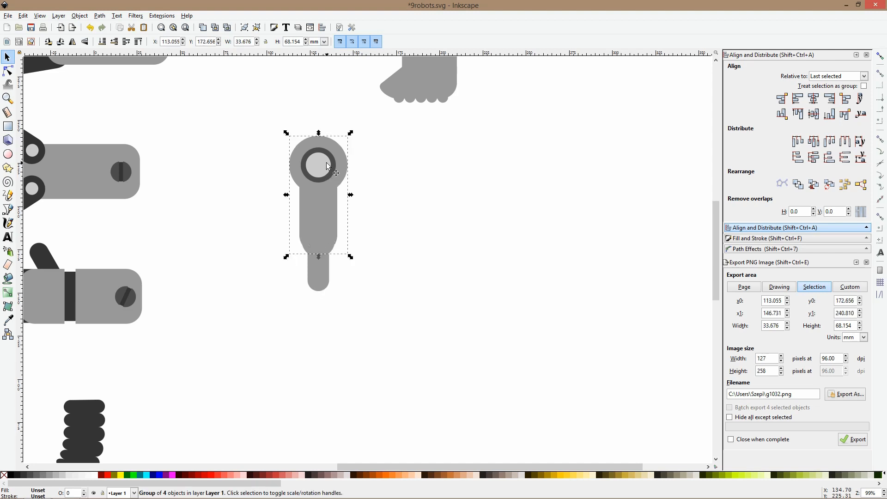
{"action": "left_click", "coordinate": [325, 161]}
{"action": "left_click_drag", "start_coordinate": [325, 160], "coordinate": [321, 91]}
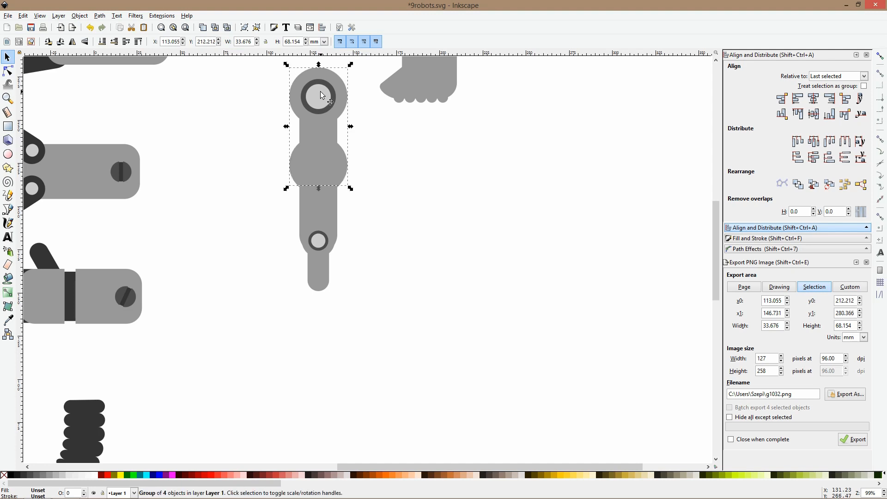
{"action": "scroll", "coordinate": [321, 92], "scroll_direction": "down", "scroll_amount": 3}
{"action": "left_click", "coordinate": [322, 92]}
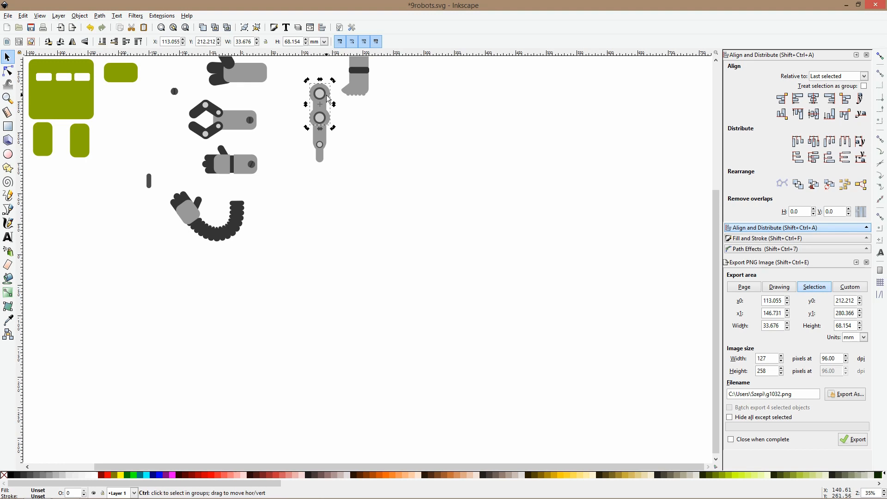
Rotate and reposition the segments into a bent leg, with the two lower segments slanting down to the left from the knee
{"action": "scroll", "coordinate": [327, 95], "scroll_direction": "up", "scroll_amount": 3}
{"action": "left_click_drag", "start_coordinate": [340, 60], "coordinate": [432, 344]}
{"action": "left_click_drag", "start_coordinate": [353, 236], "coordinate": [411, 147]}
{"action": "left_click_drag", "start_coordinate": [241, 117], "coordinate": [476, 386]}
{"action": "left_click_drag", "start_coordinate": [406, 128], "coordinate": [454, 191]}
{"action": "left_click", "coordinate": [271, 241]}
{"action": "left_click", "coordinate": [283, 267]}
{"action": "double_click", "coordinate": [391, 218]}
{"action": "double_click", "coordinate": [448, 194]}
Move the rotation center of each of the three leg segments to the middle of its joint circle
{"action": "left_click", "coordinate": [391, 217]}
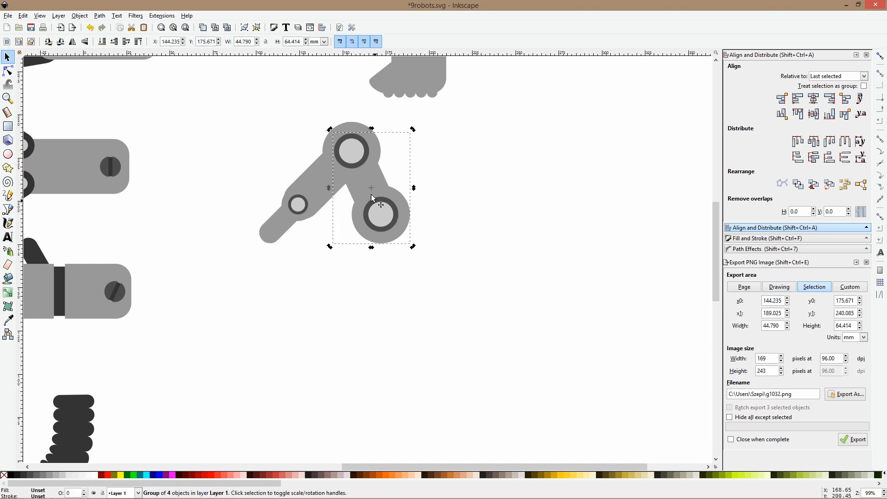
{"action": "left_click_drag", "start_coordinate": [371, 188], "coordinate": [380, 216]}
{"action": "left_click", "coordinate": [353, 148]}
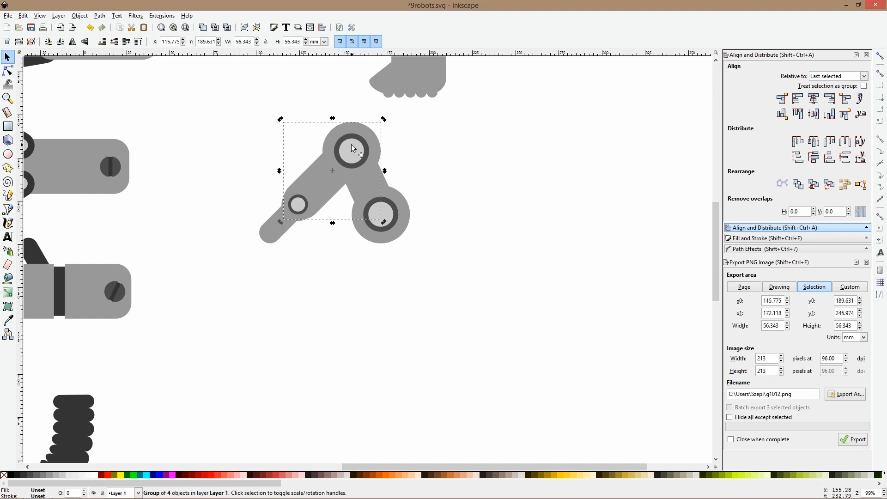
{"action": "left_click_drag", "start_coordinate": [333, 172], "coordinate": [354, 156]}
{"action": "left_click", "coordinate": [293, 215]}
{"action": "left_click", "coordinate": [293, 216]}
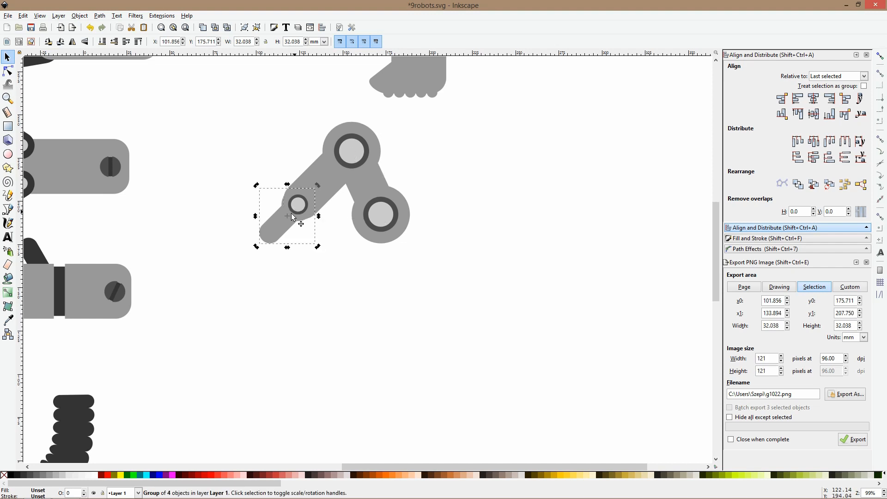
{"action": "scroll", "coordinate": [292, 216], "scroll_direction": "up", "scroll_amount": 2}
{"action": "left_click_drag", "start_coordinate": [279, 225], "coordinate": [302, 200]}
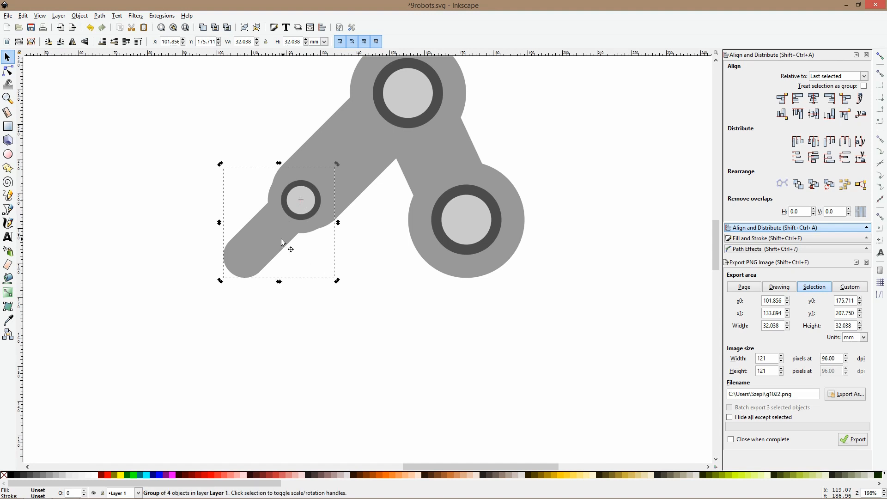
Rotate the leg segments around their joints, widening the knee angle and pointing the smallest segment almost straight down
{"action": "left_click_drag", "start_coordinate": [222, 281], "coordinate": [302, 306]}
{"action": "left_click", "coordinate": [503, 217]}
{"action": "scroll", "coordinate": [504, 217], "scroll_direction": "down", "scroll_amount": 2, "text": "ctrl"}
{"action": "left_click_drag", "start_coordinate": [518, 251], "coordinate": [513, 203]}
{"action": "left_click", "coordinate": [415, 223]}
{"action": "left_click", "coordinate": [402, 249], "text": "shift"}
{"action": "mouse_move", "coordinate": [382, 259]}
{"action": "left_mouse_down"}
{"action": "mouse_move", "coordinate": [358, 230]}
{"action": "mouse_move", "coordinate": [409, 247]}
{"action": "left_mouse_up"}
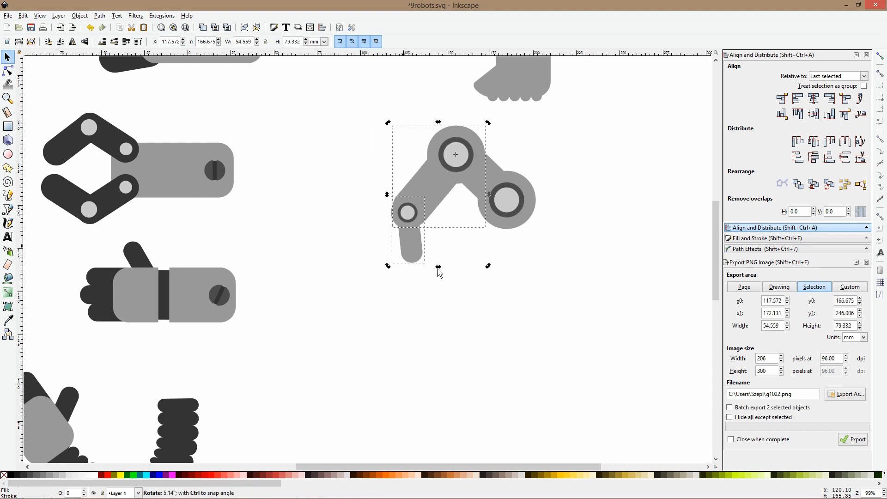
{"action": "left_click", "coordinate": [443, 272]}
Shift the whole jointed leg slightly right and down beneath the foot, and save the drawing
{"action": "scroll", "coordinate": [507, 244], "scroll_direction": "down", "scroll_amount": 3}
{"action": "left_click_drag", "start_coordinate": [542, 226], "coordinate": [368, 209]}
{"action": "scroll", "coordinate": [306, 171], "scroll_direction": "up", "scroll_amount": 3}
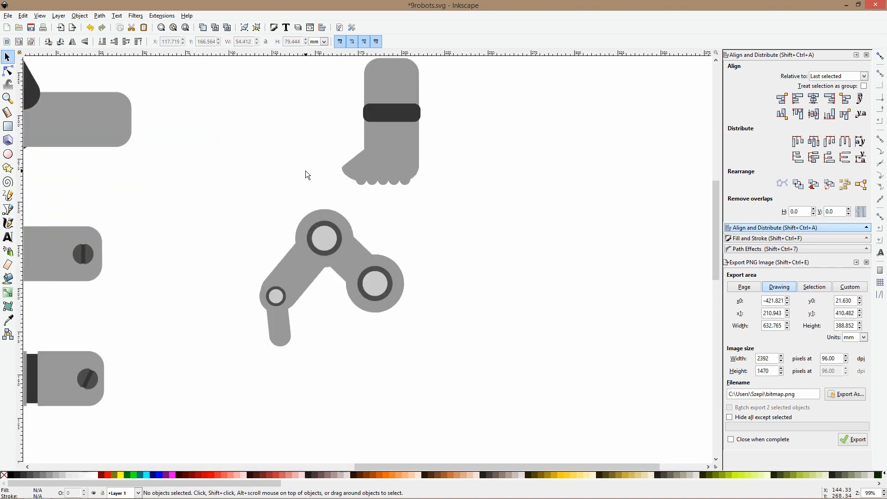
{"action": "scroll", "coordinate": [306, 171], "scroll_direction": "down", "scroll_amount": 3}
{"action": "left_click_drag", "start_coordinate": [286, 174], "coordinate": [357, 271]}
{"action": "left_click_drag", "start_coordinate": [339, 211], "coordinate": [349, 218]}
{"action": "left_click", "coordinate": [372, 229]}
{"action": "scroll", "coordinate": [306, 201], "scroll_direction": "up", "scroll_amount": 3}
{"action": "scroll", "coordinate": [306, 201], "scroll_direction": "down", "scroll_amount": 1}
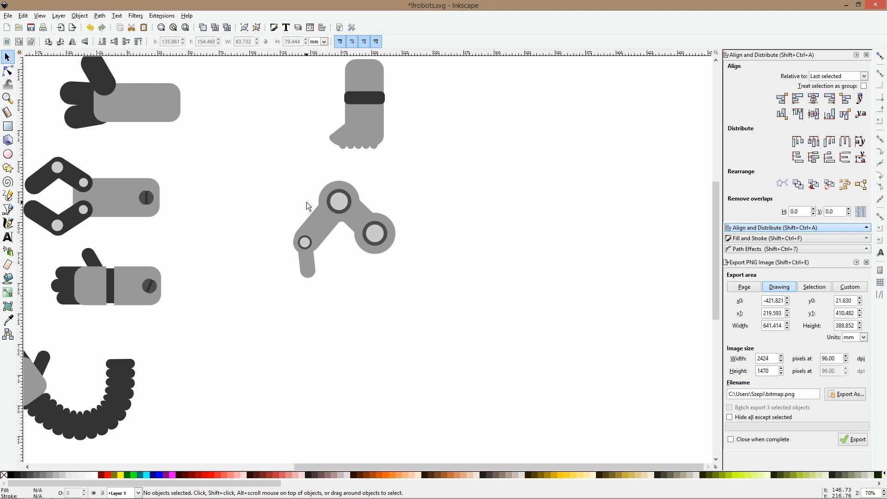
{"action": "key", "text": "ctrl+s"}
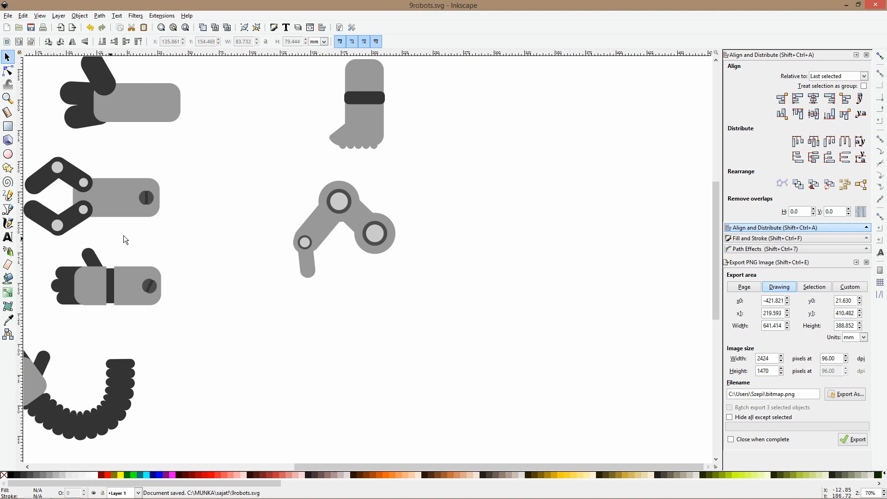
Draw a horizontal rounded bar about 47 by 14 mm below the jointed leg and fill it with the gray of the segmented arm's hand
{"action": "scroll", "coordinate": [277, 268], "scroll_direction": "down", "scroll_amount": 3}
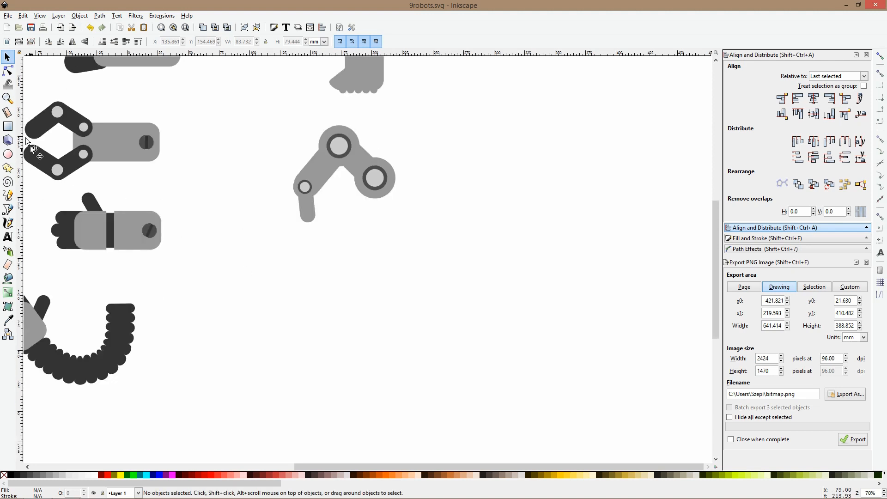
{"action": "left_click", "coordinate": [8, 126]}
{"action": "left_click_drag", "start_coordinate": [280, 299], "coordinate": [329, 332]}
{"action": "key", "text": "s"}
{"action": "left_click", "coordinate": [8, 319]}
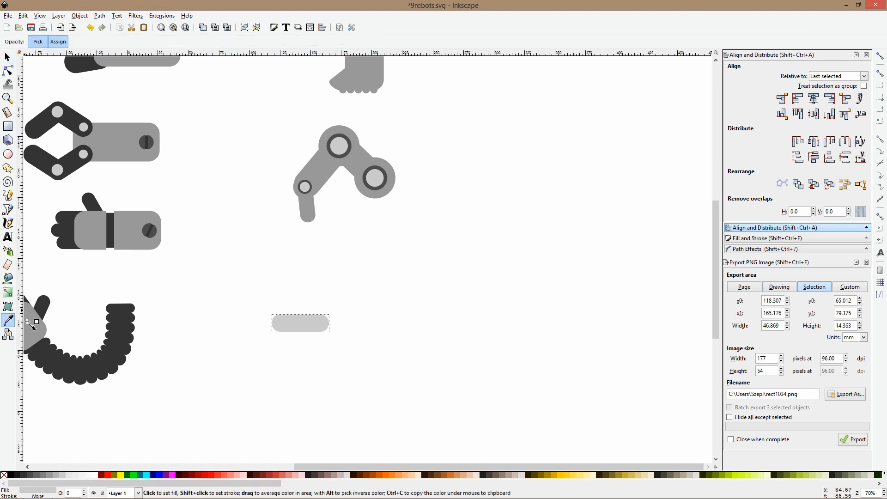
{"action": "left_click", "coordinate": [33, 326]}
{"action": "key", "text": "s"}
Draw an upright gray rounded rectangle about 40 by 66 mm over the new bar
{"action": "left_click", "coordinate": [8, 126]}
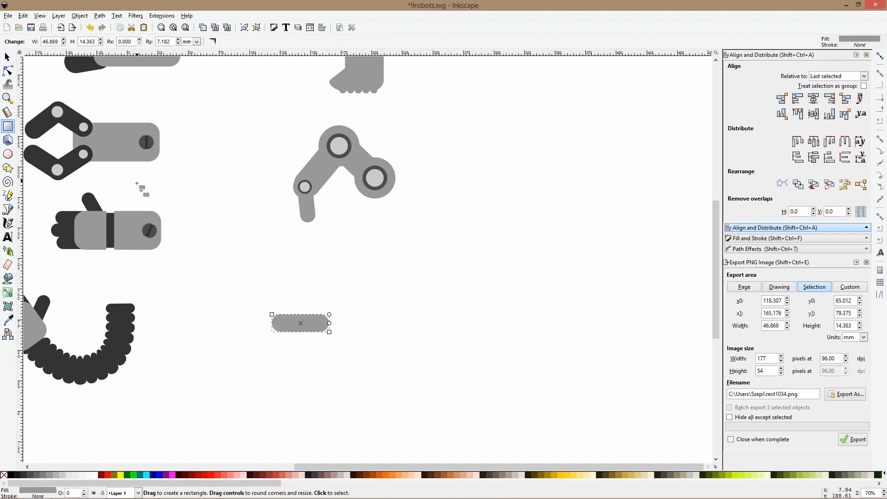
{"action": "left_click_drag", "start_coordinate": [276, 256], "coordinate": [327, 341]}
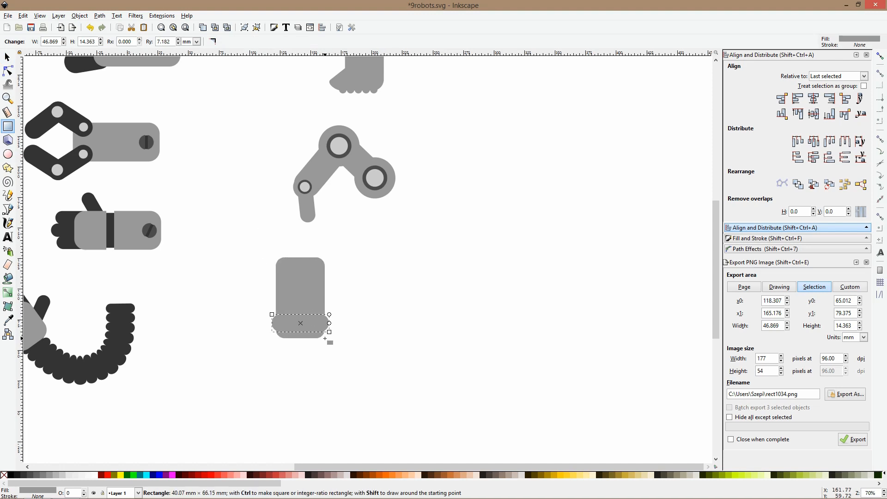
{"action": "key", "text": "s"}
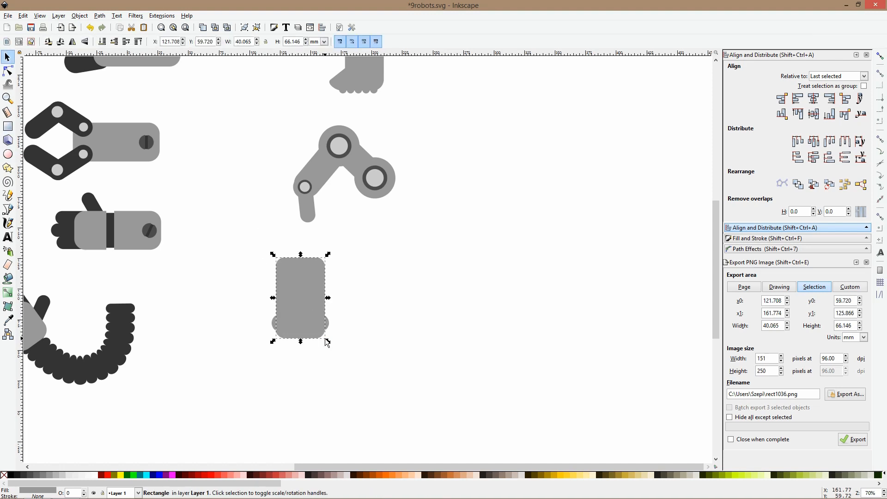
Shorten the upright rectangle to about 41 mm high and fill it with the segmented arm's dark gray, behind the rounded bar
{"action": "left_click_drag", "start_coordinate": [301, 255], "coordinate": [301, 286]}
{"action": "left_click", "coordinate": [8, 320]}
{"action": "left_click", "coordinate": [39, 351]}
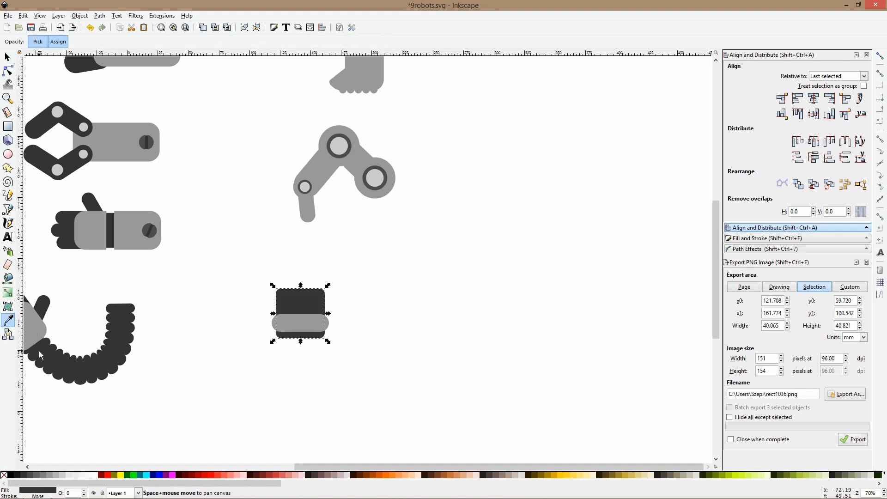
Duplicate the gray rounded bar twice and stack the three bars with narrow gaps over the dark rectangle
{"action": "key", "text": "s"}
{"action": "left_click_drag", "start_coordinate": [301, 326], "coordinate": [305, 290]}
{"action": "key", "text": "ctrl+d"}
{"action": "key", "text": "ctrl+d"}
{"action": "left_click", "coordinate": [309, 333]}
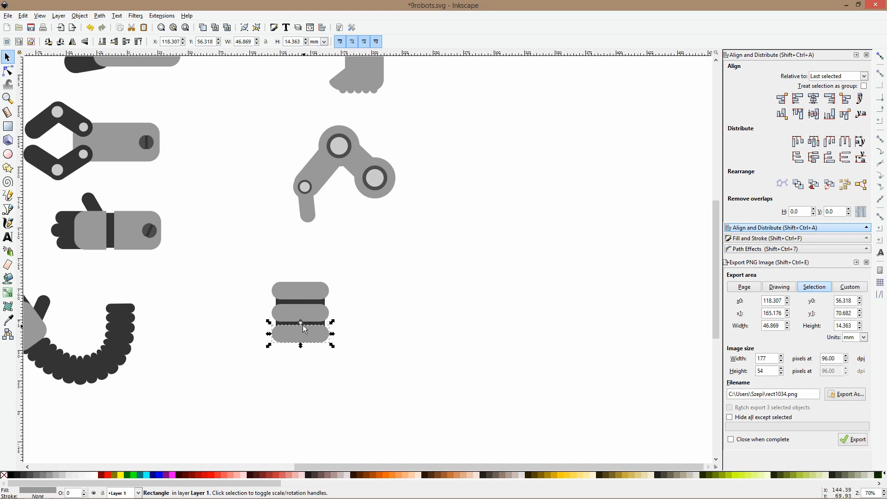
Overlay a duplicate shortened to about 11 mm high on the lowest bar, keeping their lower edges flush
{"action": "scroll", "coordinate": [301, 329], "scroll_direction": "up", "scroll_amount": 2}
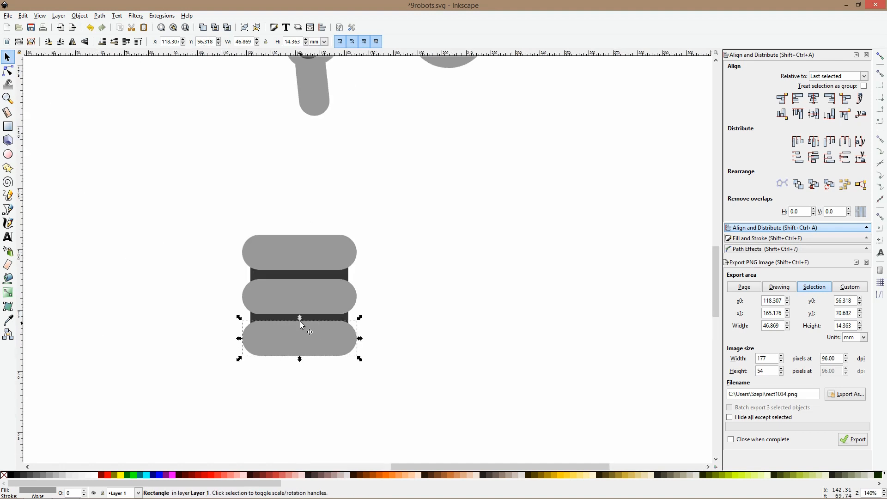
{"action": "left_click_drag", "start_coordinate": [301, 318], "coordinate": [300, 326]}
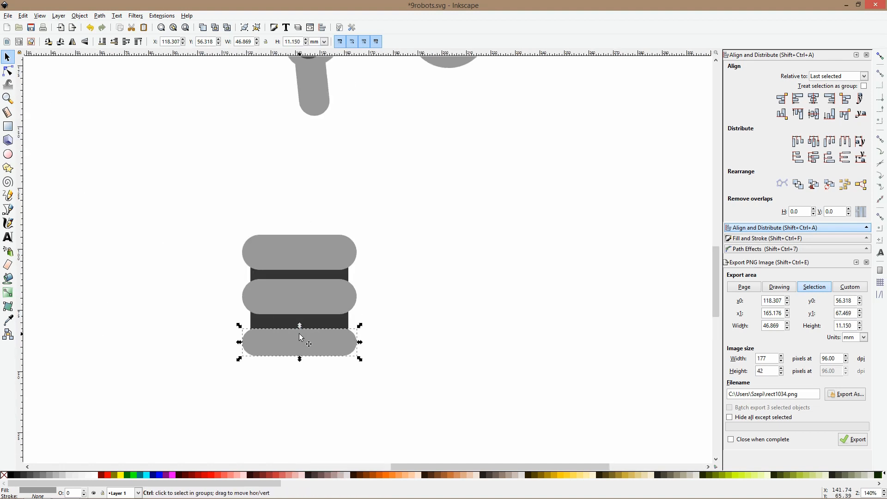
{"action": "left_click_drag", "start_coordinate": [300, 326], "coordinate": [301, 318]}
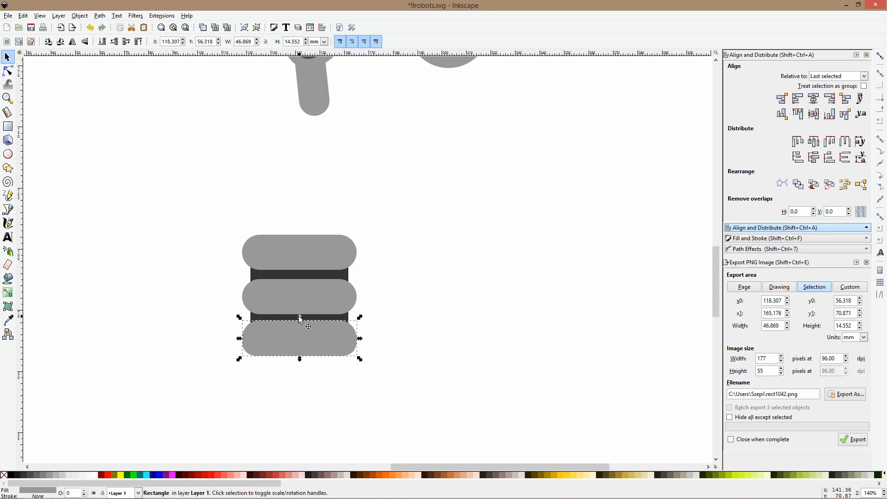
{"action": "key", "text": "ctrl+z"}
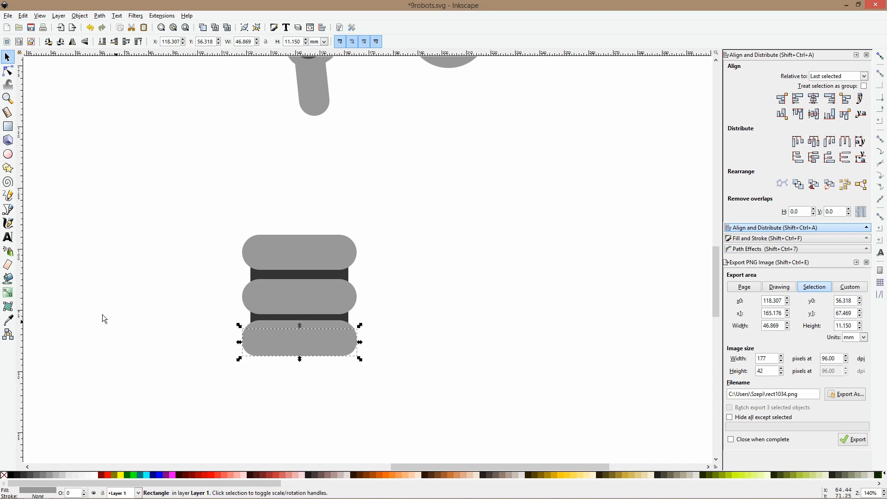
Fill the shorter overlay bar with the gray sampled from the screw on the lower straight arm
{"action": "left_click", "coordinate": [9, 319]}
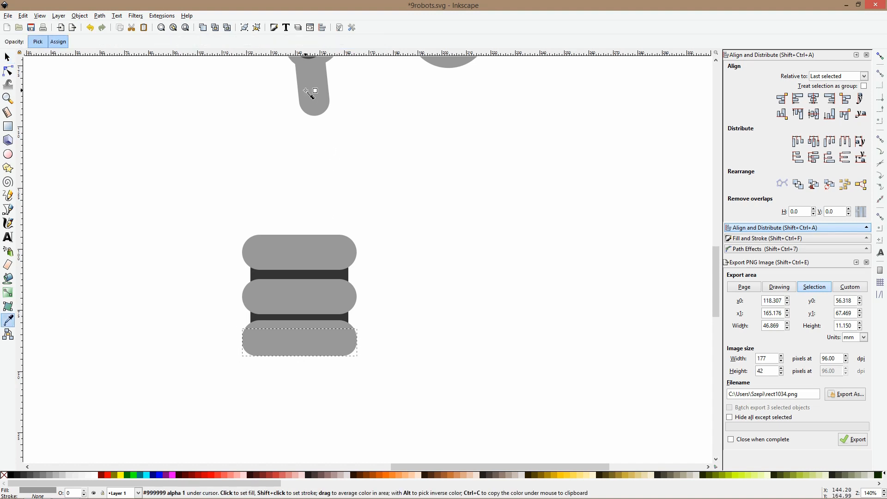
{"action": "scroll", "coordinate": [359, 258], "scroll_direction": "down", "scroll_amount": 2}
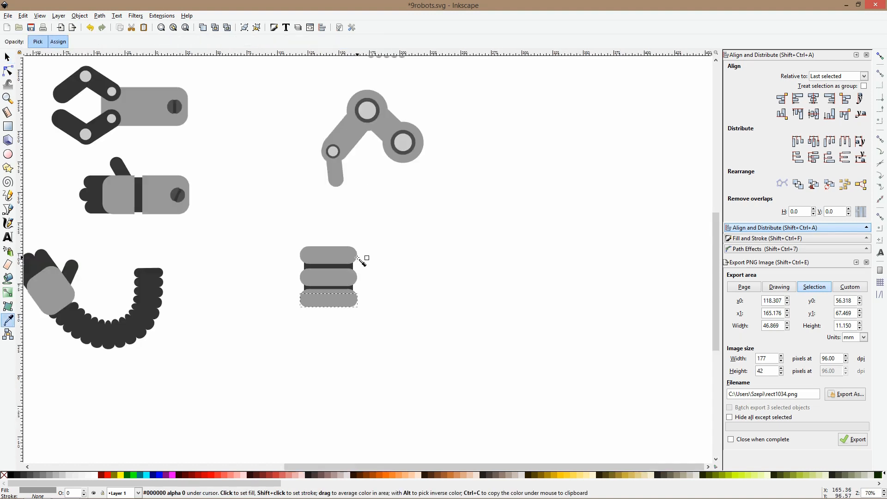
{"action": "left_click", "coordinate": [176, 193]}
{"action": "key", "text": "space"}
{"action": "scroll", "coordinate": [332, 300], "scroll_direction": "up", "scroll_amount": 2}
{"action": "left_click_drag", "start_coordinate": [331, 286], "coordinate": [336, 293]}
{"action": "key", "text": "space"}
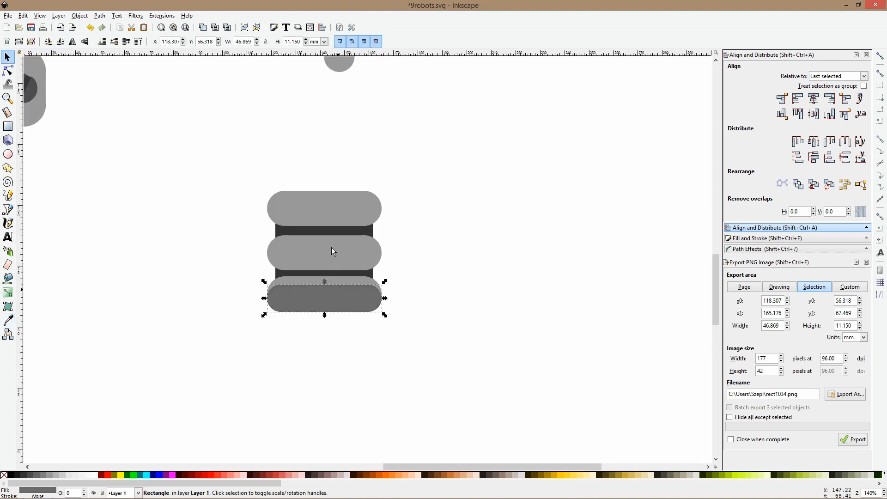
Replace the top bar with a vertically flipped duplicate of the two-tone bottom bar pair
{"action": "left_click", "coordinate": [325, 210]}
{"action": "left_click_drag", "start_coordinate": [335, 234], "coordinate": [337, 287]}
{"action": "left_click", "coordinate": [335, 291], "text": "shift"}
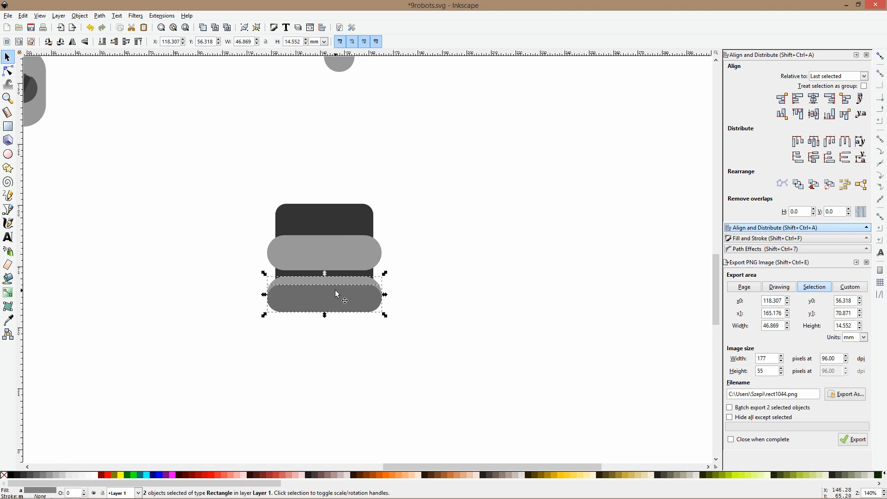
{"action": "key", "text": "v"}
{"action": "left_click_drag", "start_coordinate": [341, 299], "coordinate": [334, 212]}
{"action": "left_click", "coordinate": [488, 229]}
Recolor the upper overlay bar with a lighter version of the bars' gray, bfbfbf
{"action": "left_click", "coordinate": [365, 201]}
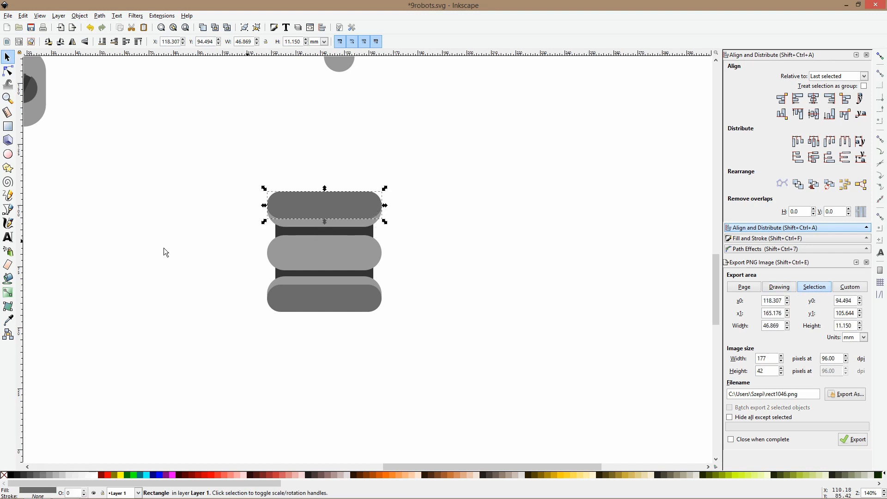
{"action": "left_click", "coordinate": [10, 319]}
{"action": "left_click", "coordinate": [329, 224]}
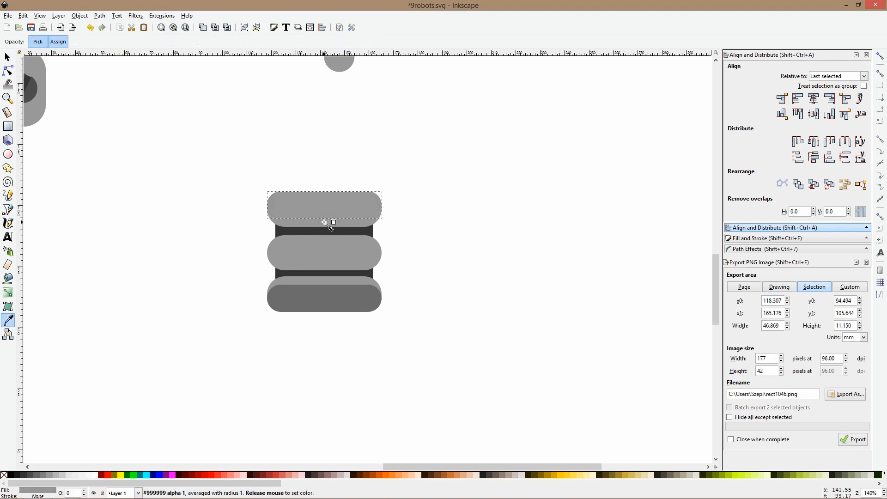
{"action": "key", "text": "ctrl+shift+f"}
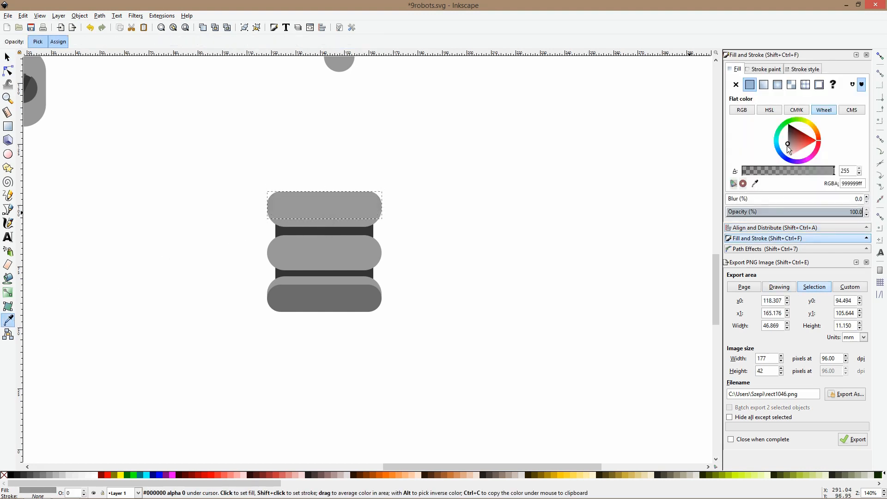
{"action": "left_click", "coordinate": [788, 148]}
{"action": "left_click", "coordinate": [787, 148]}
{"action": "left_click", "coordinate": [7, 57]}
{"action": "left_click", "coordinate": [315, 183]}
Select all six pieces of the striped leg, shift them slightly up and right, and group them
{"action": "scroll", "coordinate": [347, 183], "scroll_direction": "down", "scroll_amount": 3}
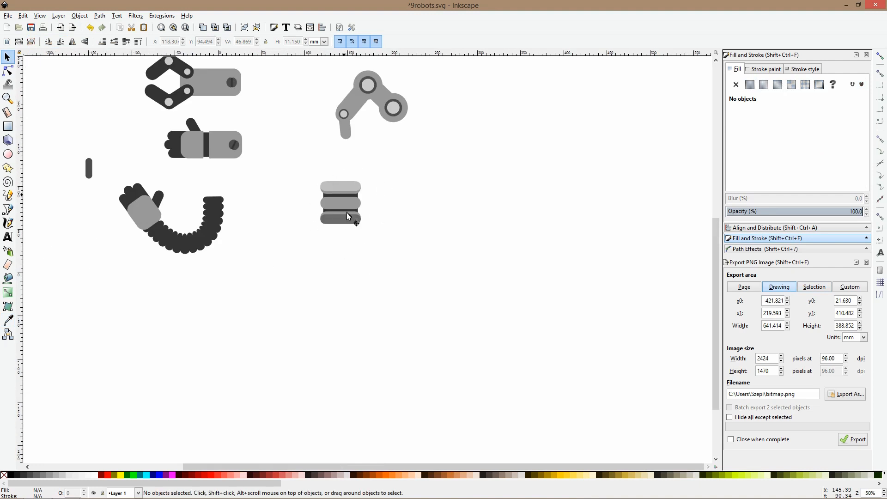
{"action": "scroll", "coordinate": [348, 214], "scroll_direction": "up", "scroll_amount": 3}
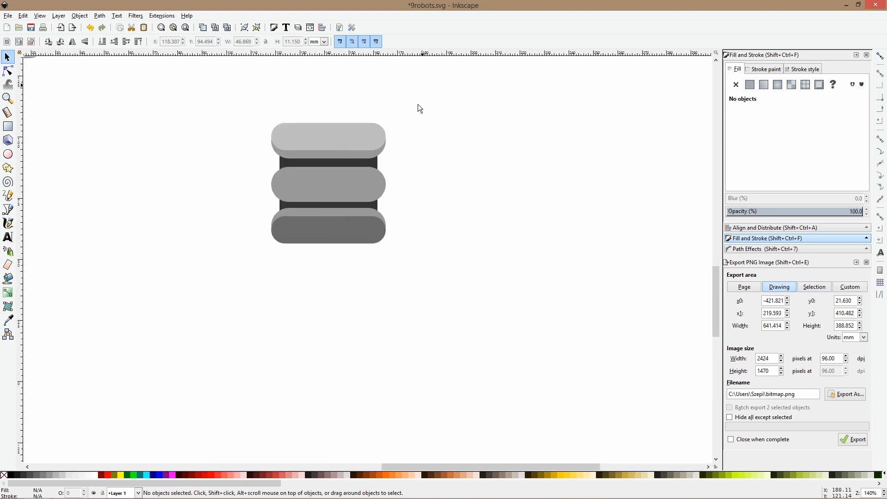
{"action": "left_click_drag", "start_coordinate": [417, 104], "coordinate": [268, 260]}
{"action": "scroll", "coordinate": [332, 229], "scroll_direction": "down", "scroll_amount": 4}
{"action": "scroll", "coordinate": [331, 229], "scroll_direction": "up", "scroll_amount": 2}
{"action": "scroll", "coordinate": [331, 229], "scroll_direction": "up", "scroll_amount": 1}
{"action": "left_click_drag", "start_coordinate": [331, 229], "coordinate": [348, 212]}
{"action": "key", "text": "ctrl+g"}
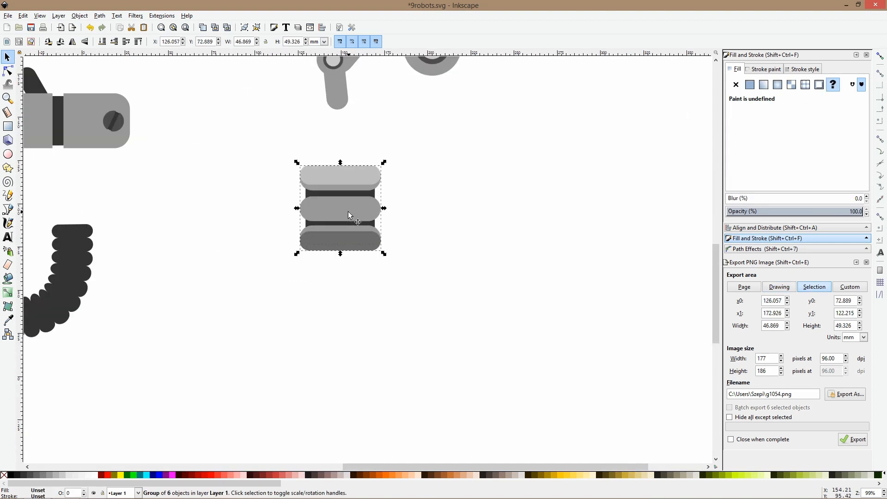
{"action": "key", "text": "Escape"}
Draw a light gray circle about 49 mm in diameter below and slightly right of the striped leg
{"action": "scroll", "coordinate": [373, 240], "scroll_direction": "down", "scroll_amount": 3}
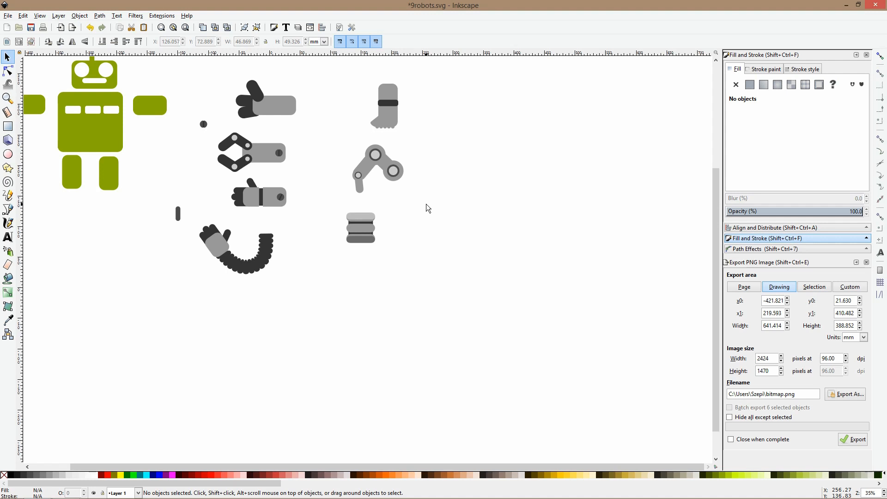
{"action": "left_click", "coordinate": [8, 154]}
{"action": "scroll", "coordinate": [367, 274], "scroll_direction": "up", "scroll_amount": 2}
{"action": "left_click_drag", "start_coordinate": [360, 248], "coordinate": [420, 308]}
{"action": "key", "text": "s"}
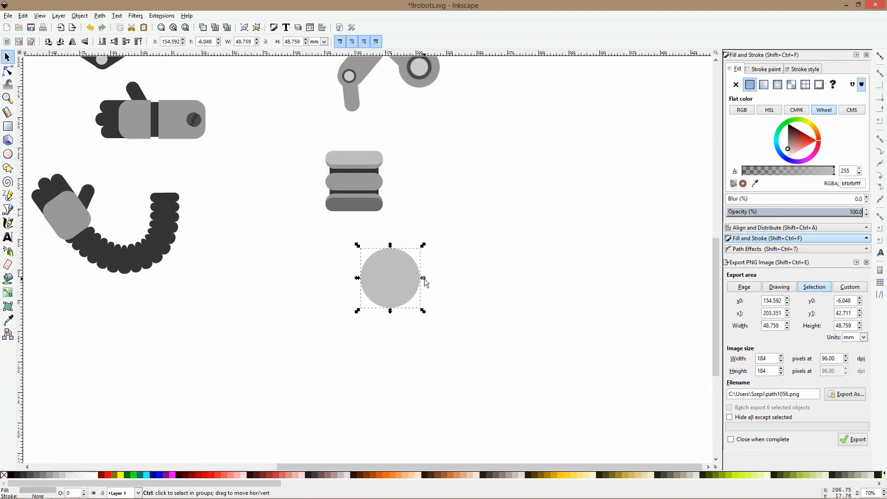
Draw a rounded square about 13 mm wide across the circle's upper edge
{"action": "scroll", "coordinate": [394, 287], "scroll_direction": "up", "scroll_amount": 2}
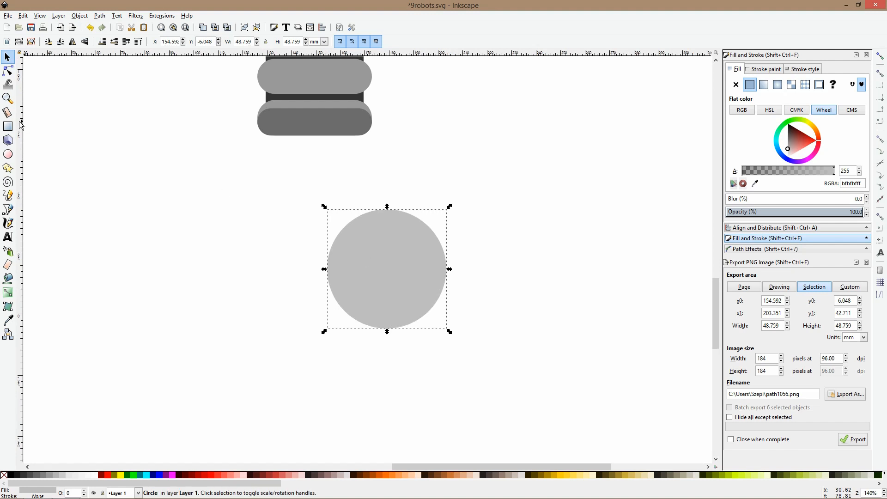
{"action": "key", "text": "r"}
{"action": "mouse_move", "coordinate": [375, 195]}
{"action": "left_mouse_down"}
{"action": "mouse_move", "coordinate": [407, 213]}
{"action": "mouse_move", "coordinate": [407, 227]}
{"action": "left_mouse_up"}
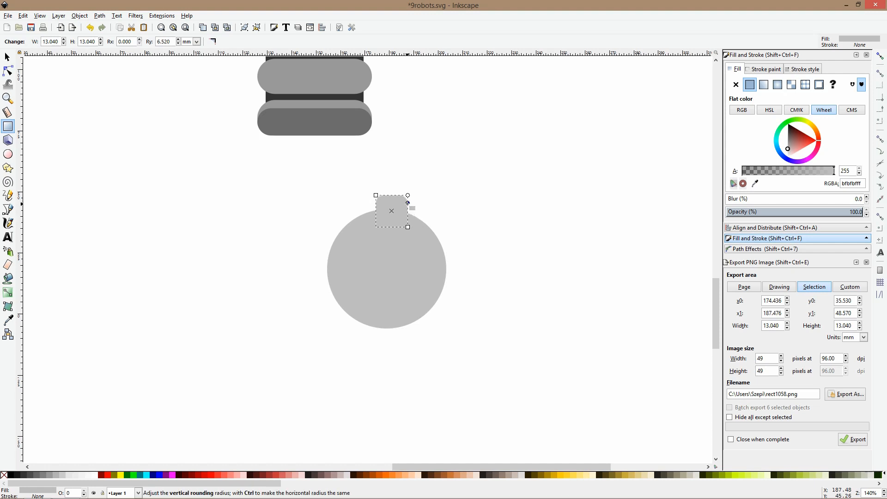
Center the rounded square horizontally on the circle and nudge it slightly down into the circle
{"action": "key", "text": "s"}
{"action": "left_click", "coordinate": [428, 254], "text": "shift"}
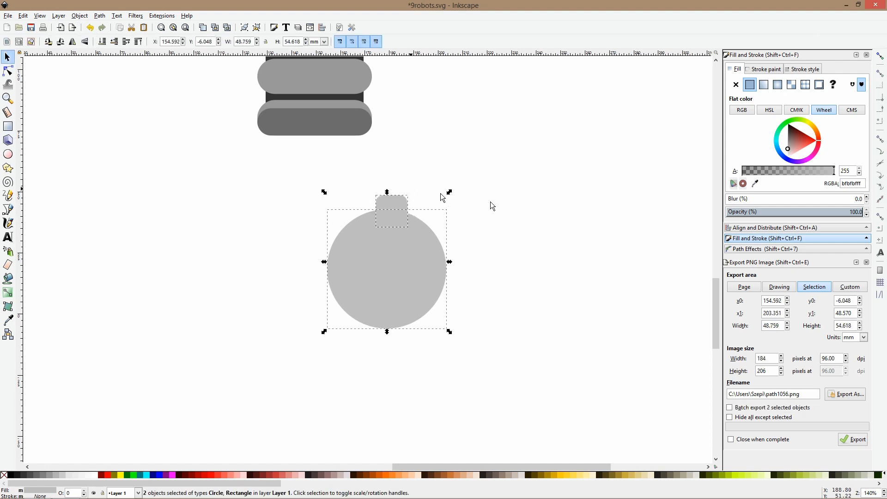
{"action": "key", "text": "shift+ctrl+a"}
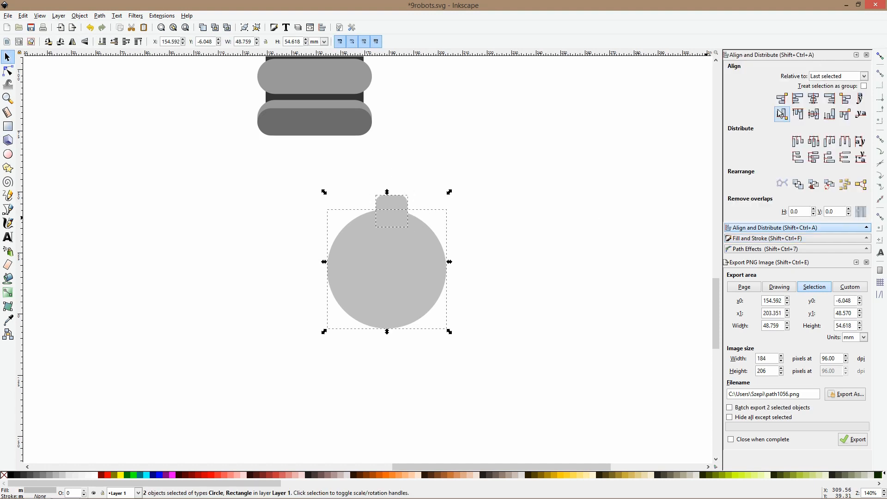
{"action": "left_click", "coordinate": [812, 102]}
{"action": "left_click", "coordinate": [392, 204]}
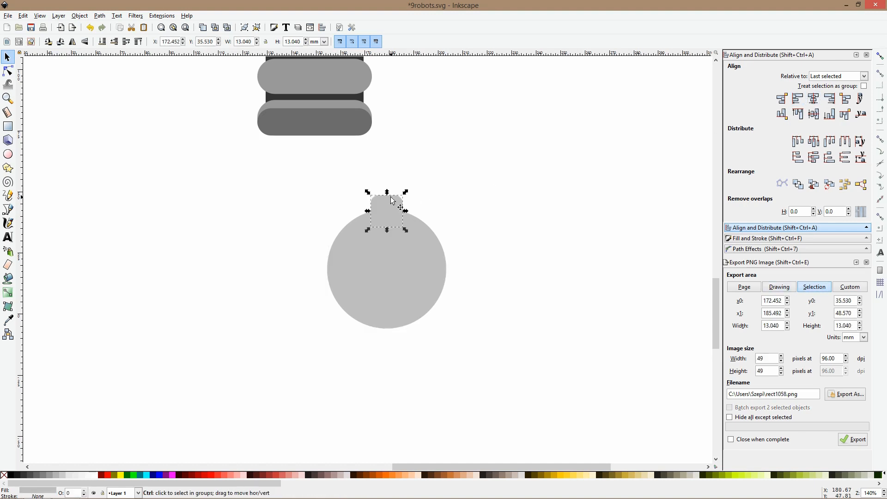
{"action": "left_click", "coordinate": [392, 203]}
Place a horizontal and a vertical guide crossing at the circle's center
{"action": "left_click", "coordinate": [418, 253]}
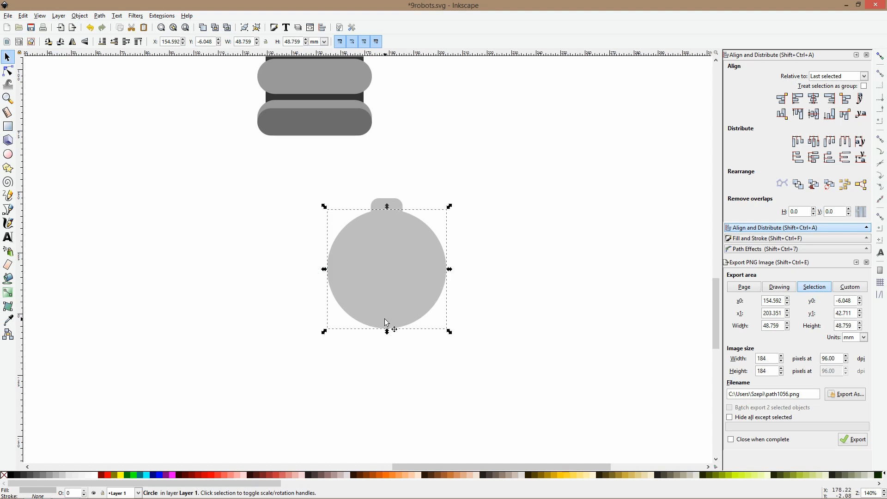
{"action": "left_click_drag", "start_coordinate": [462, 53], "coordinate": [472, 267]}
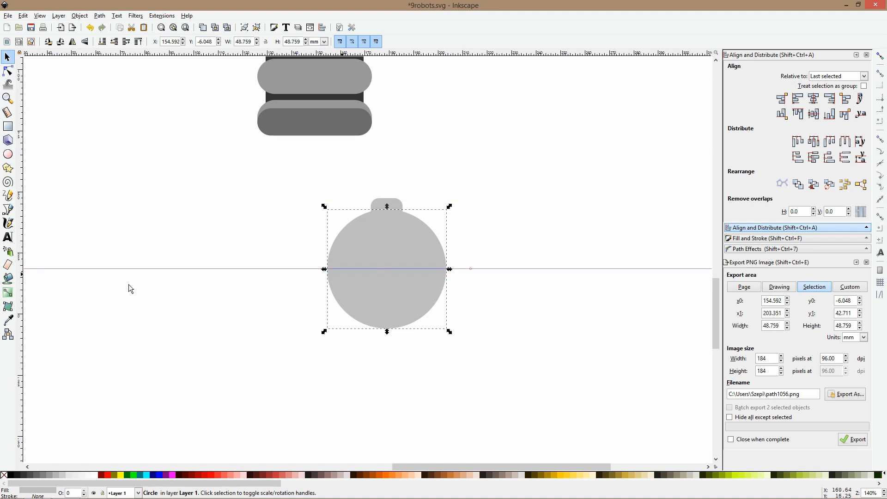
{"action": "left_click_drag", "start_coordinate": [23, 288], "coordinate": [386, 295]}
{"action": "scroll", "coordinate": [391, 207], "scroll_direction": "up", "scroll_amount": 4}
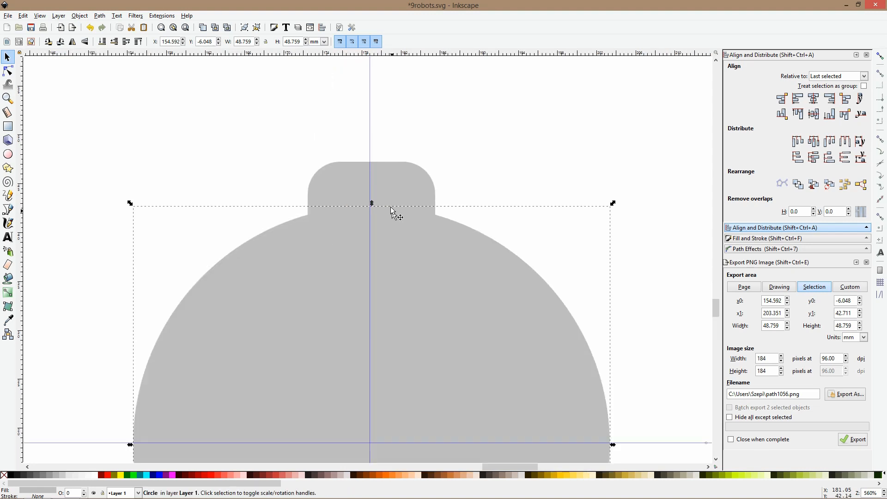
{"action": "left_click_drag", "start_coordinate": [369, 160], "coordinate": [373, 159]}
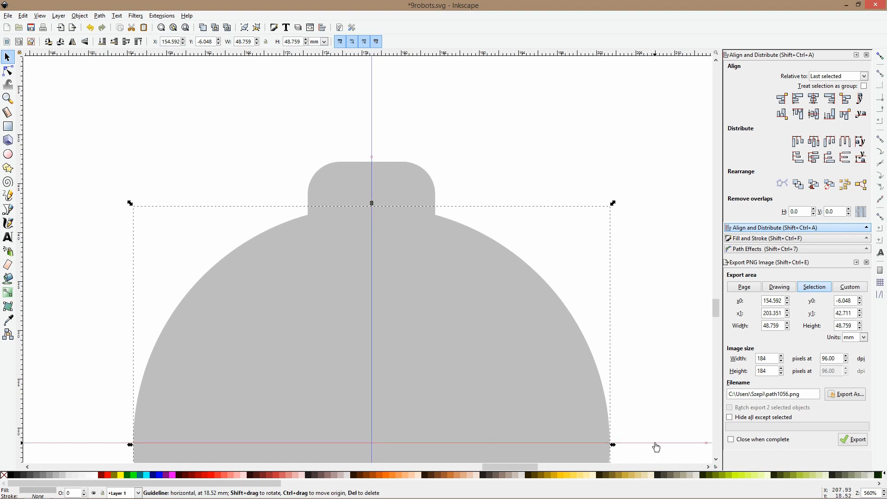
Move the rounded square's rotation center to the guide crossing at the circle's center
{"action": "left_click", "coordinate": [393, 174]}
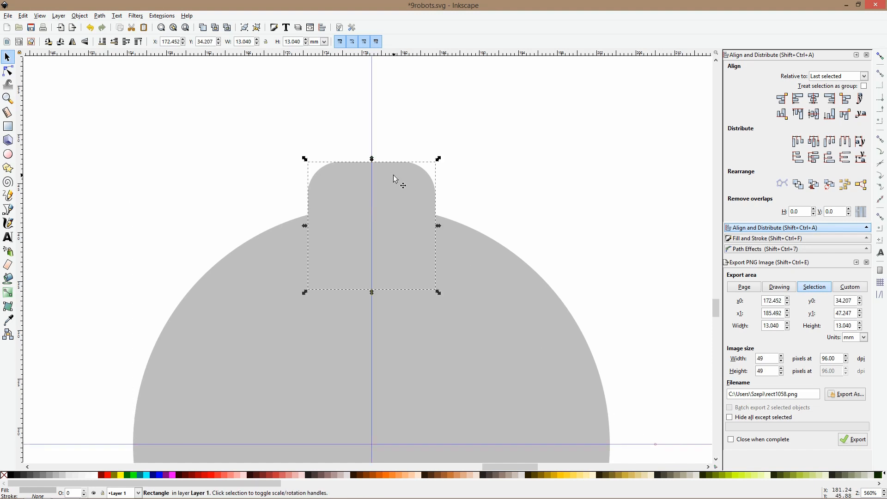
{"action": "key", "text": "r"}
{"action": "scroll", "coordinate": [389, 233], "scroll_direction": "down", "scroll_amount": 4}
{"action": "key", "text": "s"}
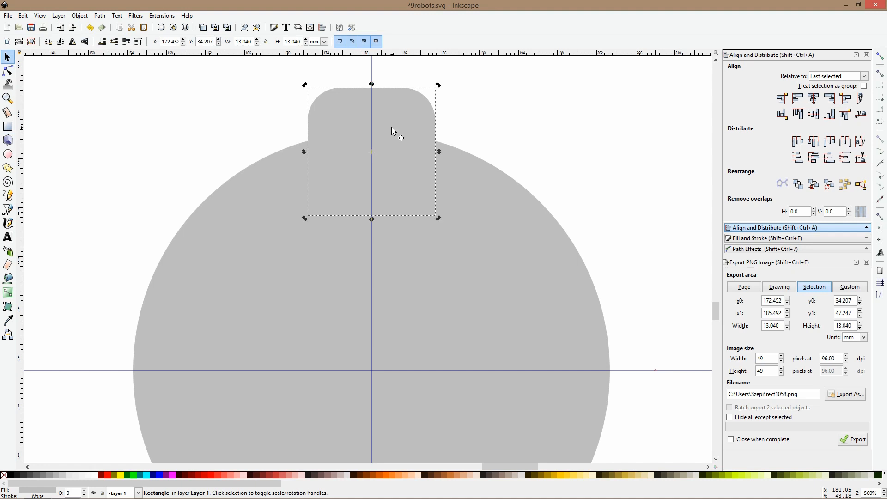
{"action": "left_click_drag", "start_coordinate": [373, 152], "coordinate": [372, 167]}
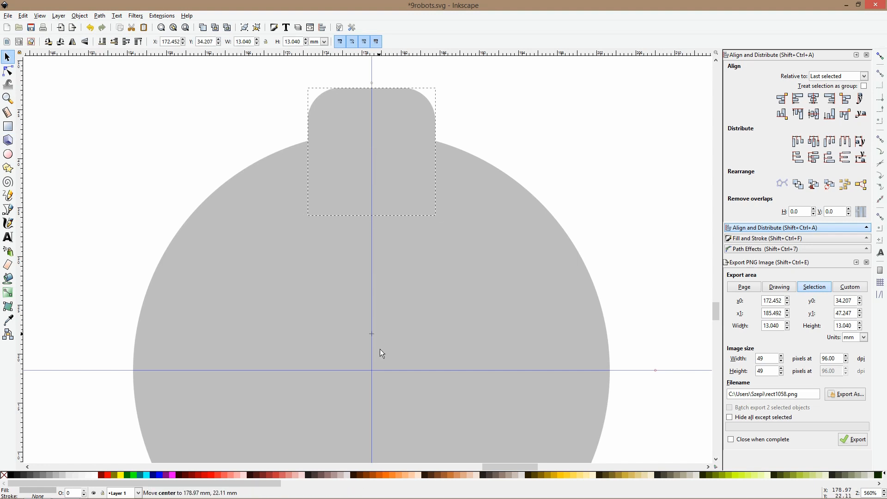
{"action": "left_click_drag", "start_coordinate": [381, 370], "coordinate": [381, 370]}
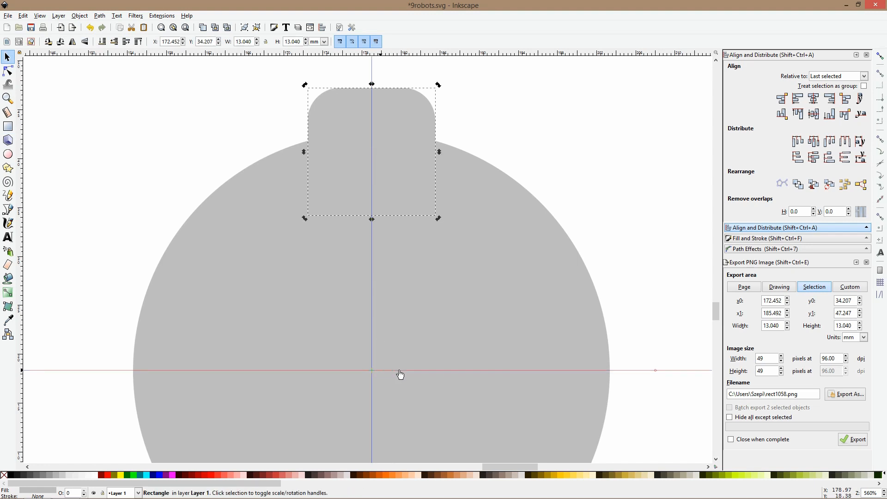
Delete the vertical and horizontal guides through the circle
{"action": "scroll", "coordinate": [412, 351], "scroll_direction": "down", "scroll_amount": 3}
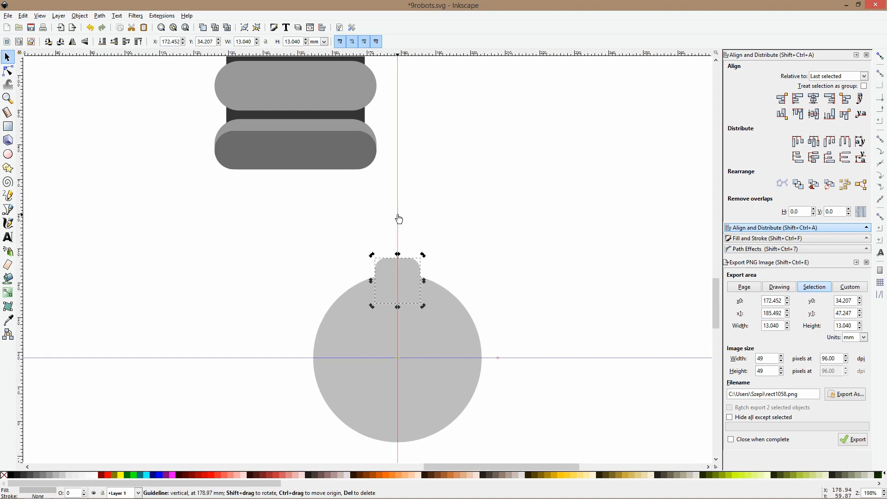
{"action": "key", "text": "Delete"}
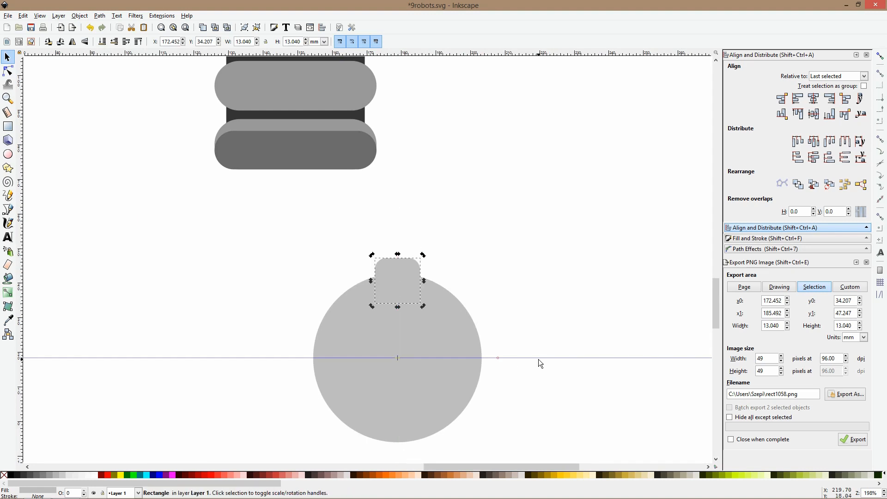
{"action": "key", "text": "Delete"}
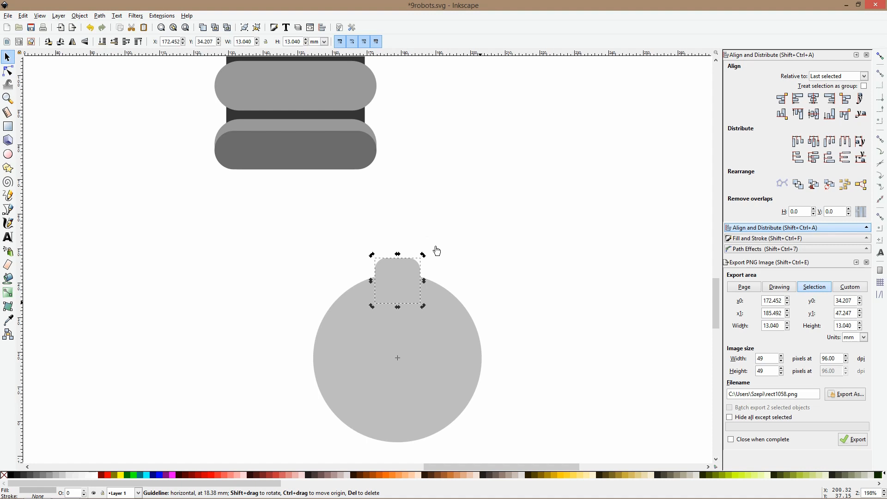
Duplicate and rotate the rounded square around the circle's center in 45° steps to form eight evenly spaced gear teeth
{"action": "key", "text": "ctrl+d"}
{"action": "left_click_drag", "start_coordinate": [424, 257], "coordinate": [497, 305]}
{"action": "key", "text": "ctrl+d"}
{"action": "left_click_drag", "start_coordinate": [482, 273], "coordinate": [523, 367]}
{"action": "key", "text": "ctrl+d"}
{"action": "left_click_drag", "start_coordinate": [500, 332], "coordinate": [515, 434]}
{"action": "key", "text": "ctrl+d"}
{"action": "left_click_drag", "start_coordinate": [482, 386], "coordinate": [439, 447]}
{"action": "left_click_drag", "start_coordinate": [421, 413], "coordinate": [372, 414]}
{"action": "key", "text": "ctrl+d"}
{"action": "left_click_drag", "start_coordinate": [373, 384], "coordinate": [334, 360]}
{"action": "key", "text": "ctrl+d"}
{"action": "left_click_drag", "start_coordinate": [297, 384], "coordinate": [331, 296]}
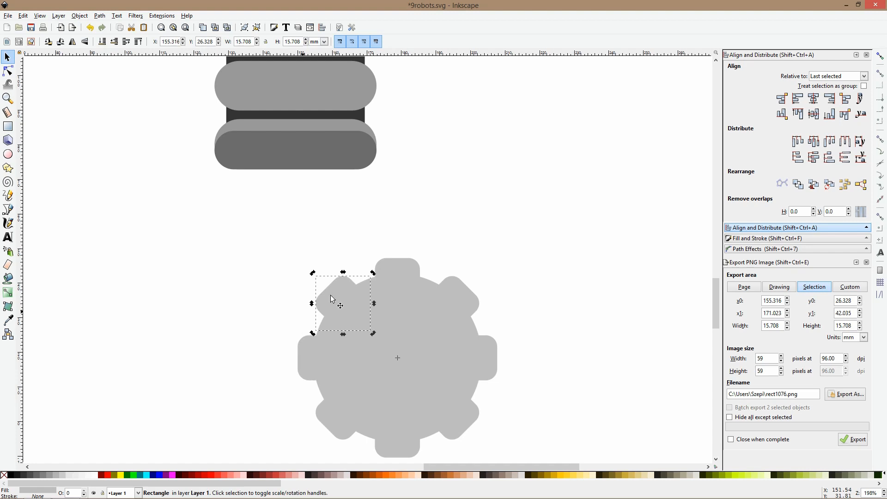
Enlarge the gear's circle around its center to about 51.7 mm and add a concentric duplicate about 29.8 mm across
{"action": "left_click", "coordinate": [356, 257]}
{"action": "left_click", "coordinate": [391, 277]}
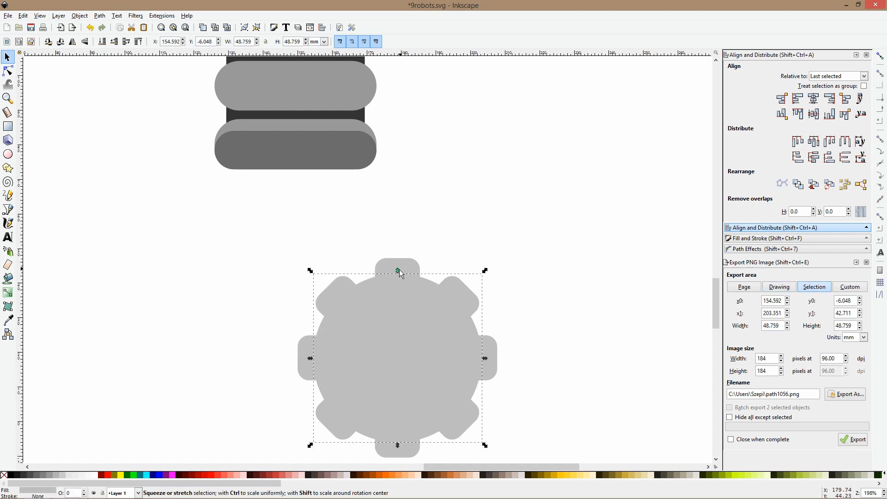
{"action": "left_click", "coordinate": [398, 265]}
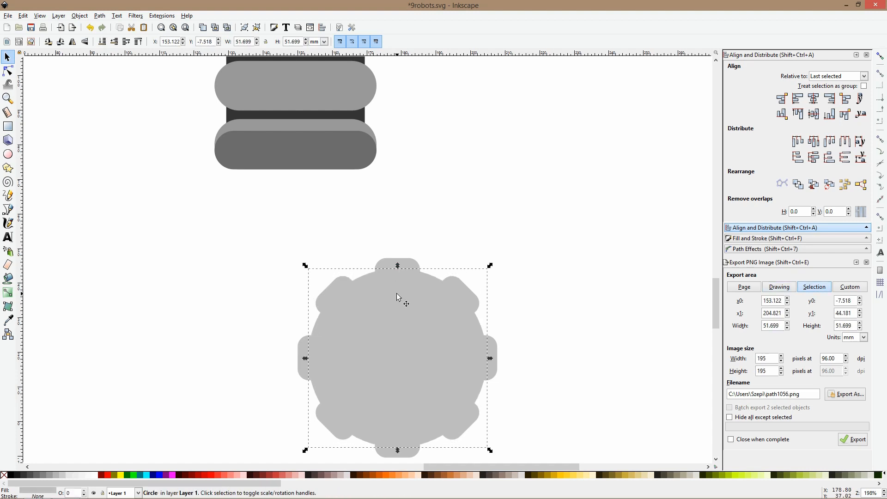
{"action": "left_click_drag", "start_coordinate": [398, 266], "coordinate": [400, 306]}
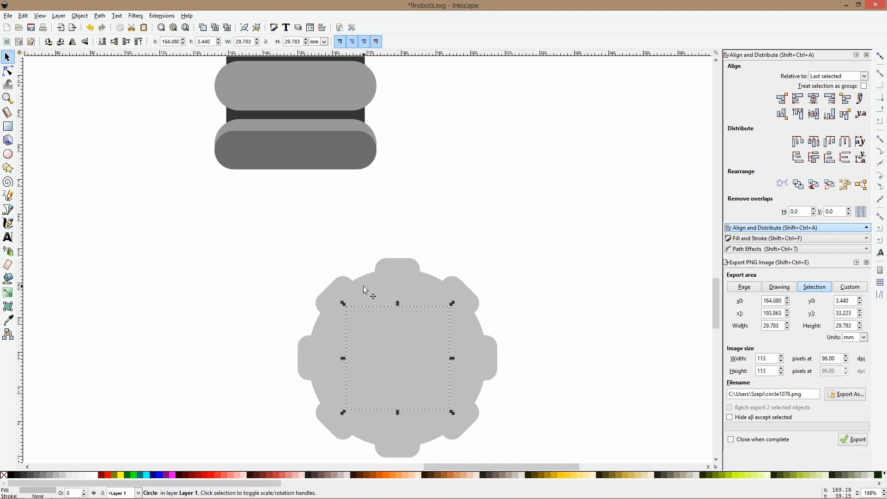
Fill the eight gear teeth and the large circle with the dark gray sampled from the striped leg's core
{"action": "left_click_drag", "start_coordinate": [188, 231], "coordinate": [544, 470]}
{"action": "left_click", "coordinate": [408, 307], "text": "shift"}
{"action": "left_click", "coordinate": [8, 320]}
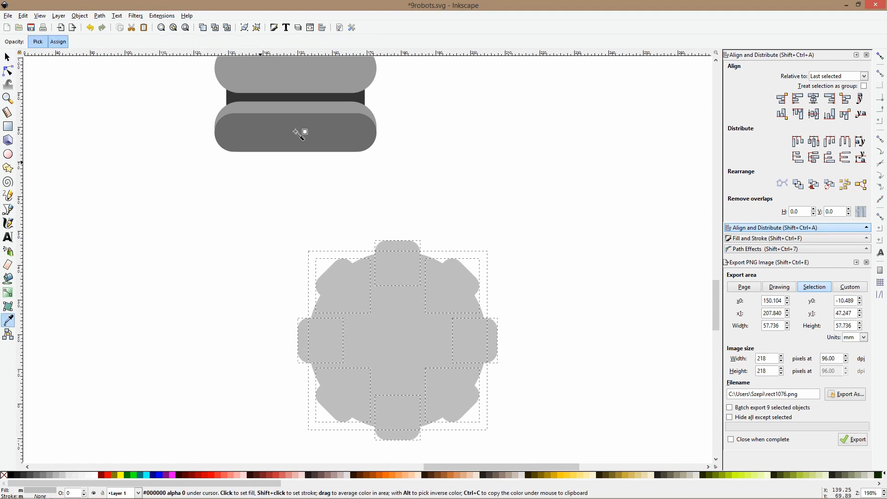
{"action": "left_click", "coordinate": [295, 98]}
{"action": "key", "text": "space"}
{"action": "left_click", "coordinate": [336, 133]}
Fill the gear's inner circle with the medium gray sampled from the striped leg's lowest stripe
{"action": "left_click", "coordinate": [385, 311]}
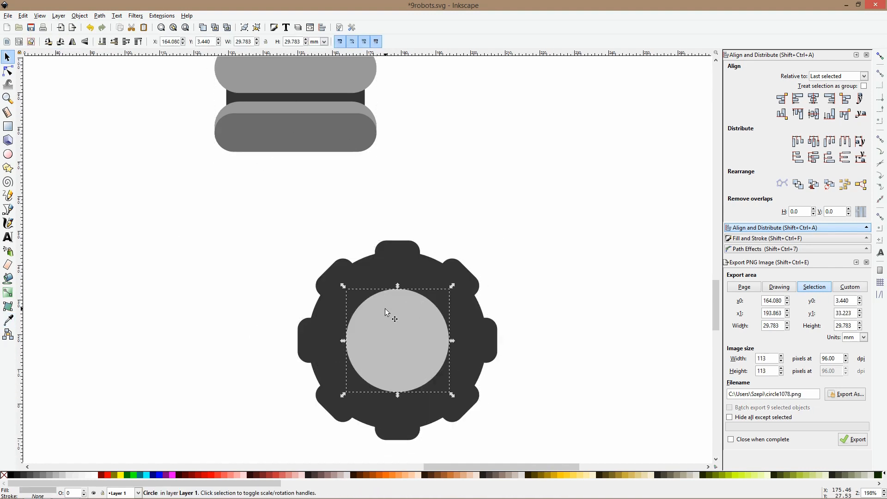
{"action": "key", "text": "ctrl"}
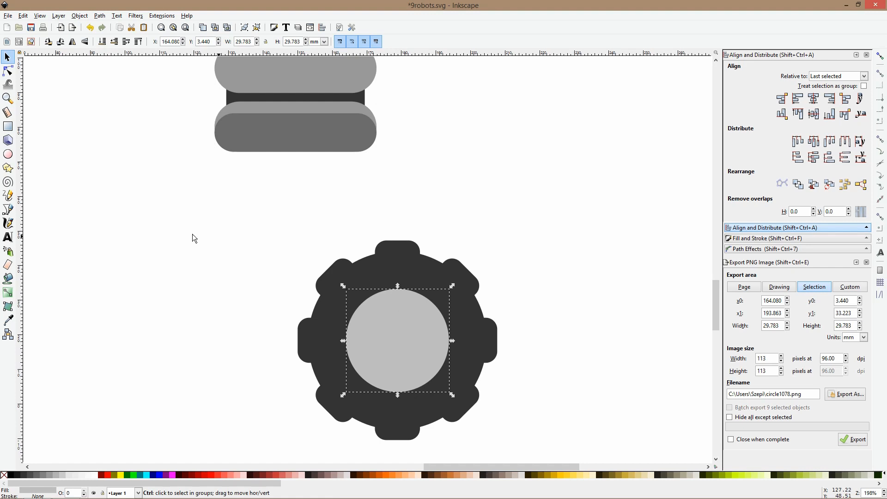
{"action": "left_click", "coordinate": [8, 320]}
{"action": "left_click", "coordinate": [274, 127]}
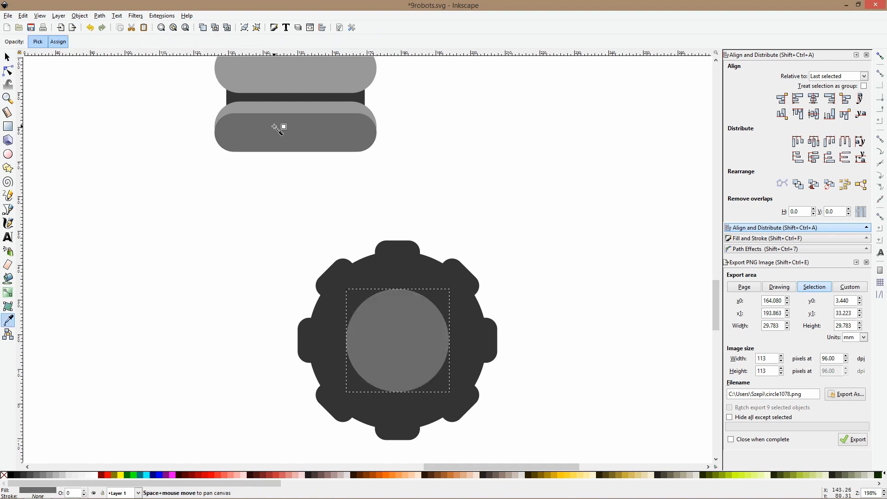
Duplicate the inner circle, scale the copy about its center to about 23.1 mm, and fill it with the middle stripe's gray
{"action": "key", "text": "s"}
{"action": "key", "text": "ctrl+d"}
{"action": "left_click_drag", "start_coordinate": [398, 286], "coordinate": [397, 298]}
{"action": "left_click", "coordinate": [8, 320]}
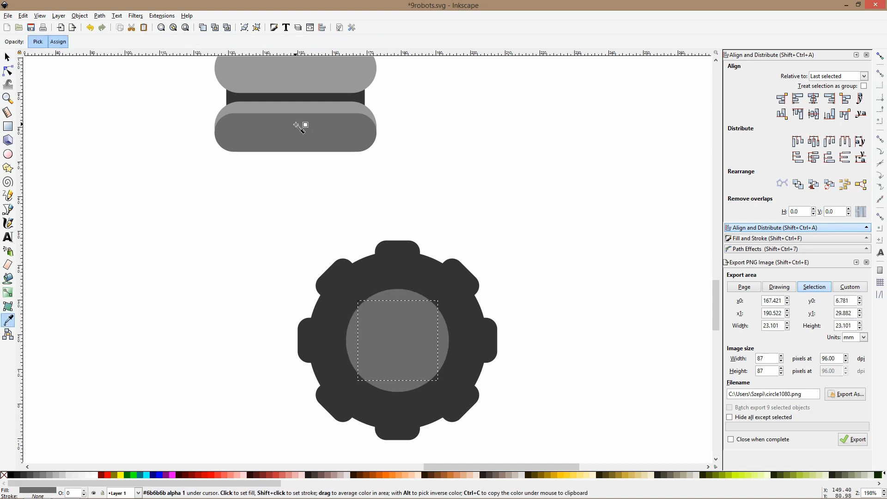
{"action": "scroll", "coordinate": [299, 127], "scroll_direction": "down", "scroll_amount": 2}
{"action": "left_click", "coordinate": [304, 99]}
{"action": "key", "text": "s"}
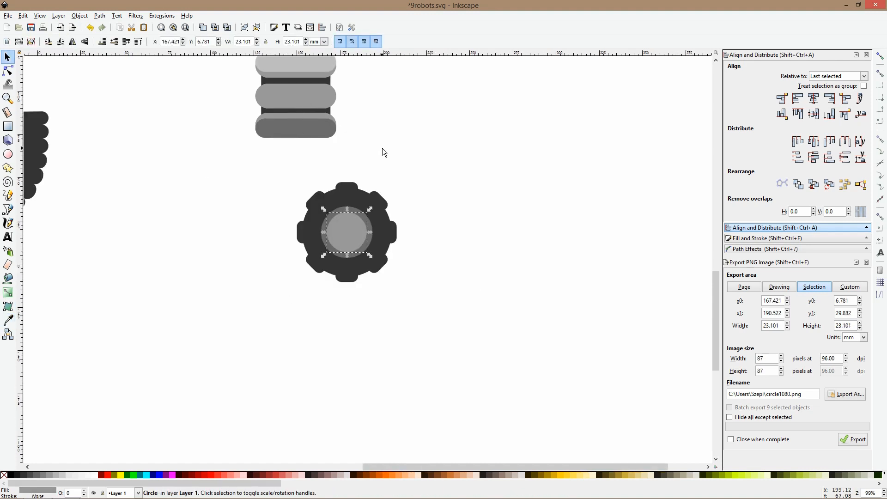
Select all teeth and circles of the gear wheel and group them
{"action": "scroll", "coordinate": [392, 157], "scroll_direction": "down", "scroll_amount": 3}
{"action": "left_click_drag", "start_coordinate": [403, 159], "coordinate": [340, 231]}
{"action": "scroll", "coordinate": [368, 178], "scroll_direction": "up", "scroll_amount": 3}
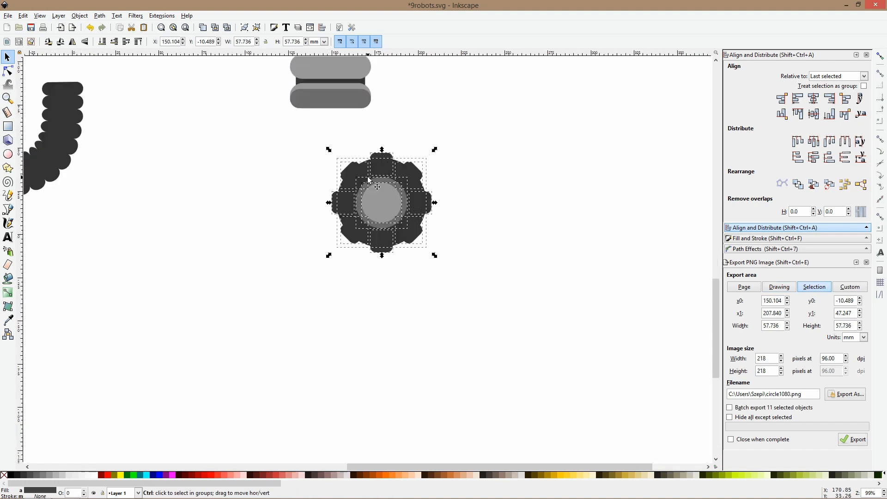
{"action": "key", "text": "ctrl+g"}
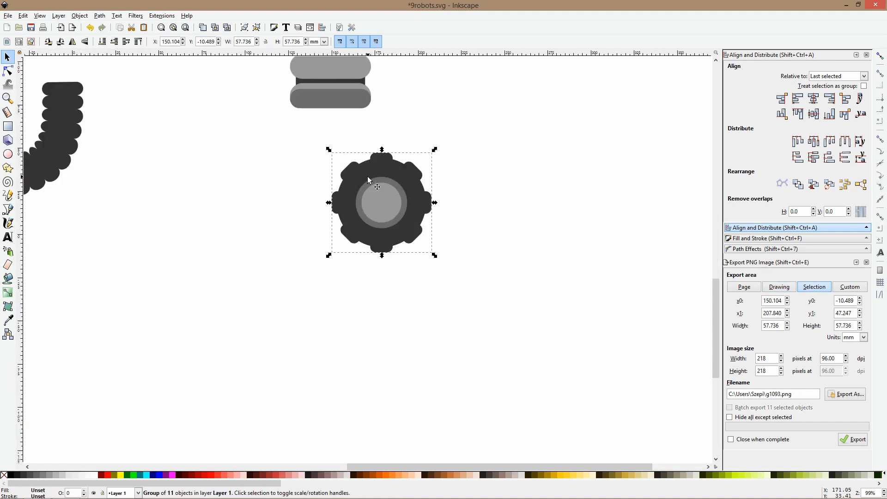
{"action": "scroll", "coordinate": [357, 201], "scroll_direction": "up", "scroll_amount": 6}
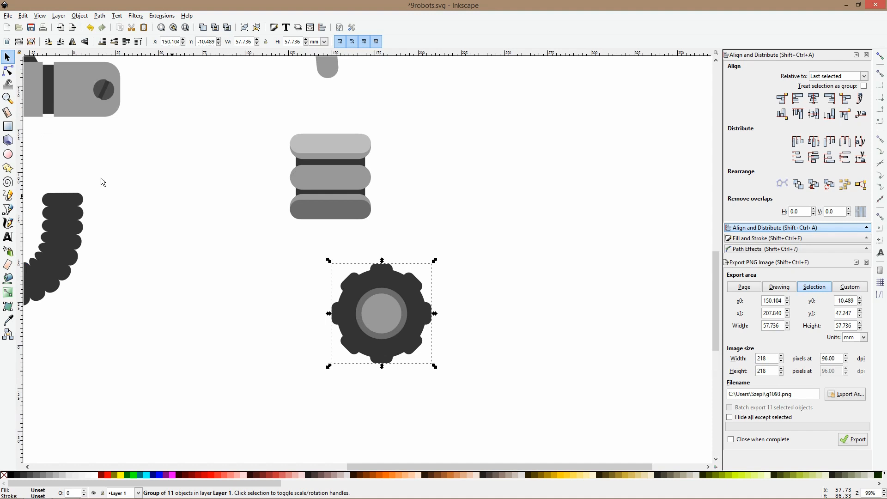
Duplicate the grouped wheel, place the copy to its right with a gap, and rotate the copy slightly clockwise
{"action": "left_click_drag", "start_coordinate": [370, 276], "coordinate": [464, 283]}
{"action": "key", "text": "ctrl+d"}
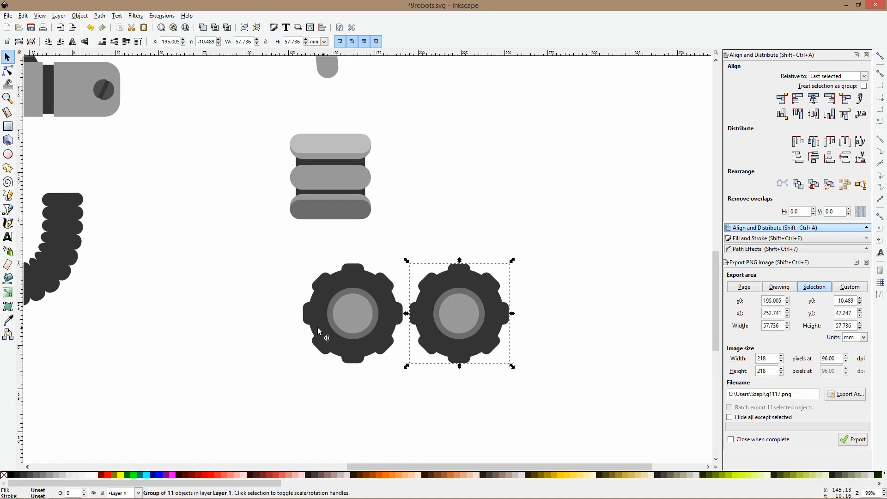
{"action": "left_click_drag", "start_coordinate": [436, 322], "coordinate": [495, 321]}
{"action": "left_click", "coordinate": [497, 320]}
{"action": "left_click_drag", "start_coordinate": [563, 263], "coordinate": [575, 280]}
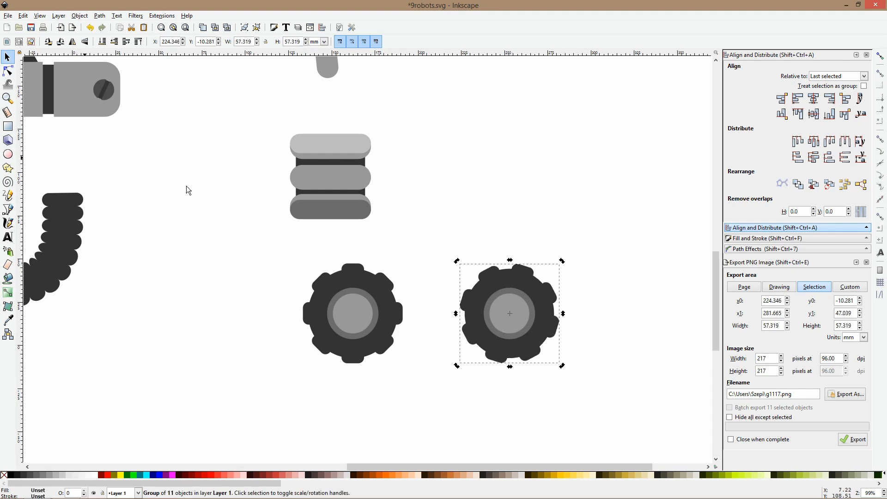
{"action": "scroll", "coordinate": [187, 186], "scroll_direction": "down", "scroll_amount": 2}
{"action": "scroll", "coordinate": [277, 140], "scroll_direction": "up", "scroll_amount": 10}
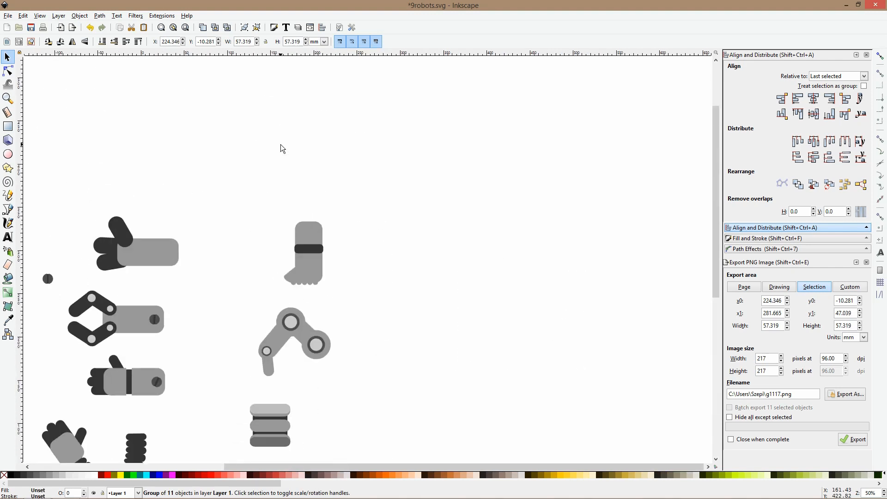
{"action": "scroll", "coordinate": [281, 148], "scroll_direction": "down", "scroll_amount": 3}
{"action": "left_click", "coordinate": [91, 242], "text": "ctrl"}
{"action": "left_click", "coordinate": [74, 259], "text": "ctrl+shift"}
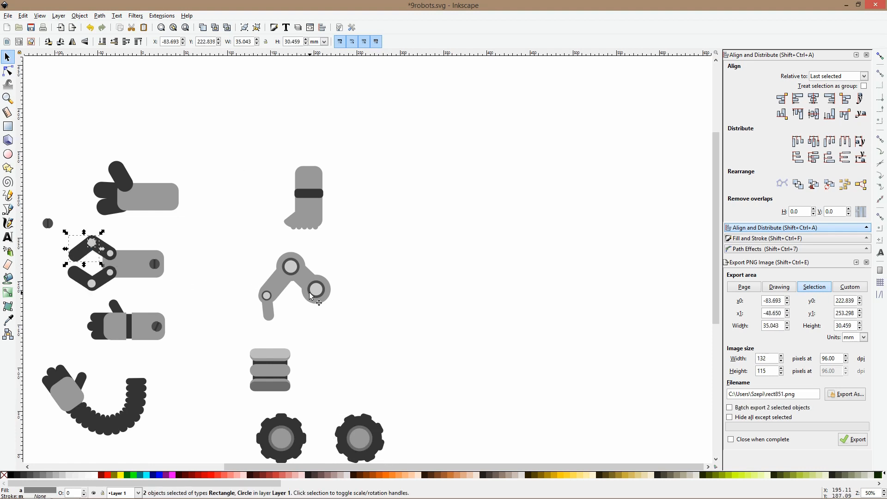
Draw a gray round-ended vertical bar about 14.6 × 43.7 mm over the upper half of the second wheel
{"action": "scroll", "coordinate": [309, 297], "scroll_direction": "down", "scroll_amount": 6}
{"action": "key", "text": "r"}
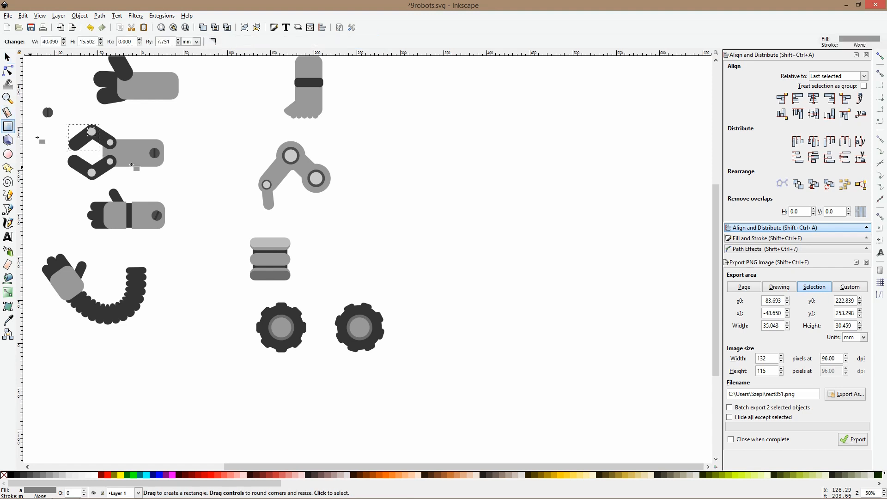
{"action": "scroll", "coordinate": [373, 295], "scroll_direction": "up", "scroll_amount": 3, "text": "ctrl"}
{"action": "left_click_drag", "start_coordinate": [298, 275], "coordinate": [333, 379]}
{"action": "key", "text": "s"}
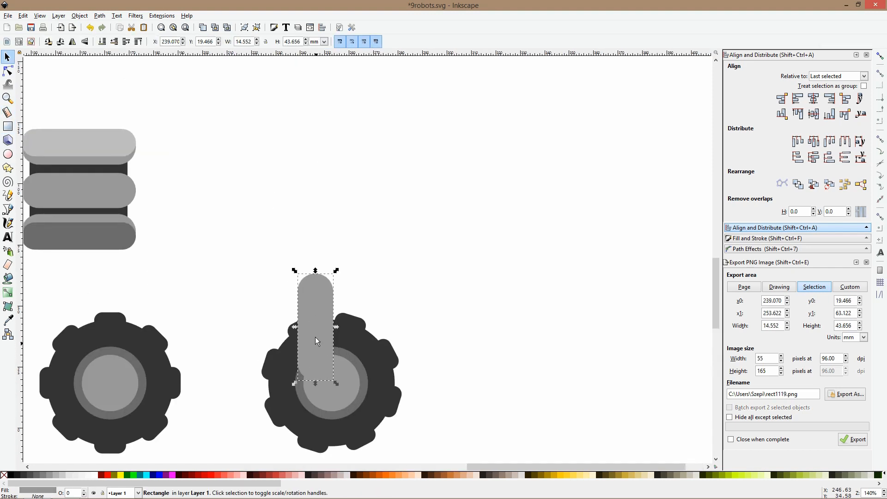
Extend the bar upward to about 52.2 mm long and center it horizontally on the second wheel
{"action": "left_click_drag", "start_coordinate": [315, 337], "coordinate": [330, 350]}
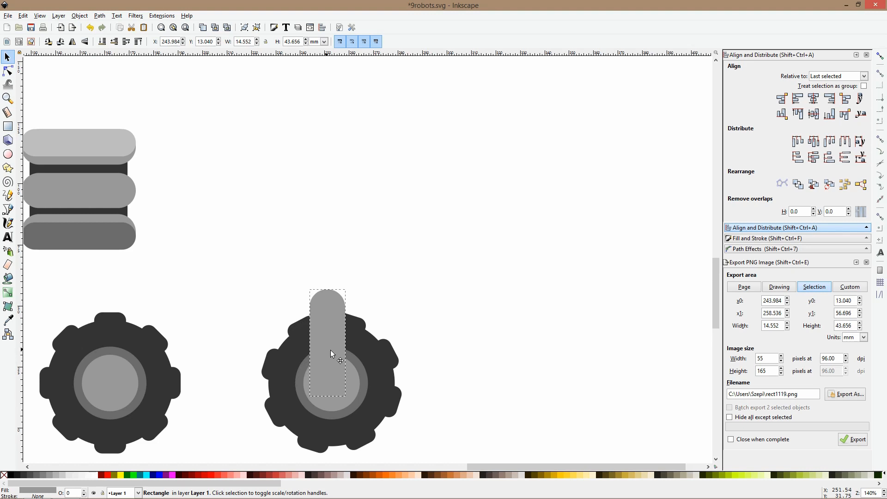
{"action": "left_click", "coordinate": [8, 71]}
{"action": "left_click_drag", "start_coordinate": [311, 285], "coordinate": [309, 270]}
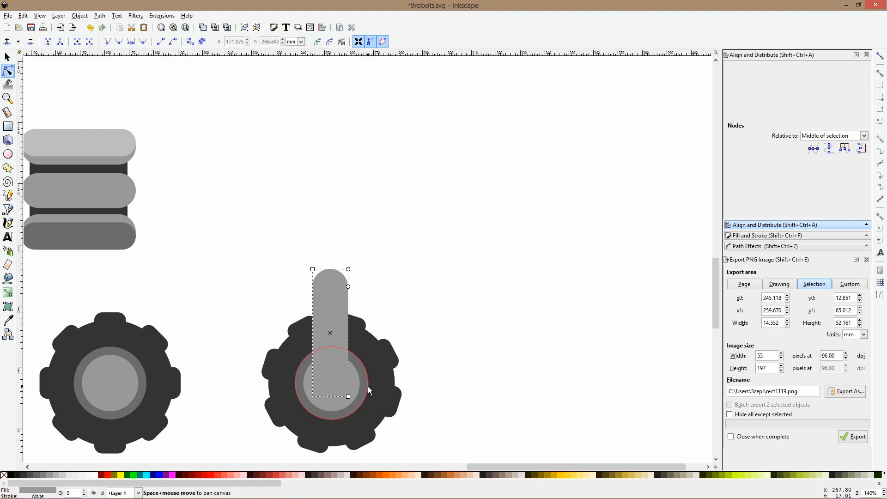
{"action": "key", "text": "s"}
{"action": "left_click", "coordinate": [354, 373], "text": "shift"}
{"action": "left_click", "coordinate": [813, 99]}
{"action": "left_click", "coordinate": [370, 311]}
Fill the hub circle inside the second wheel's group with the light gray #cccccc sampled from the jointed leg's joint
{"action": "left_click", "coordinate": [355, 386]}
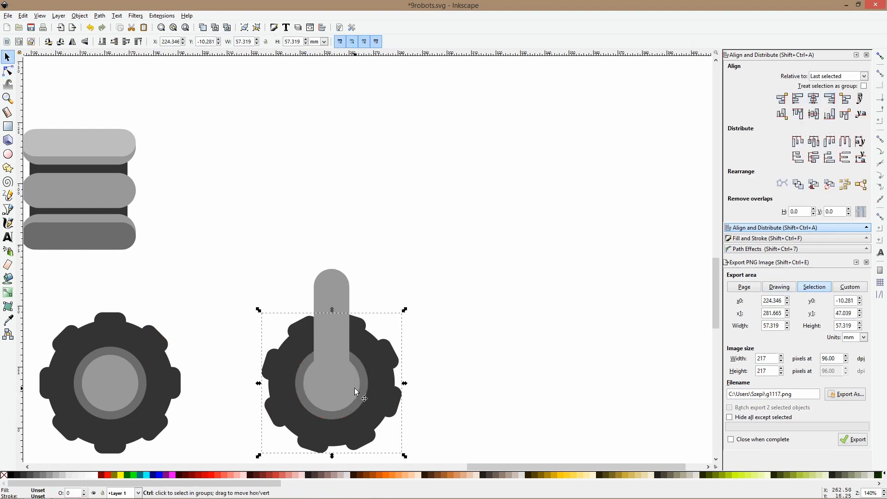
{"action": "left_click", "coordinate": [356, 390], "text": "ctrl"}
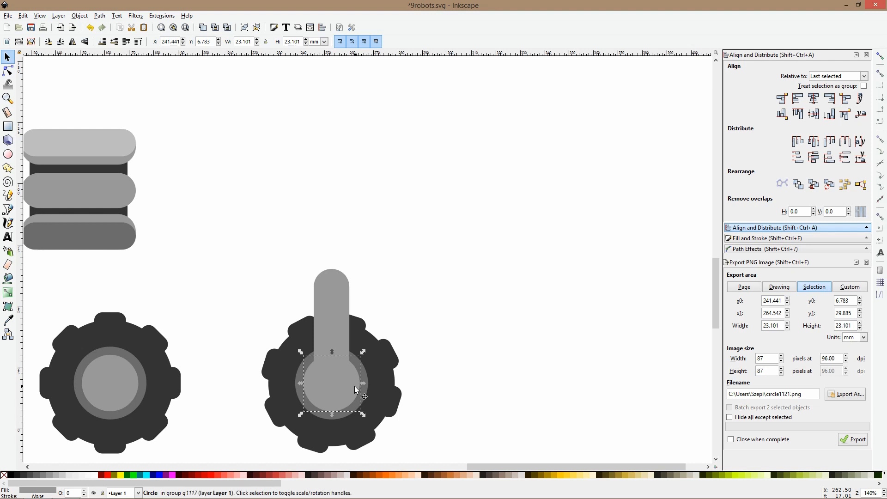
{"action": "left_click", "coordinate": [7, 320]}
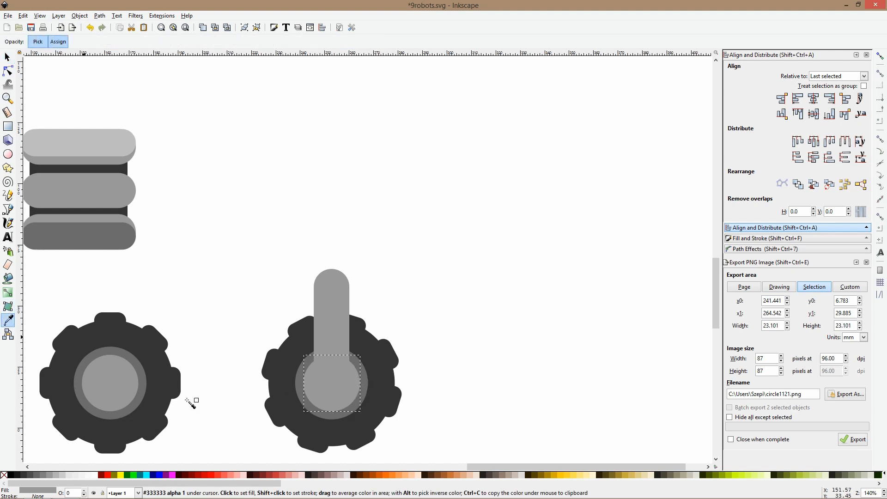
{"action": "scroll", "coordinate": [127, 253], "scroll_direction": "down", "scroll_amount": 3}
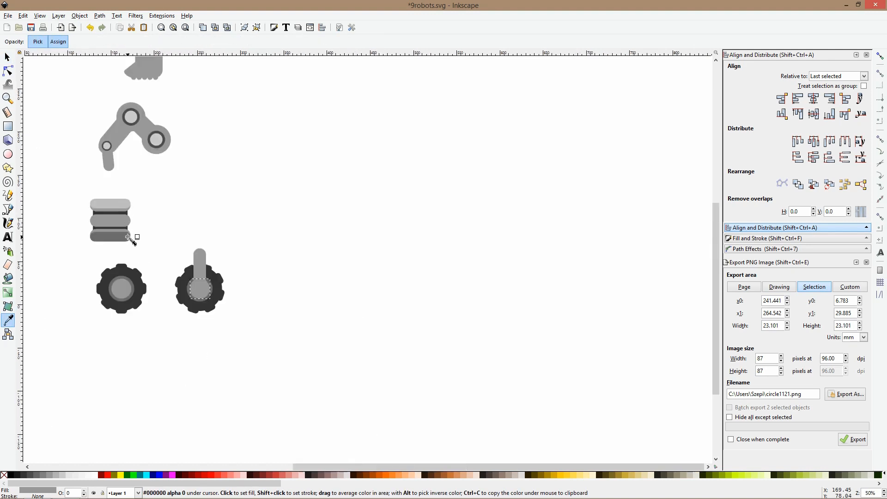
{"action": "left_click", "coordinate": [134, 118]}
{"action": "key", "text": "s"}
Fill the striped leg's top stripe with the light gray sampled from the second wheel's hub
{"action": "left_click", "coordinate": [127, 204], "text": "ctrl"}
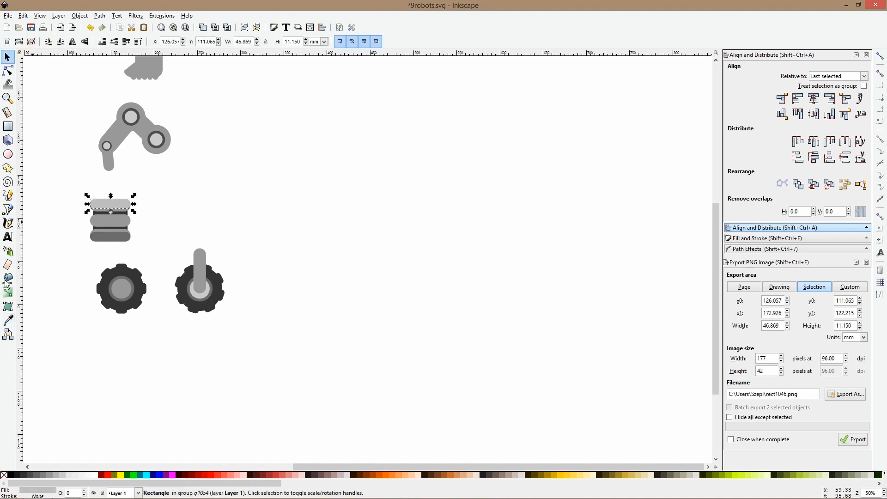
{"action": "left_click", "coordinate": [8, 321]}
{"action": "left_click", "coordinate": [201, 297]}
{"action": "key", "text": "s"}
Ungroup the second wheel into its separate teeth and circles
{"action": "scroll", "coordinate": [200, 297], "scroll_direction": "up", "scroll_amount": 5}
{"action": "left_click", "coordinate": [212, 317], "text": "ctrl"}
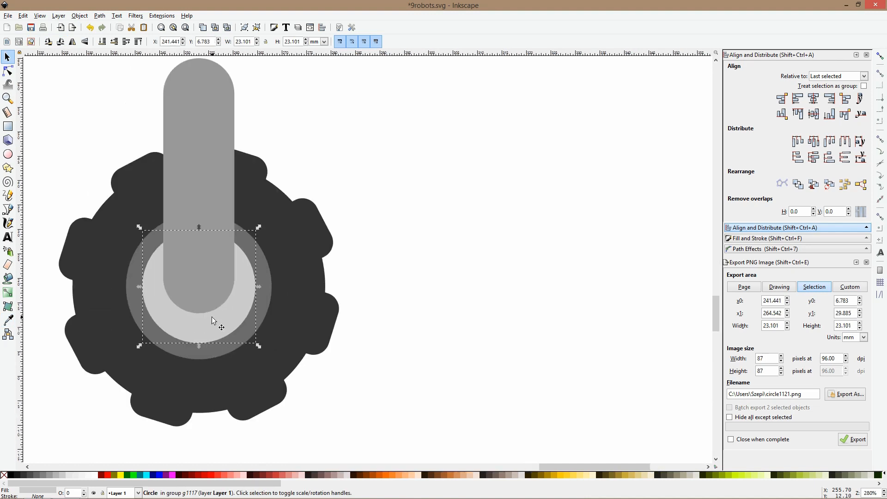
{"action": "key", "text": "ctrl+a"}
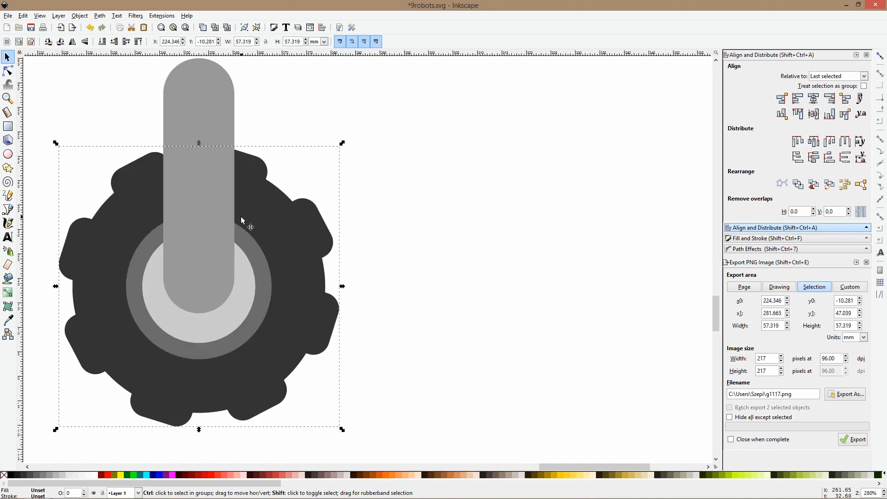
{"action": "left_click", "coordinate": [351, 192]}
Lower the bar behind the second wheel's light hub circle and shrink that circle about its center to half its size
{"action": "left_click", "coordinate": [226, 196]}
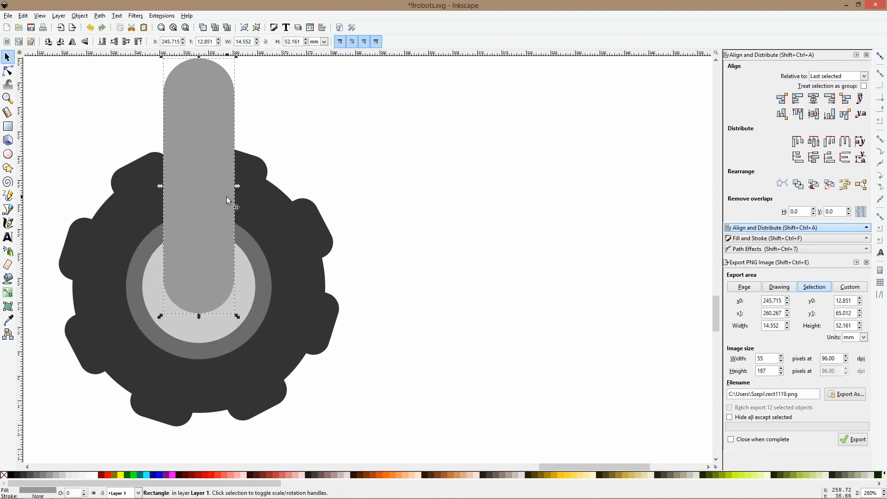
{"action": "key", "text": "Page_Down"}
{"action": "left_click", "coordinate": [226, 249]}
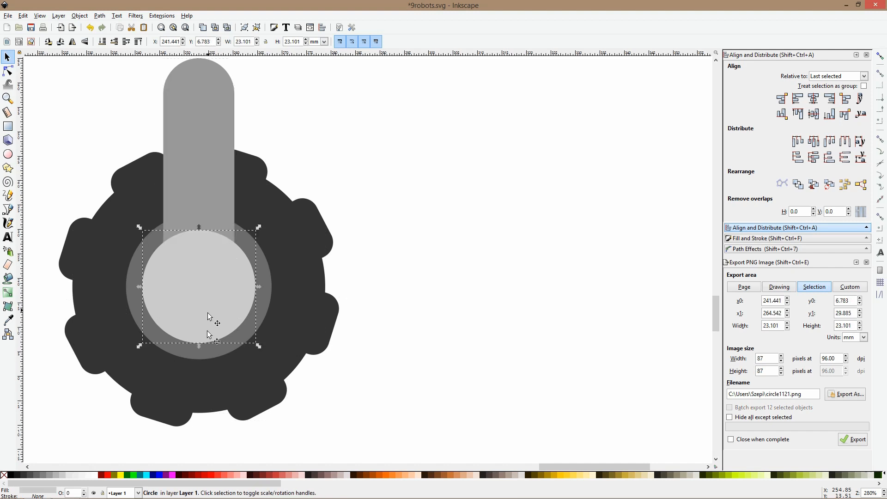
{"action": "left_click_drag", "start_coordinate": [199, 346], "coordinate": [195, 319]}
Fill the second wheel's middle hub circle with gray #6b6b6b and its outer hub circle with the bar's lighter gray
{"action": "left_click", "coordinate": [202, 217]}
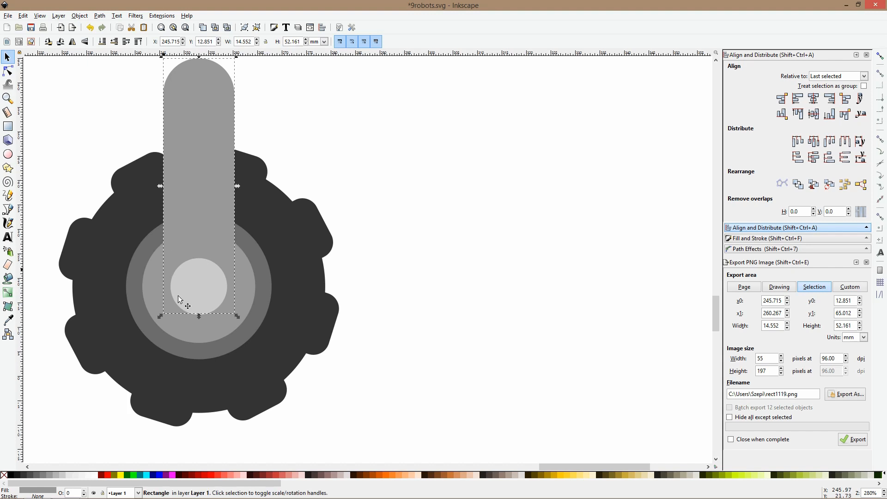
{"action": "left_click", "coordinate": [143, 285]}
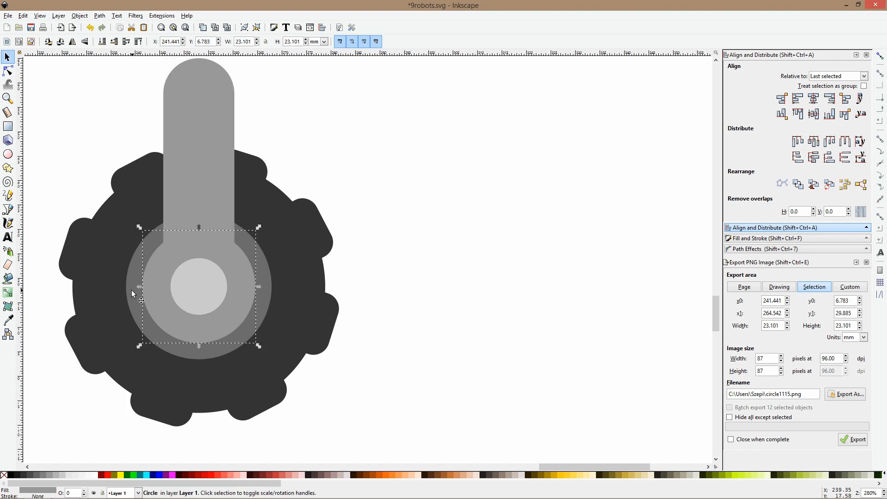
{"action": "left_click", "coordinate": [7, 319]}
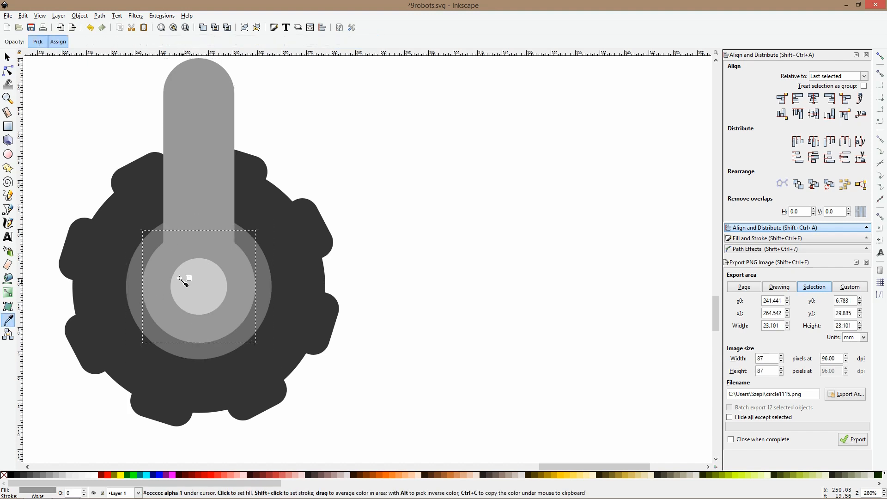
{"action": "left_click", "coordinate": [137, 279]}
{"action": "key", "text": "s"}
{"action": "left_click", "coordinate": [137, 279]}
{"action": "left_click", "coordinate": [7, 320]}
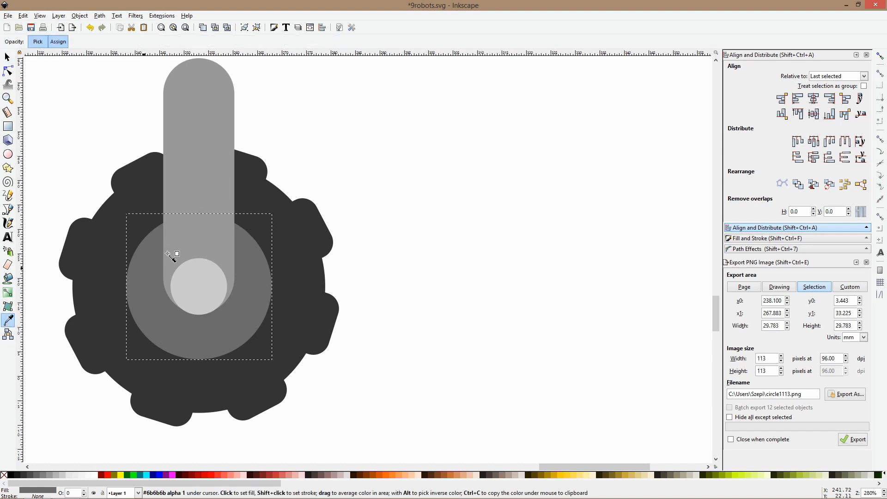
{"action": "left_click", "coordinate": [193, 198]}
Move the bar down by about 2.3 mm and shrink the light hub circle to about 9.5 mm across
{"action": "key", "text": "s"}
{"action": "left_click", "coordinate": [204, 180]}
{"action": "left_click_drag", "start_coordinate": [223, 155], "coordinate": [221, 169]}
{"action": "left_click", "coordinate": [222, 170]}
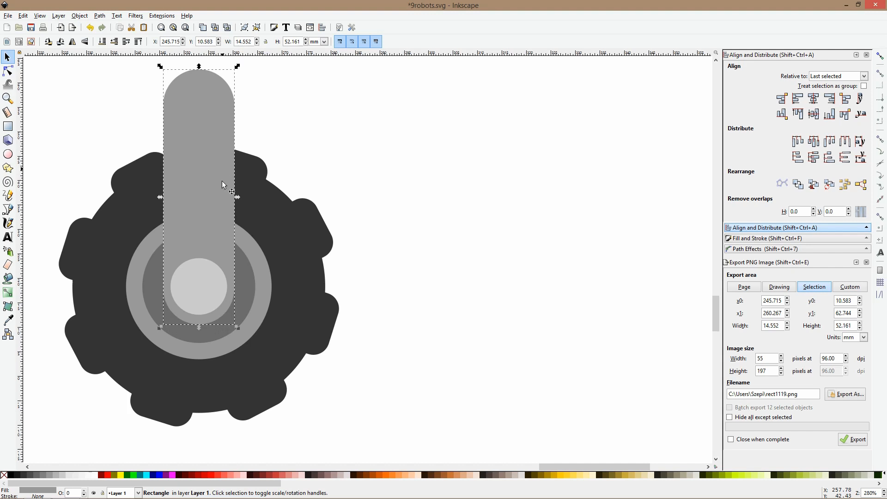
{"action": "left_click", "coordinate": [204, 288]}
{"action": "left_click", "coordinate": [231, 251]}
{"action": "scroll", "coordinate": [231, 251], "scroll_direction": "down", "scroll_amount": 4}
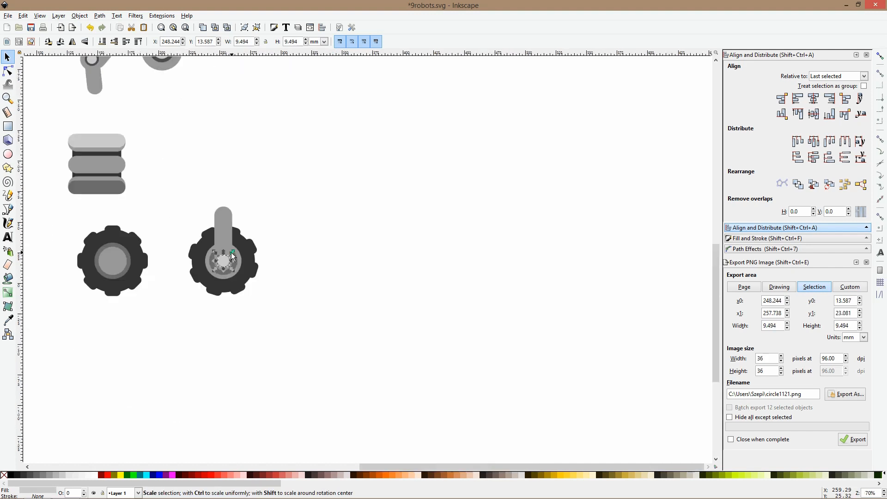
Stretch the bar over the second wheel upward to a height of about 64.6 mm
{"action": "left_click", "coordinate": [273, 187]}
{"action": "scroll", "coordinate": [284, 178], "scroll_direction": "down", "scroll_amount": 3}
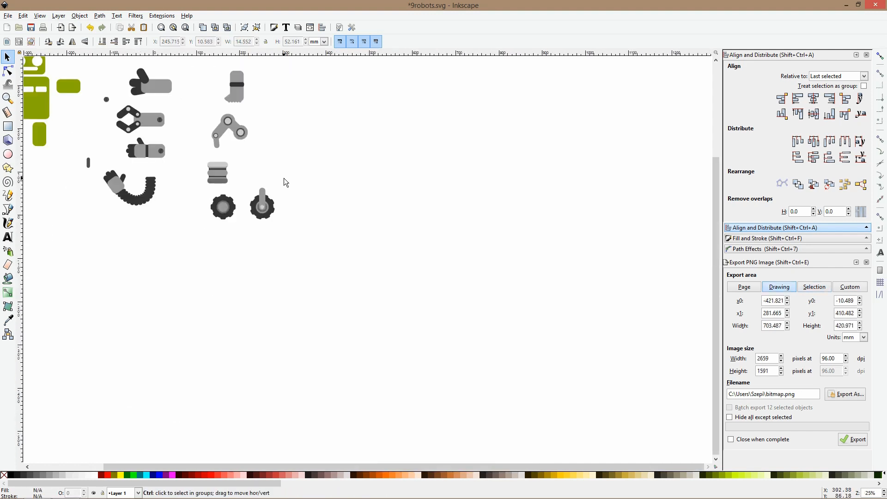
{"action": "scroll", "coordinate": [266, 192], "scroll_direction": "up", "scroll_amount": 3}
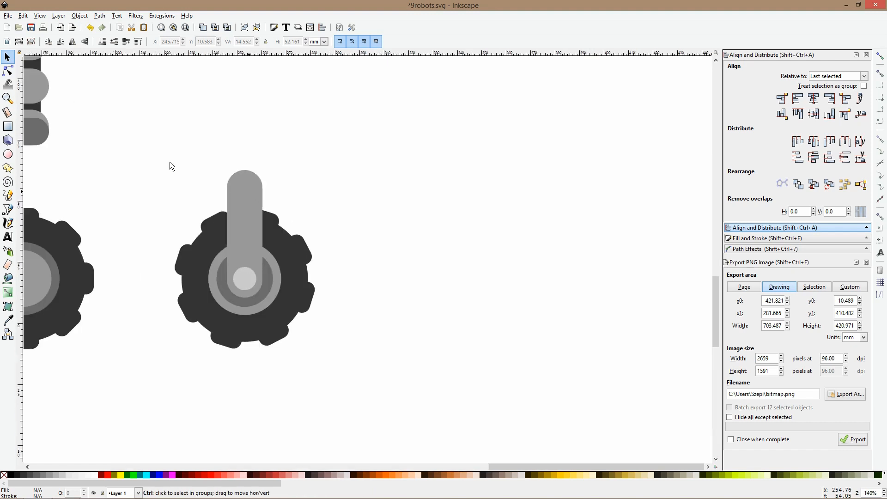
{"action": "left_click", "coordinate": [10, 71]}
{"action": "left_click", "coordinate": [230, 184]}
{"action": "left_click_drag", "start_coordinate": [227, 170], "coordinate": [227, 140]}
{"action": "key", "text": "s"}
{"action": "scroll", "coordinate": [226, 140], "scroll_direction": "down", "scroll_amount": 6}
{"action": "left_click", "coordinate": [246, 124]}
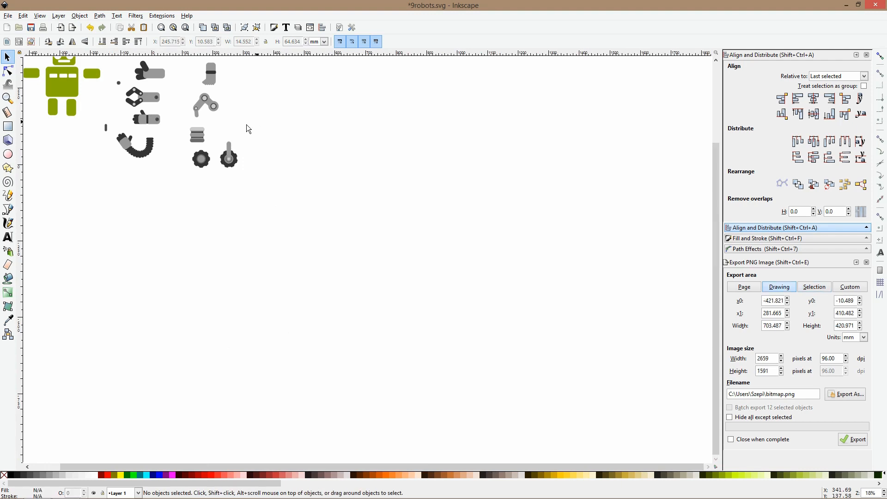
Look over the hand, arm, leg and wheel variants beside the green robot
{"action": "scroll", "coordinate": [234, 123], "scroll_direction": "up", "scroll_amount": 3}
{"action": "scroll", "coordinate": [216, 150], "scroll_direction": "up", "scroll_amount": 5}
{"action": "scroll", "coordinate": [192, 198], "scroll_direction": "up", "scroll_amount": 5}
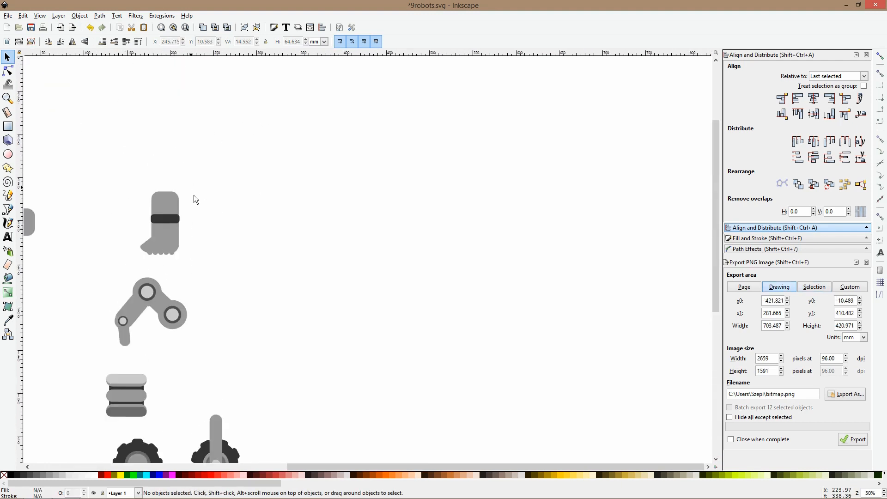
{"action": "scroll", "coordinate": [232, 344], "scroll_direction": "down", "scroll_amount": 3}
{"action": "scroll", "coordinate": [244, 326], "scroll_direction": "down", "scroll_amount": 3}
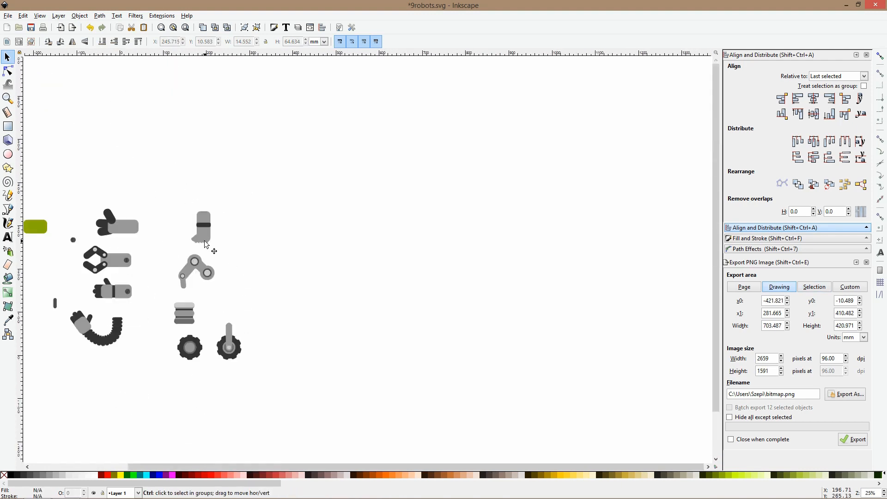
{"action": "scroll", "coordinate": [182, 210], "scroll_direction": "up", "scroll_amount": 2}
{"action": "scroll", "coordinate": [193, 250], "scroll_direction": "down", "scroll_amount": 2}
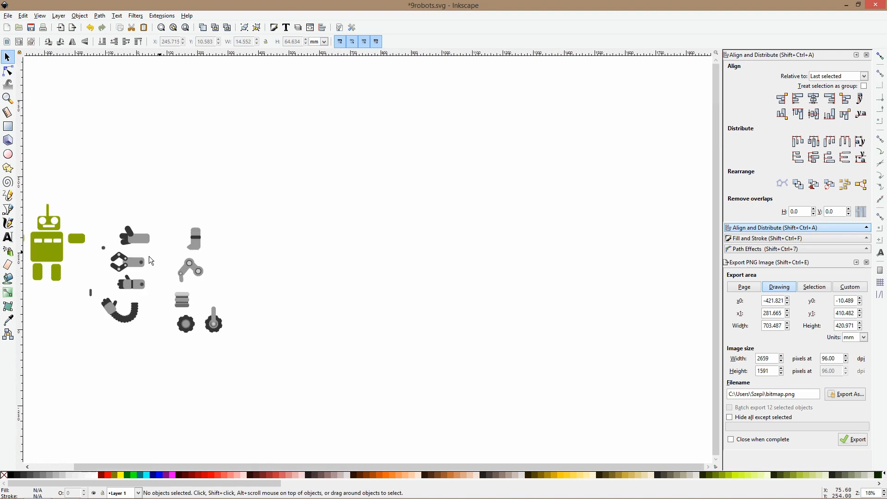
{"action": "scroll", "coordinate": [141, 287], "scroll_direction": "up", "scroll_amount": 2}
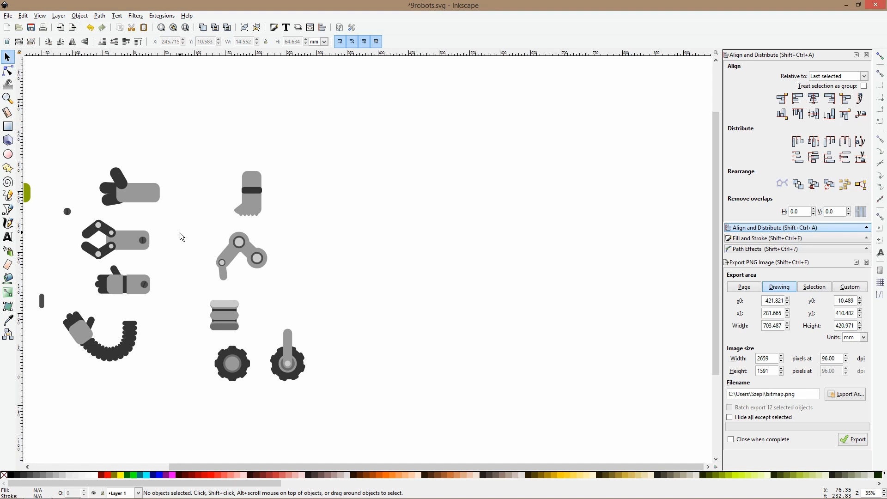
{"action": "scroll", "coordinate": [182, 237], "scroll_direction": "down", "scroll_amount": 1}
Move the plain toothed wheel to the empty area below the arms and shift the striped leg up and right beneath the jointed leg
{"action": "left_click_drag", "start_coordinate": [226, 332], "coordinate": [75, 360]}
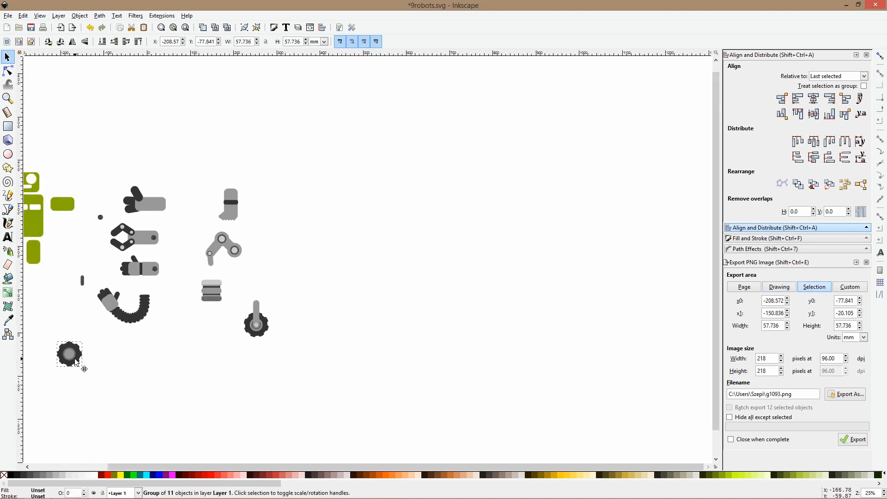
{"action": "left_click_drag", "start_coordinate": [208, 298], "coordinate": [233, 290]}
Group the jointed leg's parts and the footed leg's parts, shifting the jointed leg slightly right
{"action": "left_click", "coordinate": [232, 245]}
{"action": "left_click_drag", "start_coordinate": [271, 221], "coordinate": [230, 252]}
{"action": "key", "text": "ctrl+g"}
{"action": "left_click_drag", "start_coordinate": [258, 173], "coordinate": [207, 232]}
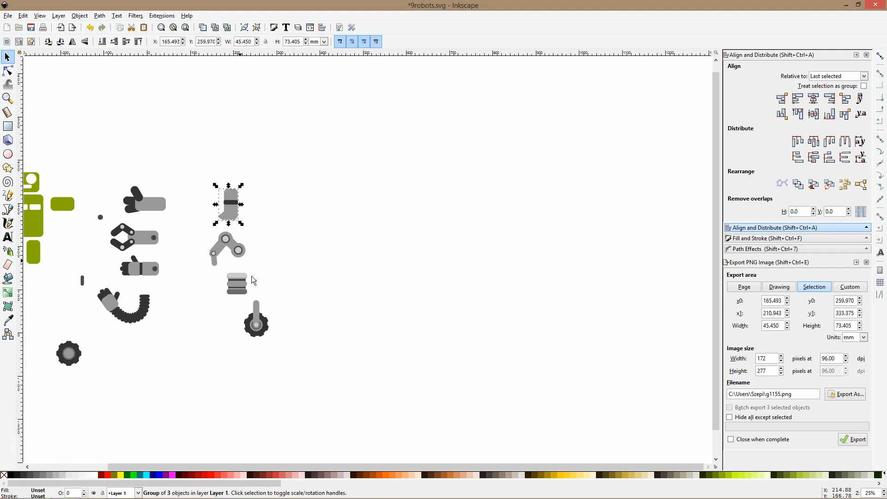
Group the second wheel with its strut and move it left below the striped leg
{"action": "left_click", "coordinate": [257, 319]}
{"action": "left_click_drag", "start_coordinate": [276, 350], "coordinate": [236, 288]}
{"action": "key", "text": "ctrl+g"}
{"action": "left_click_drag", "start_coordinate": [248, 323], "coordinate": [230, 325]}
{"action": "left_click", "coordinate": [253, 233]}
{"action": "scroll", "coordinate": [253, 233], "scroll_direction": "down", "scroll_amount": 2}
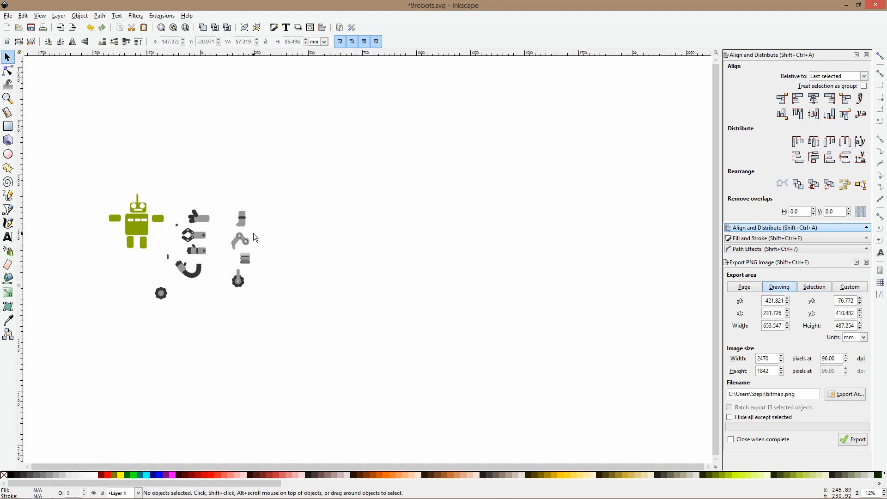
{"action": "scroll", "coordinate": [193, 235], "scroll_direction": "up", "scroll_amount": 1}
{"action": "left_click_drag", "start_coordinate": [259, 221], "coordinate": [302, 307]}
{"action": "key", "text": "ctrl+z"}
{"action": "scroll", "coordinate": [275, 269], "scroll_direction": "up", "scroll_amount": 2}
{"action": "scroll", "coordinate": [274, 249], "scroll_direction": "down", "scroll_amount": 1}
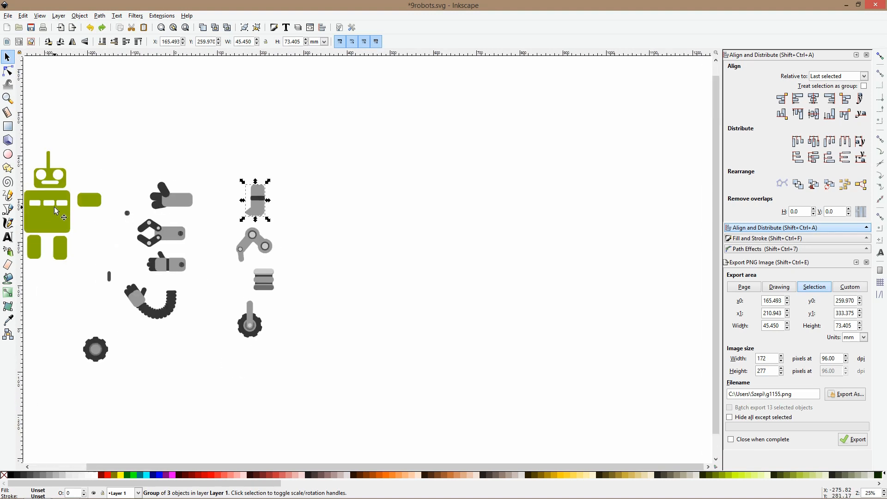
Draw a gray rounded rectangle in the empty area beside the leg variants and resize it to about 84 by 68 mm
{"action": "left_click", "coordinate": [8, 126]}
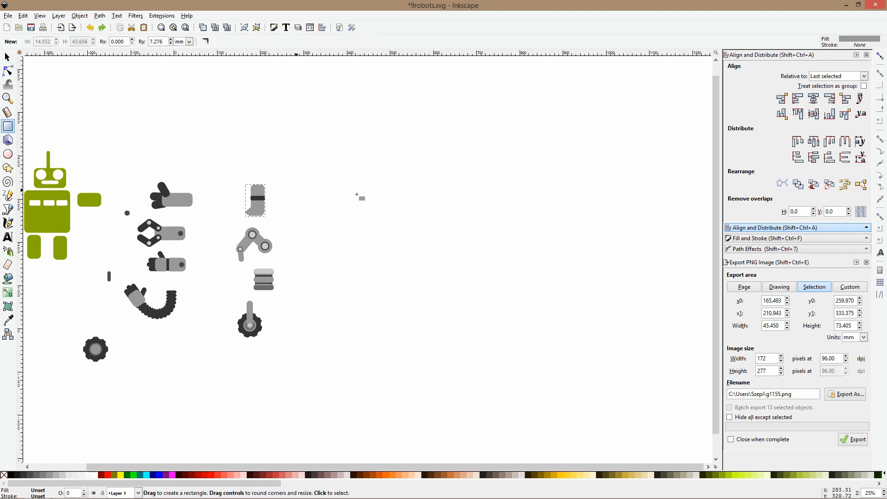
{"action": "left_click_drag", "start_coordinate": [336, 173], "coordinate": [373, 199]}
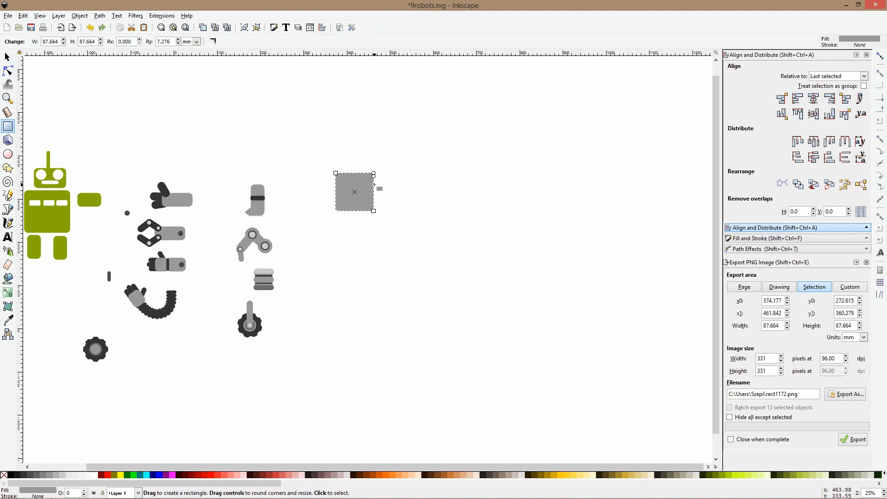
{"action": "key", "text": "s"}
{"action": "scroll", "coordinate": [370, 187], "scroll_direction": "up", "scroll_amount": 3}
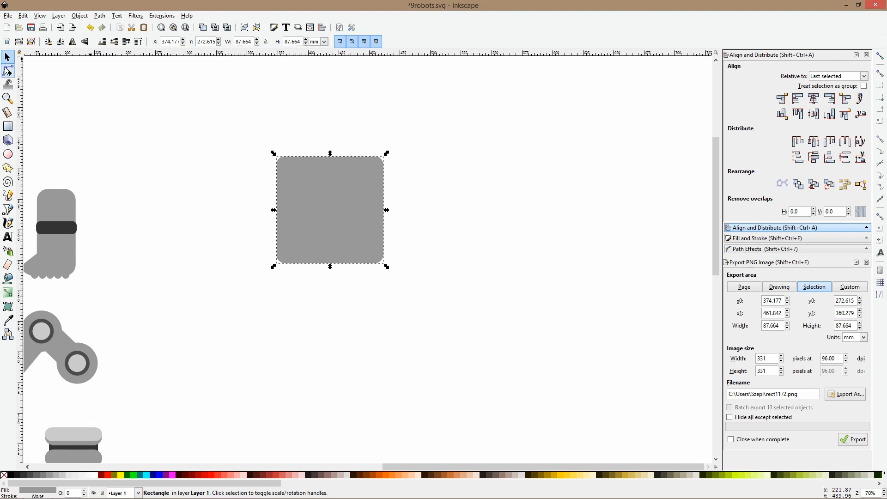
{"action": "left_click", "coordinate": [8, 71]}
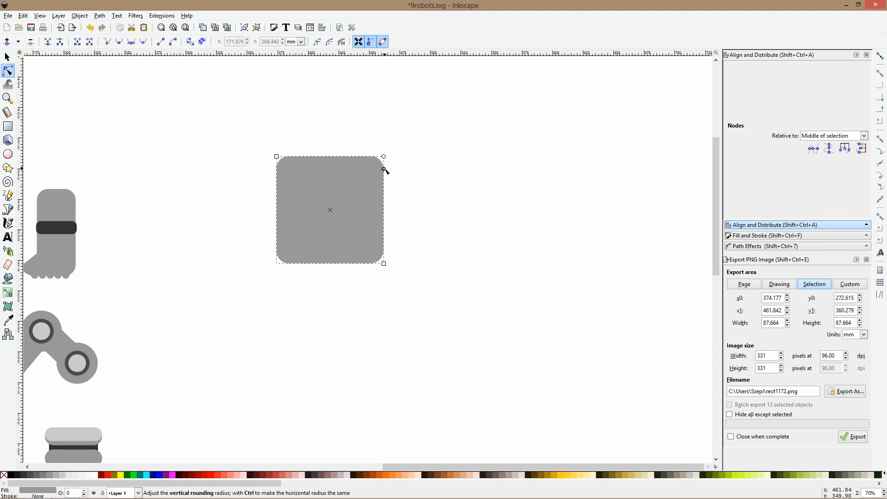
{"action": "left_click_drag", "start_coordinate": [384, 265], "coordinate": [379, 240]}
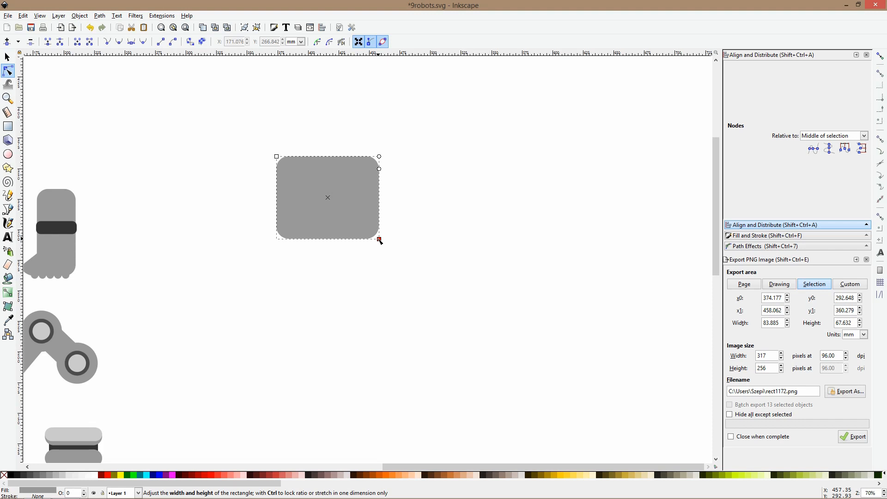
Move the gray rounded rectangle closer to the leg variants and slightly downward
{"action": "scroll", "coordinate": [379, 240], "scroll_direction": "down", "scroll_amount": 2}
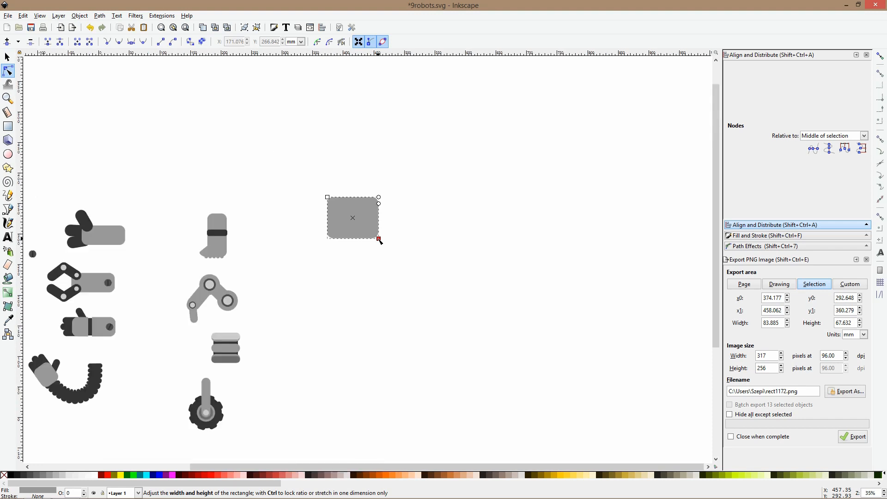
{"action": "key", "text": "s"}
{"action": "left_click_drag", "start_coordinate": [370, 230], "coordinate": [334, 243]}
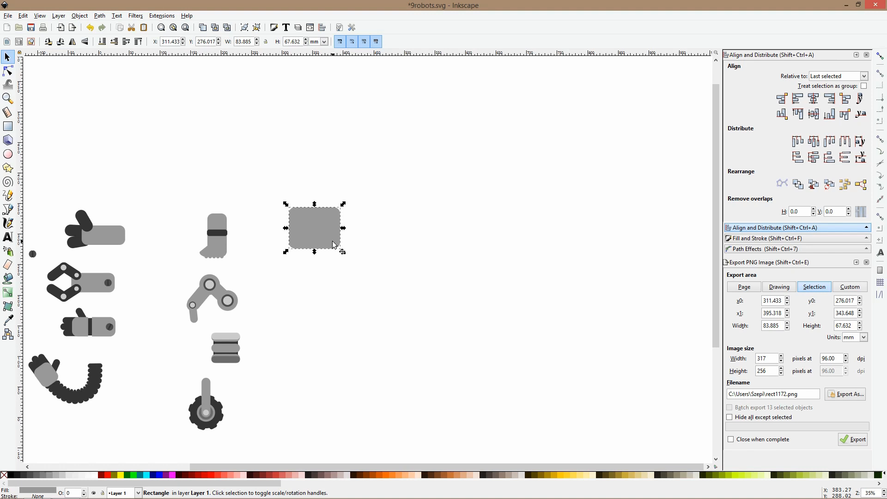
{"action": "left_click_drag", "start_coordinate": [335, 245], "coordinate": [351, 243]}
{"action": "scroll", "coordinate": [335, 241], "scroll_direction": "down", "scroll_amount": 2}
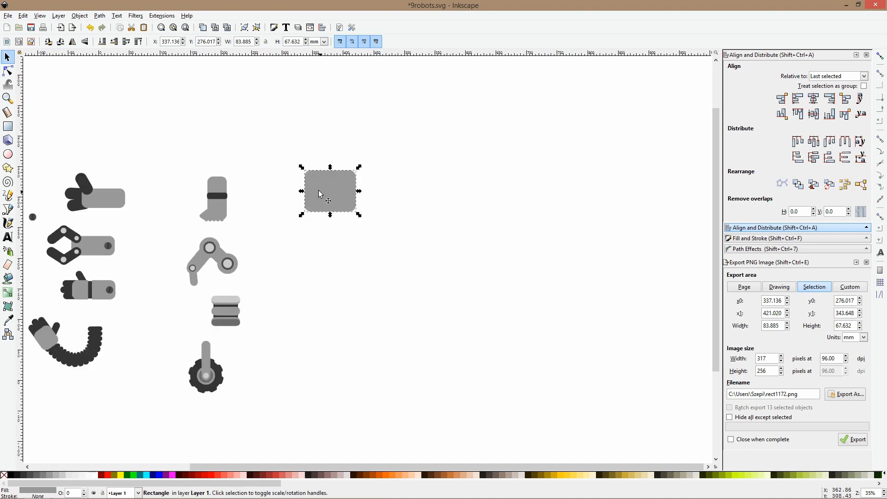
Draw a gray circle about 55 mm in diameter below the rounded rectangle
{"action": "scroll", "coordinate": [319, 193], "scroll_direction": "up", "scroll_amount": 1}
{"action": "scroll", "coordinate": [319, 193], "scroll_direction": "up", "scroll_amount": 2}
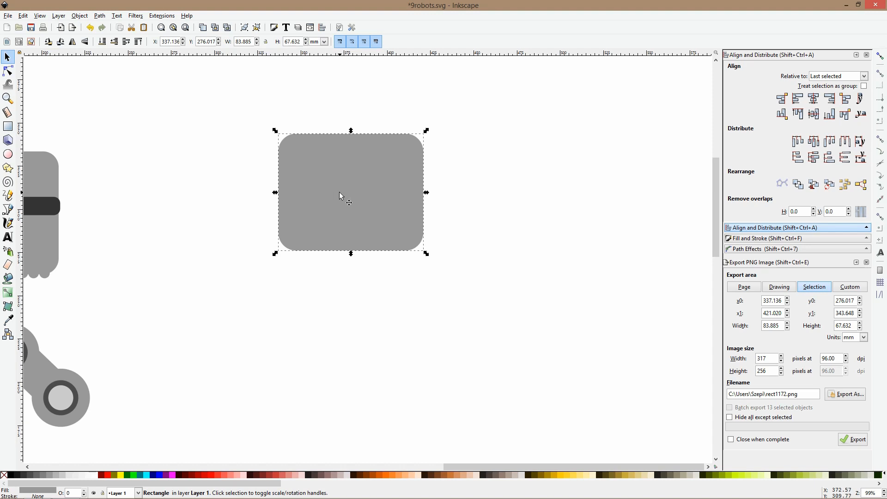
{"action": "left_click", "coordinate": [8, 154]}
{"action": "scroll", "coordinate": [297, 208], "scroll_direction": "down", "scroll_amount": 8}
{"action": "left_click_drag", "start_coordinate": [297, 188], "coordinate": [414, 282]}
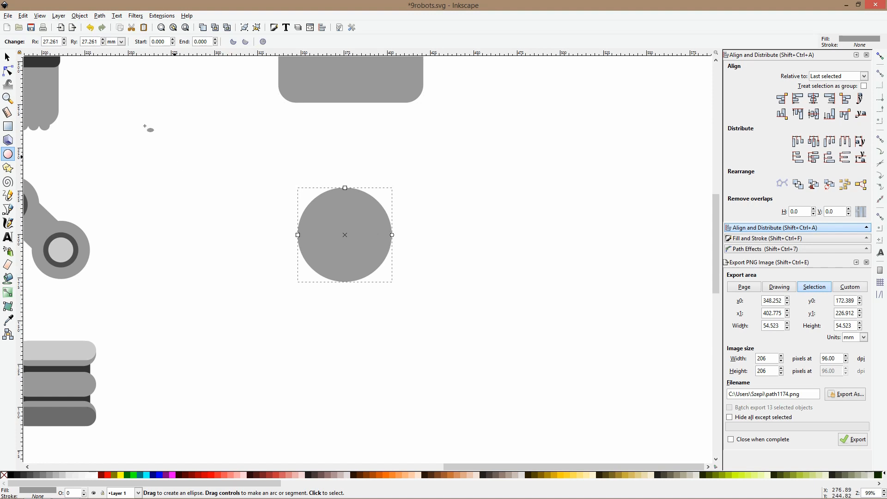
{"action": "left_click", "coordinate": [8, 71]}
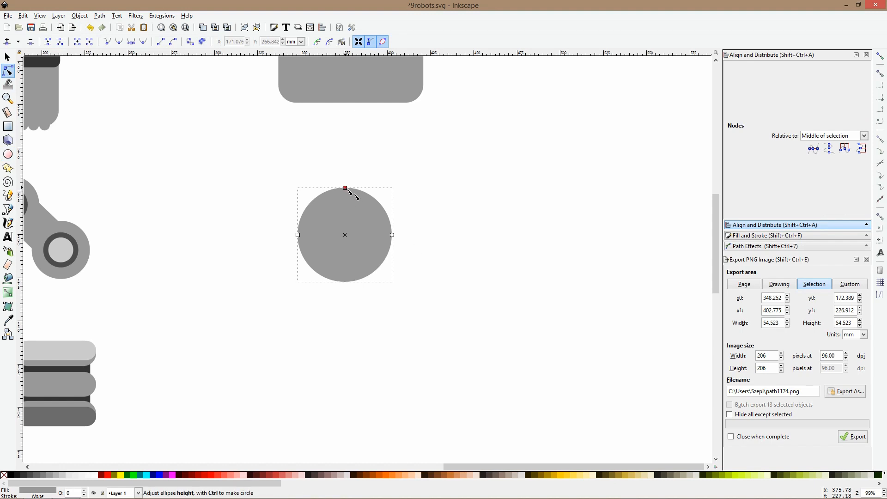
{"action": "scroll", "coordinate": [347, 189], "scroll_direction": "down", "scroll_amount": 3}
{"action": "left_click_drag", "start_coordinate": [353, 187], "coordinate": [353, 182]}
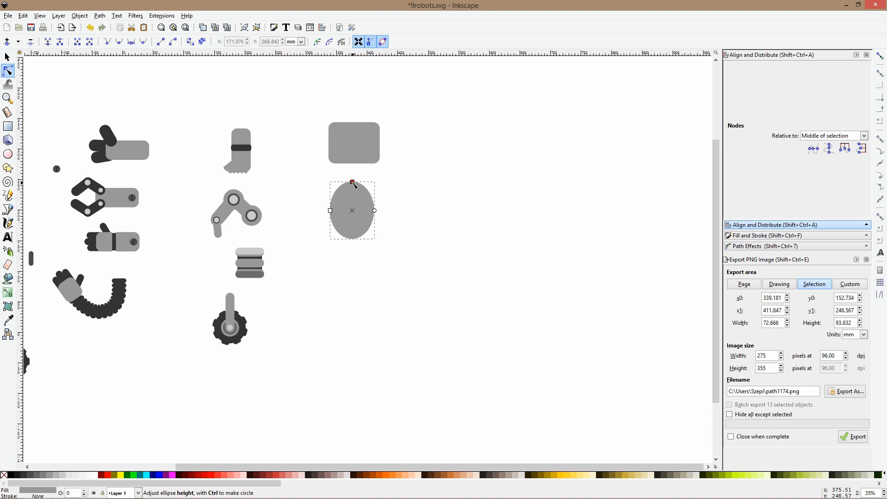
{"action": "key", "text": "ctrl+z"}
{"action": "key", "text": "s"}
{"action": "left_click", "coordinate": [419, 179]}
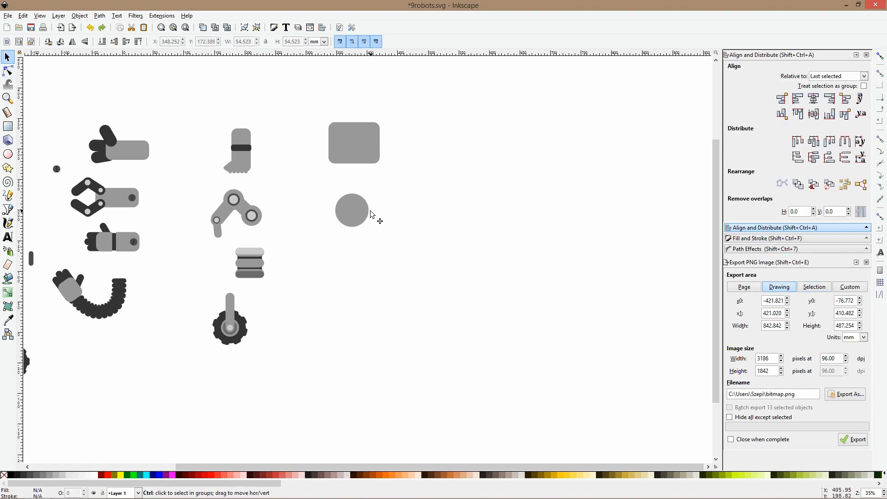
Enlarge the gray circle below the rounded rectangle proportionally to about 76 mm in diameter
{"action": "scroll", "coordinate": [369, 211], "scroll_direction": "down", "scroll_amount": 2}
{"action": "scroll", "coordinate": [367, 209], "scroll_direction": "up", "scroll_amount": 2}
{"action": "left_click", "coordinate": [365, 151]}
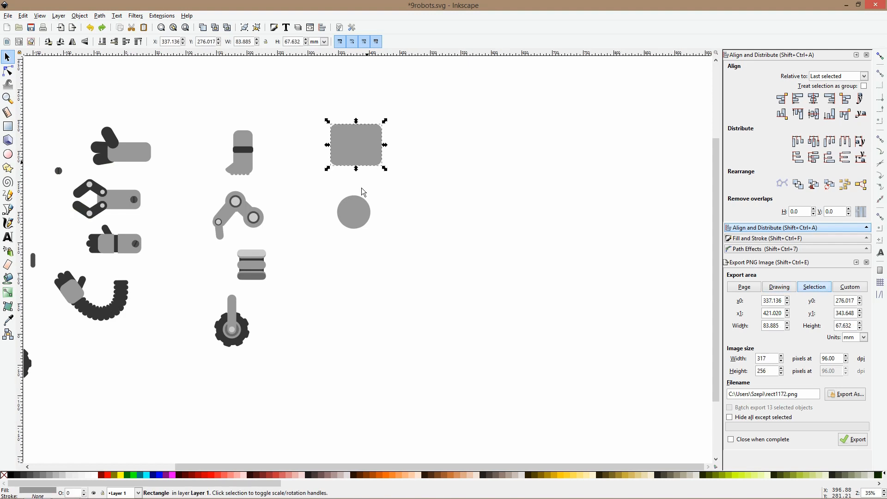
{"action": "left_click", "coordinate": [358, 205]}
{"action": "left_click_drag", "start_coordinate": [356, 196], "coordinate": [355, 182]}
{"action": "left_click", "coordinate": [462, 172]}
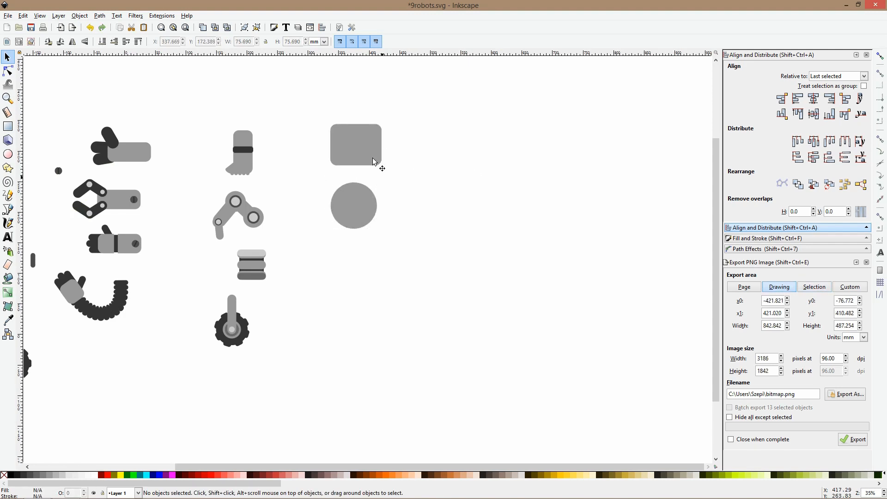
{"action": "left_click", "coordinate": [358, 203]}
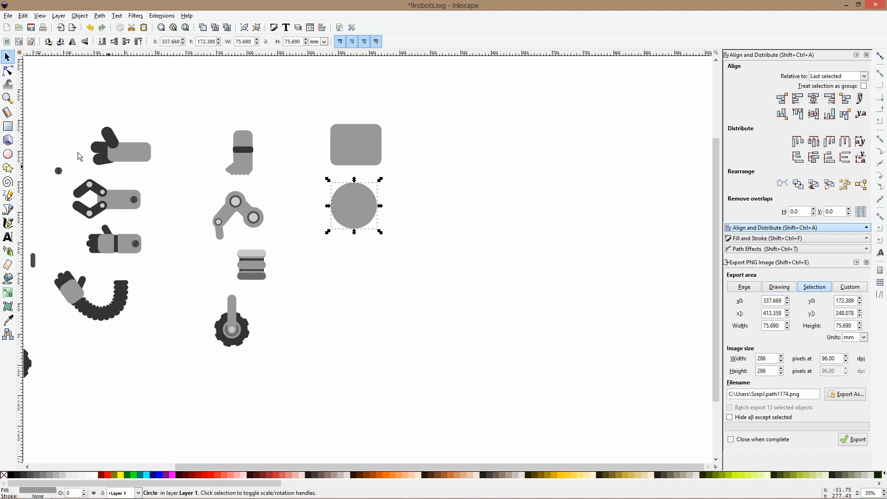
Draw a narrow upright gray rounded rectangle about 31 by 76 mm below the circle
{"action": "left_click", "coordinate": [8, 126]}
{"action": "mouse_move", "coordinate": [342, 245]}
{"action": "left_mouse_down"}
{"action": "mouse_move", "coordinate": [362, 305]}
{"action": "mouse_move", "coordinate": [364, 292]}
{"action": "left_mouse_up"}
{"action": "key", "text": "s"}
{"action": "left_click", "coordinate": [389, 262]}
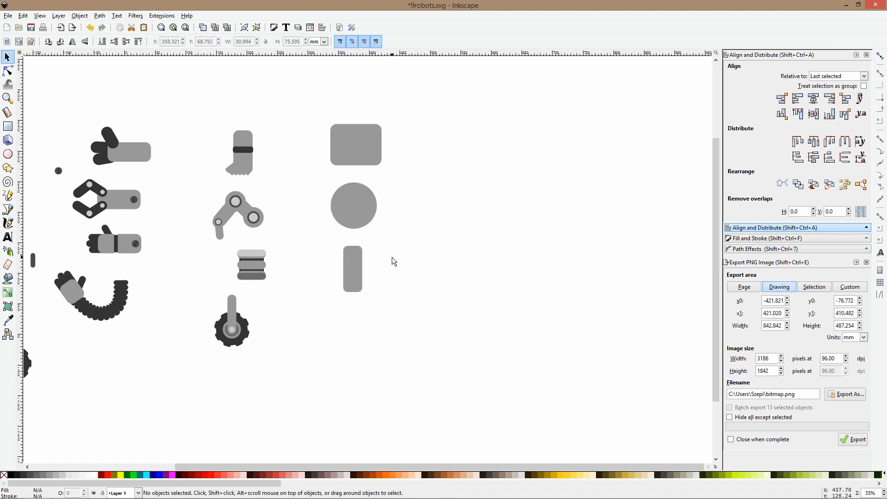
{"action": "scroll", "coordinate": [391, 262], "scroll_direction": "down", "scroll_amount": 3}
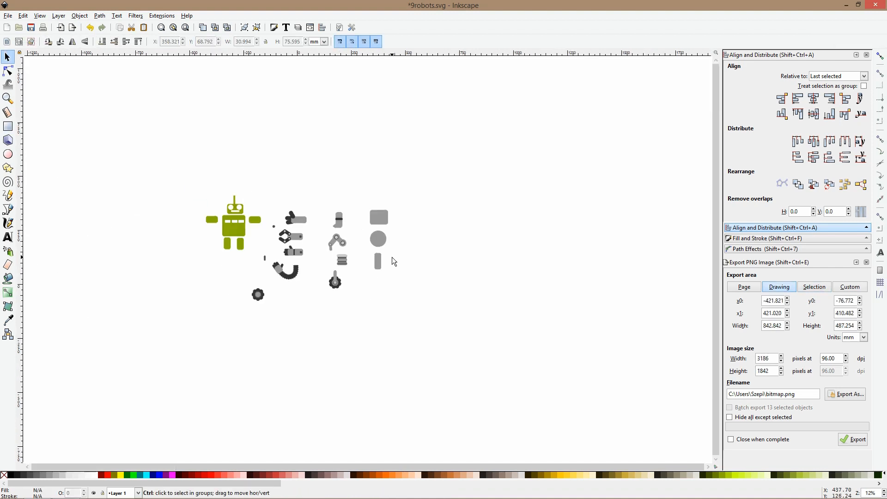
{"action": "scroll", "coordinate": [393, 252], "scroll_direction": "up", "scroll_amount": 3}
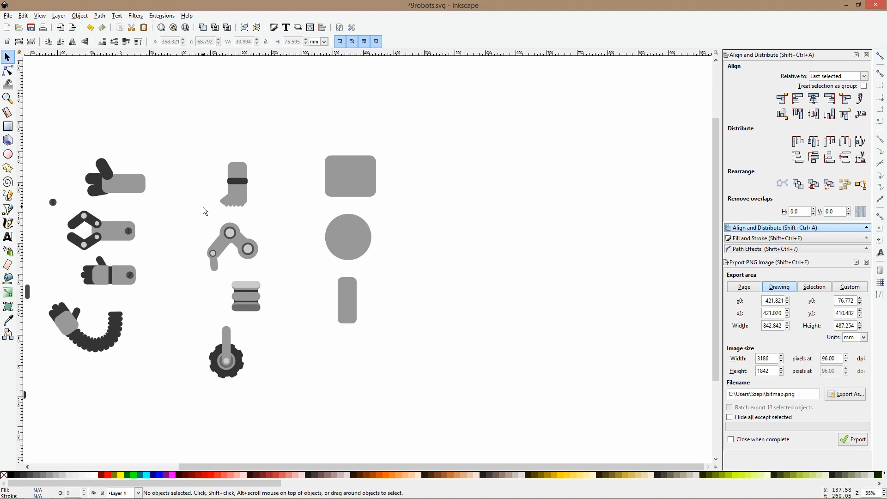
Draw a second gray rounded rectangle about 81 by 53 mm to the right of the first one
{"action": "left_click", "coordinate": [8, 126]}
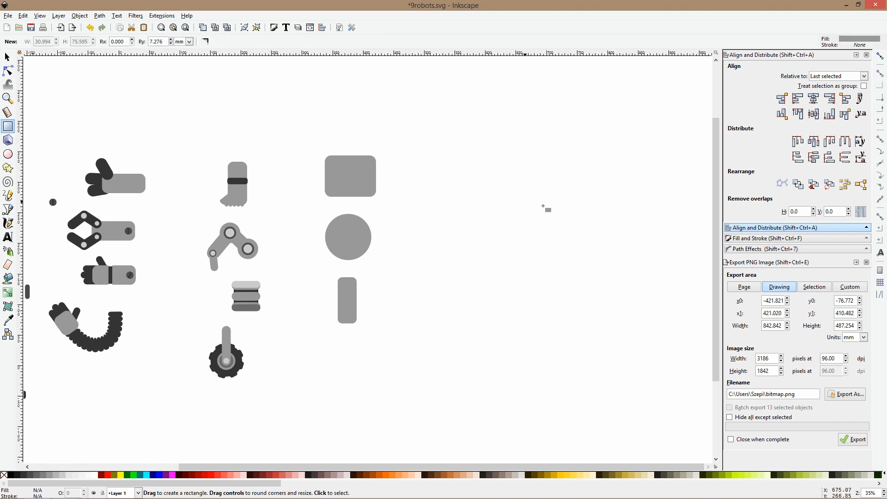
{"action": "scroll", "coordinate": [512, 170], "scroll_direction": "up", "scroll_amount": 2, "text": "ctrl"}
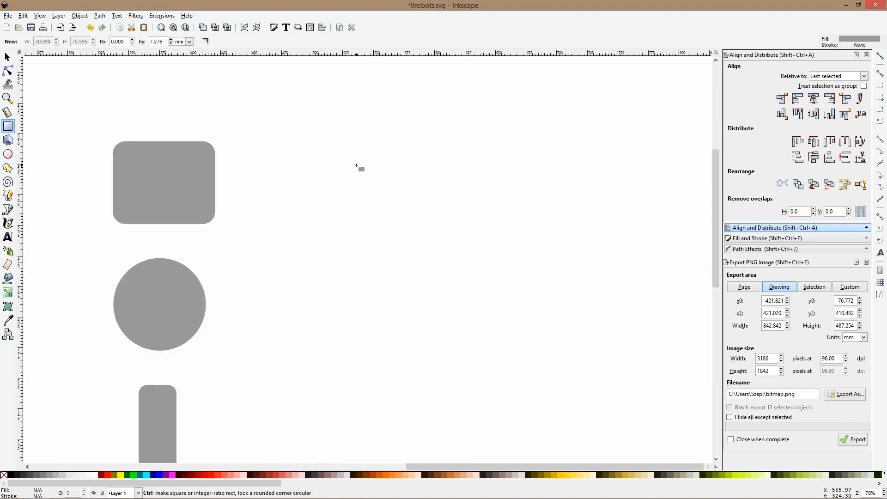
{"action": "left_click_drag", "start_coordinate": [347, 153], "coordinate": [447, 217]}
{"action": "key", "text": "s"}
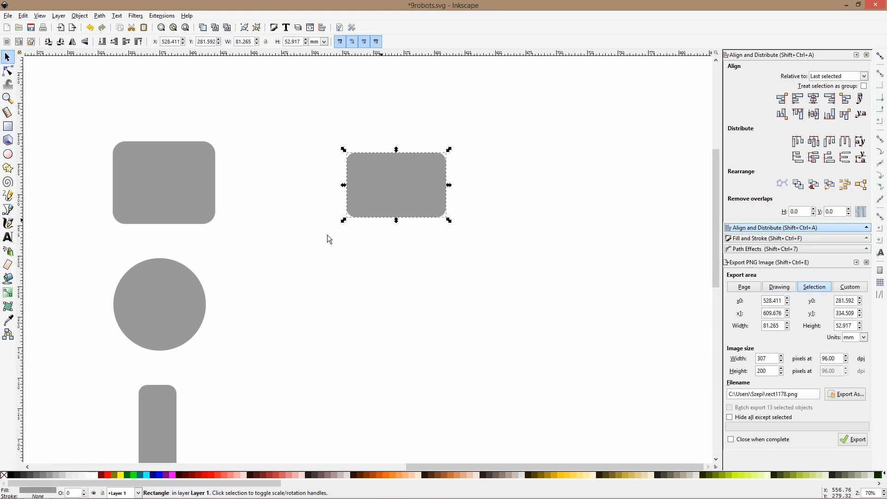
Duplicate the circle and the narrow rounded rectangle and place the copies in a second column below the new rectangle
{"action": "left_click", "coordinate": [204, 301]}
{"action": "key", "text": "ctrl+d"}
{"action": "left_click_drag", "start_coordinate": [204, 303], "coordinate": [428, 317]}
{"action": "scroll", "coordinate": [394, 263], "scroll_direction": "down", "scroll_amount": 6}
{"action": "left_click", "coordinate": [169, 292]}
{"action": "key", "text": "ctrl+d"}
{"action": "left_click_drag", "start_coordinate": [164, 293], "coordinate": [397, 301]}
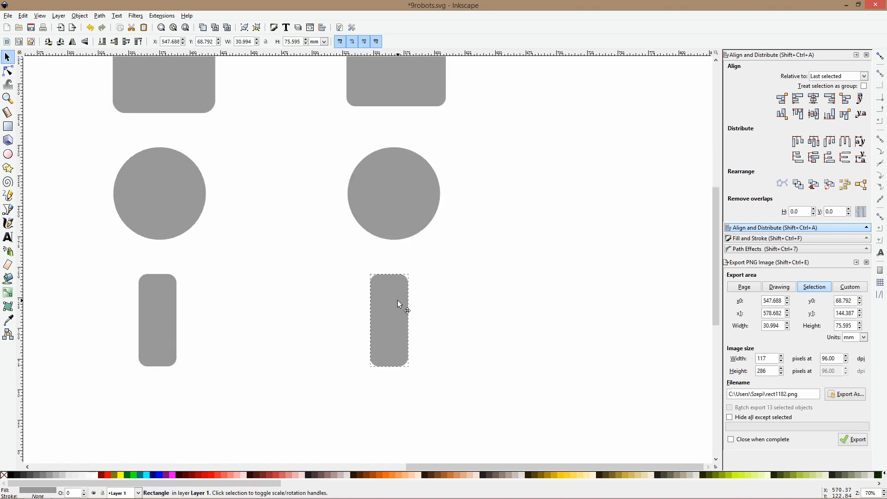
{"action": "left_click", "coordinate": [430, 293]}
Fully round the ends of the copied narrow rectangle and shift it slightly right under its circle
{"action": "left_click", "coordinate": [8, 70]}
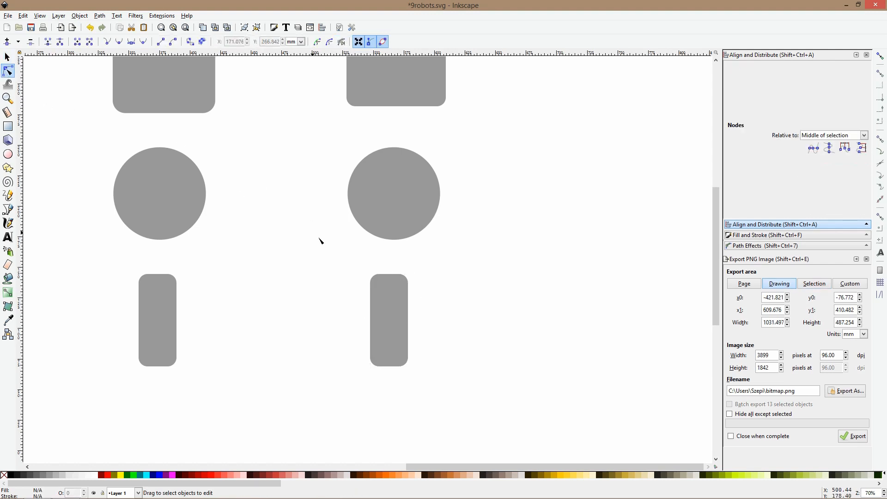
{"action": "left_click", "coordinate": [397, 293]}
{"action": "left_click_drag", "start_coordinate": [408, 278], "coordinate": [406, 356]}
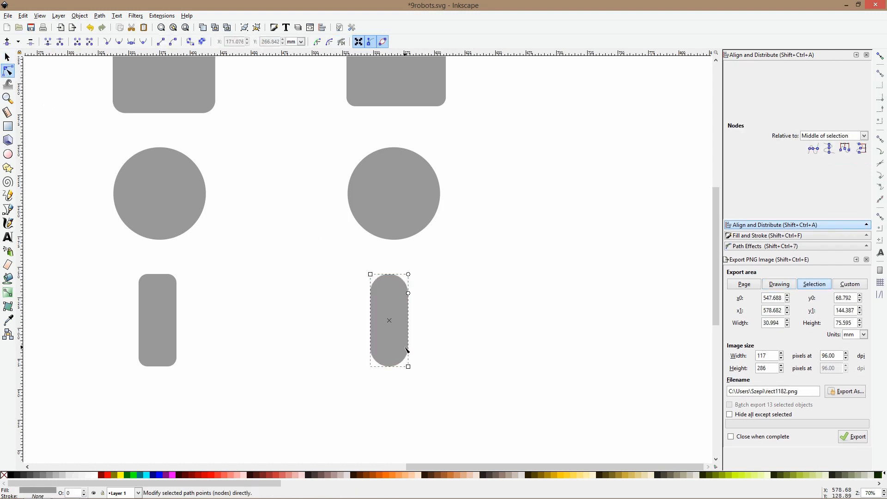
{"action": "key", "text": "s"}
{"action": "left_click", "coordinate": [430, 333]}
{"action": "left_click_drag", "start_coordinate": [406, 307], "coordinate": [413, 309]}
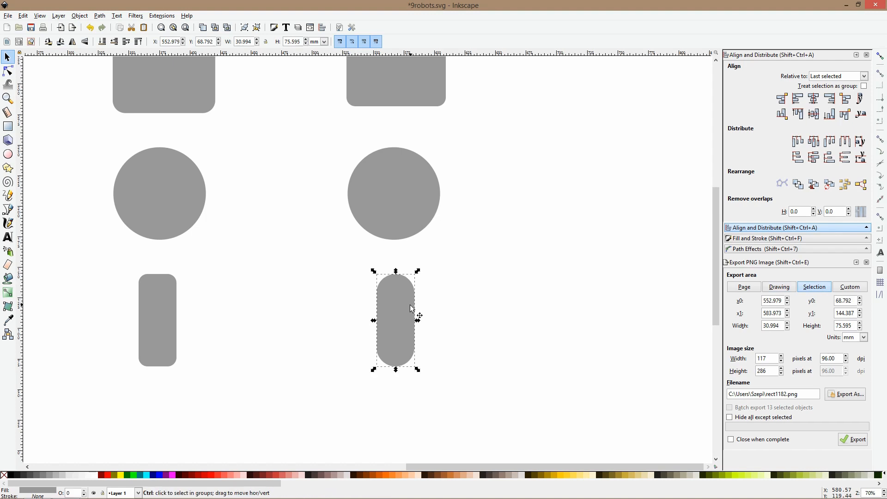
Delete the original narrow rectangle and put a duplicate of the fully rounded one in its place
{"action": "left_click", "coordinate": [157, 303]}
{"action": "key", "text": "Delete"}
{"action": "left_click", "coordinate": [386, 314]}
{"action": "key", "text": "ctrl+d"}
{"action": "left_click_drag", "start_coordinate": [396, 317], "coordinate": [147, 302]}
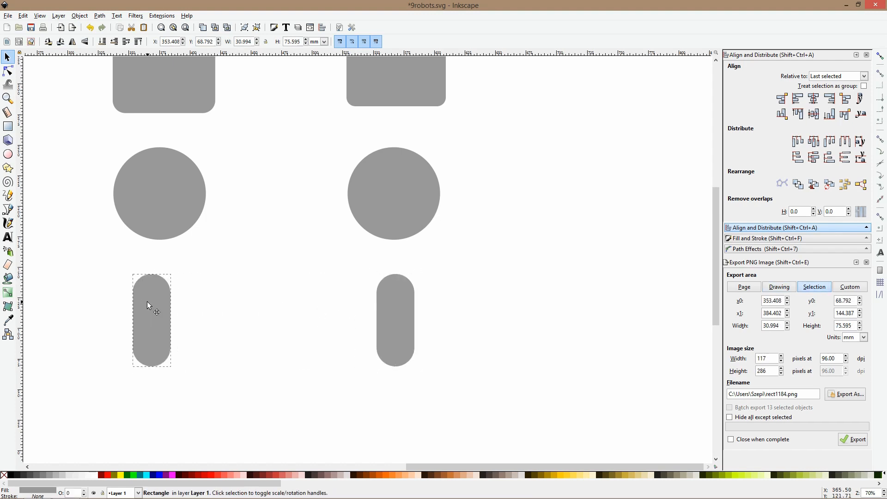
{"action": "left_click", "coordinate": [311, 288]}
Select the three shapes of the second column and scale them down together to about 70 by 228 mm
{"action": "scroll", "coordinate": [312, 287], "scroll_direction": "down", "scroll_amount": 3}
{"action": "left_click_drag", "start_coordinate": [315, 158], "coordinate": [392, 337]}
{"action": "left_click", "coordinate": [366, 184]}
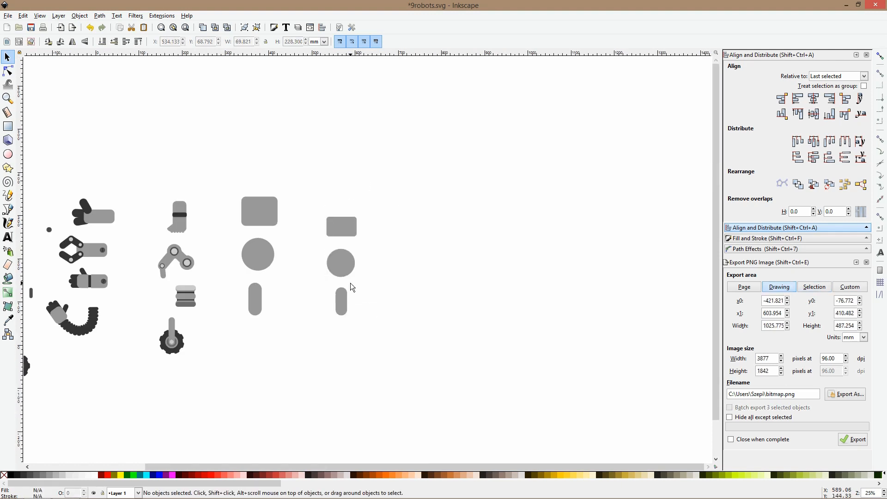
{"action": "scroll", "coordinate": [376, 251], "scroll_direction": "down", "scroll_amount": 1}
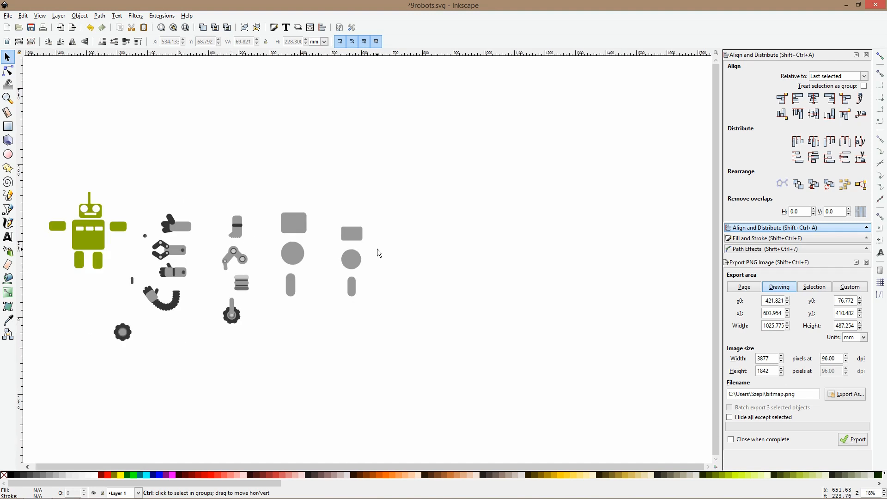
Delete the green robot and move the loose small dot, bar and plain wheel into the area it occupied
{"action": "left_click_drag", "start_coordinate": [135, 164], "coordinate": [44, 293]}
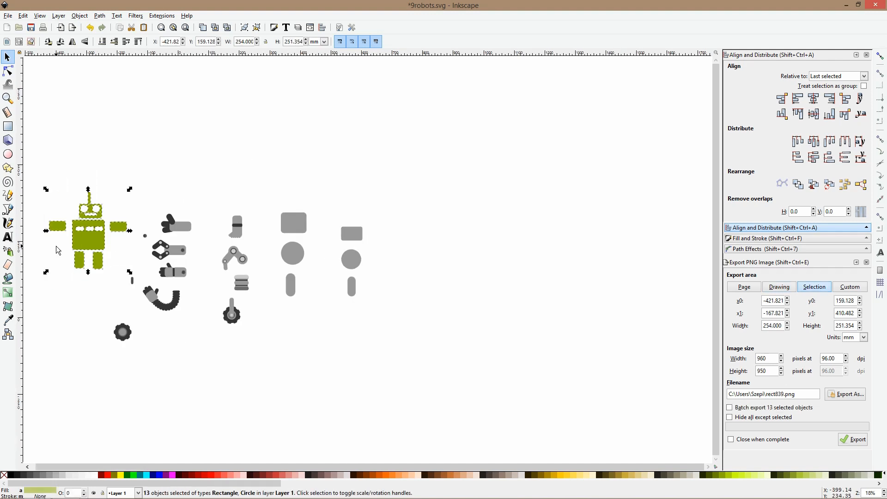
{"action": "key", "text": "Delete"}
{"action": "left_click_drag", "start_coordinate": [126, 225], "coordinate": [106, 269]}
{"action": "left_click_drag", "start_coordinate": [128, 326], "coordinate": [108, 285]}
{"action": "left_click", "coordinate": [122, 255]}
{"action": "left_click_drag", "start_coordinate": [79, 227], "coordinate": [135, 328]}
{"action": "left_click_drag", "start_coordinate": [101, 291], "coordinate": [73, 289]}
Move the four arm variants slightly left and group the parts of each arm
{"action": "left_click_drag", "start_coordinate": [112, 190], "coordinate": [196, 323]}
{"action": "left_click_drag", "start_coordinate": [196, 241], "coordinate": [160, 211]}
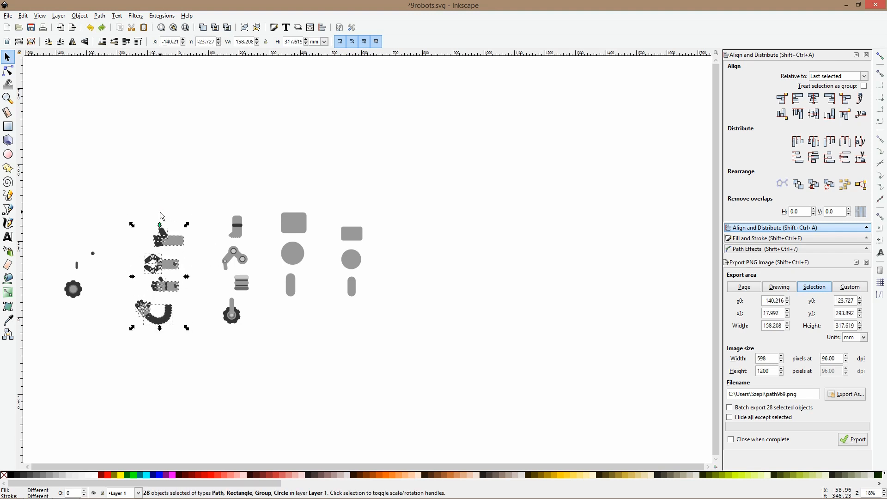
{"action": "scroll", "coordinate": [161, 215], "scroll_direction": "up", "scroll_amount": 3}
{"action": "left_click_drag", "start_coordinate": [115, 182], "coordinate": [251, 264]}
{"action": "scroll", "coordinate": [251, 264], "scroll_direction": "down", "scroll_amount": 2}
{"action": "left_click_drag", "start_coordinate": [247, 208], "coordinate": [49, 303]}
{"action": "left_click_drag", "start_coordinate": [92, 274], "coordinate": [231, 360]}
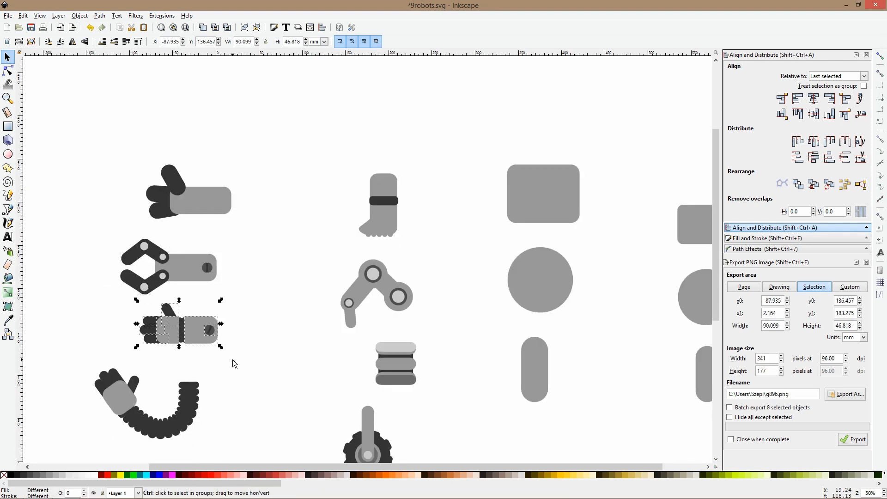
{"action": "left_click_drag", "start_coordinate": [36, 340], "coordinate": [255, 411]}
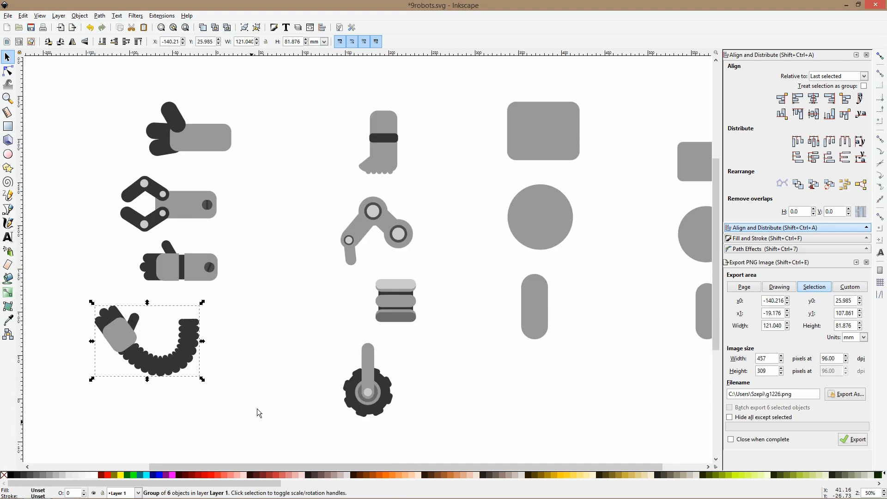
Move the column of three smaller shapes up about 22 mm to line up with the larger shapes
{"action": "scroll", "coordinate": [279, 344], "scroll_direction": "down", "scroll_amount": 3, "text": "ctrl"}
{"action": "scroll", "coordinate": [376, 323], "scroll_direction": "up", "scroll_amount": 2, "text": "ctrl"}
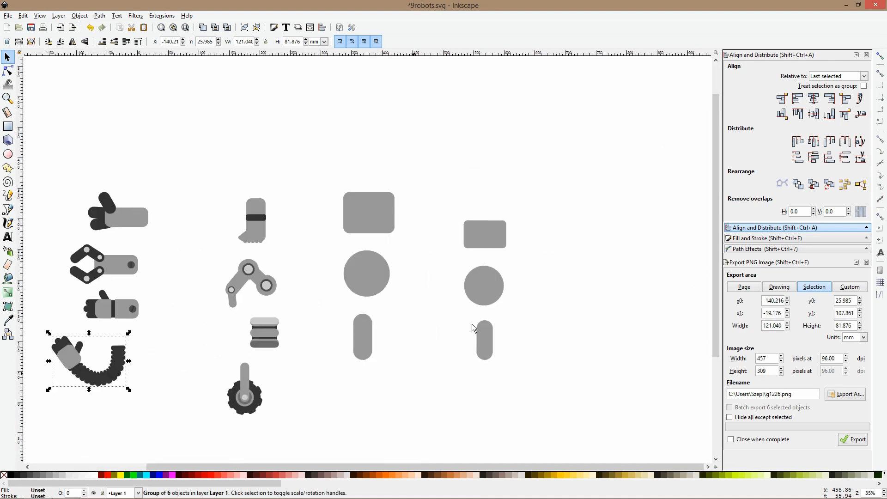
{"action": "left_click_drag", "start_coordinate": [524, 167], "coordinate": [438, 450]}
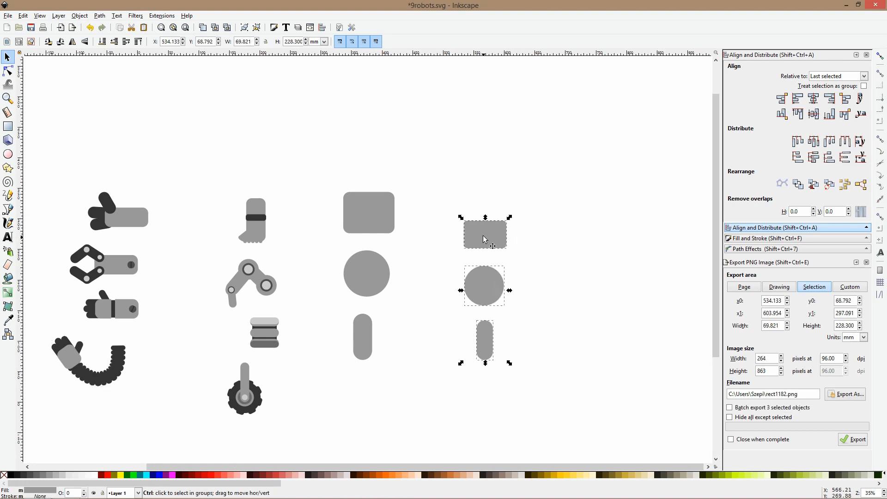
{"action": "left_click_drag", "start_coordinate": [484, 268], "coordinate": [483, 221]}
{"action": "left_click_drag", "start_coordinate": [595, 297], "coordinate": [359, 316]}
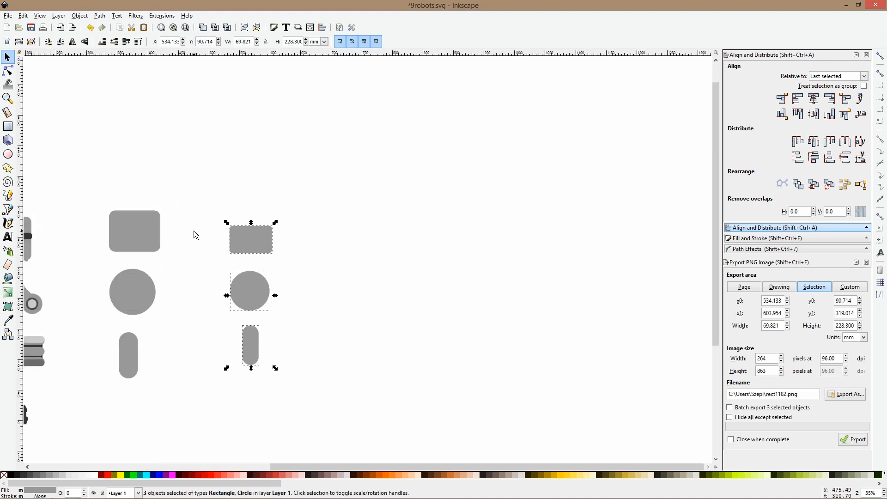
Draw a gray circle about 54 mm in diameter to the right of the smaller rounded rectangle
{"action": "left_click", "coordinate": [8, 154]}
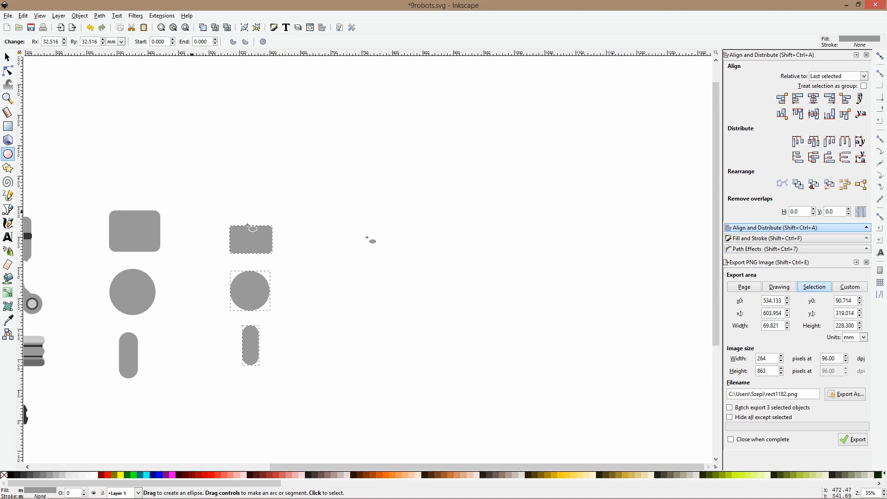
{"action": "left_click_drag", "start_coordinate": [307, 212], "coordinate": [348, 245]}
{"action": "key", "text": "s"}
{"action": "scroll", "coordinate": [315, 230], "scroll_direction": "up", "scroll_amount": 2}
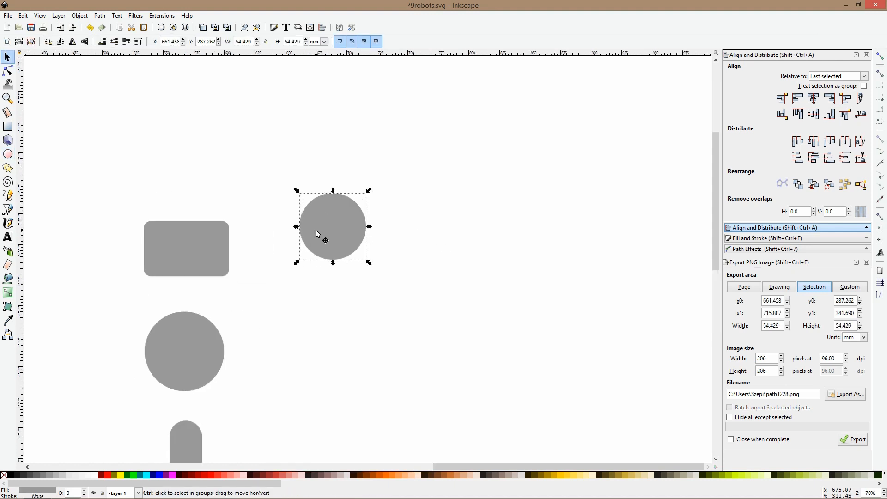
Add a concentric near-white circle about 43 mm in diameter inside the gray circle
{"action": "left_click", "coordinate": [7, 320]}
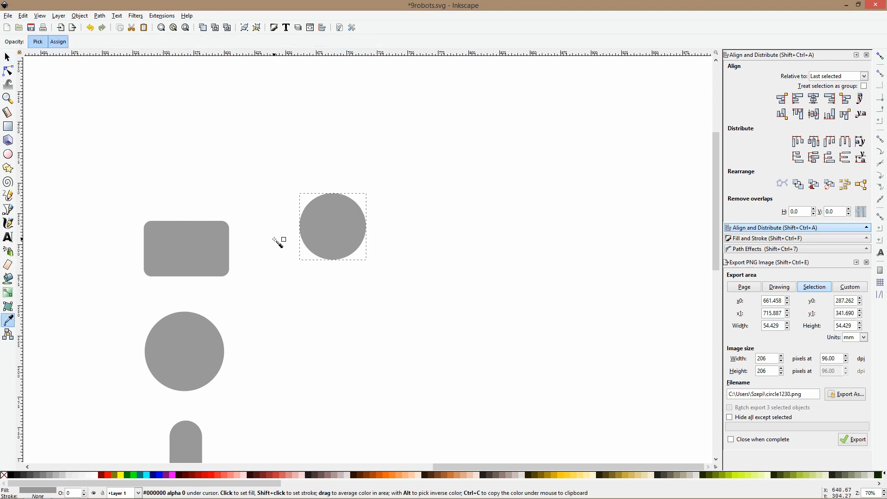
{"action": "key", "text": "s"}
{"action": "left_click", "coordinate": [332, 197]}
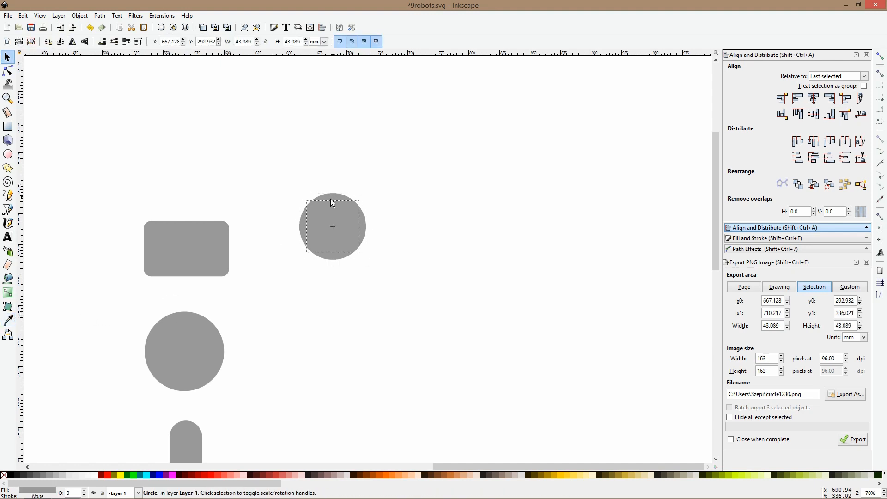
{"action": "left_click", "coordinate": [93, 477]}
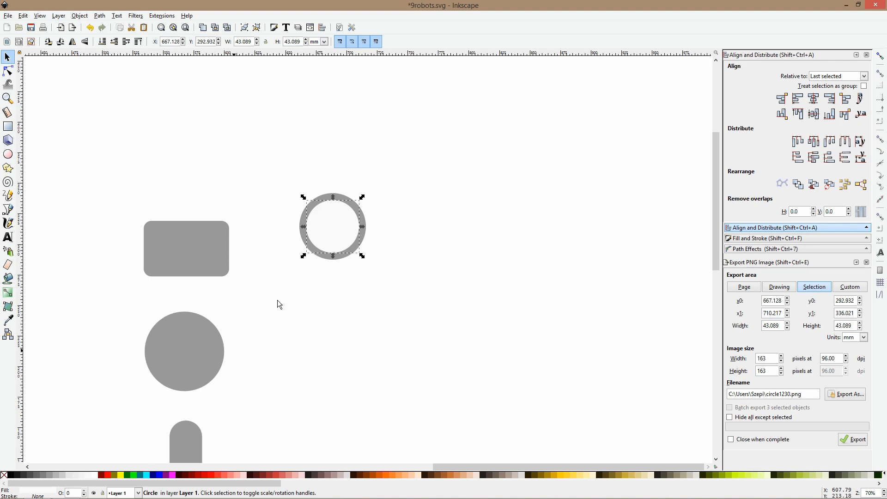
Add a smaller concentric circle about 31 mm in diameter and fill it with the dark gray of the foot part's band
{"action": "left_click", "coordinate": [333, 202]}
{"action": "left_click", "coordinate": [8, 321]}
{"action": "scroll", "coordinate": [205, 325], "scroll_direction": "down", "scroll_amount": 4}
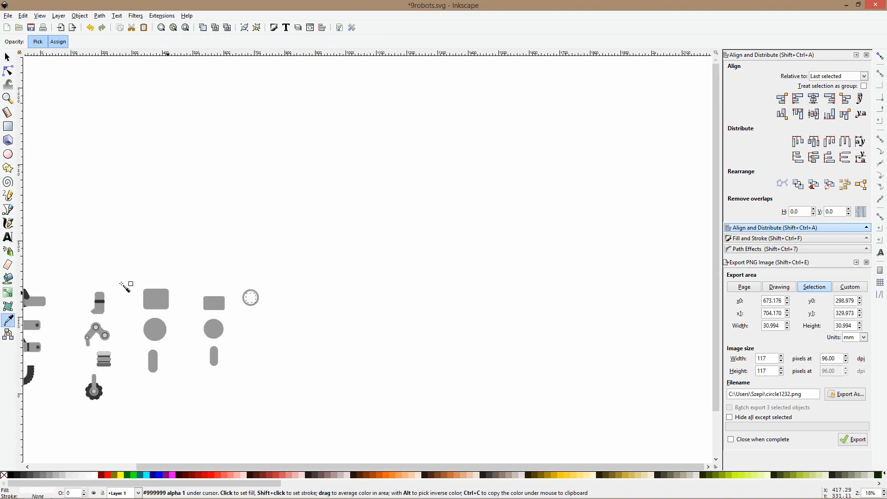
{"action": "left_click", "coordinate": [99, 303]}
{"action": "key", "text": "s"}
{"action": "scroll", "coordinate": [292, 303], "scroll_direction": "up", "scroll_amount": 4}
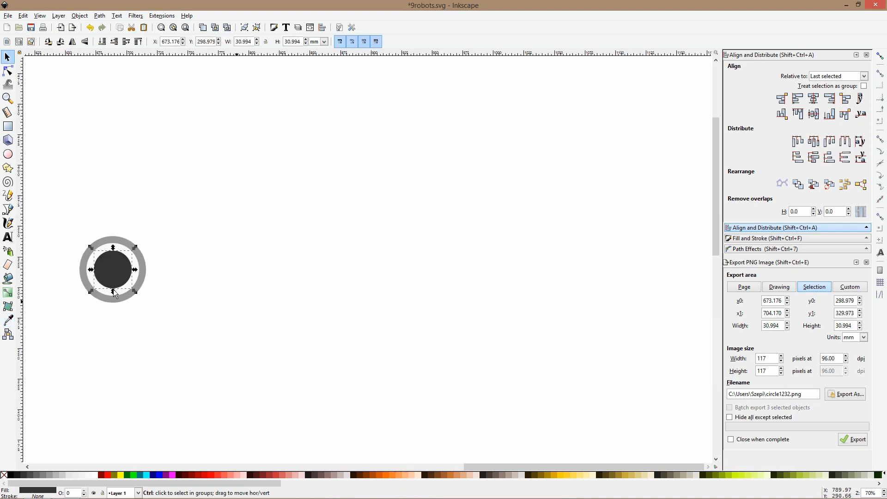
Duplicate the dark pupil as a white highlight circle about 17 mm in diameter over its upper-left edge
{"action": "key", "text": "ctrl+d"}
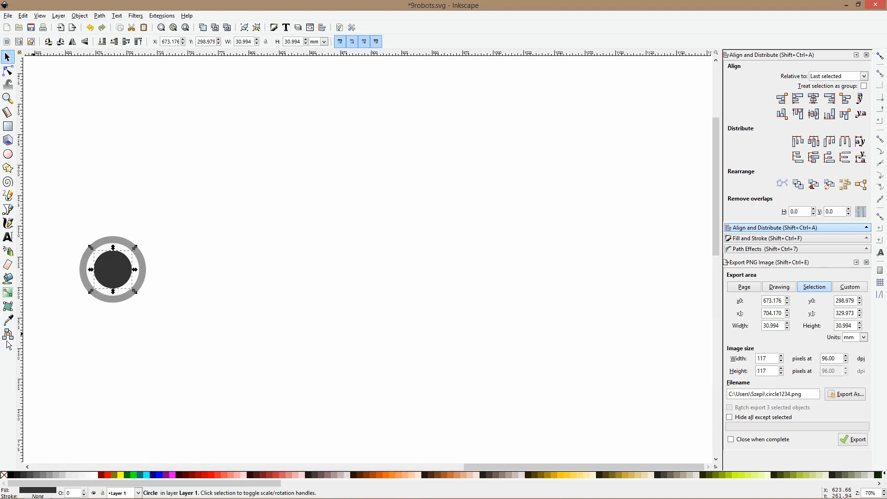
{"action": "left_click", "coordinate": [93, 475]}
{"action": "left_click_drag", "start_coordinate": [134, 292], "coordinate": [121, 276]}
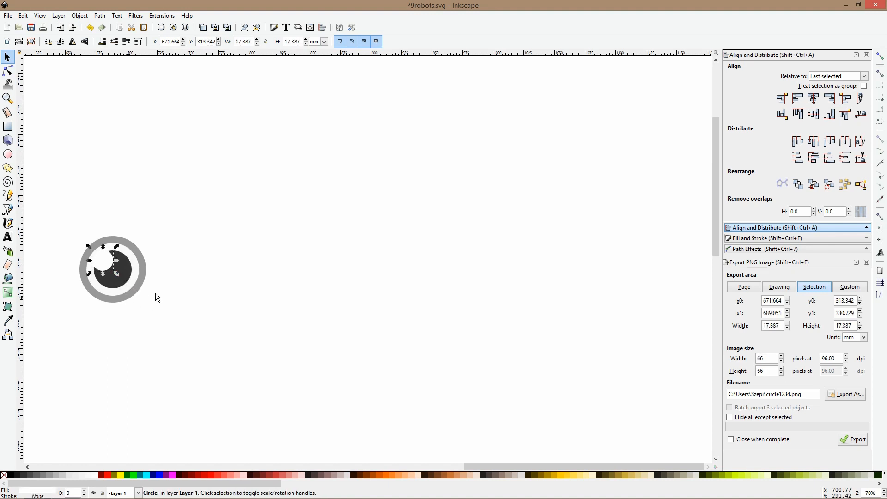
{"action": "left_click", "coordinate": [176, 301]}
Group the four circles of the eye and move the group about 26 mm to the right
{"action": "scroll", "coordinate": [177, 300], "scroll_direction": "down", "scroll_amount": 4}
{"action": "scroll", "coordinate": [149, 294], "scroll_direction": "up", "scroll_amount": 3}
{"action": "left_click_drag", "start_coordinate": [134, 247], "coordinate": [242, 347]}
{"action": "key", "text": "ctrl+g"}
{"action": "left_click_drag", "start_coordinate": [186, 283], "coordinate": [208, 285]}
{"action": "scroll", "coordinate": [208, 286], "scroll_direction": "down", "scroll_amount": 4}
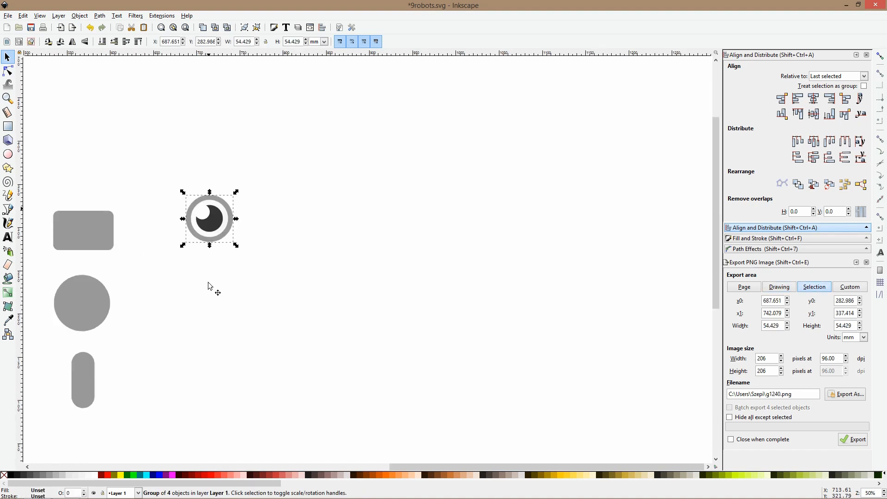
Draw a rounded rectangle about 132 × 83 mm below the eye and fill it with the gray of the base shapes
{"action": "left_click", "coordinate": [8, 126]}
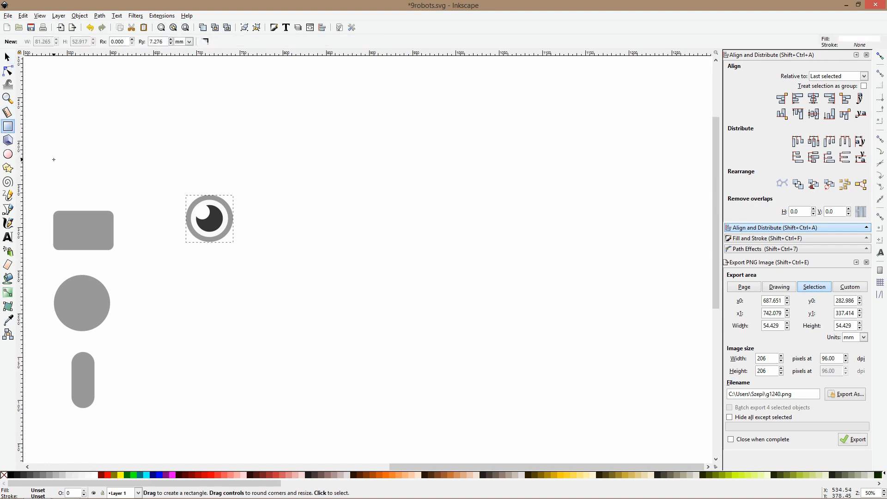
{"action": "scroll", "coordinate": [316, 242], "scroll_direction": "down", "scroll_amount": 3}
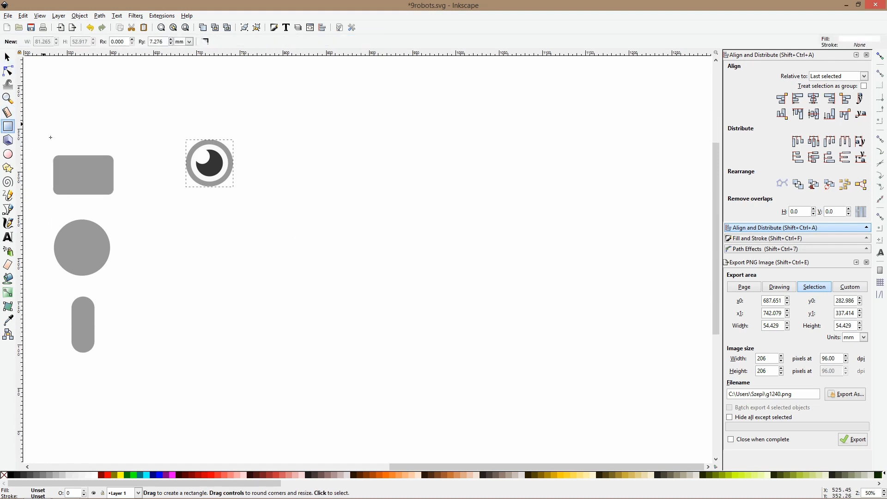
{"action": "left_click_drag", "start_coordinate": [177, 213], "coordinate": [292, 285]}
{"action": "left_click", "coordinate": [8, 320]}
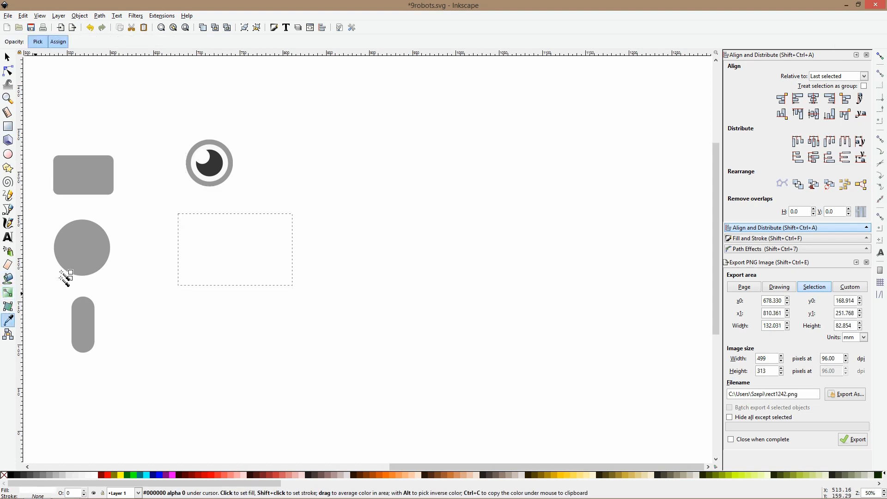
{"action": "left_click", "coordinate": [90, 245]}
{"action": "key", "text": "s"}
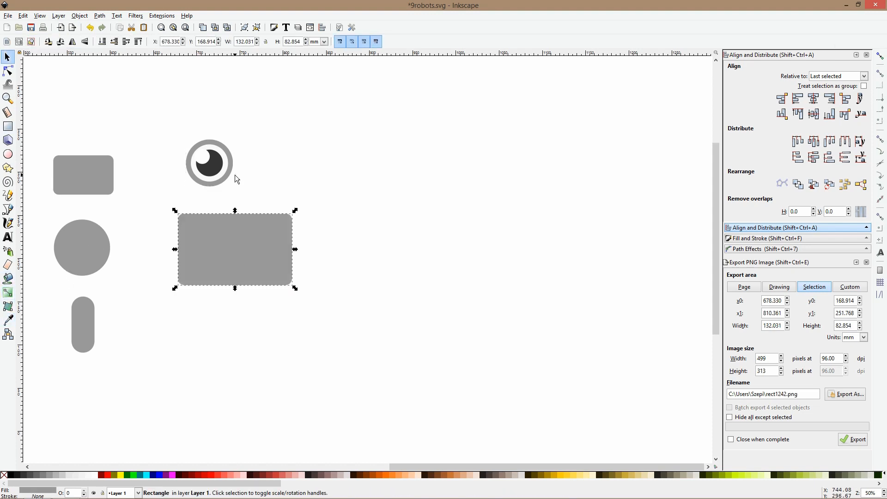
Try the light gray of the jointed leg's pivot as the large rectangle's fill
{"action": "key", "text": "space"}
{"action": "scroll", "coordinate": [184, 213], "scroll_direction": "down", "scroll_amount": 2}
{"action": "left_click_drag", "start_coordinate": [72, 222], "coordinate": [451, 182]}
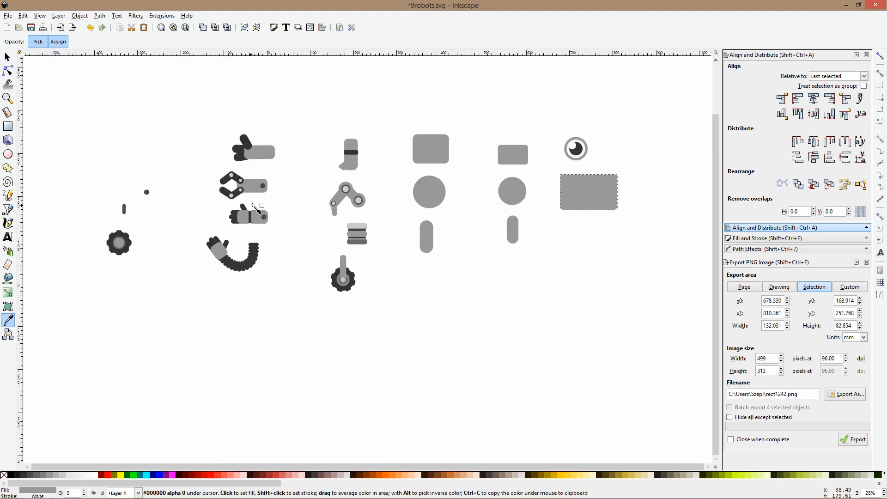
{"action": "left_click", "coordinate": [345, 189]}
{"action": "key", "text": "s"}
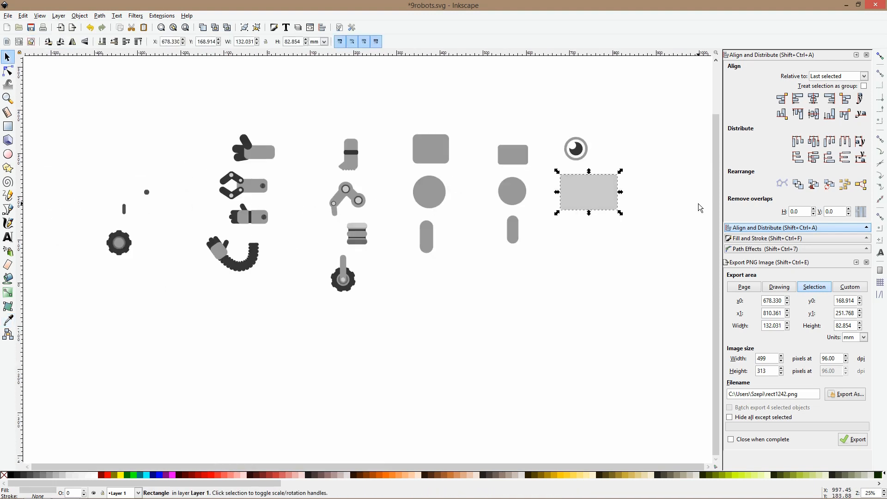
Fill the large rectangle with the darker gray of the stacked leg's lowest bar
{"action": "scroll", "coordinate": [366, 232], "scroll_direction": "up", "scroll_amount": 2}
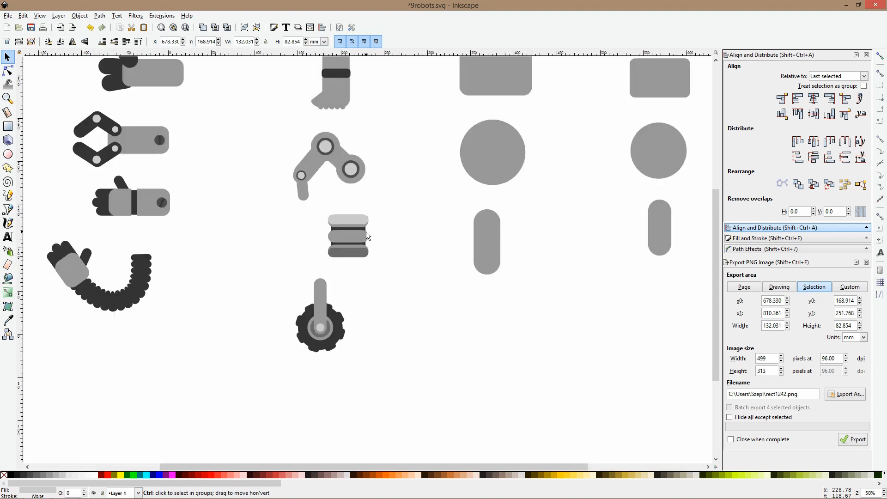
{"action": "key", "text": "d"}
{"action": "scroll", "coordinate": [363, 254], "scroll_direction": "down", "scroll_amount": 1}
{"action": "left_click_drag", "start_coordinate": [416, 267], "coordinate": [194, 258]}
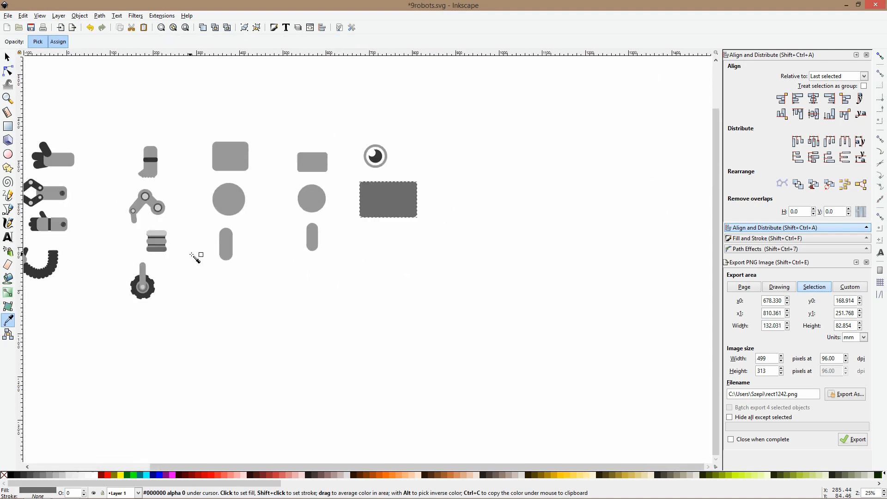
{"action": "key", "text": "s"}
{"action": "scroll", "coordinate": [386, 190], "scroll_direction": "up", "scroll_amount": 2}
Draw a rounded square about 20 mm wide in the dark panel's upper-left corner and fill it with the base shapes' gray
{"action": "key", "text": "r"}
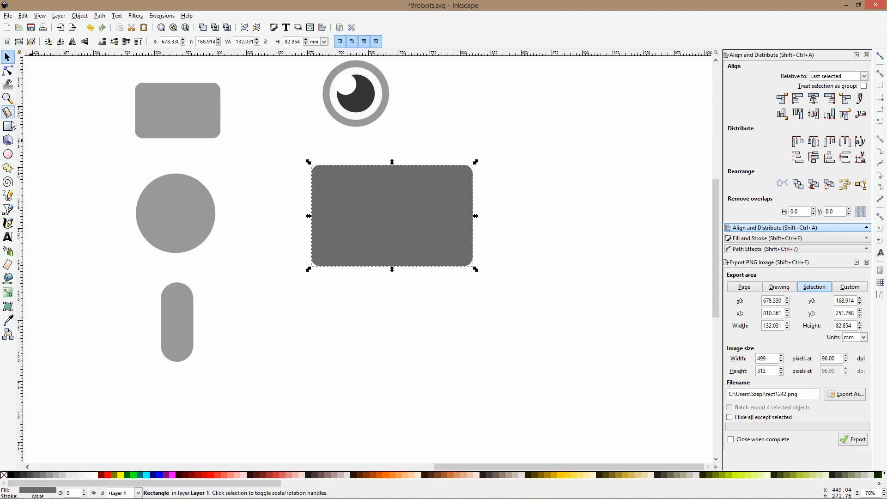
{"action": "left_click_drag", "start_coordinate": [329, 177], "coordinate": [354, 203]}
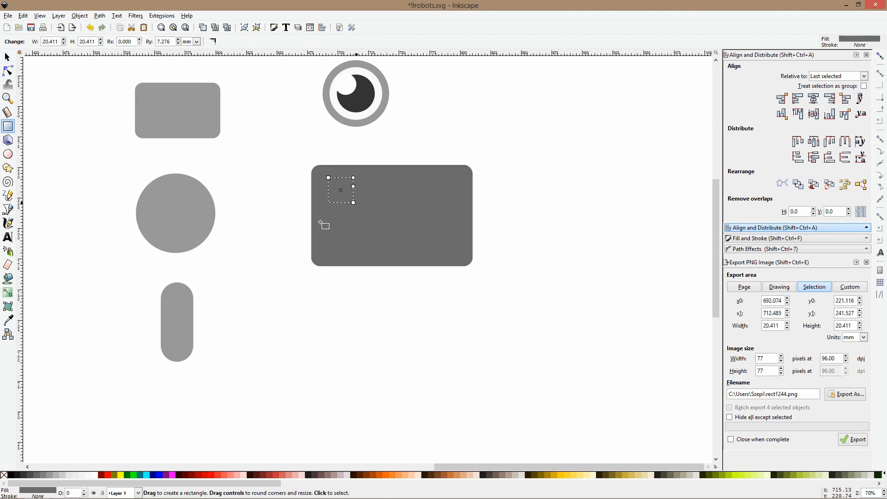
{"action": "left_click", "coordinate": [8, 319]}
{"action": "left_click", "coordinate": [168, 125]}
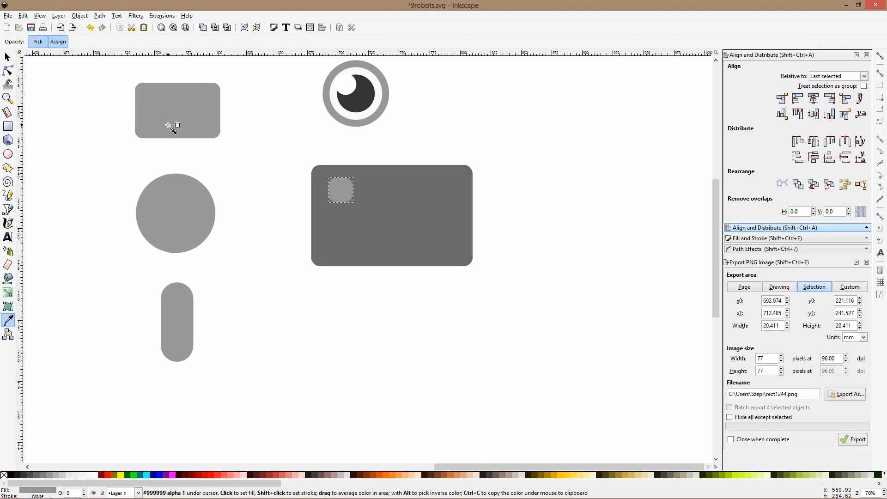
{"action": "left_click", "coordinate": [378, 90]}
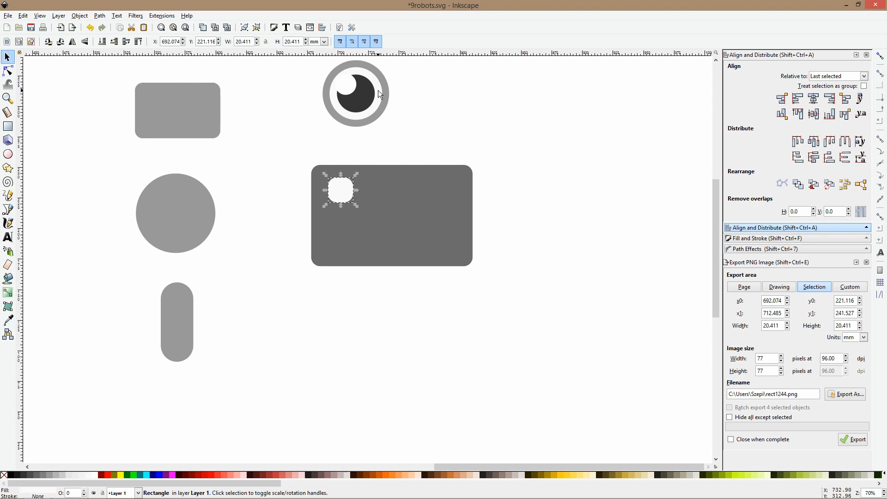
{"action": "left_click", "coordinate": [374, 119]}
{"action": "key", "text": "s"}
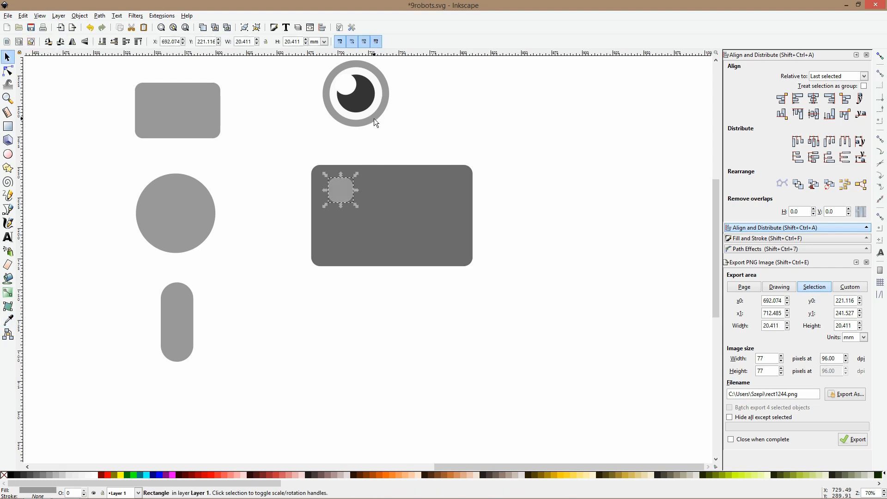
Nudge the small square closer to the panel's corner and duplicate it downward into an evenly spaced column of three
{"action": "left_click", "coordinate": [7, 71]}
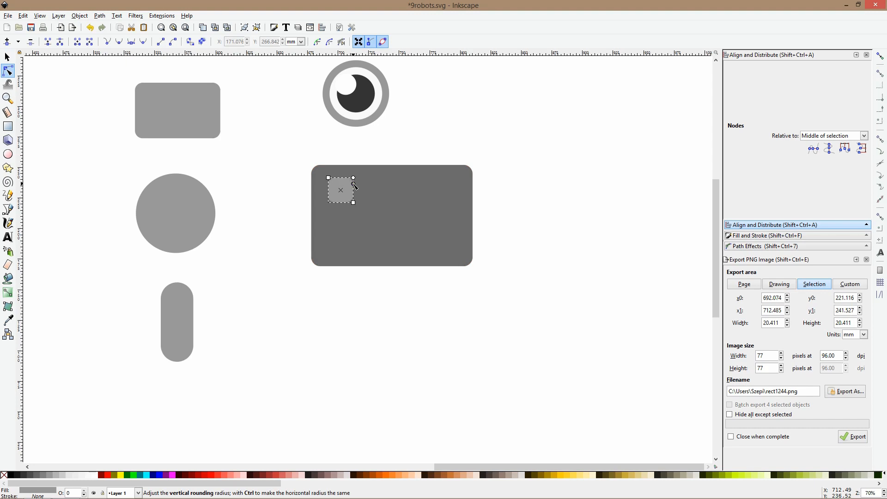
{"action": "key", "text": "s"}
{"action": "left_click_drag", "start_coordinate": [350, 185], "coordinate": [347, 183]}
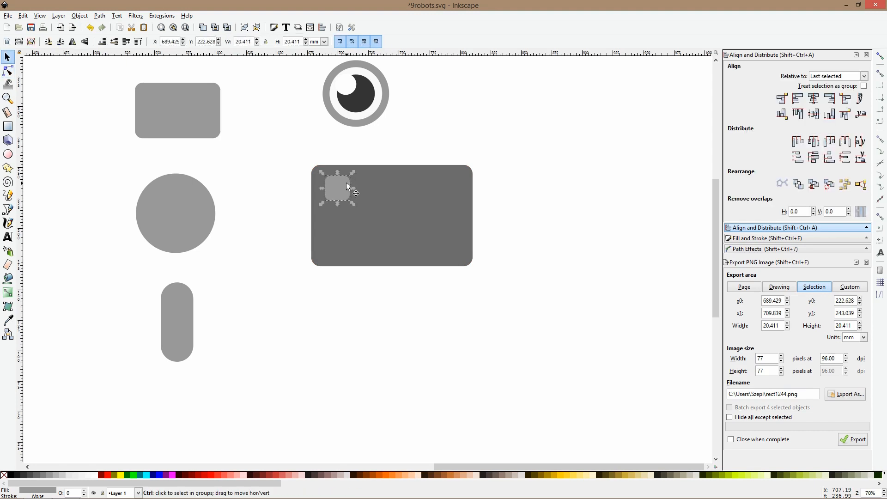
{"action": "key", "text": "alt+Down"}
{"action": "key", "text": "ctrl+d"}
{"action": "mouse_move", "coordinate": [345, 210]}
{"action": "left_mouse_down"}
{"action": "mouse_move", "coordinate": [343, 240]}
{"action": "mouse_move", "coordinate": [345, 209]}
{"action": "left_mouse_up"}
{"action": "left_click", "coordinate": [342, 194], "text": "shift"}
{"action": "left_click", "coordinate": [341, 238], "text": "shift"}
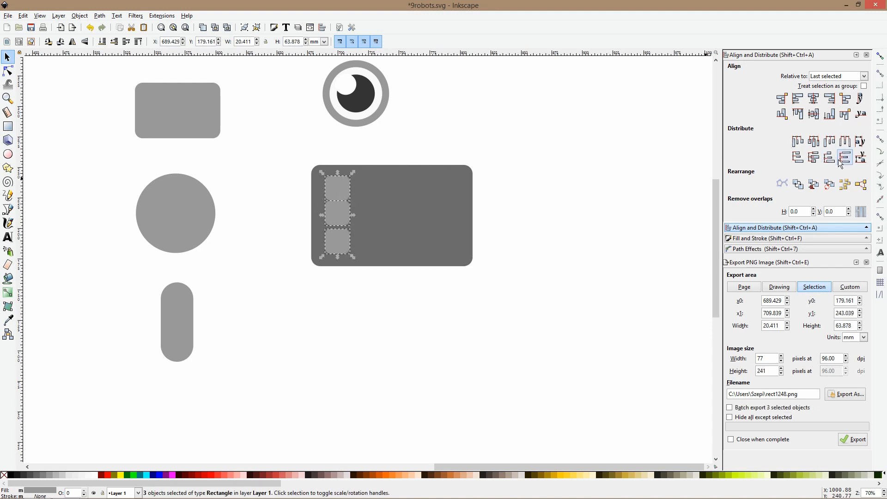
Duplicate the column of squares across the panel into five columns and group all 15 squares
{"action": "key", "text": "ctrl+d"}
{"action": "left_click_drag", "start_coordinate": [336, 192], "coordinate": [440, 190]}
{"action": "key", "text": "ctrl+d"}
{"action": "key", "text": "ctrl+d"}
{"action": "key", "text": "ctrl+d"}
{"action": "left_click_drag", "start_coordinate": [509, 137], "coordinate": [316, 282]}
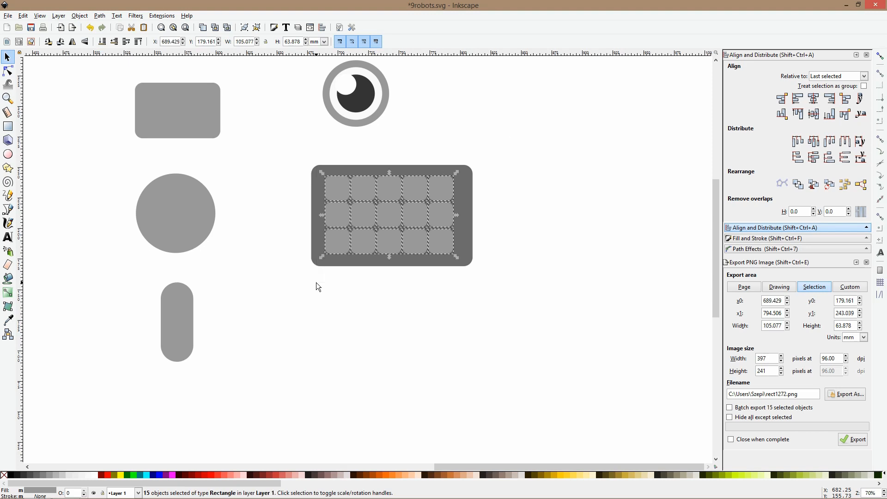
{"action": "key", "text": "ctrl+g"}
{"action": "scroll", "coordinate": [388, 225], "scroll_direction": "up", "scroll_amount": 1}
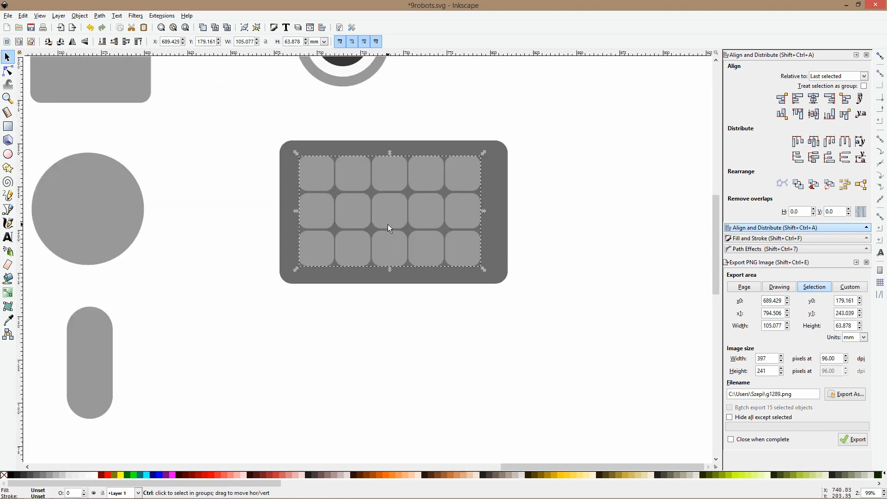
{"action": "left_click", "coordinate": [348, 176], "text": "ctrl"}
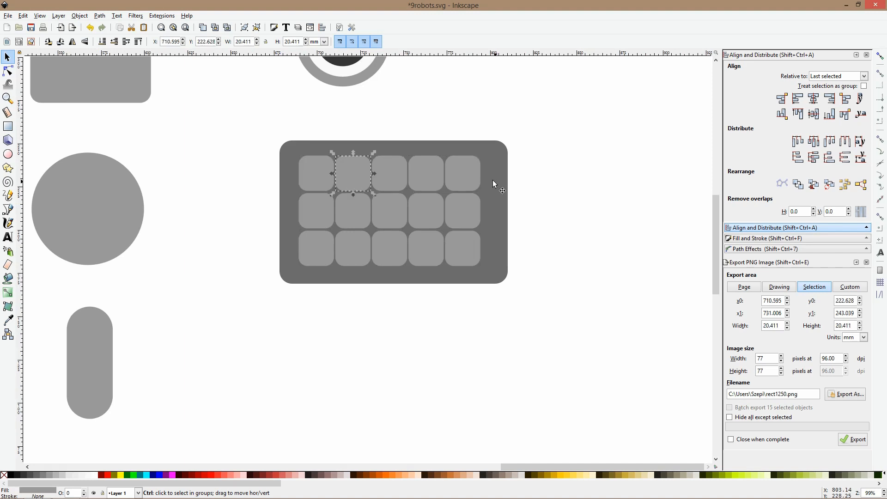
{"action": "left_click", "coordinate": [436, 172], "text": "ctrl+shift"}
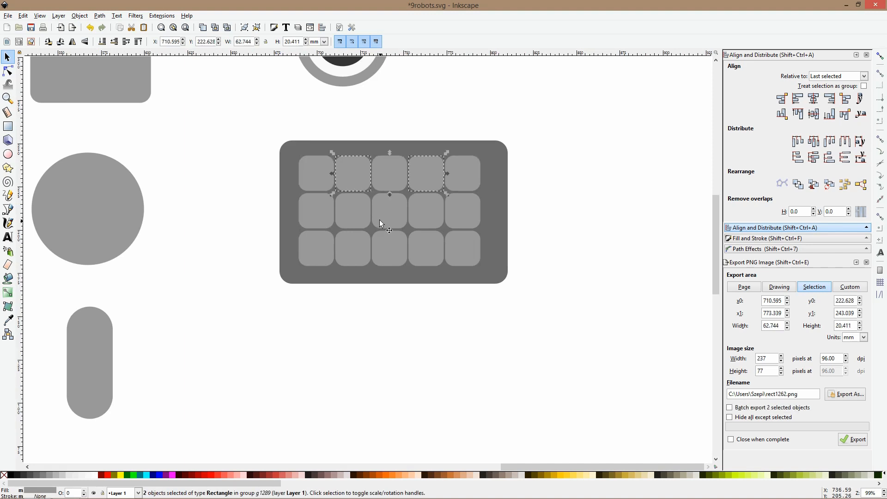
{"action": "left_click", "coordinate": [326, 172]}
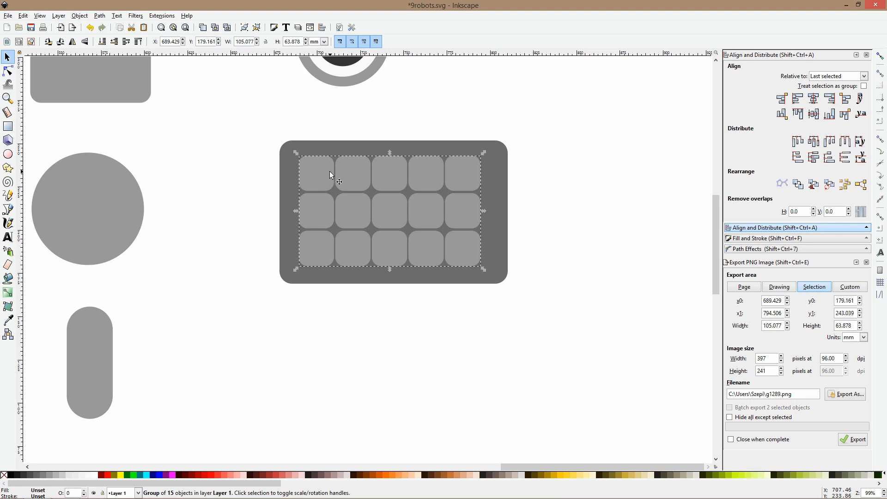
Select the five squares of the grid's lowest row inside the group and duplicate them downward as a fourth row
{"action": "left_click", "coordinate": [330, 174], "text": "ctrl"}
{"action": "left_click", "coordinate": [351, 174], "text": "ctrl+shift"}
{"action": "left_click", "coordinate": [394, 177], "text": "ctrl+shift"}
{"action": "left_click", "coordinate": [466, 182], "text": "ctrl+shift"}
{"action": "left_click", "coordinate": [462, 250], "text": "ctrl"}
{"action": "left_click", "coordinate": [426, 249], "text": "ctrl+shift"}
{"action": "left_click", "coordinate": [389, 249], "text": "ctrl+shift"}
{"action": "left_click", "coordinate": [352, 250], "text": "ctrl+shift"}
{"action": "left_click", "coordinate": [325, 253], "text": "ctrl+shift"}
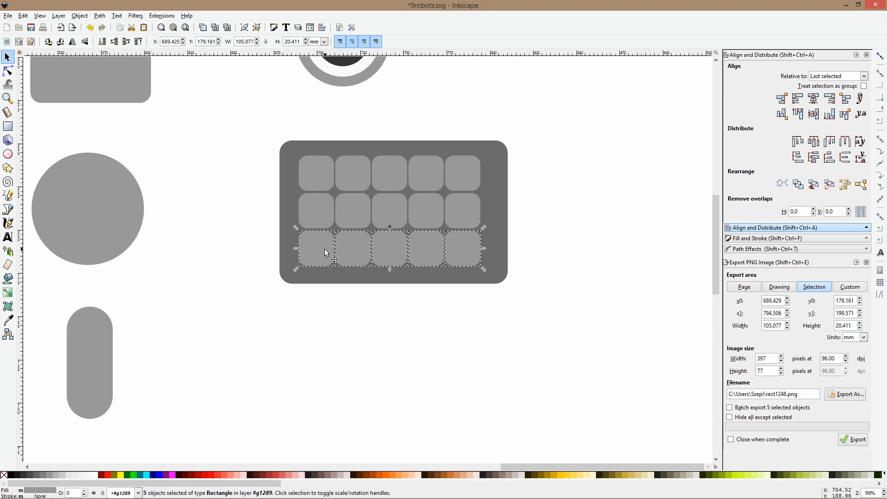
{"action": "left_click_drag", "start_coordinate": [324, 246], "coordinate": [323, 285]}
Scale the group of 20 squares to about 83 × 68 mm so that it fits centered inside the dark panel
{"action": "left_click", "coordinate": [408, 328]}
{"action": "left_click", "coordinate": [436, 296]}
{"action": "left_click_drag", "start_coordinate": [391, 307], "coordinate": [390, 275]}
{"action": "left_click", "coordinate": [450, 221]}
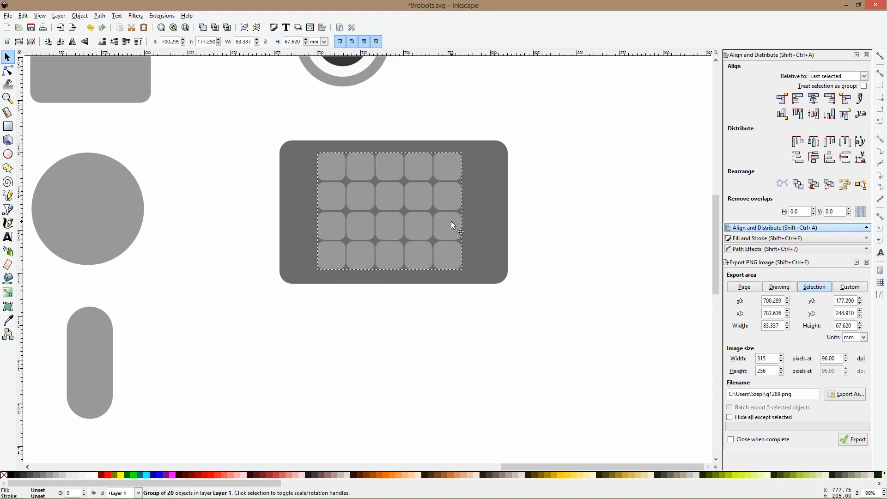
Fill the second and fourth squares of the grid's top row with the near-white of the eye
{"action": "left_click", "coordinate": [369, 178], "text": "ctrl"}
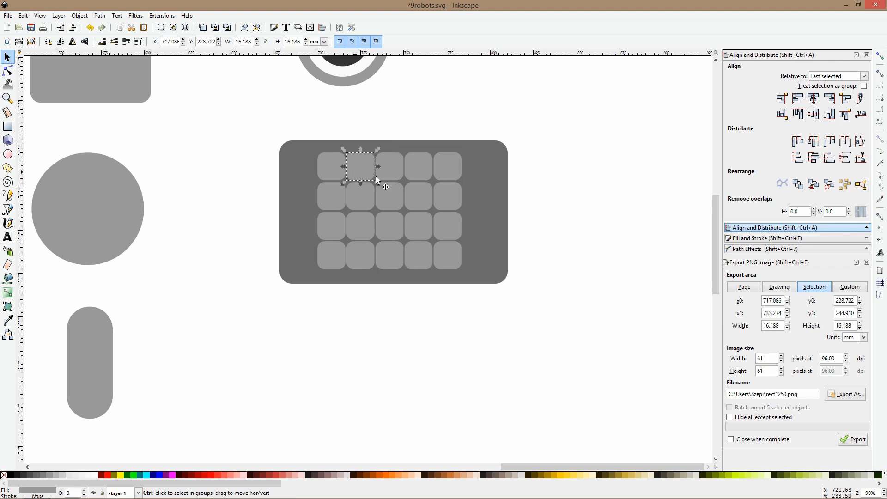
{"action": "left_click", "coordinate": [421, 174], "text": "ctrl+shift"}
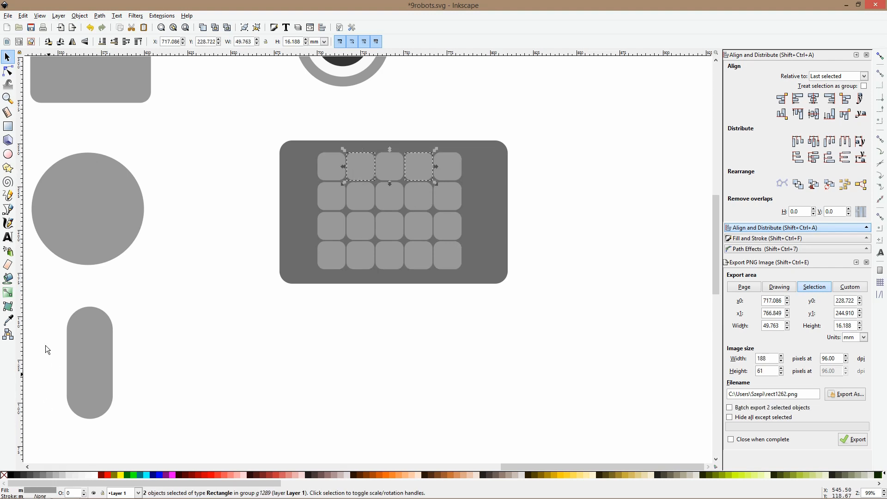
{"action": "left_click", "coordinate": [15, 317]}
{"action": "scroll", "coordinate": [341, 155], "scroll_direction": "down", "scroll_amount": 1}
{"action": "scroll", "coordinate": [342, 157], "scroll_direction": "up", "scroll_amount": 8}
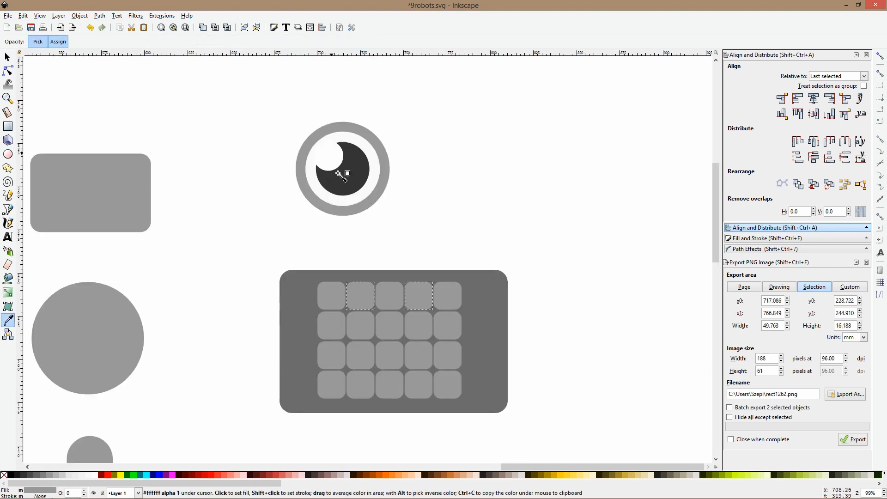
{"action": "left_click", "coordinate": [376, 185]}
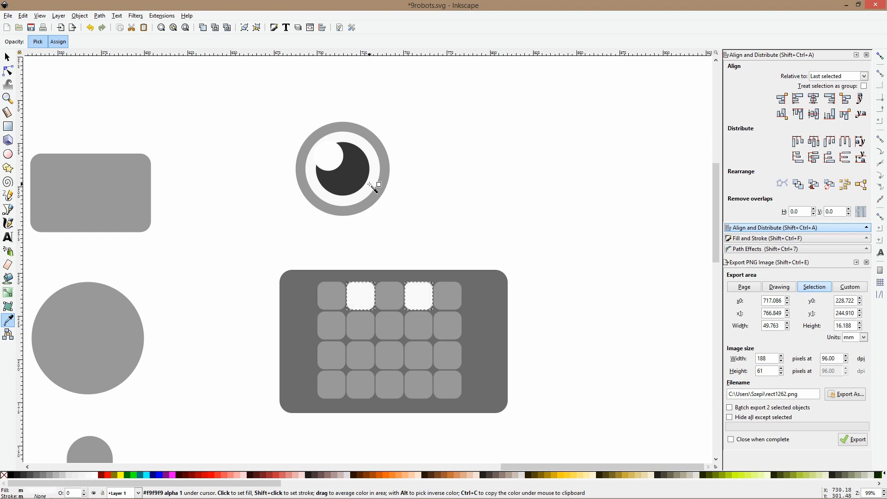
Fill the two outer squares of the grid's third row and the three middle squares of its fourth row with the eye's near-white
{"action": "key", "text": "s"}
{"action": "left_click", "coordinate": [369, 362], "text": "ctrl"}
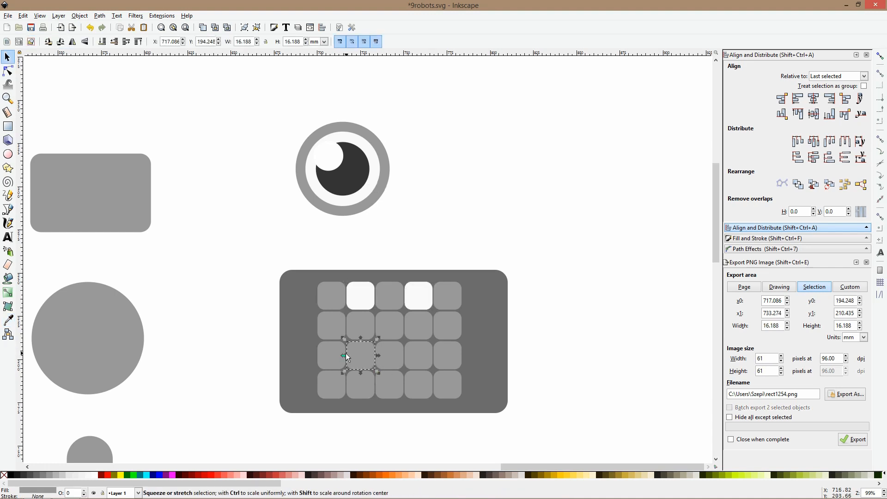
{"action": "left_click", "coordinate": [337, 354], "text": "ctrl"}
{"action": "left_click", "coordinate": [365, 380], "text": "ctrl+shift"}
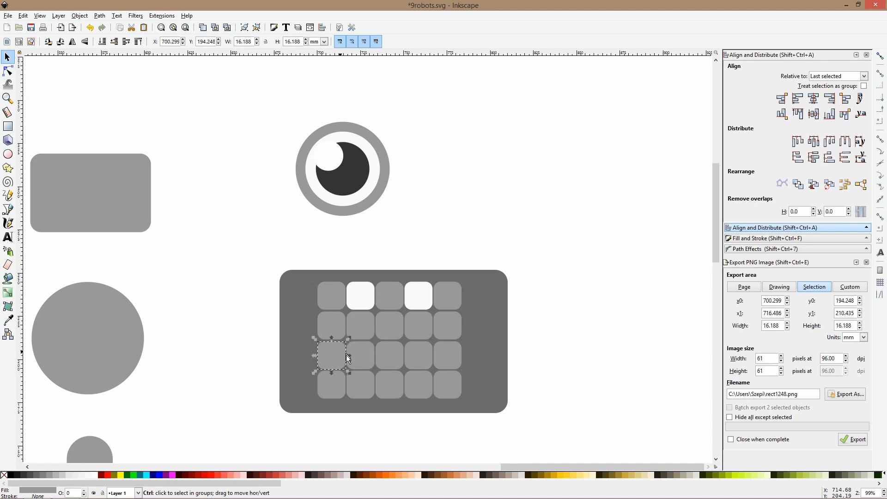
{"action": "left_click", "coordinate": [391, 386], "text": "ctrl+shift"}
{"action": "left_click", "coordinate": [418, 383], "text": "ctrl+shift"}
{"action": "left_click", "coordinate": [438, 360], "text": "ctrl+shift"}
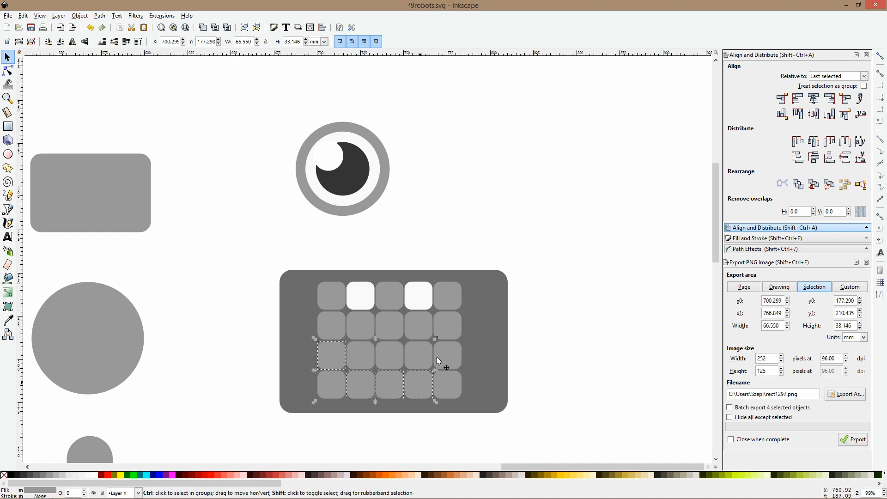
{"action": "left_click", "coordinate": [8, 320]}
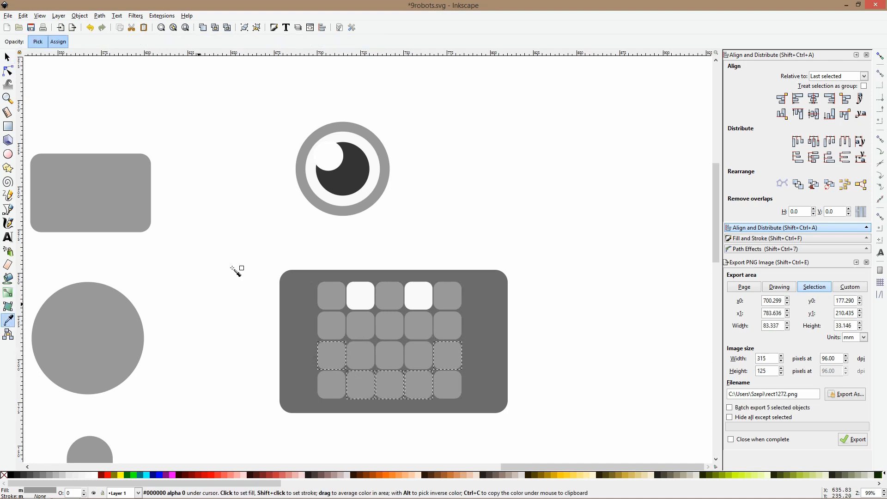
{"action": "left_click", "coordinate": [330, 200]}
{"action": "key", "text": "s"}
Fill the second and fourth squares of the grid's second row with the near-white of the eye
{"action": "scroll", "coordinate": [377, 240], "scroll_direction": "down", "scroll_amount": 3}
{"action": "left_click", "coordinate": [432, 215]}
{"action": "scroll", "coordinate": [390, 273], "scroll_direction": "up", "scroll_amount": 3}
{"action": "left_click", "coordinate": [392, 306]}
{"action": "left_click", "coordinate": [506, 152]}
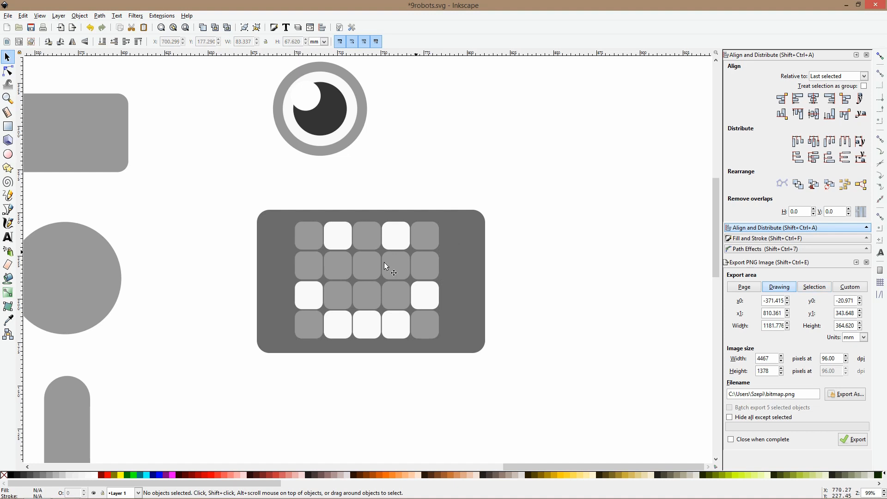
{"action": "left_click", "coordinate": [342, 267], "text": "ctrl"}
{"action": "left_click", "coordinate": [400, 259], "text": "ctrl+shift"}
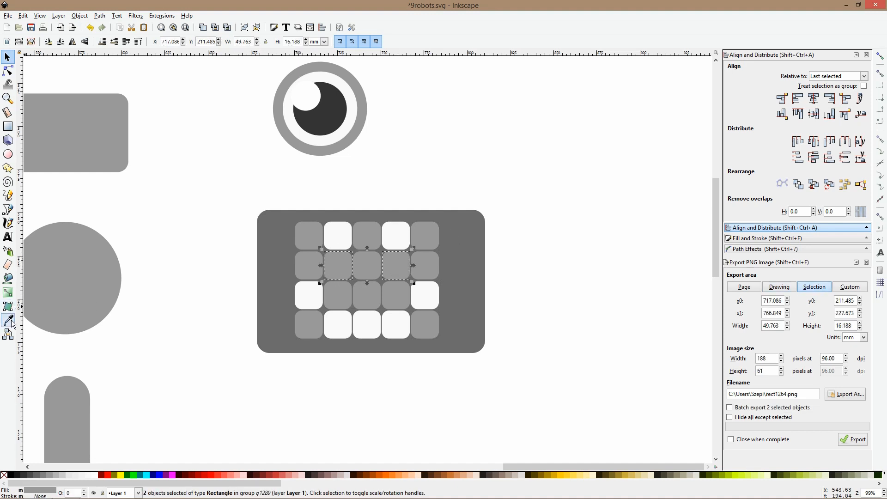
{"action": "left_click", "coordinate": [12, 321]}
{"action": "left_click", "coordinate": [336, 135]}
{"action": "key", "text": "space"}
Recolor the second and fourth squares of the grid's top row with the light gray of the base shapes
{"action": "left_click", "coordinate": [337, 237], "text": "ctrl"}
{"action": "left_click", "coordinate": [400, 236], "text": "ctrl+shift"}
{"action": "left_click", "coordinate": [8, 320]}
{"action": "left_click", "coordinate": [58, 296]}
{"action": "key", "text": "space"}
{"action": "key", "text": "Escape"}
{"action": "scroll", "coordinate": [270, 259], "scroll_direction": "down", "scroll_amount": 3}
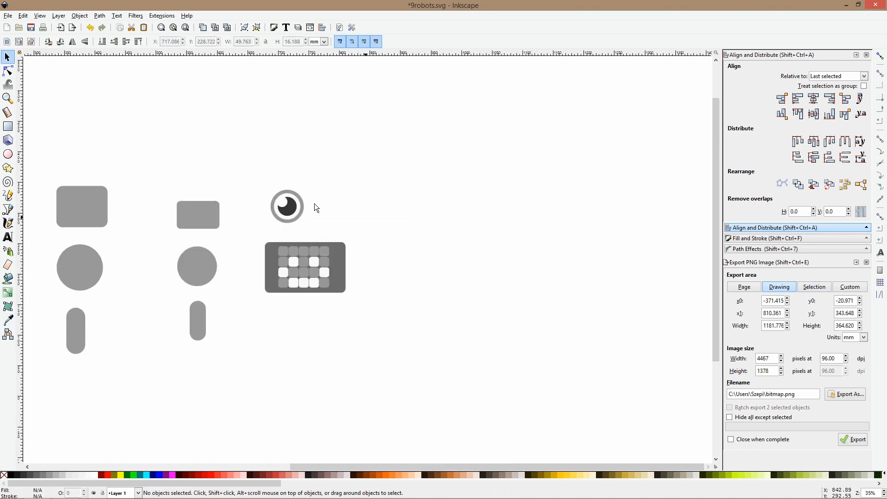
{"action": "scroll", "coordinate": [305, 270], "scroll_direction": "down", "scroll_amount": 2}
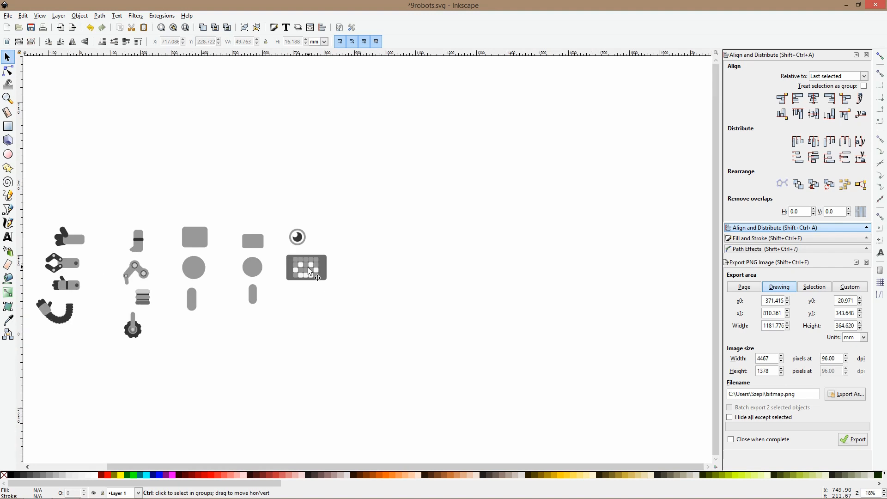
{"action": "left_click_drag", "start_coordinate": [188, 284], "coordinate": [445, 279]}
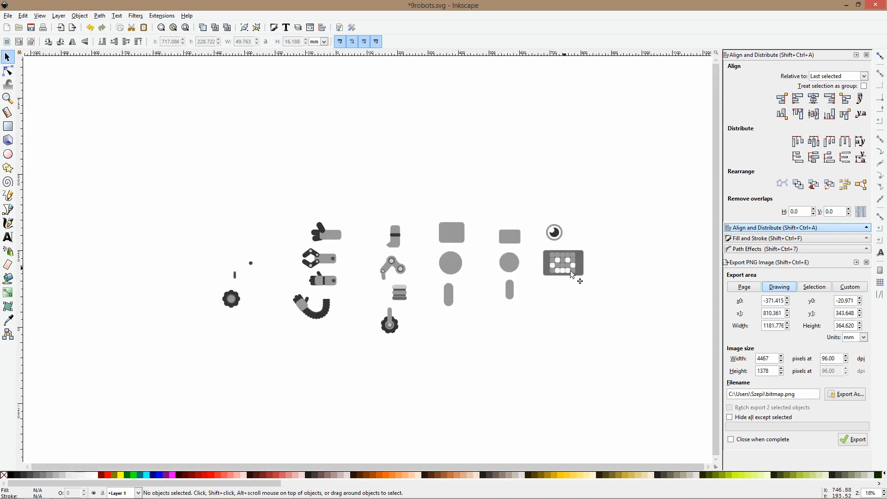
{"action": "scroll", "coordinate": [575, 267], "scroll_direction": "up", "scroll_amount": 3}
{"action": "scroll", "coordinate": [575, 267], "scroll_direction": "down", "scroll_amount": 2}
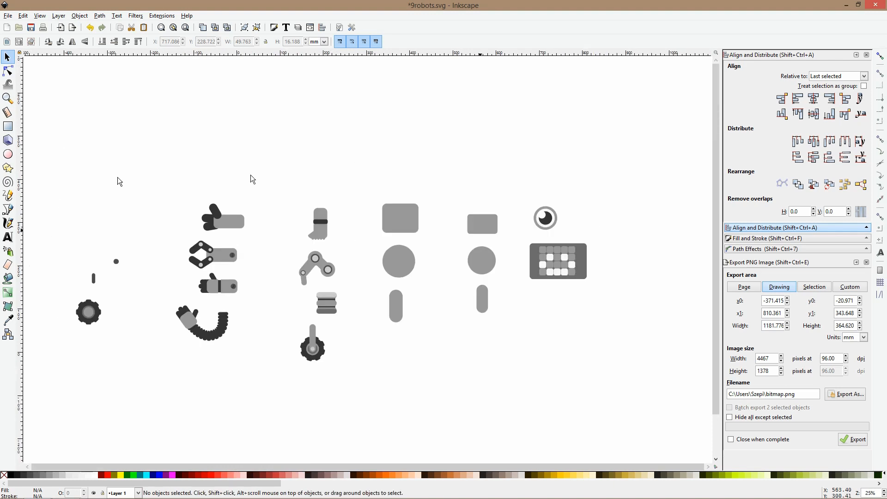
{"action": "left_click_drag", "start_coordinate": [610, 277], "coordinate": [442, 274]}
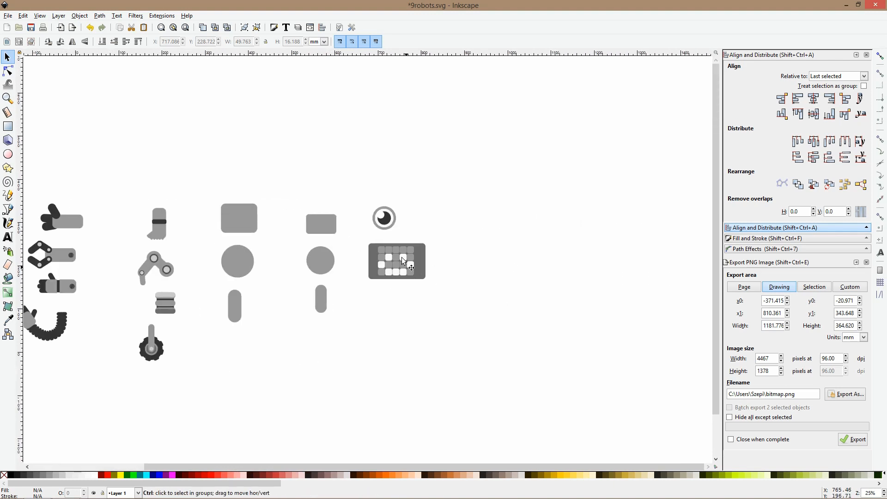
{"action": "scroll", "coordinate": [403, 253], "scroll_direction": "up", "scroll_amount": 3}
{"action": "scroll", "coordinate": [424, 322], "scroll_direction": "down", "scroll_amount": 4}
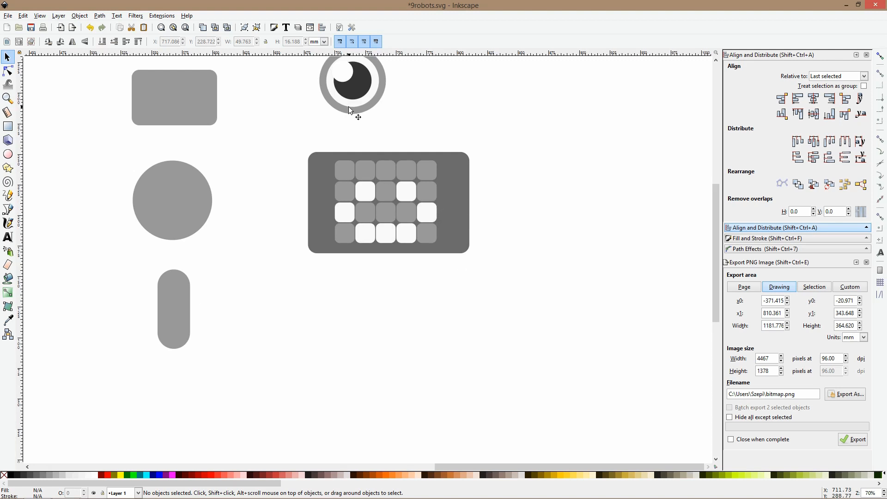
Draw a horizontal pill about 138 × 44 mm below the face display and fill it with the display panel's dark gray
{"action": "left_click", "coordinate": [8, 126]}
{"action": "scroll", "coordinate": [318, 273], "scroll_direction": "down", "scroll_amount": 2}
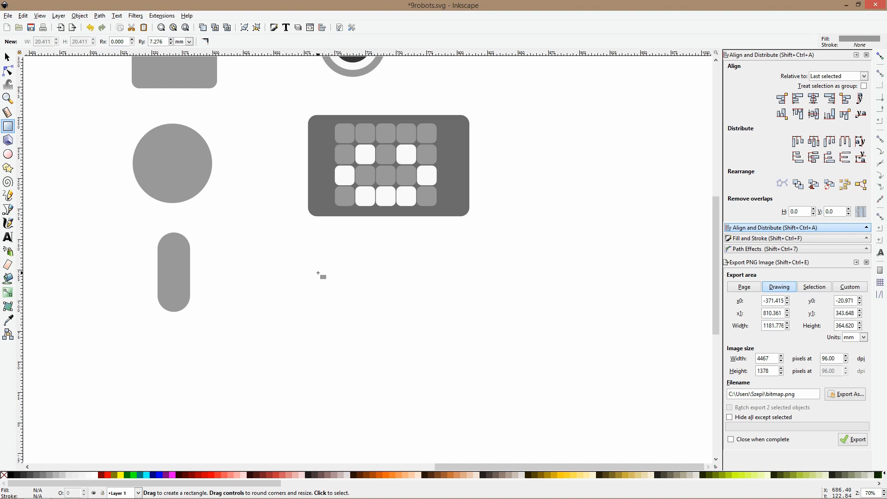
{"action": "left_click_drag", "start_coordinate": [311, 251], "coordinate": [442, 305]}
{"action": "left_click_drag", "start_coordinate": [443, 251], "coordinate": [481, 307]}
{"action": "key", "text": "s"}
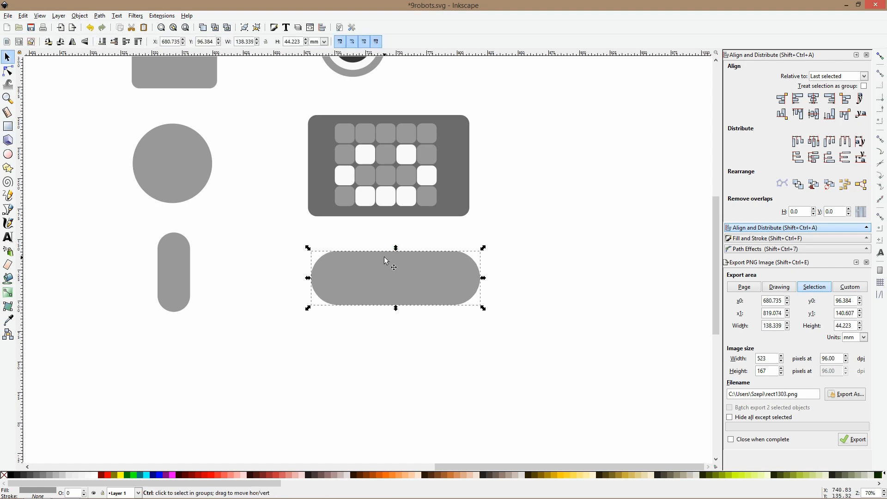
{"action": "left_click", "coordinate": [8, 321]}
{"action": "left_click", "coordinate": [320, 166]}
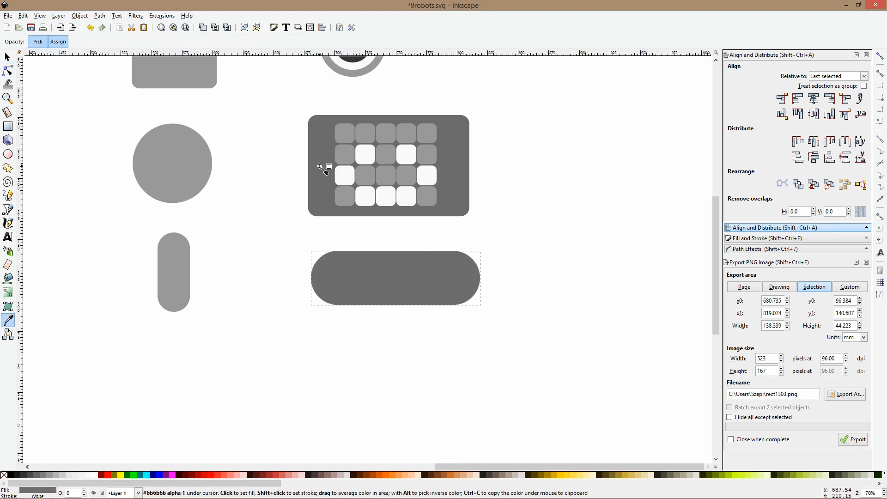
{"action": "key", "text": "s"}
Subtract an offset orange duplicate from the dark pill to leave a shading crescent along the upper-left edge of a light gray pill
{"action": "key", "text": "ctrl+d"}
{"action": "left_click_drag", "start_coordinate": [352, 273], "coordinate": [363, 282]}
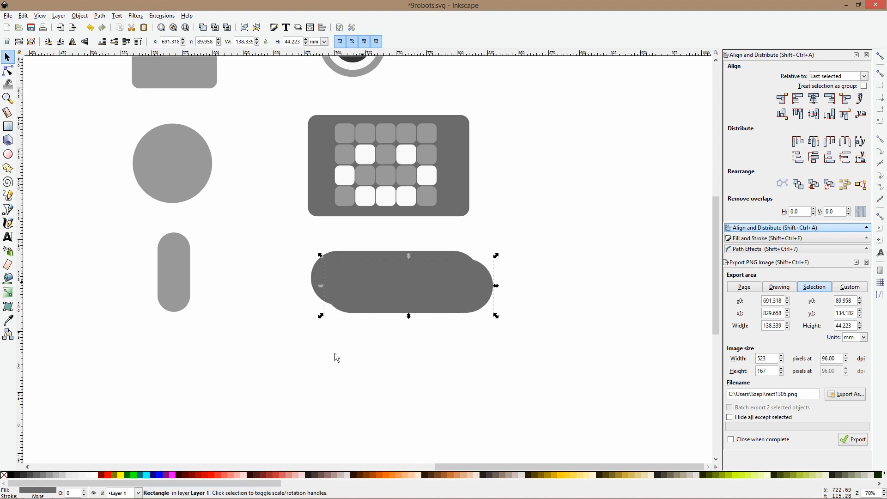
{"action": "left_click", "coordinate": [370, 475]}
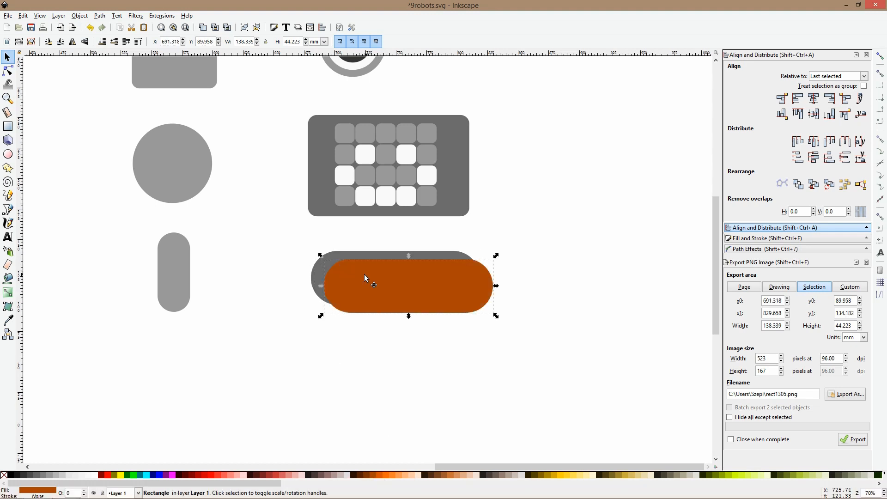
{"action": "left_click", "coordinate": [343, 253], "text": "shift"}
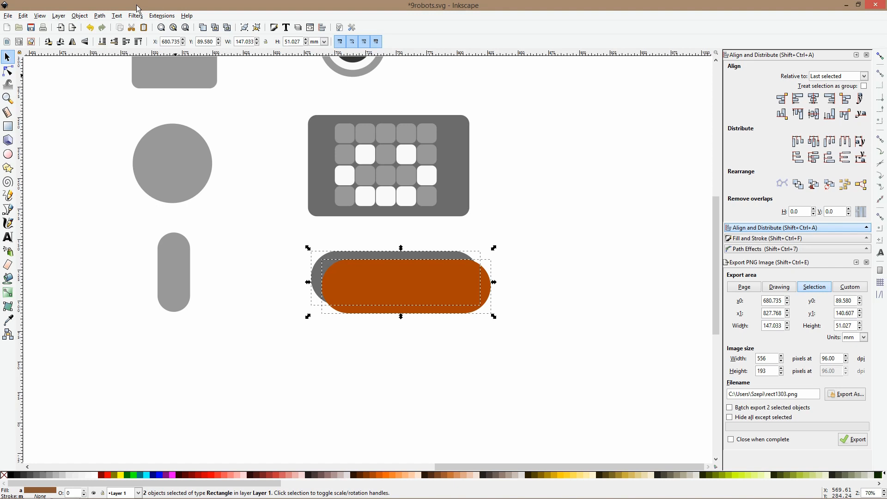
{"action": "left_click", "coordinate": [106, 16]}
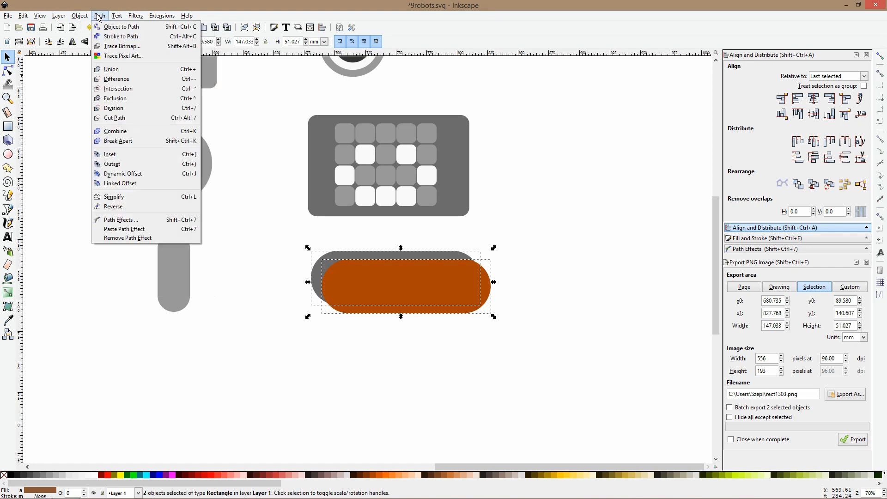
{"action": "left_click", "coordinate": [117, 79]}
{"action": "left_click", "coordinate": [331, 376]}
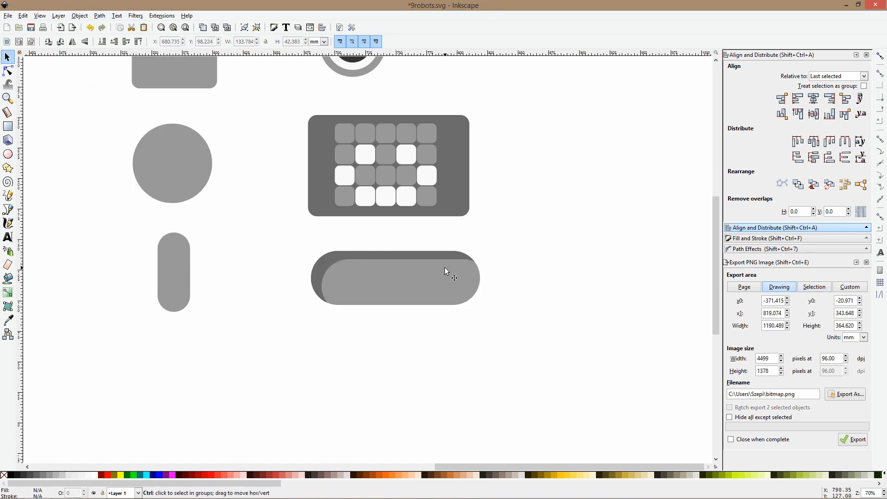
Scale the shaded pill to about 78 × 25 mm and place it just below the face display
{"action": "scroll", "coordinate": [444, 268], "scroll_direction": "down", "scroll_amount": 3}
{"action": "left_click_drag", "start_coordinate": [477, 254], "coordinate": [371, 312]}
{"action": "left_click_drag", "start_coordinate": [429, 289], "coordinate": [423, 268]}
{"action": "left_click", "coordinate": [485, 297]}
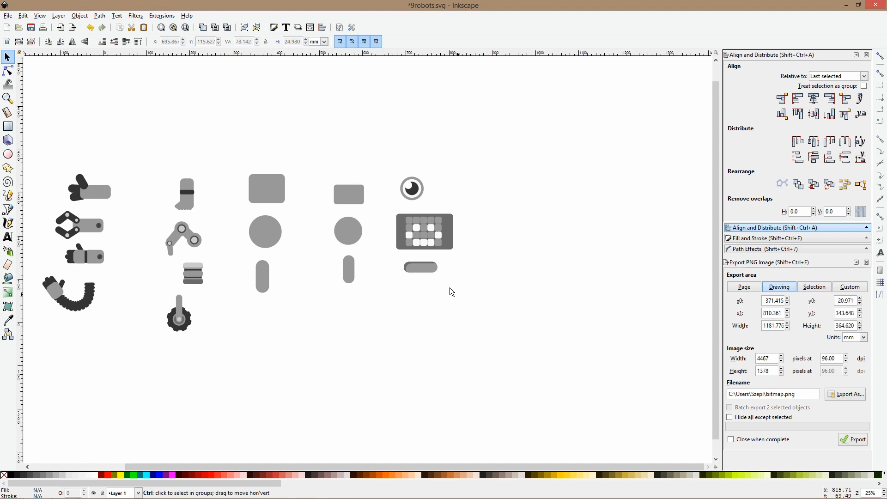
{"action": "scroll", "coordinate": [449, 269], "scroll_direction": "up", "scroll_amount": 2}
{"action": "scroll", "coordinate": [448, 269], "scroll_direction": "up", "scroll_amount": 1}
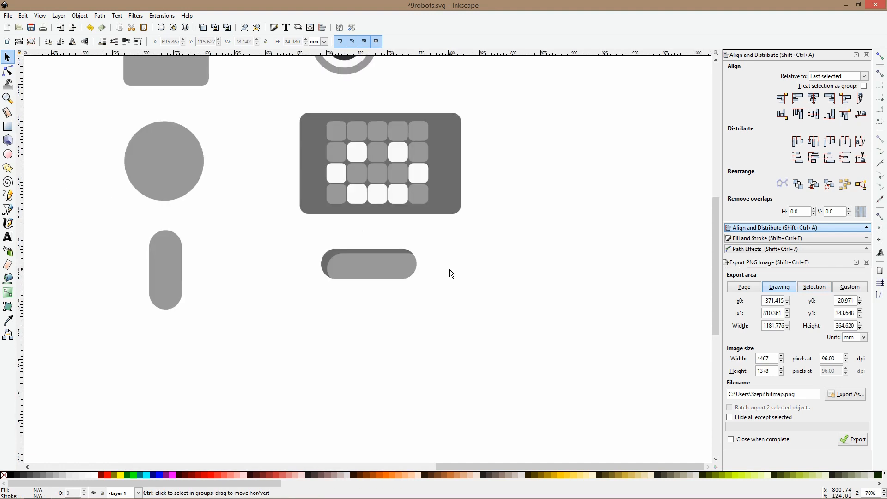
{"action": "scroll", "coordinate": [449, 269], "scroll_direction": "down", "scroll_amount": 2}
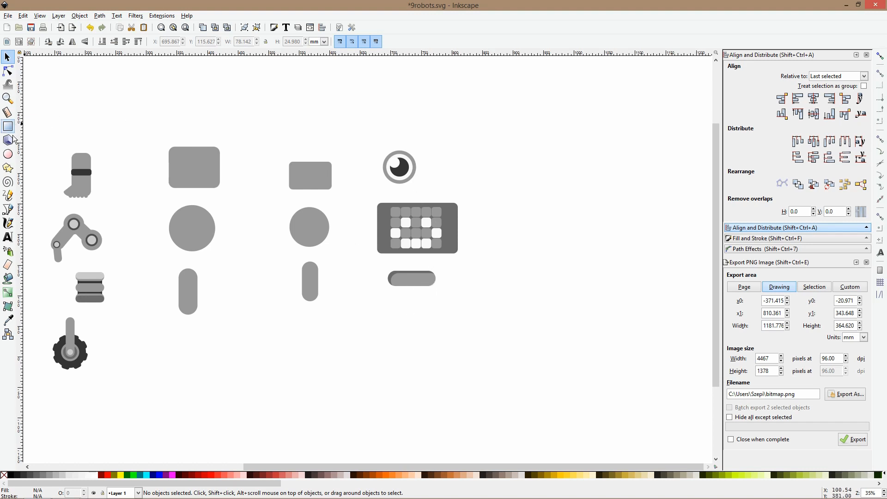
{"action": "left_click", "coordinate": [8, 154]}
{"action": "scroll", "coordinate": [379, 176], "scroll_direction": "down", "scroll_amount": 3}
{"action": "left_click_drag", "start_coordinate": [456, 215], "coordinate": [446, 210]}
{"action": "left_click_drag", "start_coordinate": [402, 115], "coordinate": [398, 120]}
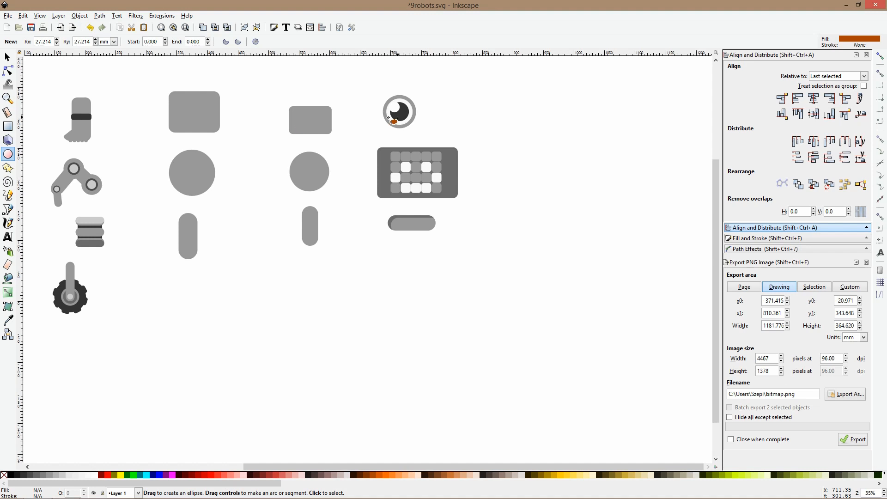
{"action": "scroll", "coordinate": [401, 240], "scroll_direction": "down", "scroll_amount": 1}
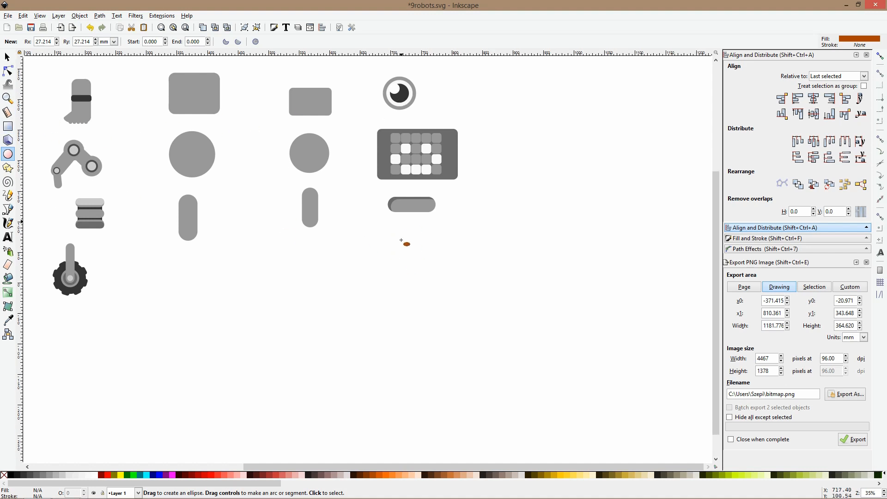
{"action": "scroll", "coordinate": [398, 240], "scroll_direction": "up", "scroll_amount": 2}
{"action": "left_click_drag", "start_coordinate": [379, 211], "coordinate": [418, 258]}
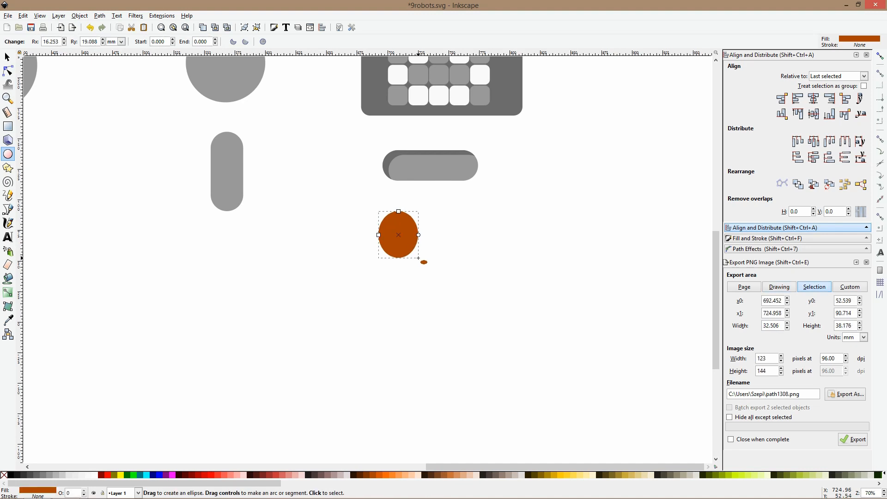
{"action": "key", "text": "Delete"}
Draw a fully rounded square about 15 × 15 mm below the shaded pill and fill it with the light gray of the base shapes
{"action": "key", "text": "r"}
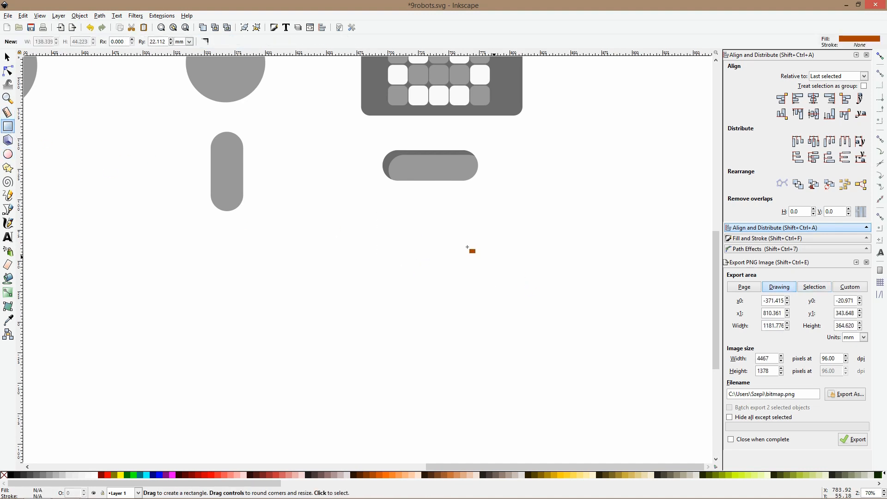
{"action": "left_click_drag", "start_coordinate": [395, 220], "coordinate": [414, 238]}
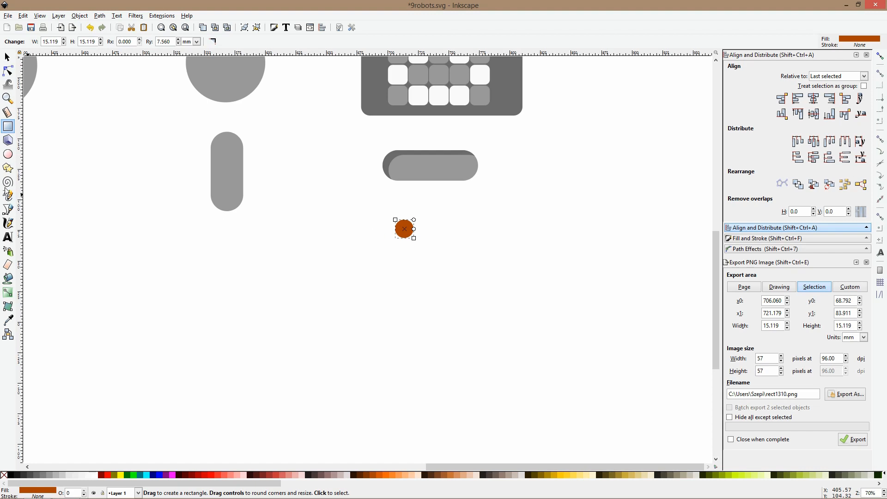
{"action": "left_click", "coordinate": [8, 320]}
{"action": "left_click", "coordinate": [227, 193]}
{"action": "key", "text": "s"}
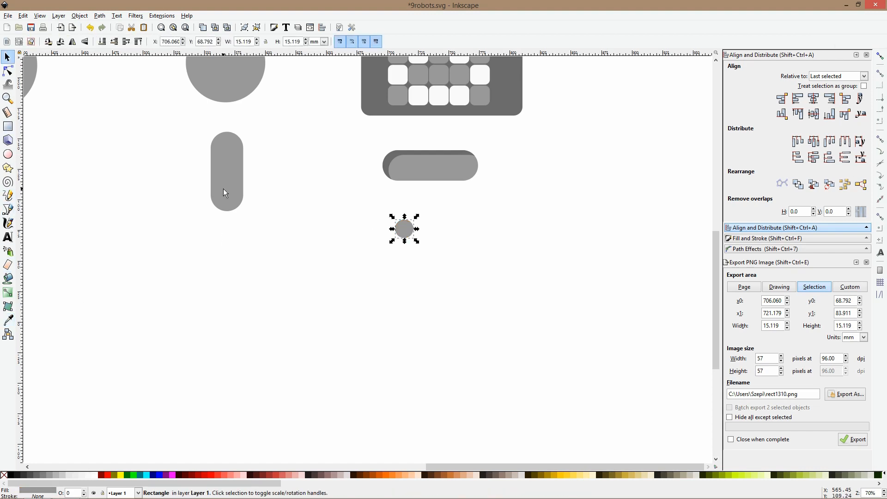
Reduce the small shape's corner rounding and enlarge it to a square of about 27 × 27 mm
{"action": "left_click", "coordinate": [8, 70]}
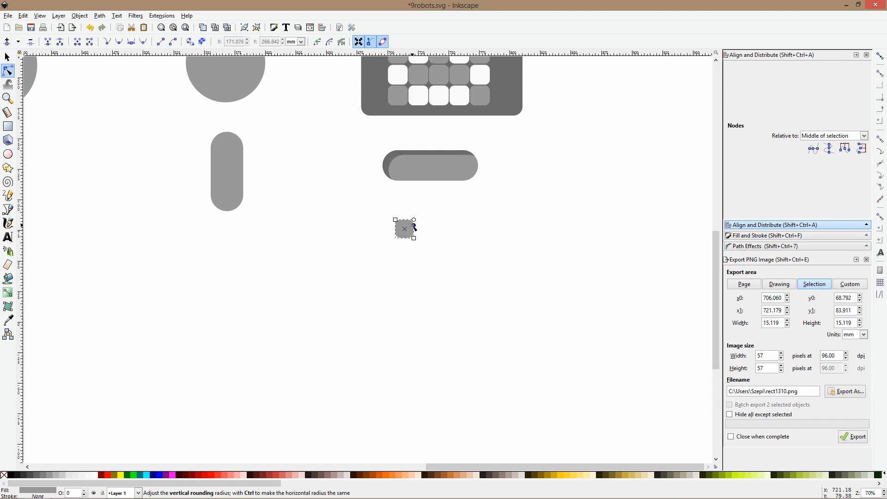
{"action": "left_click_drag", "start_coordinate": [414, 239], "coordinate": [430, 254]}
{"action": "scroll", "coordinate": [420, 278], "scroll_direction": "down", "scroll_amount": 2}
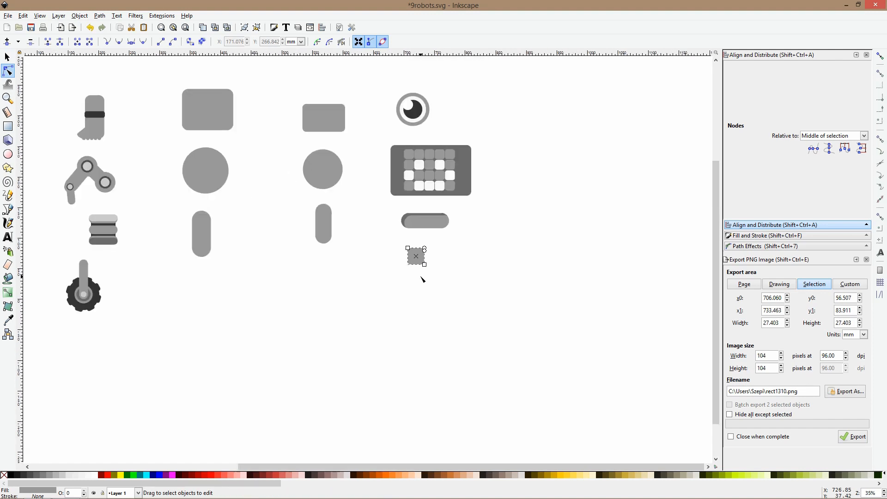
{"action": "scroll", "coordinate": [422, 278], "scroll_direction": "down", "scroll_amount": 1}
{"action": "key", "text": "s"}
Shift the gray square below the pill's left end, duplicate it in place and fill the copy with the pill's dark shading gray
{"action": "scroll", "coordinate": [422, 263], "scroll_direction": "up", "scroll_amount": 3}
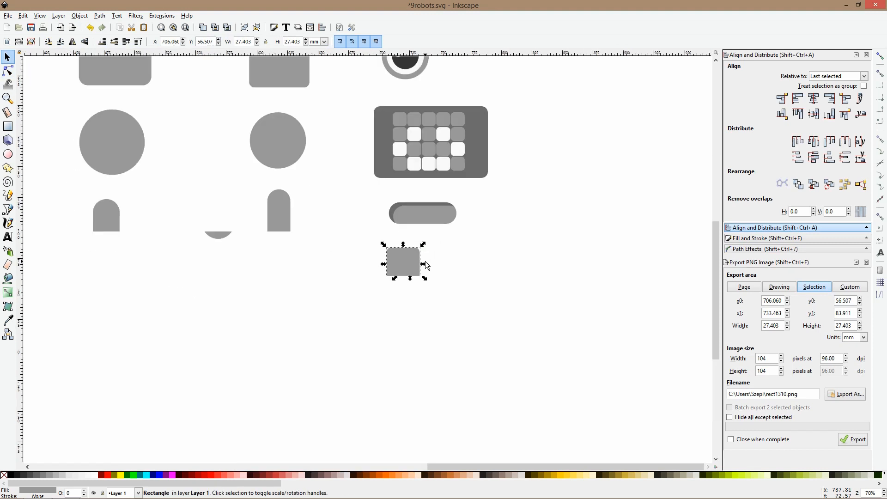
{"action": "left_click_drag", "start_coordinate": [389, 258], "coordinate": [391, 267]}
{"action": "key", "text": "ctrl+d"}
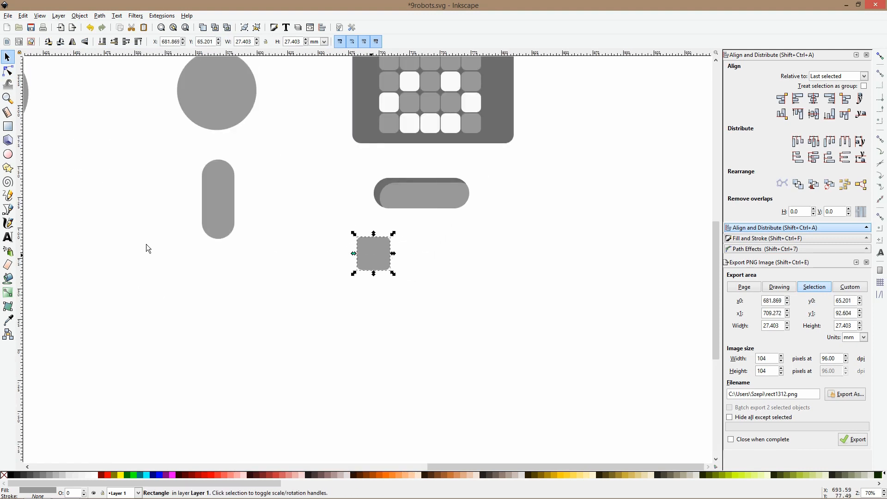
{"action": "left_click", "coordinate": [11, 319]}
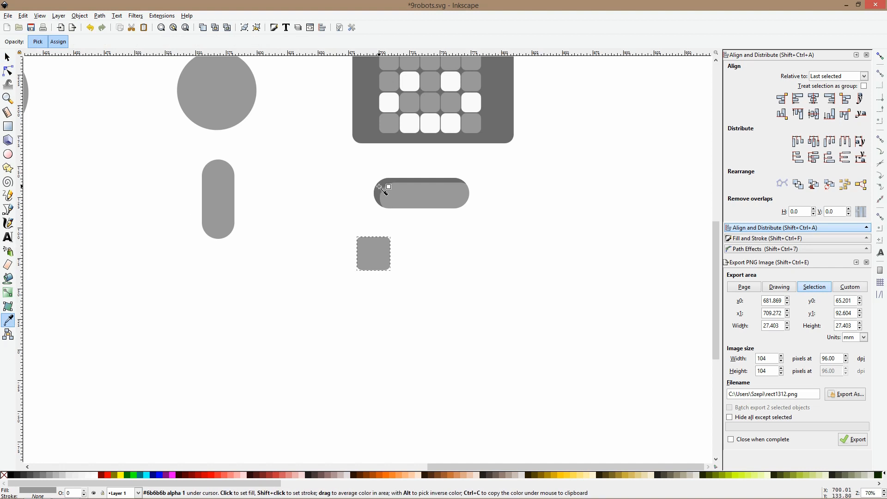
{"action": "left_click", "coordinate": [379, 187]}
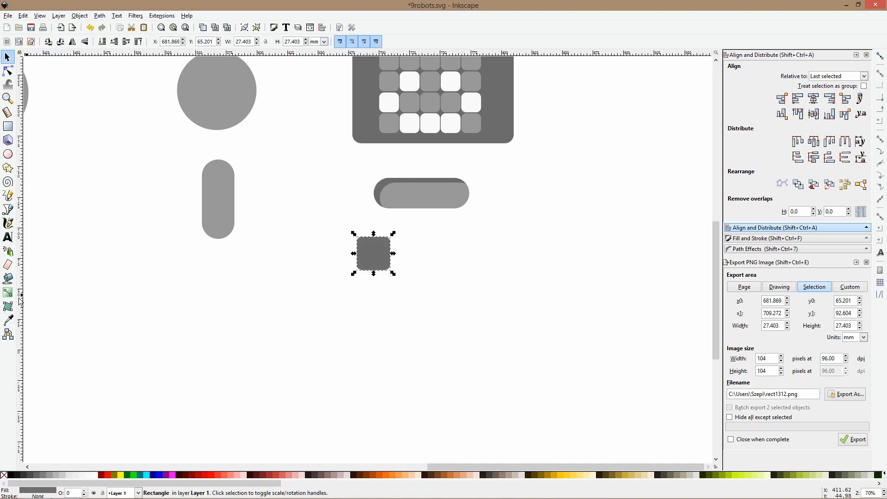
Fill the square's duplicate with the eye's dark gray #333333 and shrink it about its centre to a narrow upright shape about 19 mm tall
{"action": "scroll", "coordinate": [317, 190], "scroll_direction": "down", "scroll_amount": 1}
{"action": "scroll", "coordinate": [354, 130], "scroll_direction": "up", "scroll_amount": 8}
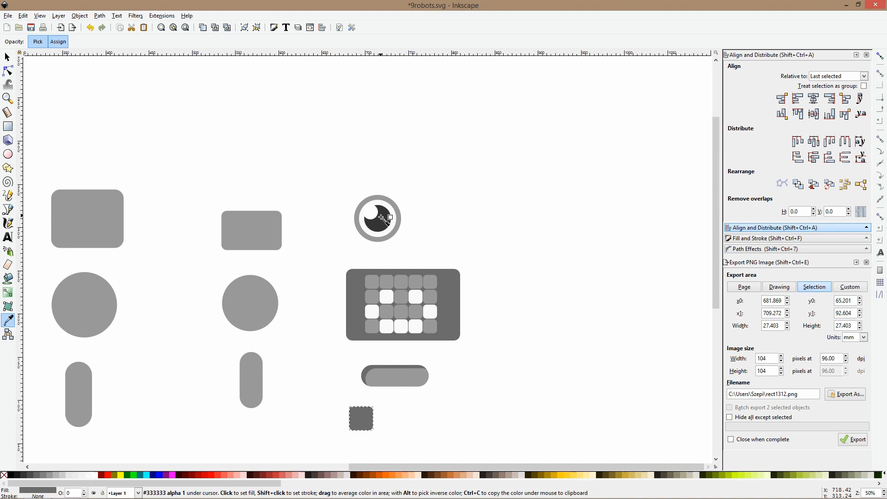
{"action": "left_click", "coordinate": [382, 219]}
{"action": "key", "text": "s"}
{"action": "scroll", "coordinate": [382, 220], "scroll_direction": "down", "scroll_amount": 3}
{"action": "scroll", "coordinate": [381, 311], "scroll_direction": "up", "scroll_amount": 4}
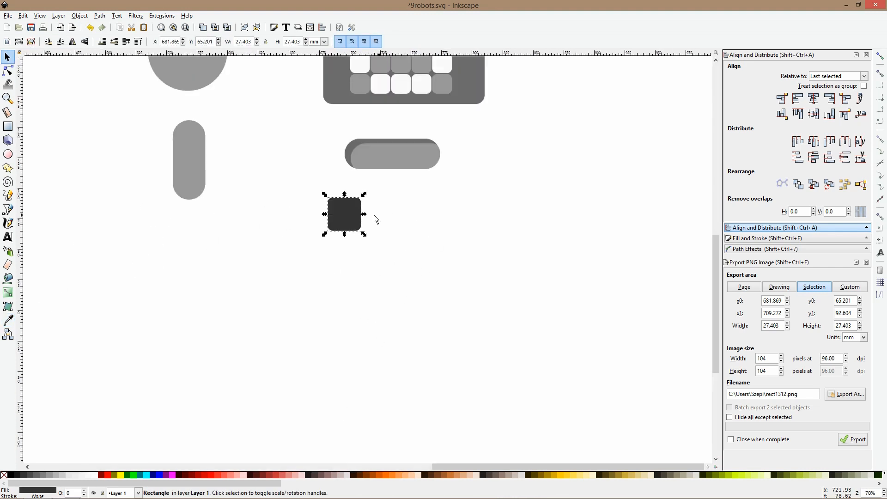
{"action": "left_click_drag", "start_coordinate": [365, 217], "coordinate": [356, 218]}
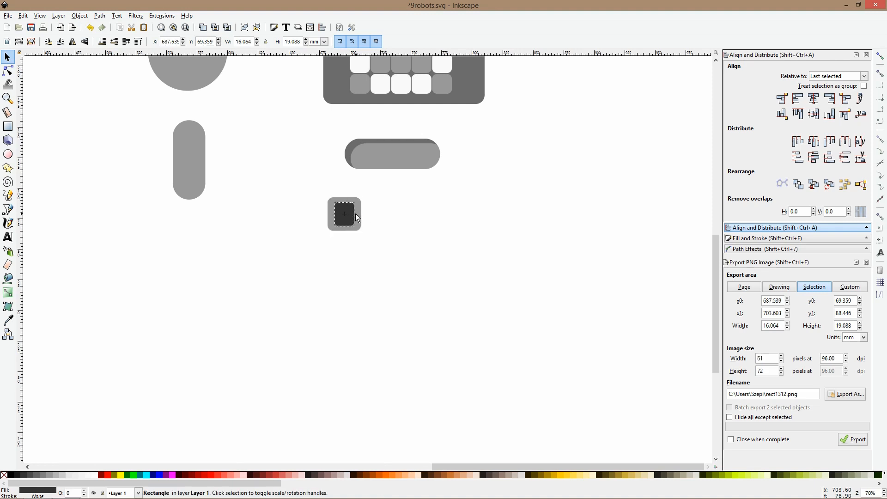
Duplicate the light gray square, shrink the copy to about 8 × 8 mm and overlap it on the dark shape's upper-left corner
{"action": "left_click", "coordinate": [357, 218]}
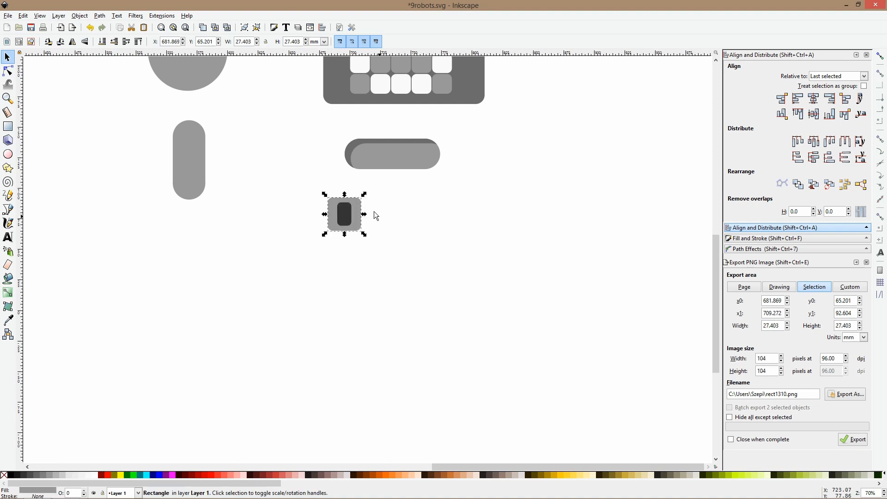
{"action": "scroll", "coordinate": [357, 208], "scroll_direction": "up", "scroll_amount": 4, "text": "ctrl"}
{"action": "key", "text": "ctrl+d"}
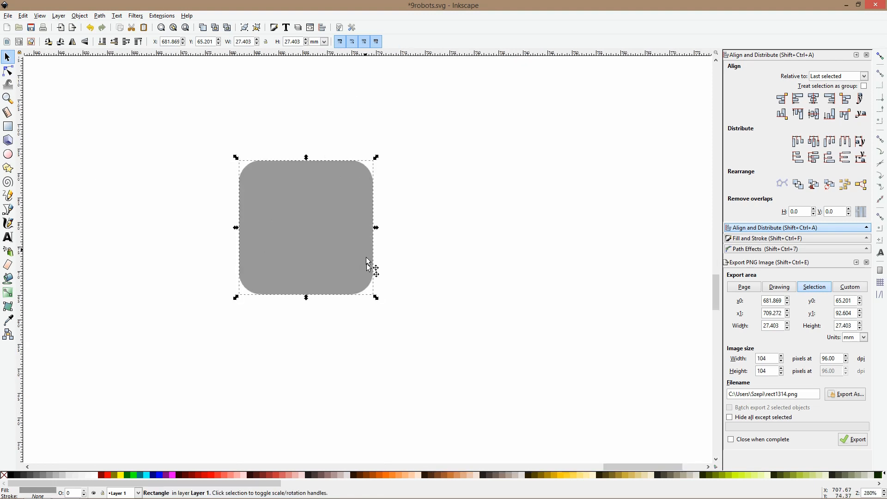
{"action": "left_click_drag", "start_coordinate": [376, 297], "coordinate": [296, 204]}
{"action": "left_click_drag", "start_coordinate": [255, 178], "coordinate": [273, 187]}
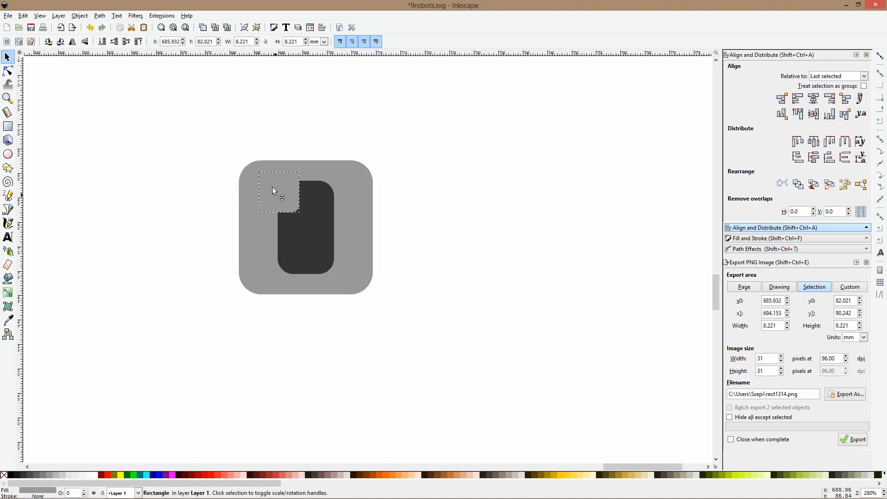
Fill the small highlight square with white and set its opacity to 50%
{"action": "left_click", "coordinate": [95, 475]}
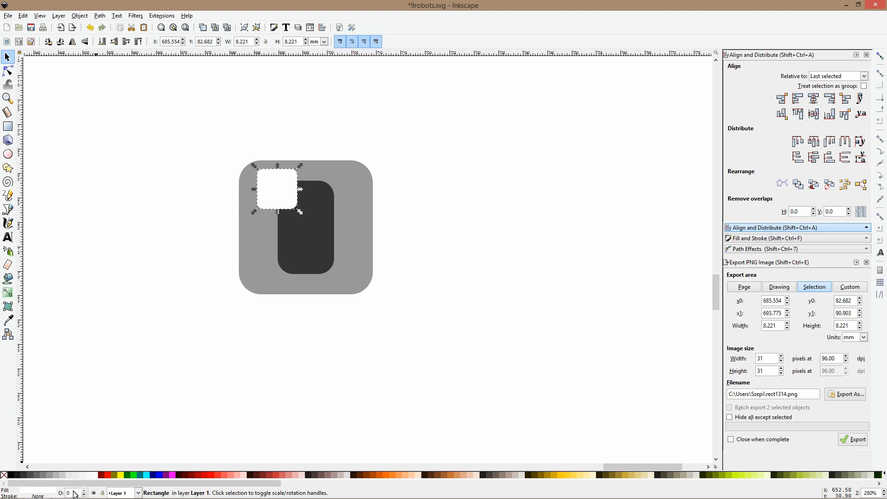
{"action": "type", "text": "50"}
{"action": "key", "text": "Return"}
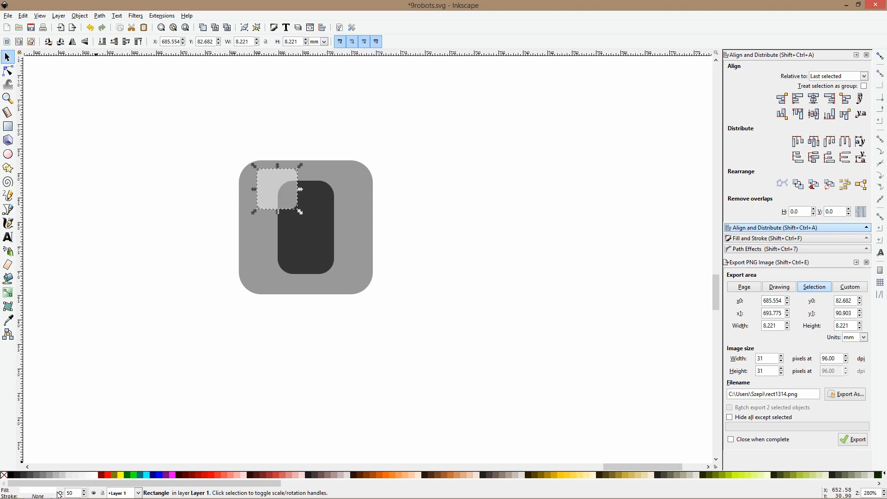
Group the base square, dark inset and highlight, and position the group just below the pill's left end
{"action": "scroll", "coordinate": [192, 346], "scroll_direction": "down", "scroll_amount": 4}
{"action": "left_click", "coordinate": [193, 324]}
{"action": "left_click_drag", "start_coordinate": [193, 284], "coordinate": [233, 303]}
{"action": "key", "text": "ctrl+g"}
{"action": "scroll", "coordinate": [298, 283], "scroll_direction": "down", "scroll_amount": 2}
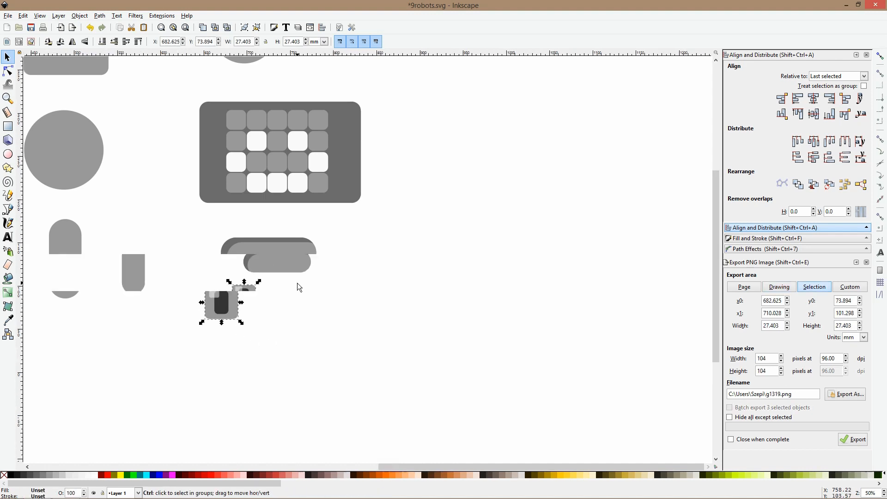
{"action": "left_click", "coordinate": [323, 276]}
{"action": "left_click_drag", "start_coordinate": [265, 291], "coordinate": [187, 183]}
{"action": "key", "text": "ctrl+z"}
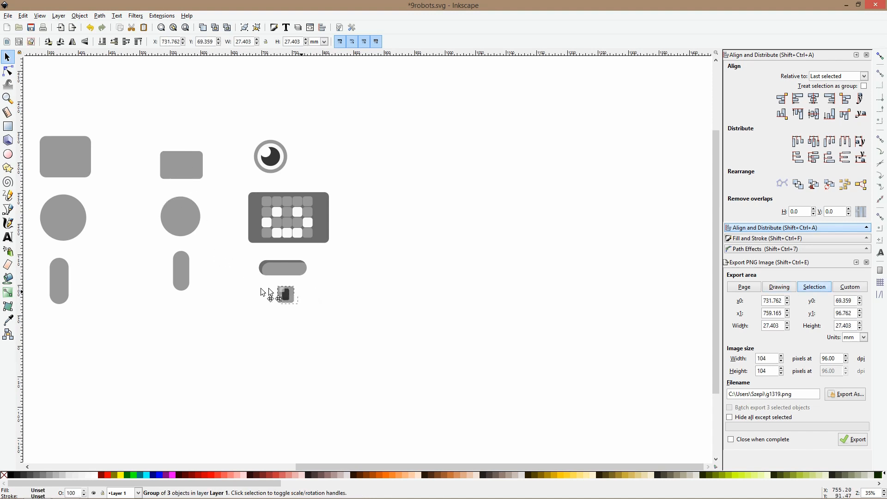
{"action": "scroll", "coordinate": [262, 293], "scroll_direction": "up", "scroll_amount": 2}
Fill the grouped detail's base square with the pale gray sampled from the jointed leg's round joint
{"action": "left_click", "coordinate": [263, 292], "text": "ctrl"}
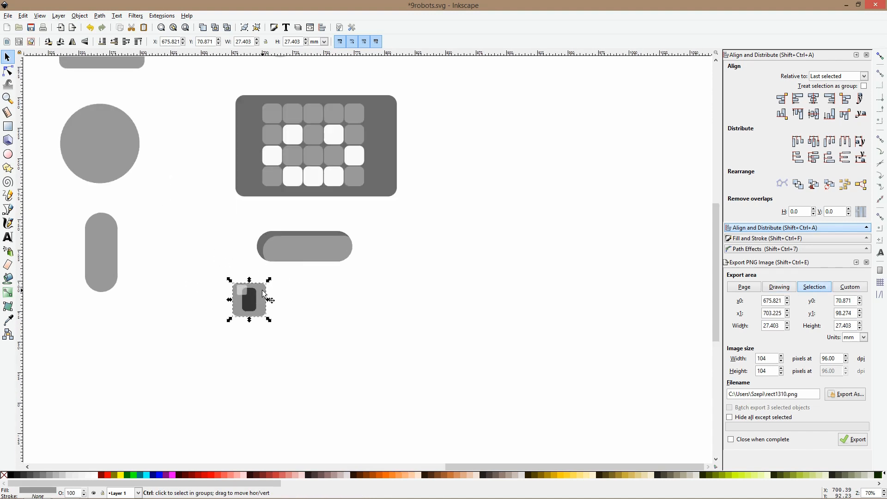
{"action": "scroll", "coordinate": [301, 311], "scroll_direction": "down", "scroll_amount": 2}
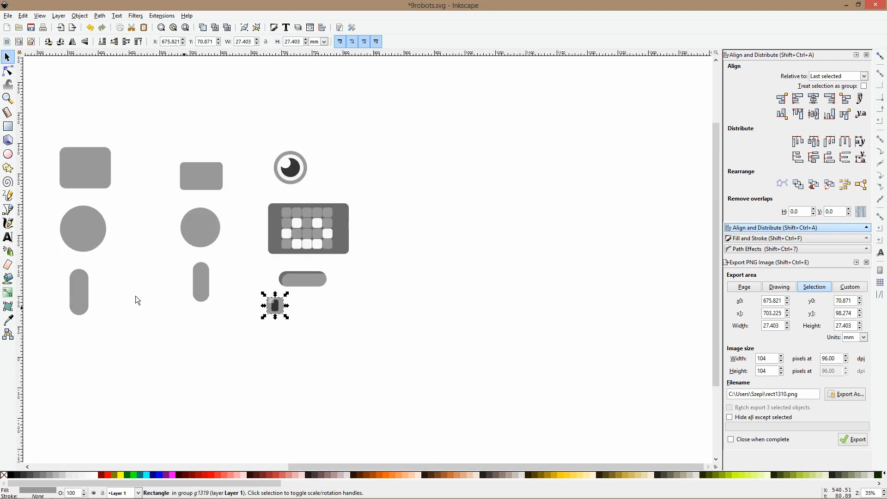
{"action": "left_click", "coordinate": [8, 320]}
{"action": "left_click_drag", "start_coordinate": [259, 294], "coordinate": [467, 309]}
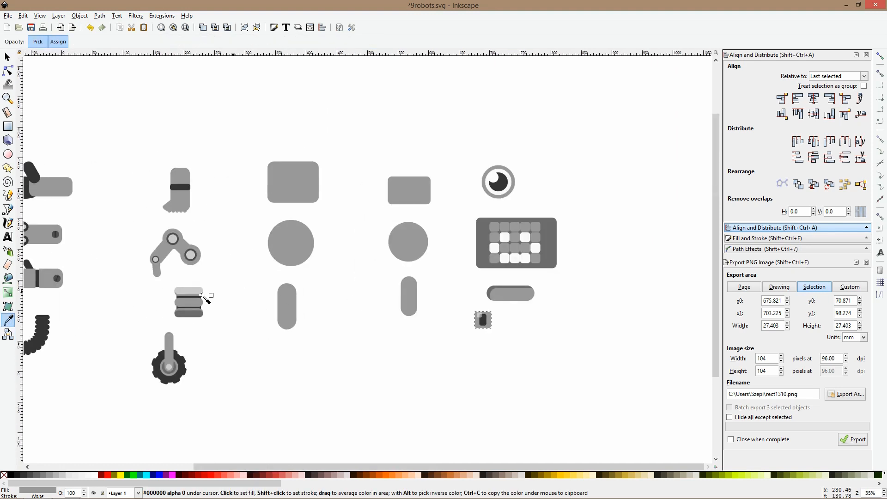
{"action": "left_click", "coordinate": [191, 254]}
{"action": "key", "text": "s"}
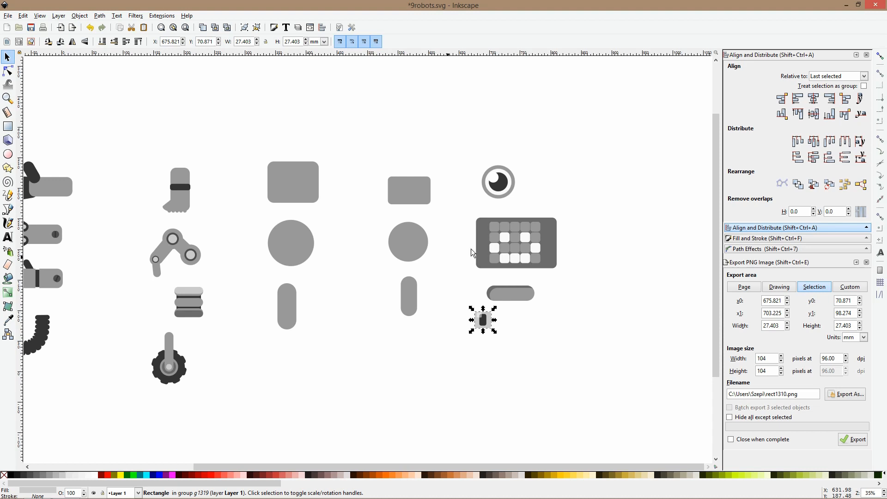
Recolor the eye's outer ring with the dark gray #6b6b6b sampled from the bottom segment of the stacked leg
{"action": "left_click", "coordinate": [498, 199]}
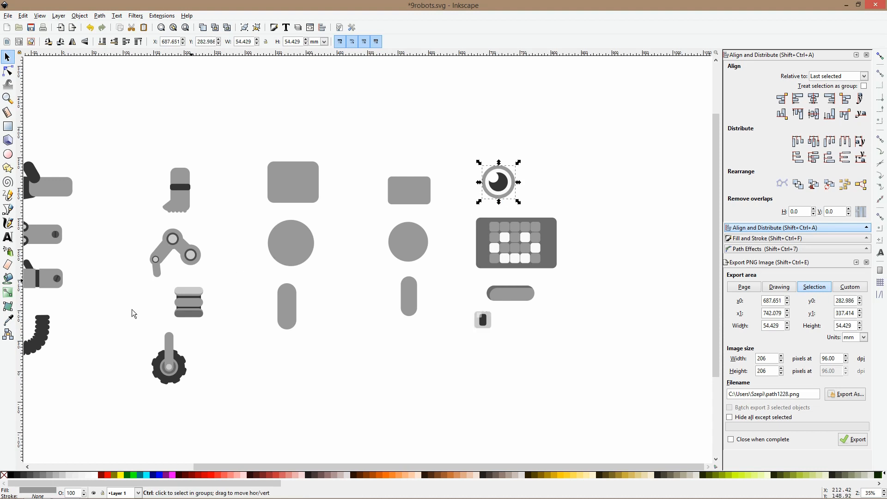
{"action": "left_click", "coordinate": [9, 320]}
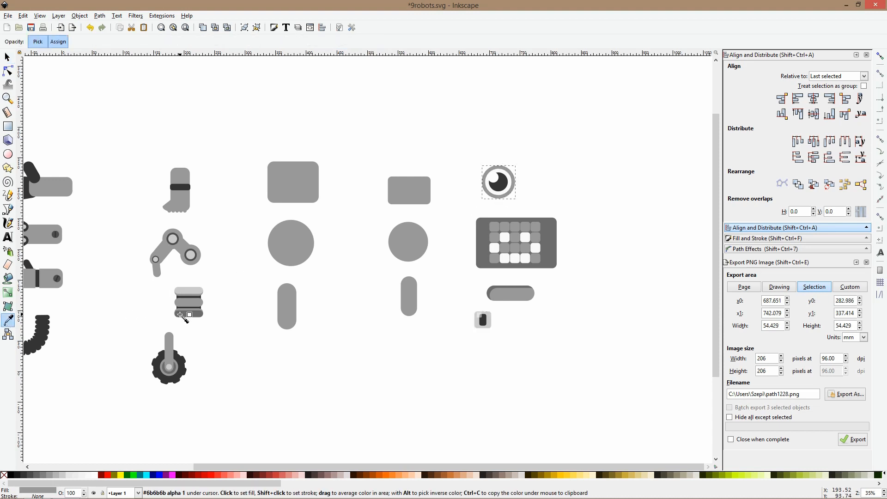
{"action": "left_click", "coordinate": [183, 319]}
{"action": "key", "text": "s"}
{"action": "left_click", "coordinate": [551, 320]}
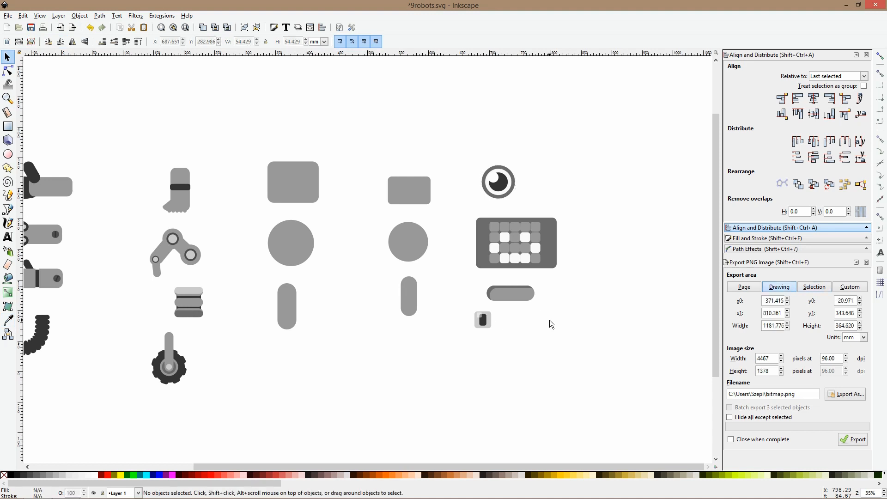
Fill the pill's front shape with the dark gray #6b6b6b sampled from the stacked leg's bottom segment
{"action": "left_click", "coordinate": [526, 294]}
{"action": "left_click", "coordinate": [9, 320]}
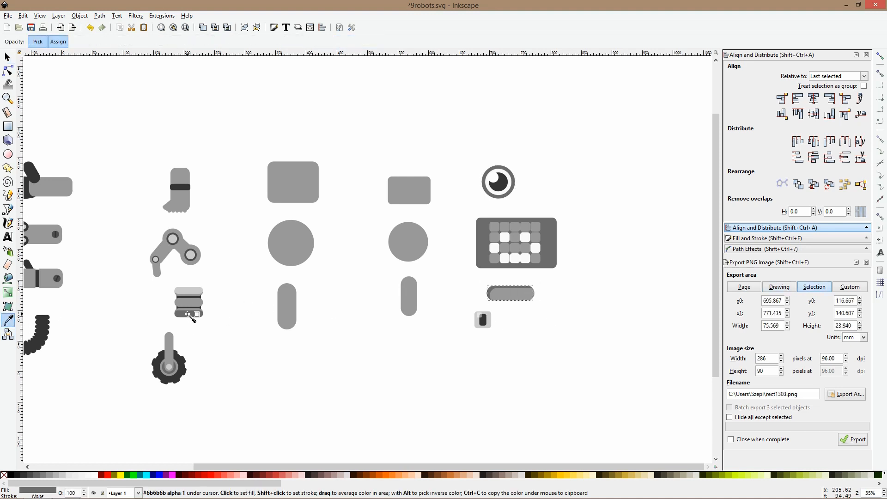
{"action": "key", "text": "s"}
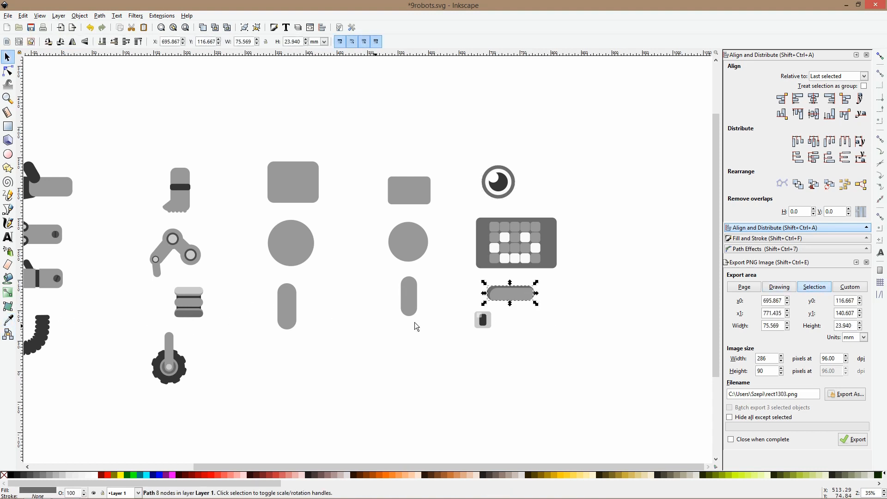
{"action": "left_click", "coordinate": [494, 295]}
{"action": "left_click", "coordinate": [9, 320]}
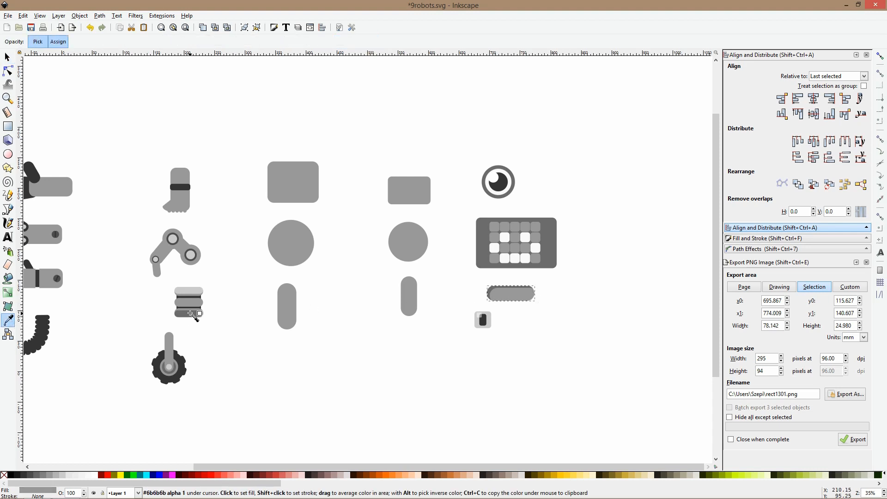
{"action": "left_click", "coordinate": [192, 314]}
{"action": "key", "text": "space"}
Fill the pill's shading shape with #333333 sampled from the flexible tube arm and save the file
{"action": "left_click", "coordinate": [513, 285], "text": "alt"}
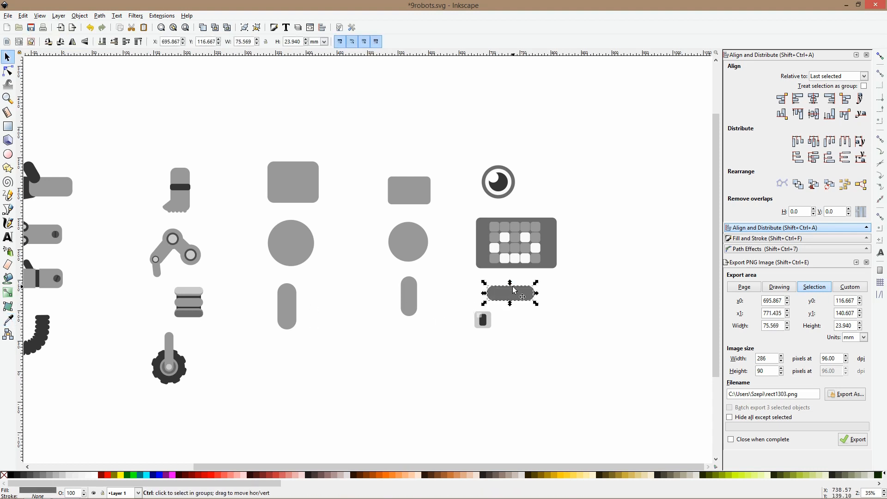
{"action": "left_click", "coordinate": [8, 320]}
{"action": "left_click", "coordinate": [45, 325]}
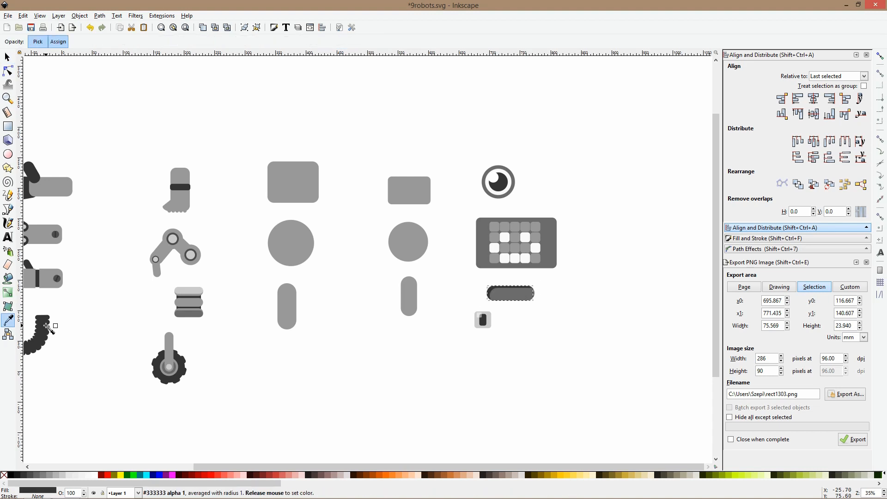
{"action": "key", "text": "space"}
{"action": "left_click", "coordinate": [614, 319]}
{"action": "left_click_drag", "start_coordinate": [517, 296], "coordinate": [412, 294]}
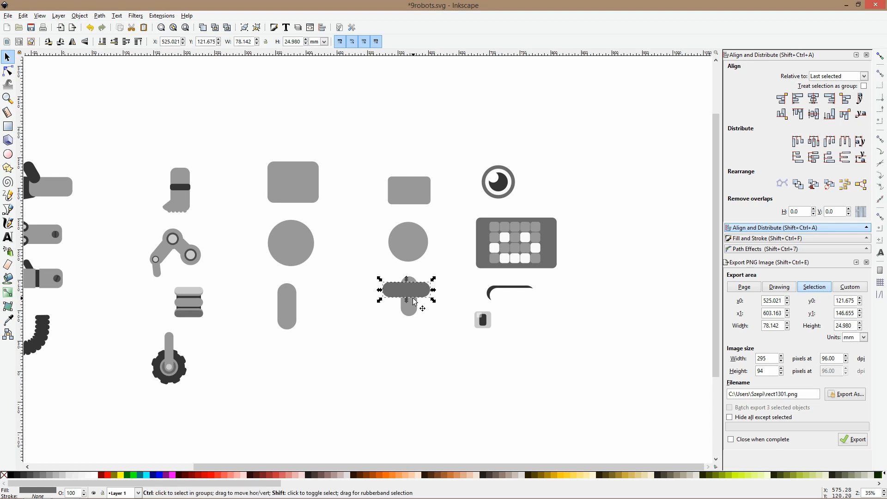
{"action": "key", "text": "ctrl+z"}
{"action": "key", "text": "ctrl+s"}
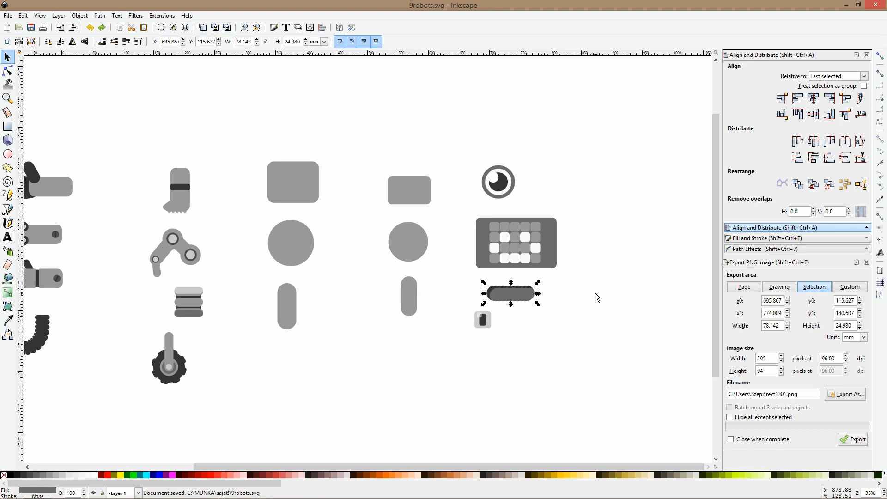
Shift the small square detail slightly right and down so it sits closer beneath the pill's left end
{"action": "left_click_drag", "start_coordinate": [596, 293], "coordinate": [481, 298]}
{"action": "left_click", "coordinate": [441, 318]}
{"action": "left_click_drag", "start_coordinate": [411, 355], "coordinate": [387, 328]}
{"action": "key", "text": "ctrl+g"}
{"action": "left_click", "coordinate": [419, 329]}
{"action": "scroll", "coordinate": [430, 312], "scroll_direction": "down", "scroll_amount": 2}
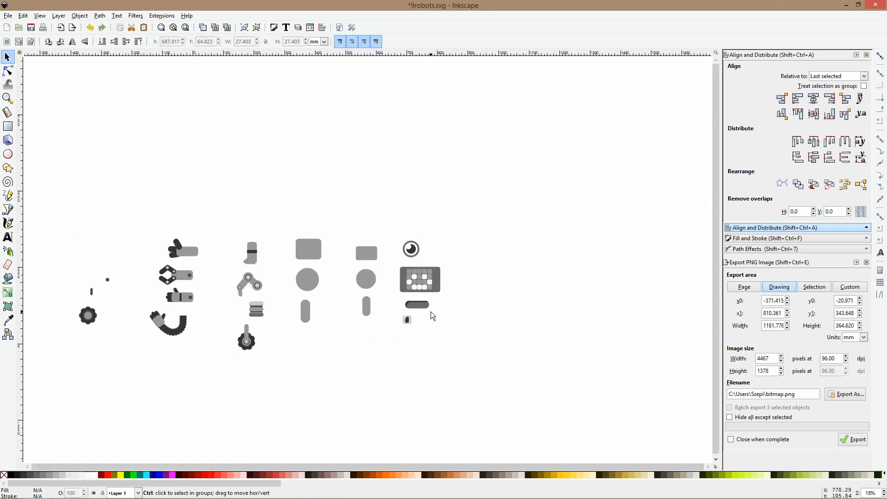
Group the pill's shapes and place a duplicate of the group level with the original, well to its right
{"action": "scroll", "coordinate": [430, 313], "scroll_direction": "up", "scroll_amount": 2}
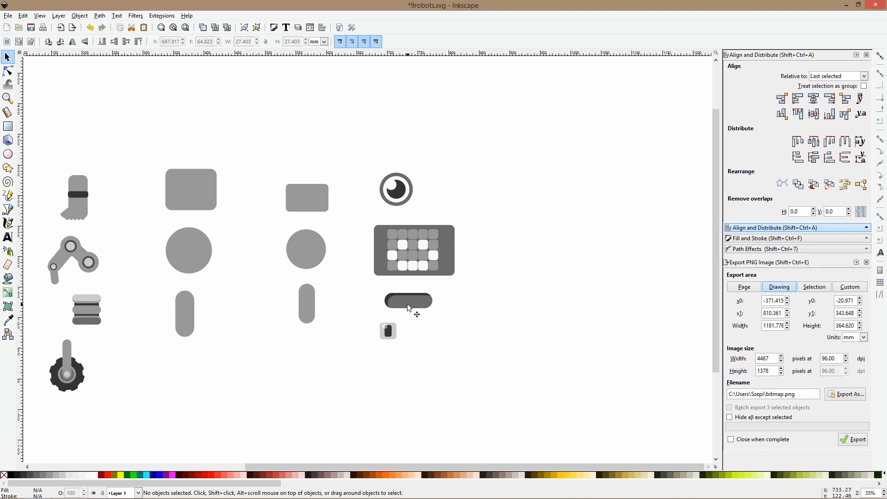
{"action": "scroll", "coordinate": [408, 308], "scroll_direction": "down", "scroll_amount": 2}
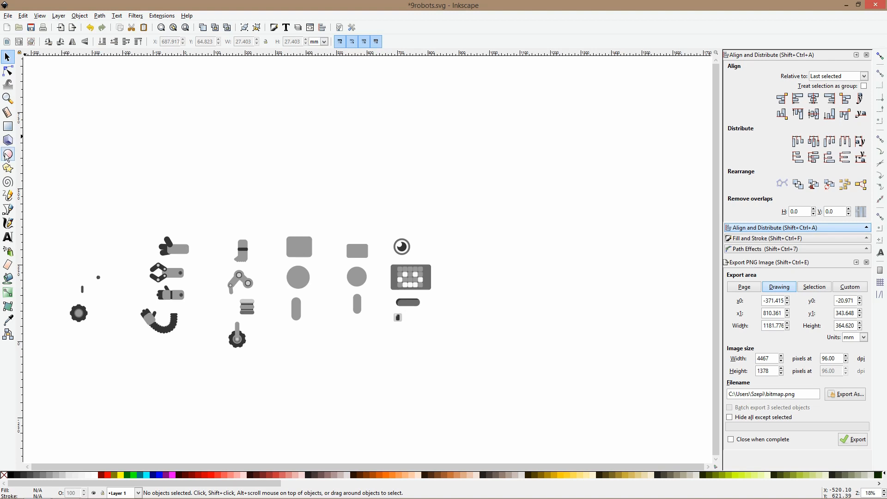
{"action": "scroll", "coordinate": [411, 300], "scroll_direction": "up", "scroll_amount": 2}
{"action": "left_click", "coordinate": [411, 306]}
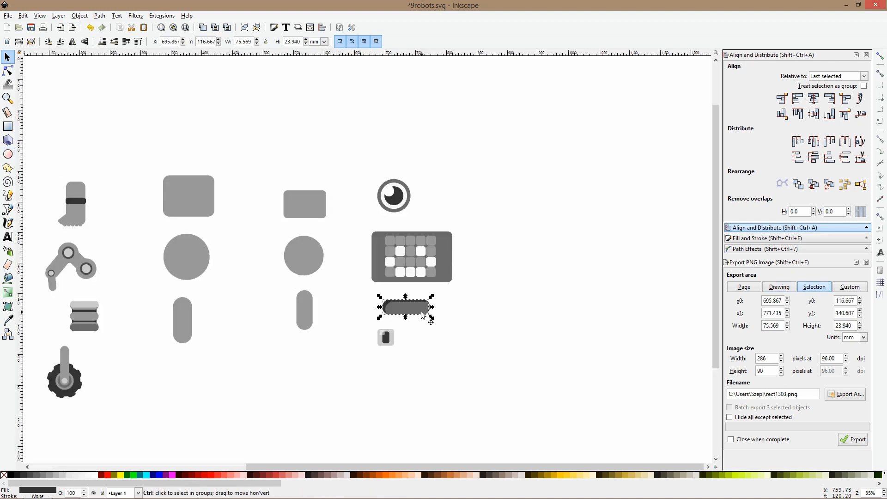
{"action": "left_click_drag", "start_coordinate": [419, 312], "coordinate": [547, 320]}
{"action": "key", "text": "ctrl+z"}
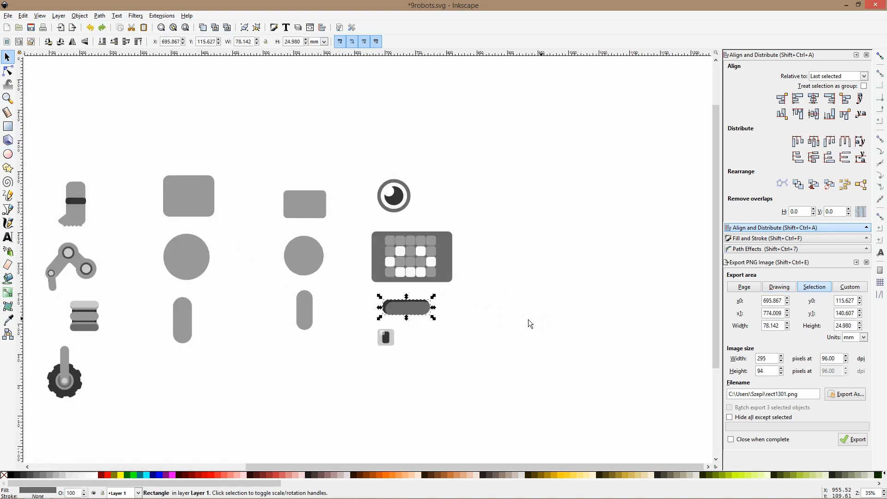
{"action": "left_click_drag", "start_coordinate": [446, 294], "coordinate": [542, 323]}
{"action": "key", "text": "ctrl+d"}
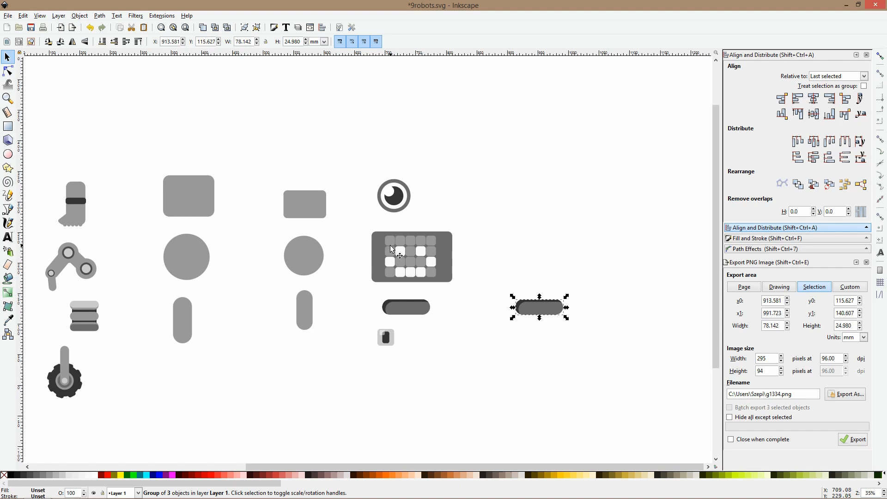
Draw a half-circle arc with a radius of about 21.5 mm above the duplicated pill
{"action": "left_click", "coordinate": [400, 214]}
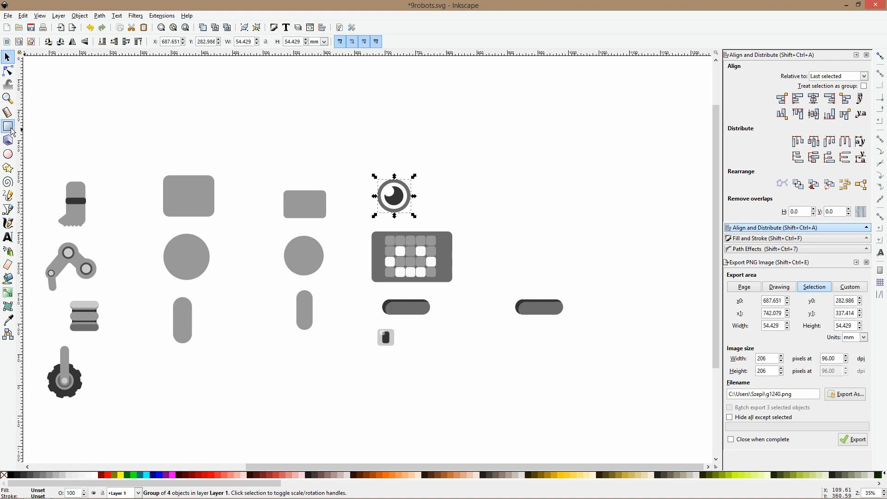
{"action": "left_click", "coordinate": [8, 140]}
{"action": "left_click", "coordinate": [8, 154]}
{"action": "mouse_move", "coordinate": [519, 205]}
{"action": "left_mouse_down"}
{"action": "mouse_move", "coordinate": [547, 230]}
{"action": "mouse_move", "coordinate": [538, 207]}
{"action": "mouse_move", "coordinate": [520, 218]}
{"action": "left_mouse_up"}
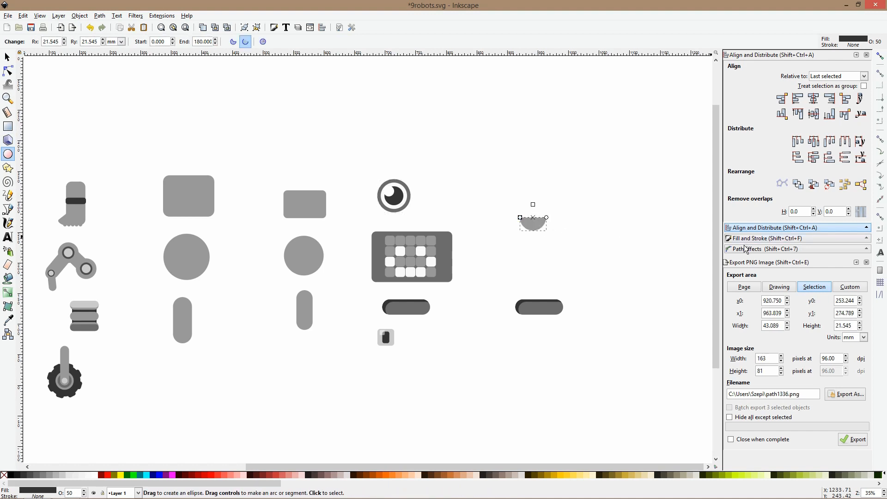
Give the half-circle arc a flat stroke colour and remove its fill
{"action": "left_click", "coordinate": [866, 262]}
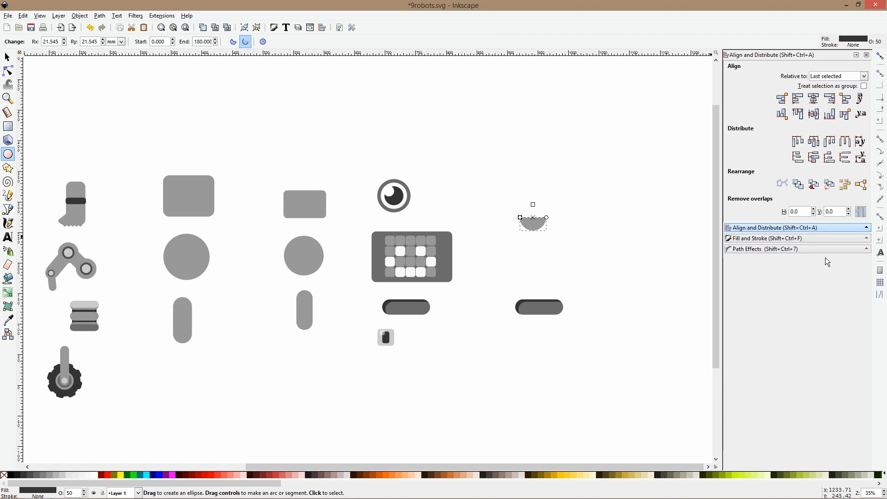
{"action": "left_click", "coordinate": [776, 238]}
{"action": "left_click", "coordinate": [774, 68]}
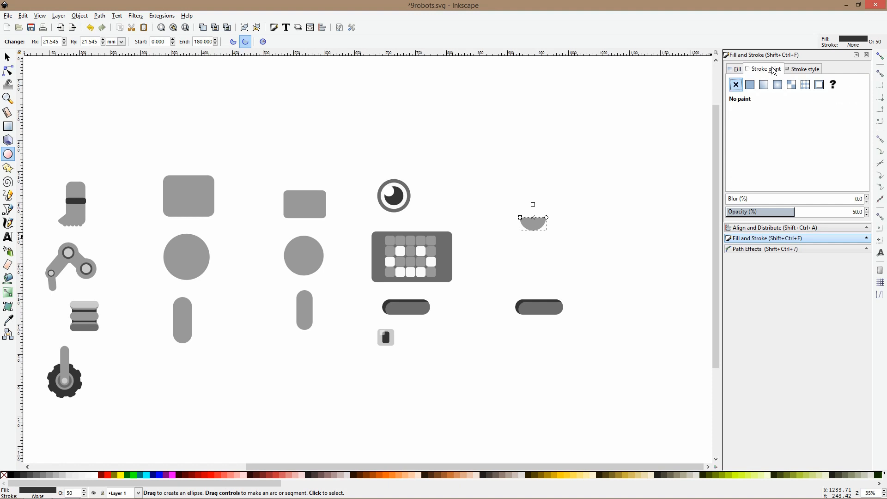
{"action": "left_click", "coordinate": [749, 85]}
{"action": "left_click", "coordinate": [735, 69]}
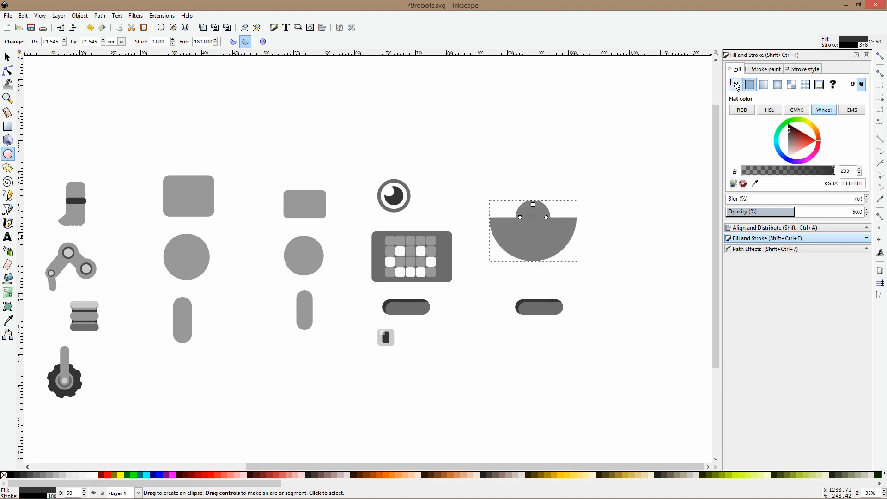
{"action": "left_click", "coordinate": [736, 85]}
{"action": "left_click", "coordinate": [769, 69]}
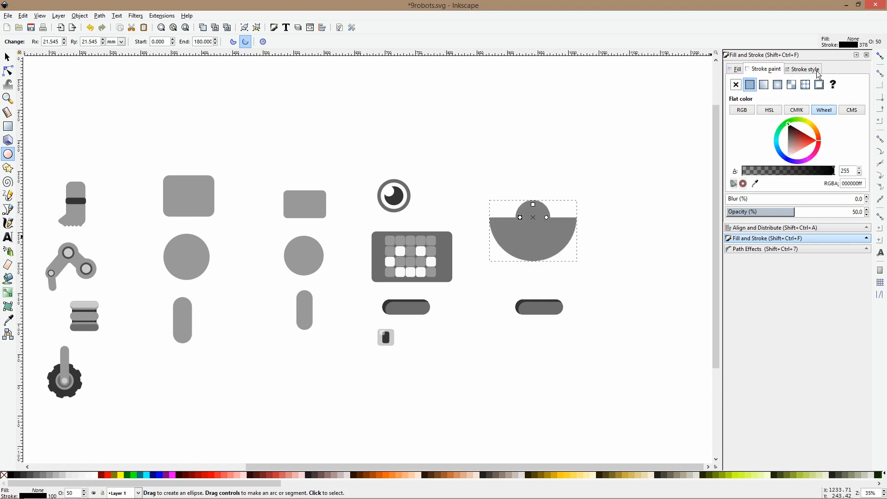
{"action": "left_click", "coordinate": [735, 69]}
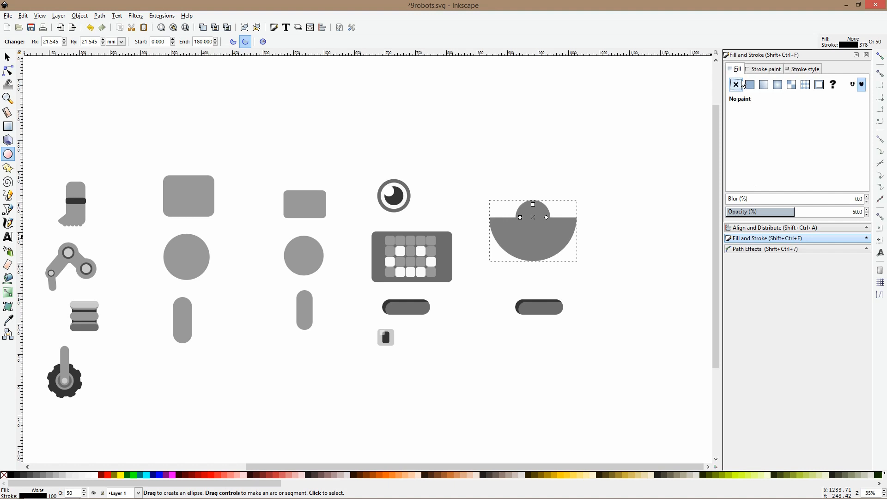
Set the arc's stroke width to 10 mm with a round join and round caps
{"action": "left_click", "coordinate": [803, 69]}
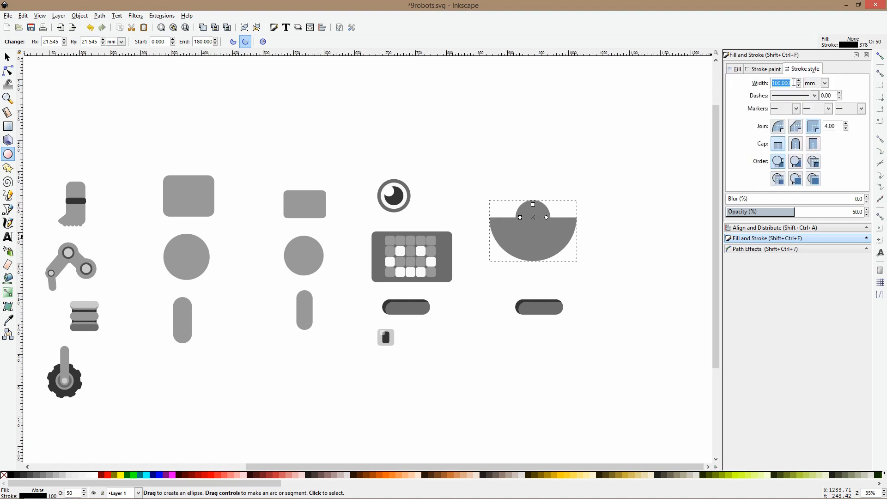
{"action": "type", "text": "1"}
{"action": "key", "text": "Return"}
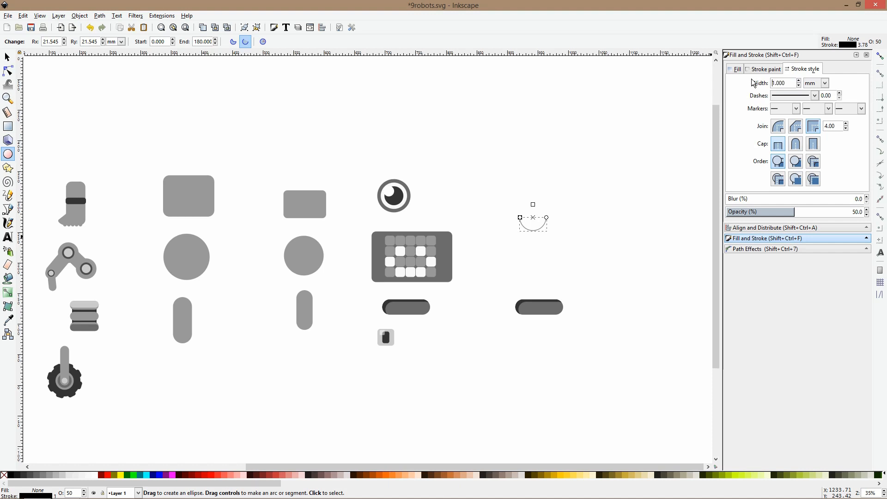
{"action": "key", "text": "Return"}
{"action": "key", "text": "Return"}
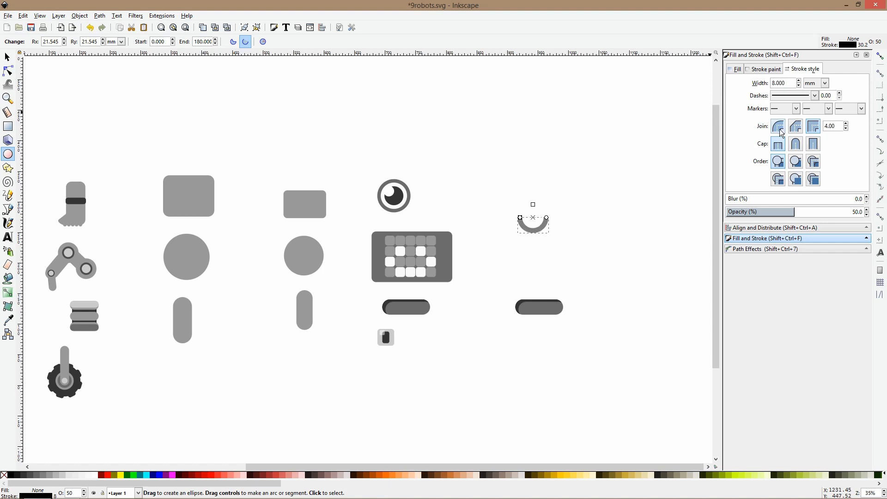
{"action": "left_click", "coordinate": [797, 145]}
{"action": "left_click", "coordinate": [784, 131]}
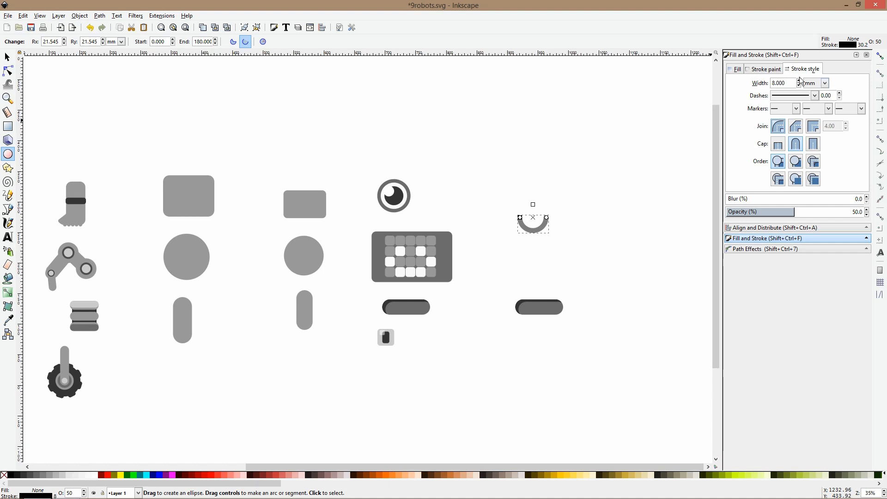
{"action": "key", "text": "Return"}
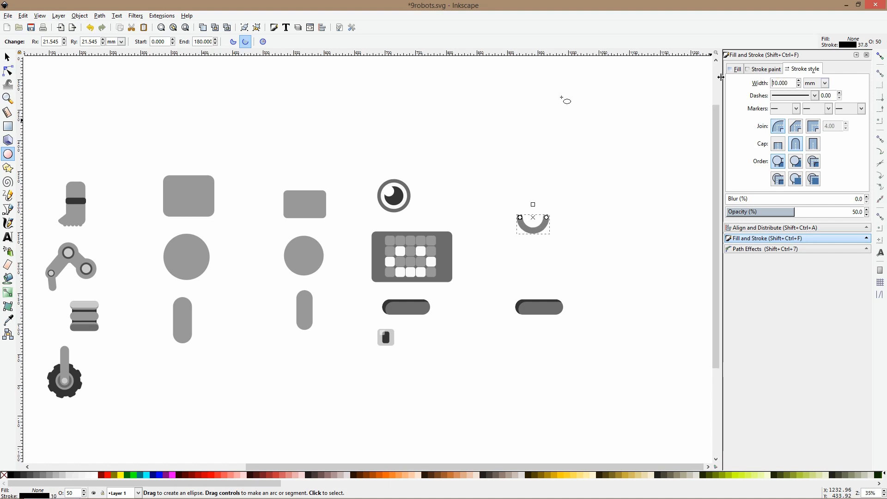
{"action": "left_click", "coordinate": [8, 320]}
{"action": "left_click", "coordinate": [79, 202]}
{"action": "key", "text": "s"}
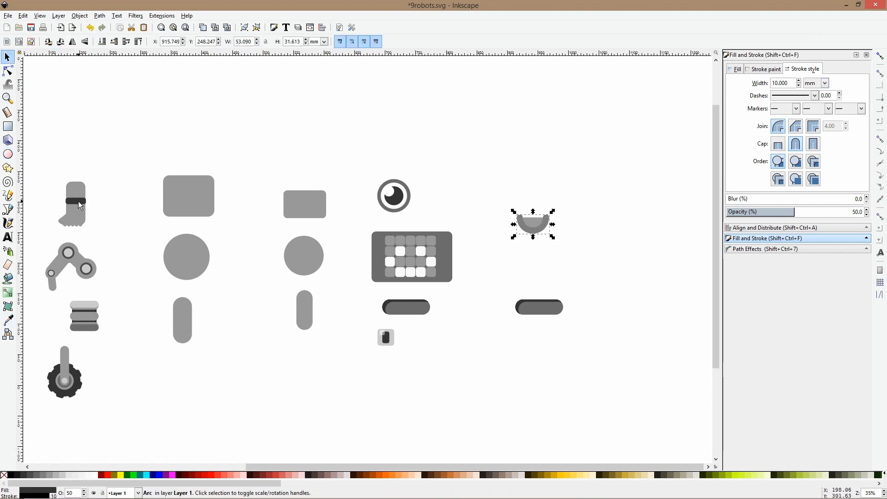
{"action": "key", "text": "ctrl+shift+g"}
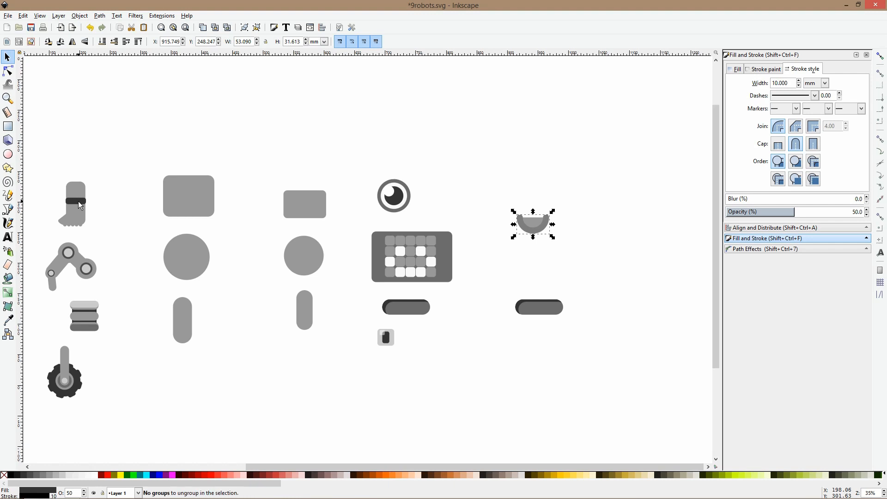
{"action": "key", "text": "ctrl+z"}
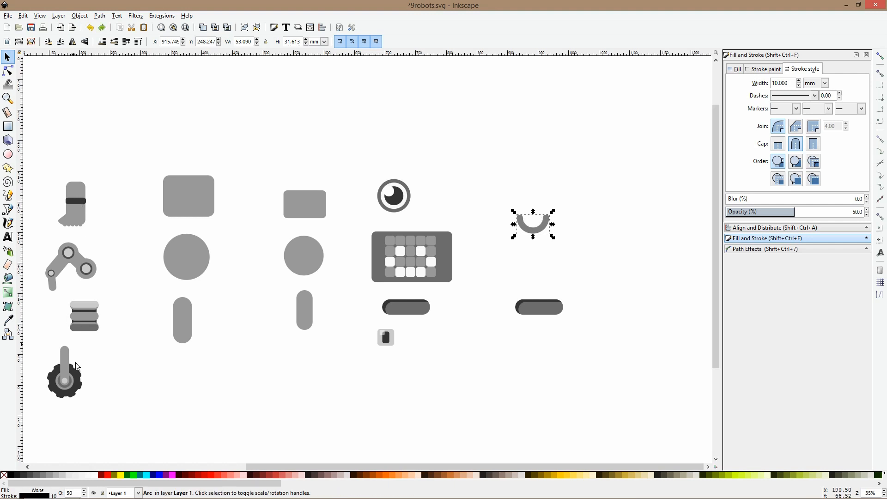
Set the arc's opacity to 100% and move it slightly up and to the right above the duplicated pill
{"action": "double_click", "coordinate": [79, 493]}
{"action": "type", "text": "100"}
{"action": "key", "text": "Return"}
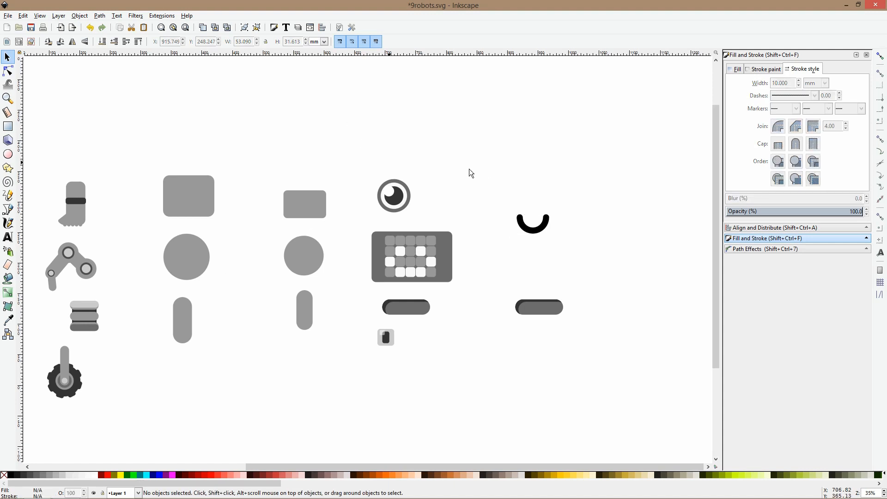
{"action": "scroll", "coordinate": [470, 173], "scroll_direction": "down", "scroll_amount": 3}
{"action": "left_click_drag", "start_coordinate": [543, 179], "coordinate": [547, 166]}
Delete the dark shading shape from the duplicated pill group, keeping its gray base shape
{"action": "left_click", "coordinate": [556, 251]}
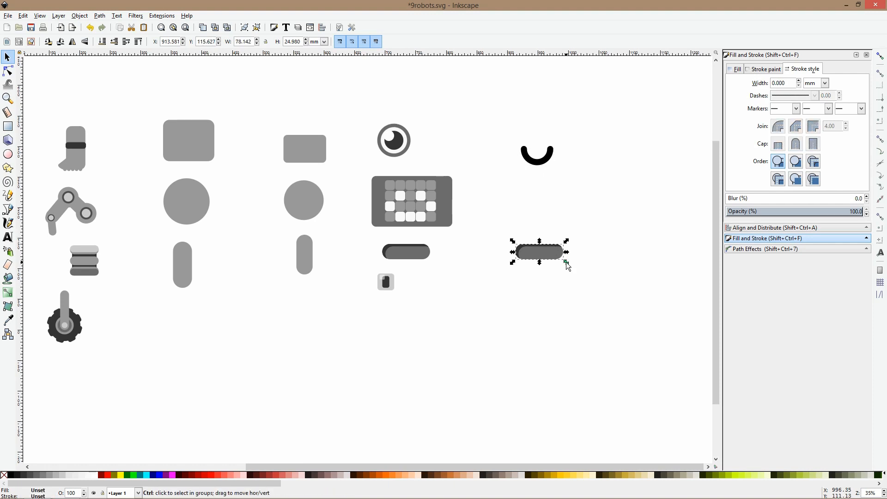
{"action": "scroll", "coordinate": [558, 256], "scroll_direction": "up", "scroll_amount": 4}
{"action": "left_click", "coordinate": [14, 210]}
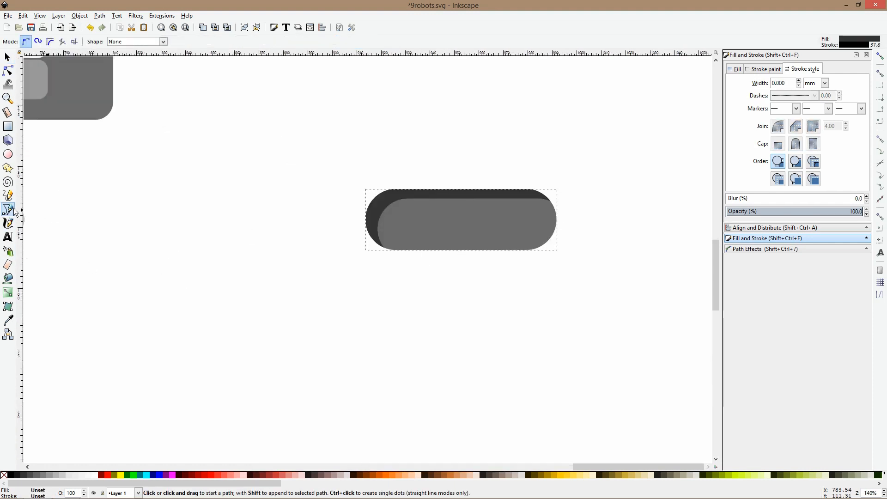
{"action": "key", "text": "s"}
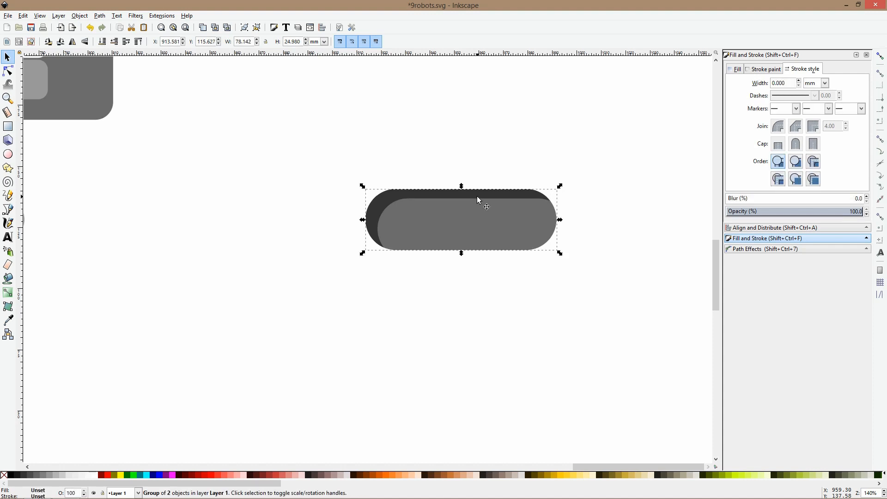
{"action": "key", "text": "Delete"}
{"action": "key", "text": "ctrl+z"}
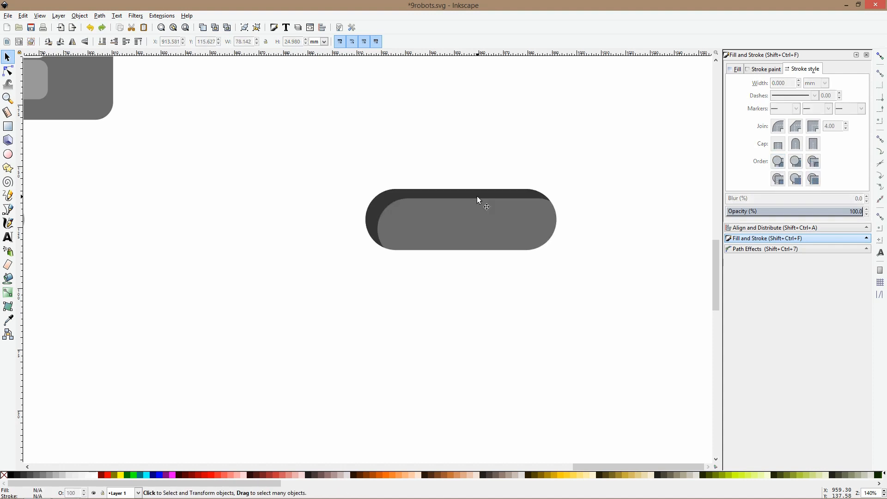
{"action": "left_click", "coordinate": [477, 196], "text": "ctrl"}
{"action": "key", "text": "Delete"}
{"action": "left_click", "coordinate": [479, 213]}
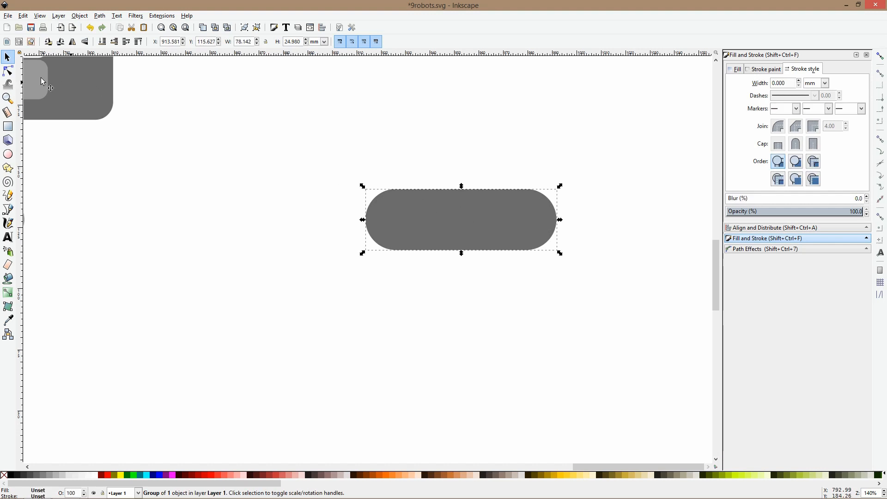
Stretch the duplicated pill's gray base upward into a taller rounded rectangle of the same width
{"action": "left_click", "coordinate": [8, 71]}
{"action": "left_click", "coordinate": [544, 202]}
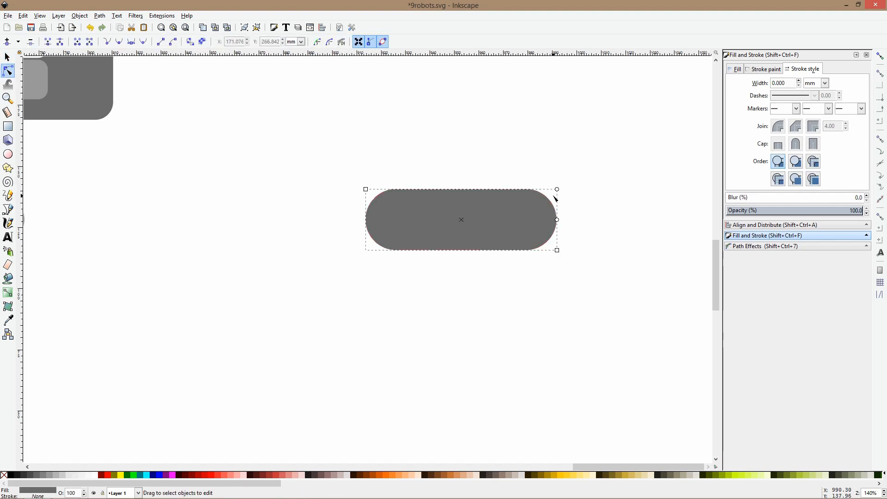
{"action": "left_click_drag", "start_coordinate": [370, 190], "coordinate": [362, 147]}
{"action": "left_click", "coordinate": [7, 210]}
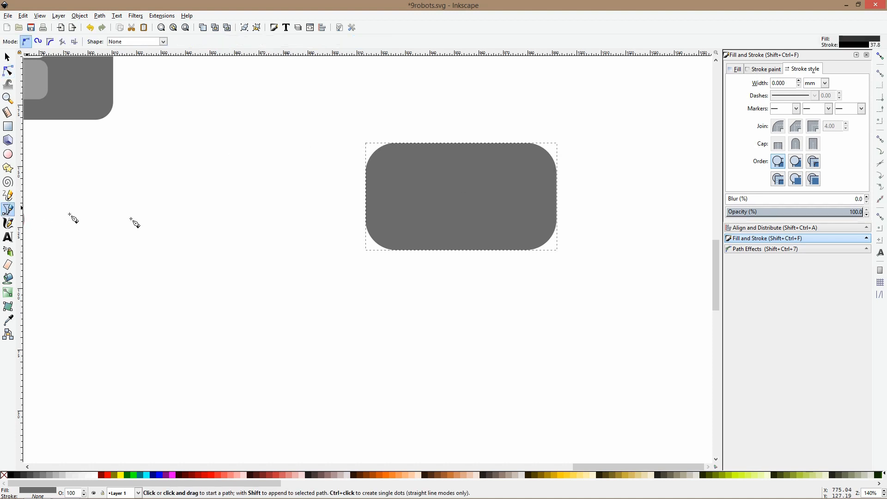
{"action": "left_click", "coordinate": [345, 201]}
{"action": "left_click", "coordinate": [383, 200]}
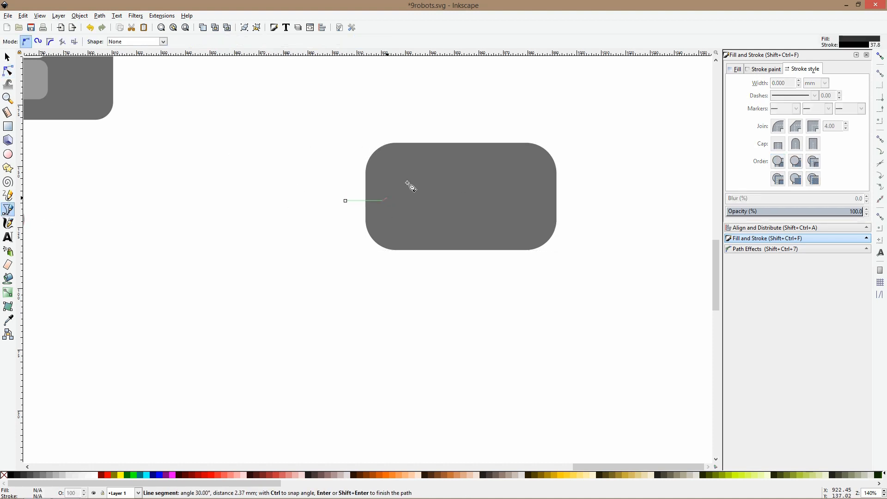
{"action": "left_click", "coordinate": [405, 151]}
{"action": "left_click", "coordinate": [423, 218]}
{"action": "left_click", "coordinate": [425, 204]}
{"action": "left_click", "coordinate": [447, 228]}
{"action": "key", "text": "Return"}
{"action": "key", "text": "s"}
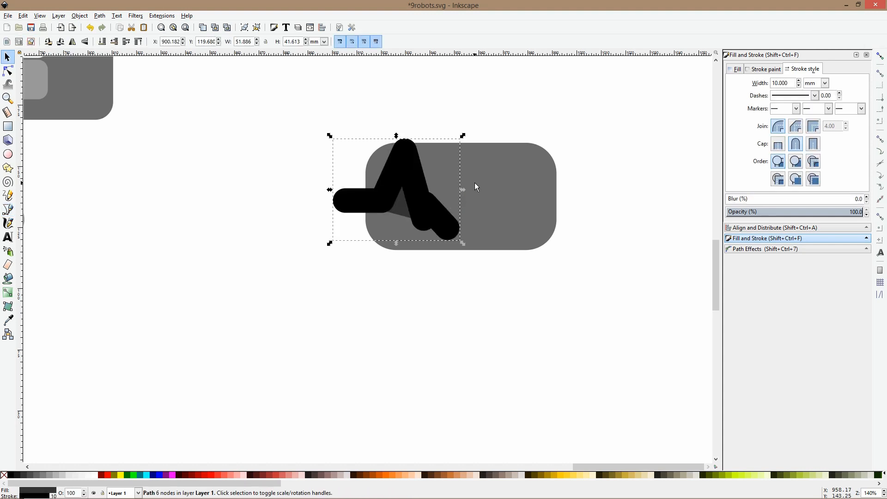
{"action": "key", "text": "Delete"}
Draw a straight horizontal line through the rounded rectangle's middle, extending past both sides, and set its stroke width to 5 mm
{"action": "key", "text": "b"}
{"action": "left_click", "coordinate": [324, 198]}
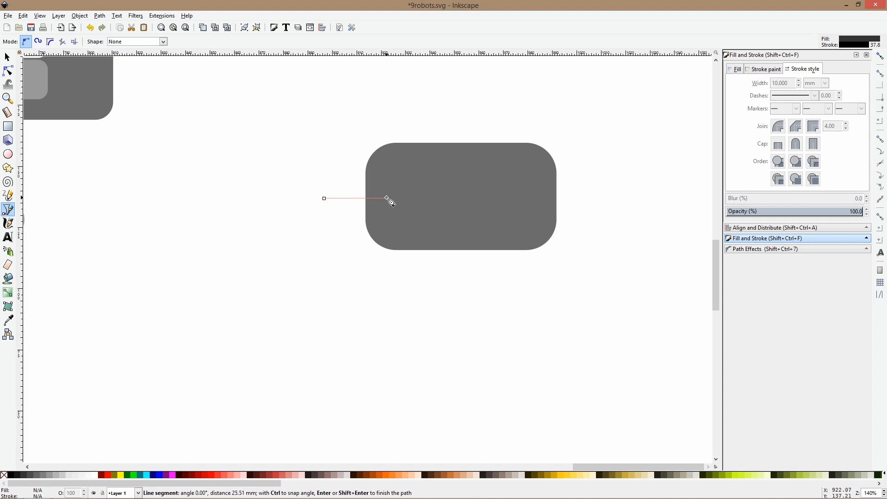
{"action": "double_click", "coordinate": [579, 196]}
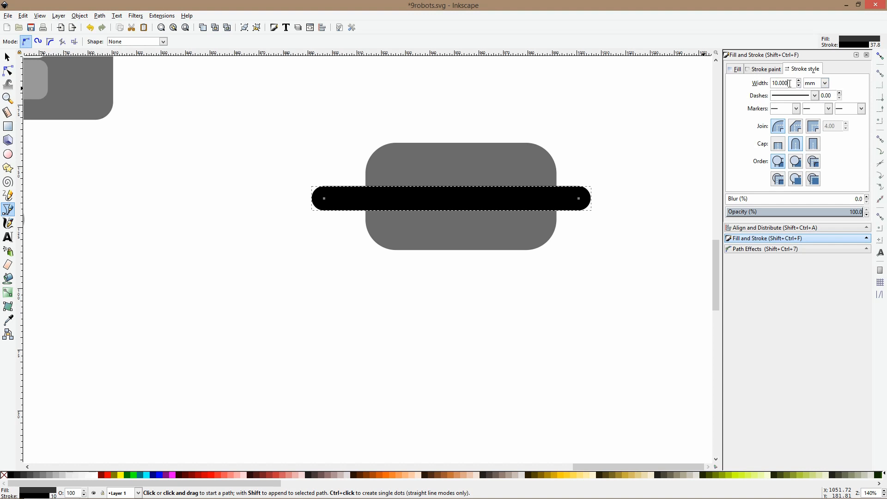
{"action": "type", "text": "5"}
{"action": "key", "text": "Return"}
Insert eight nodes along the part of the horizontal line that crosses the rounded rectangle
{"action": "left_click", "coordinate": [8, 70]}
{"action": "left_click", "coordinate": [382, 199]}
{"action": "double_click", "coordinate": [380, 199]}
{"action": "double_click", "coordinate": [392, 198]}
{"action": "double_click", "coordinate": [406, 199]}
{"action": "double_click", "coordinate": [423, 199]}
{"action": "double_click", "coordinate": [455, 198]}
{"action": "double_click", "coordinate": [481, 199]}
{"action": "double_click", "coordinate": [504, 200]}
{"action": "double_click", "coordinate": [531, 199]}
Move alternate line nodes up and down to form a heartbeat zigzag with a small peak followed by a taller one
{"action": "left_click_drag", "start_coordinate": [505, 199], "coordinate": [504, 233]}
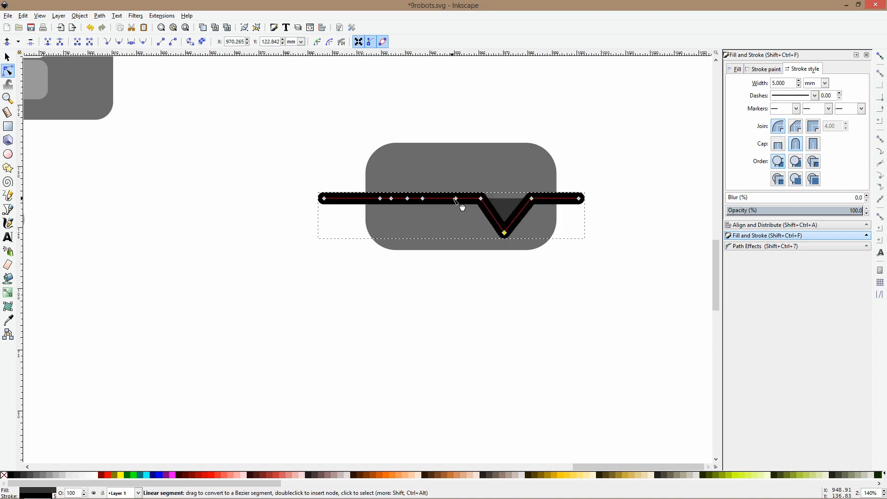
{"action": "left_click_drag", "start_coordinate": [456, 200], "coordinate": [458, 159]}
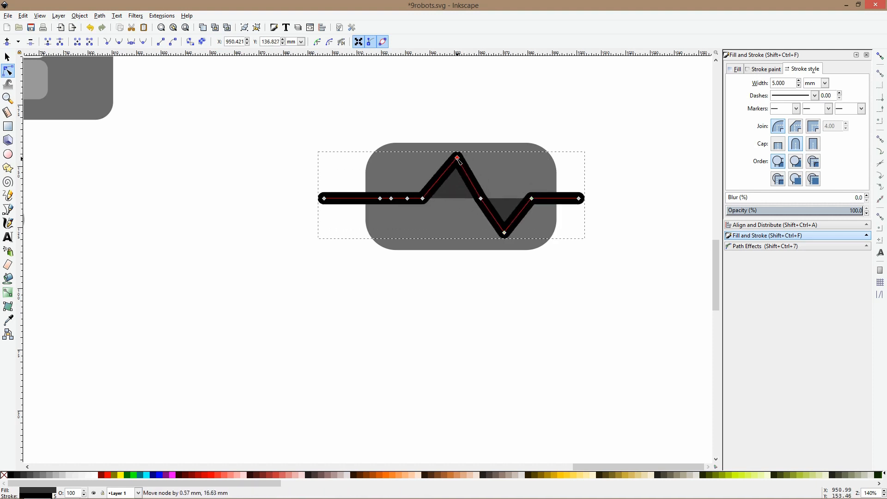
{"action": "mouse_move", "coordinate": [407, 199]}
{"action": "left_mouse_down"}
{"action": "mouse_move", "coordinate": [406, 227]}
{"action": "mouse_move", "coordinate": [394, 159]}
{"action": "mouse_move", "coordinate": [389, 168]}
{"action": "left_mouse_up"}
{"action": "mouse_move", "coordinate": [456, 157]}
{"action": "left_mouse_down"}
{"action": "mouse_move", "coordinate": [451, 168]}
{"action": "mouse_move", "coordinate": [449, 147]}
{"action": "left_mouse_up"}
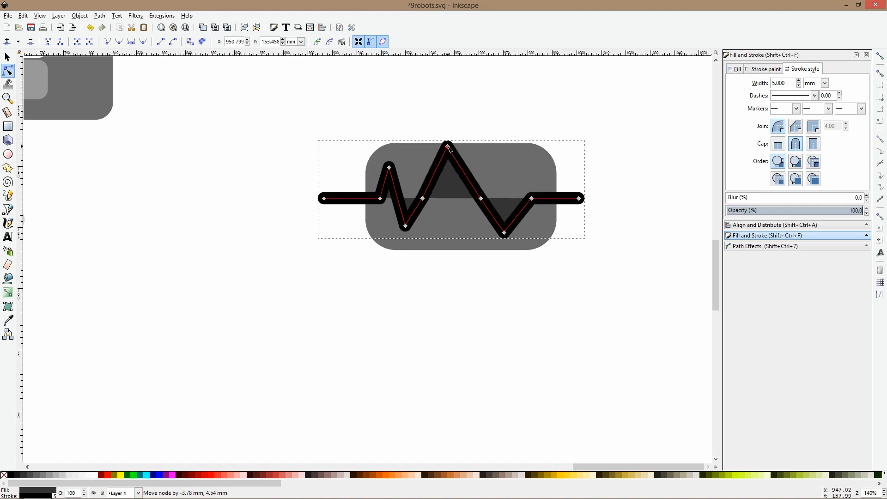
Scale the zigzag line proportionally to about 81 mm wide so it spans the rounded rectangle
{"action": "key", "text": "s"}
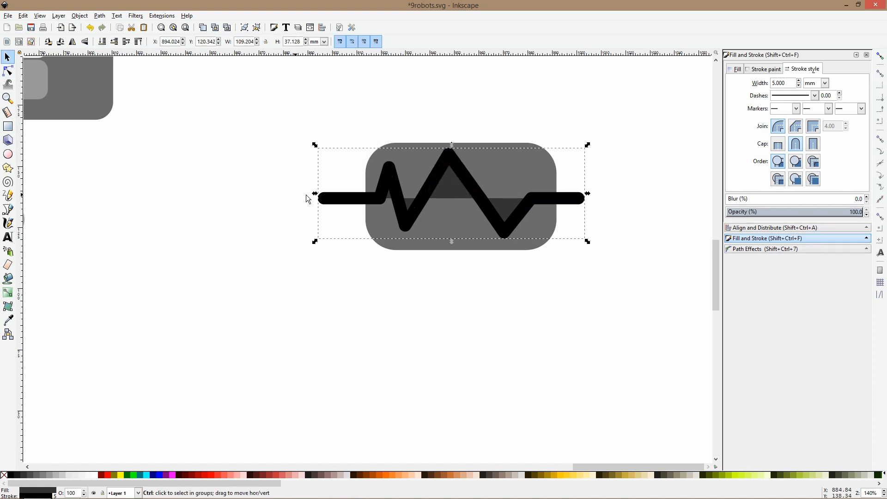
{"action": "left_click_drag", "start_coordinate": [315, 194], "coordinate": [360, 198]}
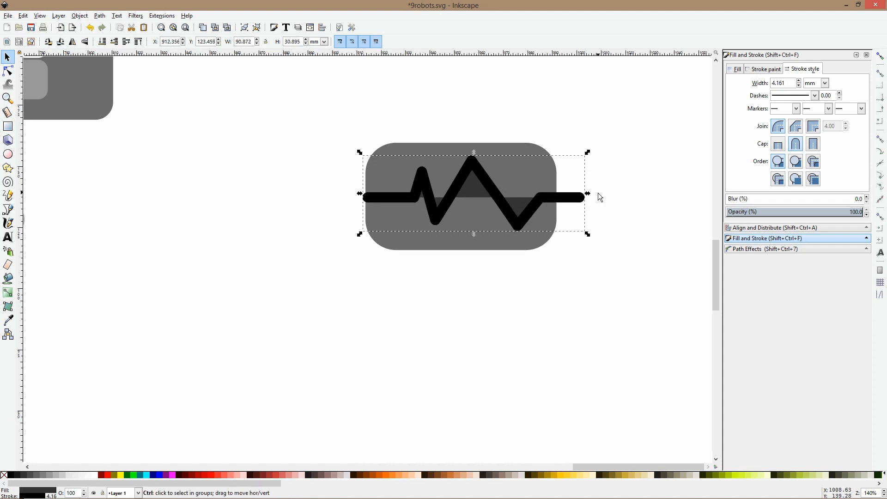
{"action": "left_click_drag", "start_coordinate": [588, 193], "coordinate": [550, 201]}
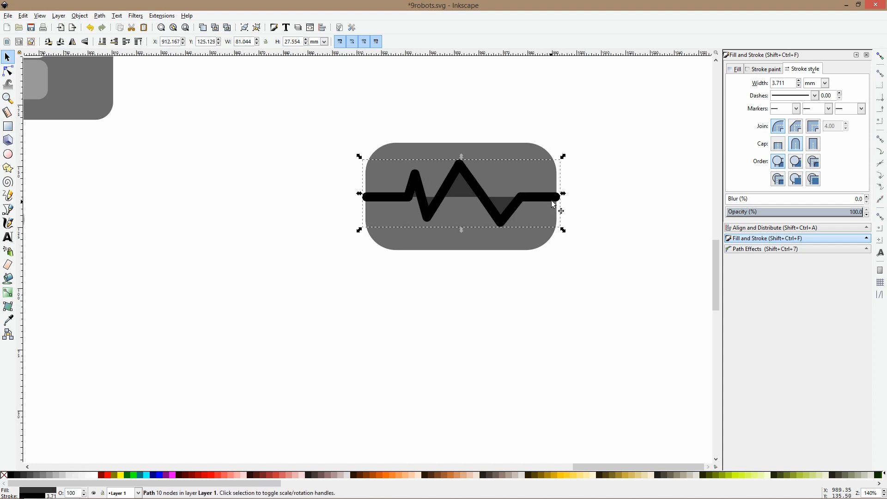
Remove the zigzag line's fill so only its stroke remains
{"action": "left_click", "coordinate": [768, 71]}
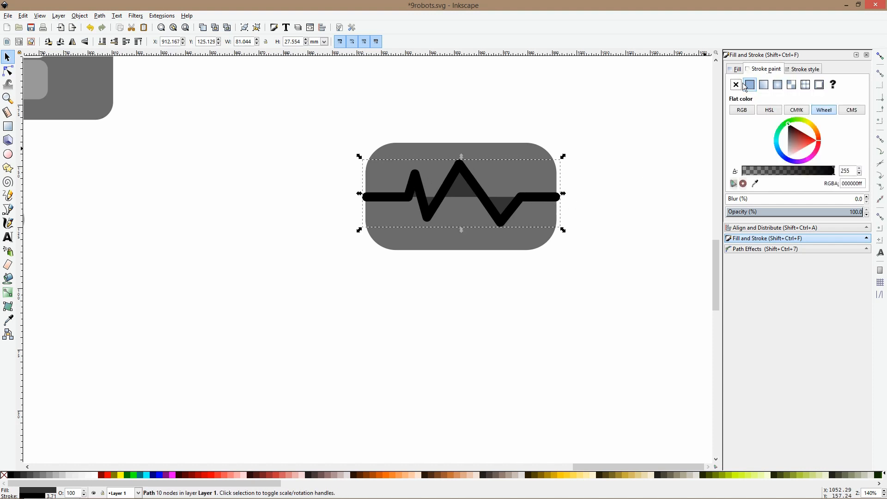
{"action": "left_click", "coordinate": [735, 69]}
{"action": "left_click", "coordinate": [735, 85]}
{"action": "left_click", "coordinate": [759, 70]}
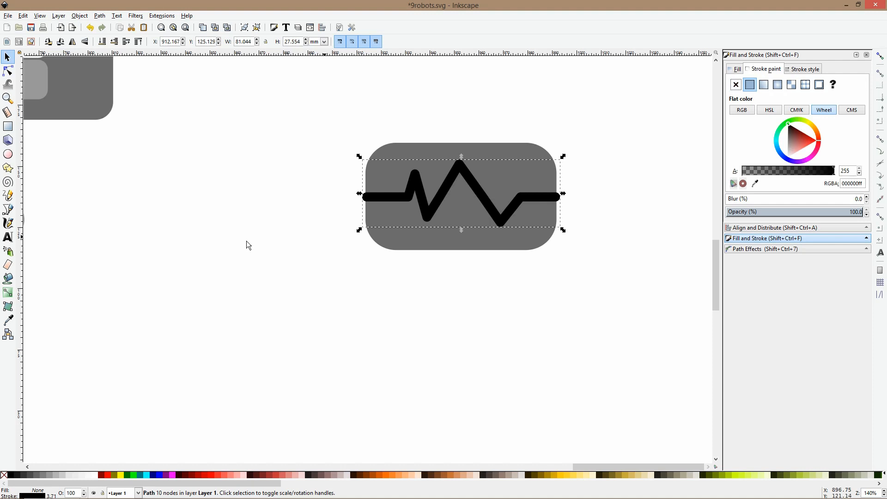
Colour the heartbeat line's stroke light gray (cccccc), sampled from the small square button part
{"action": "scroll", "coordinate": [118, 278], "scroll_direction": "down", "scroll_amount": 2, "text": "ctrl"}
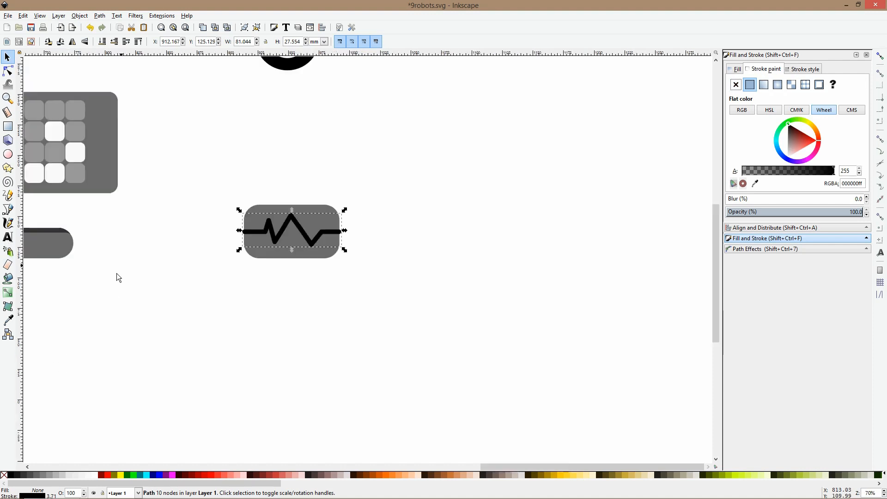
{"action": "left_click", "coordinate": [9, 320]}
{"action": "scroll", "coordinate": [121, 168], "scroll_direction": "down", "scroll_amount": 3, "text": "ctrl"}
{"action": "left_click_drag", "start_coordinate": [100, 151], "coordinate": [264, 172]}
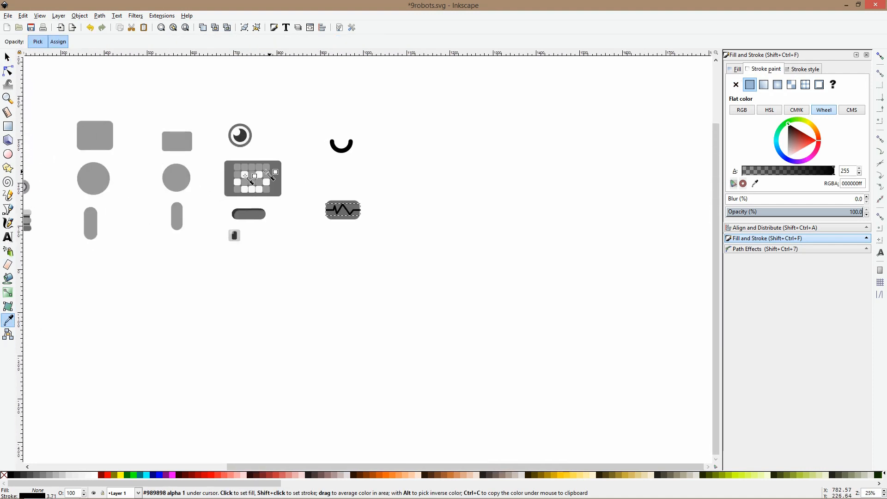
{"action": "left_click", "coordinate": [238, 235]}
{"action": "key", "text": "ctrl+z"}
{"action": "scroll", "coordinate": [242, 239], "scroll_direction": "up", "scroll_amount": 5, "text": "ctrl"}
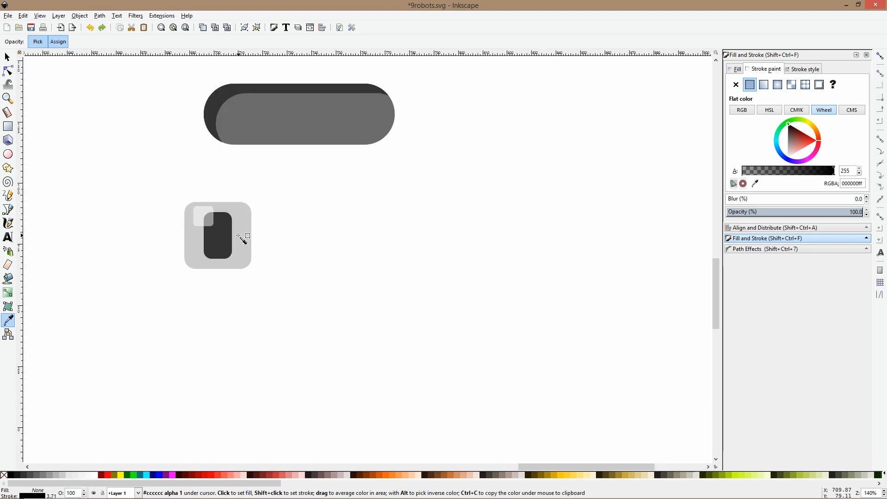
{"action": "left_click", "coordinate": [238, 236], "text": "shift"}
{"action": "scroll", "coordinate": [238, 236], "scroll_direction": "down", "scroll_amount": 8, "text": "ctrl"}
{"action": "scroll", "coordinate": [269, 227], "scroll_direction": "up", "scroll_amount": 7, "text": "ctrl"}
{"action": "key", "text": "s"}
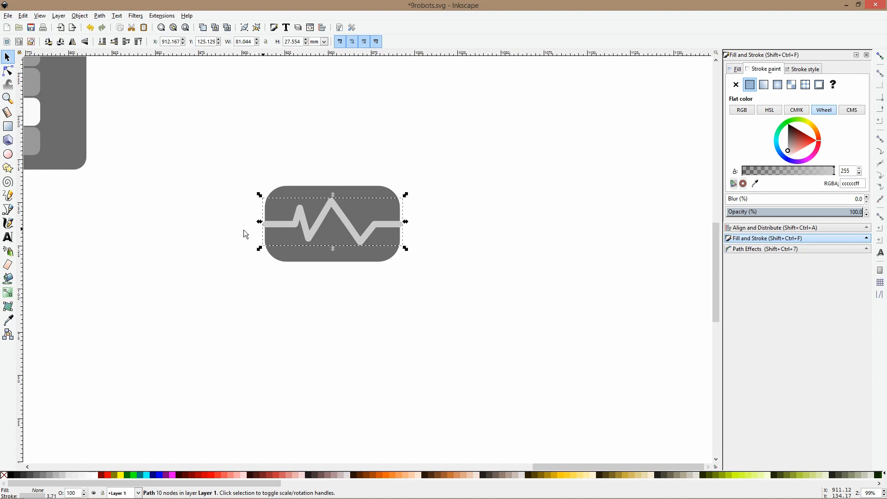
Group the heartbeat line with its rounded rectangle and move the group up beneath the smile arc
{"action": "left_click", "coordinate": [417, 218]}
{"action": "scroll", "coordinate": [418, 218], "scroll_direction": "down", "scroll_amount": 4, "text": "ctrl"}
{"action": "left_click_drag", "start_coordinate": [428, 189], "coordinate": [349, 273]}
{"action": "key", "text": "ctrl+g"}
{"action": "left_click_drag", "start_coordinate": [396, 221], "coordinate": [403, 198]}
{"action": "left_click", "coordinate": [418, 217]}
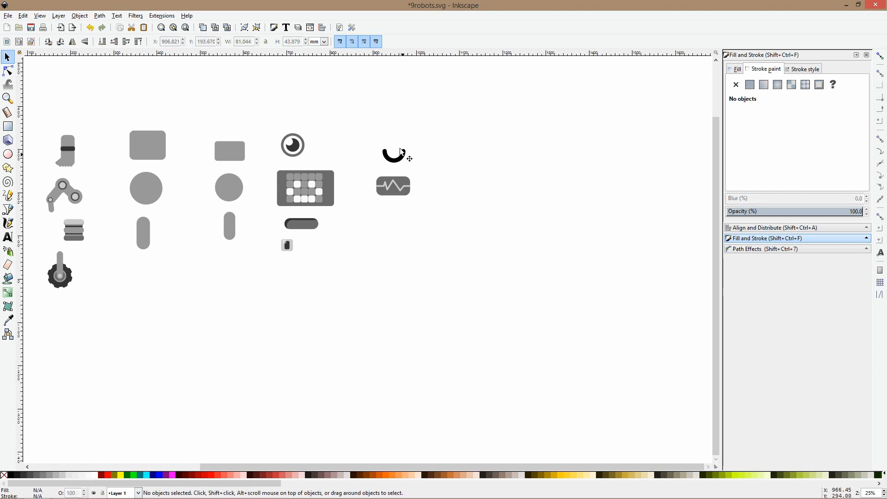
Copy the smile arc and place the copy beside the eye
{"action": "left_click", "coordinate": [394, 166]}
{"action": "key", "text": "ctrl+c"}
{"action": "key", "text": "ctrl+v"}
{"action": "left_click_drag", "start_coordinate": [317, 134], "coordinate": [324, 154]}
{"action": "left_click", "coordinate": [512, 191]}
Draw a rounded bar about 73.5 × 7.8 mm below the heartbeat display, without stroke and filled with the pill part's mid-dark gray
{"action": "left_click", "coordinate": [8, 127]}
{"action": "scroll", "coordinate": [404, 214], "scroll_direction": "up", "scroll_amount": 4, "text": "ctrl"}
{"action": "left_click_drag", "start_coordinate": [300, 174], "coordinate": [431, 190]}
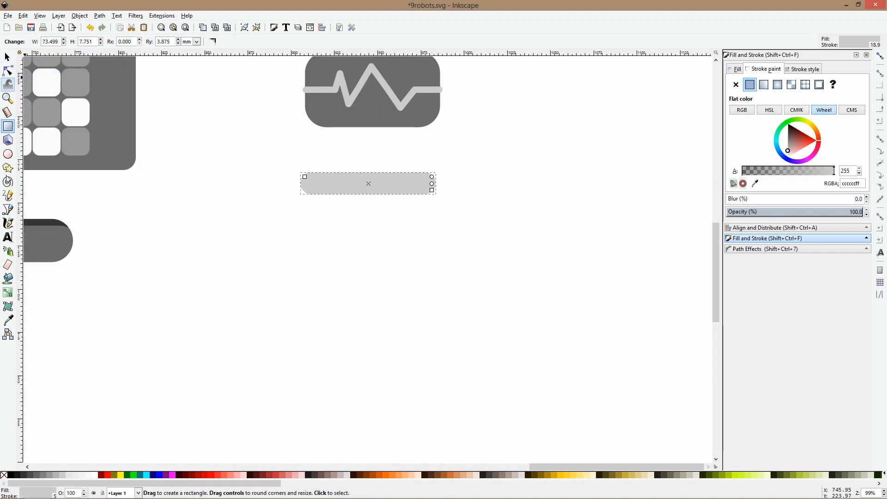
{"action": "left_click", "coordinate": [735, 85]}
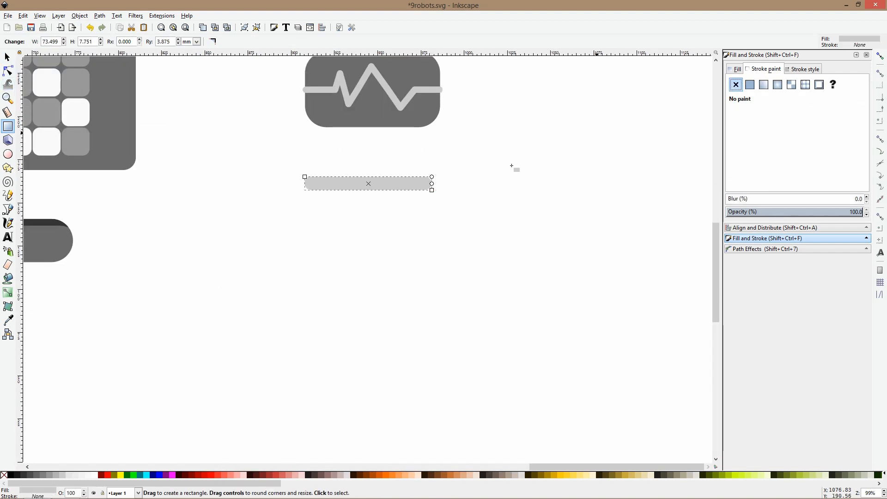
{"action": "left_click", "coordinate": [8, 320]}
{"action": "left_click", "coordinate": [67, 241]}
{"action": "key", "text": "space"}
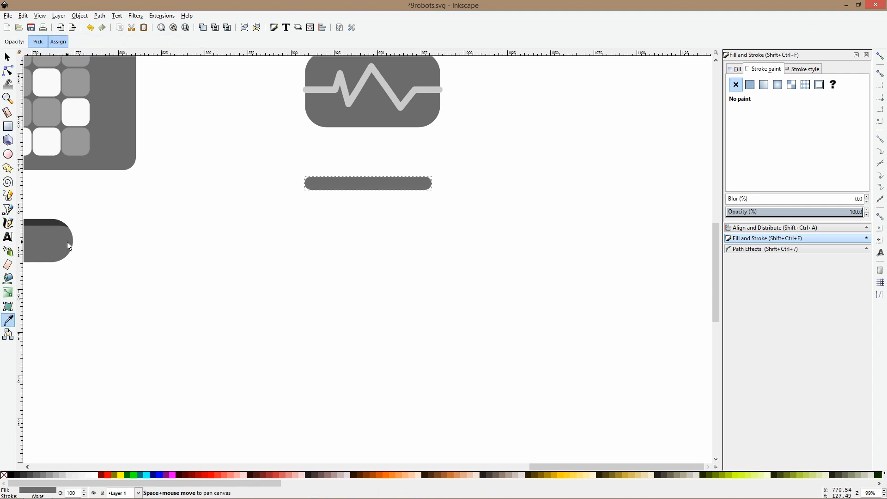
Draw a rounded square tooth on the bar and make a second one of a different size overlapping it
{"action": "left_click", "coordinate": [7, 126]}
{"action": "mouse_move", "coordinate": [337, 178]}
{"action": "left_mouse_down"}
{"action": "mouse_move", "coordinate": [376, 229]}
{"action": "mouse_move", "coordinate": [372, 215]}
{"action": "mouse_move", "coordinate": [356, 232]}
{"action": "left_mouse_up"}
{"action": "key", "text": "space"}
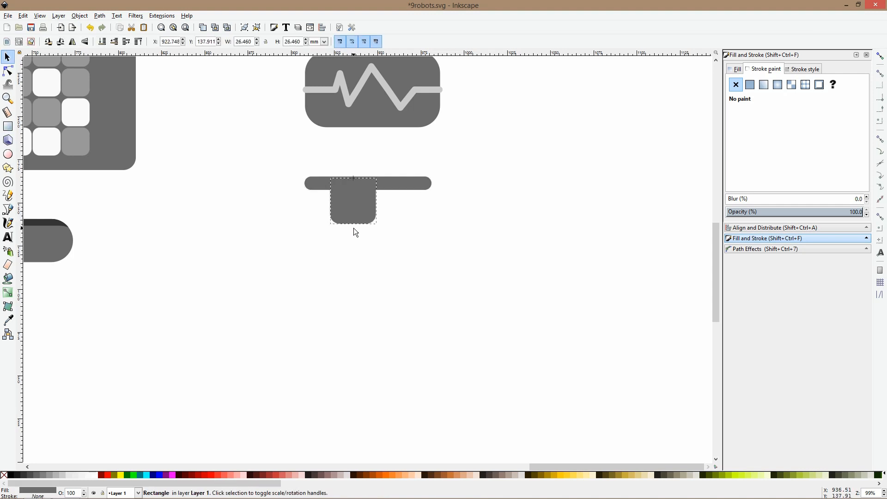
{"action": "left_click_drag", "start_coordinate": [409, 205], "coordinate": [400, 206]}
{"action": "left_click", "coordinate": [350, 205], "text": "shift"}
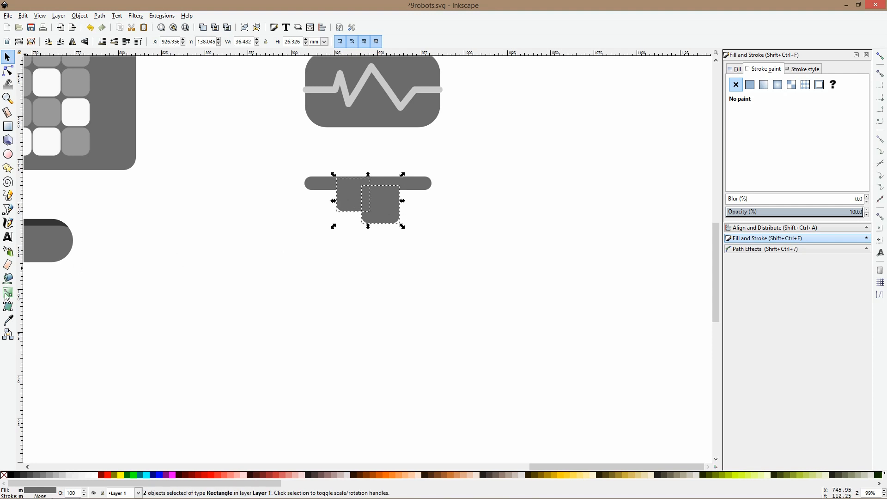
Fill both teeth with the heartbeat line's light gray and lower them behind the bar
{"action": "left_click", "coordinate": [8, 319]}
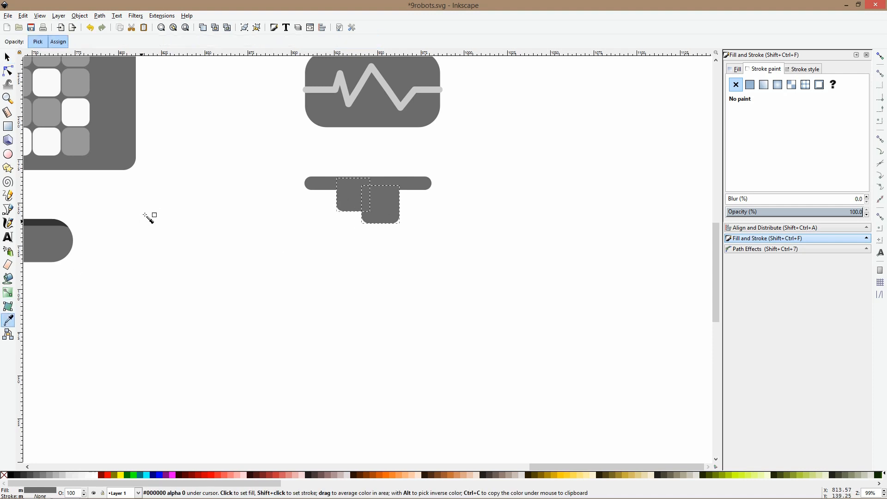
{"action": "left_click", "coordinate": [350, 96]}
{"action": "key", "text": "s"}
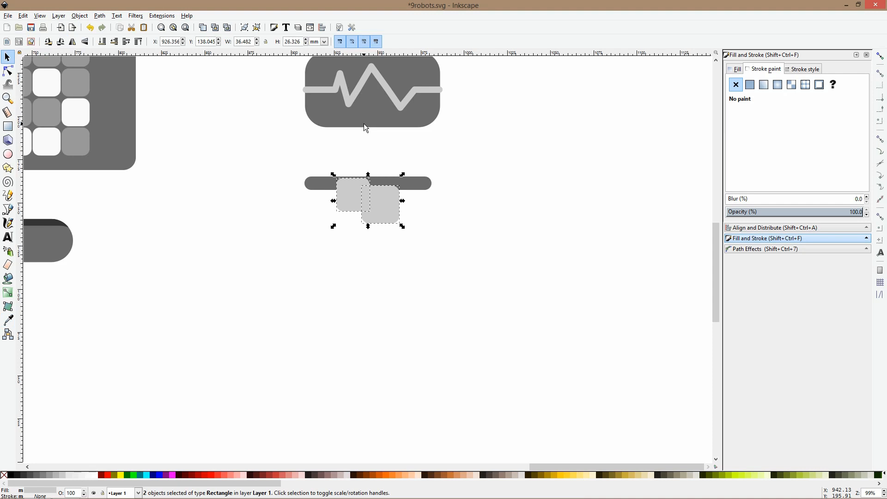
{"action": "key", "text": "Page_Down"}
{"action": "key", "text": "Escape"}
Arrange the small and large teeth side by side beneath the bar and group all three shapes as a mouth
{"action": "left_click", "coordinate": [387, 209]}
{"action": "left_click_drag", "start_coordinate": [387, 201], "coordinate": [365, 210]}
{"action": "left_click", "coordinate": [379, 209]}
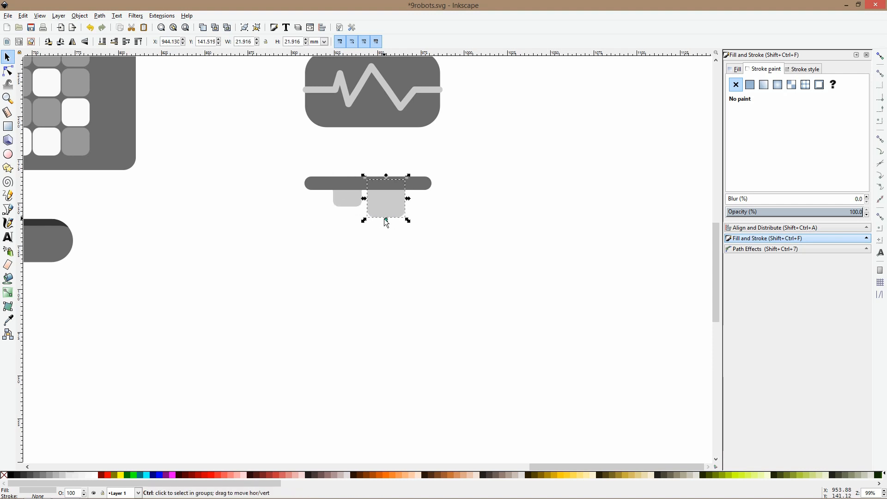
{"action": "mouse_move", "coordinate": [348, 200]}
{"action": "left_mouse_down"}
{"action": "mouse_move", "coordinate": [356, 201]}
{"action": "mouse_move", "coordinate": [349, 204]}
{"action": "left_mouse_up"}
{"action": "left_click", "coordinate": [363, 204]}
{"action": "left_click", "coordinate": [370, 220]}
{"action": "scroll", "coordinate": [406, 209], "scroll_direction": "down", "scroll_amount": 4, "text": "ctrl"}
{"action": "left_click_drag", "start_coordinate": [433, 199], "coordinate": [376, 224]}
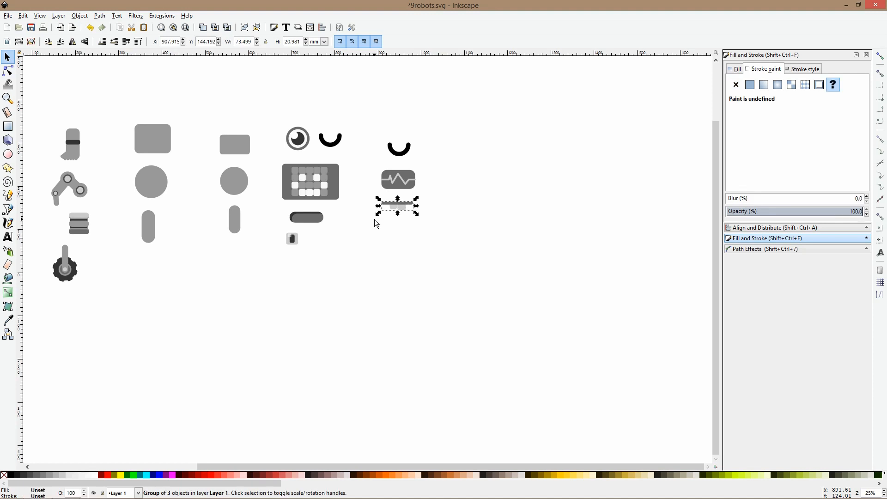
Clear the selection and save the drawing
{"action": "left_click", "coordinate": [388, 183]}
{"action": "left_click", "coordinate": [393, 153]}
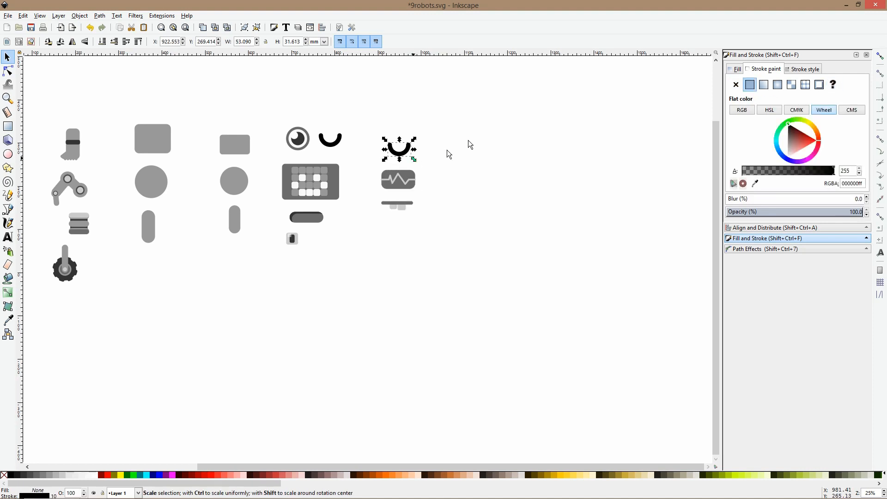
{"action": "left_click", "coordinate": [471, 143]}
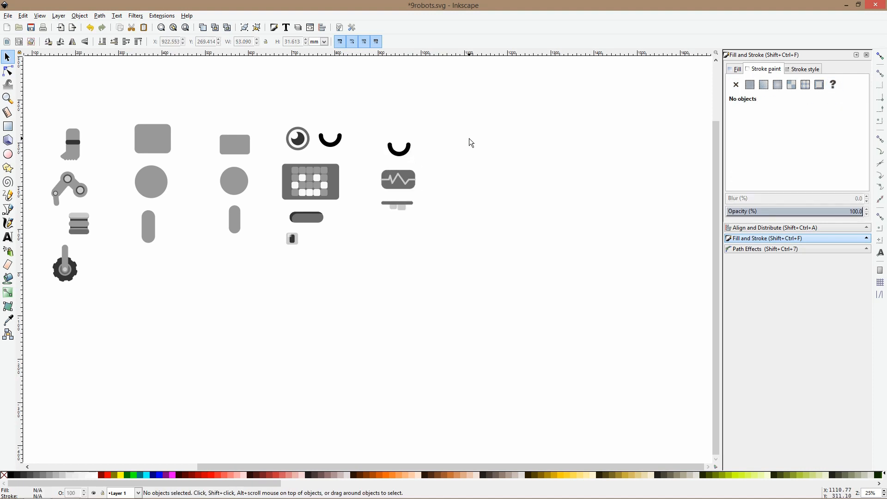
{"action": "scroll", "coordinate": [471, 142], "scroll_direction": "down", "scroll_amount": 2}
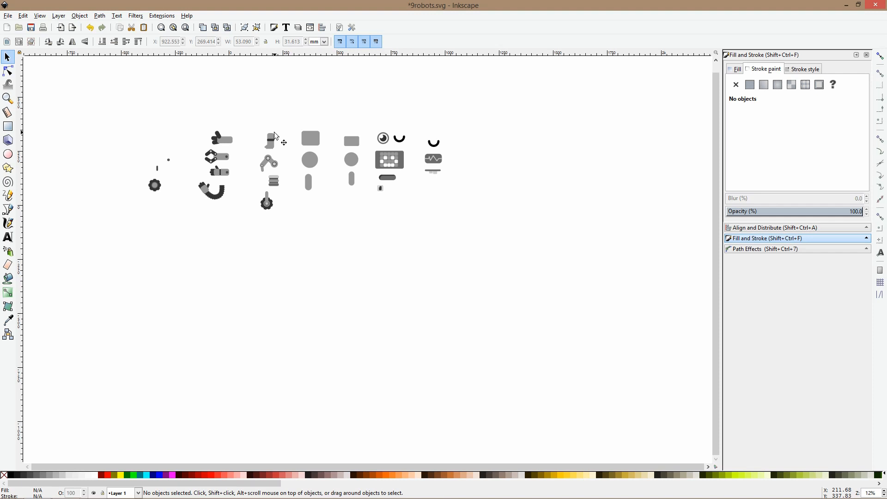
{"action": "key", "text": "ctrl+s"}
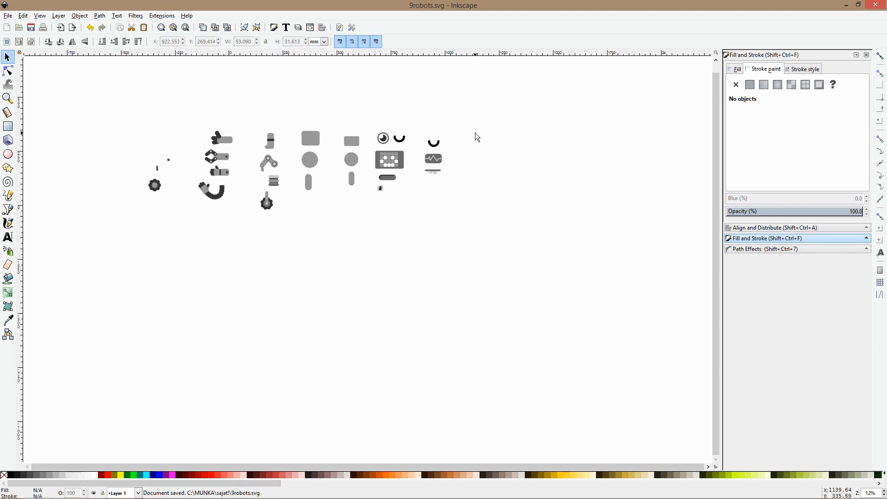
Draw an upright rectangle beyond the mouth parts, round its ends fully and scale it down to about 9.4 × 29 mm
{"action": "scroll", "coordinate": [221, 143], "scroll_direction": "up", "scroll_amount": 3, "text": "ctrl"}
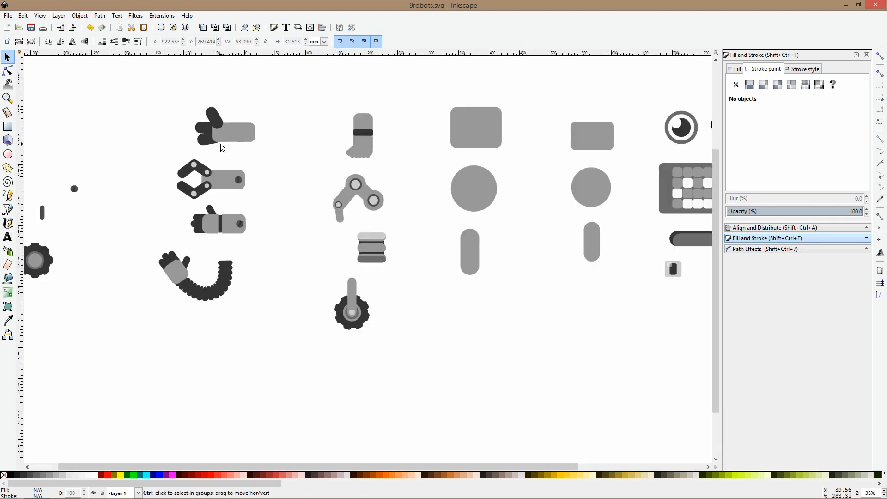
{"action": "scroll", "coordinate": [429, 177], "scroll_direction": "down", "scroll_amount": 1, "text": "ctrl"}
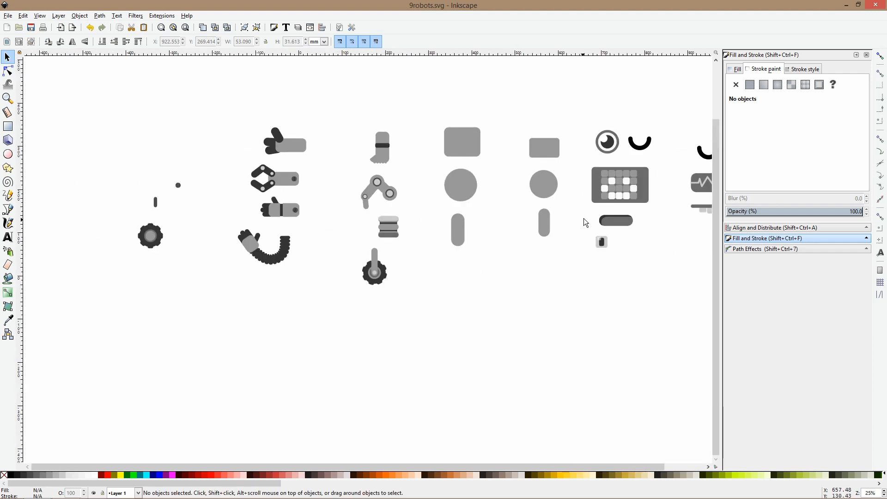
{"action": "scroll", "coordinate": [554, 222], "scroll_direction": "right", "scroll_amount": 5}
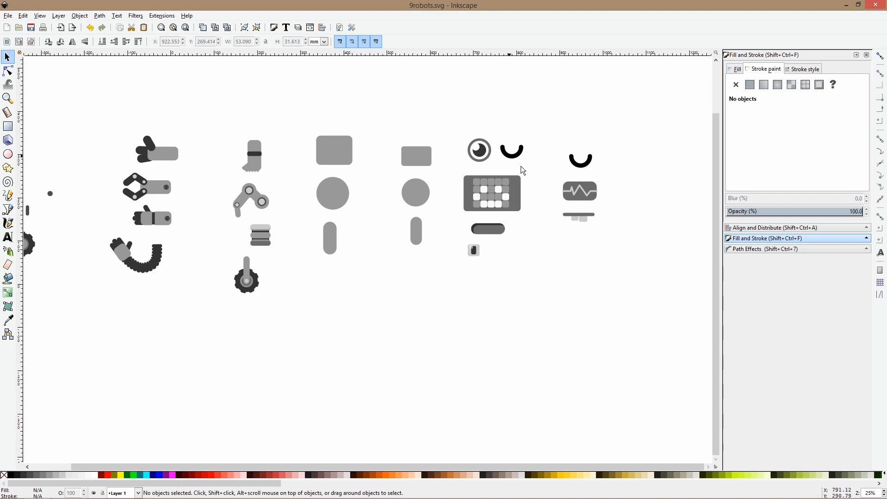
{"action": "scroll", "coordinate": [621, 225], "scroll_direction": "down", "scroll_amount": 2, "text": "ctrl"}
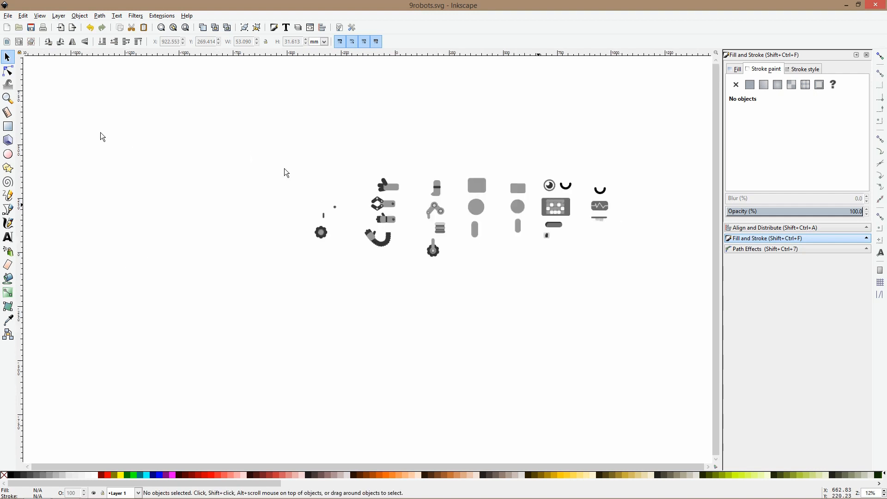
{"action": "left_click", "coordinate": [7, 126]}
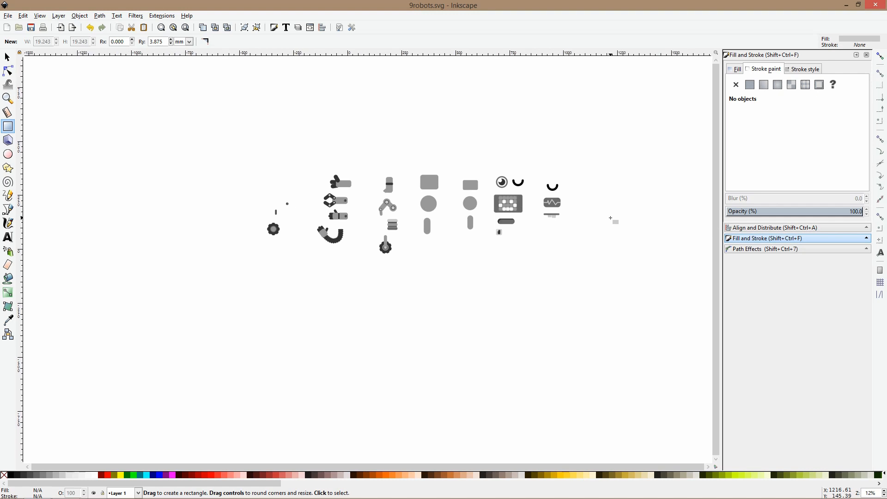
{"action": "scroll", "coordinate": [642, 199], "scroll_direction": "up", "scroll_amount": 5, "text": "ctrl"}
{"action": "left_click_drag", "start_coordinate": [505, 150], "coordinate": [527, 219]}
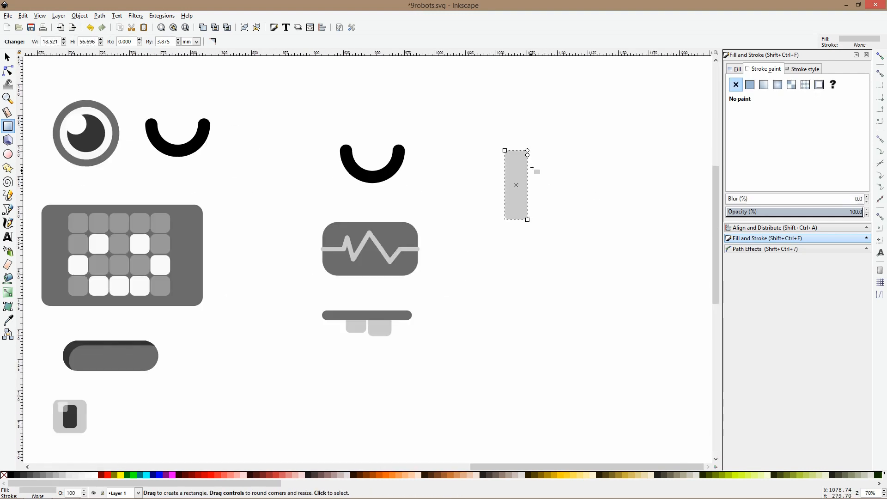
{"action": "left_click_drag", "start_coordinate": [527, 155], "coordinate": [527, 163]}
{"action": "key", "text": "s"}
{"action": "left_click_drag", "start_coordinate": [529, 223], "coordinate": [520, 196]}
Create a slightly larger copy of the upright pill in the pixel display's medium gray, move it down and delete the light gray original
{"action": "key", "text": "d"}
{"action": "left_click", "coordinate": [90, 283]}
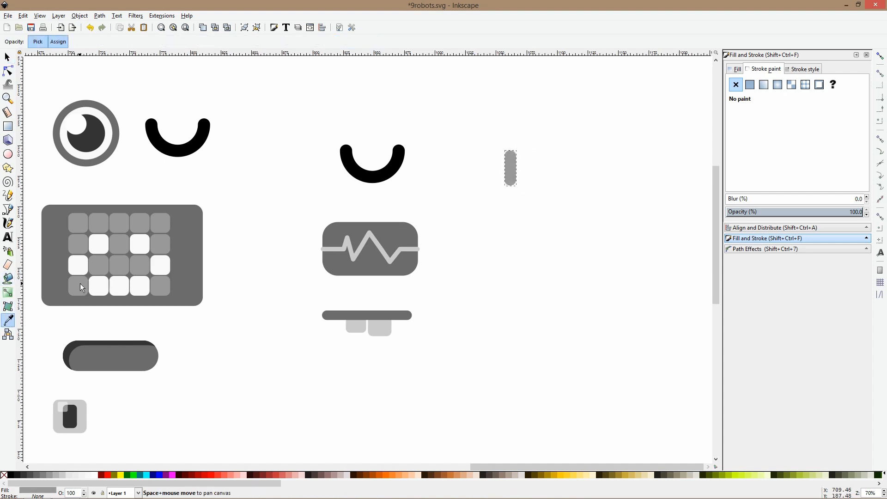
{"action": "key", "text": "s"}
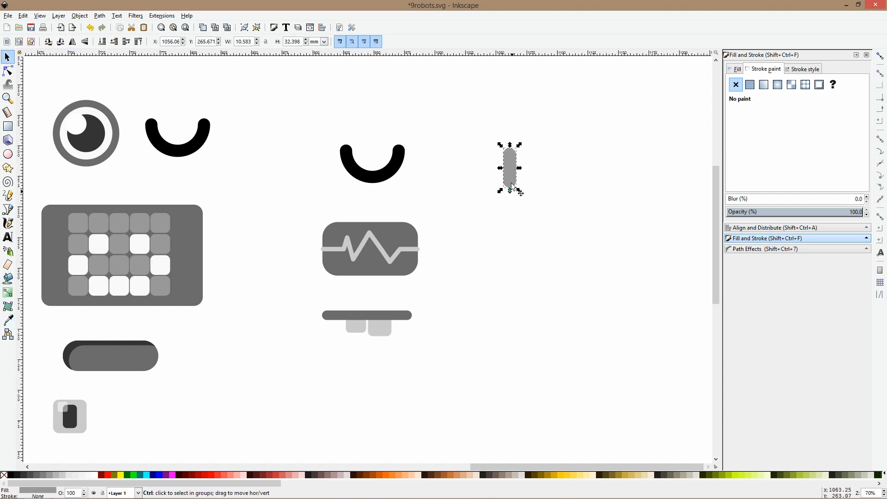
{"action": "left_click_drag", "start_coordinate": [511, 186], "coordinate": [512, 273]}
{"action": "left_click", "coordinate": [513, 178]}
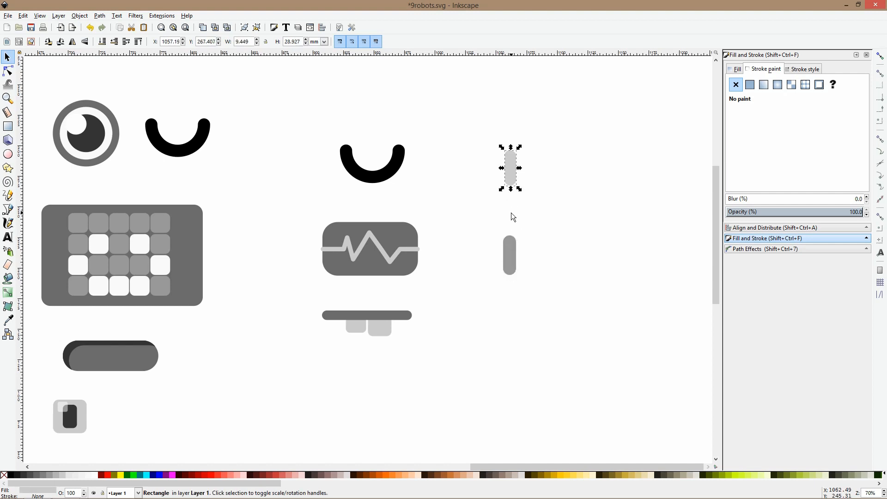
{"action": "key", "text": "Delete"}
Duplicate the gray upright pill and place the copy straight above it
{"action": "left_click", "coordinate": [514, 269]}
{"action": "key", "text": "ctrl+d"}
{"action": "left_click_drag", "start_coordinate": [513, 269], "coordinate": [519, 142]}
{"action": "left_click", "coordinate": [523, 261]}
{"action": "left_click", "coordinate": [509, 263]}
Draw a whole circle about 17 mm in diameter over the upper end of the lower pill
{"action": "left_click", "coordinate": [60, 131]}
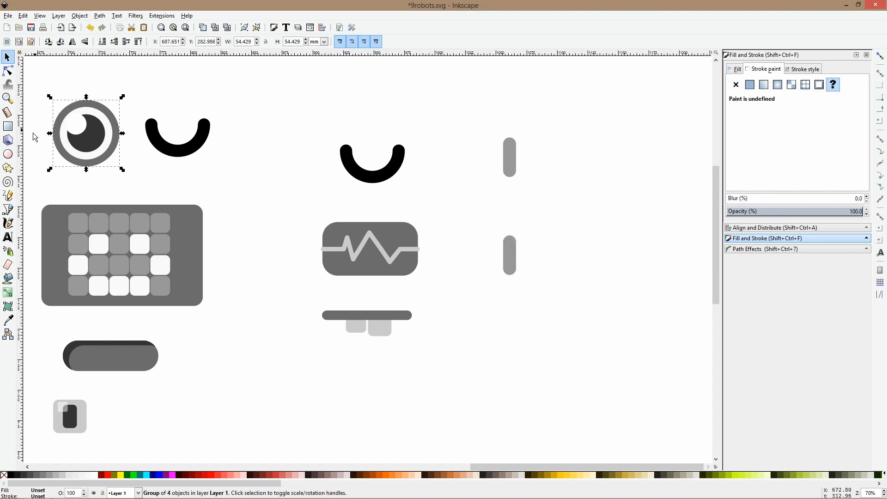
{"action": "left_click", "coordinate": [7, 154]}
{"action": "left_click_drag", "start_coordinate": [499, 227], "coordinate": [521, 248]}
{"action": "left_click", "coordinate": [263, 42]}
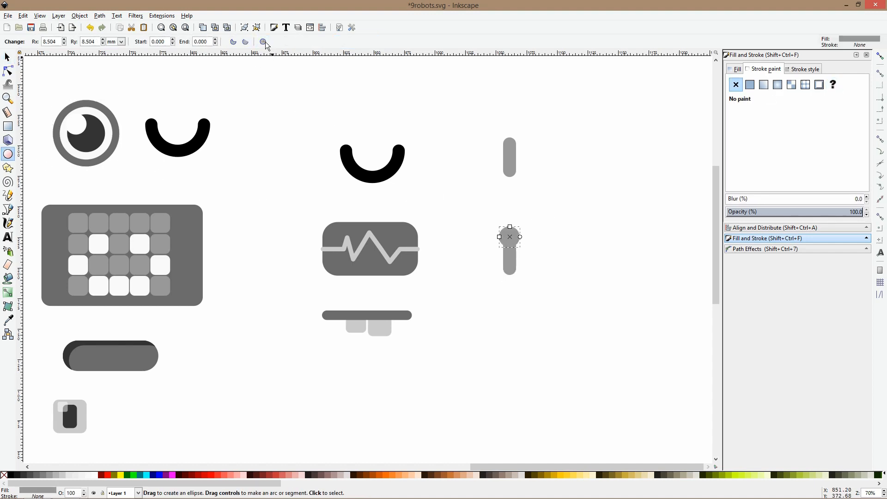
Centre the circle and the lower pill on a common vertical axis and group them
{"action": "key", "text": "s"}
{"action": "left_click", "coordinate": [512, 273], "text": "shift"}
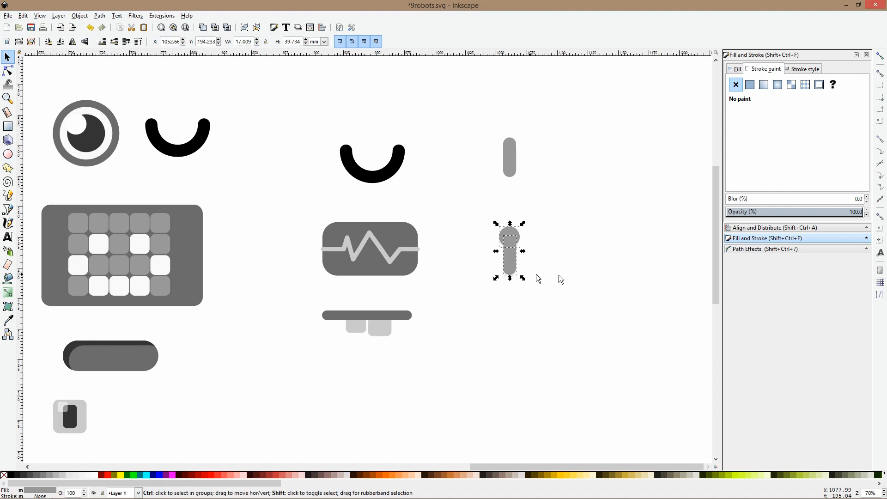
{"action": "key", "text": "shift+ctrl+a"}
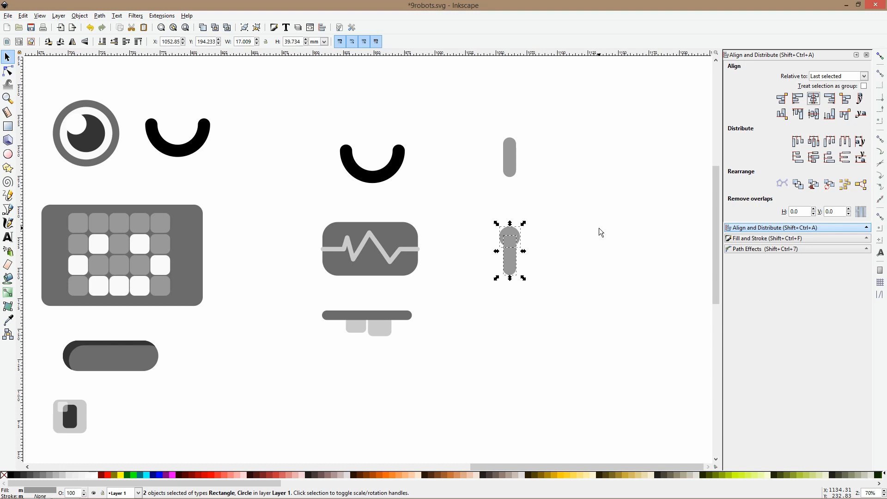
{"action": "left_click", "coordinate": [599, 228]}
Duplicate the round-headed antenna group and place the copy directly below it
{"action": "scroll", "coordinate": [576, 228], "scroll_direction": "down", "scroll_amount": 3}
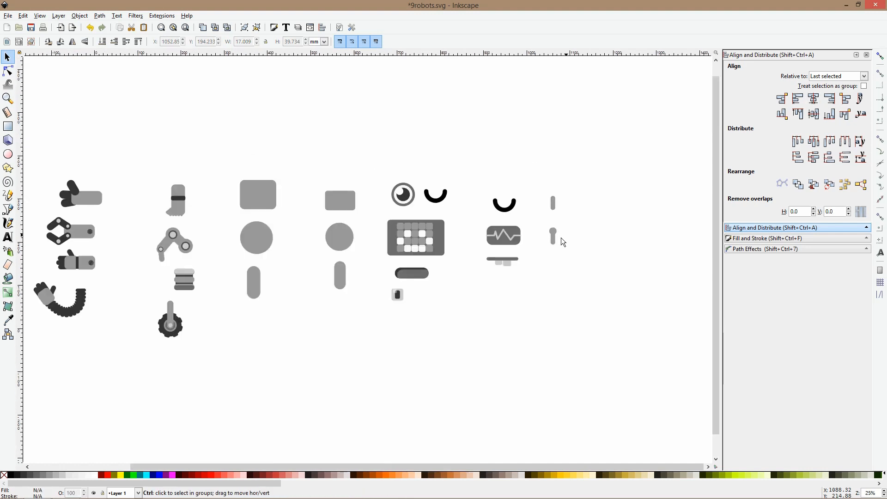
{"action": "scroll", "coordinate": [561, 239], "scroll_direction": "up", "scroll_amount": 2}
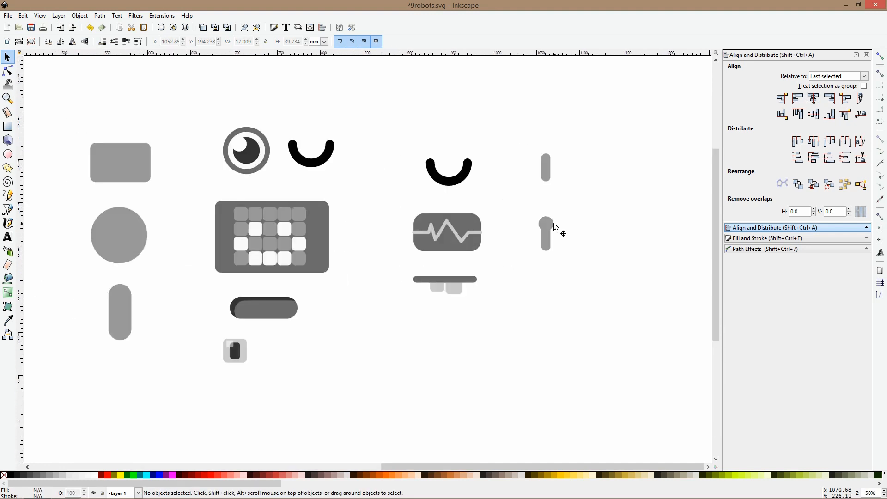
{"action": "scroll", "coordinate": [555, 223], "scroll_direction": "down", "scroll_amount": 1}
{"action": "scroll", "coordinate": [555, 223], "scroll_direction": "up", "scroll_amount": 1}
{"action": "left_click", "coordinate": [556, 226], "text": "ctrl"}
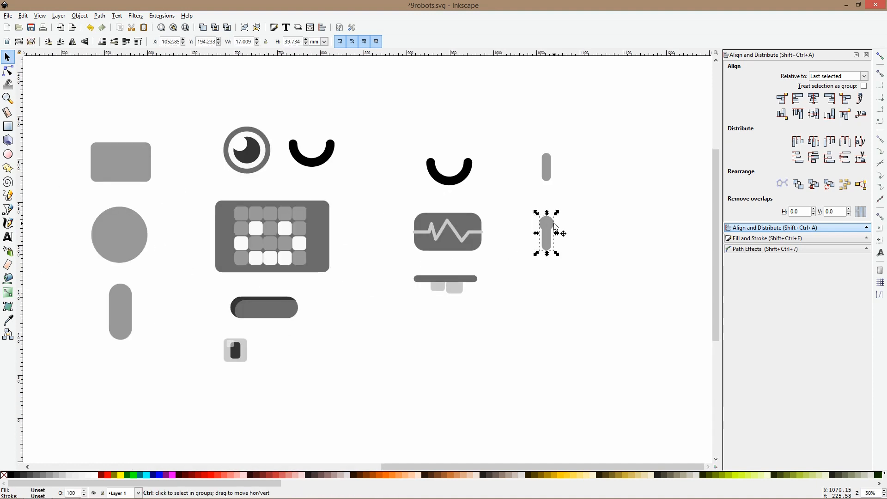
{"action": "key", "text": "ctrl+d"}
{"action": "left_click_drag", "start_coordinate": [554, 227], "coordinate": [554, 285]}
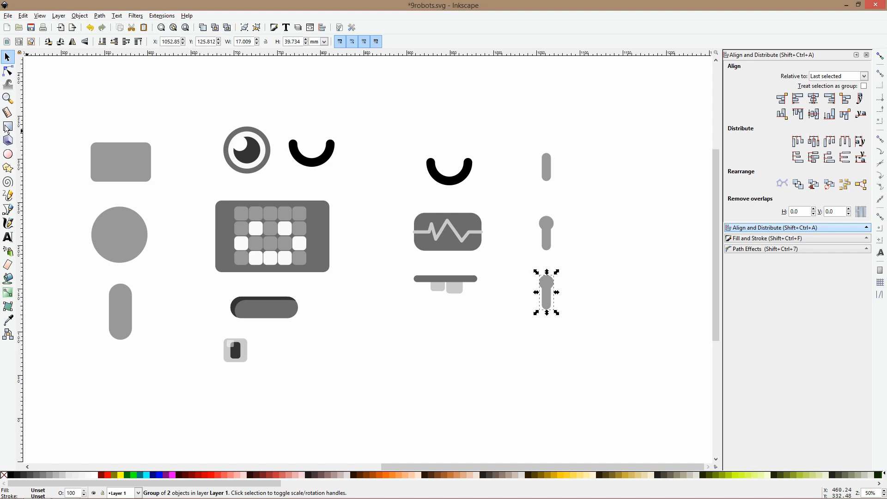
Draw a circle about 24 mm in diameter over the lower end of the bottom antenna and centre it on the antenna's axis
{"action": "left_click", "coordinate": [9, 155]}
{"action": "left_click_drag", "start_coordinate": [537, 305], "coordinate": [558, 331]}
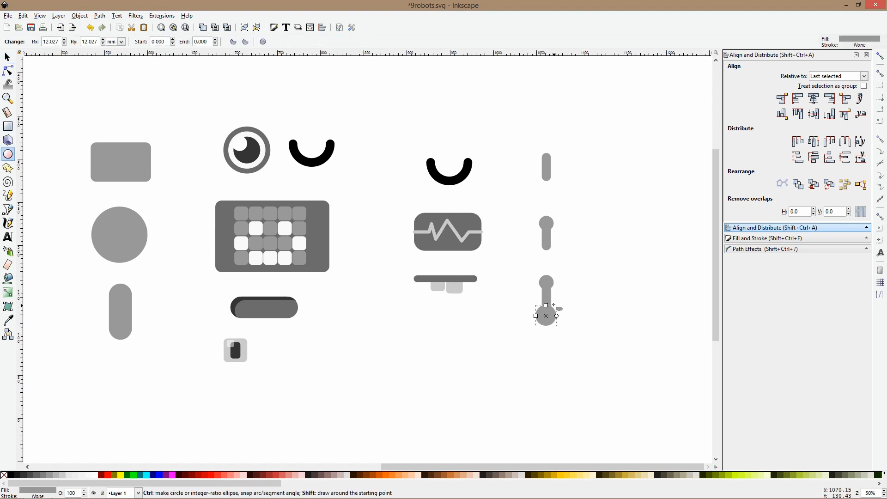
{"action": "left_click", "coordinate": [809, 100]}
{"action": "key", "text": "s"}
{"action": "scroll", "coordinate": [541, 315], "scroll_direction": "up", "scroll_amount": 3}
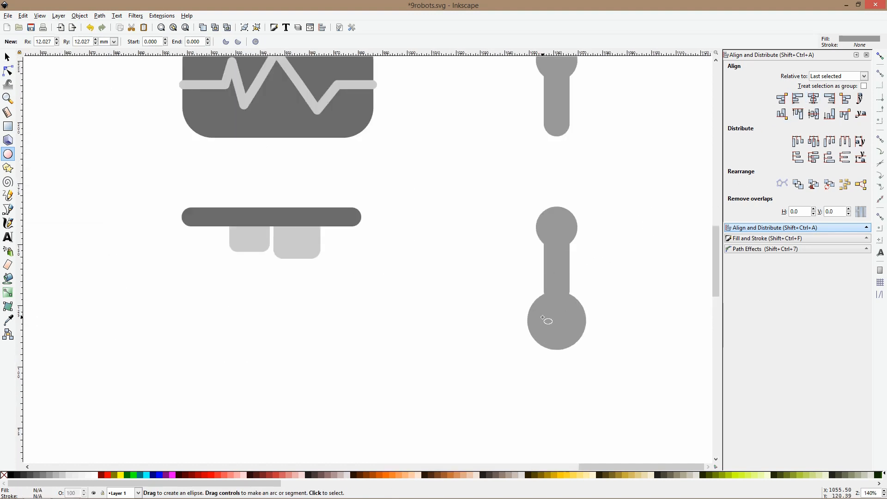
Draw a rectangle about 73 by 29 mm over the circle's lower half and subtract it to leave a half-circle base
{"action": "left_click", "coordinate": [8, 126]}
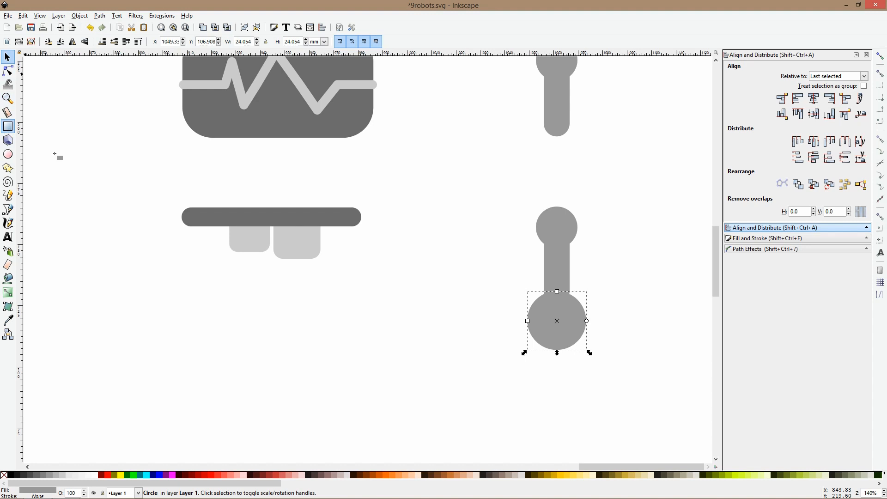
{"action": "left_click_drag", "start_coordinate": [479, 319], "coordinate": [659, 388]}
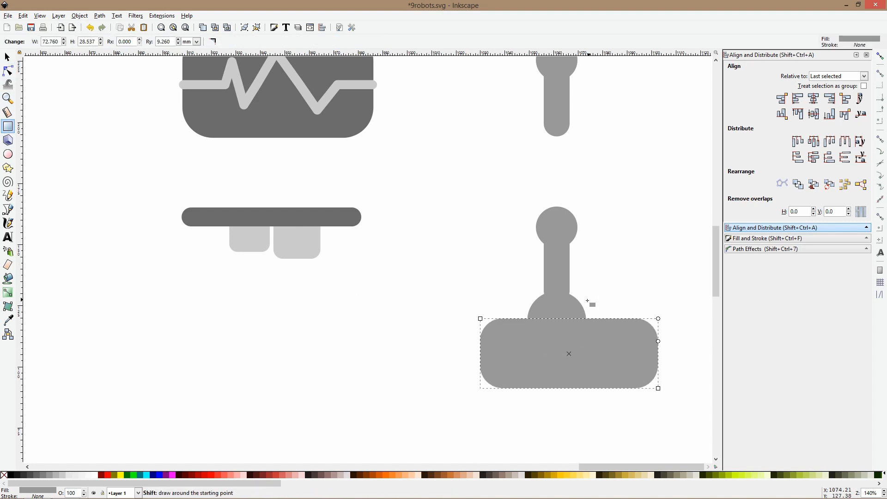
{"action": "key", "text": "ctrl+minus"}
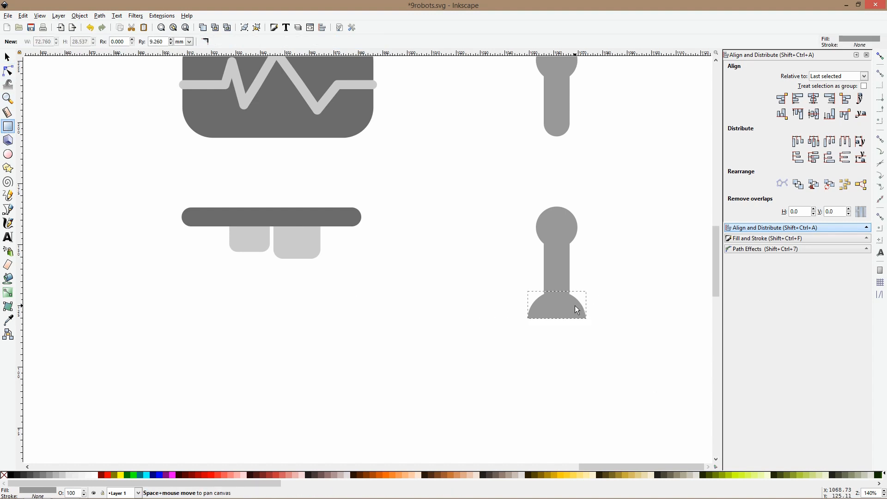
Move the half-circle base up slightly against the antenna's stem and group all its parts
{"action": "key", "text": "s"}
{"action": "key", "text": "Escape"}
{"action": "left_click_drag", "start_coordinate": [613, 194], "coordinate": [425, 387]}
{"action": "key", "text": "ctrl+g"}
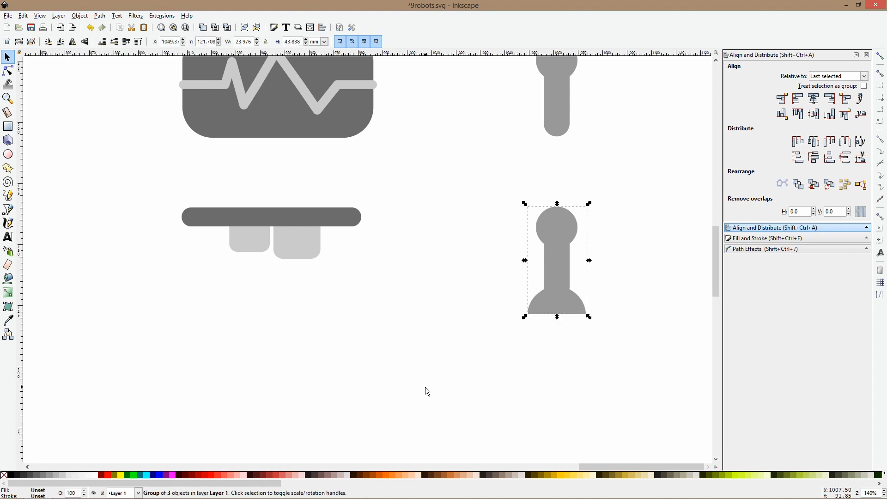
Scale the antenna with the half-circle base to about 16 by 29 mm and place it beneath the other two
{"action": "scroll", "coordinate": [508, 283], "scroll_direction": "down", "scroll_amount": 3, "text": "ctrl"}
{"action": "left_click_drag", "start_coordinate": [523, 253], "coordinate": [524, 266]}
{"action": "key", "text": "Escape"}
{"action": "scroll", "coordinate": [567, 275], "scroll_direction": "down", "scroll_amount": 4, "text": "ctrl"}
{"action": "scroll", "coordinate": [562, 268], "scroll_direction": "up", "scroll_amount": 4, "text": "ctrl"}
{"action": "left_click_drag", "start_coordinate": [538, 298], "coordinate": [539, 284], "text": "ctrl"}
{"action": "left_click", "coordinate": [584, 268]}
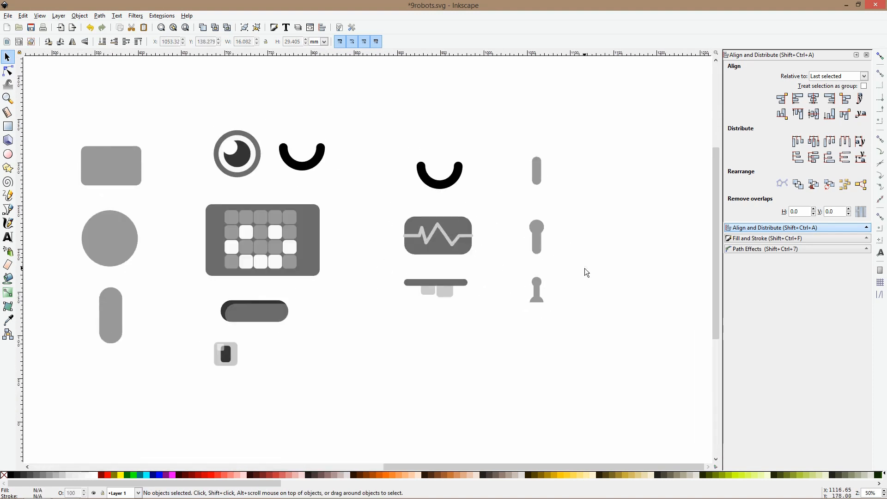
Draw a rounded gray square about 40 mm wide beside the antennas, duplicate it and shorten the copy to about 31 mm high
{"action": "left_click", "coordinate": [8, 126]}
{"action": "scroll", "coordinate": [508, 227], "scroll_direction": "right", "scroll_amount": 5}
{"action": "scroll", "coordinate": [399, 194], "scroll_direction": "up", "scroll_amount": 3, "text": "ctrl"}
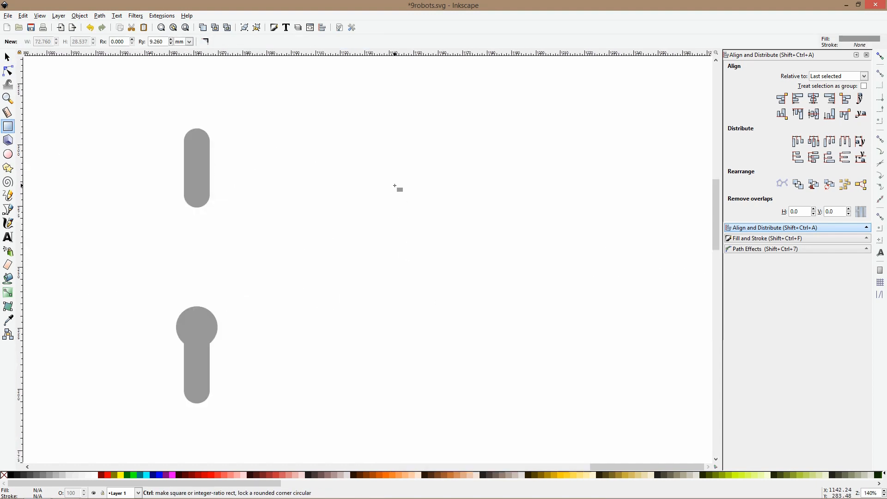
{"action": "left_click_drag", "start_coordinate": [345, 124], "coordinate": [444, 224]}
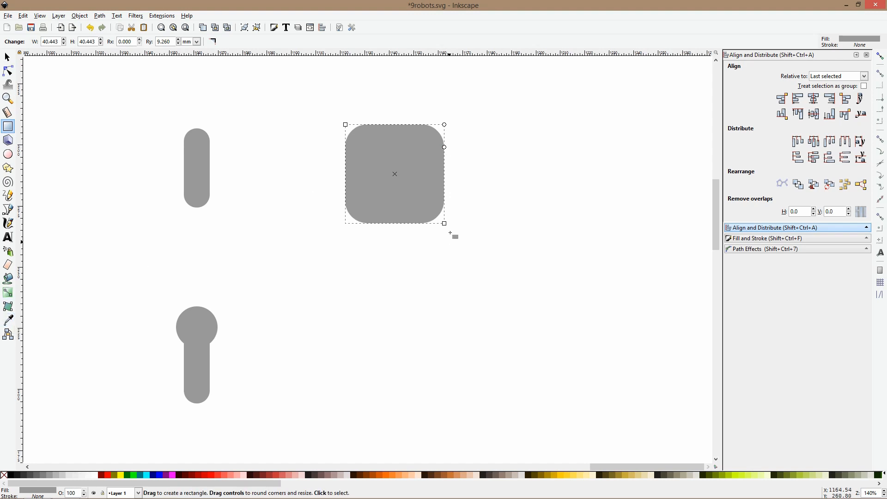
{"action": "left_click_drag", "start_coordinate": [444, 224], "coordinate": [444, 200]}
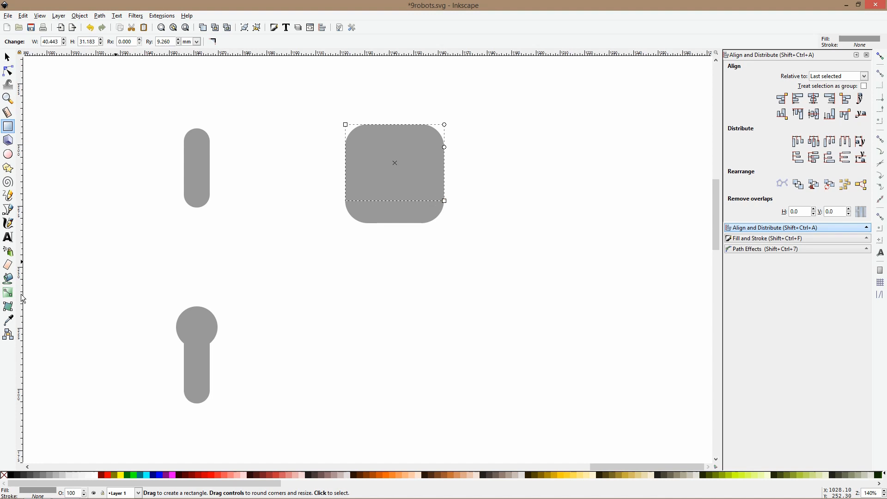
Fill the shortened copy with the light gray #cccccc sampled from the mouth's tooth
{"action": "left_click", "coordinate": [8, 323]}
{"action": "scroll", "coordinate": [102, 301], "scroll_direction": "down", "scroll_amount": 4}
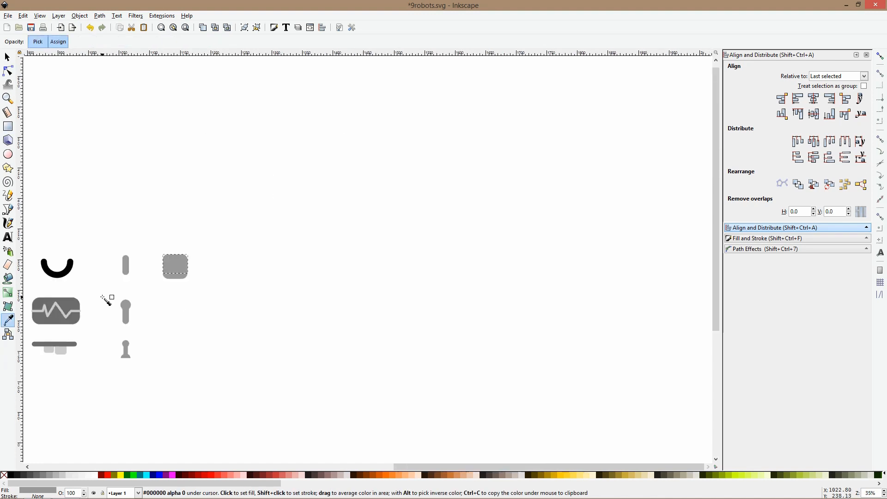
{"action": "left_click", "coordinate": [65, 352]}
{"action": "key", "text": "s"}
Duplicate the two-tone rounded button and place the copy directly beside it
{"action": "scroll", "coordinate": [171, 287], "scroll_direction": "up", "scroll_amount": 3}
{"action": "left_click", "coordinate": [188, 227], "text": "shift"}
{"action": "key", "text": "ctrl+d"}
{"action": "left_click_drag", "start_coordinate": [183, 227], "coordinate": [280, 222]}
Lower the copied button's light face slightly and shorten its darker base from the top to about 35 mm high
{"action": "left_click", "coordinate": [282, 158]}
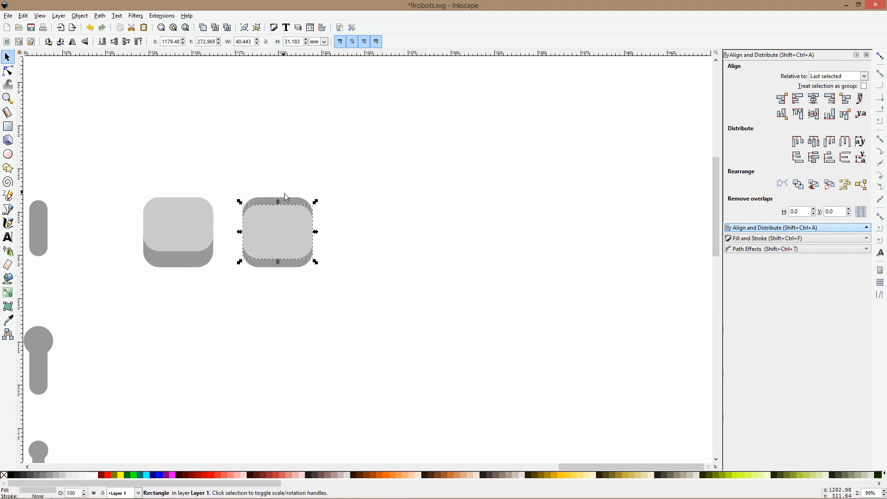
{"action": "key", "text": "n"}
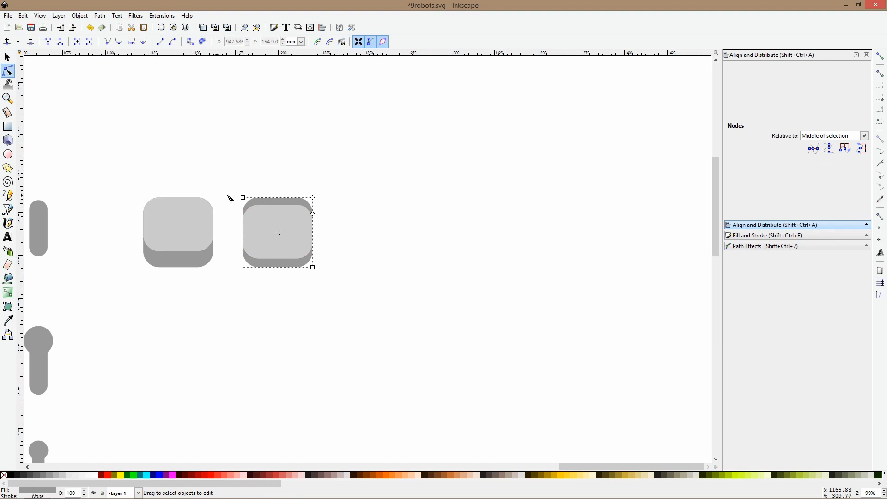
{"action": "left_click_drag", "start_coordinate": [243, 198], "coordinate": [243, 205]}
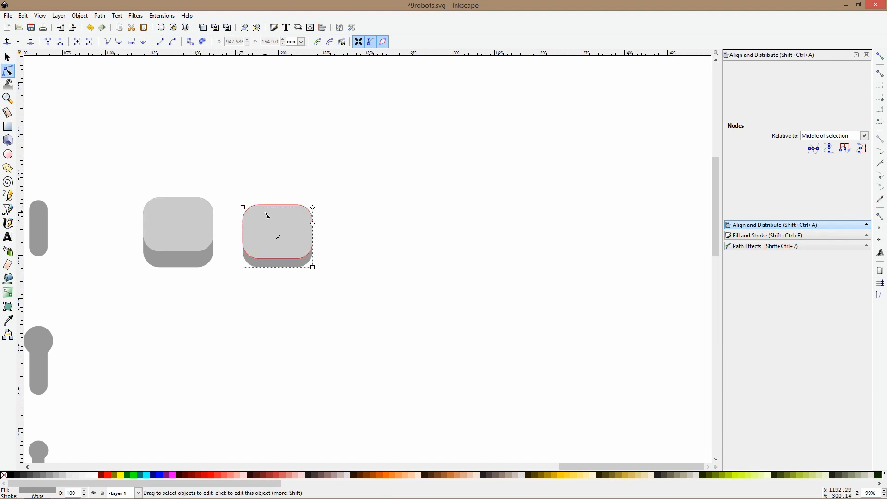
Recolour the copied button with the first button's mid gray on its face and the pulse display's dark gray on its base
{"action": "left_click", "coordinate": [8, 320]}
{"action": "left_click", "coordinate": [155, 262]}
{"action": "key", "text": "s"}
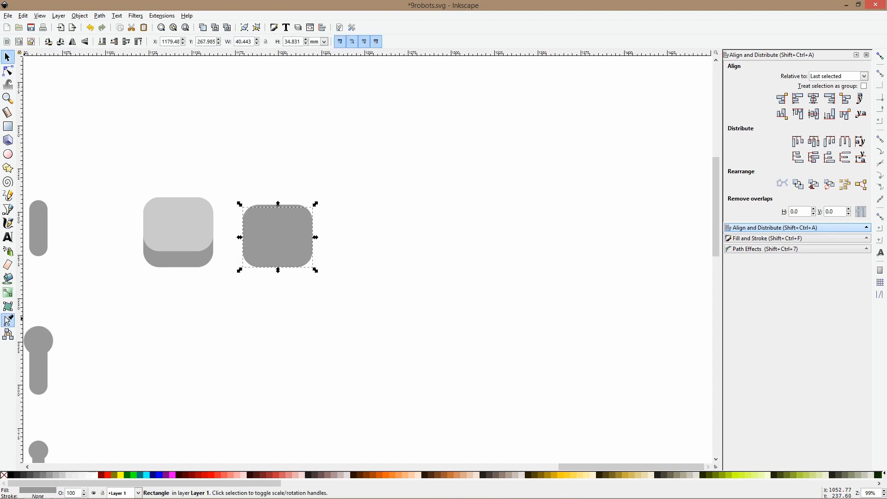
{"action": "left_click", "coordinate": [6, 319]}
{"action": "scroll", "coordinate": [122, 306], "scroll_direction": "down", "scroll_amount": 3}
{"action": "left_click_drag", "start_coordinate": [134, 297], "coordinate": [372, 248]}
{"action": "left_click", "coordinate": [274, 268]}
{"action": "key", "text": "s"}
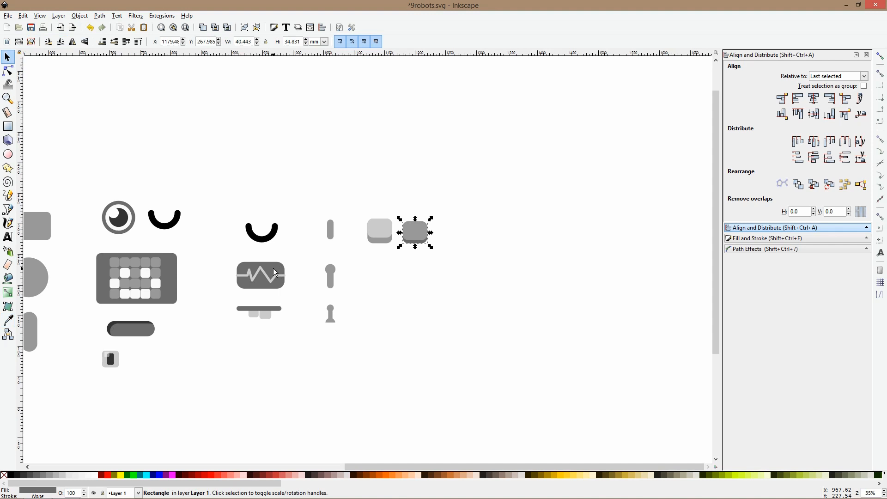
{"action": "scroll", "coordinate": [420, 223], "scroll_direction": "up", "scroll_amount": 4}
{"action": "left_click", "coordinate": [421, 187]}
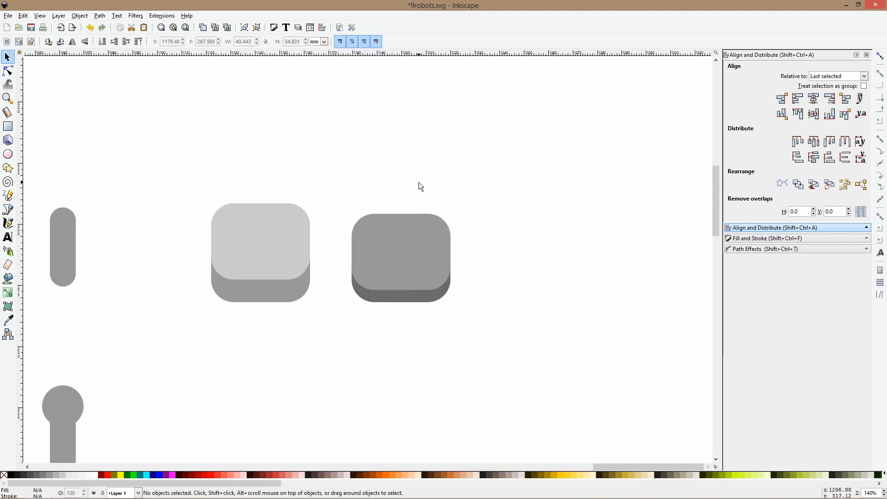
Group the face and base of the darker button
{"action": "scroll", "coordinate": [420, 187], "scroll_direction": "down", "scroll_amount": 5}
{"action": "left_click_drag", "start_coordinate": [376, 174], "coordinate": [410, 218]}
{"action": "key", "text": "Tab"}
{"action": "scroll", "coordinate": [413, 194], "scroll_direction": "up", "scroll_amount": 4}
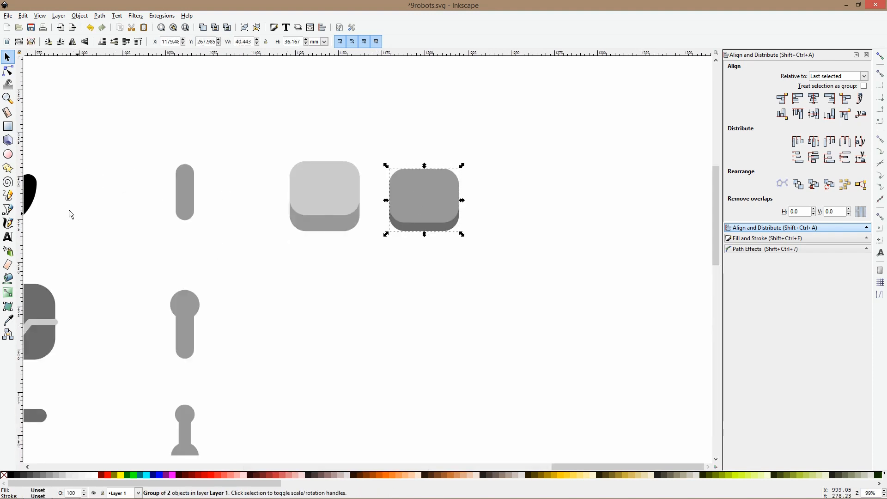
{"action": "scroll", "coordinate": [70, 214], "scroll_direction": "down", "scroll_amount": 4}
{"action": "left_click", "coordinate": [8, 126]}
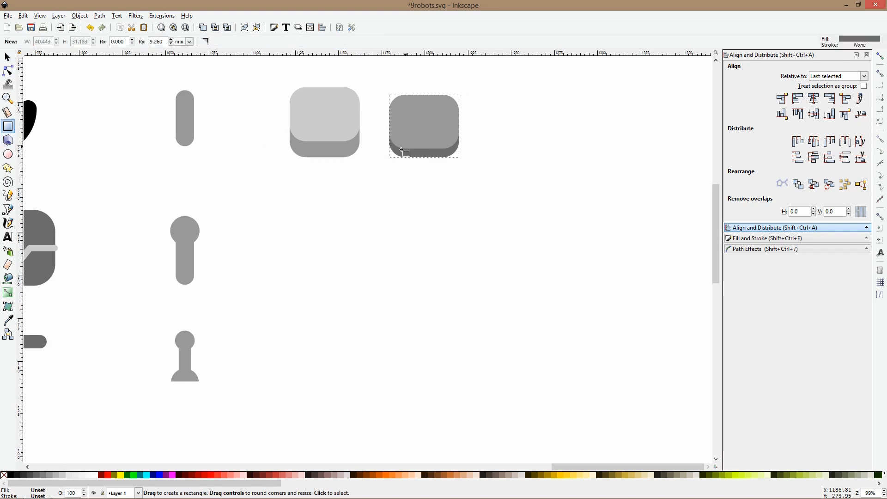
{"action": "scroll", "coordinate": [402, 151], "scroll_direction": "up", "scroll_amount": 2}
{"action": "scroll", "coordinate": [402, 151], "scroll_direction": "right", "scroll_amount": 4}
{"action": "left_click_drag", "start_coordinate": [267, 204], "coordinate": [301, 310]}
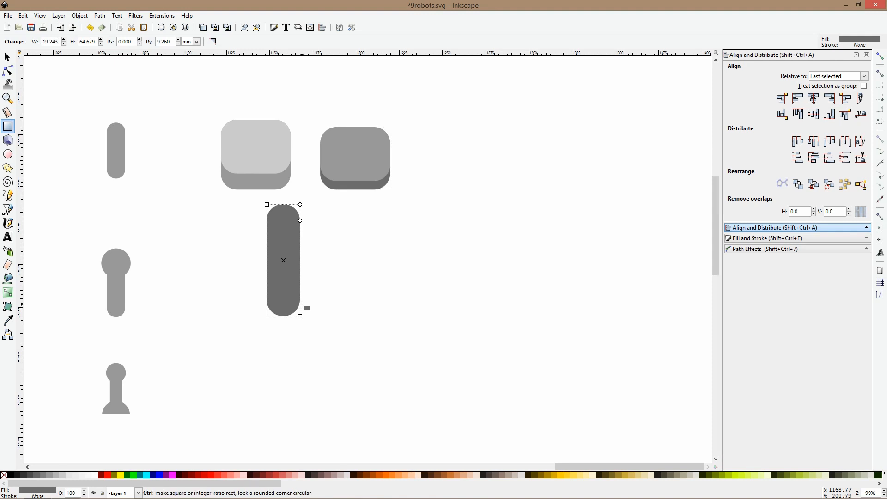
{"action": "key", "text": "s"}
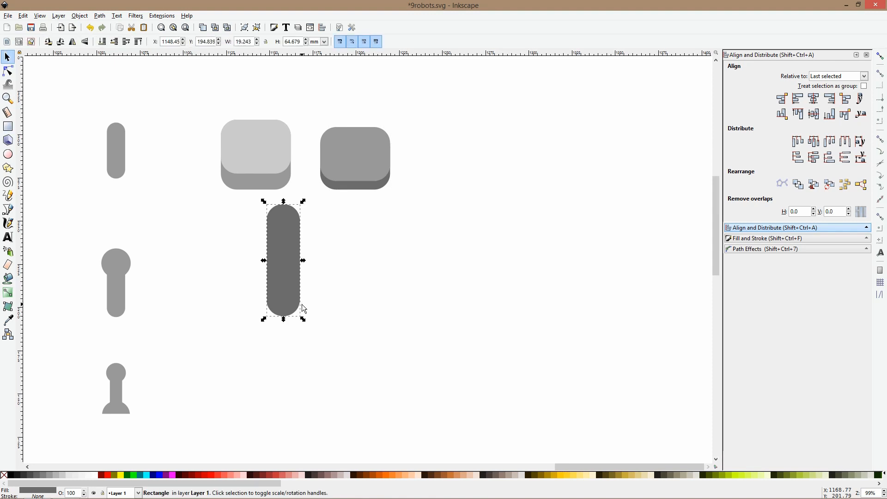
{"action": "key", "text": "Delete"}
Duplicate the horizontal shaded dark pill, place the copy below the two buttons and rotate it 90° upright
{"action": "left_click_drag", "start_coordinate": [256, 288], "coordinate": [437, 256]}
{"action": "key", "text": "minus"}
{"action": "key", "text": "minus"}
{"action": "key", "text": "minus"}
{"action": "left_click_drag", "start_coordinate": [195, 302], "coordinate": [74, 328]}
{"action": "left_click_drag", "start_coordinate": [143, 317], "coordinate": [398, 264]}
{"action": "key", "text": "ctrl+bracketright"}
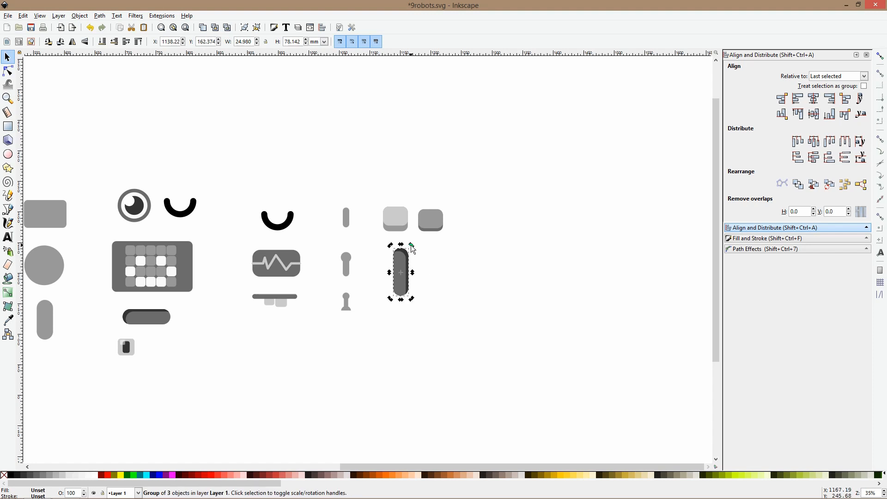
Draw a circle about 26 mm in diameter across the upright pill and fill it with the light button's mid-gray base colour
{"action": "scroll", "coordinate": [403, 261], "scroll_direction": "up", "scroll_amount": 3}
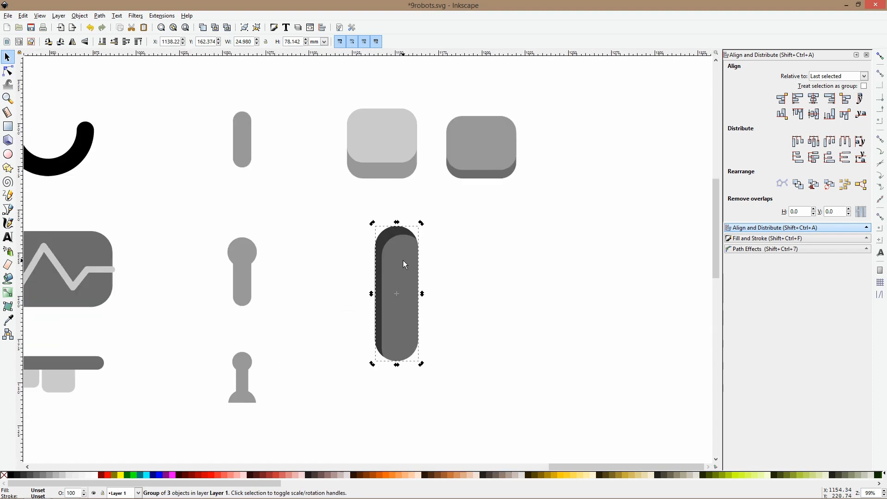
{"action": "left_click", "coordinate": [9, 155]}
{"action": "left_click_drag", "start_coordinate": [380, 264], "coordinate": [409, 298]}
{"action": "key", "text": "s"}
{"action": "left_click", "coordinate": [420, 290]}
{"action": "key", "text": "d"}
{"action": "left_click", "coordinate": [389, 170]}
{"action": "key", "text": "s"}
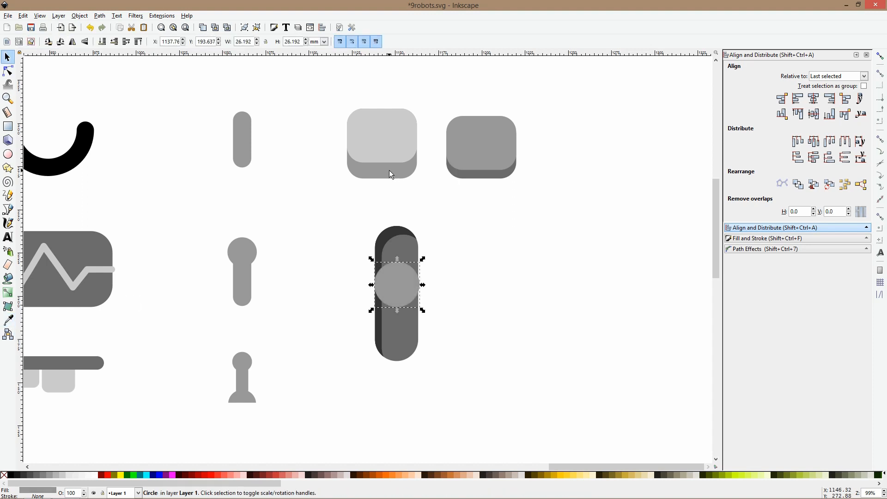
Duplicate the circle, shrink the copy to about 16 mm, fill it light gray and offset it towards the knob's upper-left edge
{"action": "key", "text": "ctrl+d"}
{"action": "left_click_drag", "start_coordinate": [397, 310], "coordinate": [397, 302]}
{"action": "left_click", "coordinate": [9, 319]}
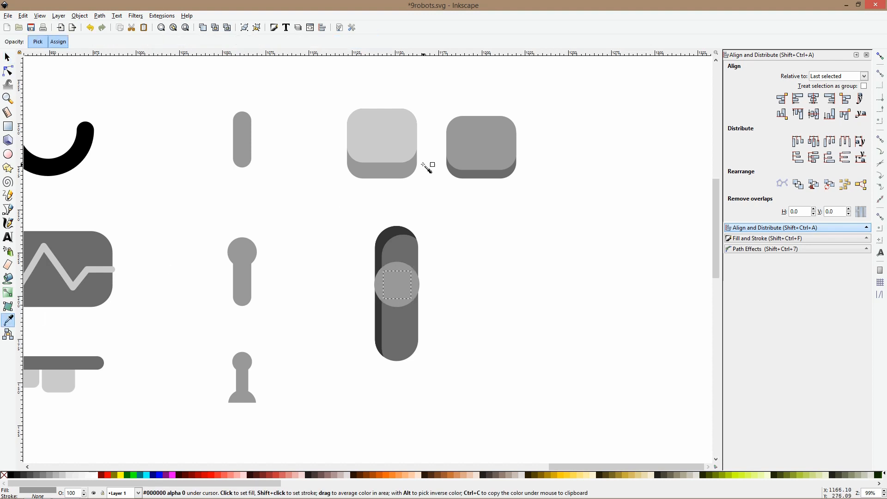
{"action": "left_click", "coordinate": [402, 140]}
{"action": "key", "text": "s"}
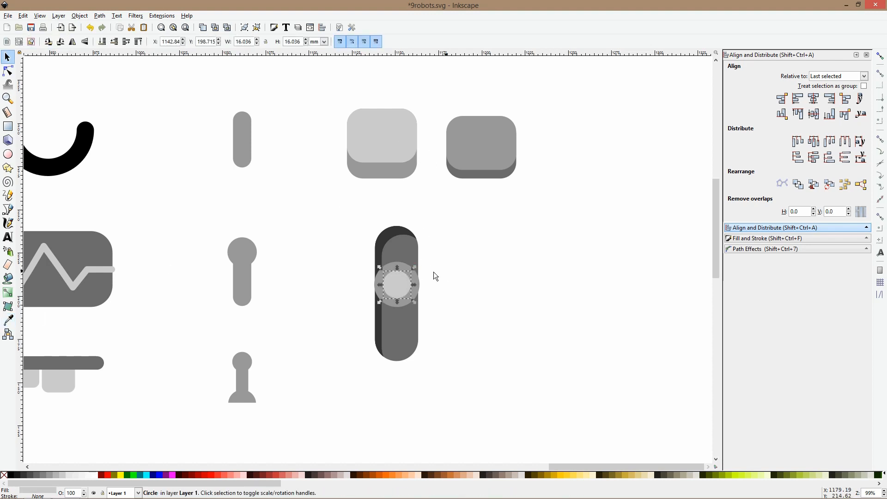
{"action": "left_click_drag", "start_coordinate": [407, 287], "coordinate": [402, 285]}
{"action": "left_click_drag", "start_coordinate": [325, 186], "coordinate": [460, 382]}
{"action": "left_click", "coordinate": [456, 323]}
Duplicate the larger circle slightly lower, fill it with the pill's darkest gray and send it behind the knob as a shadow
{"action": "left_click", "coordinate": [408, 298]}
{"action": "key", "text": "ctrl+d"}
{"action": "left_click_drag", "start_coordinate": [408, 298], "coordinate": [407, 308]}
{"action": "left_click", "coordinate": [8, 320]}
{"action": "left_click", "coordinate": [390, 232]}
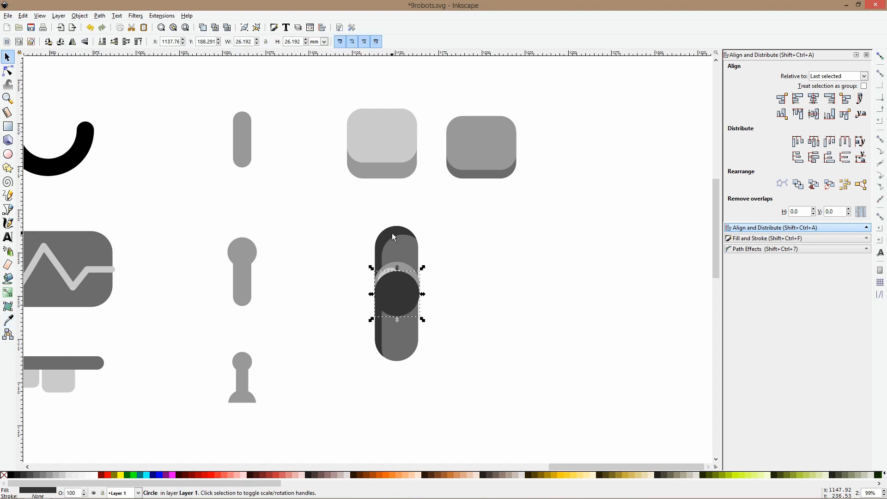
{"action": "key", "text": "Page_Down"}
{"action": "key", "text": "Page_Down"}
{"action": "key", "text": "asterisk"}
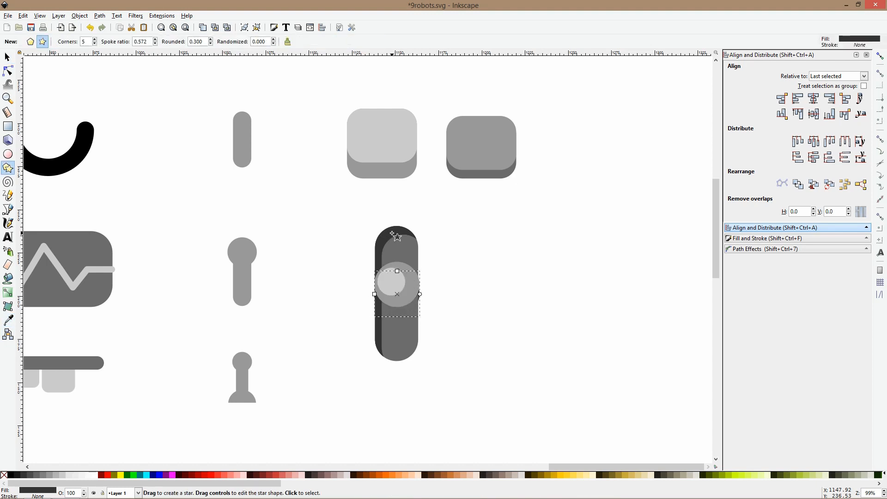
{"action": "key", "text": "s"}
Move the knob and its shadow towards the pill's upper end and group them with the pill
{"action": "left_click_drag", "start_coordinate": [339, 252], "coordinate": [482, 340]}
{"action": "mouse_move", "coordinate": [407, 297]}
{"action": "left_mouse_down"}
{"action": "mouse_move", "coordinate": [406, 257]}
{"action": "mouse_move", "coordinate": [407, 280]}
{"action": "left_mouse_up"}
{"action": "left_click_drag", "start_coordinate": [349, 218], "coordinate": [470, 439]}
{"action": "key", "text": "ctrl+g"}
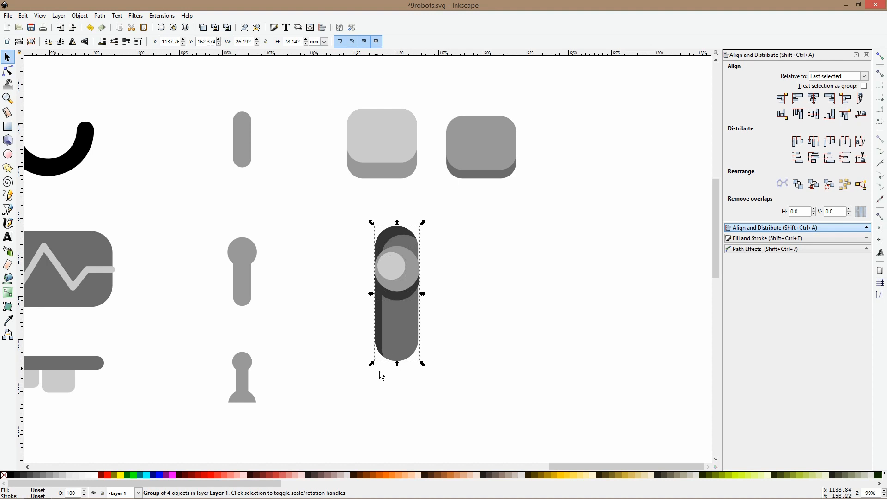
Scale the slider to about 19 by 57 mm, shrink it with both buttons to about 12 by 37 mm, and place it below them
{"action": "left_click_drag", "start_coordinate": [397, 365], "coordinate": [396, 327]}
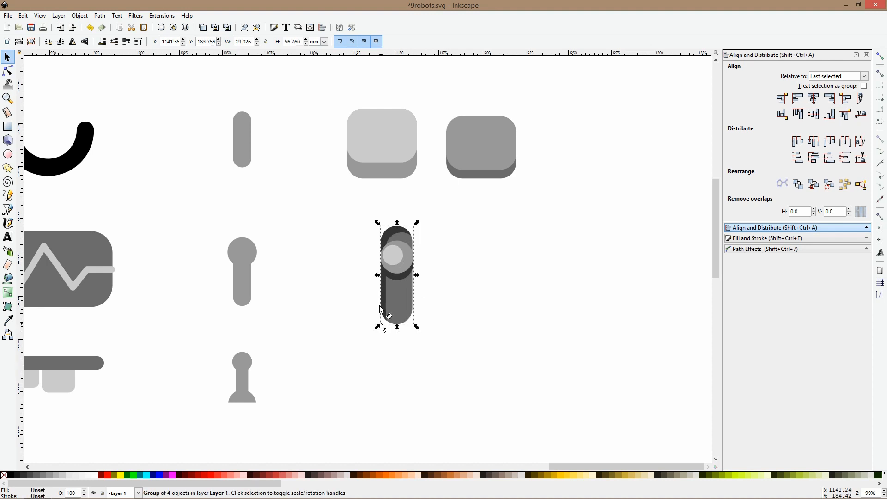
{"action": "left_click_drag", "start_coordinate": [323, 83], "coordinate": [559, 347]}
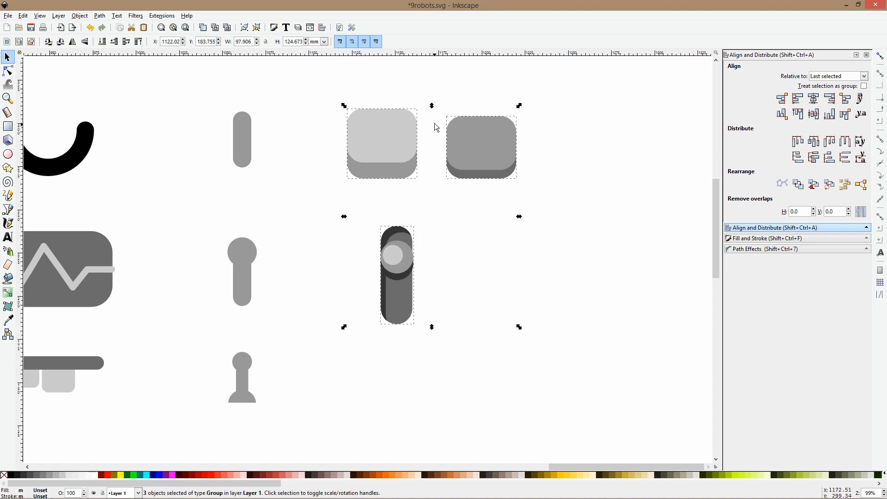
{"action": "left_click_drag", "start_coordinate": [432, 107], "coordinate": [437, 164]}
{"action": "left_click", "coordinate": [452, 184]}
{"action": "left_click_drag", "start_coordinate": [383, 254], "coordinate": [455, 381]}
{"action": "left_click_drag", "start_coordinate": [411, 288], "coordinate": [392, 279]}
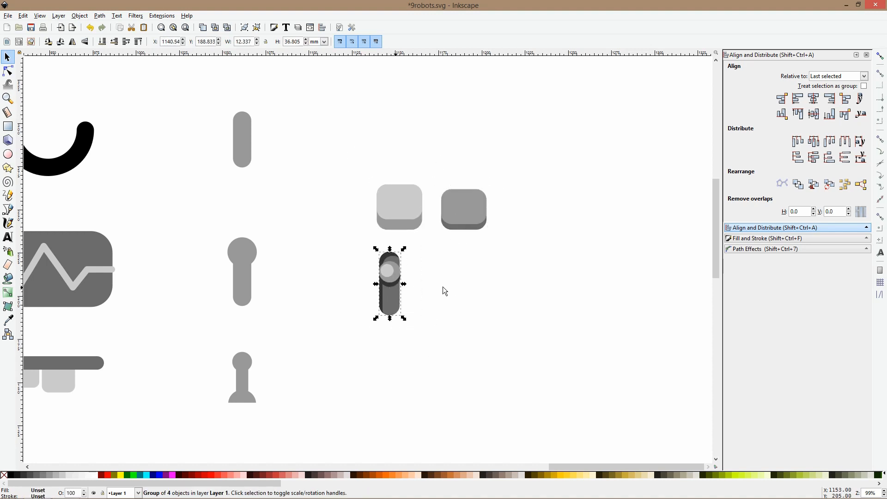
Deselect the slider and save the robot parts drawing
{"action": "left_click", "coordinate": [442, 286]}
{"action": "scroll", "coordinate": [436, 273], "scroll_direction": "down", "scroll_amount": 3}
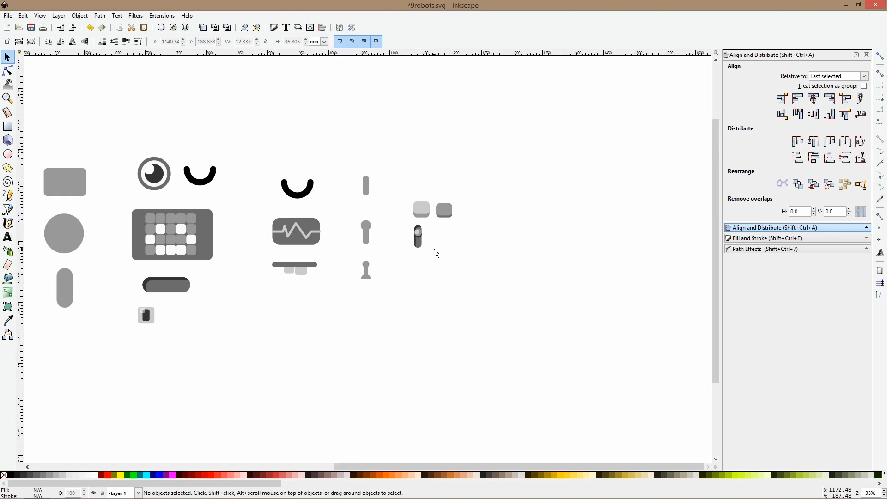
{"action": "scroll", "coordinate": [443, 247], "scroll_direction": "down", "scroll_amount": 3}
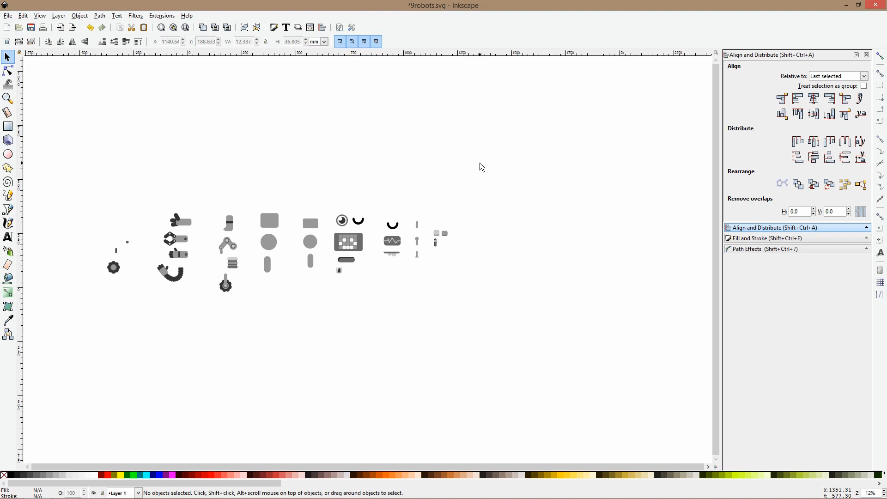
{"action": "key", "text": "ctrl+s"}
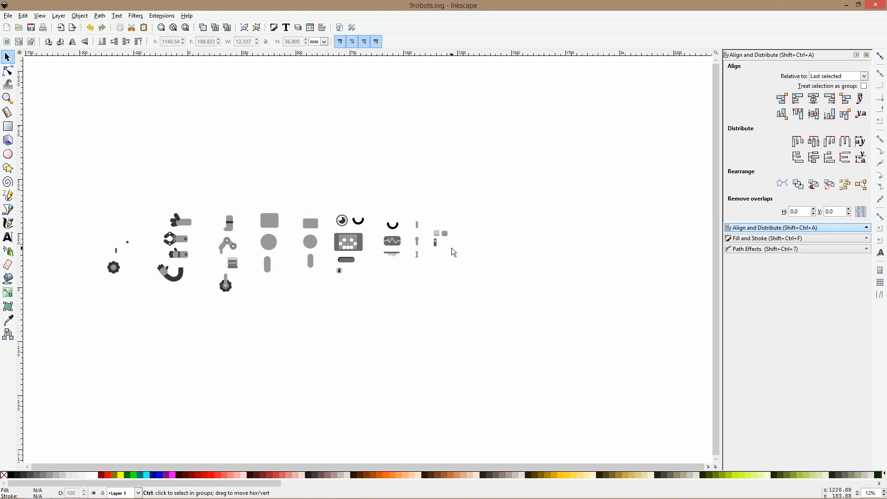
Add the author's website address in capitals as 30 pt sans-serif text in the empty canvas area up and right of the robot parts
{"action": "scroll", "coordinate": [451, 247], "scroll_direction": "down", "scroll_amount": 1}
{"action": "scroll", "coordinate": [275, 236], "scroll_direction": "up", "scroll_amount": 4}
{"action": "scroll", "coordinate": [275, 241], "scroll_direction": "down", "scroll_amount": 3, "text": "ctrl"}
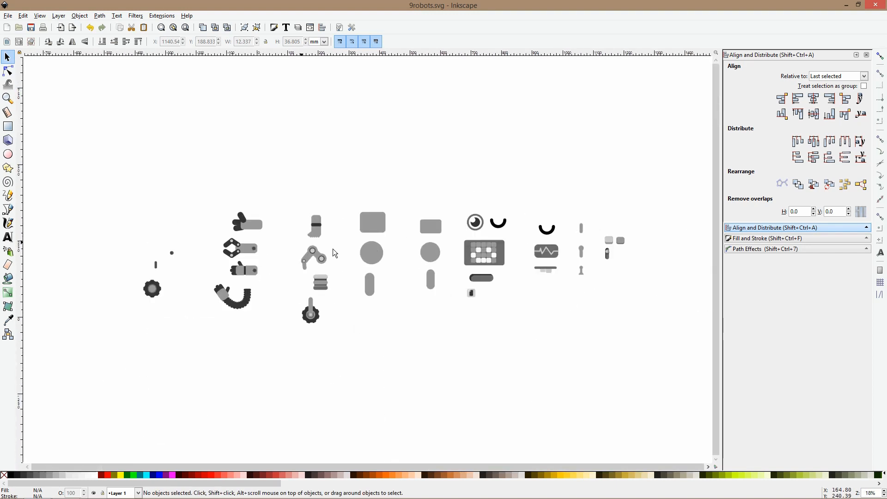
{"action": "left_click_drag", "start_coordinate": [537, 249], "coordinate": [476, 267]}
{"action": "left_click", "coordinate": [8, 236]}
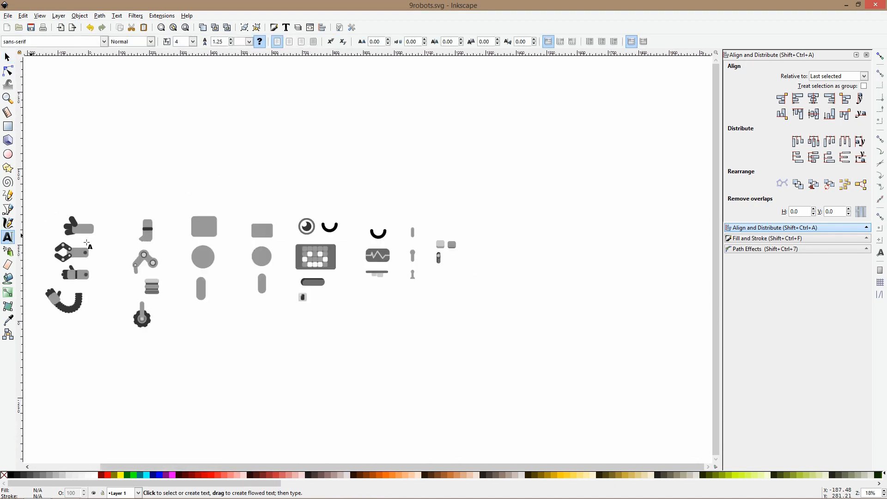
{"action": "scroll", "coordinate": [481, 174], "scroll_direction": "right", "scroll_amount": 3}
{"action": "left_click", "coordinate": [400, 190]}
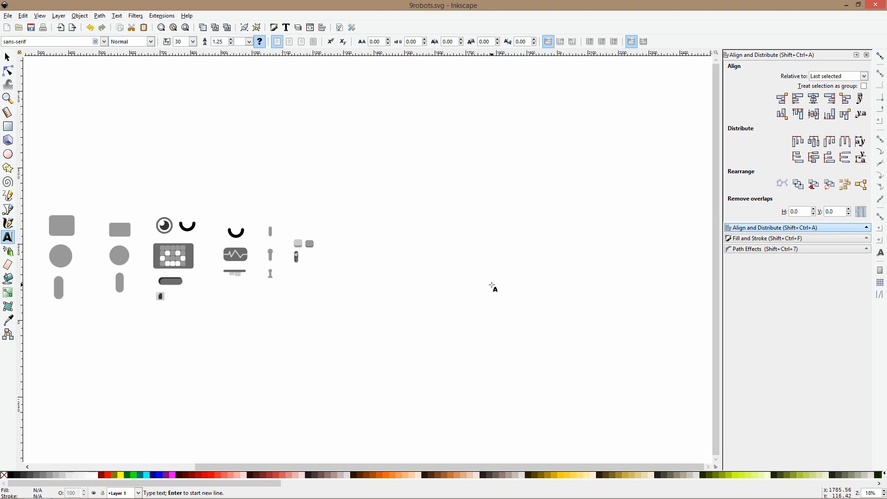
{"action": "scroll", "coordinate": [396, 174], "scroll_direction": "up", "scroll_amount": 3, "text": "ctrl"}
{"action": "left_click", "coordinate": [418, 203]}
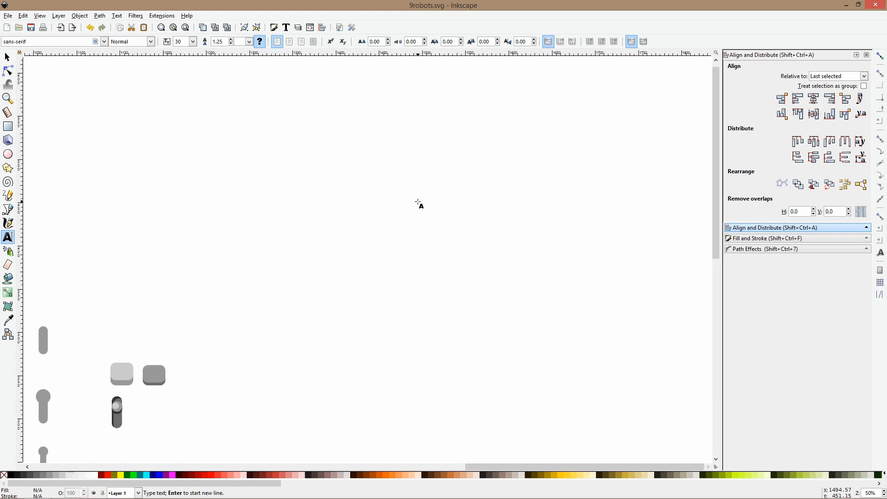
{"action": "type", "text": "JSTVANS"}
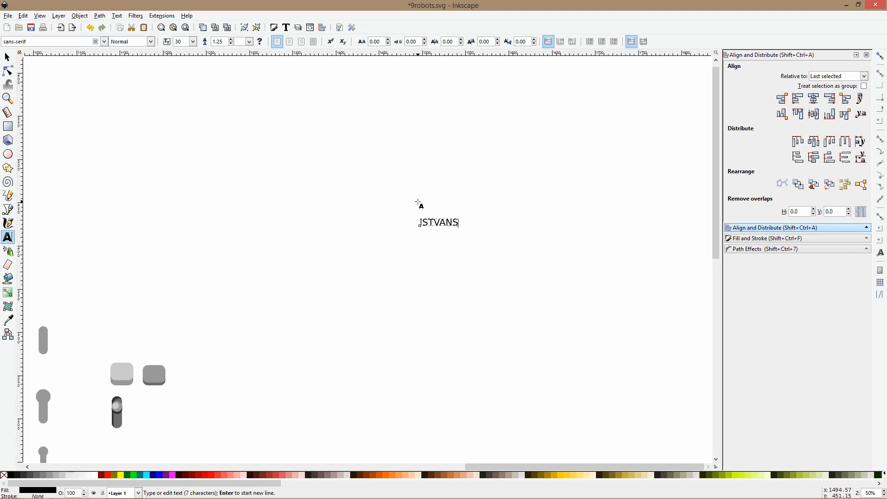
{"action": "type", "text": "ZEP.c"}
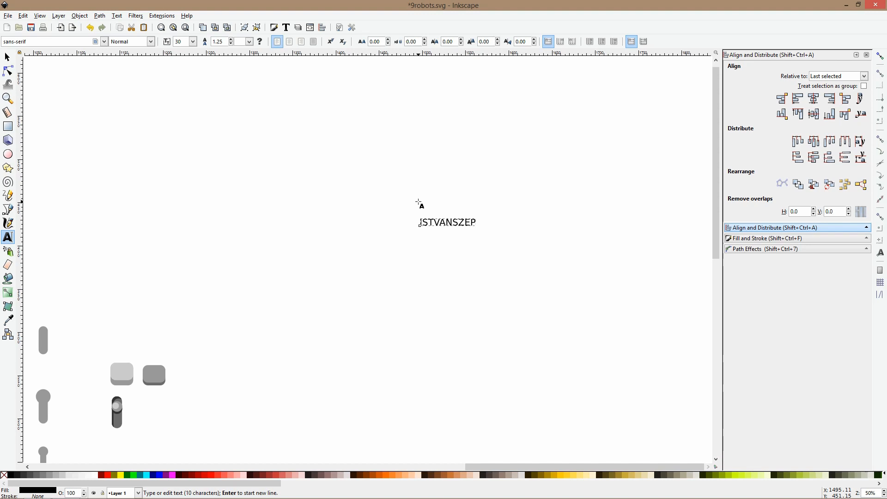
{"action": "key", "text": "BackSpace"}
{"action": "type", "text": "COM"}
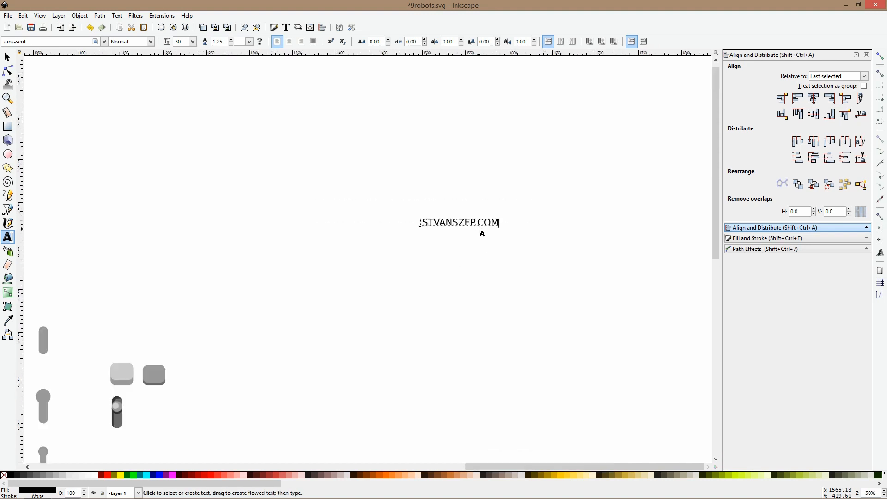
{"action": "scroll", "coordinate": [480, 230], "scroll_direction": "up", "scroll_amount": 3}
{"action": "left_click", "coordinate": [7, 57]}
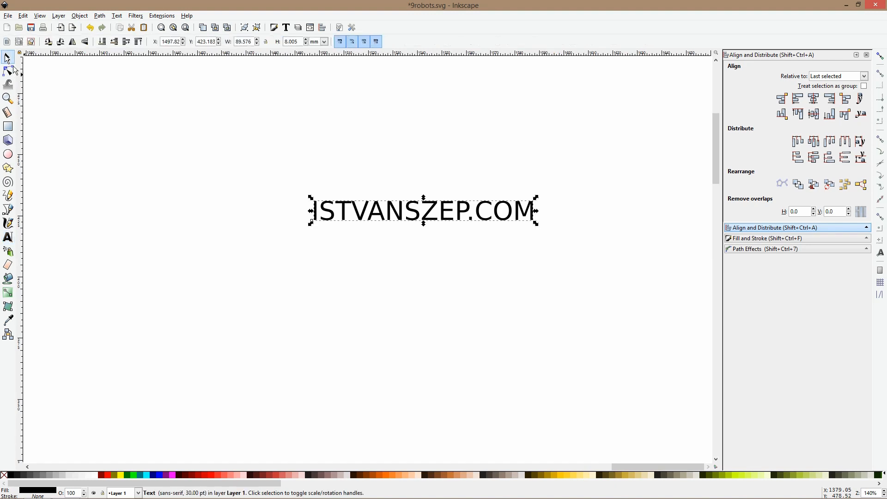
{"action": "left_click", "coordinate": [98, 138]}
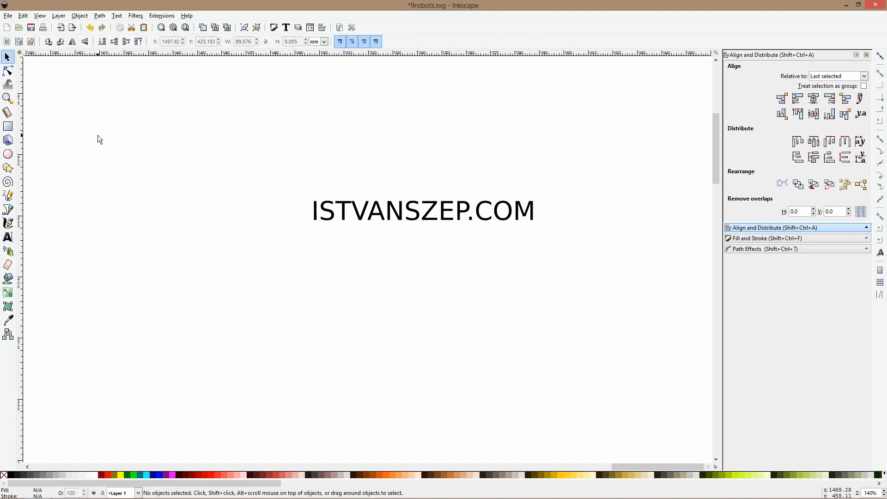
Add the text line "$15 any courses" and centre it closely beneath the website address
{"action": "left_click", "coordinate": [8, 237]}
{"action": "left_click", "coordinate": [358, 272]}
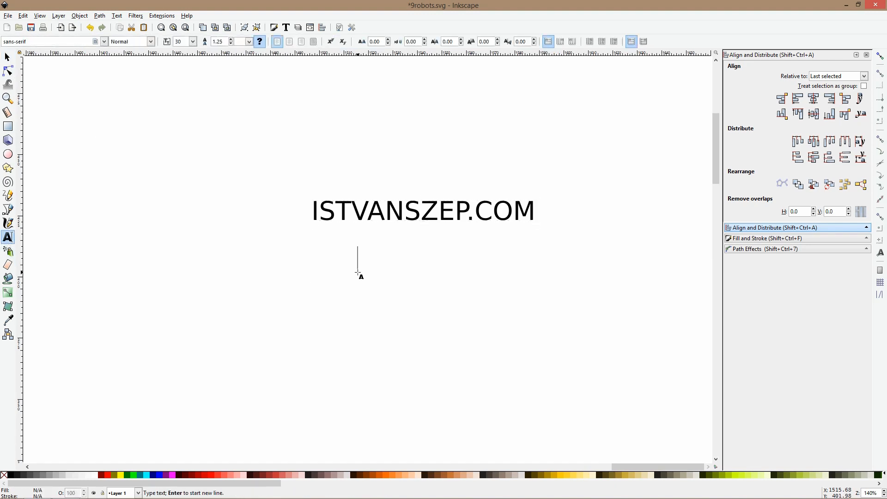
{"action": "type", "text": "$15 anz cour"}
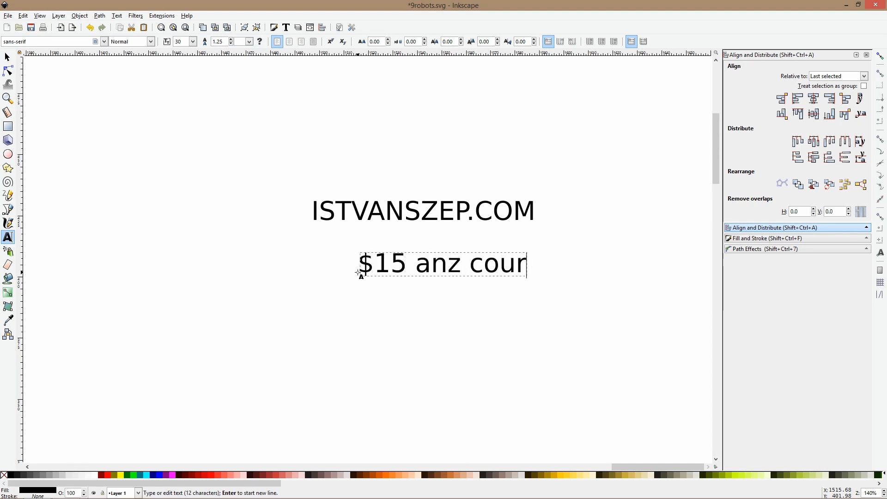
{"action": "type", "text": "ses"}
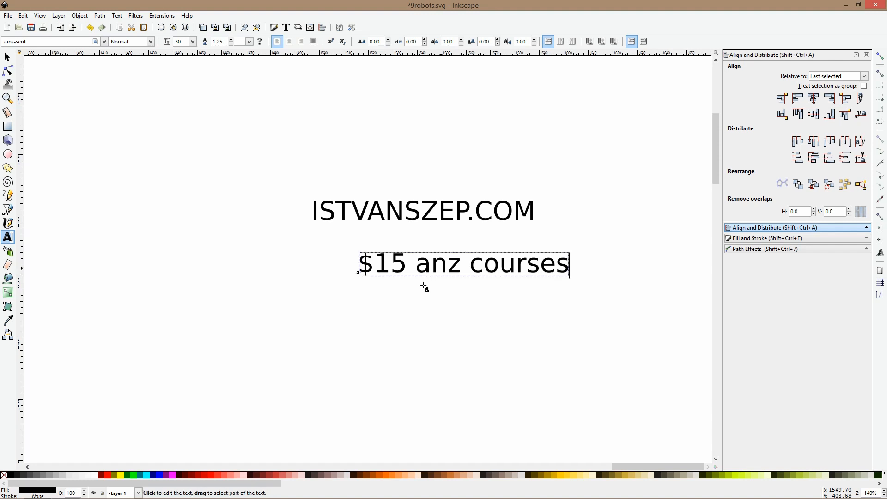
{"action": "left_click_drag", "start_coordinate": [460, 269], "coordinate": [447, 268]}
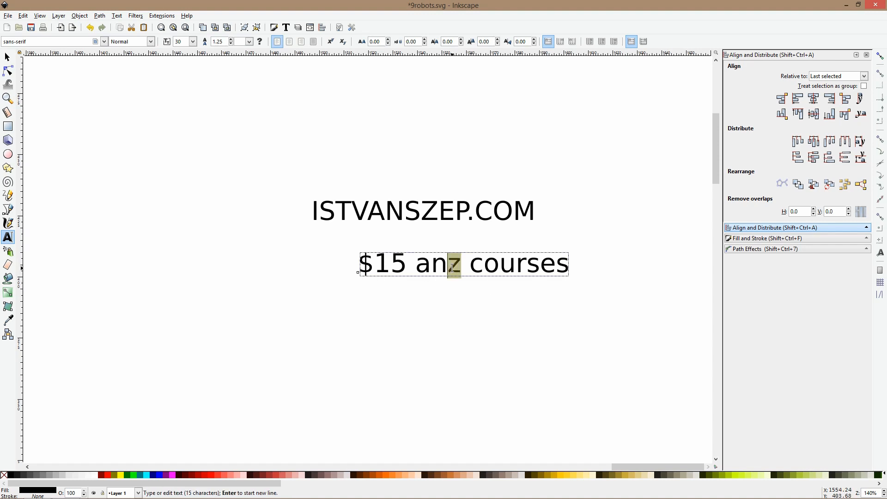
{"action": "type", "text": "y"}
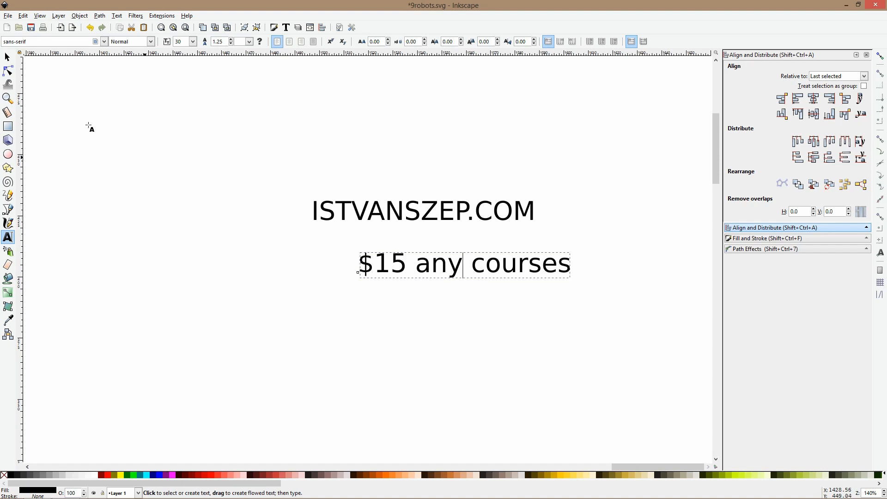
{"action": "left_click", "coordinate": [10, 68]}
{"action": "left_click", "coordinate": [6, 57]}
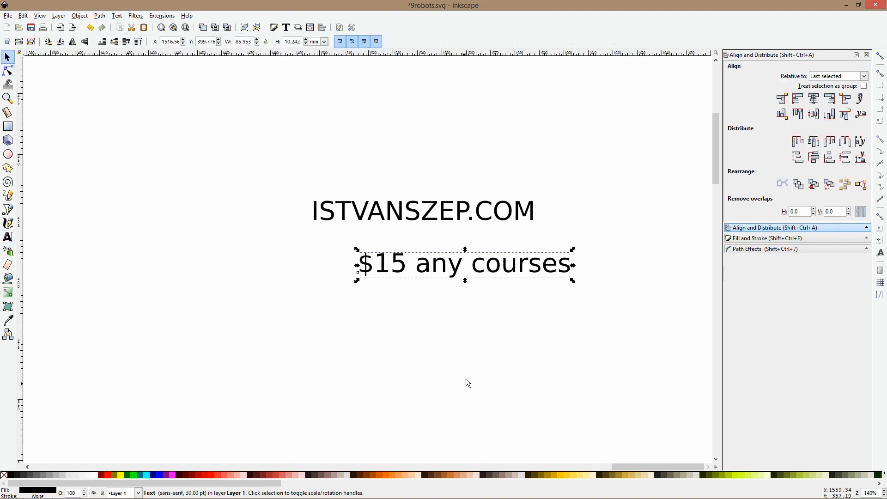
{"action": "left_click_drag", "start_coordinate": [459, 278], "coordinate": [405, 253]}
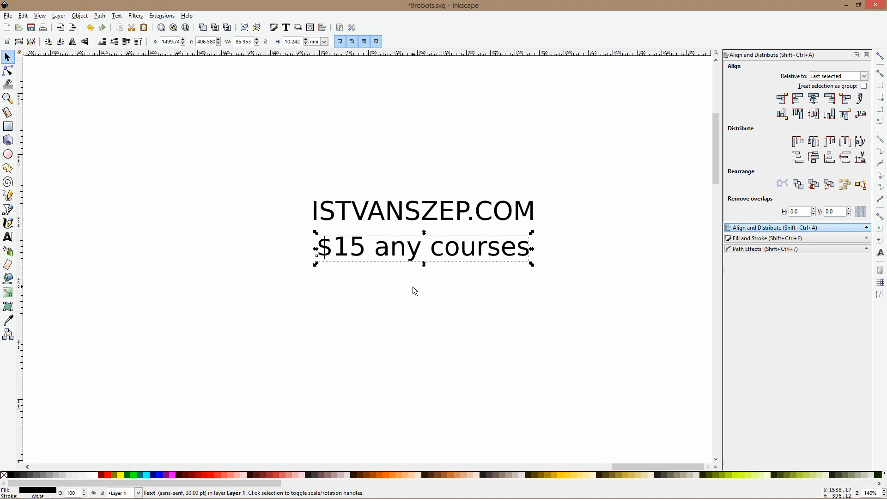
Duplicate the $15 line, change the copy to "$59 ALL courses" and place it well below the original, leaving room for another line
{"action": "key", "text": "ctrl"}
{"action": "key", "text": "ctrl+d"}
{"action": "left_click_drag", "start_coordinate": [414, 258], "coordinate": [420, 300]}
{"action": "left_click", "coordinate": [8, 237]}
{"action": "type", "text": "59 "}
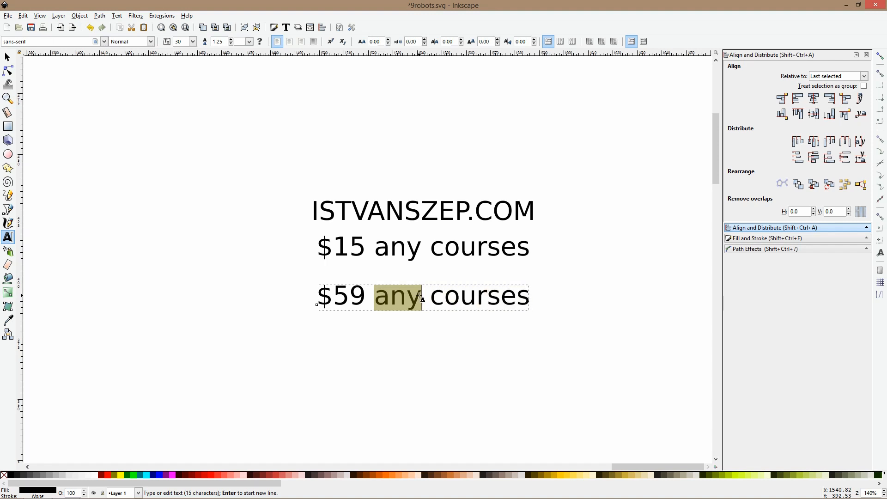
{"action": "type", "text": "ALL"}
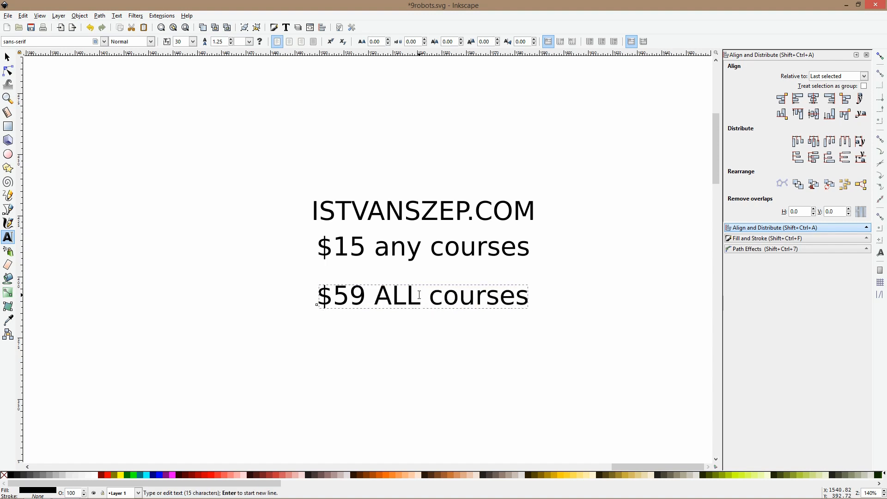
{"action": "key", "text": "Escape"}
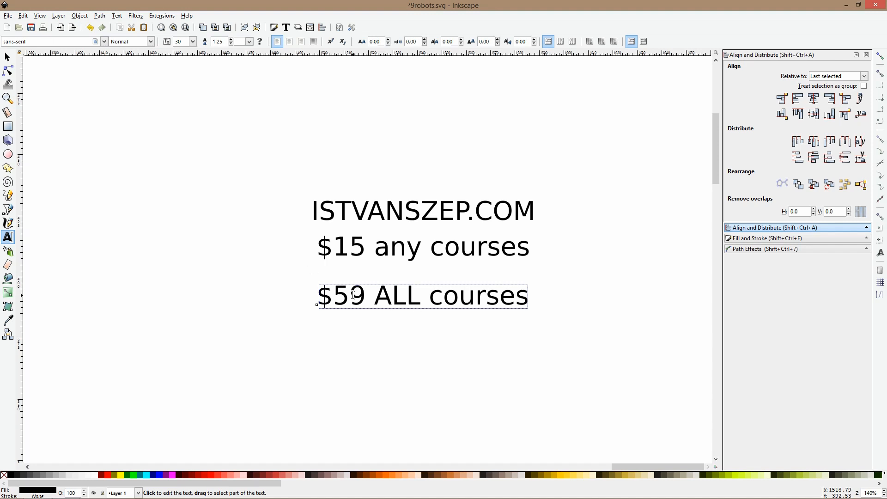
{"action": "left_click", "coordinate": [7, 57]}
{"action": "left_click_drag", "start_coordinate": [364, 295], "coordinate": [364, 349]}
{"action": "left_click", "coordinate": [362, 387]}
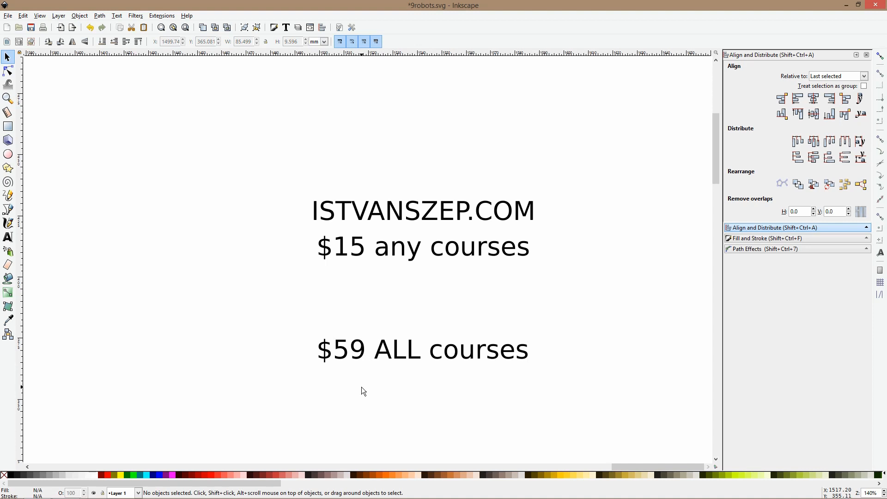
Duplicate the $15 line directly beneath itself and replace the copy's text with "DONATE2018"
{"action": "left_click", "coordinate": [371, 249]}
{"action": "key", "text": "ctrl+d"}
{"action": "left_click_drag", "start_coordinate": [357, 259], "coordinate": [358, 292]}
{"action": "key", "text": "t"}
{"action": "key", "text": "ctrl+a"}
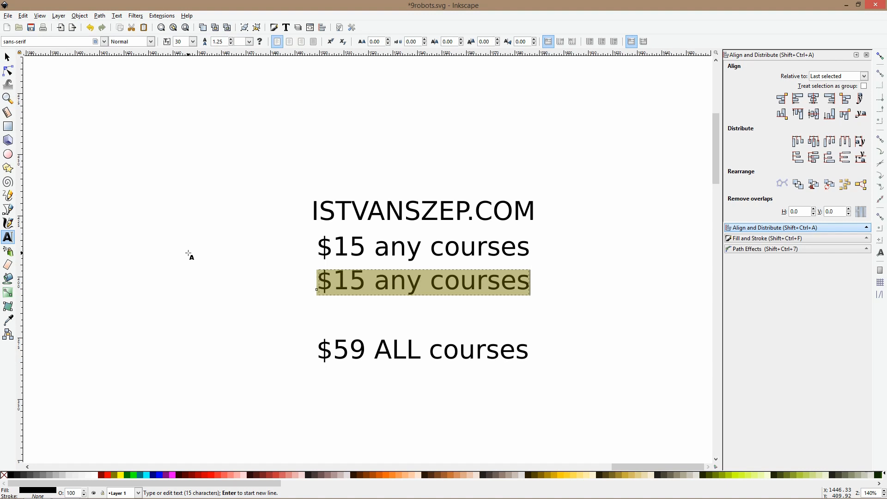
{"action": "type", "text": "F"}
{"action": "key", "text": "BackSpace"}
{"action": "type", "text": "DONATE2018"}
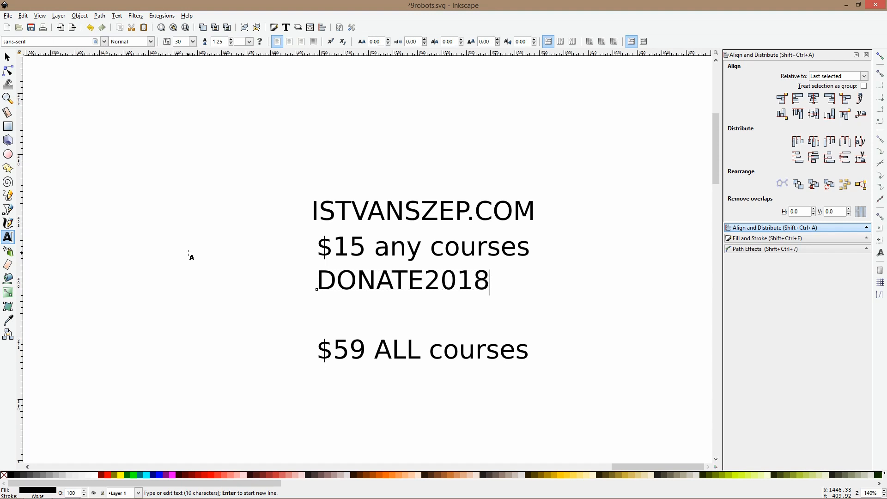
Enlarge the DONATE2018 line moderately and scale the website address about its centre to about 157 by 14 mm
{"action": "left_click", "coordinate": [7, 57]}
{"action": "left_click_drag", "start_coordinate": [491, 280], "coordinate": [503, 300]}
{"action": "left_click", "coordinate": [487, 216]}
{"action": "mouse_move", "coordinate": [423, 198]}
{"action": "left_mouse_down"}
{"action": "mouse_move", "coordinate": [412, 154]}
{"action": "mouse_move", "coordinate": [420, 185]}
{"action": "left_mouse_up"}
{"action": "left_click", "coordinate": [493, 158]}
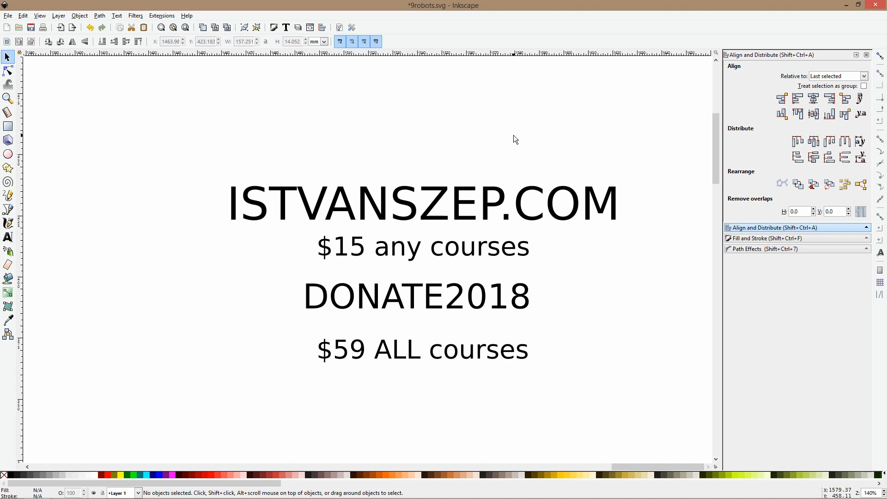
{"action": "scroll", "coordinate": [514, 134], "scroll_direction": "down", "scroll_amount": 4}
{"action": "left_click_drag", "start_coordinate": [418, 121], "coordinate": [597, 259]}
{"action": "key", "text": "Delete"}
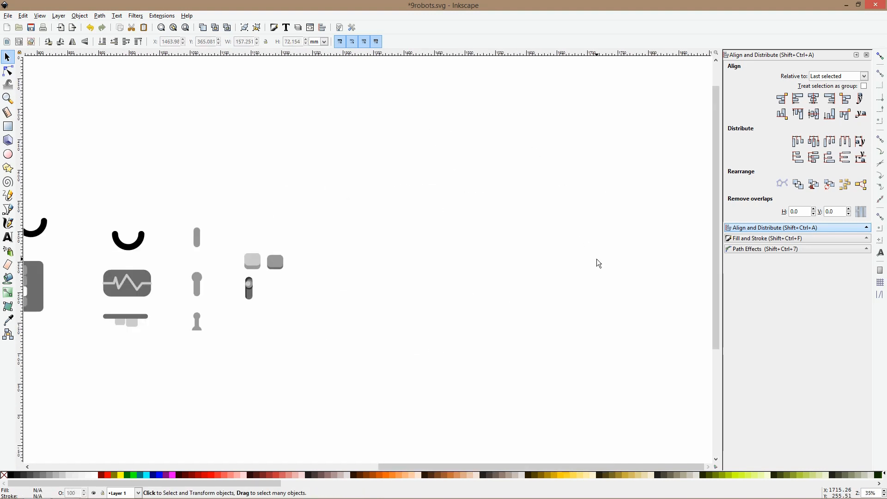
{"action": "key", "text": "ctrl+z"}
Move the four text lines above the small button parts and group them
{"action": "left_click_drag", "start_coordinate": [430, 129], "coordinate": [572, 232]}
{"action": "left_click_drag", "start_coordinate": [484, 155], "coordinate": [282, 85]}
{"action": "key", "text": "ctrl+g"}
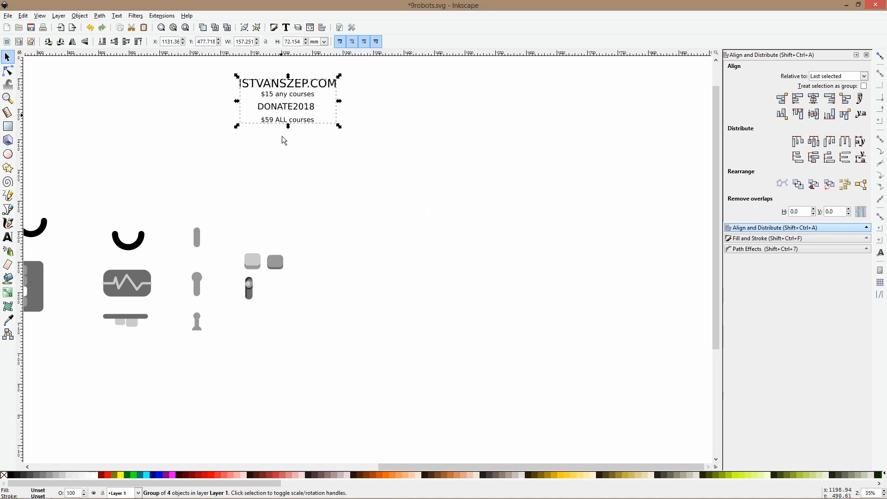
Duplicate the large rounded square and place the copy in the empty area below the parts as a robot body
{"action": "scroll", "coordinate": [292, 229], "scroll_direction": "down", "scroll_amount": 4}
{"action": "scroll", "coordinate": [359, 200], "scroll_direction": "left", "scroll_amount": 10}
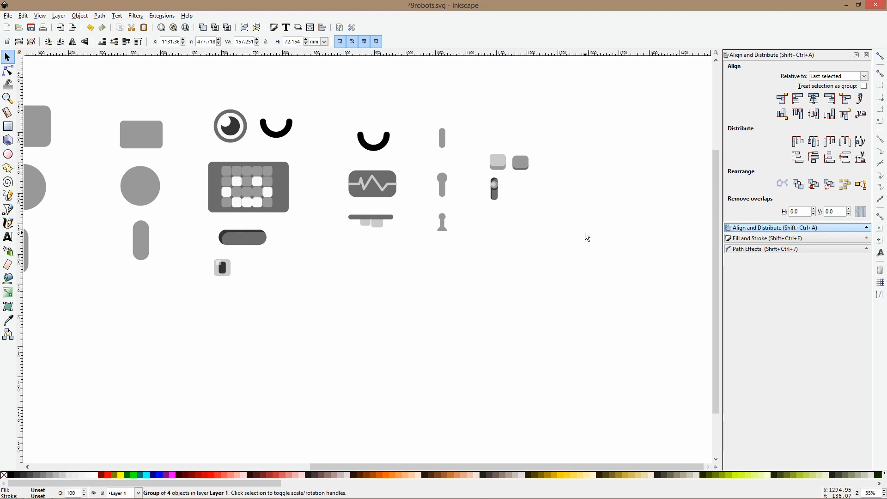
{"action": "scroll", "coordinate": [473, 194], "scroll_direction": "down", "scroll_amount": 5}
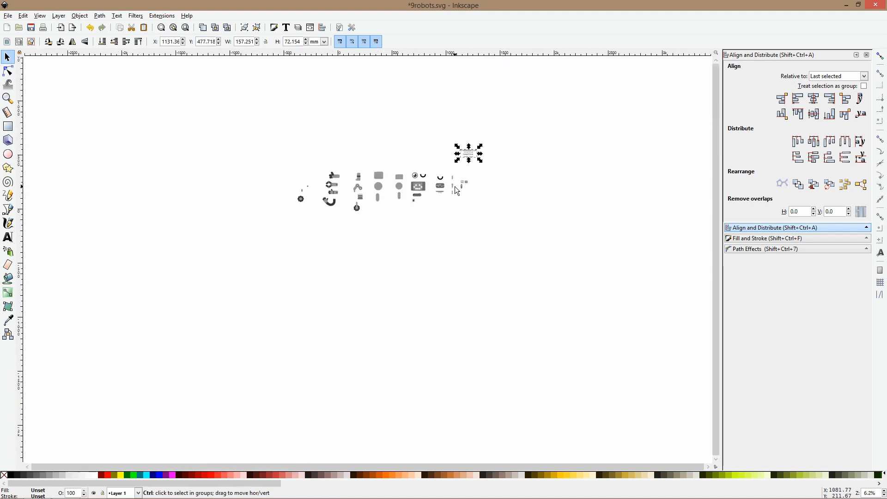
{"action": "scroll", "coordinate": [356, 172], "scroll_direction": "up", "scroll_amount": 4}
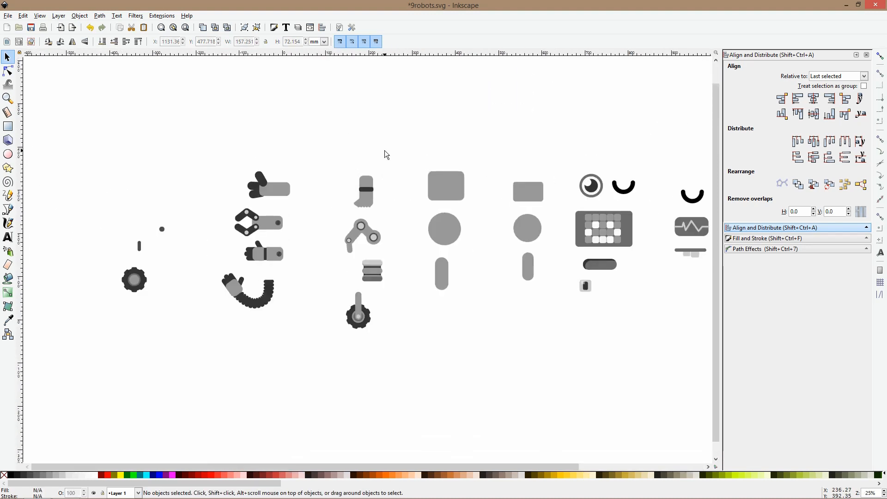
{"action": "scroll", "coordinate": [387, 160], "scroll_direction": "down", "scroll_amount": 3}
{"action": "scroll", "coordinate": [389, 168], "scroll_direction": "down", "scroll_amount": 2}
{"action": "scroll", "coordinate": [427, 171], "scroll_direction": "up", "scroll_amount": 2}
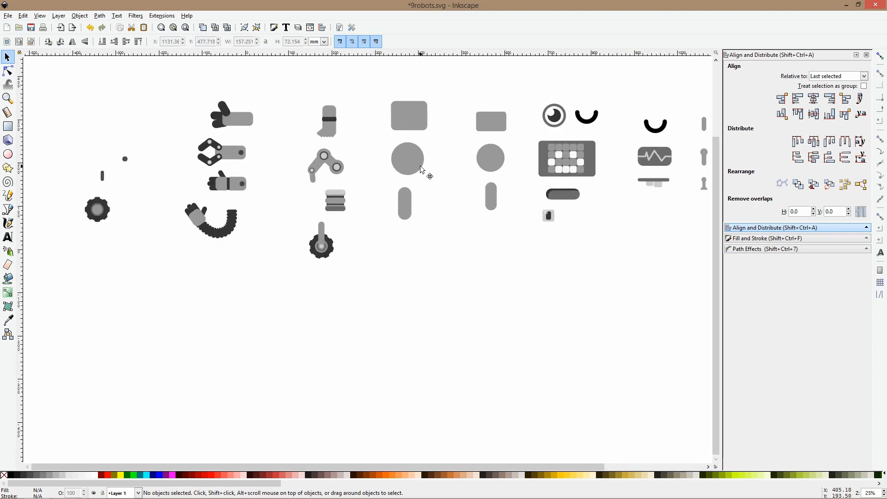
{"action": "left_click", "coordinate": [421, 170]}
{"action": "left_click", "coordinate": [414, 126]}
{"action": "key", "text": "ctrl+d"}
{"action": "left_click_drag", "start_coordinate": [414, 126], "coordinate": [302, 359]}
Duplicate the three-fingered arm, attach it to one side of the body and add a mirrored copy on the opposite side
{"action": "left_click", "coordinate": [237, 119]}
{"action": "key", "text": "ctrl+d"}
{"action": "left_click_drag", "start_coordinate": [237, 119], "coordinate": [338, 355]}
{"action": "key", "text": "ctrl+d"}
{"action": "key", "text": "h"}
Rotate the two arms at the shoulders so that one reaches upward and the other hangs diagonally downward
{"action": "left_click", "coordinate": [323, 351]}
{"action": "left_click", "coordinate": [259, 342]}
{"action": "left_click_drag", "start_coordinate": [242, 326], "coordinate": [247, 309]}
{"action": "left_click_drag", "start_coordinate": [259, 340], "coordinate": [256, 325]}
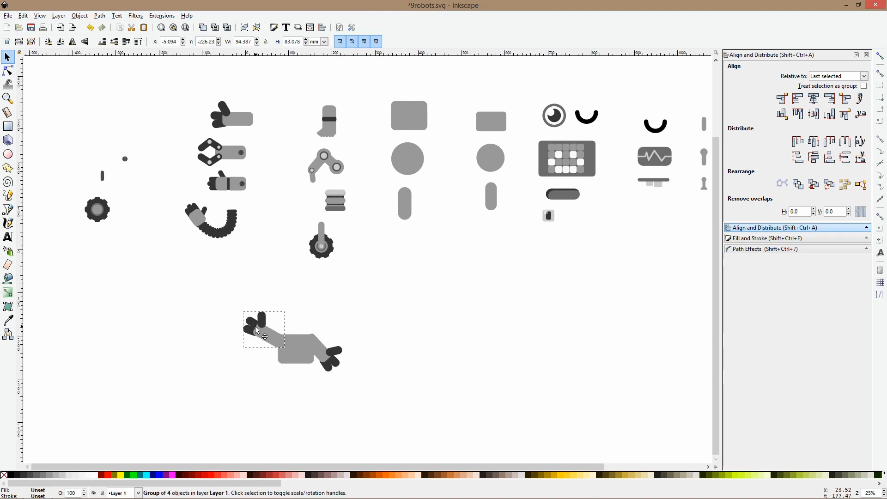
Place a copy of the smaller rounded rectangle above the body as the head, enlarged to about 138 by 90 mm
{"action": "left_click", "coordinate": [478, 125]}
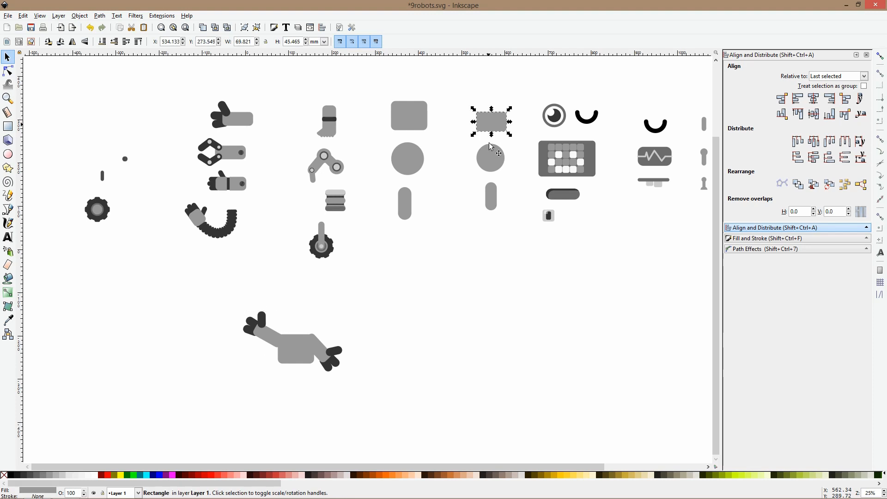
{"action": "left_click_drag", "start_coordinate": [498, 128], "coordinate": [326, 303]}
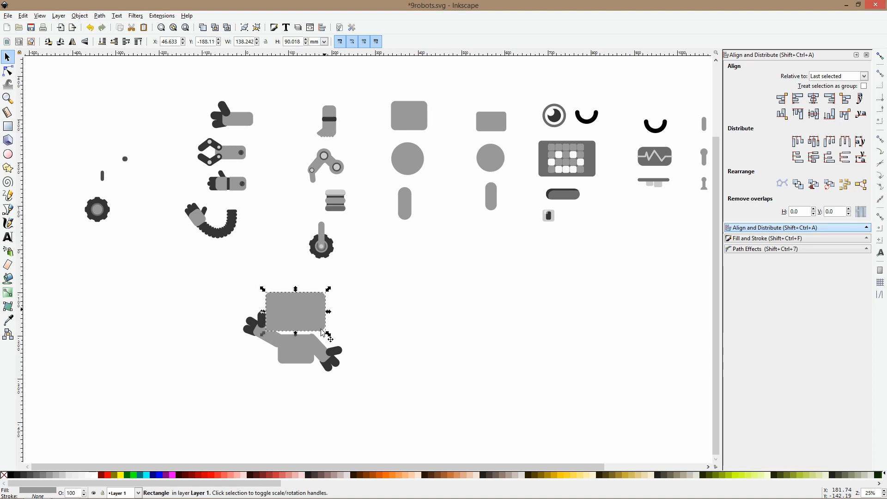
Adjust the arms at the shoulders, rotating the raised arm to a flatter angle clear of the head
{"action": "scroll", "coordinate": [301, 337], "scroll_direction": "up", "scroll_amount": 3, "text": "ctrl"}
{"action": "left_click_drag", "start_coordinate": [323, 342], "coordinate": [325, 351]}
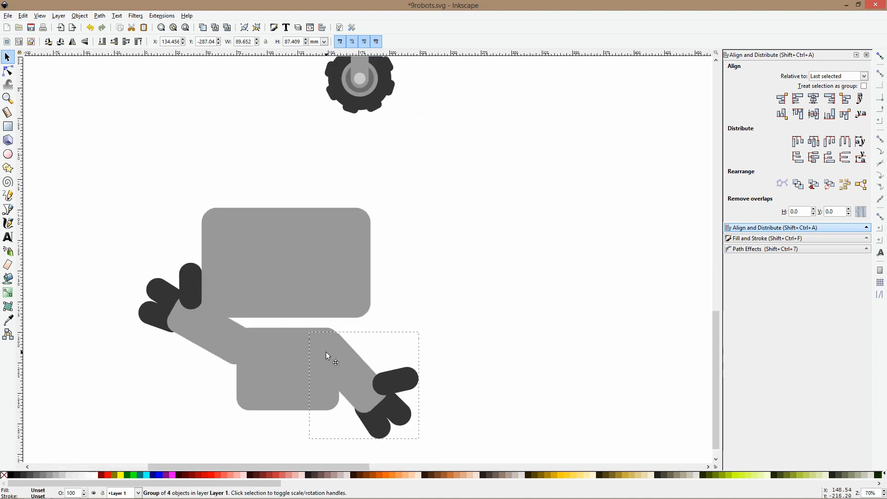
{"action": "left_click", "coordinate": [193, 317]}
{"action": "left_click_drag", "start_coordinate": [134, 259], "coordinate": [151, 315]}
{"action": "left_click", "coordinate": [203, 344]}
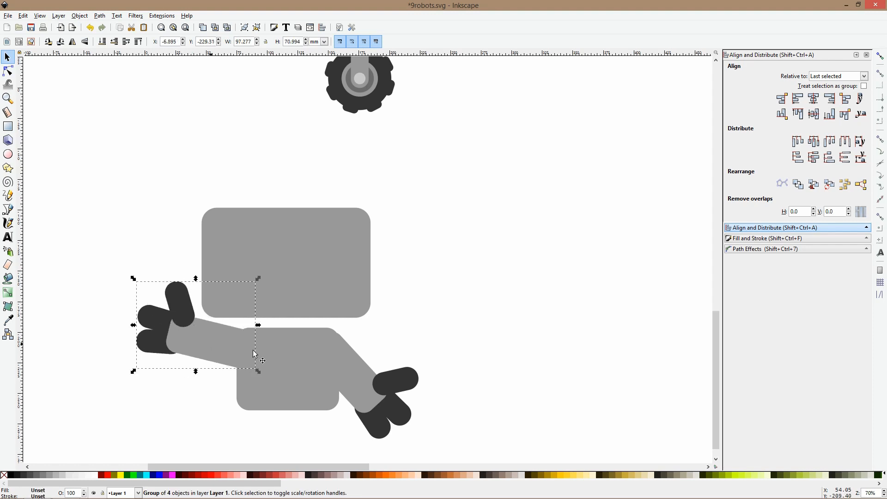
Duplicate the banded leg with the foot and place it and a mirrored copy under the body
{"action": "scroll", "coordinate": [256, 354], "scroll_direction": "down", "scroll_amount": 2, "text": "ctrl"}
{"action": "scroll", "coordinate": [402, 138], "scroll_direction": "up", "scroll_amount": 5}
{"action": "left_click", "coordinate": [339, 137], "text": "ctrl"}
{"action": "scroll", "coordinate": [343, 91], "scroll_direction": "down", "scroll_amount": 4}
{"action": "left_click_drag", "start_coordinate": [339, 70], "coordinate": [301, 405]}
{"action": "key", "text": "ctrl+d"}
{"action": "left_click", "coordinate": [278, 414], "text": "shift"}
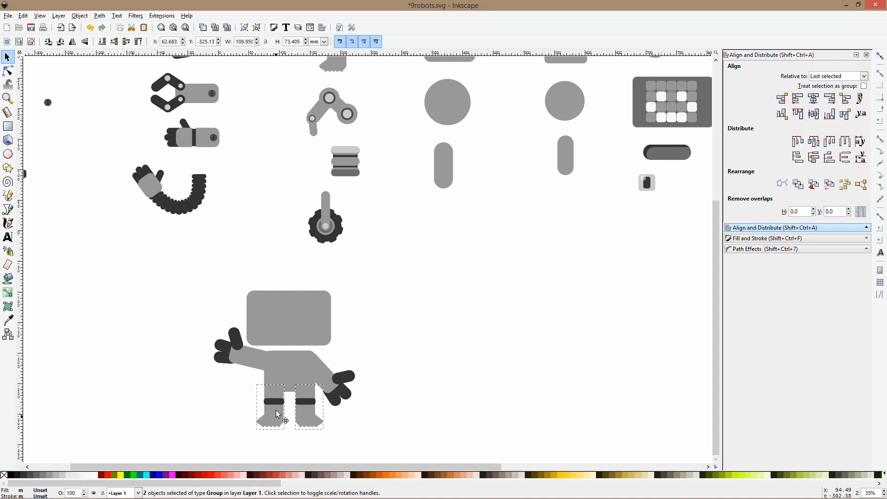
{"action": "left_click", "coordinate": [365, 406]}
Place a copy of the round eye on the head and a duplicate beside it at the same height
{"action": "scroll", "coordinate": [365, 406], "scroll_direction": "down", "scroll_amount": 3}
{"action": "scroll", "coordinate": [337, 395], "scroll_direction": "up", "scroll_amount": 4}
{"action": "scroll", "coordinate": [337, 394], "scroll_direction": "down", "scroll_amount": 3}
{"action": "left_click_drag", "start_coordinate": [531, 189], "coordinate": [372, 341]}
{"action": "scroll", "coordinate": [350, 329], "scroll_direction": "up", "scroll_amount": 3}
{"action": "key", "text": "ctrl+d"}
{"action": "scroll", "coordinate": [397, 353], "scroll_direction": "down", "scroll_amount": 4}
{"action": "left_click", "coordinate": [425, 327]}
{"action": "scroll", "coordinate": [375, 372], "scroll_direction": "up", "scroll_amount": 4}
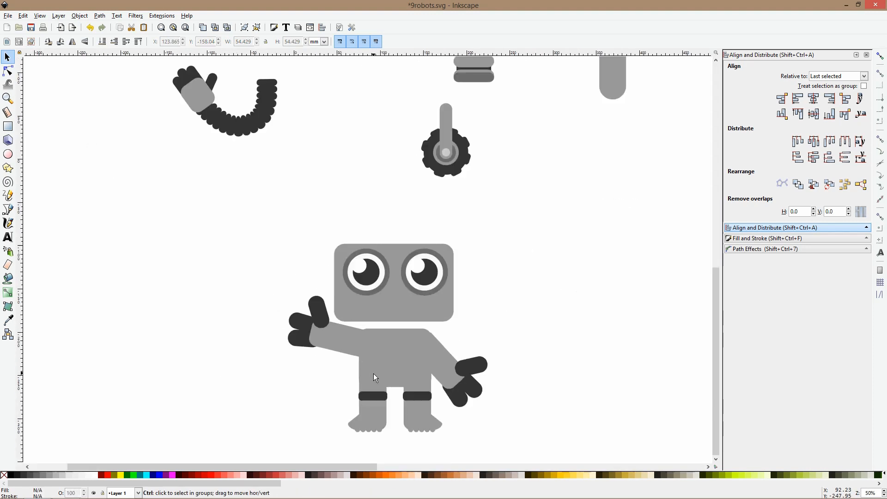
{"action": "left_click", "coordinate": [10, 155]}
{"action": "left_click_drag", "start_coordinate": [375, 297], "coordinate": [415, 319]}
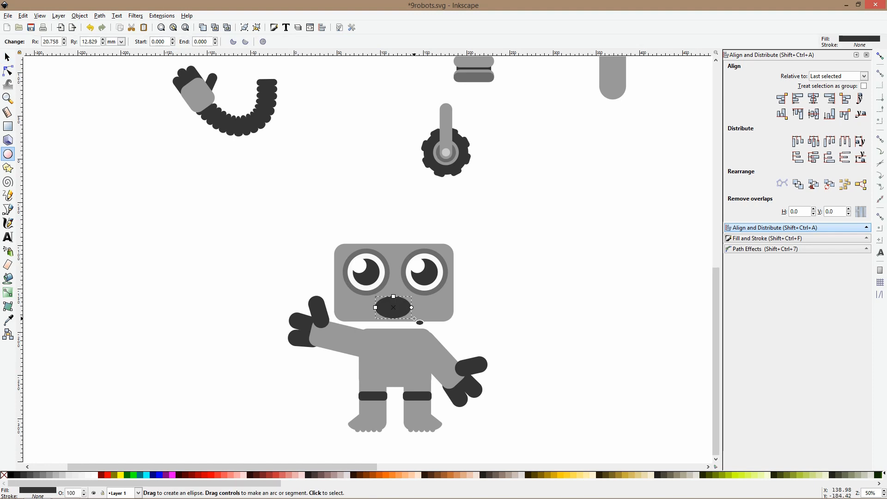
{"action": "key", "text": "Delete"}
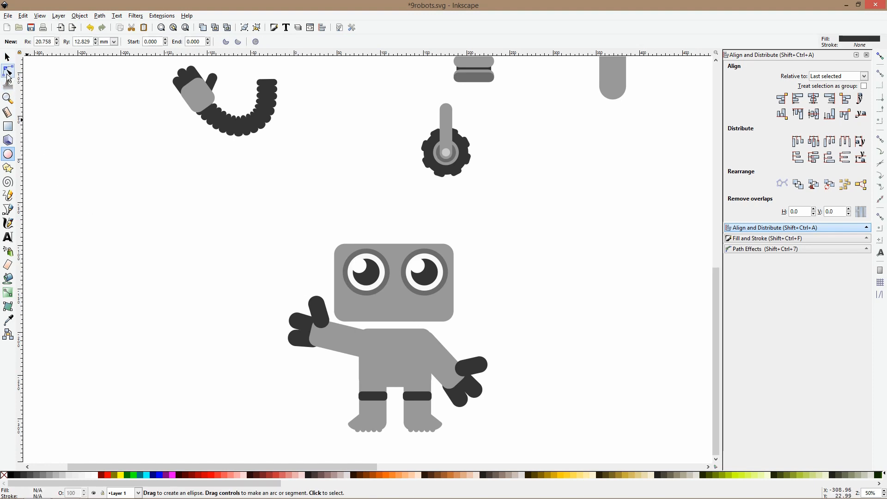
Add a half-circle mouth about 22 by 11 mm below the eyes, fill it white and enlarge it slightly
{"action": "mouse_move", "coordinate": [384, 289]}
{"action": "left_mouse_down"}
{"action": "mouse_move", "coordinate": [413, 315]}
{"action": "mouse_move", "coordinate": [403, 300]}
{"action": "mouse_move", "coordinate": [392, 314]}
{"action": "mouse_move", "coordinate": [378, 302]}
{"action": "left_mouse_up"}
{"action": "key", "text": "s"}
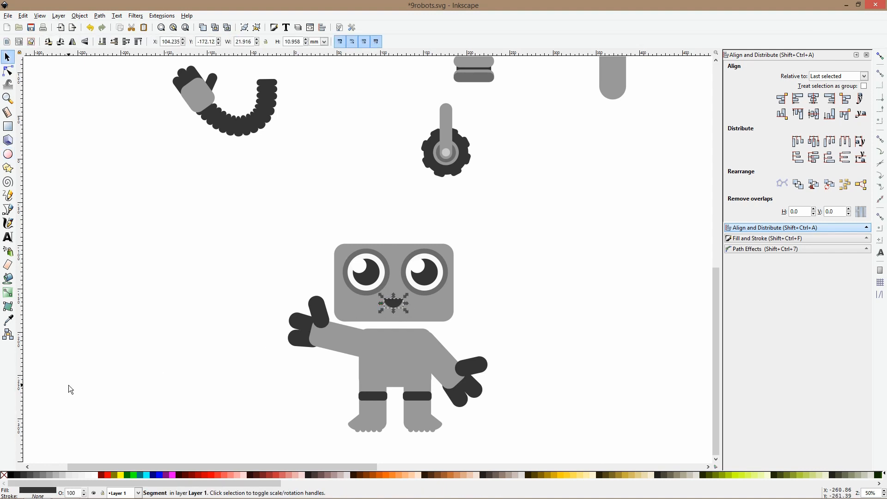
{"action": "left_click", "coordinate": [98, 475]}
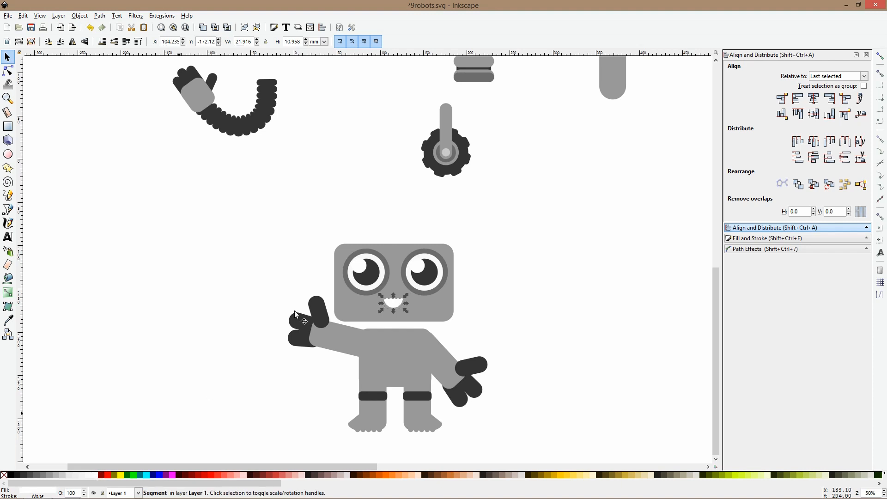
{"action": "left_click_drag", "start_coordinate": [381, 294], "coordinate": [376, 293]}
Draw a rounded rectangle above one eye as an eyebrow, fill it with the eye rim's gray and reduce its size
{"action": "left_click", "coordinate": [8, 126]}
{"action": "left_click_drag", "start_coordinate": [332, 216], "coordinate": [378, 244]}
{"action": "left_click", "coordinate": [8, 320]}
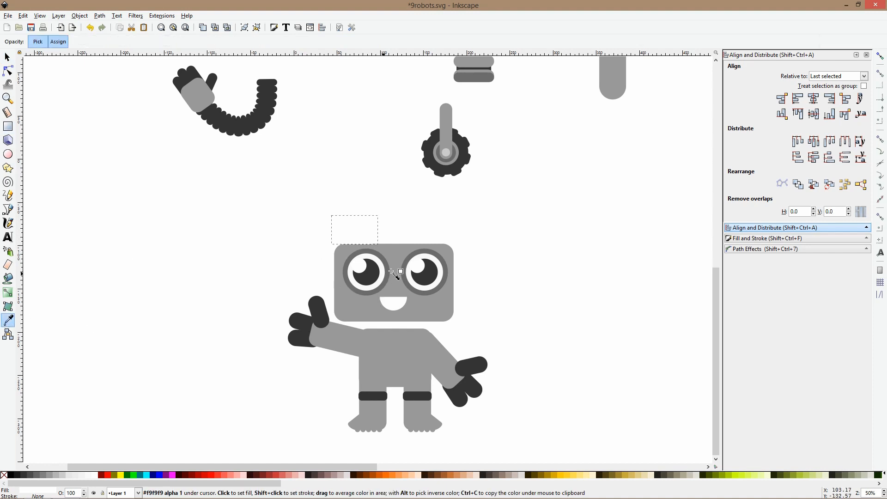
{"action": "left_click", "coordinate": [387, 268]}
{"action": "key", "text": "s"}
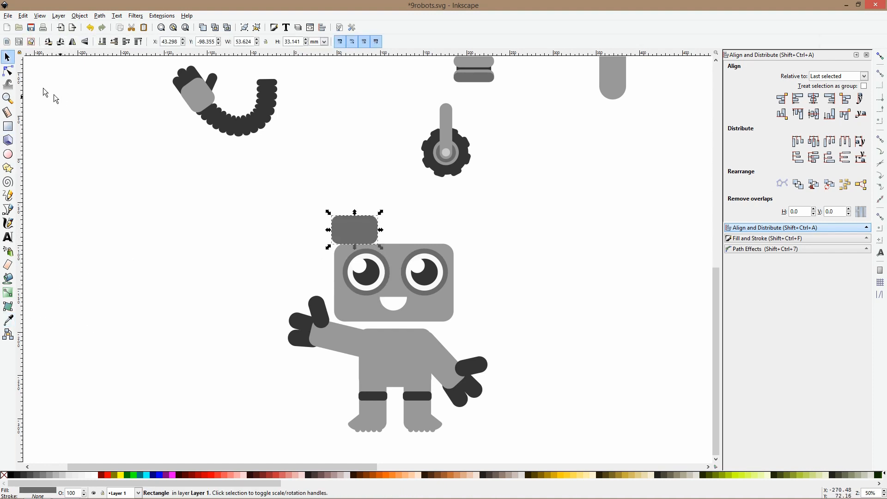
{"action": "left_click", "coordinate": [8, 71]}
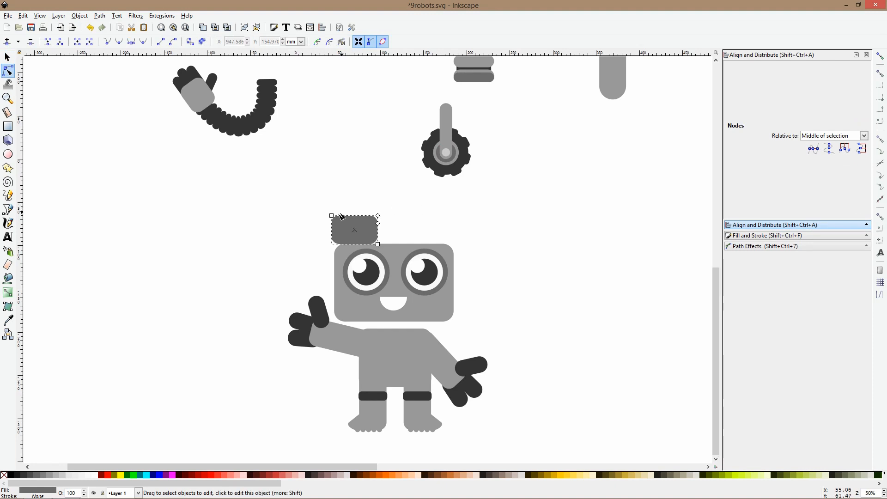
{"action": "left_click_drag", "start_coordinate": [331, 216], "coordinate": [342, 230]}
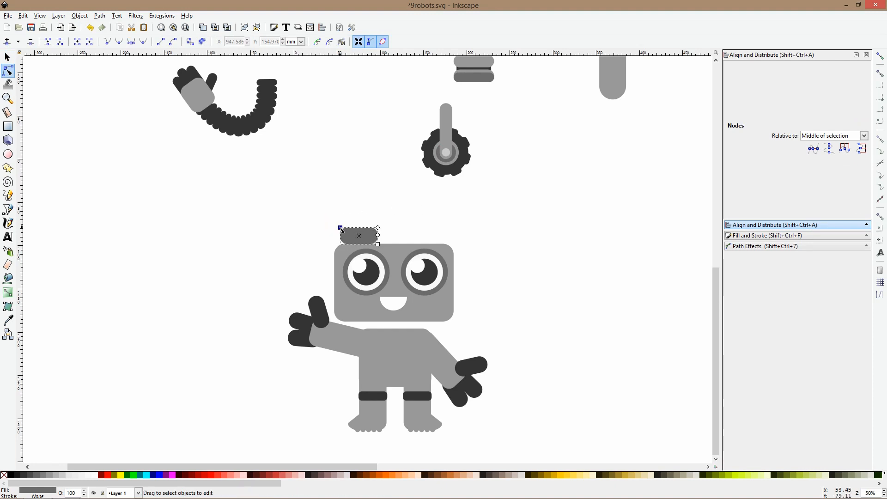
Tilt the eyebrow over its eye and place a mirrored duplicate over the other eye
{"action": "key", "text": "s"}
{"action": "left_click_drag", "start_coordinate": [376, 237], "coordinate": [440, 236]}
{"action": "left_click", "coordinate": [375, 234]}
{"action": "key", "text": "ctrl+d"}
{"action": "key", "text": "h"}
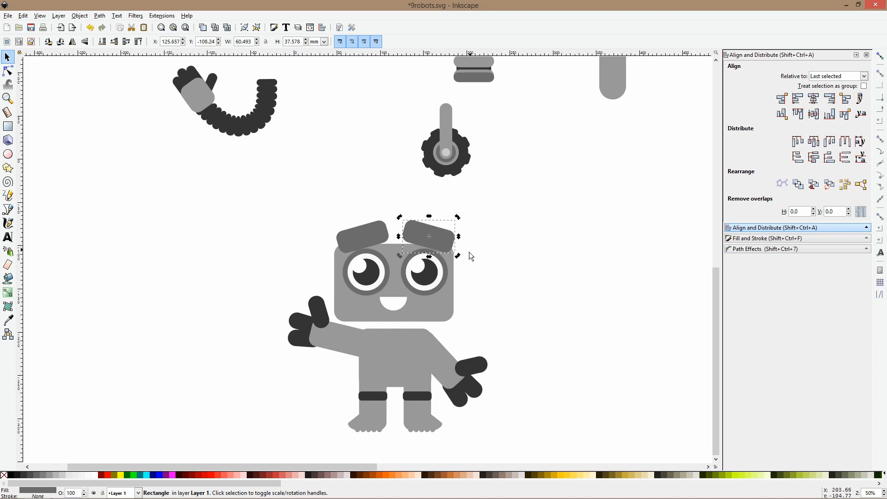
{"action": "left_click", "coordinate": [497, 265]}
Select all parts of the assembled robot, move them aside below the parts and group them
{"action": "scroll", "coordinate": [498, 266], "scroll_direction": "down", "scroll_amount": 3}
{"action": "left_click_drag", "start_coordinate": [511, 239], "coordinate": [395, 363]}
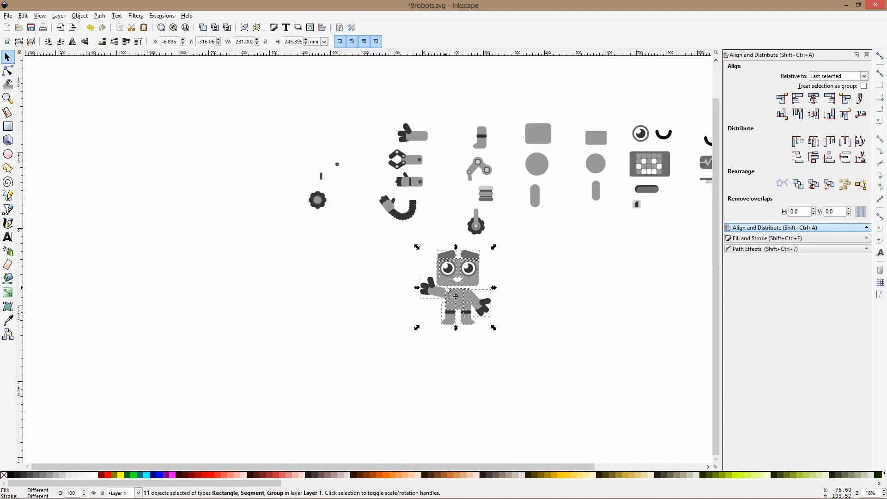
{"action": "left_click_drag", "start_coordinate": [448, 290], "coordinate": [357, 316]}
{"action": "key", "text": "ctrl+g"}
{"action": "left_click", "coordinate": [428, 314]}
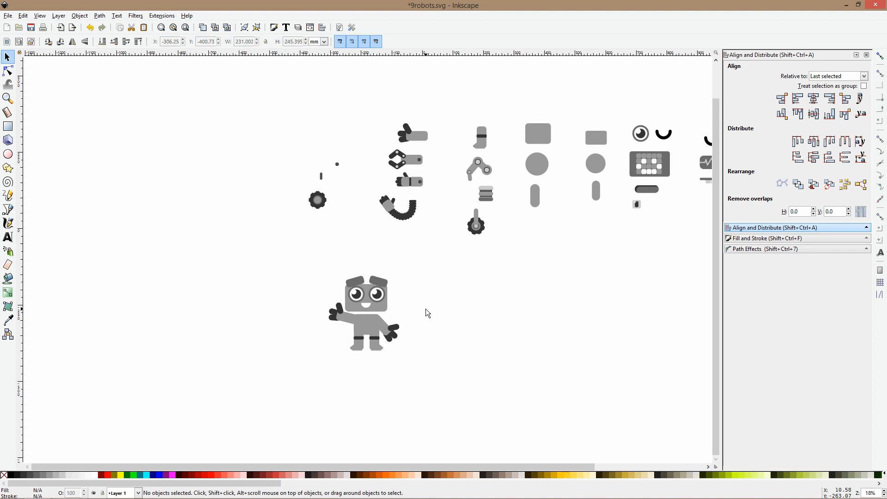
Duplicate the large gray circle and place it beside the finished robot, enlarged to about 110 mm in diameter
{"action": "left_click", "coordinate": [545, 141]}
{"action": "key", "text": "Escape"}
{"action": "left_click", "coordinate": [539, 174]}
{"action": "key", "text": "ctrl+d"}
{"action": "left_click_drag", "start_coordinate": [540, 175], "coordinate": [450, 289]}
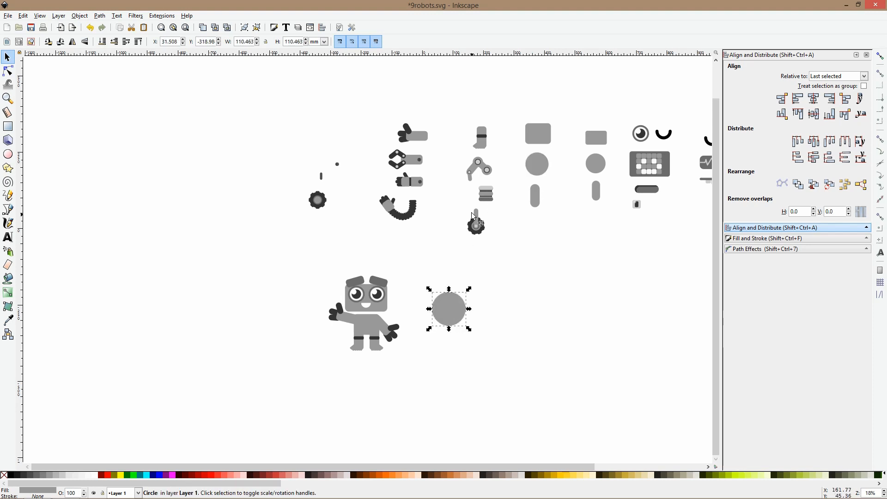
Place a copy of the jointed leg at the circle's lower side and a duplicate of it slightly higher
{"action": "left_click", "coordinate": [478, 169]}
{"action": "key", "text": "ctrl+d"}
{"action": "left_click_drag", "start_coordinate": [479, 169], "coordinate": [423, 323]}
{"action": "scroll", "coordinate": [425, 324], "scroll_direction": "up", "scroll_amount": 4}
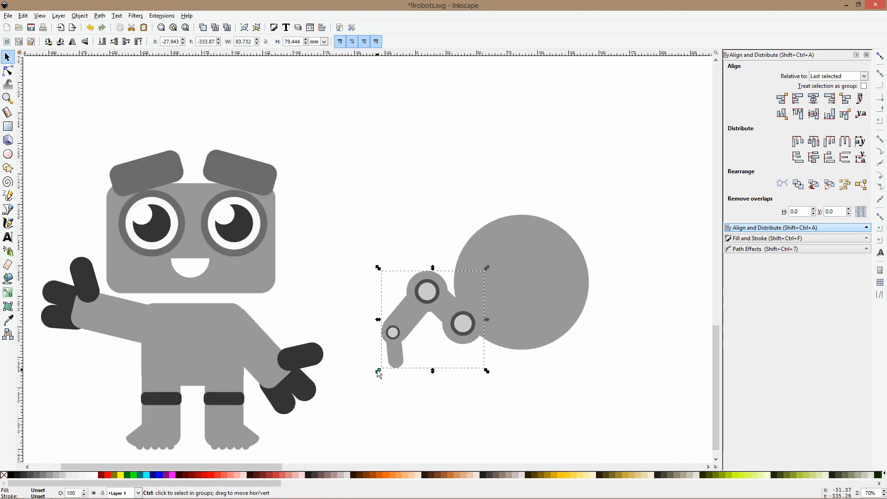
{"action": "left_click_drag", "start_coordinate": [377, 370], "coordinate": [404, 334]}
{"action": "key", "text": "d"}
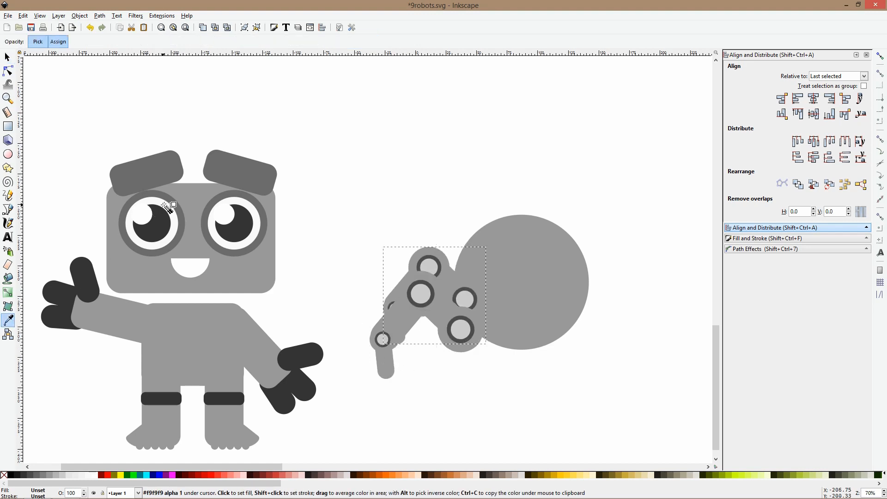
{"action": "key", "text": "s"}
{"action": "key", "text": "ctrl"}
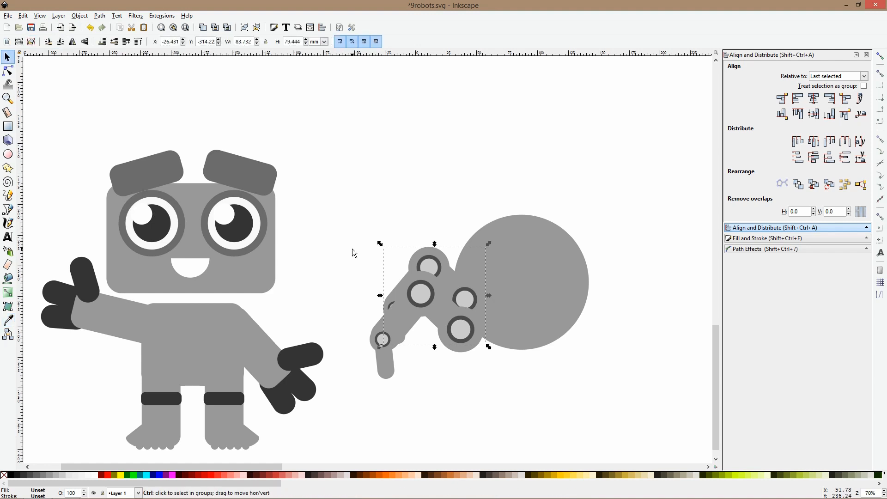
Tilt the second leg behind the circle and add a smaller third leg, about 65 by 69 mm, above it
{"action": "left_click", "coordinate": [418, 258]}
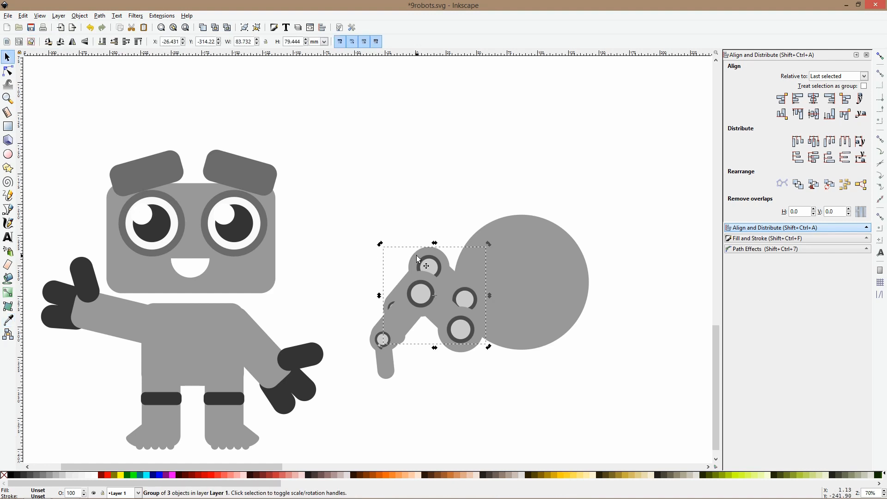
{"action": "left_click_drag", "start_coordinate": [380, 244], "coordinate": [403, 254]}
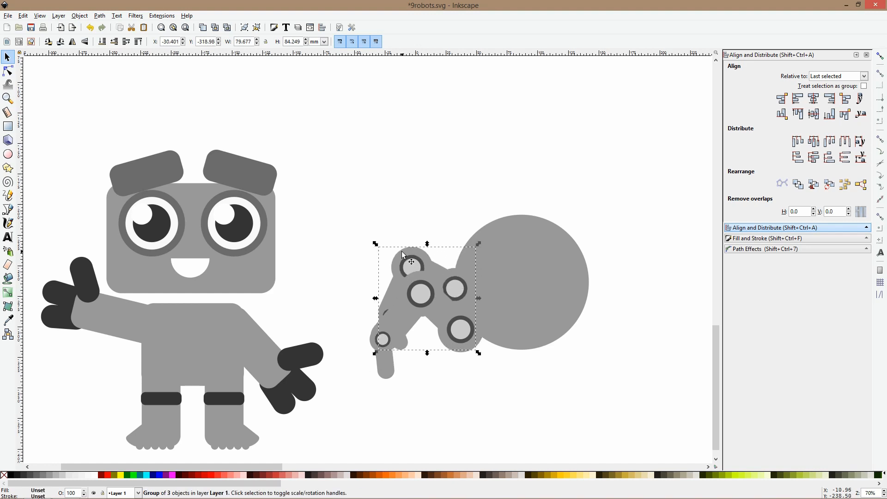
{"action": "key", "text": "Page_Down"}
{"action": "left_click", "coordinate": [402, 254]}
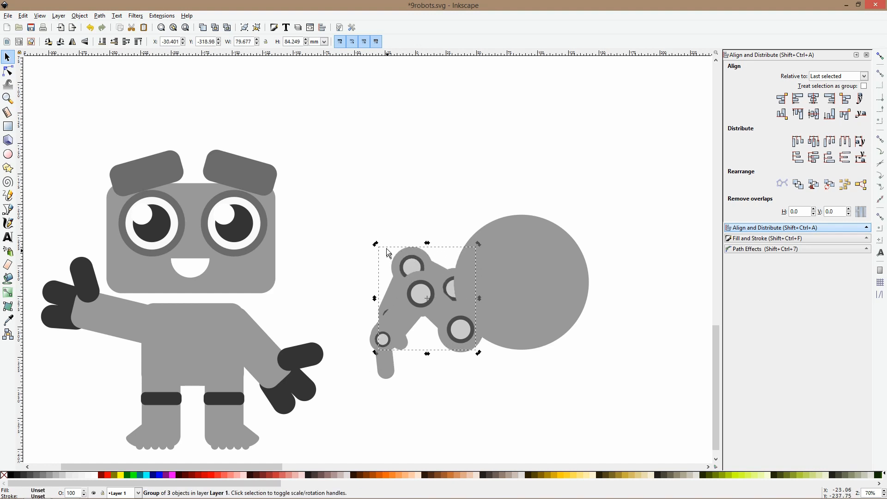
{"action": "left_click_drag", "start_coordinate": [398, 249], "coordinate": [435, 245]}
{"action": "key", "text": "Page_Up"}
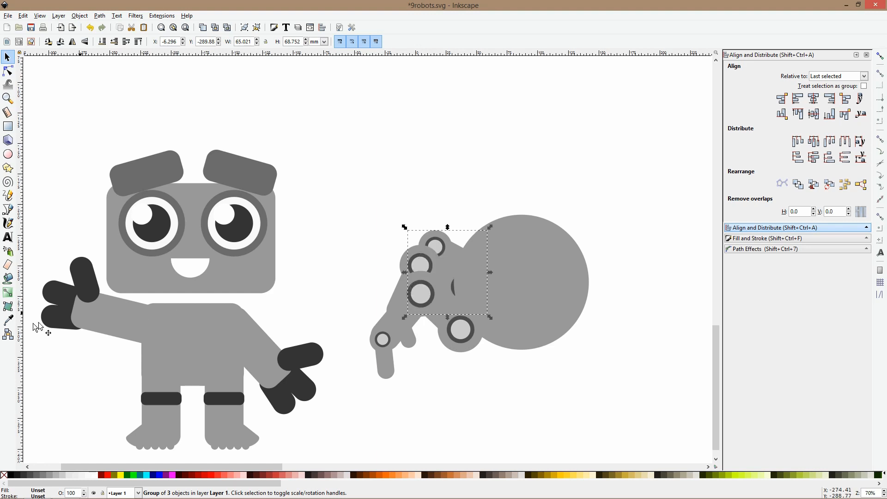
{"action": "left_click", "coordinate": [9, 320]}
{"action": "left_click", "coordinate": [163, 178]}
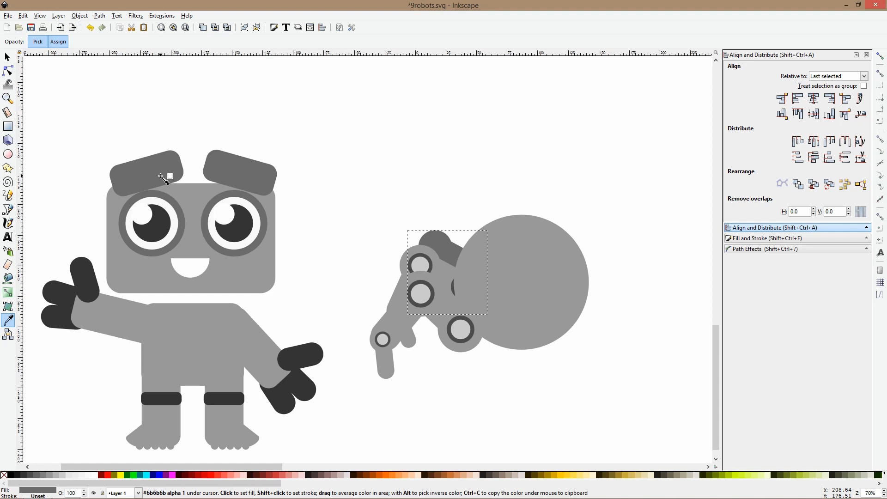
{"action": "key", "text": "ctrl+z"}
{"action": "key", "text": "s"}
{"action": "left_click", "coordinate": [312, 190]}
Recolor the selected light gray segments of the two rear legs to the first robot's eyebrow gray, #6b6b6b
{"action": "left_click", "coordinate": [452, 244]}
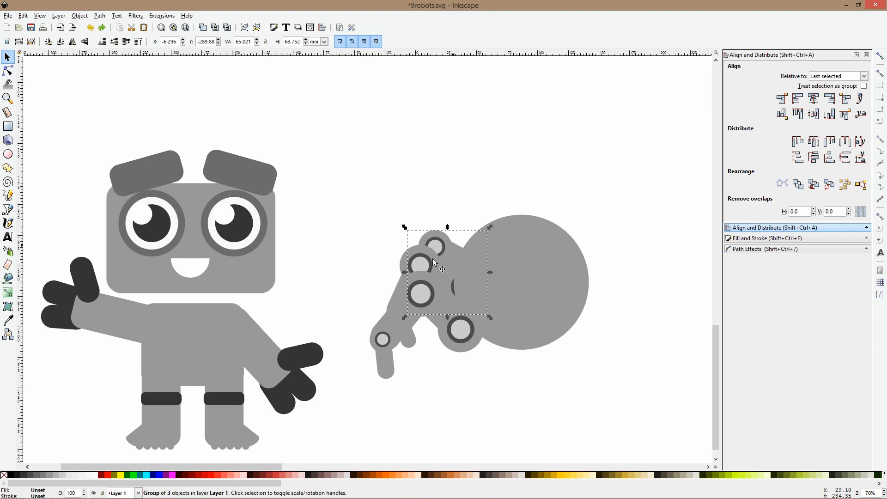
{"action": "scroll", "coordinate": [434, 221], "scroll_direction": "up", "scroll_amount": 2, "text": "ctrl"}
{"action": "left_click", "coordinate": [436, 222], "text": "ctrl"}
{"action": "left_click", "coordinate": [462, 249], "text": "ctrl+shift"}
{"action": "left_click", "coordinate": [375, 250], "text": "ctrl+shift"}
{"action": "left_click", "coordinate": [328, 341], "text": "ctrl+shift"}
{"action": "left_click", "coordinate": [370, 447], "text": "ctrl+shift"}
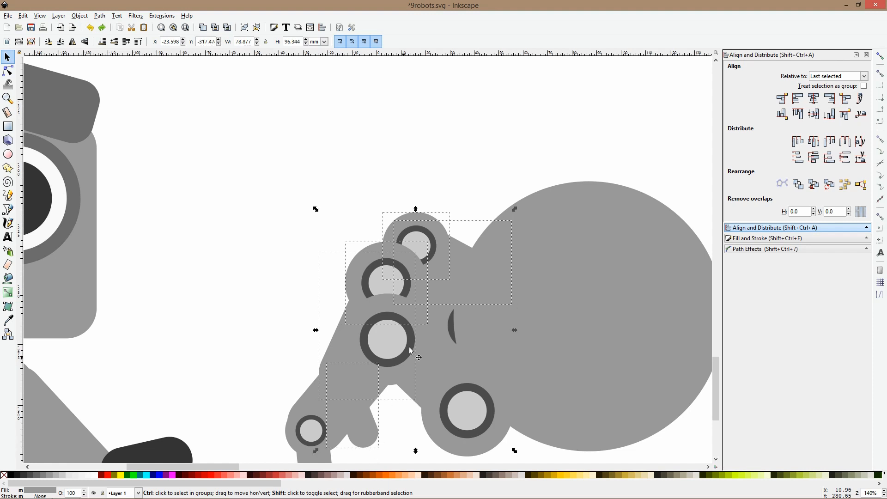
{"action": "left_click", "coordinate": [8, 320]}
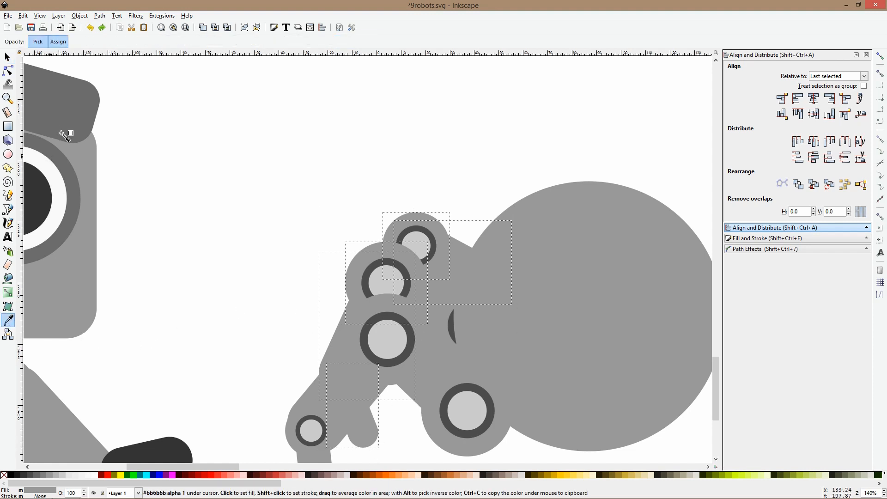
{"action": "left_click", "coordinate": [69, 128]}
{"action": "key", "text": "s"}
Recolor the second leg's upper segment rectangle to the same eyebrow gray, #6b6b6b
{"action": "left_click", "coordinate": [434, 286], "text": "ctrl"}
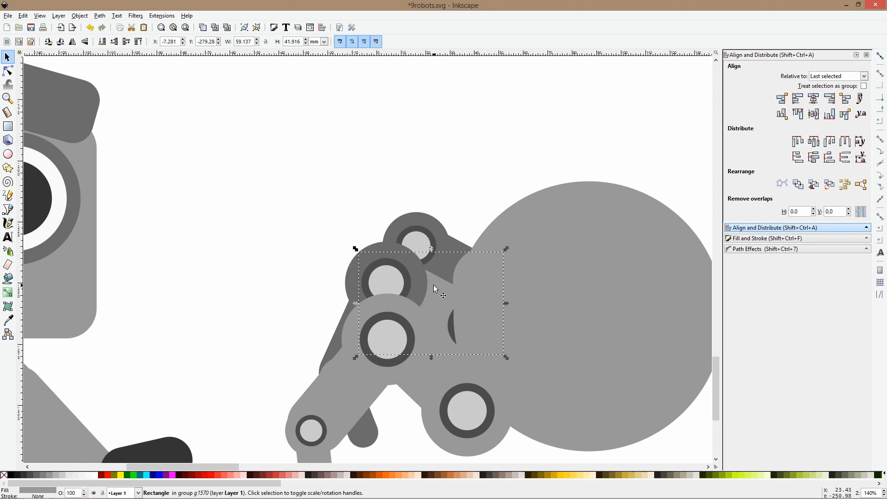
{"action": "left_click", "coordinate": [8, 321]}
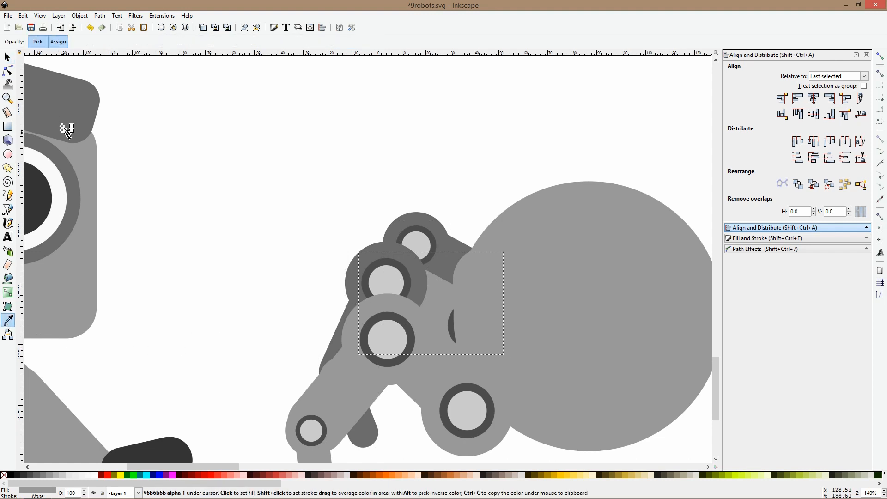
{"action": "left_click", "coordinate": [67, 126]}
{"action": "key", "text": "s"}
Try filling the rearmost leg's segments with the near-black of the first robot's pupil, and undo that recoloring
{"action": "left_click", "coordinate": [258, 135]}
{"action": "left_click", "coordinate": [421, 222], "text": "ctrl"}
{"action": "left_click", "coordinate": [454, 245], "text": "ctrl+shift"}
{"action": "left_click", "coordinate": [331, 345], "text": "ctrl+shift"}
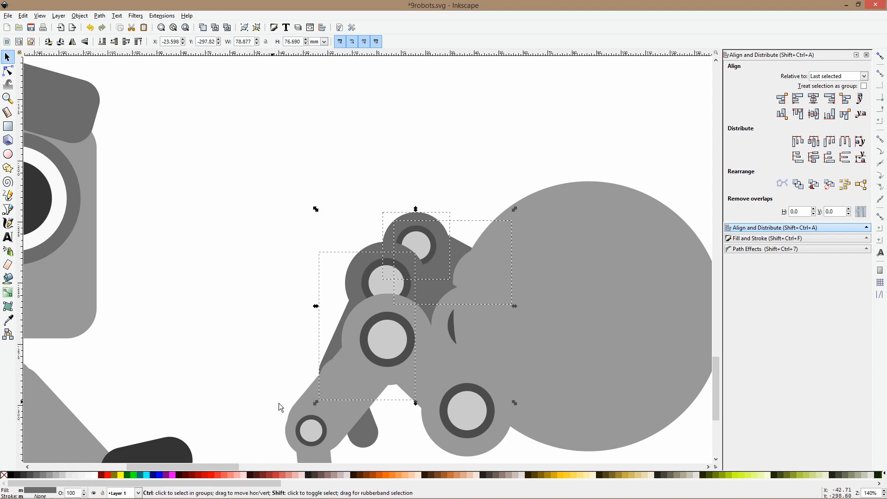
{"action": "left_click", "coordinate": [329, 346], "text": "ctrl+shift"}
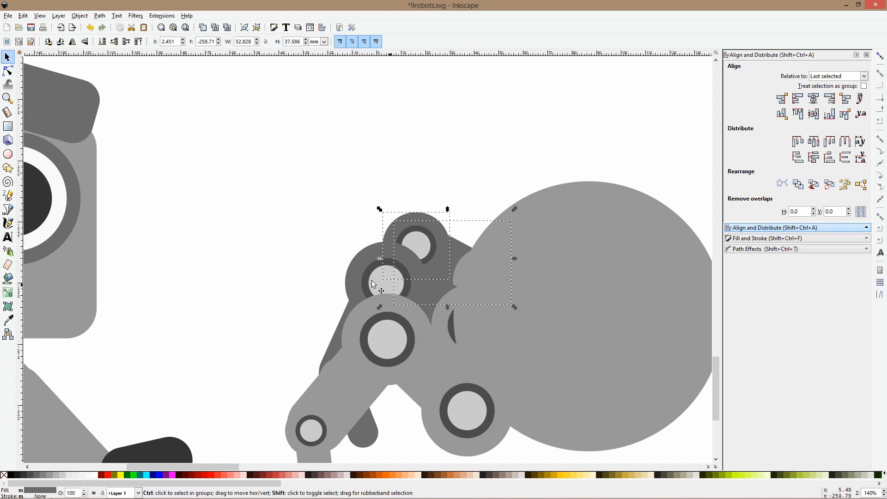
{"action": "left_click", "coordinate": [7, 322]}
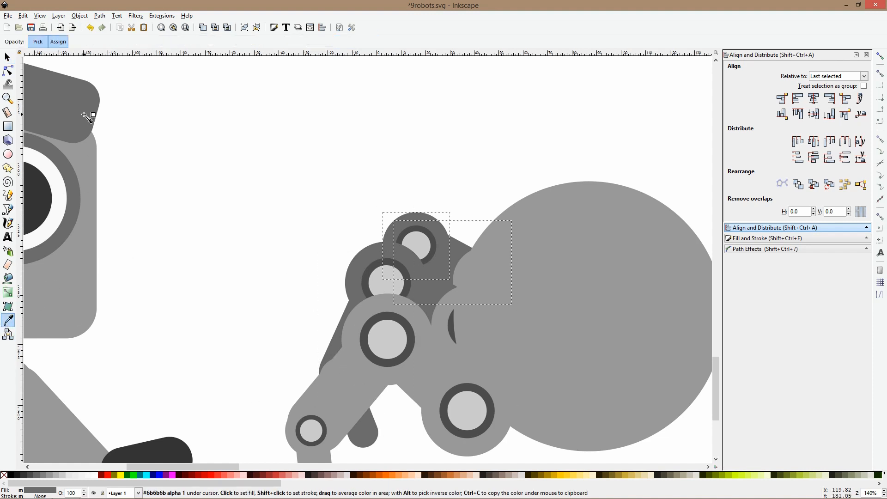
{"action": "left_click", "coordinate": [42, 198]}
{"action": "key", "text": "space"}
{"action": "left_click", "coordinate": [293, 182]}
{"action": "scroll", "coordinate": [294, 183], "scroll_direction": "down", "scroll_amount": 3}
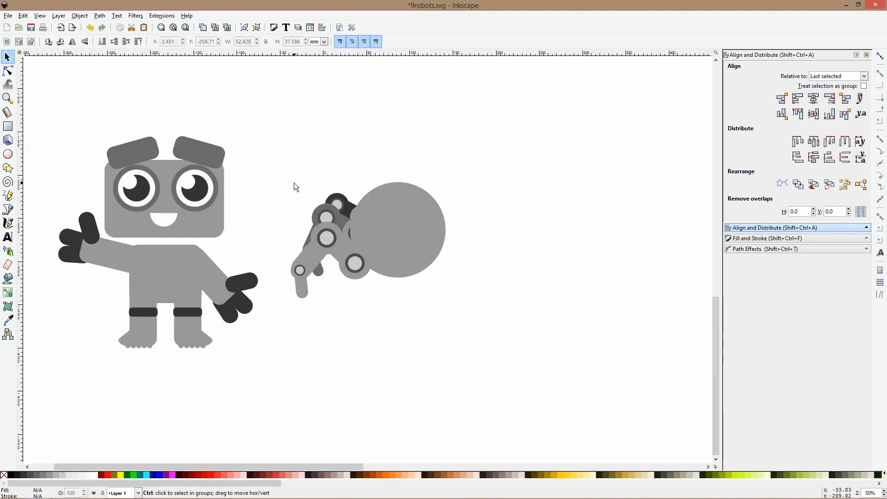
{"action": "scroll", "coordinate": [319, 187], "scroll_direction": "up", "scroll_amount": 2}
{"action": "key", "text": "ctrl+z"}
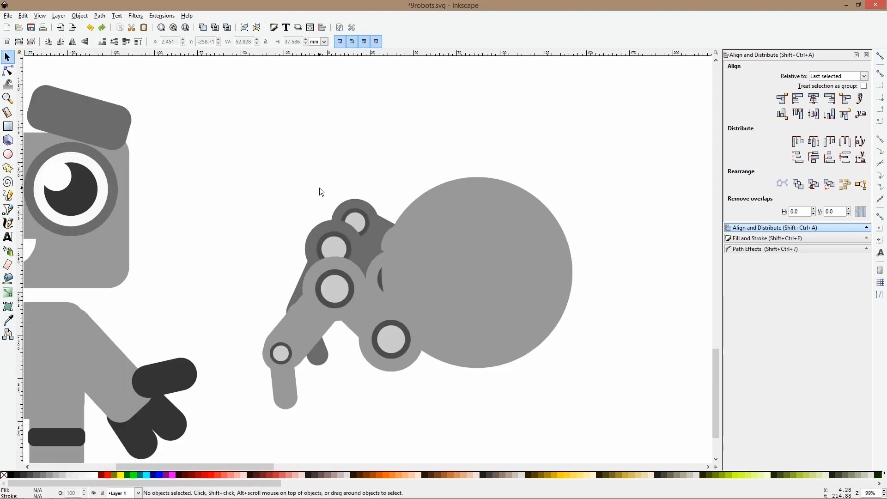
Recolor the remaining light joint pieces of the two rear legs, next to the round body, to the darker gray
{"action": "scroll", "coordinate": [320, 187], "scroll_direction": "down", "scroll_amount": 2}
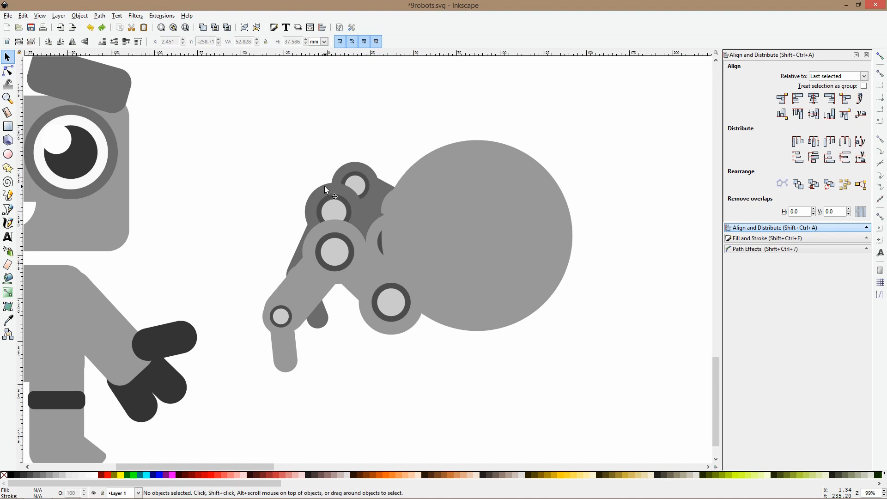
{"action": "scroll", "coordinate": [389, 219], "scroll_direction": "up", "scroll_amount": 2}
{"action": "left_click", "coordinate": [375, 225]}
{"action": "left_click", "coordinate": [390, 182], "text": "shift"}
{"action": "left_click", "coordinate": [5, 318]}
{"action": "left_click", "coordinate": [302, 127]}
{"action": "key", "text": "space"}
{"action": "scroll", "coordinate": [301, 154], "scroll_direction": "down", "scroll_amount": 3}
{"action": "left_click", "coordinate": [267, 135]}
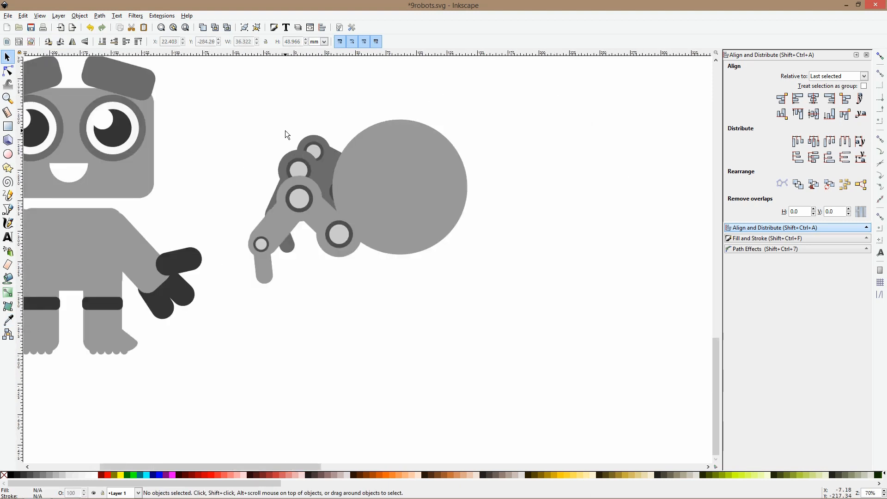
Rotate and raise the rearmost leg above the second one, and recolor its exposed light segment to the darker leg gray
{"action": "left_click", "coordinate": [315, 141]}
{"action": "left_click", "coordinate": [315, 141]}
{"action": "left_click_drag", "start_coordinate": [285, 132], "coordinate": [309, 125]}
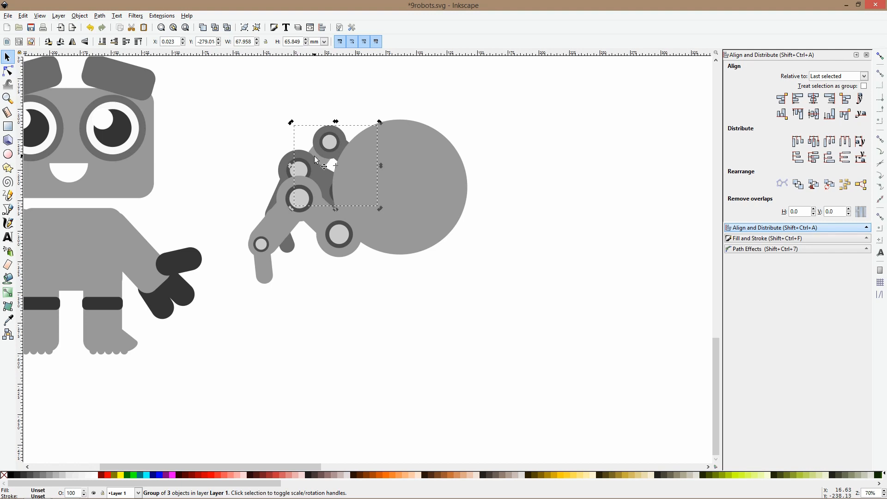
{"action": "scroll", "coordinate": [314, 157], "scroll_direction": "up", "scroll_amount": 3}
{"action": "left_click", "coordinate": [328, 165], "text": "ctrl"}
{"action": "left_click", "coordinate": [8, 319]}
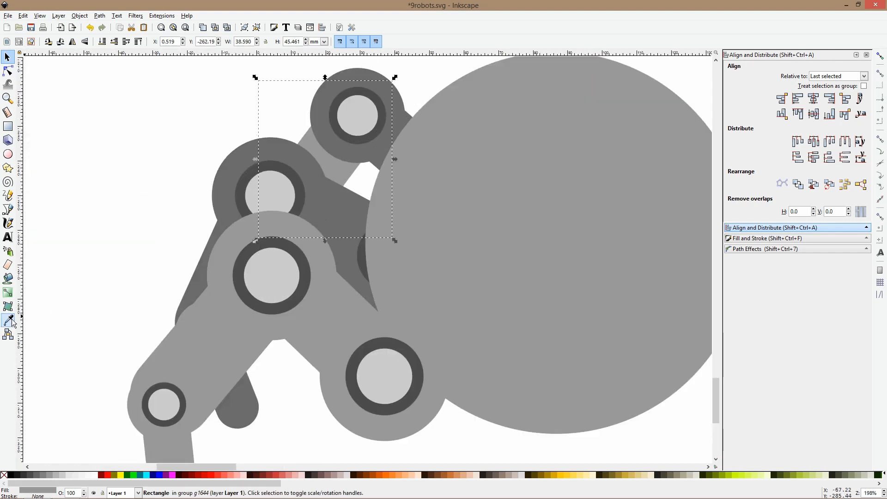
{"action": "left_click", "coordinate": [278, 160]}
{"action": "key", "text": "F1"}
{"action": "scroll", "coordinate": [278, 159], "scroll_direction": "down", "scroll_amount": 3}
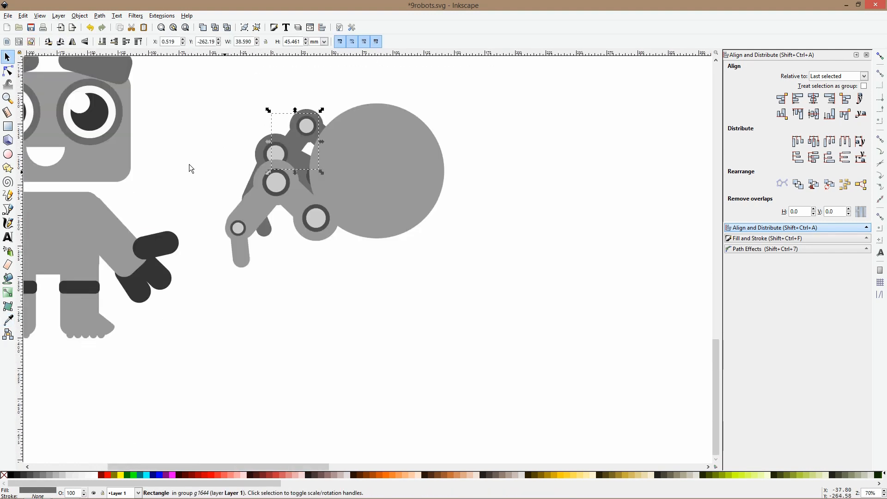
{"action": "left_click", "coordinate": [189, 164]}
Rotate the front leg counterclockwise and reposition its hip joint against the lower side of the round body
{"action": "left_click_drag", "start_coordinate": [322, 233], "coordinate": [325, 226]}
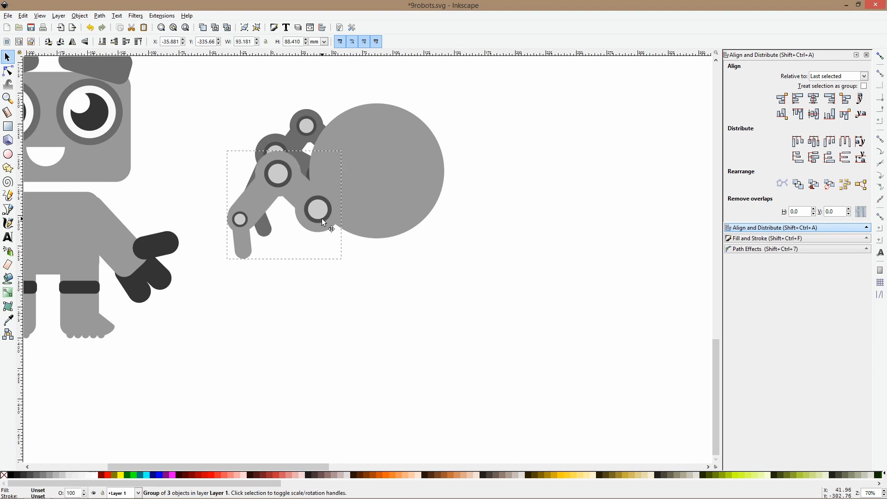
{"action": "left_click", "coordinate": [335, 217]}
{"action": "left_click_drag", "start_coordinate": [344, 263], "coordinate": [358, 244]}
{"action": "left_click_drag", "start_coordinate": [319, 198], "coordinate": [328, 211]}
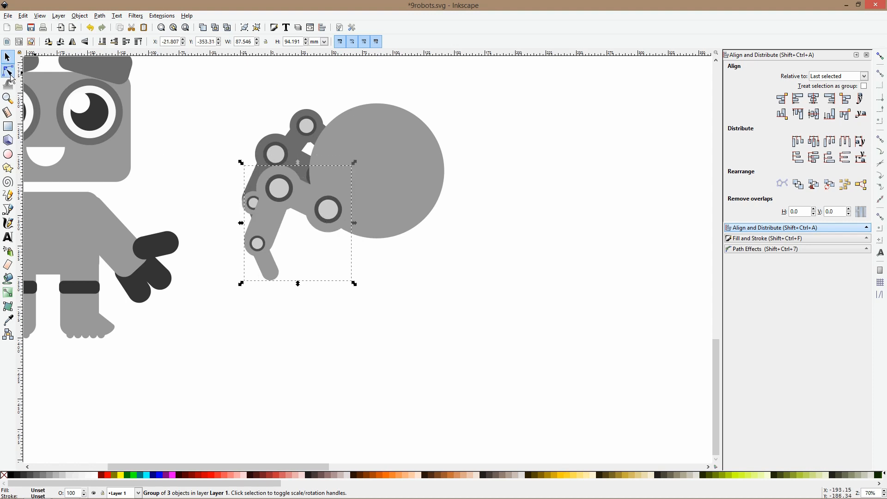
{"action": "left_click", "coordinate": [7, 71]}
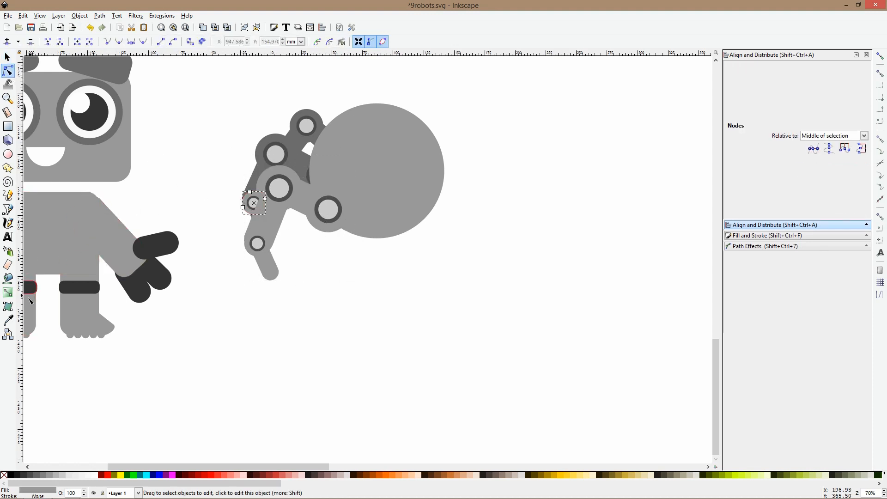
{"action": "key", "text": "s"}
Rotate the front leg's two lower segments together clockwise about the knee joint, within the leg group
{"action": "left_click", "coordinate": [260, 182]}
{"action": "double_click", "coordinate": [260, 182]}
{"action": "left_click", "coordinate": [259, 182]}
{"action": "left_click", "coordinate": [266, 262], "text": "shift"}
{"action": "left_click_drag", "start_coordinate": [283, 200], "coordinate": [279, 191]}
{"action": "left_click_drag", "start_coordinate": [302, 282], "coordinate": [280, 282]}
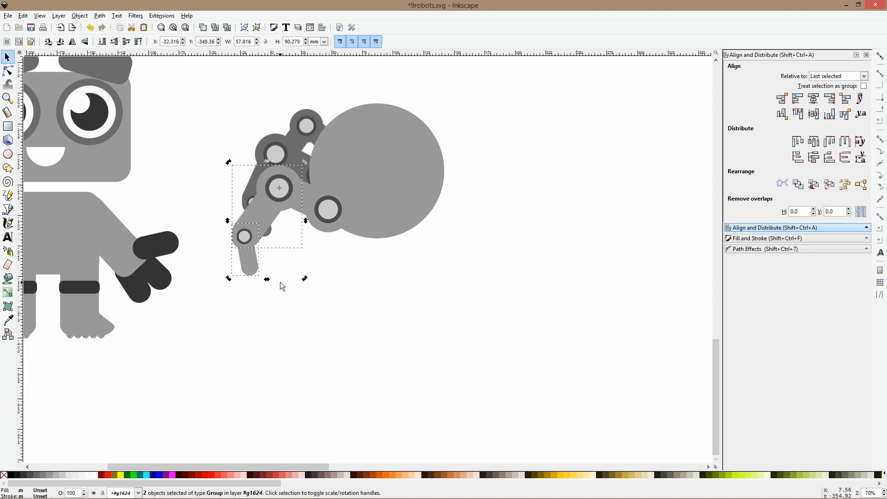
Set the front leg's tip segment to pivot on its ankle joint and rotate it until it points straight down
{"action": "key", "text": "Escape"}
{"action": "left_click", "coordinate": [255, 263]}
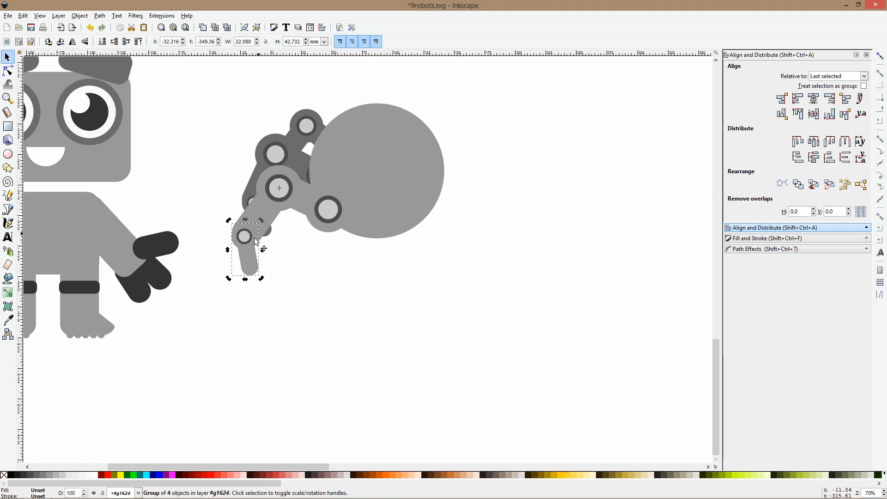
{"action": "left_click_drag", "start_coordinate": [279, 189], "coordinate": [245, 239]}
{"action": "left_click_drag", "start_coordinate": [261, 280], "coordinate": [253, 281]}
Duplicate all three legs, flip the copies horizontally and place them on the opposite side, behind the round body
{"action": "left_click_drag", "start_coordinate": [210, 80], "coordinate": [361, 280]}
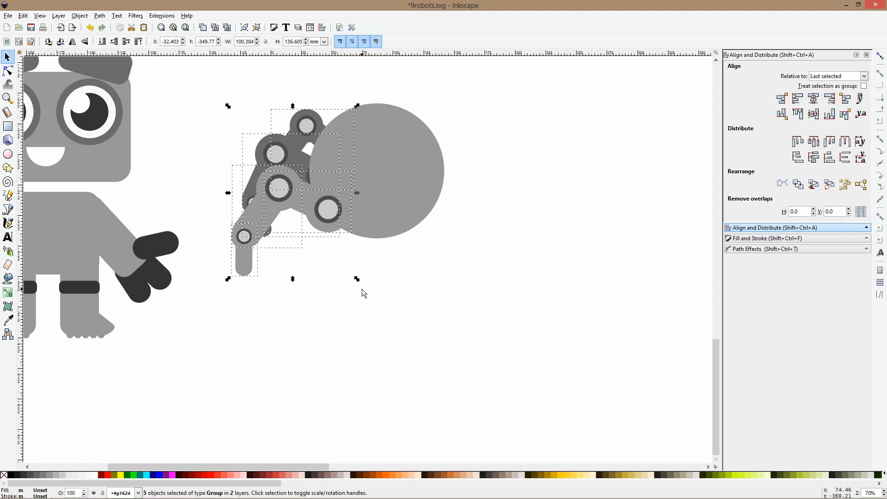
{"action": "left_click", "coordinate": [361, 289]}
{"action": "left_click_drag", "start_coordinate": [192, 84], "coordinate": [381, 336]}
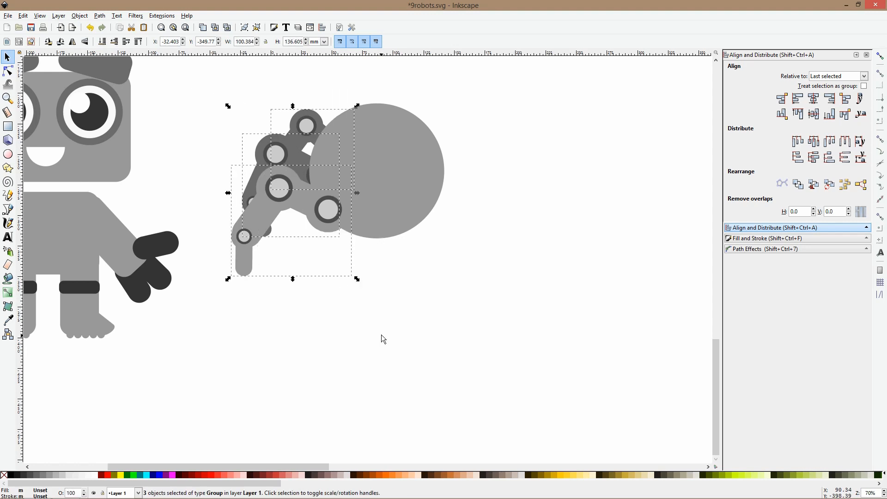
{"action": "key", "text": "ctrl+d"}
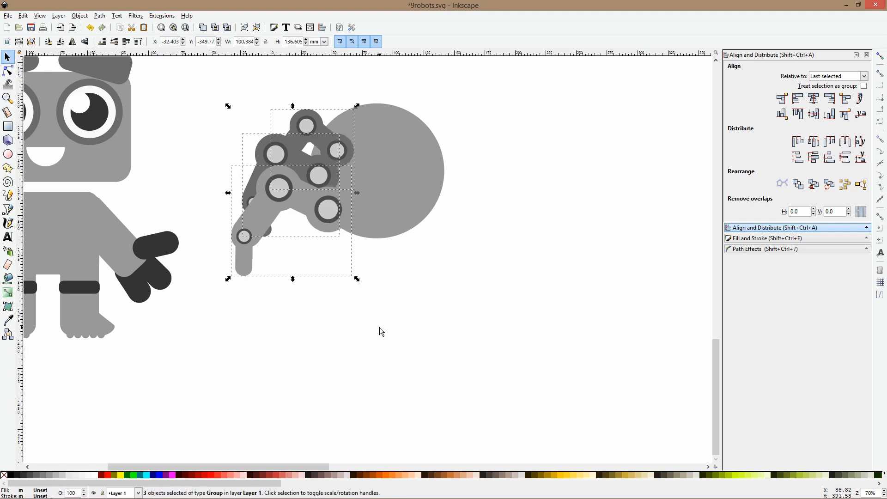
{"action": "key", "text": "h"}
{"action": "left_click_drag", "start_coordinate": [314, 164], "coordinate": [495, 159]}
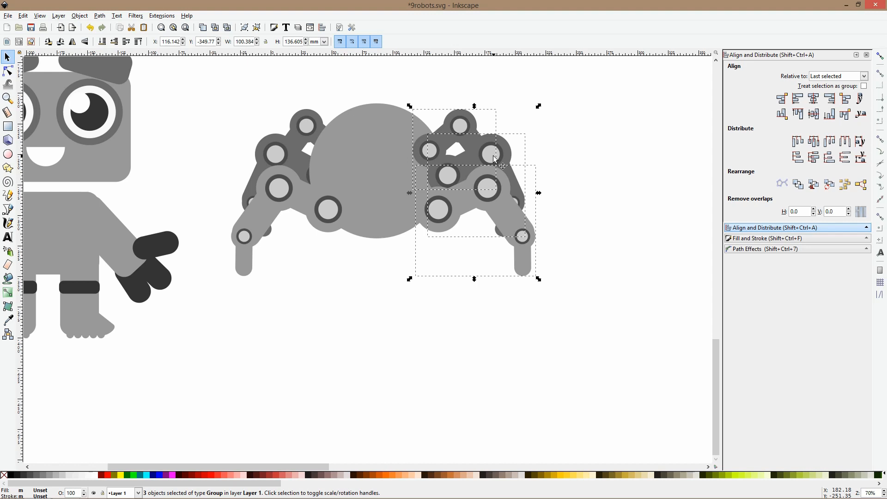
{"action": "key", "text": "Page_Down"}
Flip the mirrored front leg vertically and move its hip joint back against the round body
{"action": "left_click", "coordinate": [512, 144]}
{"action": "left_click", "coordinate": [504, 151]}
{"action": "left_click", "coordinate": [487, 175]}
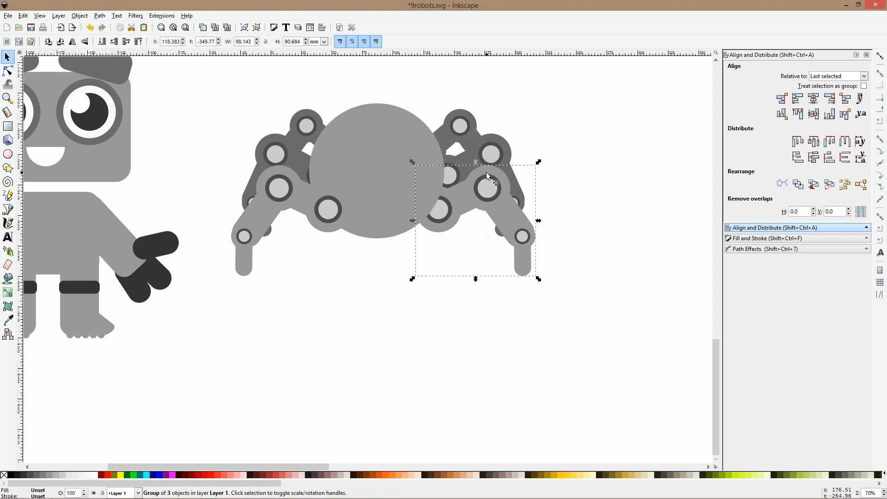
{"action": "left_click", "coordinate": [486, 174]}
{"action": "key", "text": "v"}
{"action": "left_click_drag", "start_coordinate": [495, 231], "coordinate": [491, 202]}
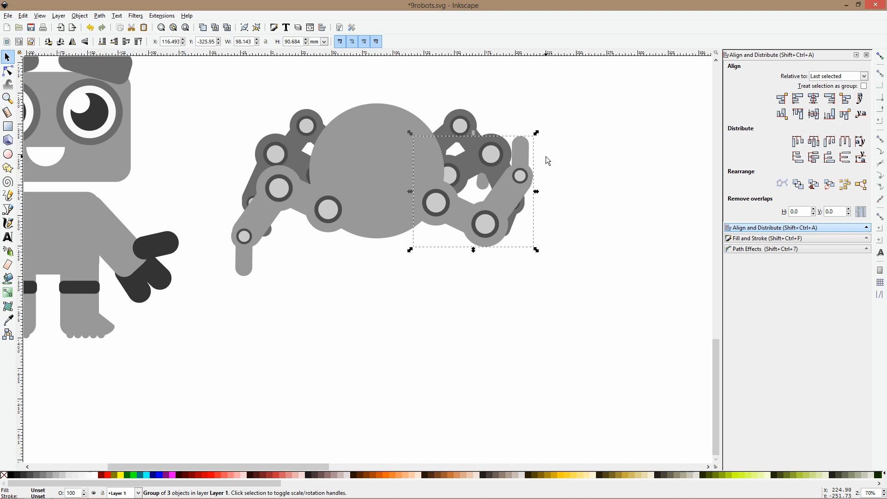
Rotate the flipped leg's tip segment about its ankle joint until it points outward and slightly down
{"action": "double_click", "coordinate": [524, 150]}
{"action": "left_click", "coordinate": [524, 149]}
{"action": "left_click", "coordinate": [524, 150]}
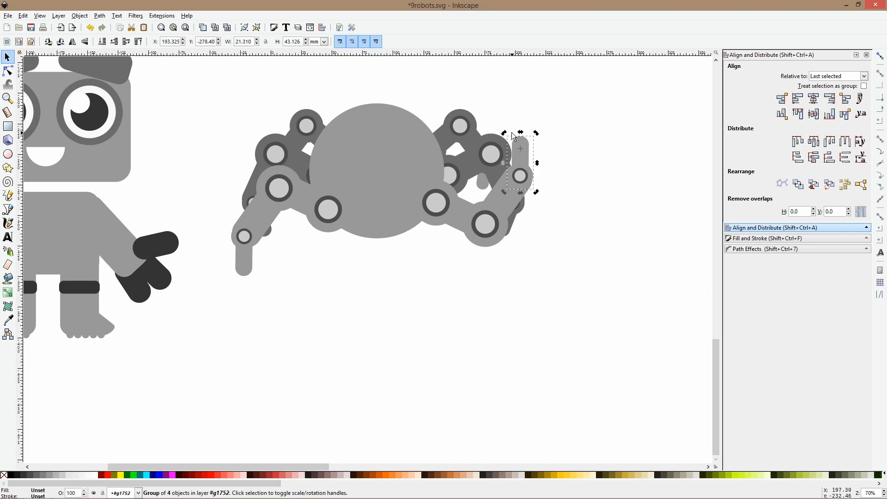
{"action": "left_click_drag", "start_coordinate": [504, 133], "coordinate": [571, 184]}
{"action": "left_click", "coordinate": [520, 147]}
{"action": "left_click_drag", "start_coordinate": [514, 147], "coordinate": [523, 177]}
{"action": "left_click", "coordinate": [545, 153]}
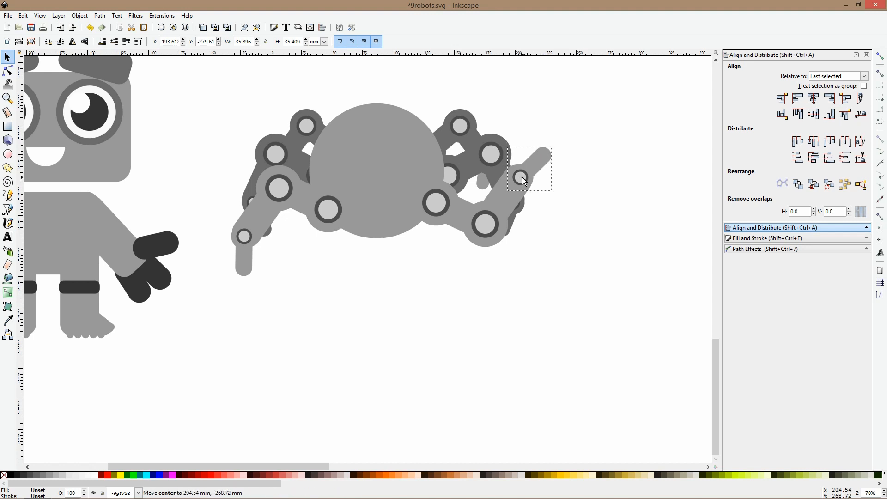
{"action": "left_click_drag", "start_coordinate": [553, 145], "coordinate": [570, 197]}
{"action": "left_click", "coordinate": [570, 196]}
Select all parts of the spider robot and move them slightly down and away from the first robot
{"action": "scroll", "coordinate": [551, 129], "scroll_direction": "down", "scroll_amount": 3}
{"action": "scroll", "coordinate": [496, 111], "scroll_direction": "up", "scroll_amount": 3}
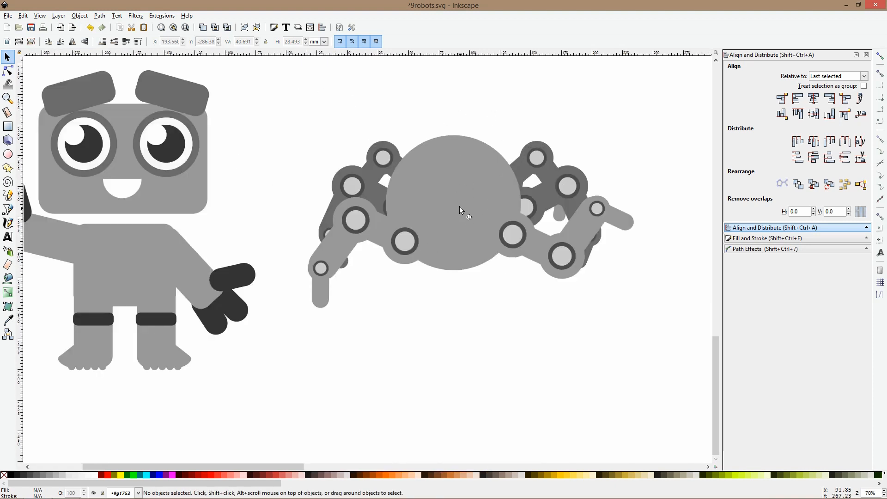
{"action": "scroll", "coordinate": [459, 206], "scroll_direction": "down", "scroll_amount": 3}
{"action": "left_click_drag", "start_coordinate": [400, 172], "coordinate": [570, 299]}
{"action": "left_click_drag", "start_coordinate": [461, 201], "coordinate": [478, 215]}
{"action": "left_click", "coordinate": [479, 180]}
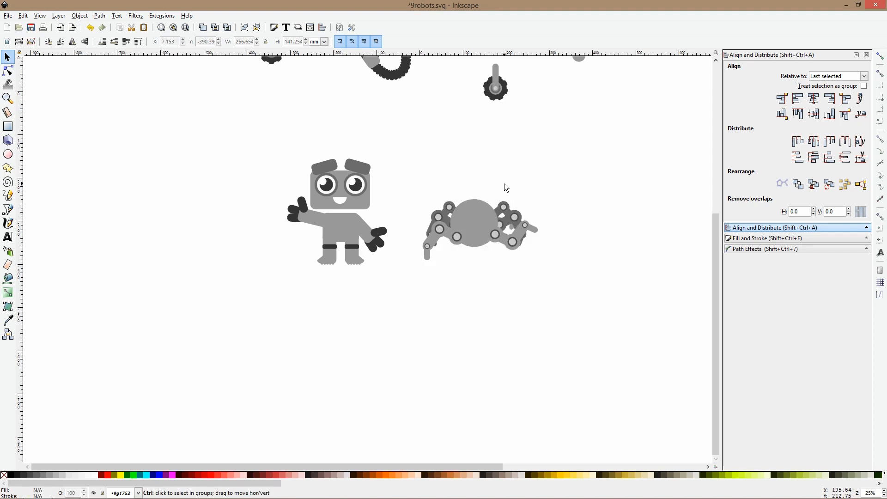
Place a copy of the smaller rounded bar as a neck on the spider's body, enlarged to about 37 by 90 mm
{"action": "scroll", "coordinate": [504, 184], "scroll_direction": "down", "scroll_amount": 2}
{"action": "left_click", "coordinate": [542, 119]}
{"action": "left_click", "coordinate": [586, 113]}
{"action": "left_click_drag", "start_coordinate": [585, 113], "coordinate": [485, 192]}
{"action": "scroll", "coordinate": [489, 188], "scroll_direction": "up", "scroll_amount": 5}
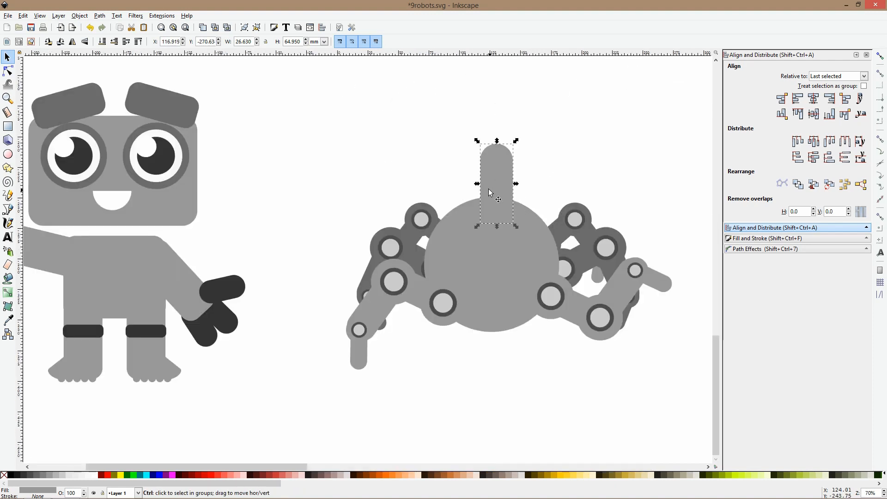
{"action": "left_click_drag", "start_coordinate": [498, 139], "coordinate": [493, 163]}
{"action": "scroll", "coordinate": [500, 139], "scroll_direction": "down", "scroll_amount": 2}
{"action": "left_click", "coordinate": [544, 147]}
Place a copy of the round library eye on the spider's neck, scaled down to roughly the neck's width
{"action": "scroll", "coordinate": [546, 151], "scroll_direction": "down", "scroll_amount": 3, "text": "ctrl"}
{"action": "scroll", "coordinate": [581, 133], "scroll_direction": "up", "scroll_amount": 3}
{"action": "scroll", "coordinate": [580, 133], "scroll_direction": "right", "scroll_amount": 4}
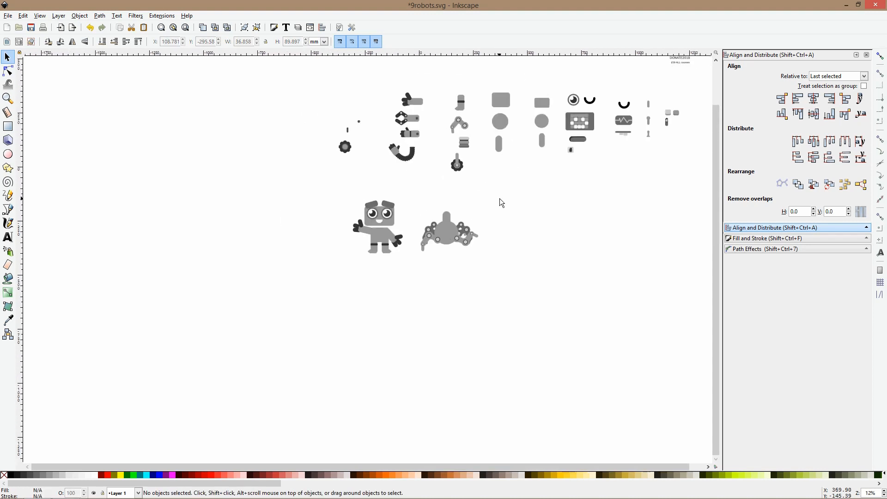
{"action": "left_click", "coordinate": [575, 104]}
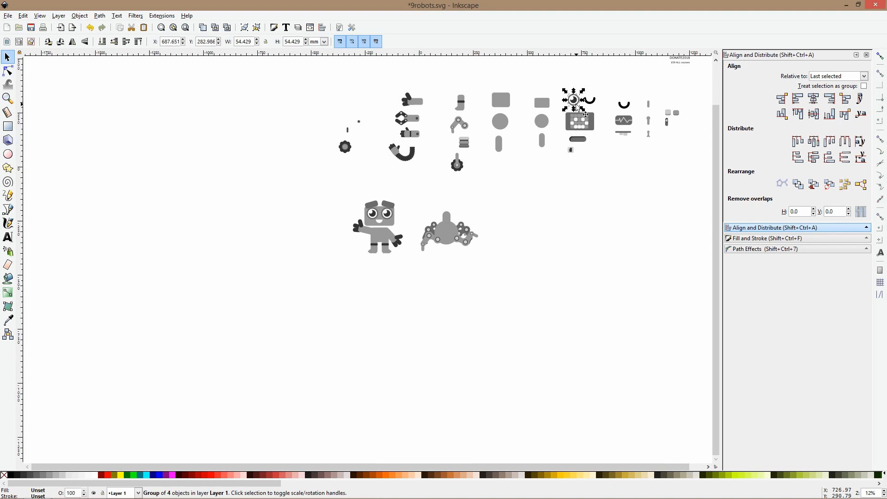
{"action": "left_click_drag", "start_coordinate": [584, 113], "coordinate": [447, 223]}
{"action": "scroll", "coordinate": [447, 223], "scroll_direction": "up", "scroll_amount": 6, "text": "ctrl"}
Recolor the spider's neck bar to the dark gray of the eye's outer ring
{"action": "left_click", "coordinate": [461, 143]}
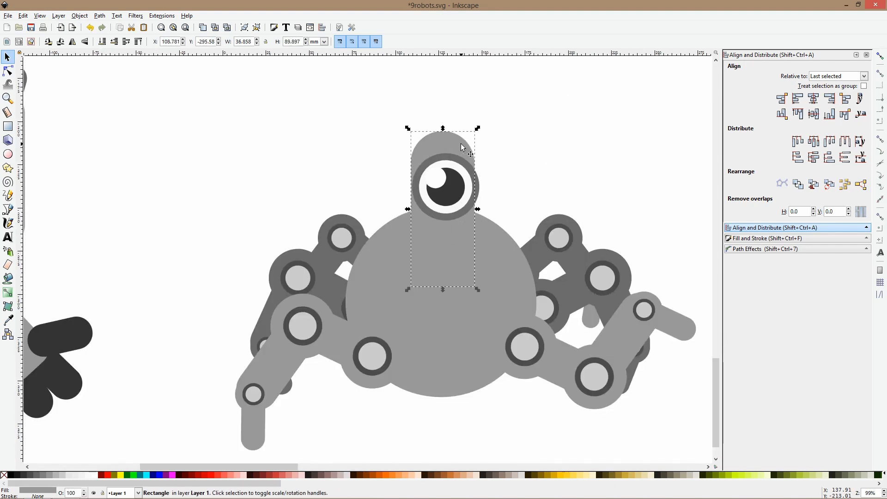
{"action": "left_click", "coordinate": [8, 320]}
{"action": "left_click", "coordinate": [442, 160]}
{"action": "key", "text": "s"}
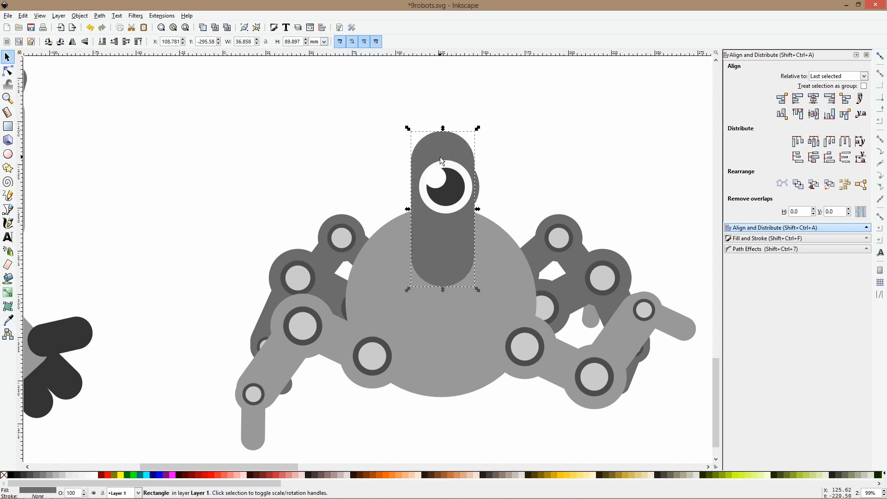
Recolor the outer ring of the spider's eye to the lighter gray of its body
{"action": "left_click", "coordinate": [451, 184]}
{"action": "left_click", "coordinate": [457, 191], "text": "ctrl"}
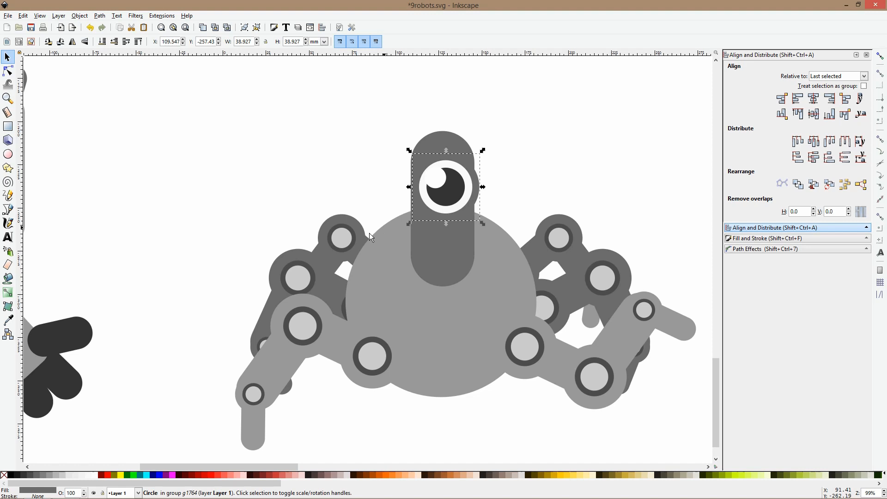
{"action": "key", "text": "d"}
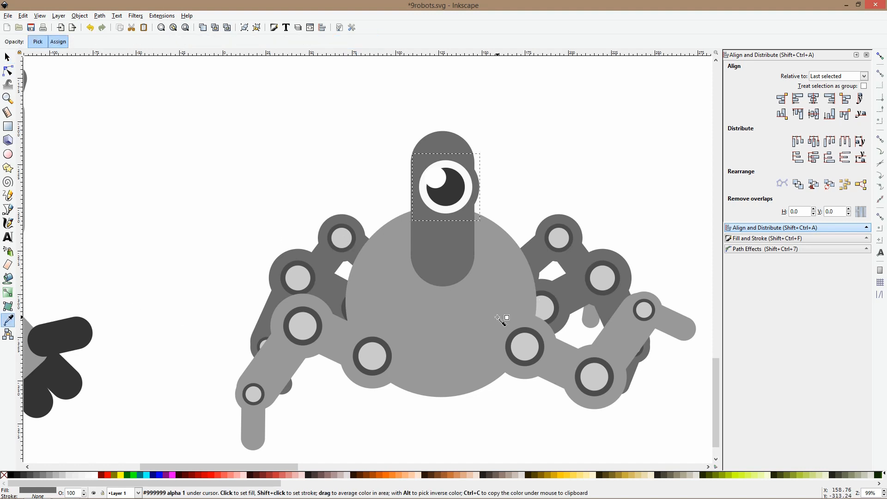
{"action": "left_click", "coordinate": [502, 317]}
{"action": "key", "text": "s"}
{"action": "left_click_drag", "start_coordinate": [484, 187], "coordinate": [481, 186], "text": "ctrl"}
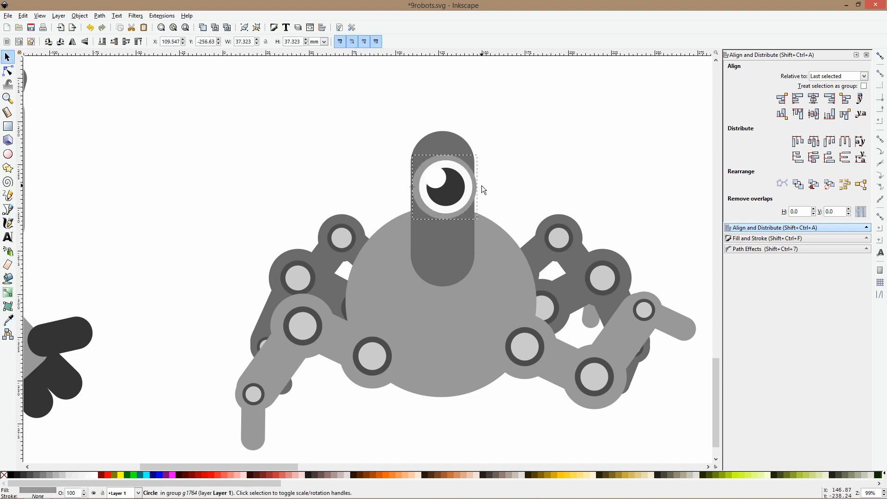
{"action": "left_click", "coordinate": [489, 171]}
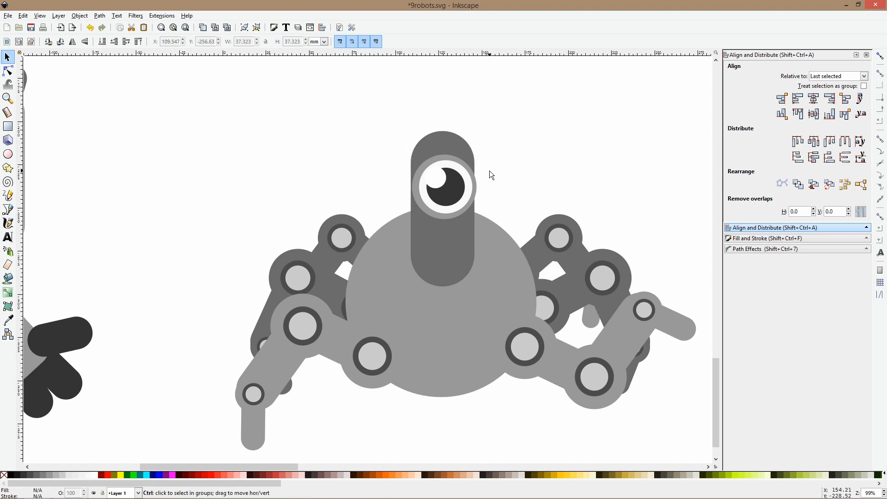
{"action": "key", "text": "ctrl+z"}
Shift the spider's eye about 6 mm to the right so it overhangs the neck's edge
{"action": "left_click_drag", "start_coordinate": [462, 184], "coordinate": [472, 184]}
{"action": "left_click", "coordinate": [502, 173]}
Place a copy of the library's dark slot mouth on the spider's body, scaled to roughly the neck's width, and nudge the right rear leg
{"action": "scroll", "coordinate": [508, 176], "scroll_direction": "down", "scroll_amount": 6, "text": "ctrl"}
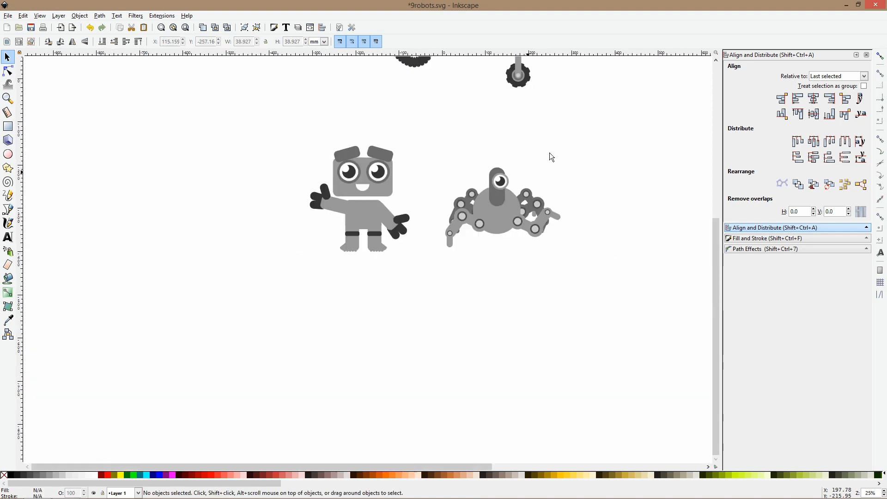
{"action": "left_click_drag", "start_coordinate": [570, 139], "coordinate": [438, 210]}
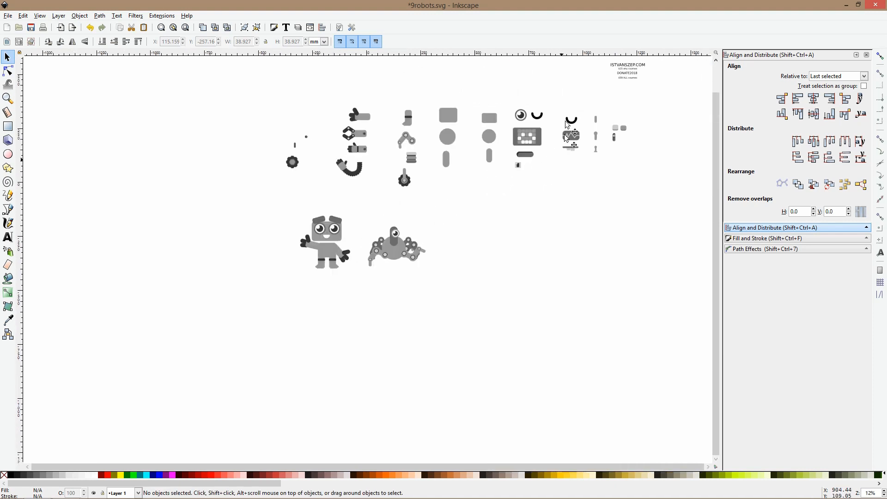
{"action": "scroll", "coordinate": [531, 138], "scroll_direction": "up", "scroll_amount": 2, "text": "ctrl"}
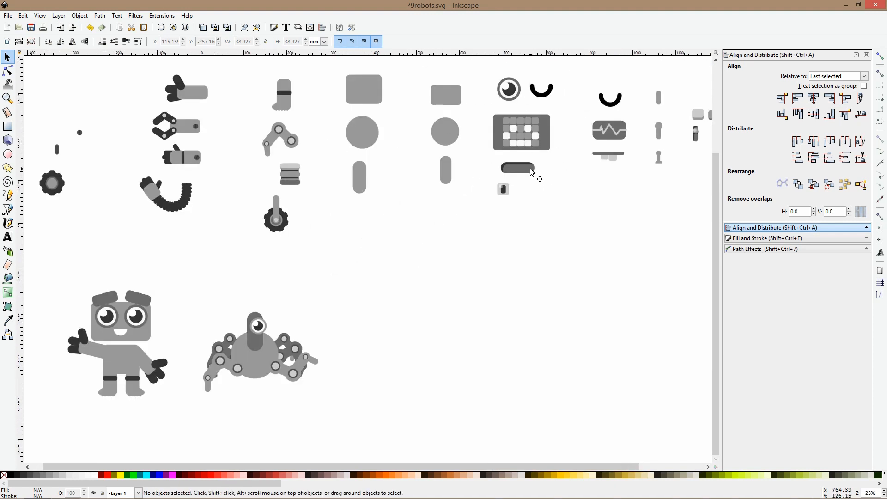
{"action": "left_click", "coordinate": [532, 173], "text": "ctrl"}
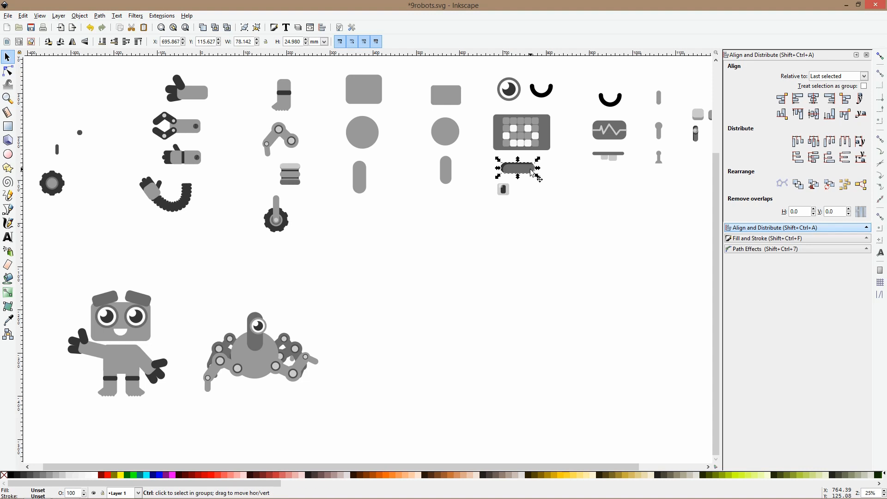
{"action": "scroll", "coordinate": [247, 330], "scroll_direction": "down", "scroll_amount": 3}
{"action": "scroll", "coordinate": [261, 289], "scroll_direction": "up", "scroll_amount": 5, "text": "ctrl"}
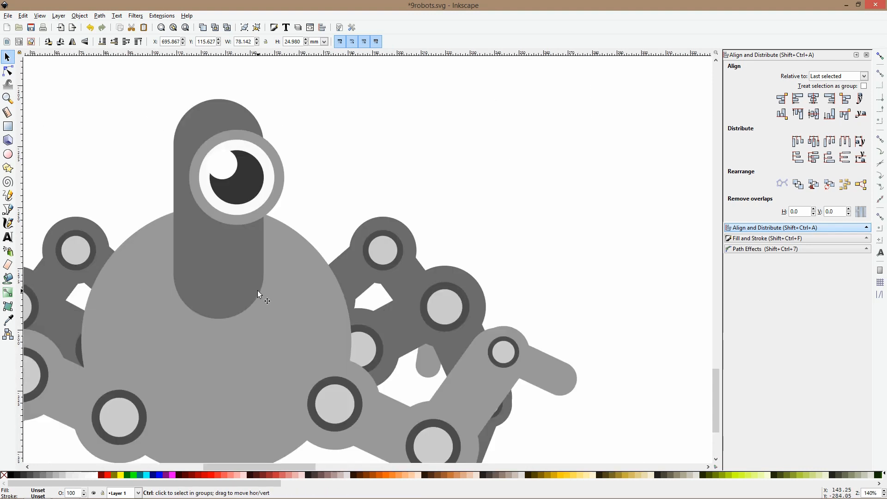
{"action": "key", "text": "ctrl+v"}
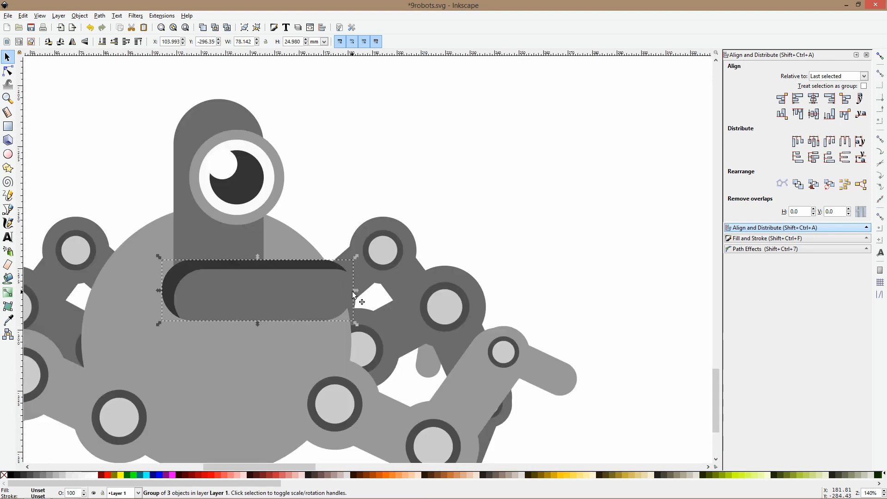
{"action": "left_click_drag", "start_coordinate": [352, 291], "coordinate": [242, 359]}
{"action": "left_click", "coordinate": [331, 264]}
{"action": "left_click", "coordinate": [328, 194]}
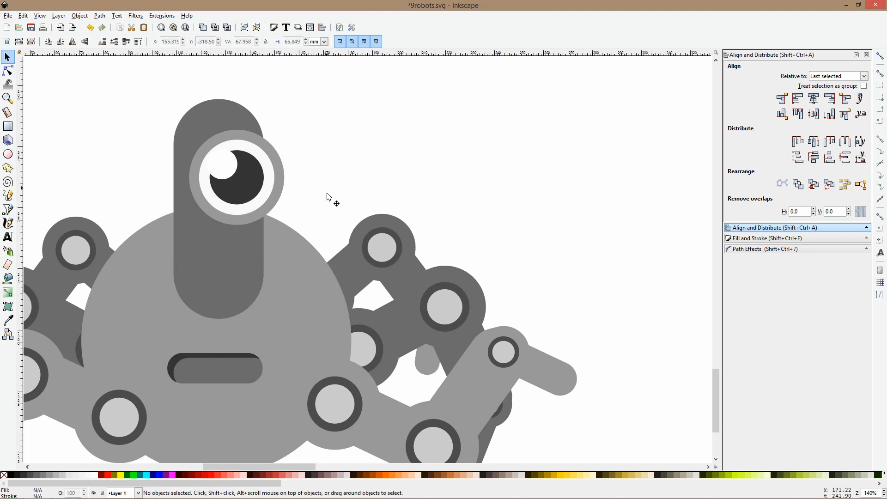
Examine the spider robot's proportions and leg placement beside the first robot
{"action": "scroll", "coordinate": [327, 196], "scroll_direction": "down", "scroll_amount": 6}
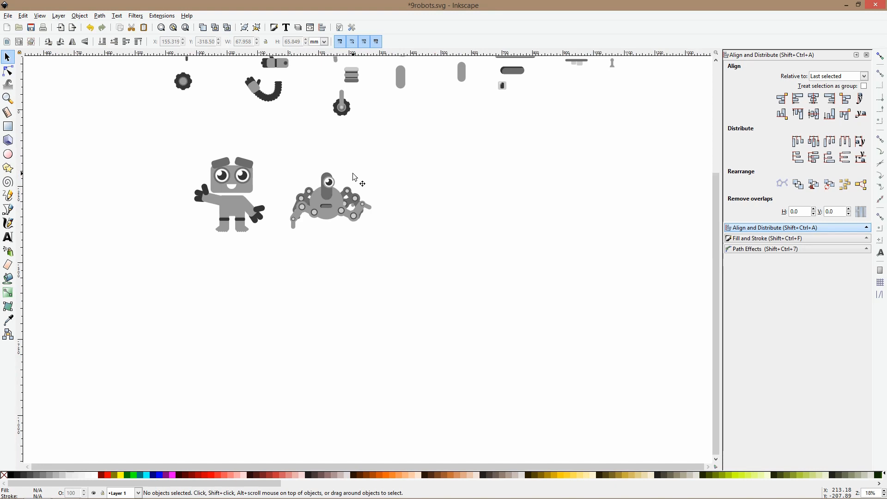
{"action": "scroll", "coordinate": [238, 186], "scroll_direction": "up", "scroll_amount": 3}
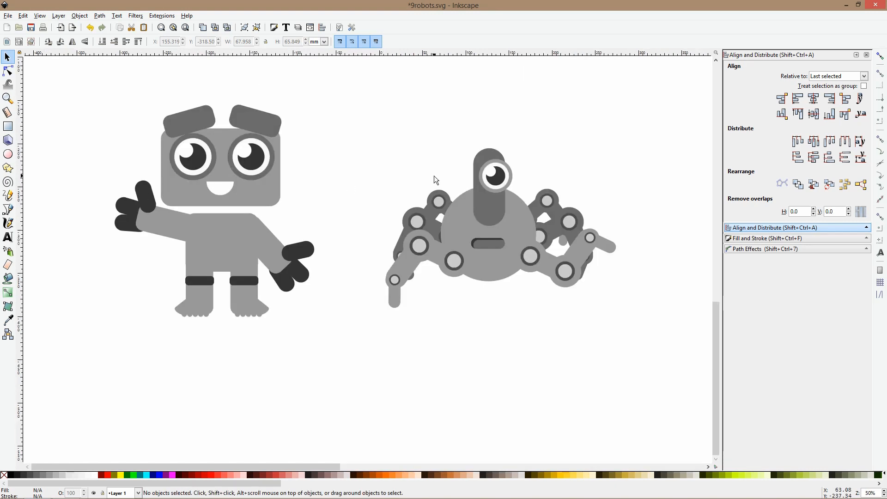
{"action": "scroll", "coordinate": [436, 175], "scroll_direction": "down", "scroll_amount": 3}
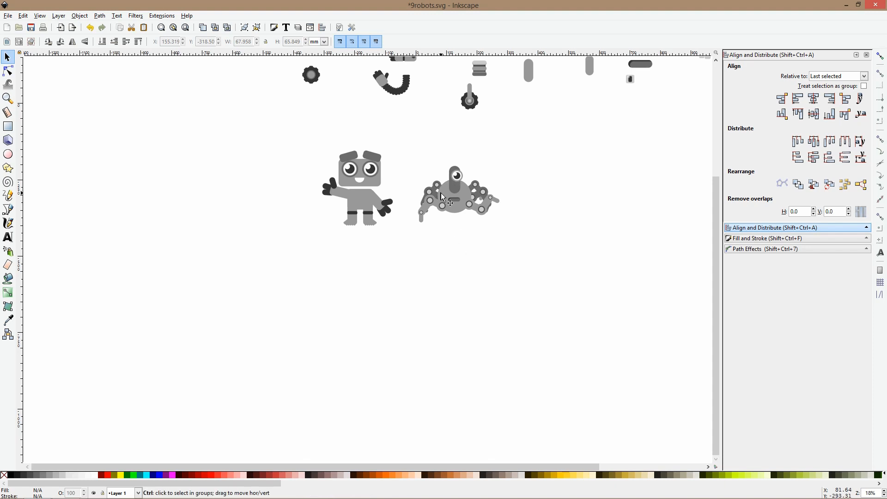
{"action": "scroll", "coordinate": [440, 193], "scroll_direction": "up", "scroll_amount": 5}
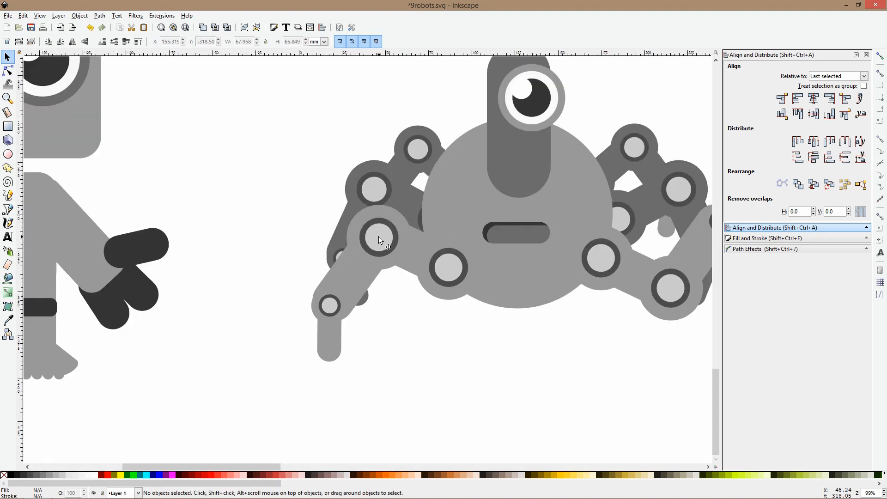
{"action": "left_click", "coordinate": [333, 333]}
{"action": "scroll", "coordinate": [322, 276], "scroll_direction": "down", "scroll_amount": 2}
{"action": "scroll", "coordinate": [322, 276], "scroll_direction": "down", "scroll_amount": 2}
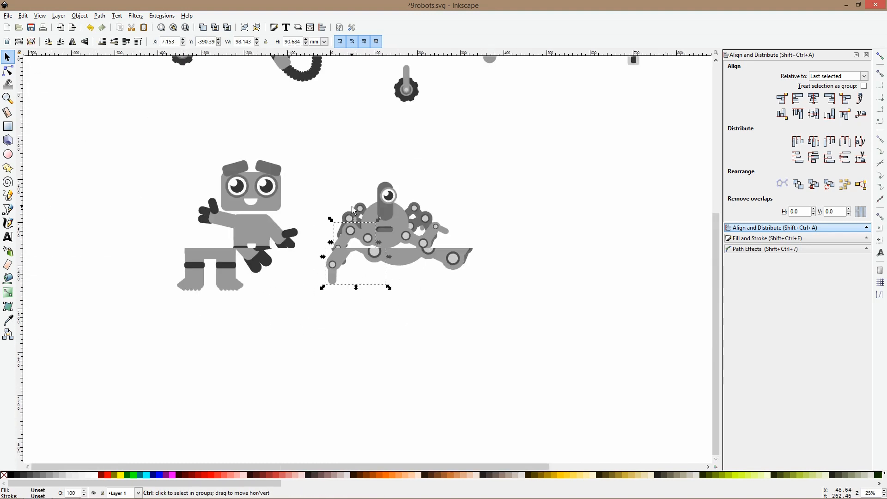
{"action": "scroll", "coordinate": [361, 212], "scroll_direction": "up", "scroll_amount": 3}
{"action": "scroll", "coordinate": [567, 113], "scroll_direction": "down", "scroll_amount": 2}
{"action": "scroll", "coordinate": [548, 171], "scroll_direction": "up", "scroll_amount": 1}
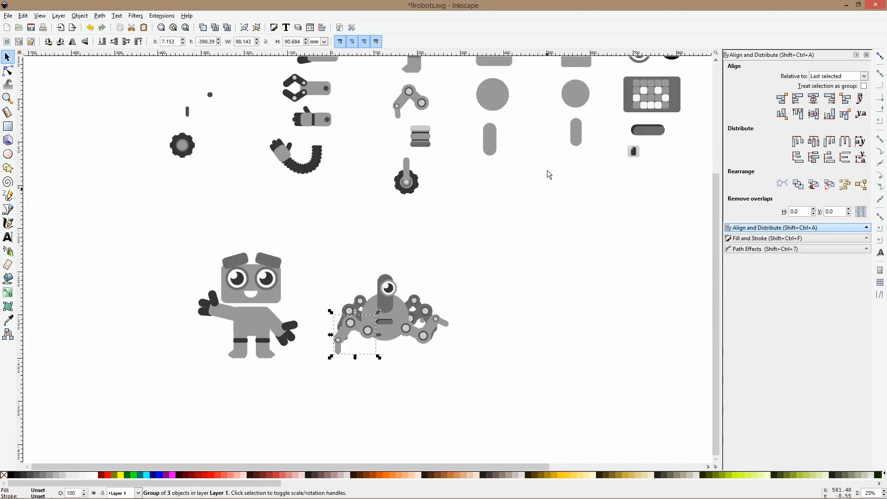
{"action": "left_click_drag", "start_coordinate": [481, 229], "coordinate": [324, 399]}
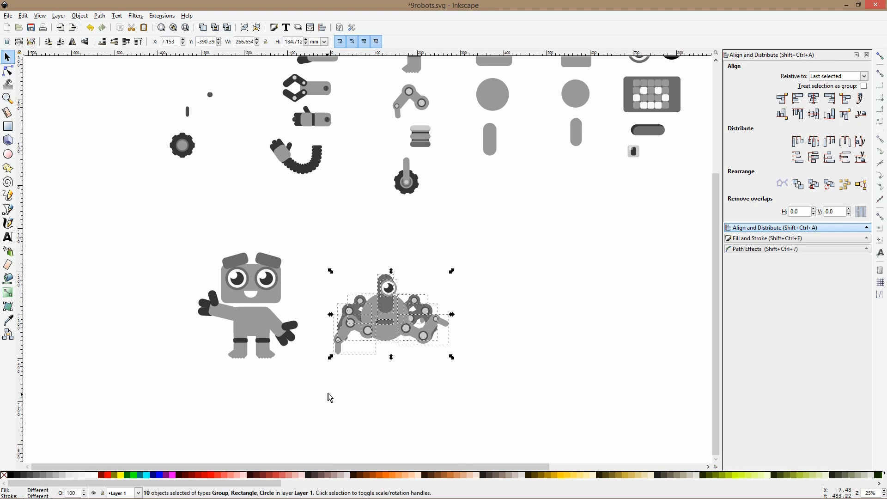
{"action": "left_click", "coordinate": [462, 214]}
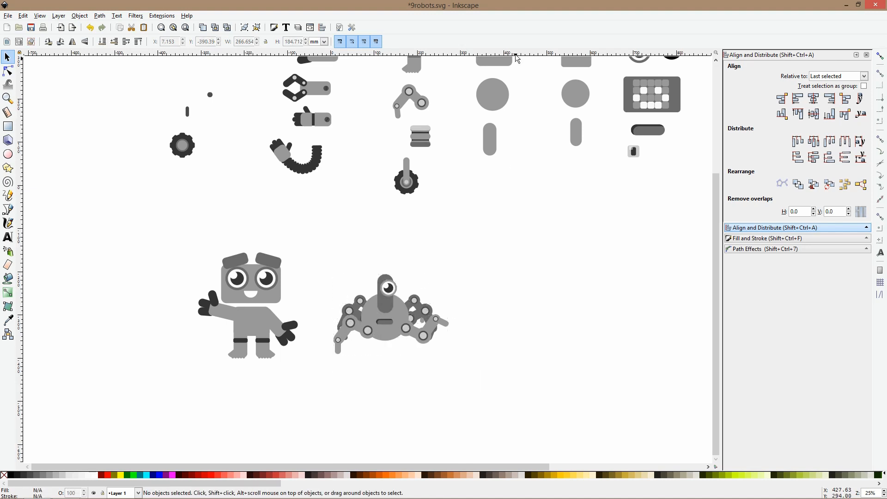
Start a third robot right of the spider with a larger rounded bar copy enlarged to about 56 by 137 mm and the library wheel beneath
{"action": "left_click_drag", "start_coordinate": [517, 170], "coordinate": [460, 204]}
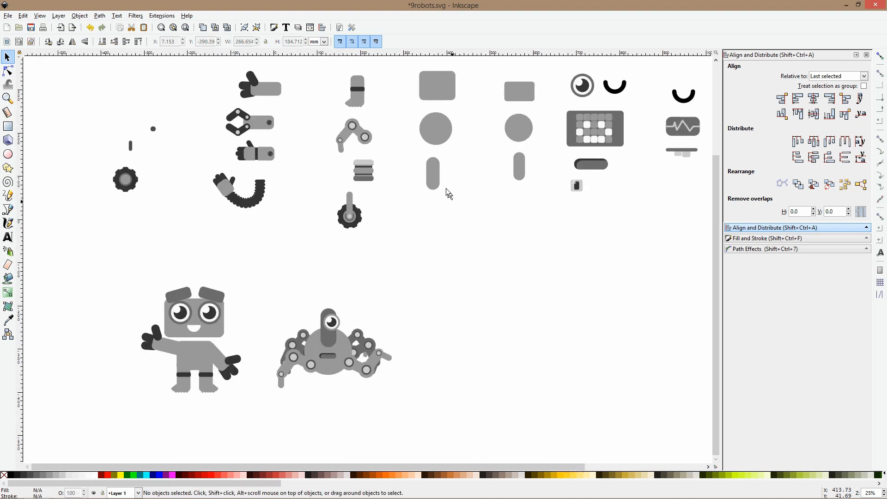
{"action": "left_click", "coordinate": [434, 176]}
{"action": "key", "text": "ctrl+d"}
{"action": "left_click_drag", "start_coordinate": [428, 179], "coordinate": [447, 326]}
{"action": "left_click_drag", "start_coordinate": [452, 290], "coordinate": [453, 279]}
{"action": "left_click", "coordinate": [452, 280]}
{"action": "left_click_drag", "start_coordinate": [347, 201], "coordinate": [449, 360]}
{"action": "left_click", "coordinate": [479, 325]}
Place a copy of the library's banded arm with a hand at the wheeled robot's left shoulder, angled downward and outward
{"action": "left_click", "coordinate": [254, 130]}
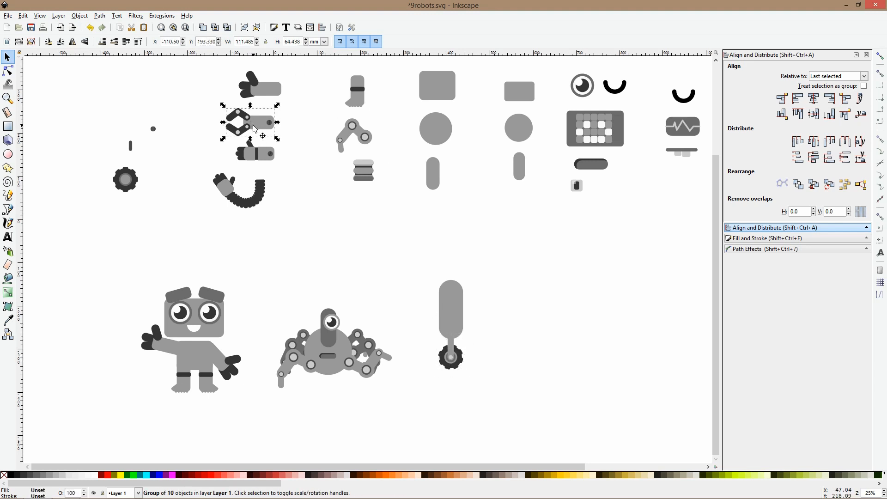
{"action": "left_click_drag", "start_coordinate": [257, 151], "coordinate": [429, 298]}
{"action": "scroll", "coordinate": [411, 286], "scroll_direction": "up", "scroll_amount": 2}
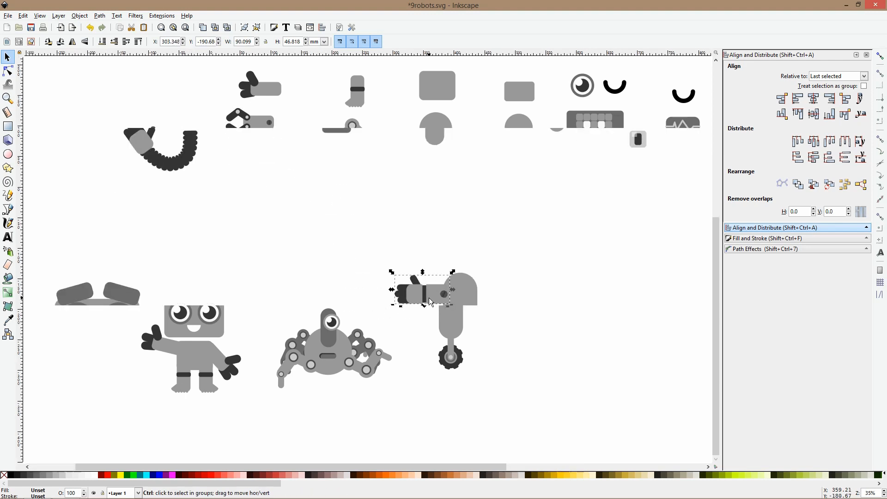
{"action": "left_click_drag", "start_coordinate": [379, 263], "coordinate": [518, 301]}
{"action": "left_click", "coordinate": [410, 299]}
Duplicate the arm, flip it horizontally onto the right shoulder and rotate it upward to point outward
{"action": "key", "text": "ctrl+d"}
{"action": "key", "text": "h"}
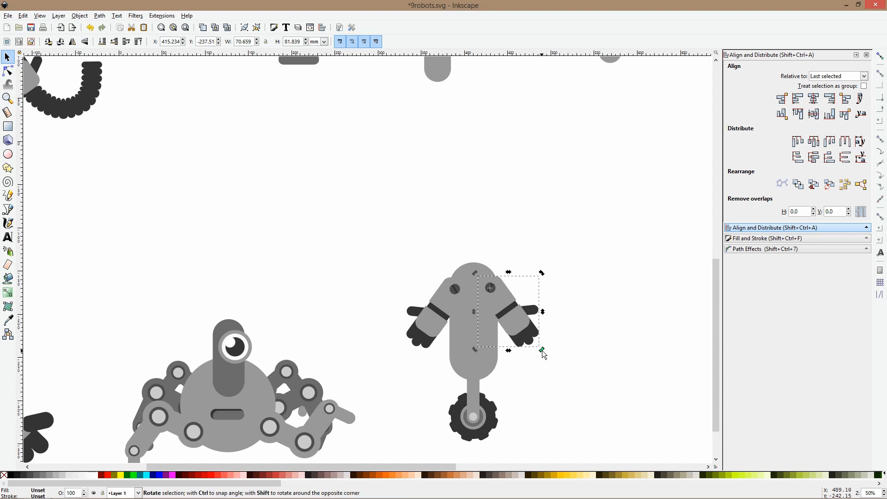
{"action": "left_click_drag", "start_coordinate": [542, 350], "coordinate": [559, 307]}
{"action": "key", "text": "Escape"}
Place copies of the two rounded square library buttons on the wheeled robot's body, the light one above the darker one
{"action": "scroll", "coordinate": [551, 294], "scroll_direction": "down", "scroll_amount": 4}
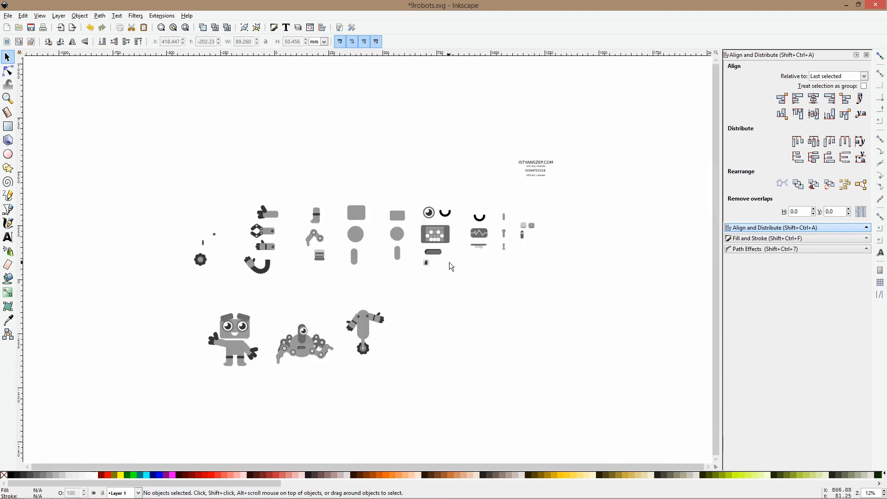
{"action": "scroll", "coordinate": [508, 231], "scroll_direction": "up", "scroll_amount": 5}
{"action": "left_click_drag", "start_coordinate": [386, 267], "coordinate": [448, 297]}
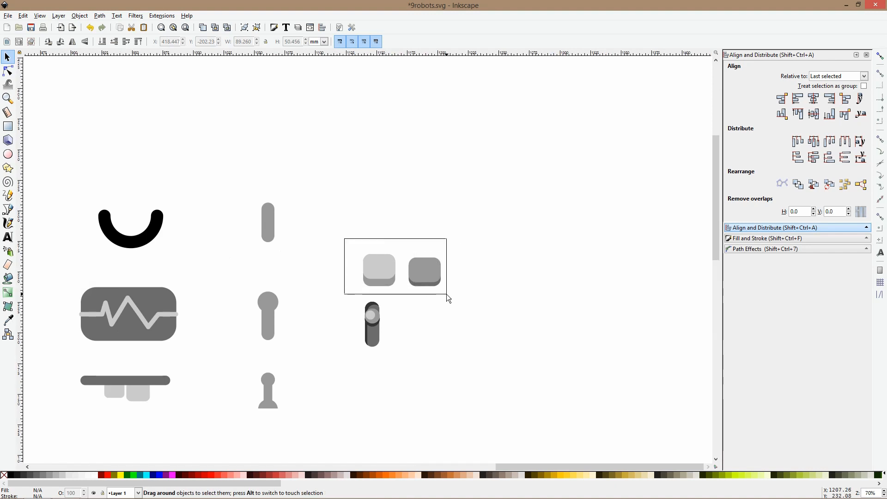
{"action": "scroll", "coordinate": [432, 297], "scroll_direction": "down", "scroll_amount": 4}
{"action": "scroll", "coordinate": [327, 315], "scroll_direction": "down", "scroll_amount": 1}
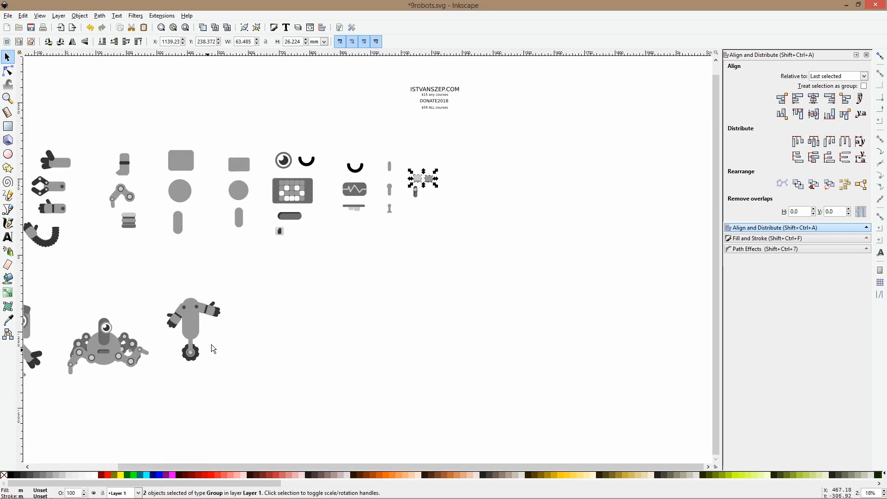
{"action": "left_click_drag", "start_coordinate": [226, 334], "coordinate": [395, 285]}
{"action": "scroll", "coordinate": [368, 291], "scroll_direction": "up", "scroll_amount": 6}
{"action": "scroll", "coordinate": [329, 248], "scroll_direction": "down", "scroll_amount": 2}
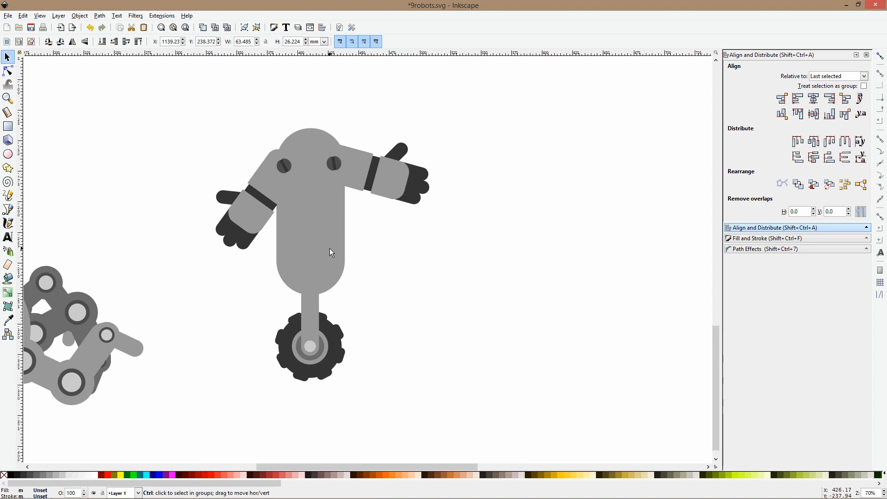
{"action": "key", "text": "ctrl+v"}
{"action": "key", "text": "Escape"}
{"action": "left_click_drag", "start_coordinate": [316, 244], "coordinate": [319, 174]}
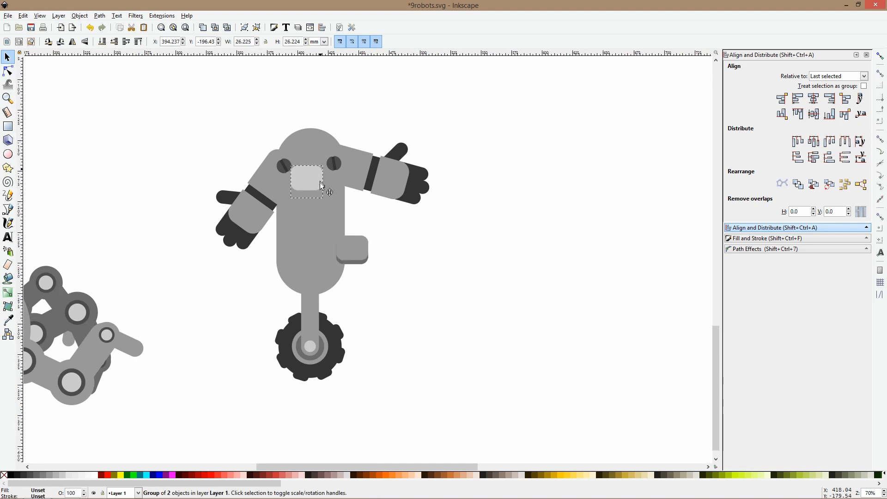
{"action": "left_click_drag", "start_coordinate": [361, 253], "coordinate": [322, 231]}
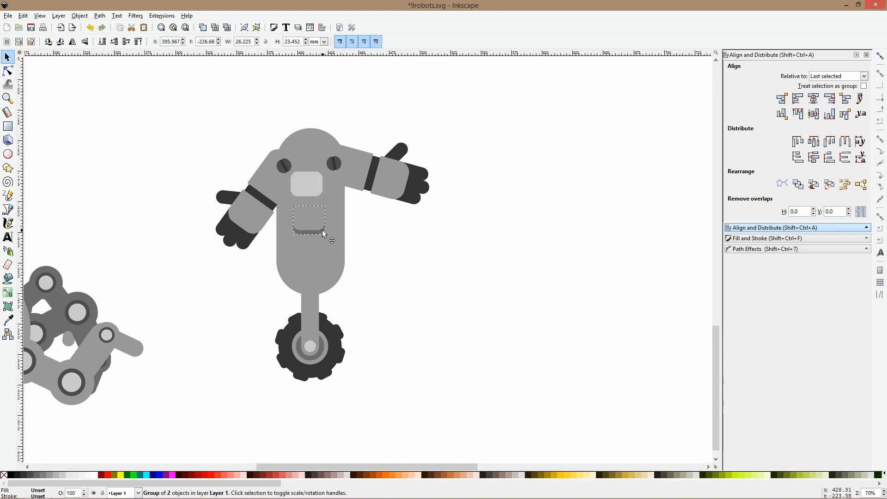
Recolor the wheeled robot's body to a gray of #888888 sampled from the spider's leg area
{"action": "left_click", "coordinate": [309, 144]}
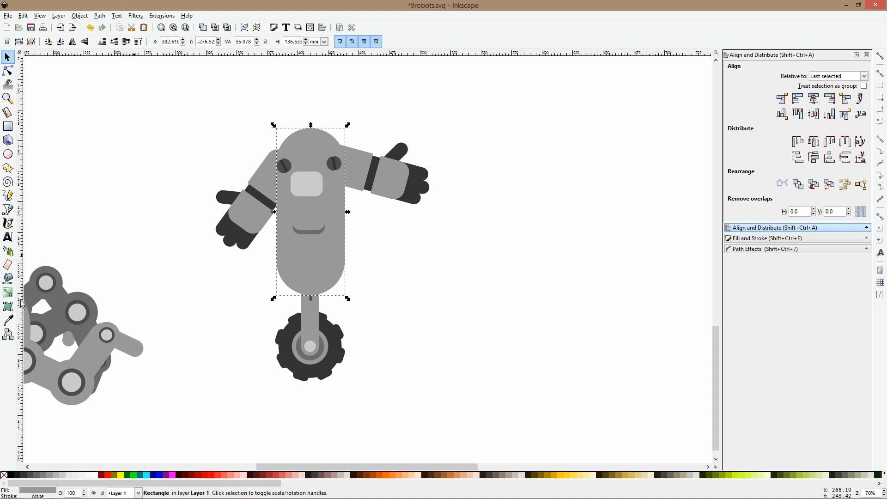
{"action": "left_click", "coordinate": [8, 320]}
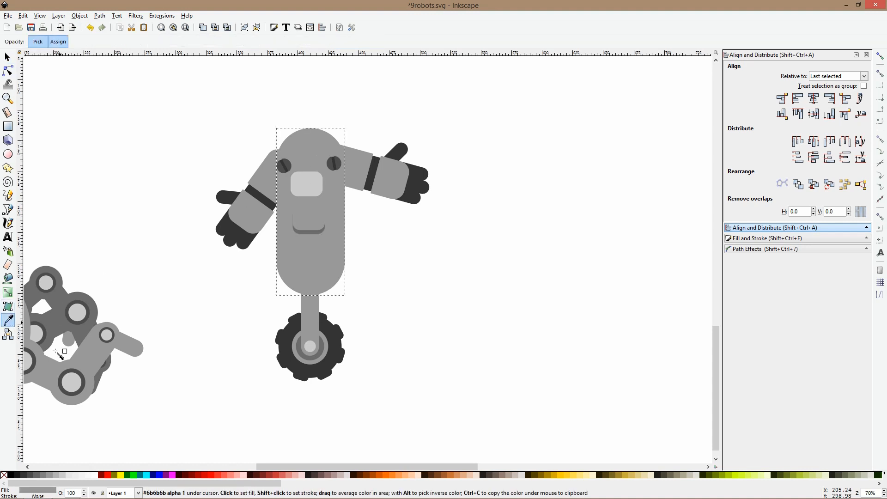
{"action": "left_click", "coordinate": [88, 346]}
{"action": "key", "text": "s"}
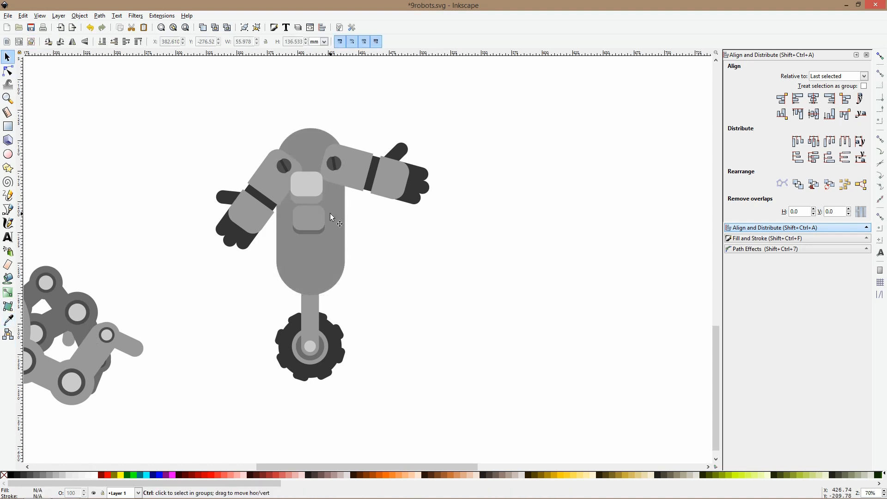
Center the two buttons on a common vertical axis and move the pair slightly down to the middle of the body
{"action": "left_click", "coordinate": [319, 232]}
{"action": "left_click", "coordinate": [310, 183], "text": "shift"}
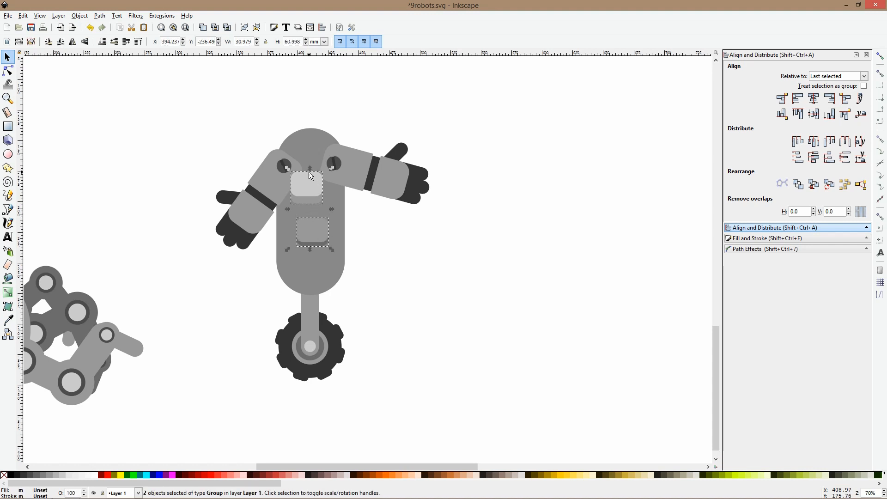
{"action": "left_click", "coordinate": [813, 98]}
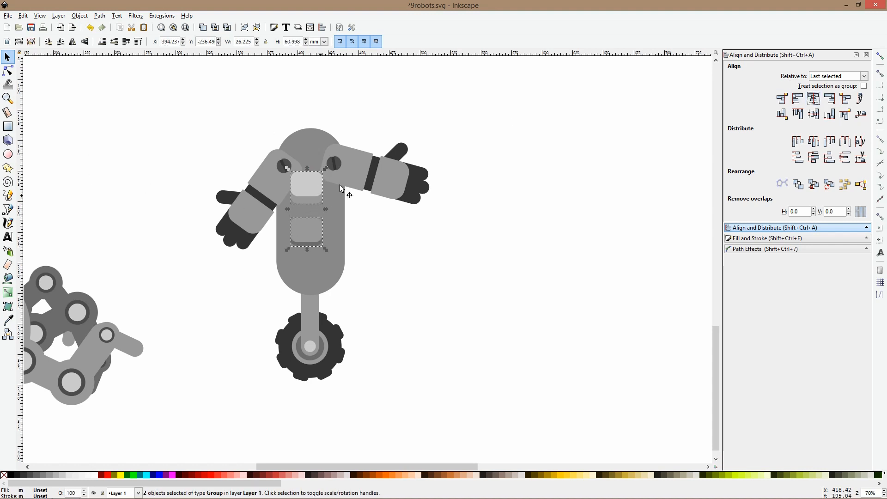
{"action": "left_click_drag", "start_coordinate": [307, 169], "coordinate": [311, 193]}
{"action": "left_click", "coordinate": [400, 248]}
Recolor the wheeled robot's body to the lighter gray of the spider's front leg
{"action": "scroll", "coordinate": [331, 212], "scroll_direction": "down", "scroll_amount": 2}
{"action": "scroll", "coordinate": [299, 176], "scroll_direction": "up", "scroll_amount": 2}
{"action": "left_click", "coordinate": [304, 211]}
{"action": "left_click", "coordinate": [336, 175]}
{"action": "key", "text": "d"}
{"action": "left_click", "coordinate": [70, 341]}
{"action": "scroll", "coordinate": [367, 235], "scroll_direction": "up", "scroll_amount": 2}
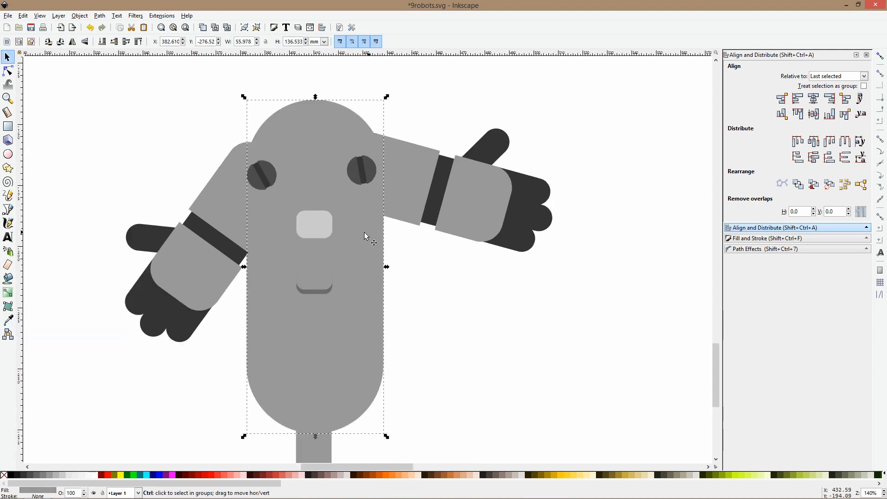
Recolor the upper button's base to the dark gray sampled from the lower button's base
{"action": "left_click", "coordinate": [301, 234], "text": "ctrl"}
{"action": "left_click", "coordinate": [8, 320]}
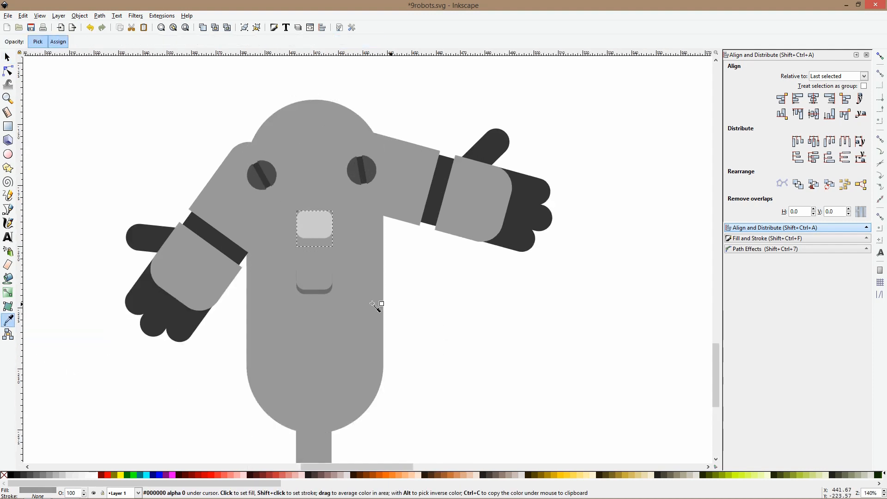
{"action": "left_click", "coordinate": [320, 292]}
{"action": "key", "text": "space"}
{"action": "left_click", "coordinate": [446, 306]}
Recolor the lower button's face to a darker gray and move that button up directly beneath the light one
{"action": "left_click", "coordinate": [317, 271], "text": "ctrl"}
{"action": "left_click", "coordinate": [8, 319]}
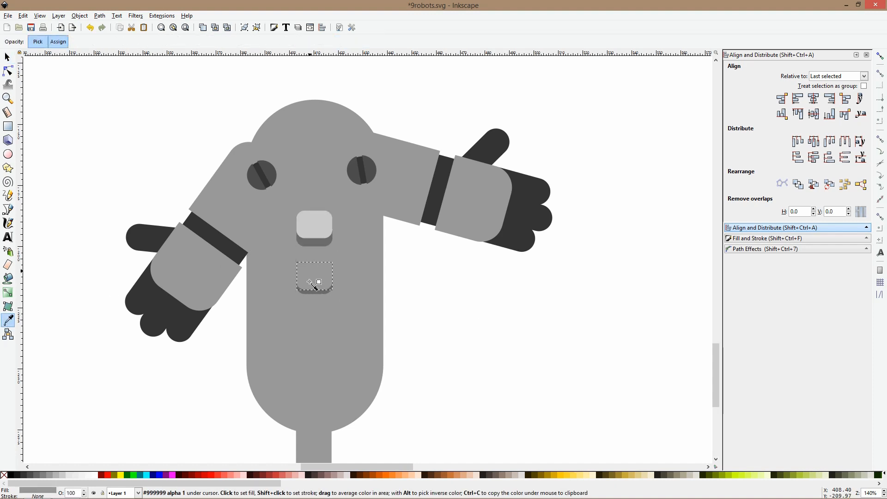
{"action": "left_click_drag", "start_coordinate": [311, 288], "coordinate": [312, 259]}
{"action": "key", "text": "space"}
Add two duplicates of the light button below the dark one to form a column of four
{"action": "left_click", "coordinate": [317, 242]}
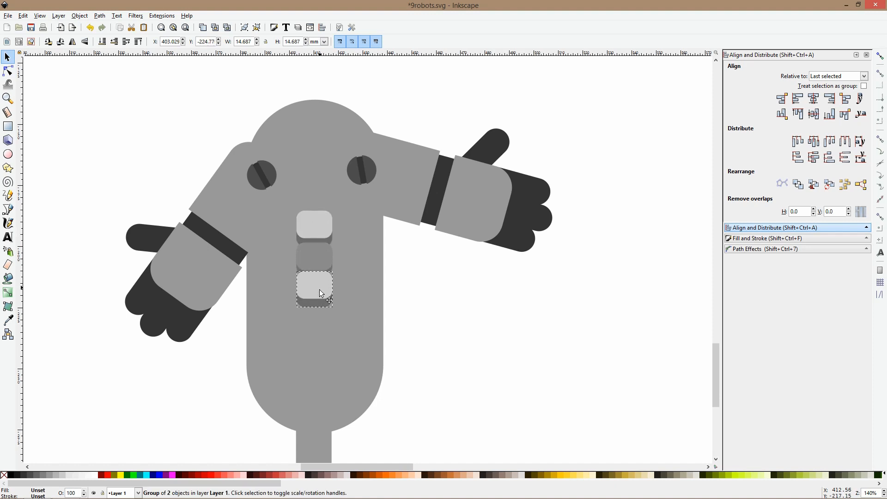
{"action": "key", "text": "ctrl+d"}
{"action": "left_click_drag", "start_coordinate": [322, 293], "coordinate": [317, 338]}
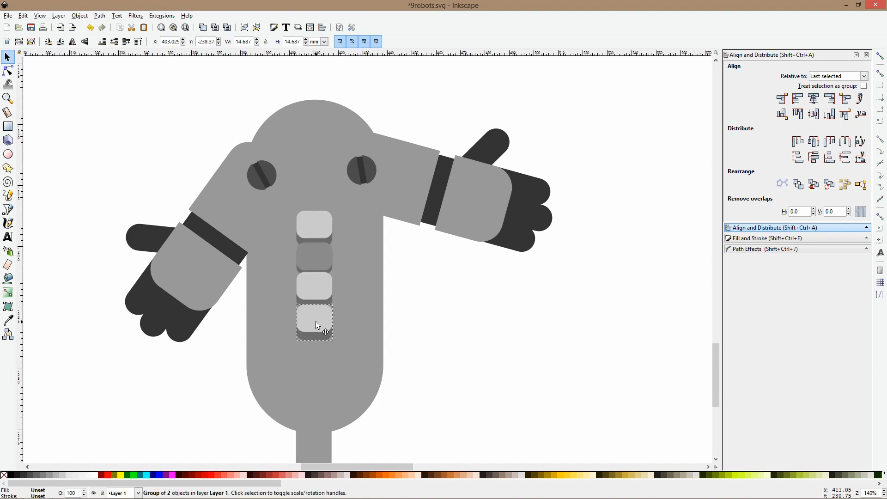
Shrink the column of four buttons slightly and recenter it on the robot's body
{"action": "left_click_drag", "start_coordinate": [419, 369], "coordinate": [259, 204]}
{"action": "left_click_drag", "start_coordinate": [315, 207], "coordinate": [315, 228]}
{"action": "left_click_drag", "start_coordinate": [314, 235], "coordinate": [315, 255]}
{"action": "left_click", "coordinate": [398, 318]}
Place a copy of the wheel's light hub circle where the leg meets the body, and nudge the wheel leg up
{"action": "scroll", "coordinate": [390, 332], "scroll_direction": "down", "scroll_amount": 3, "text": "ctrl"}
{"action": "scroll", "coordinate": [369, 370], "scroll_direction": "up", "scroll_amount": 3, "text": "ctrl"}
{"action": "left_click", "coordinate": [366, 445], "text": "ctrl"}
{"action": "left_click_drag", "start_coordinate": [367, 446], "coordinate": [365, 321]}
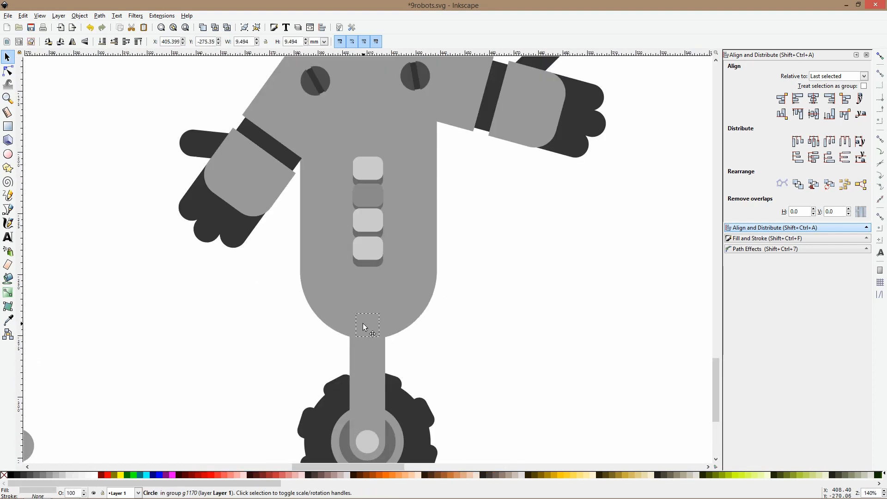
{"action": "left_click", "coordinate": [415, 299], "text": "ctrl"}
{"action": "left_click", "coordinate": [370, 362]}
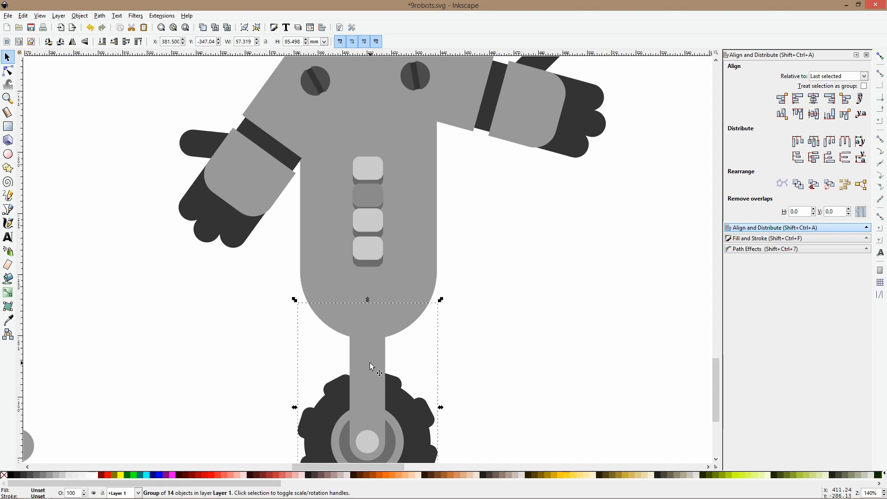
{"action": "left_click_drag", "start_coordinate": [369, 362], "coordinate": [370, 349]}
{"action": "left_click", "coordinate": [422, 340]}
Move the wheel leg's rotation center to the joint circle and rotate the leg so the wheel swings to the right
{"action": "scroll", "coordinate": [422, 341], "scroll_direction": "down", "scroll_amount": 3}
{"action": "double_click", "coordinate": [413, 371]}
{"action": "left_click", "coordinate": [417, 380]}
{"action": "double_click", "coordinate": [447, 368]}
{"action": "left_click", "coordinate": [423, 374]}
{"action": "left_click_drag", "start_coordinate": [404, 359], "coordinate": [403, 331]}
{"action": "left_click_drag", "start_coordinate": [430, 398], "coordinate": [423, 376]}
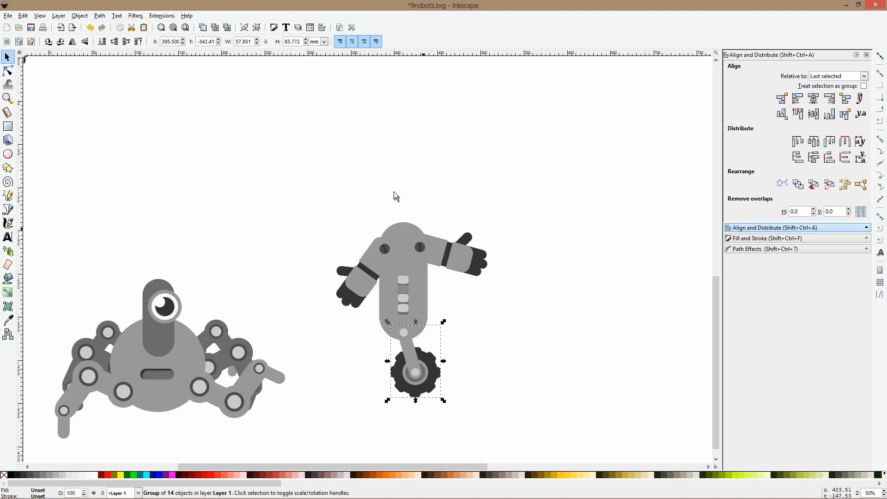
Tilt the robot's body, arms and buttons together slightly clockwise and realign them over the wheel's joint
{"action": "left_click_drag", "start_coordinate": [260, 162], "coordinate": [499, 344]}
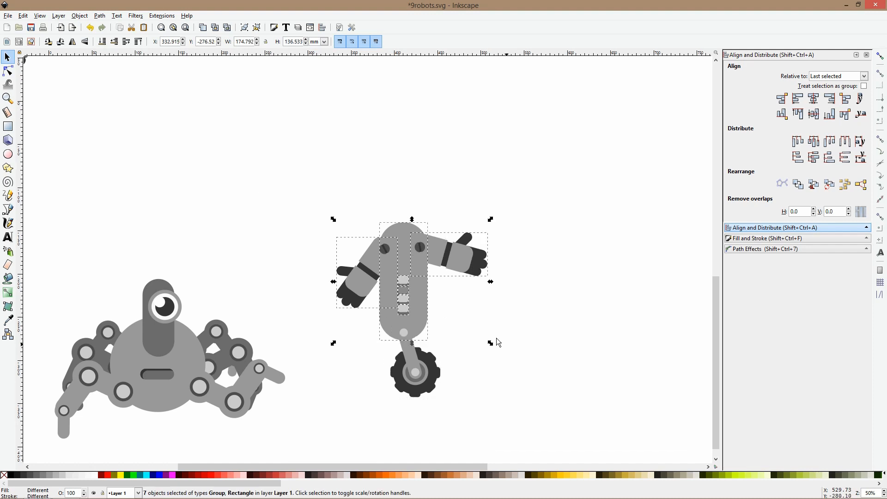
{"action": "left_click", "coordinate": [419, 252]}
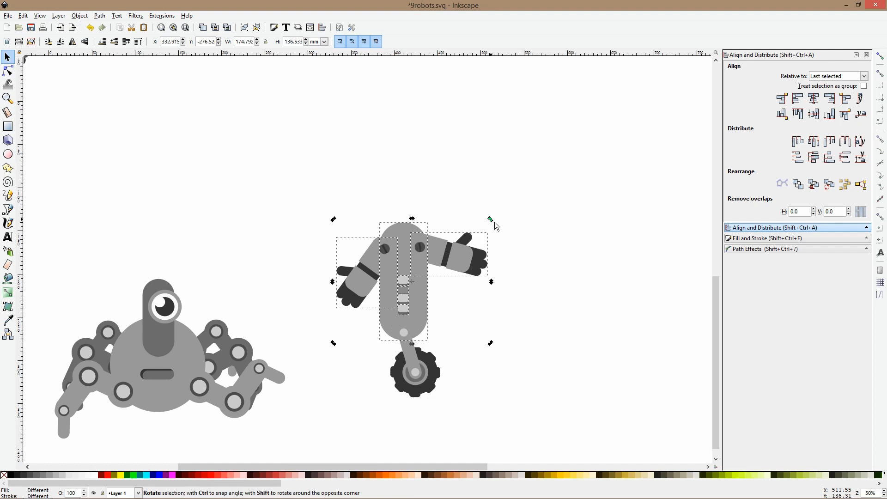
{"action": "left_click_drag", "start_coordinate": [491, 220], "coordinate": [517, 237]}
{"action": "left_click_drag", "start_coordinate": [472, 273], "coordinate": [471, 270]}
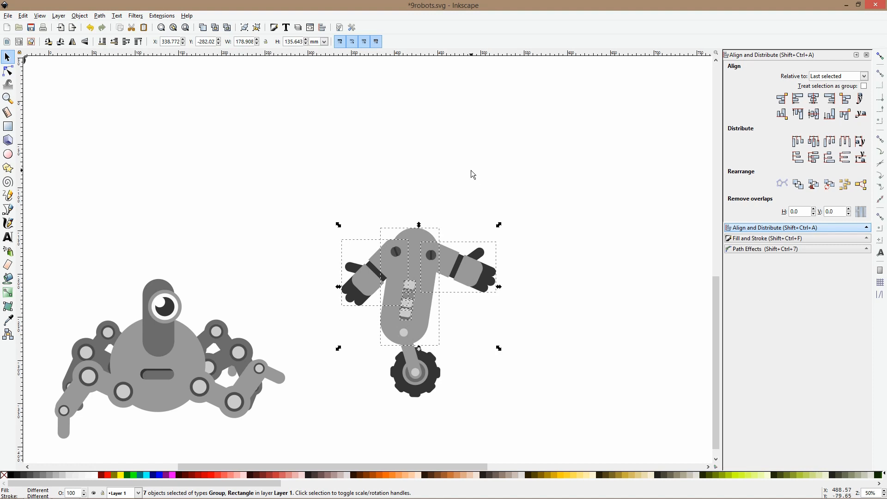
Rotate the right arm slightly upward and move both arms down to the middle of the tilted body
{"action": "left_click", "coordinate": [476, 266]}
{"action": "left_click", "coordinate": [485, 279]}
{"action": "mouse_move", "coordinate": [497, 295]}
{"action": "left_mouse_down"}
{"action": "mouse_move", "coordinate": [505, 254]}
{"action": "mouse_move", "coordinate": [519, 259]}
{"action": "mouse_move", "coordinate": [467, 254]}
{"action": "mouse_move", "coordinate": [422, 269]}
{"action": "mouse_move", "coordinate": [454, 315]}
{"action": "mouse_move", "coordinate": [453, 305]}
{"action": "left_mouse_up"}
{"action": "left_click", "coordinate": [501, 262]}
{"action": "scroll", "coordinate": [500, 262], "scroll_direction": "down", "scroll_amount": 3}
{"action": "scroll", "coordinate": [365, 310], "scroll_direction": "up", "scroll_amount": 3}
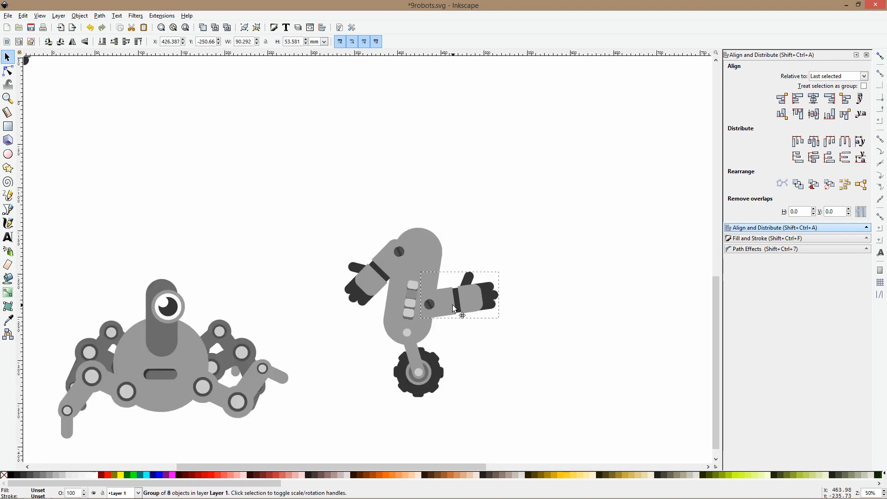
{"action": "left_click_drag", "start_coordinate": [366, 284], "coordinate": [359, 333]}
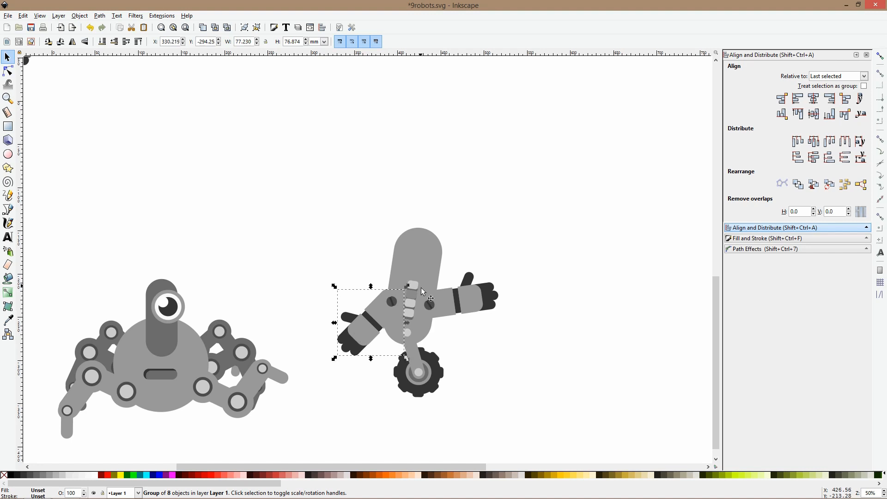
Group the four body buttons
{"action": "left_click_drag", "start_coordinate": [384, 254], "coordinate": [427, 325]}
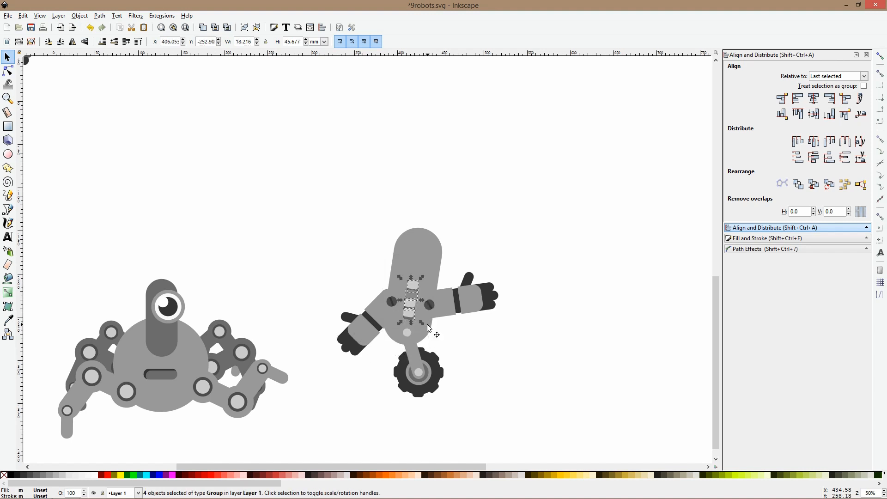
{"action": "key", "text": "ctrl+g"}
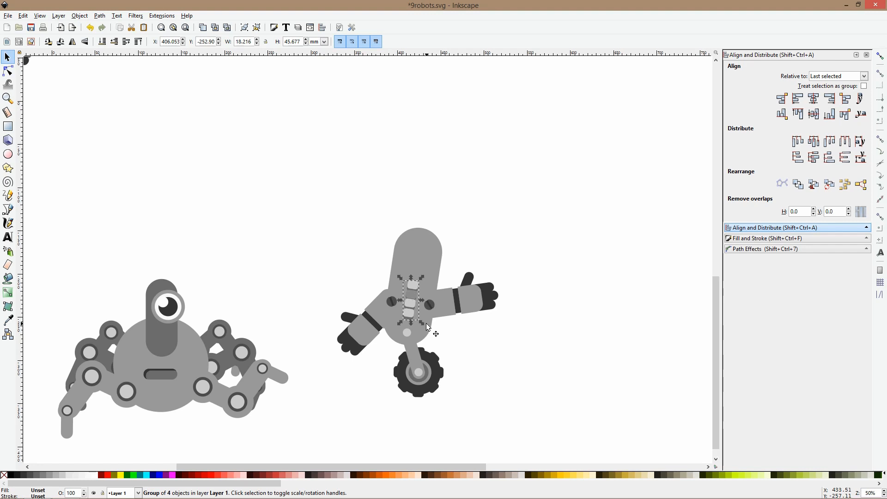
{"action": "left_click", "coordinate": [453, 244]}
Place a copy of the library mouth with teeth on the robot's head, shrink it to about 39 mm wide and tilt it to match
{"action": "scroll", "coordinate": [456, 245], "scroll_direction": "down", "scroll_amount": 2}
{"action": "left_click_drag", "start_coordinate": [467, 210], "coordinate": [408, 226]}
{"action": "left_click_drag", "start_coordinate": [477, 190], "coordinate": [448, 235]}
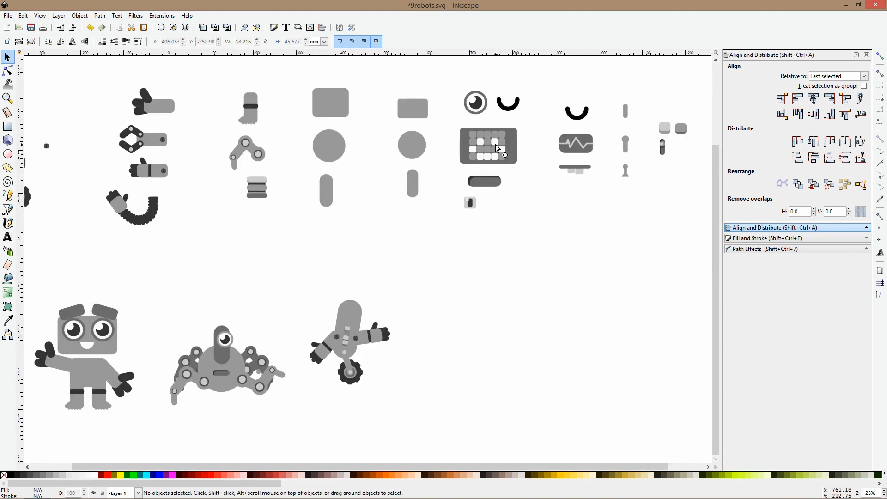
{"action": "left_click", "coordinate": [473, 205]}
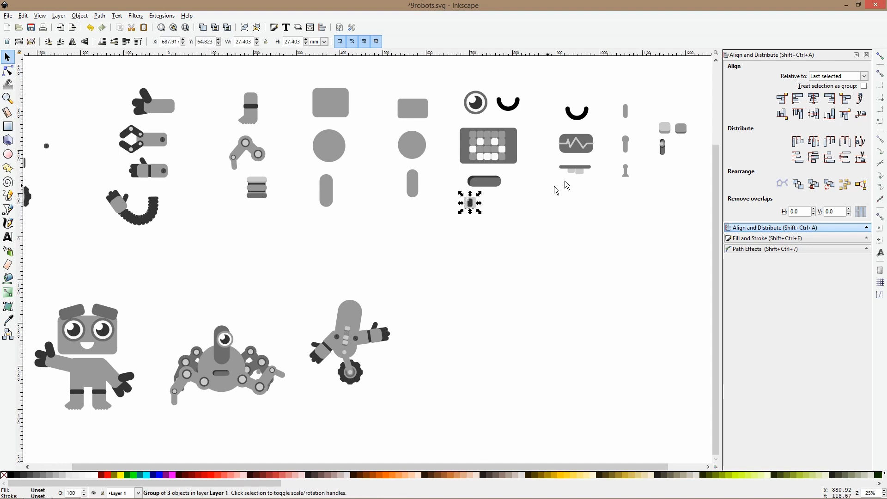
{"action": "left_click", "coordinate": [589, 173]}
{"action": "key", "text": "ctrl"}
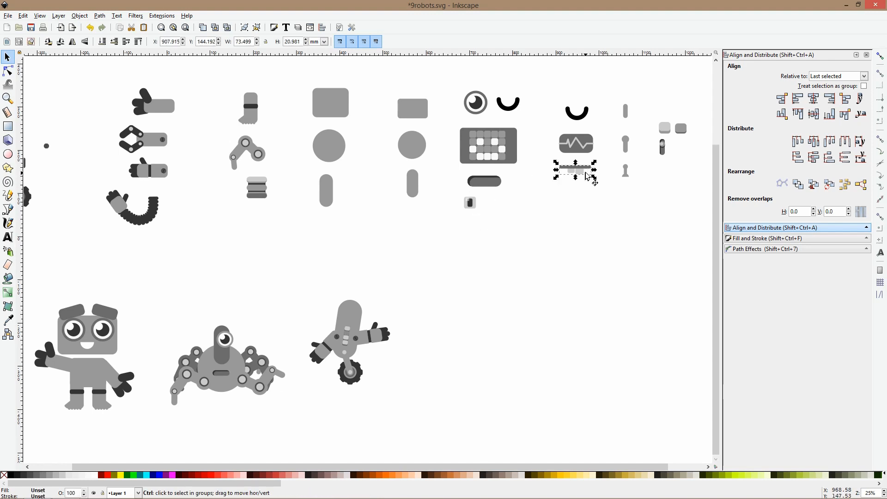
{"action": "left_click_drag", "start_coordinate": [588, 177], "coordinate": [356, 326]}
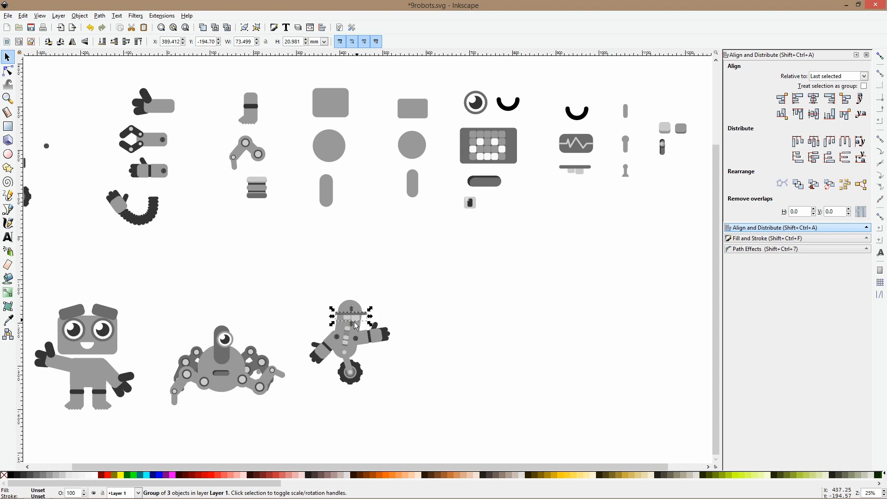
{"action": "scroll", "coordinate": [356, 326], "scroll_direction": "up", "scroll_amount": 3}
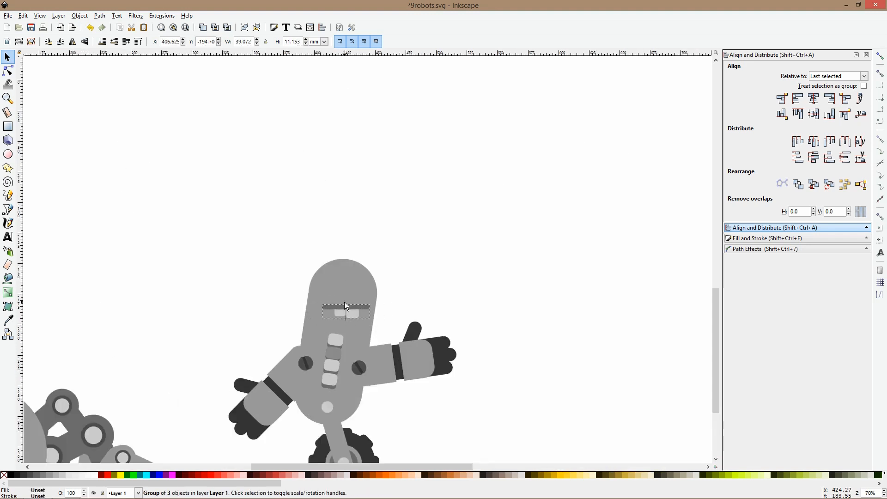
{"action": "left_click", "coordinate": [352, 308]}
{"action": "left_click_drag", "start_coordinate": [369, 303], "coordinate": [359, 313]}
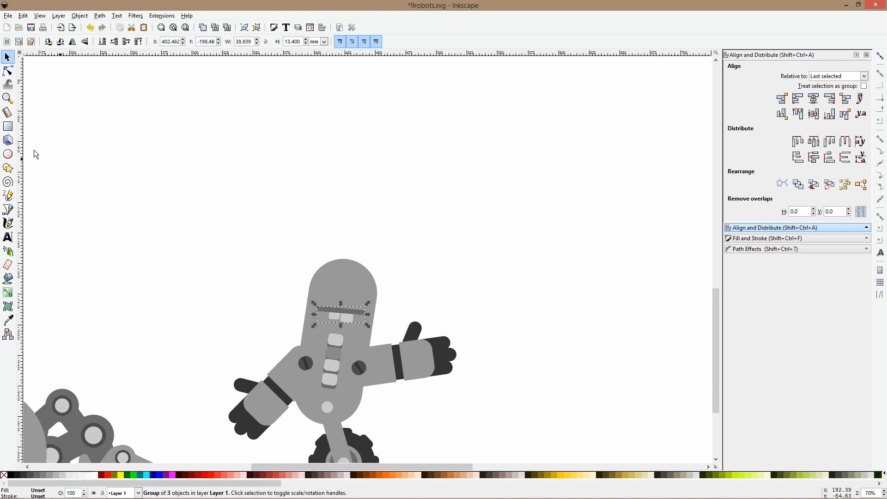
Draw a circular left eye about 15 mm across above the mouth and color it #6b6b6b sampled from the spider's leg
{"action": "left_click", "coordinate": [8, 154]}
{"action": "key", "text": "ctrl"}
{"action": "left_click_drag", "start_coordinate": [315, 284], "coordinate": [335, 295]}
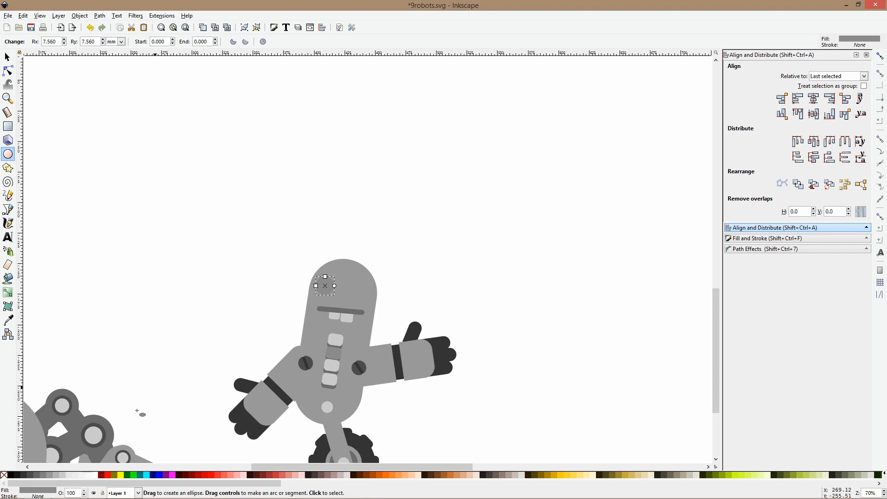
{"action": "left_click", "coordinate": [8, 320]}
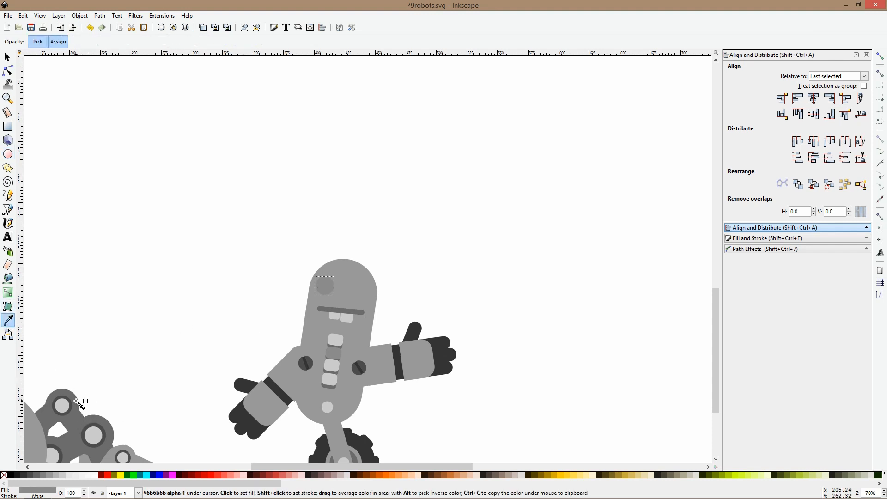
{"action": "left_click", "coordinate": [78, 403]}
Shrink the eye to about 12.9 mm across and place a duplicate beside it as the right eye
{"action": "key", "text": "s"}
{"action": "left_click_drag", "start_coordinate": [325, 274], "coordinate": [363, 284]}
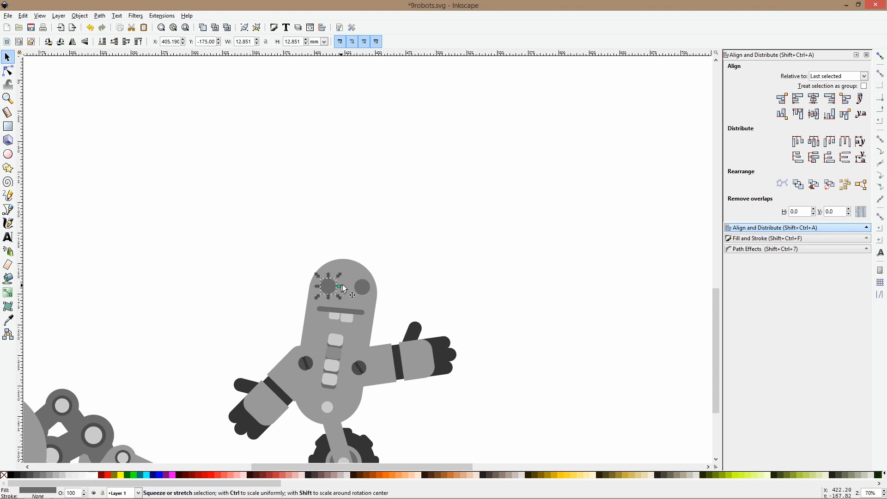
{"action": "left_click", "coordinate": [365, 296]}
{"action": "left_click_drag", "start_coordinate": [365, 295], "coordinate": [362, 294]}
{"action": "left_click", "coordinate": [401, 253]}
Enlarge the whole wheeled robot to about 245 × 258 mm, reposition it beside the spider and group its parts
{"action": "scroll", "coordinate": [406, 255], "scroll_direction": "down", "scroll_amount": 5}
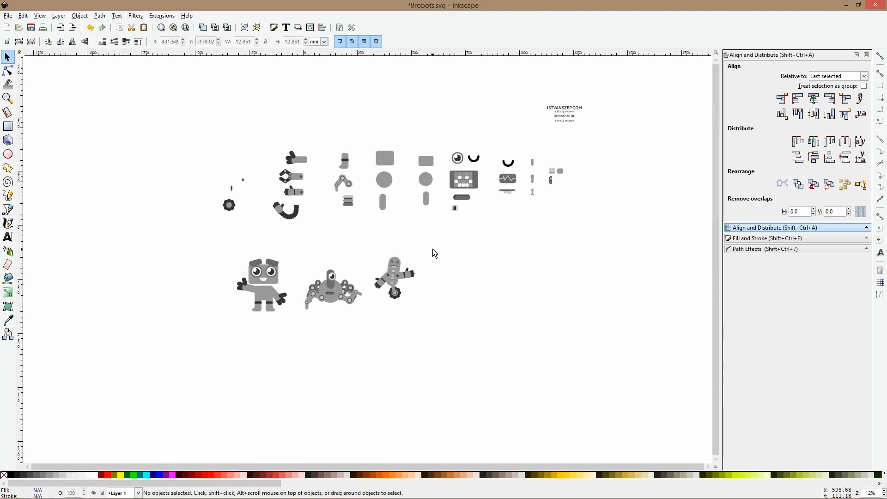
{"action": "scroll", "coordinate": [417, 256], "scroll_direction": "up", "scroll_amount": 4}
{"action": "scroll", "coordinate": [417, 256], "scroll_direction": "down", "scroll_amount": 2}
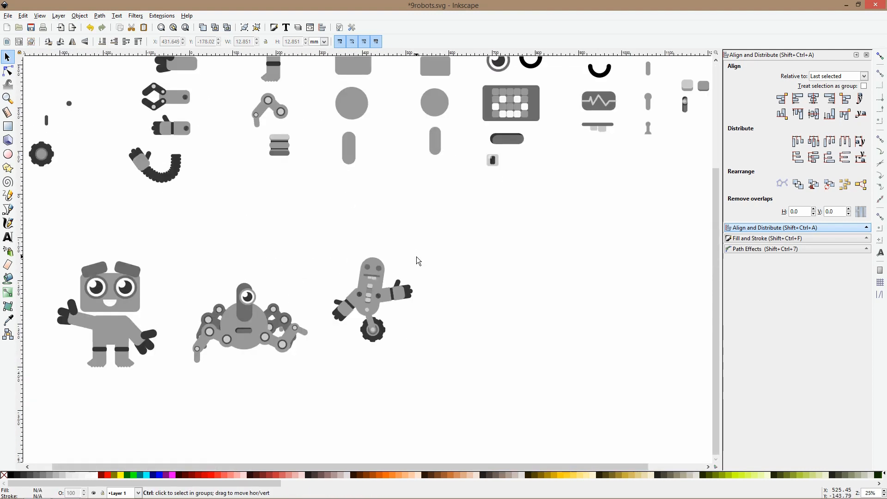
{"action": "left_click_drag", "start_coordinate": [444, 229], "coordinate": [309, 423]}
{"action": "left_click_drag", "start_coordinate": [372, 253], "coordinate": [372, 225]}
{"action": "left_click_drag", "start_coordinate": [376, 239], "coordinate": [379, 251]}
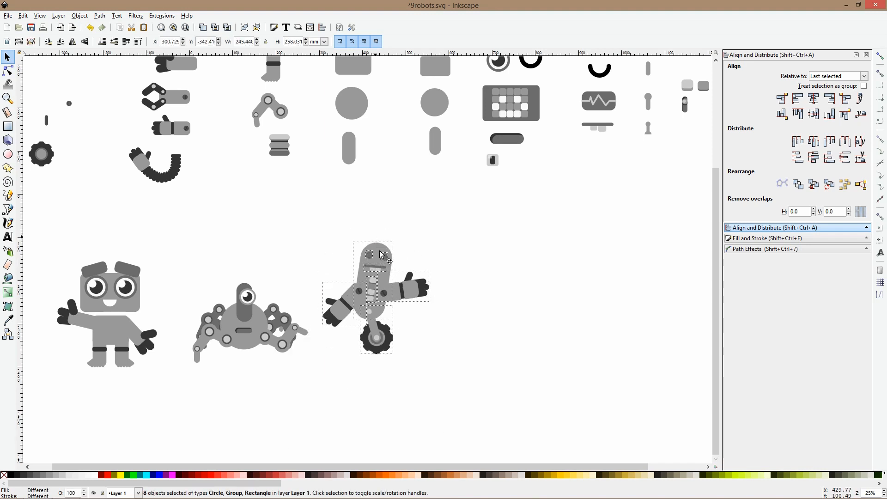
{"action": "key", "text": "ctrl+g"}
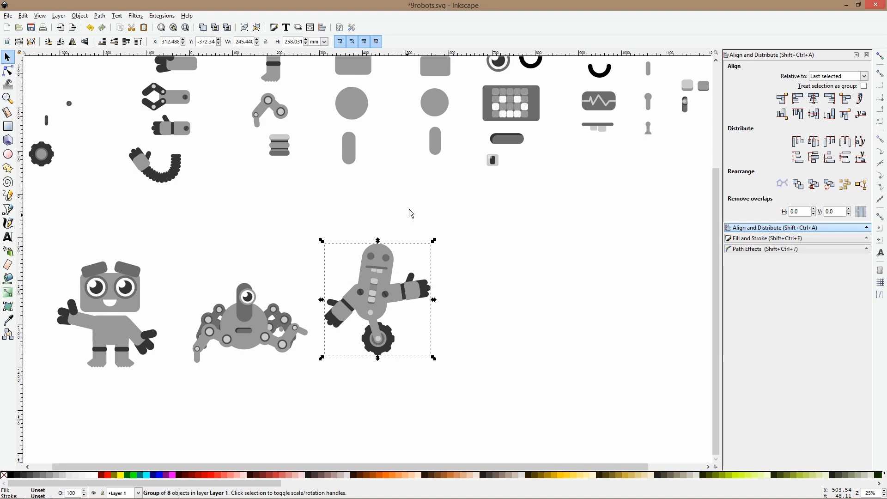
{"action": "left_click", "coordinate": [412, 212]}
Place an enlarged copy of the large library rectangle right of the wheeled robot as a body, with a smaller copy on top as head
{"action": "scroll", "coordinate": [411, 213], "scroll_direction": "down", "scroll_amount": 2}
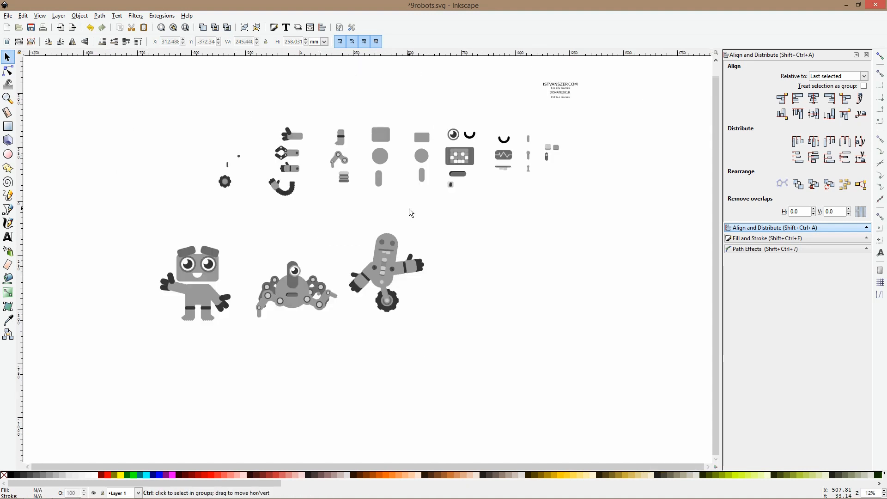
{"action": "left_click", "coordinate": [375, 130]}
{"action": "key", "text": "ctrl+d"}
{"action": "left_click_drag", "start_coordinate": [378, 131], "coordinate": [450, 254]}
{"action": "scroll", "coordinate": [451, 254], "scroll_direction": "up", "scroll_amount": 2}
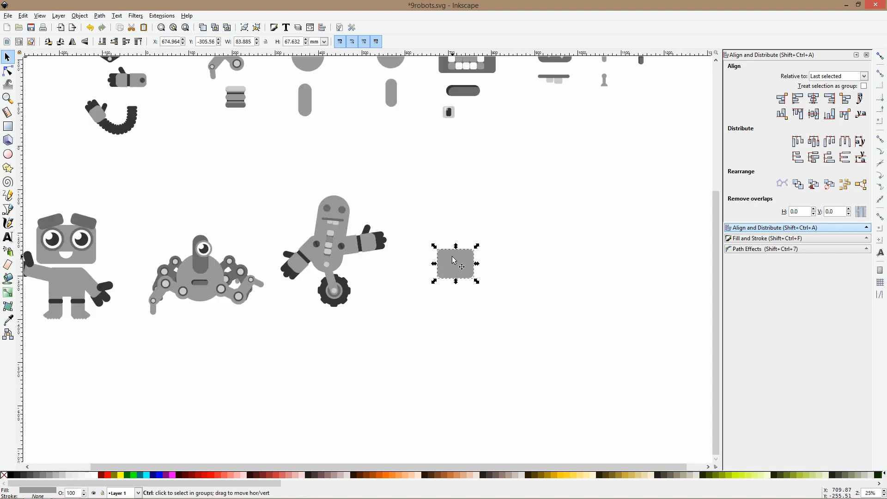
{"action": "scroll", "coordinate": [428, 225], "scroll_direction": "down", "scroll_amount": 1}
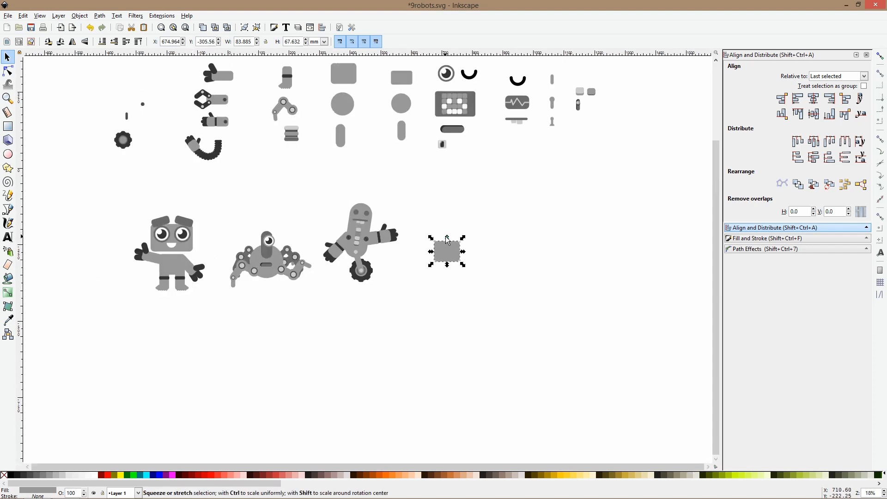
{"action": "mouse_move", "coordinate": [446, 237]}
{"action": "left_mouse_down"}
{"action": "mouse_move", "coordinate": [447, 221]}
{"action": "mouse_move", "coordinate": [453, 246]}
{"action": "left_mouse_up"}
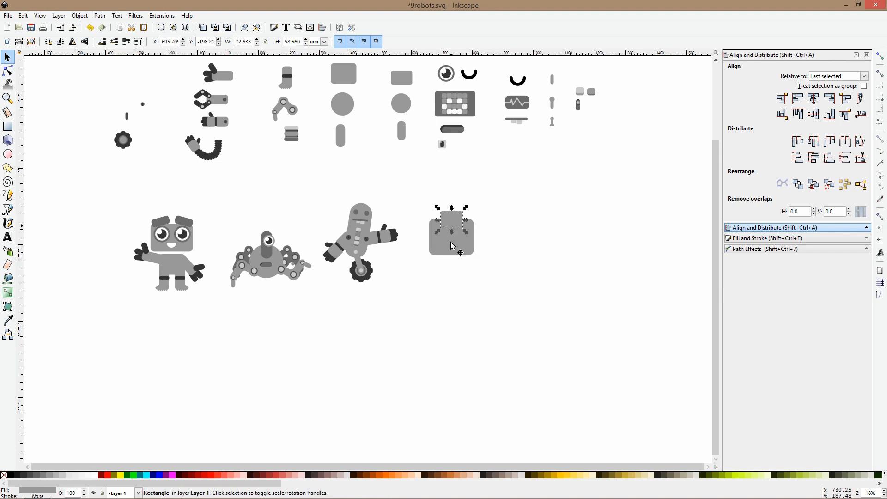
Place two copies of the stacked library foot under the lower corners of the new robot's body
{"action": "left_click", "coordinate": [296, 137]}
{"action": "left_click_drag", "start_coordinate": [296, 137], "coordinate": [479, 258]}
{"action": "key", "text": "ctrl+d"}
{"action": "left_click", "coordinate": [485, 237]}
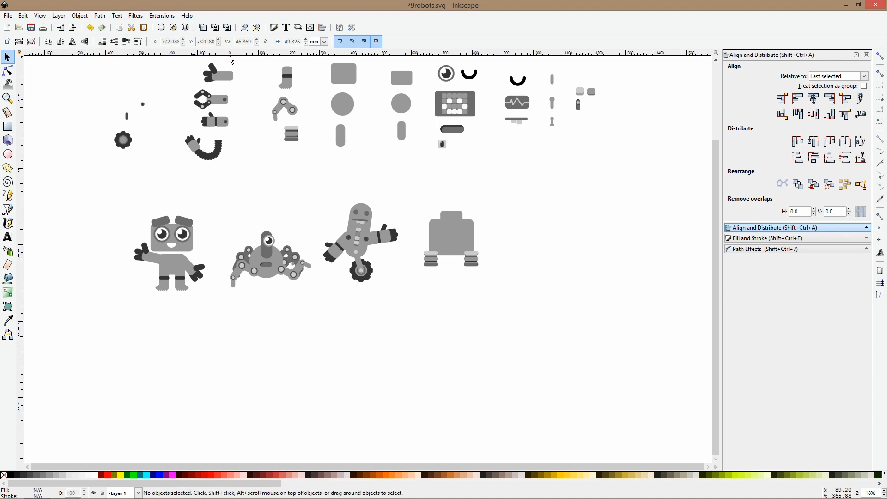
Place a copy of the library claw arm at the new robot's left shoulder and rotate it to slope downward
{"action": "left_click", "coordinate": [218, 154]}
{"action": "left_click", "coordinate": [226, 72]}
{"action": "left_click", "coordinate": [229, 99]}
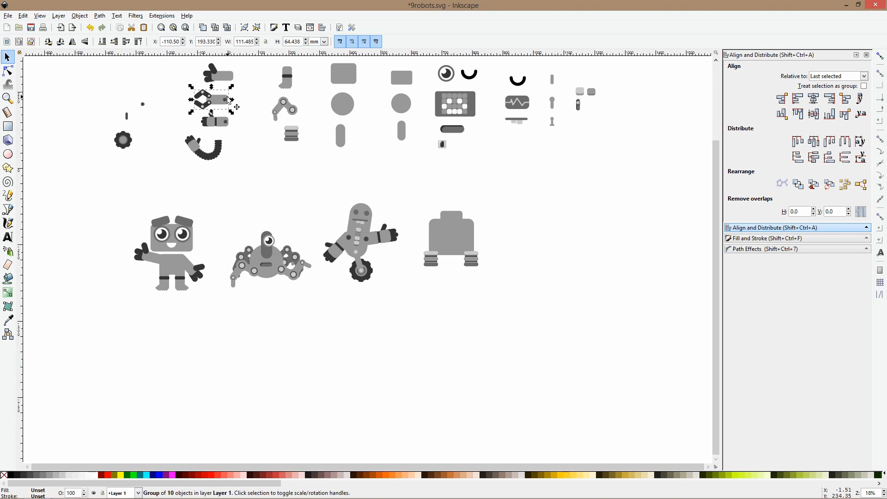
{"action": "left_click_drag", "start_coordinate": [228, 97], "coordinate": [435, 232]}
{"action": "scroll", "coordinate": [418, 221], "scroll_direction": "up", "scroll_amount": 2}
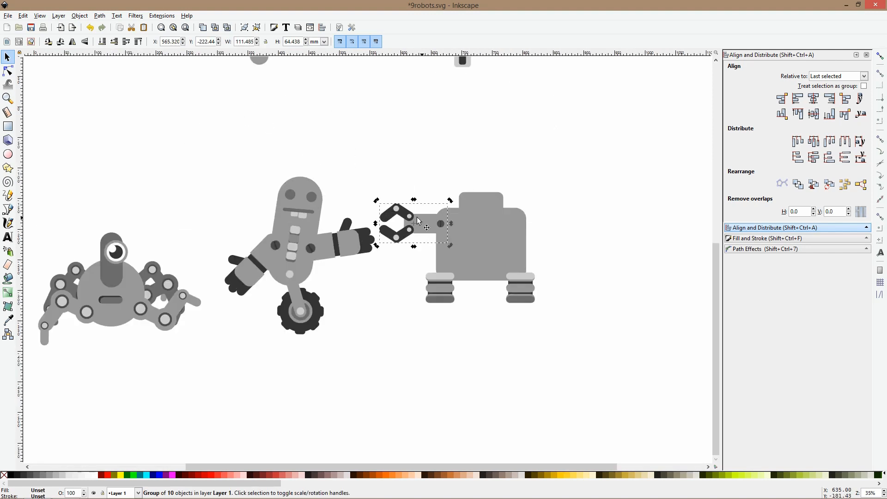
{"action": "left_click_drag", "start_coordinate": [377, 201], "coordinate": [376, 260]}
Add a horizontally mirrored copy of the claw arm at the new robot's right shoulder
{"action": "left_click_drag", "start_coordinate": [422, 242], "coordinate": [548, 241]}
{"action": "key", "text": "ctrl+d"}
{"action": "key", "text": "h"}
{"action": "left_click", "coordinate": [547, 197]}
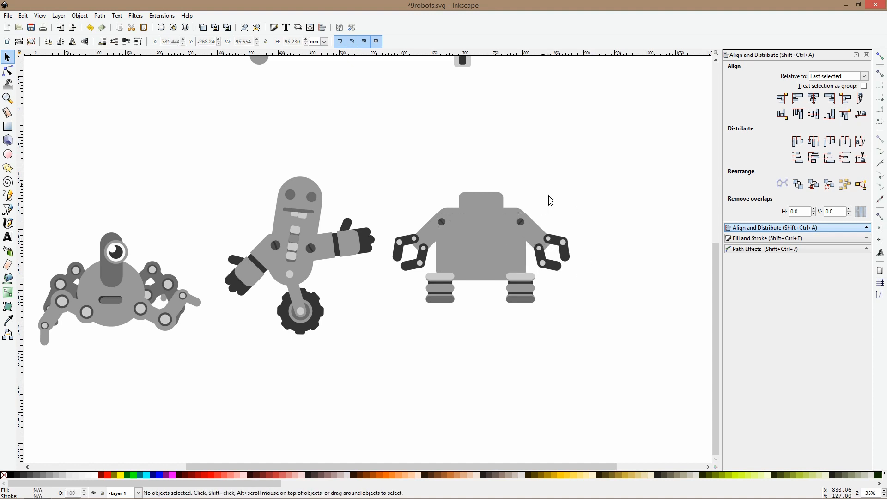
Place two copies of the one-eyed robot's eye side by side on the boxy robot's head
{"action": "double_click", "coordinate": [117, 261]}
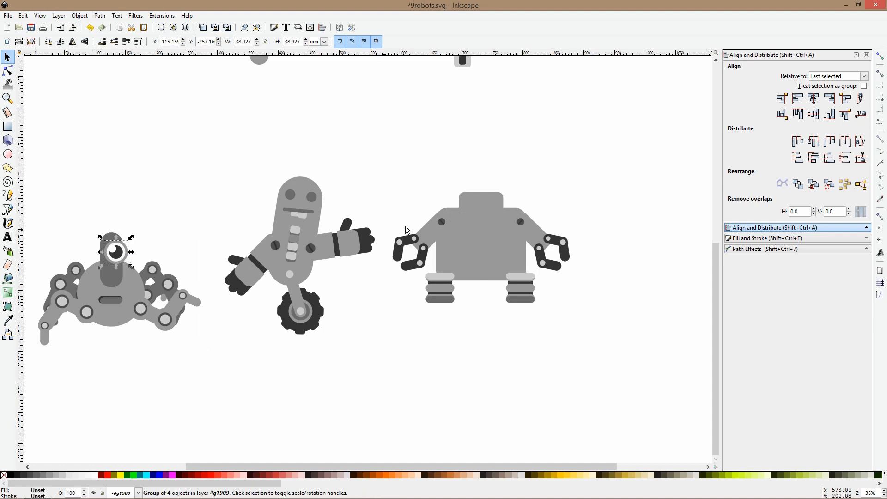
{"action": "key", "text": "ctrl+c"}
{"action": "key", "text": "ctrl+v"}
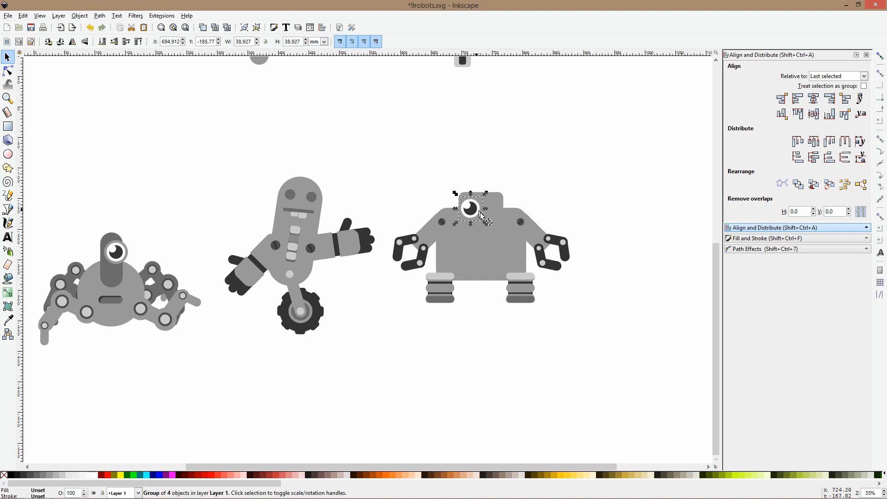
{"action": "left_click_drag", "start_coordinate": [474, 214], "coordinate": [503, 213]}
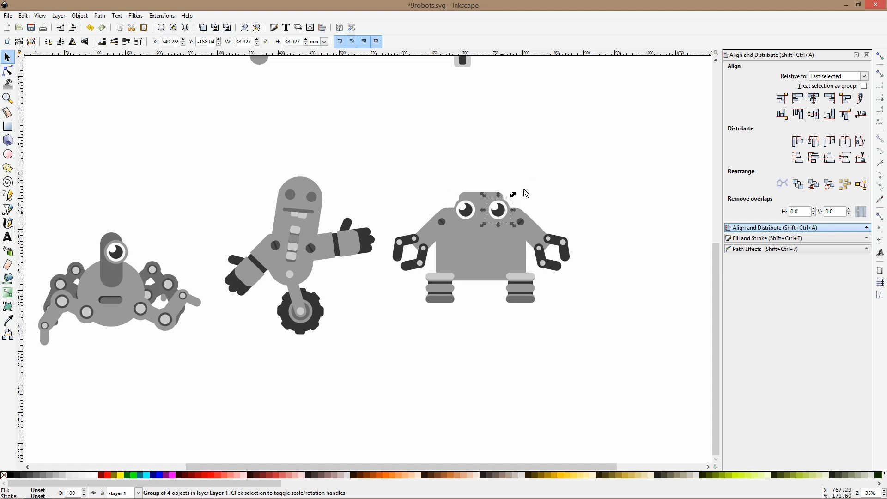
Stretch the boxy robot's head rectangle down over its body and recolour it a slightly lighter gray sampled from the foot
{"action": "left_click", "coordinate": [481, 225], "text": "ctrl"}
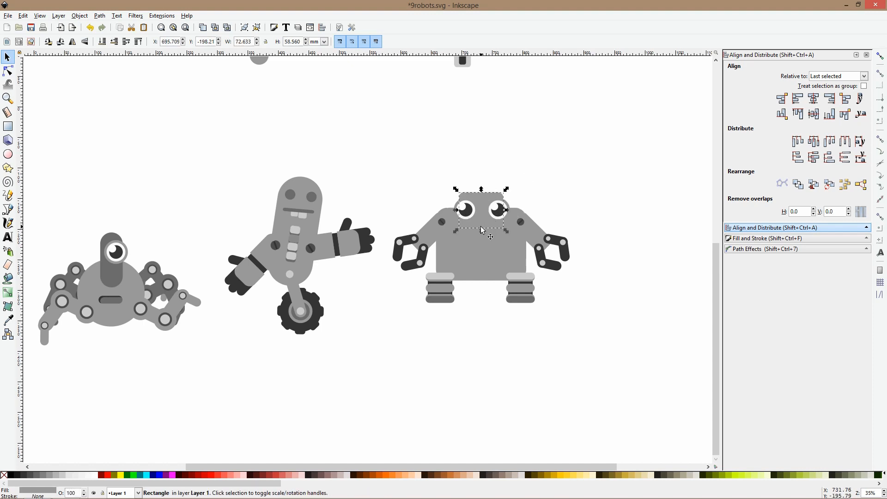
{"action": "left_click_drag", "start_coordinate": [481, 230], "coordinate": [481, 267]}
{"action": "left_click", "coordinate": [8, 320]}
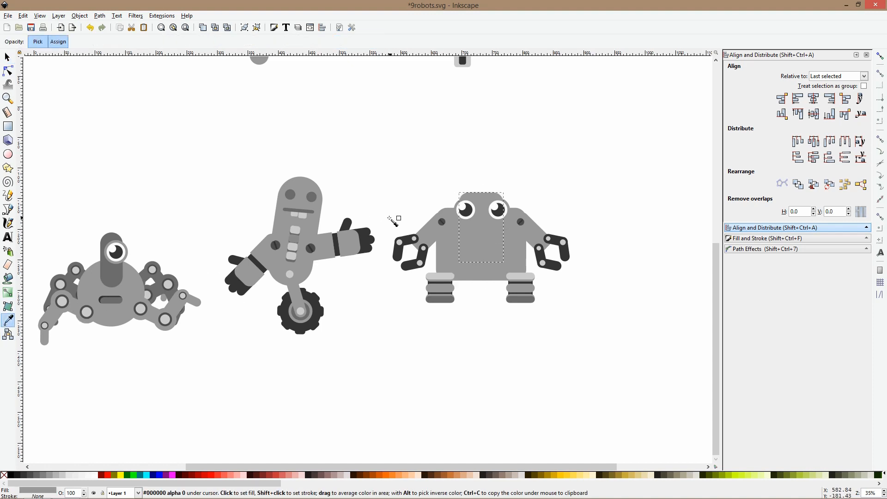
{"action": "left_click", "coordinate": [311, 219]}
{"action": "key", "text": "s"}
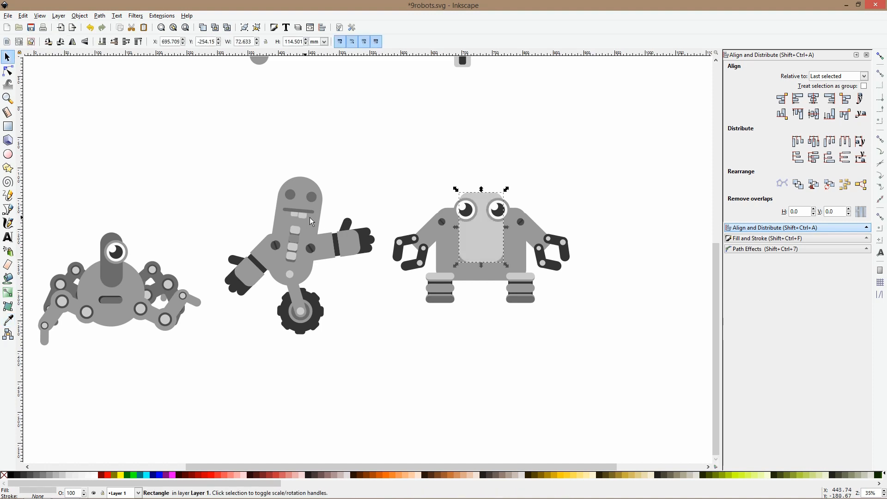
{"action": "key", "text": "d"}
{"action": "left_click", "coordinate": [435, 290]}
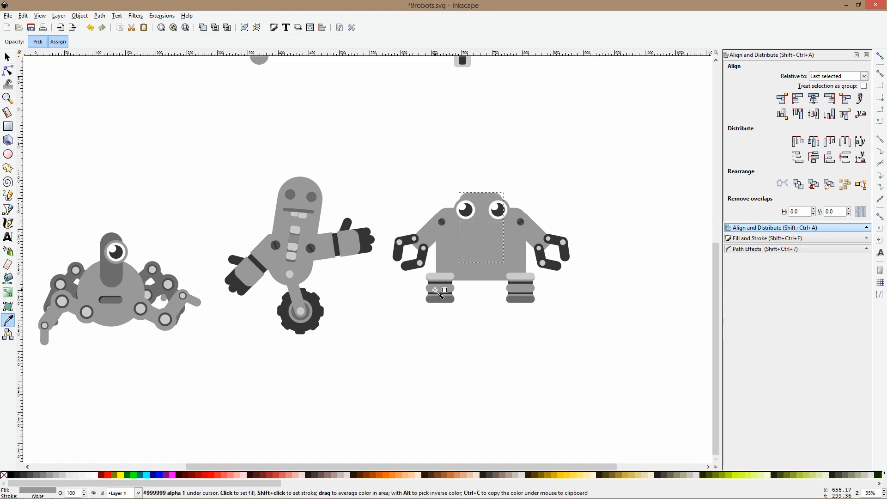
{"action": "left_click_drag", "start_coordinate": [452, 277], "coordinate": [451, 274]}
{"action": "key", "text": "s"}
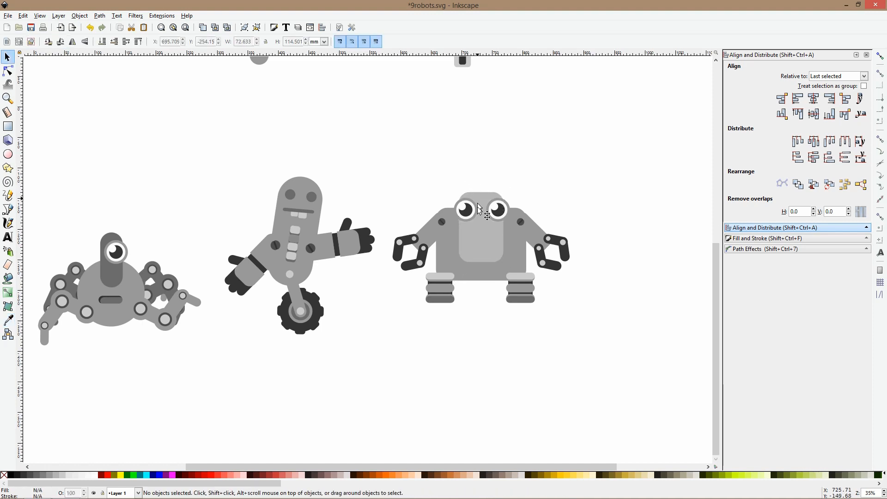
Place a reduced copy of the library heartbeat display on the boxy robot's light face panel as its mouth
{"action": "scroll", "coordinate": [496, 212], "scroll_direction": "down", "scroll_amount": 1, "text": "ctrl"}
{"action": "scroll", "coordinate": [497, 213], "scroll_direction": "down", "scroll_amount": 1, "text": "ctrl"}
{"action": "left_click", "coordinate": [561, 95]}
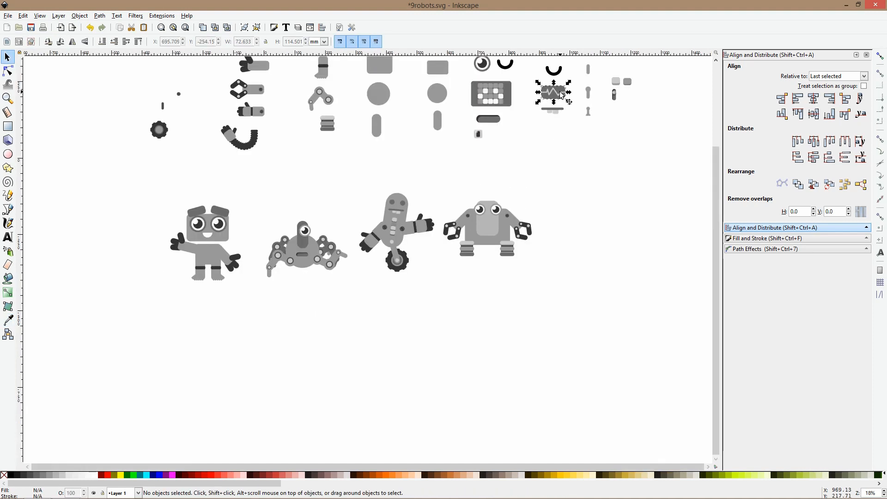
{"action": "scroll", "coordinate": [517, 223], "scroll_direction": "up", "scroll_amount": 3, "text": "ctrl"}
{"action": "left_click", "coordinate": [429, 236]}
{"action": "key", "text": "ctrl+v"}
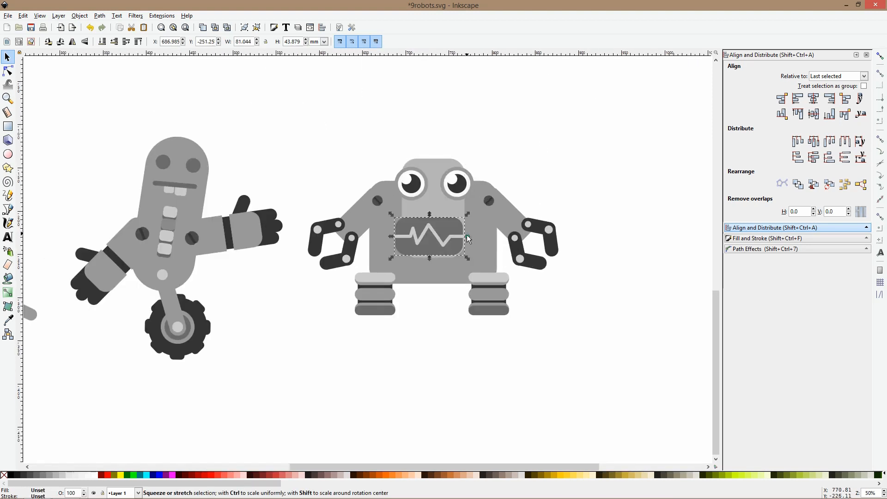
{"action": "mouse_move", "coordinate": [459, 237]}
{"action": "left_mouse_down", "text": "ctrl+shift"}
{"action": "mouse_move", "coordinate": [447, 213]}
{"action": "mouse_move", "coordinate": [449, 239]}
{"action": "left_mouse_up", "text": "ctrl+shift"}
Align the boxy robot's two eyes at the same height
{"action": "left_click_drag", "start_coordinate": [377, 155], "coordinate": [461, 193]}
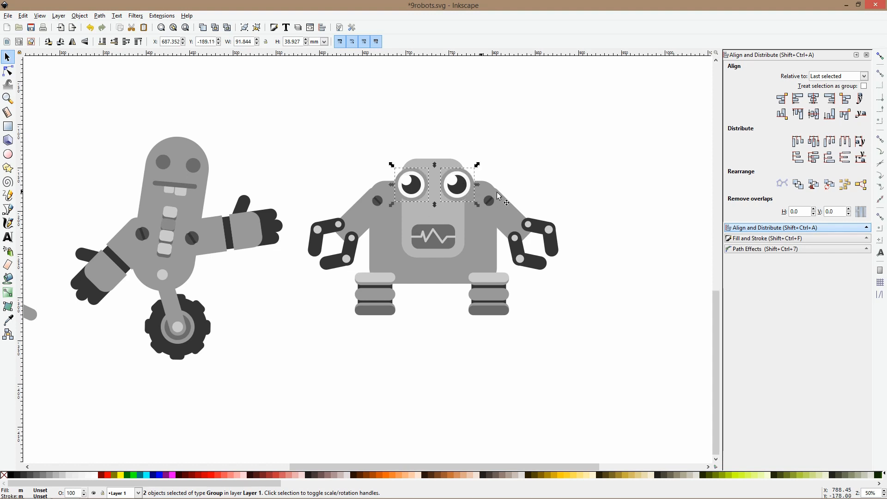
{"action": "scroll", "coordinate": [509, 191], "scroll_direction": "down", "scroll_amount": 2}
{"action": "left_click", "coordinate": [533, 161]}
Move the boxy robot's left foot up and inward, then align the right foot level with it
{"action": "scroll", "coordinate": [459, 241], "scroll_direction": "up", "scroll_amount": 3}
{"action": "left_click", "coordinate": [415, 244]}
{"action": "left_click_drag", "start_coordinate": [431, 248], "coordinate": [420, 240]}
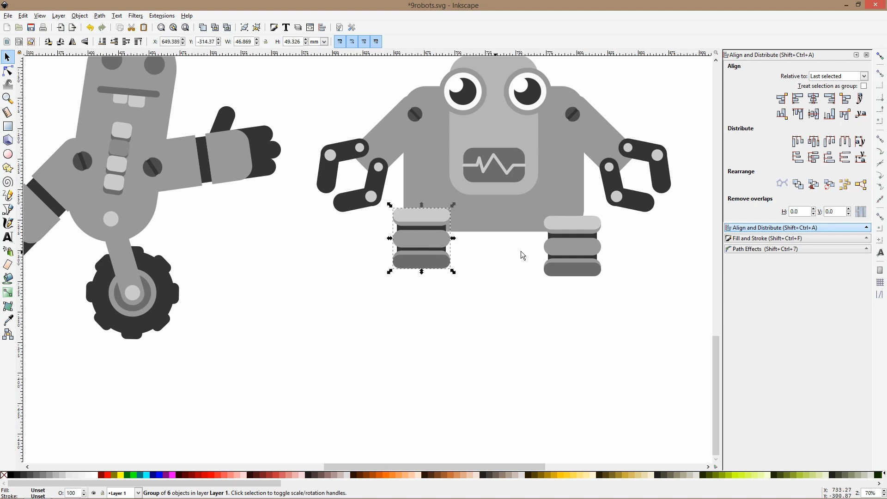
{"action": "left_click", "coordinate": [559, 245], "text": "shift"}
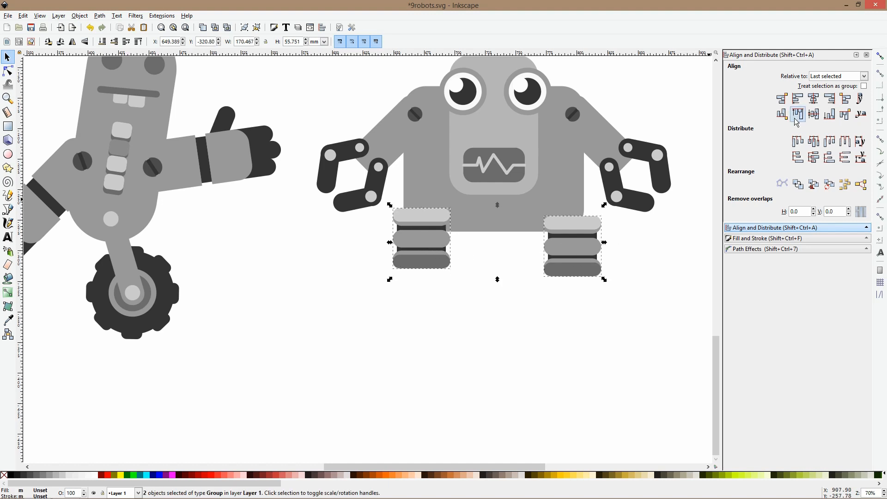
{"action": "left_click", "coordinate": [814, 114]}
{"action": "left_click_drag", "start_coordinate": [584, 227], "coordinate": [584, 218]}
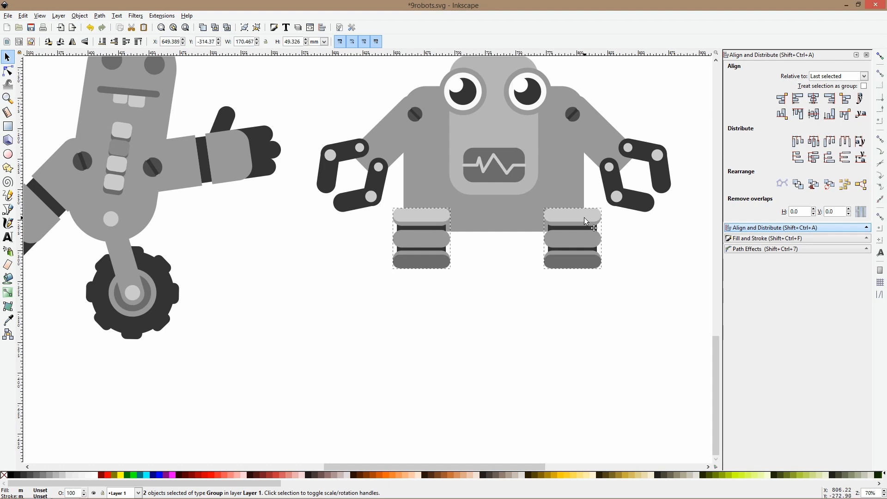
{"action": "left_click", "coordinate": [661, 113]}
Group all parts of the boxy robot and reposition the group beside the wheeled robot
{"action": "scroll", "coordinate": [636, 121], "scroll_direction": "down", "scroll_amount": 3}
{"action": "left_click_drag", "start_coordinate": [584, 117], "coordinate": [414, 275]}
{"action": "left_click_drag", "start_coordinate": [505, 182], "coordinate": [510, 221]}
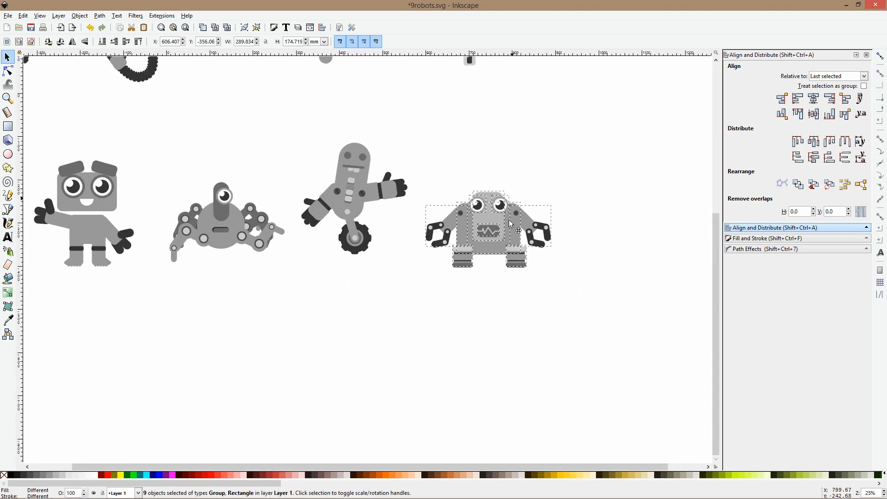
{"action": "key", "text": "ctrl+g"}
{"action": "scroll", "coordinate": [514, 176], "scroll_direction": "down", "scroll_amount": 3}
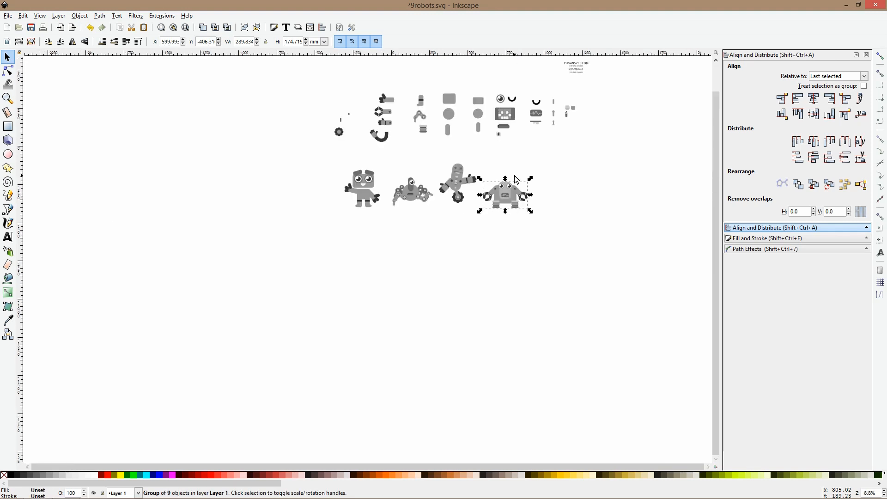
{"action": "left_click", "coordinate": [536, 158]}
{"action": "left_click", "coordinate": [517, 186]}
{"action": "left_click", "coordinate": [544, 159]}
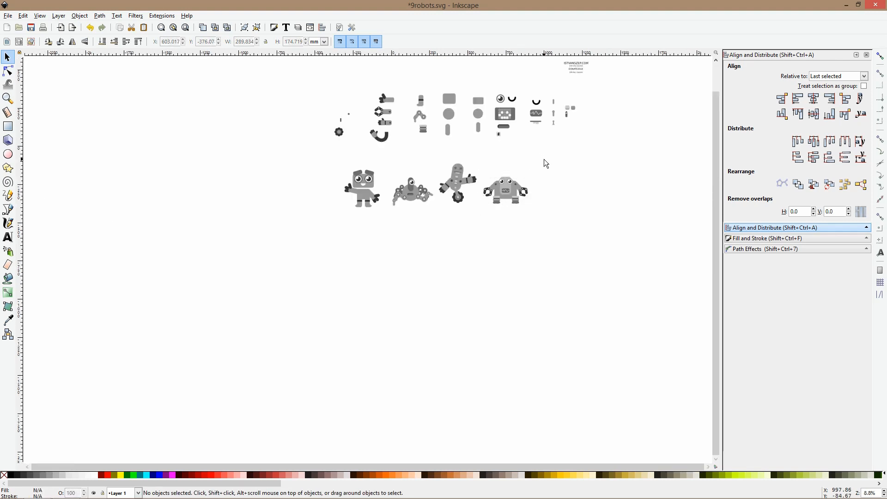
Place an enlarged copy of the large library circle right of the boxy robot as a new robot's body
{"action": "scroll", "coordinate": [547, 130], "scroll_direction": "up", "scroll_amount": 2}
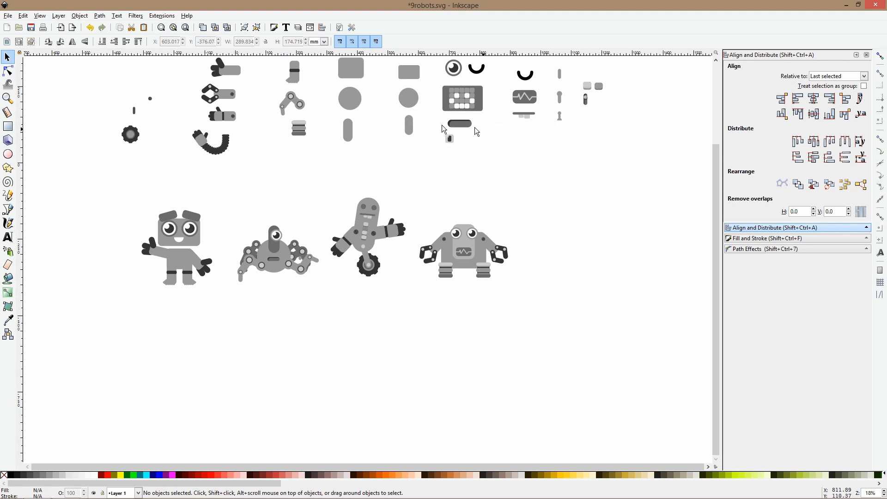
{"action": "left_click", "coordinate": [419, 108]}
{"action": "left_click_drag", "start_coordinate": [419, 108], "coordinate": [575, 217]}
{"action": "key", "text": "Escape"}
{"action": "left_click", "coordinate": [457, 98]}
{"action": "scroll", "coordinate": [511, 194], "scroll_direction": "up", "scroll_amount": 2}
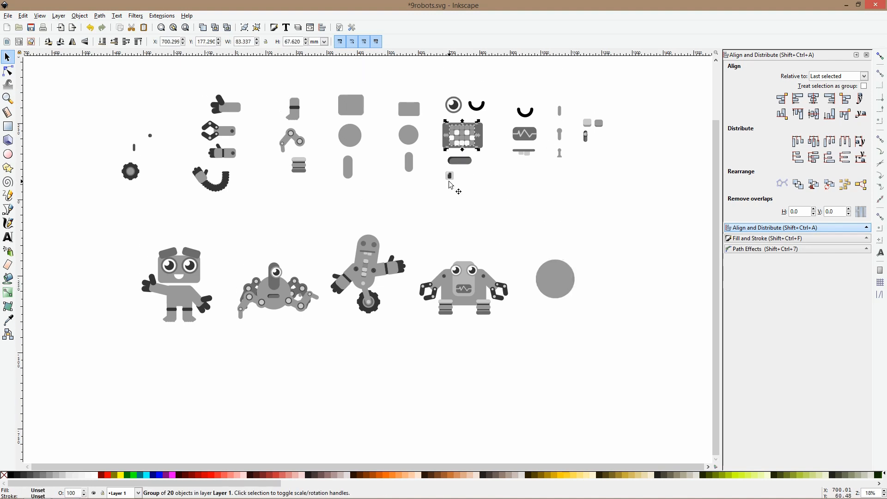
Attach a copy of the curved segmented library arm to each side of the circle, with the right one turned to hang downward
{"action": "left_click", "coordinate": [228, 178]}
{"action": "left_click_drag", "start_coordinate": [228, 179], "coordinate": [545, 301]}
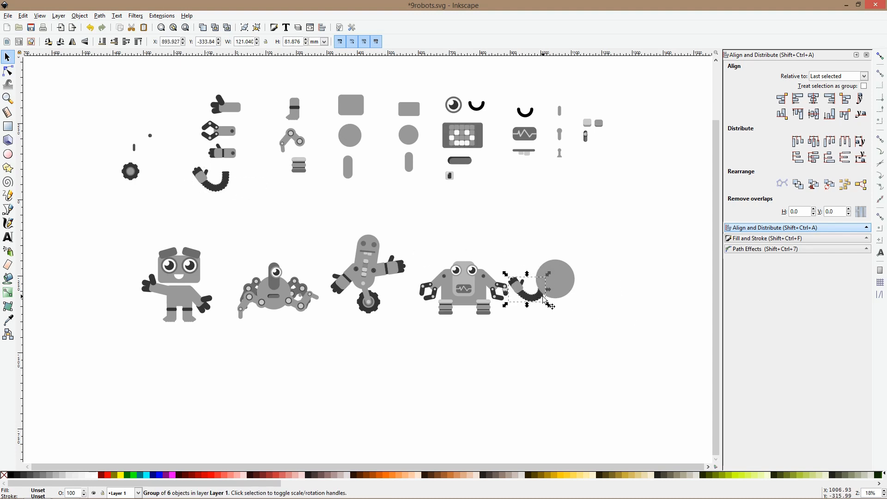
{"action": "scroll", "coordinate": [542, 296], "scroll_direction": "up", "scroll_amount": 1}
{"action": "left_click", "coordinate": [542, 301]}
{"action": "left_click_drag", "start_coordinate": [493, 309], "coordinate": [608, 282]}
{"action": "left_click", "coordinate": [586, 244]}
{"action": "scroll", "coordinate": [586, 243], "scroll_direction": "up", "scroll_amount": 2}
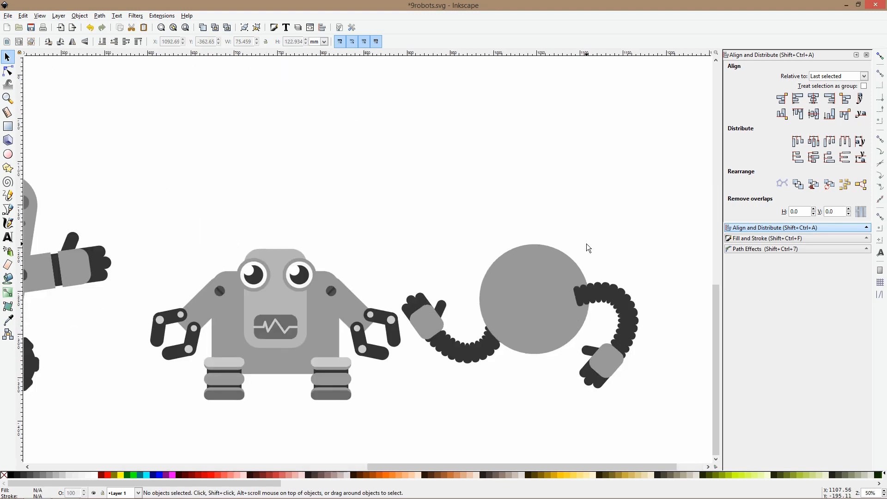
Shift the circle and its two arms slightly farther away from the boxy robot
{"action": "scroll", "coordinate": [525, 290], "scroll_direction": "down", "scroll_amount": 3}
{"action": "left_click_drag", "start_coordinate": [470, 244], "coordinate": [627, 361]}
{"action": "left_click_drag", "start_coordinate": [536, 281], "coordinate": [546, 281]}
{"action": "left_click", "coordinate": [537, 250]}
Place reduced copies of the library eye and the neighbouring black arc on the circle as an open and a closed eye
{"action": "left_click_drag", "start_coordinate": [411, 85], "coordinate": [518, 295]}
{"action": "scroll", "coordinate": [550, 295], "scroll_direction": "up", "scroll_amount": 3}
{"action": "left_click", "coordinate": [519, 297]}
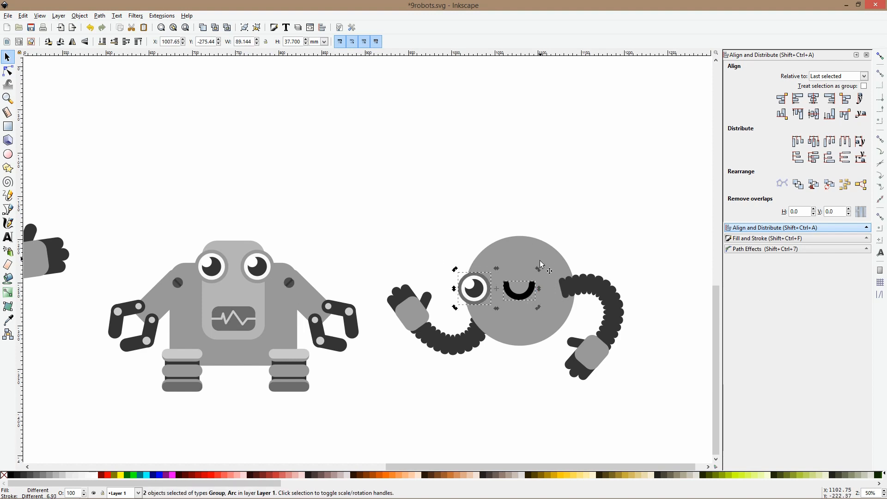
{"action": "mouse_move", "coordinate": [539, 268]}
{"action": "left_mouse_down"}
{"action": "mouse_move", "coordinate": [539, 259]}
{"action": "mouse_move", "coordinate": [531, 283]}
{"action": "left_mouse_up"}
{"action": "left_click", "coordinate": [556, 166]}
Place a slightly tilted copy of the ball-tipped library rod on top of the round robot as an antenna
{"action": "scroll", "coordinate": [556, 171], "scroll_direction": "down", "scroll_amount": 2}
{"action": "scroll", "coordinate": [527, 192], "scroll_direction": "up", "scroll_amount": 8}
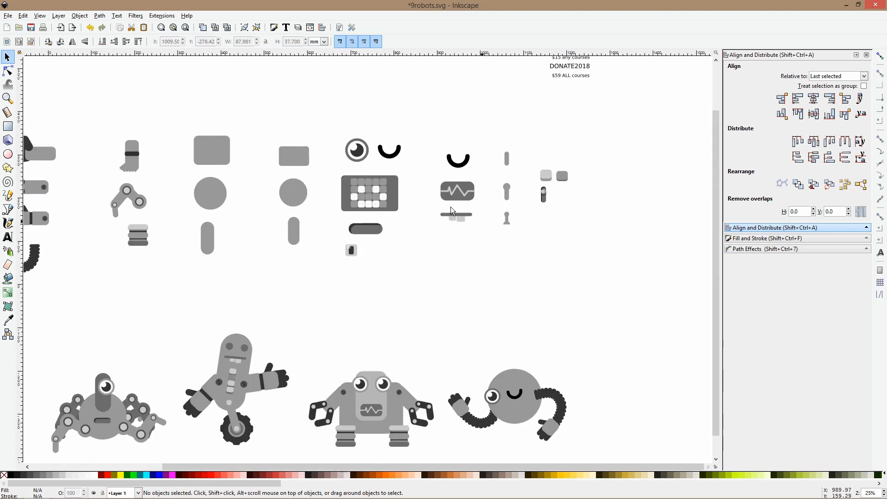
{"action": "scroll", "coordinate": [561, 201], "scroll_direction": "down", "scroll_amount": 1}
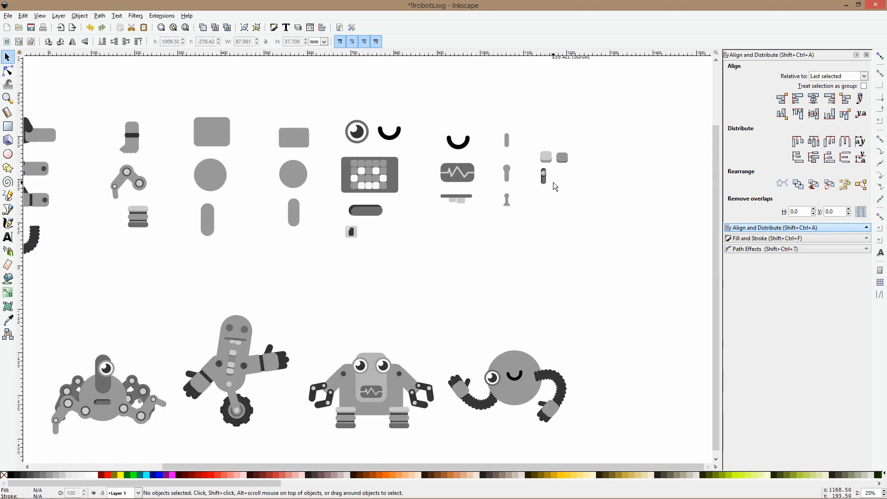
{"action": "left_click", "coordinate": [460, 143]}
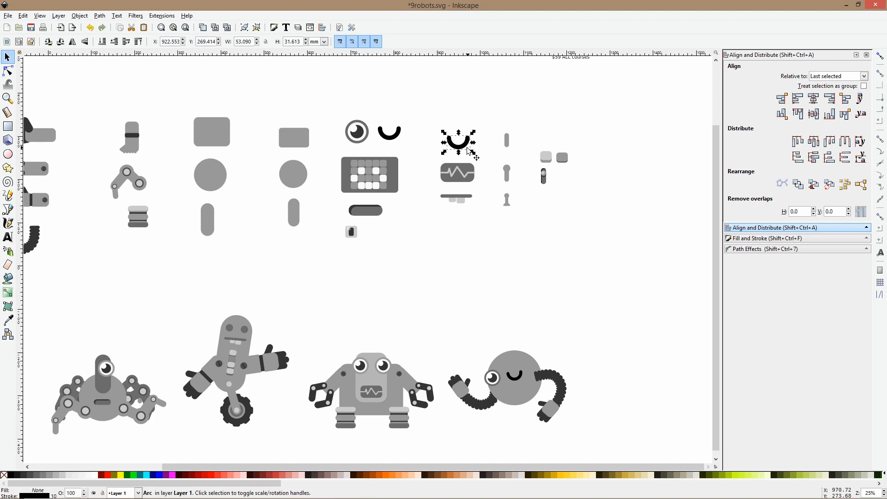
{"action": "left_click", "coordinate": [380, 210]}
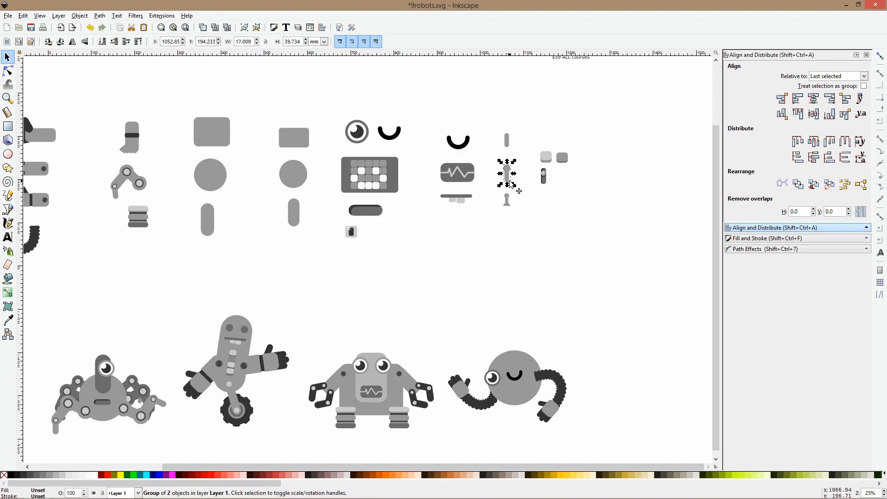
{"action": "left_click_drag", "start_coordinate": [508, 182], "coordinate": [520, 336]}
{"action": "left_click", "coordinate": [510, 345]}
{"action": "left_click", "coordinate": [556, 342]}
Copy the square-headed robot's white half-circle mouth onto the round robot below its eyes, scaled to about 23 mm wide
{"action": "scroll", "coordinate": [560, 347], "scroll_direction": "down", "scroll_amount": 2}
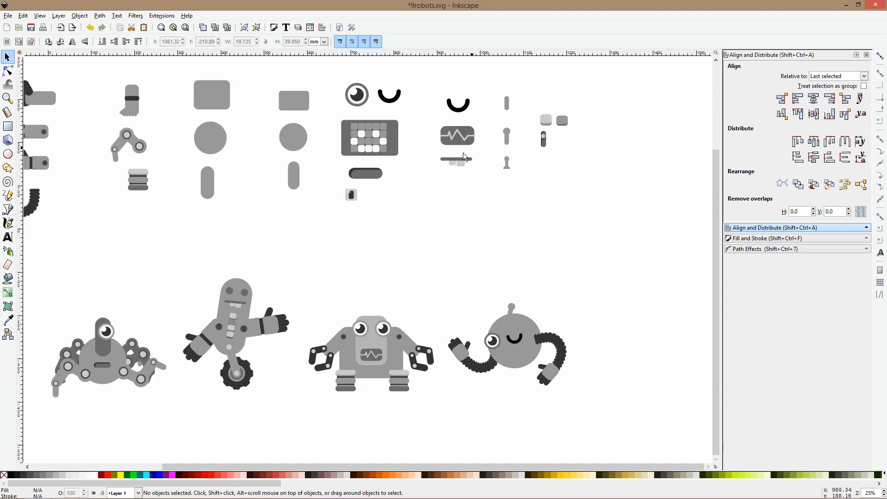
{"action": "left_click", "coordinate": [378, 180]}
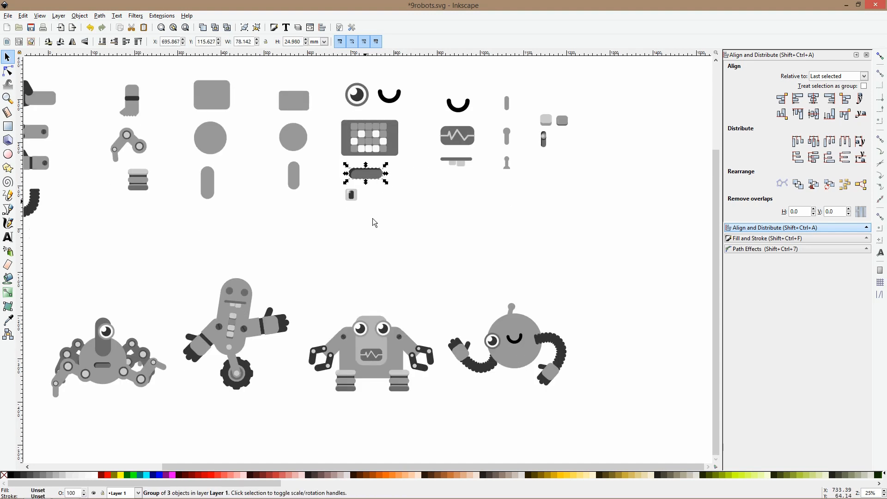
{"action": "scroll", "coordinate": [260, 291], "scroll_direction": "left", "scroll_amount": 4}
{"action": "left_click", "coordinate": [141, 319], "text": "ctrl"}
{"action": "scroll", "coordinate": [689, 374], "scroll_direction": "down", "scroll_amount": 1}
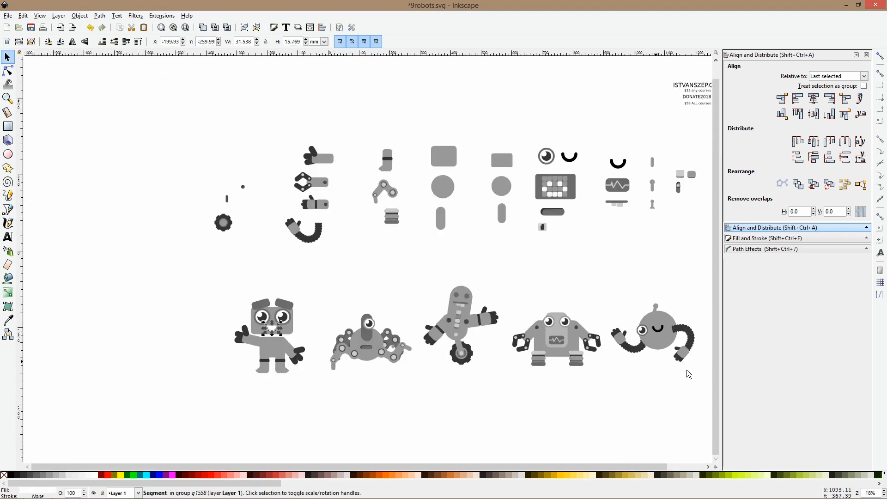
{"action": "scroll", "coordinate": [516, 290], "scroll_direction": "up", "scroll_amount": 3}
{"action": "key", "text": "ctrl+v"}
{"action": "left_click_drag", "start_coordinate": [506, 278], "coordinate": [522, 244]}
{"action": "left_click", "coordinate": [500, 267]}
{"action": "left_click_drag", "start_coordinate": [495, 272], "coordinate": [501, 255]}
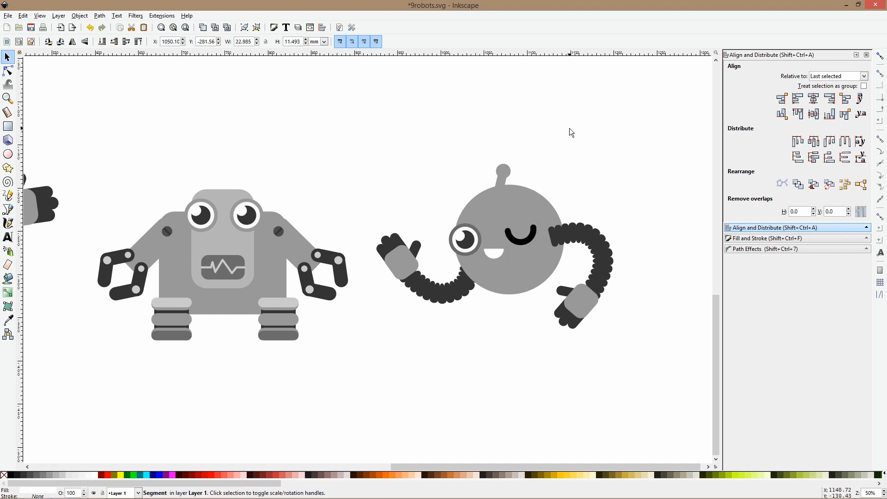
Group all parts of the round robot
{"action": "scroll", "coordinate": [588, 164], "scroll_direction": "down", "scroll_amount": 3, "text": "ctrl"}
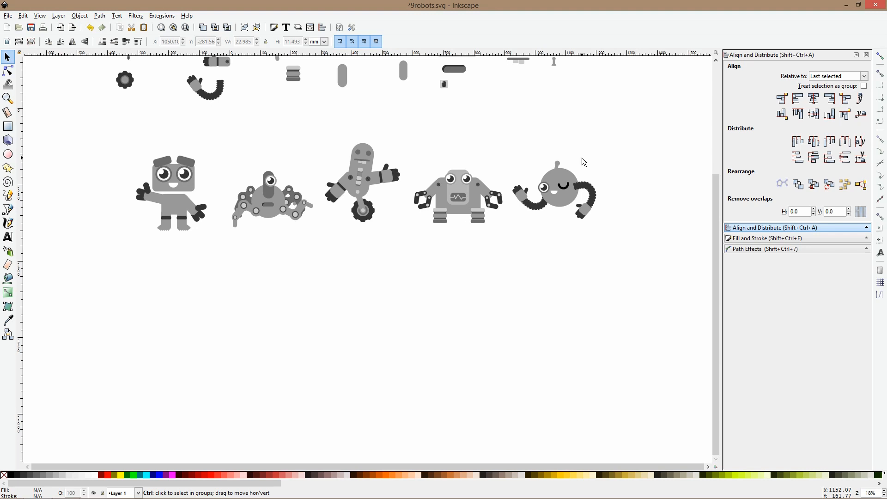
{"action": "scroll", "coordinate": [581, 158], "scroll_direction": "down", "scroll_amount": 2, "text": "ctrl"}
{"action": "left_click_drag", "start_coordinate": [598, 109], "coordinate": [438, 277]}
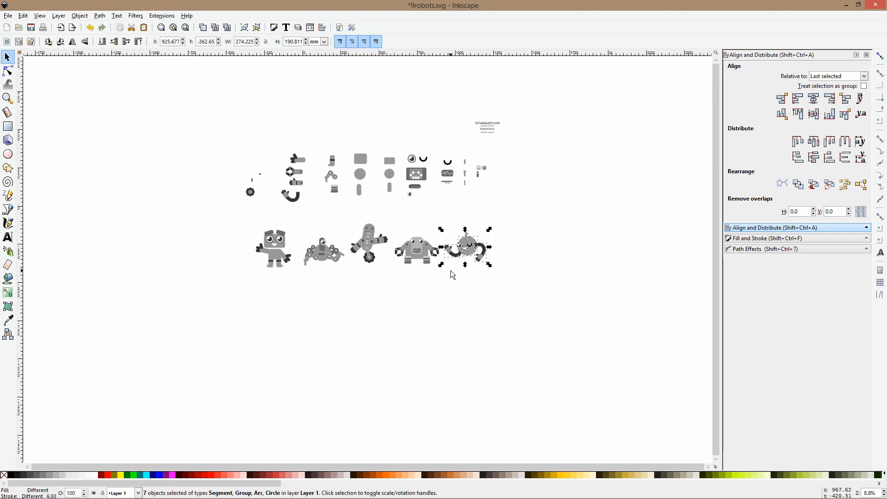
{"action": "key", "text": "ctrl+g"}
Move the round robot below the square-headed robot and the boxy robot below the wheeled robot to form a second row
{"action": "left_click_drag", "start_coordinate": [466, 252], "coordinate": [277, 301]}
{"action": "left_click_drag", "start_coordinate": [416, 254], "coordinate": [360, 289]}
{"action": "key", "text": "Escape"}
{"action": "left_click", "coordinate": [432, 284]}
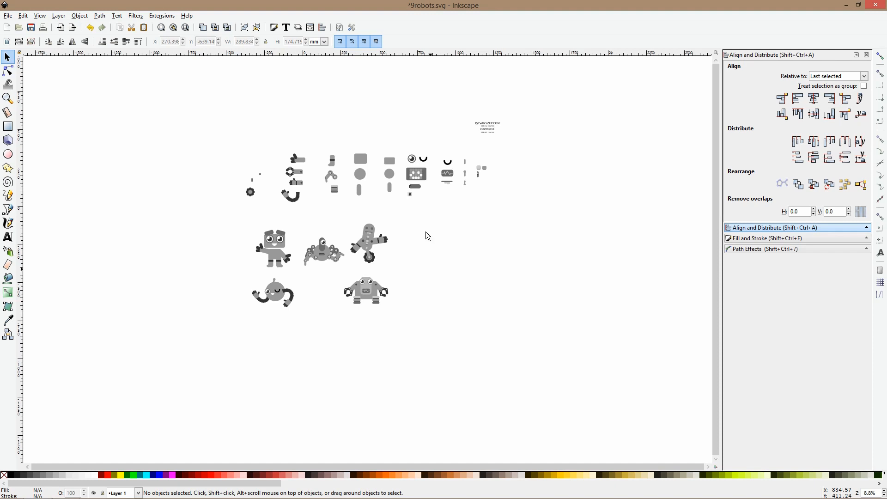
Place a copy of the large rounded library rectangle, rotated upright, beside the wheeled robot as the next robot's body
{"action": "scroll", "coordinate": [386, 174], "scroll_direction": "up", "scroll_amount": 2, "text": "ctrl"}
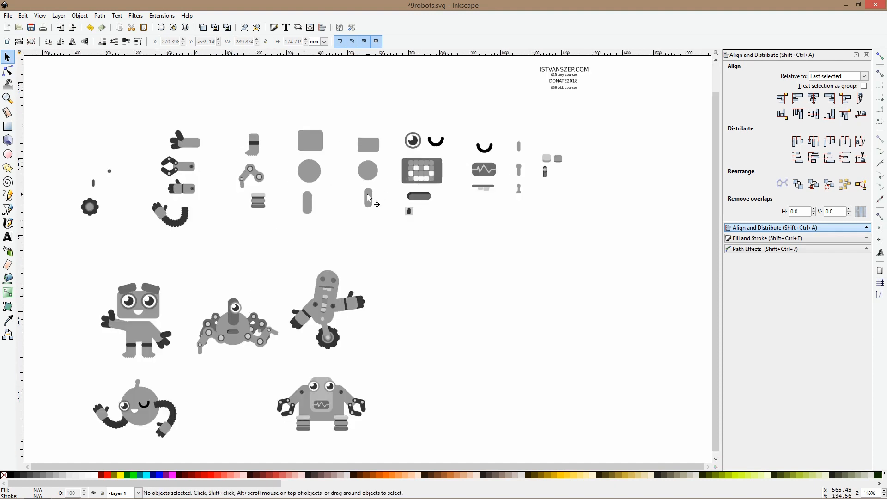
{"action": "left_click", "coordinate": [312, 150], "text": "ctrl"}
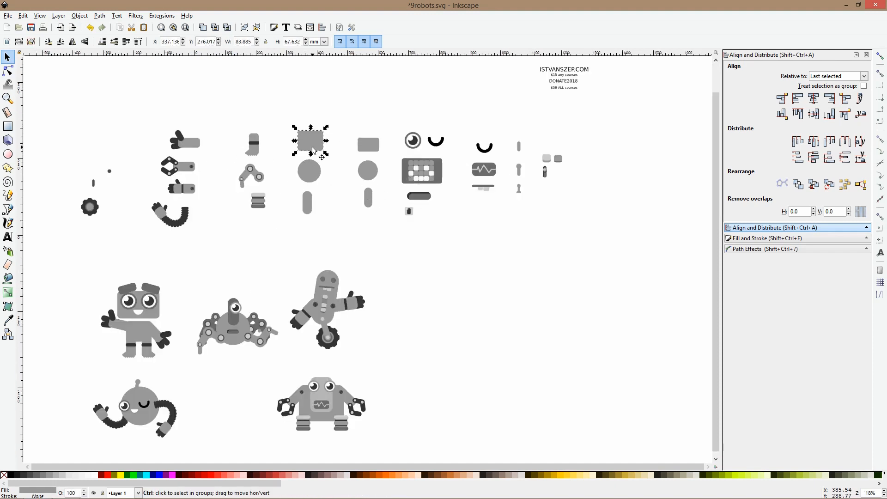
{"action": "left_click_drag", "start_coordinate": [313, 150], "coordinate": [487, 328]}
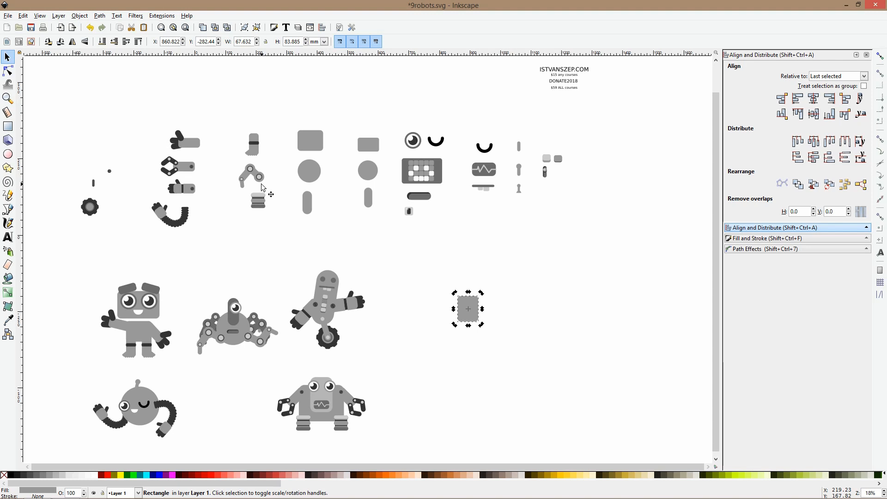
{"action": "left_click", "coordinate": [468, 274]}
{"action": "left_click", "coordinate": [468, 308]}
Place a copy of the pixel-face screen on the new body and enlarge the body to about 120 × 149 mm
{"action": "left_click", "coordinate": [438, 178], "text": "shift"}
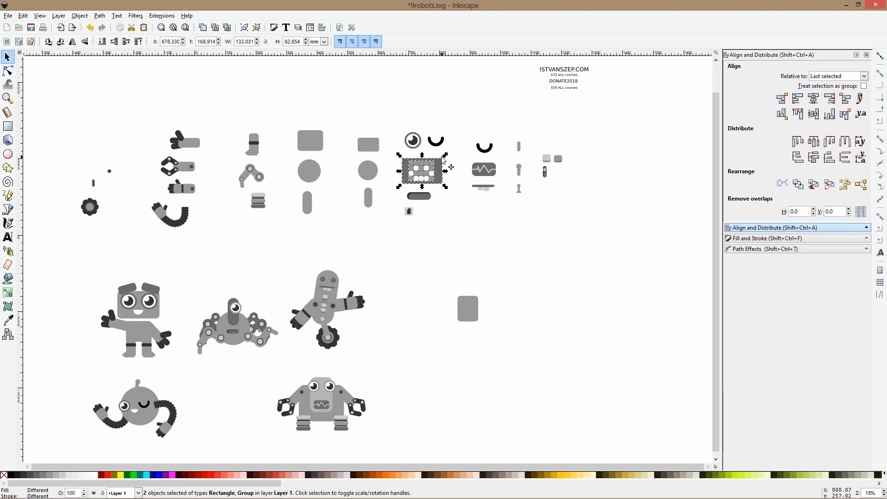
{"action": "key", "text": "ctrl+g"}
{"action": "key", "text": "ctrl+d"}
{"action": "left_click_drag", "start_coordinate": [444, 167], "coordinate": [443, 193]}
{"action": "scroll", "coordinate": [474, 303], "scroll_direction": "up", "scroll_amount": 4}
{"action": "left_click", "coordinate": [463, 328]}
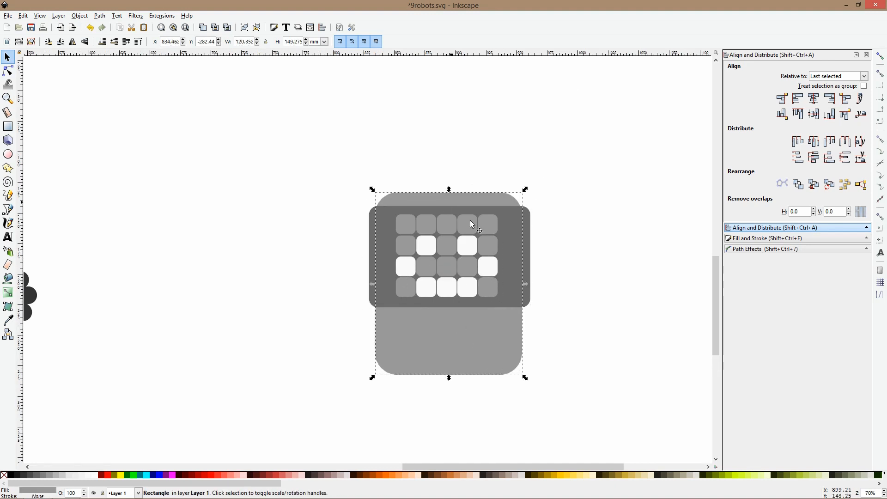
Scale the pixel-face screen to about 107 mm wide and fit it inside the upper part of the body
{"action": "left_click", "coordinate": [516, 286]}
{"action": "left_click_drag", "start_coordinate": [537, 257], "coordinate": [519, 262]}
{"action": "scroll", "coordinate": [519, 268], "scroll_direction": "down", "scroll_amount": 4}
{"action": "key", "text": "Escape"}
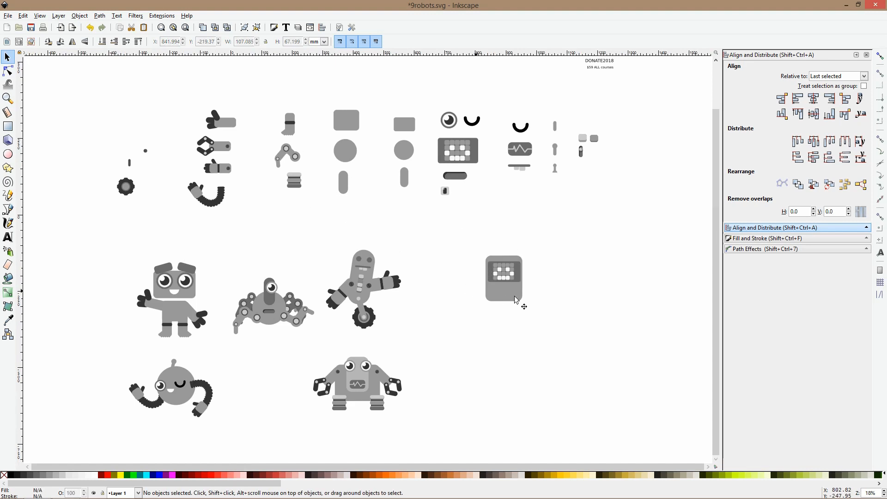
{"action": "scroll", "coordinate": [506, 134], "scroll_direction": "up", "scroll_amount": 2}
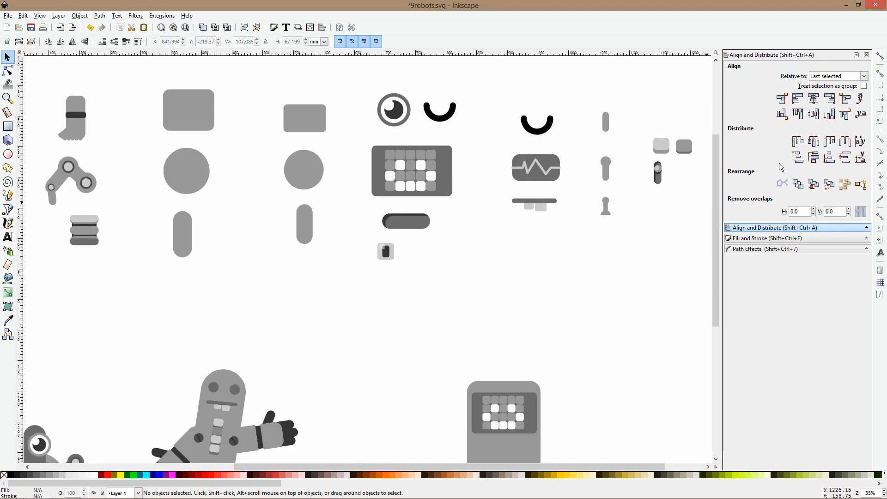
{"action": "left_click_drag", "start_coordinate": [654, 191], "coordinate": [561, 166]}
{"action": "left_click_drag", "start_coordinate": [580, 135], "coordinate": [537, 182]}
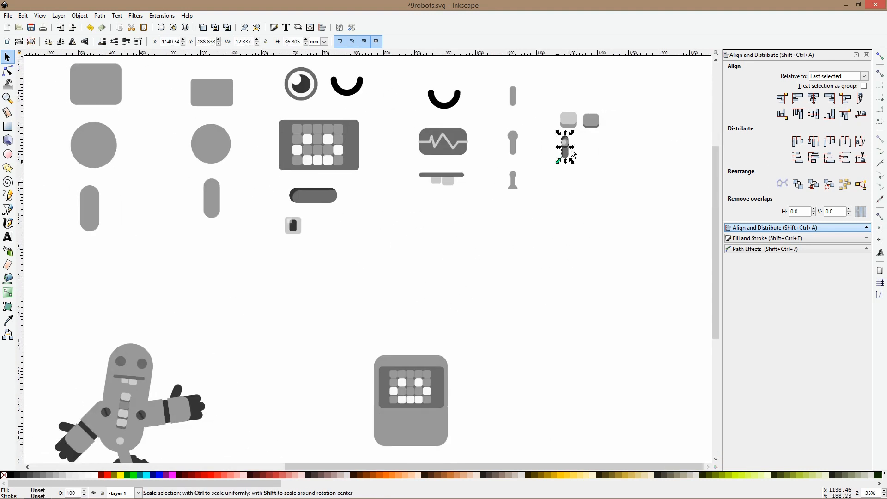
{"action": "left_click_drag", "start_coordinate": [540, 95], "coordinate": [574, 171]}
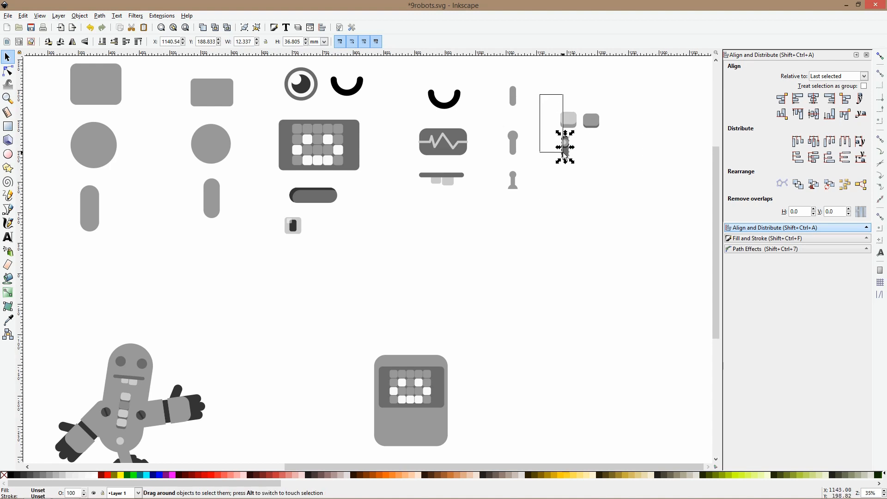
{"action": "scroll", "coordinate": [451, 245], "scroll_direction": "down", "scroll_amount": 3}
Copy the wheeled robot's column of four buttons onto the new body below the screen, outside the original group and rotated upright
{"action": "scroll", "coordinate": [328, 318], "scroll_direction": "up", "scroll_amount": 4}
{"action": "left_click", "coordinate": [348, 290]}
{"action": "double_click", "coordinate": [348, 289]}
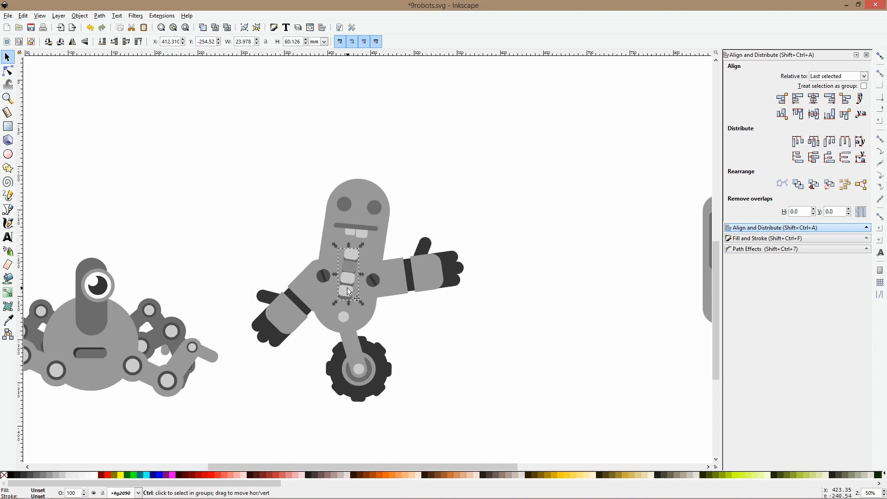
{"action": "scroll", "coordinate": [424, 297], "scroll_direction": "down", "scroll_amount": 2}
{"action": "left_click_drag", "start_coordinate": [602, 295], "coordinate": [529, 281]}
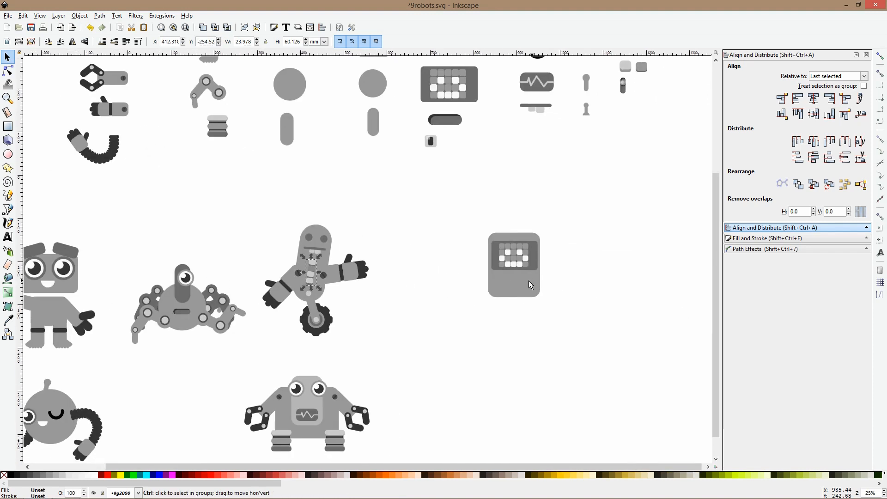
{"action": "scroll", "coordinate": [526, 279], "scroll_direction": "up", "scroll_amount": 3}
{"action": "key", "text": "ctrl+v"}
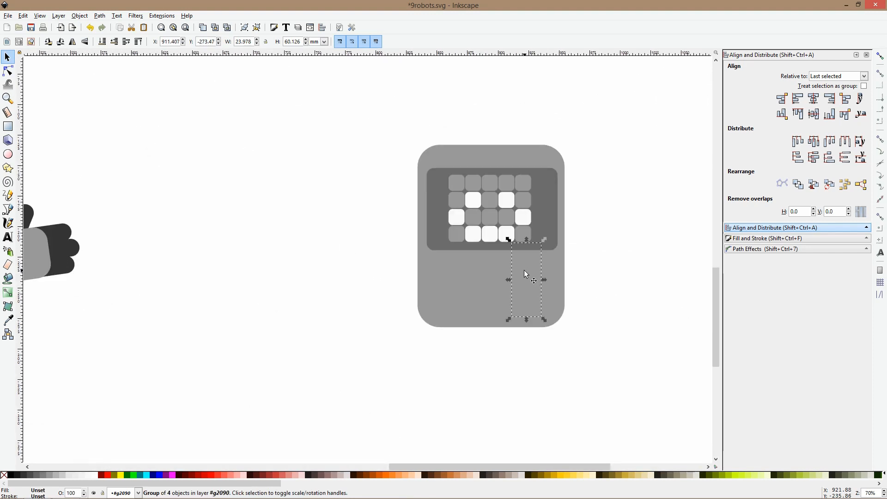
{"action": "left_click", "coordinate": [636, 264]}
{"action": "key", "text": "ctrl+v"}
{"action": "left_click_drag", "start_coordinate": [636, 265], "coordinate": [501, 265]}
{"action": "left_click", "coordinate": [490, 288]}
{"action": "left_click", "coordinate": [586, 281]}
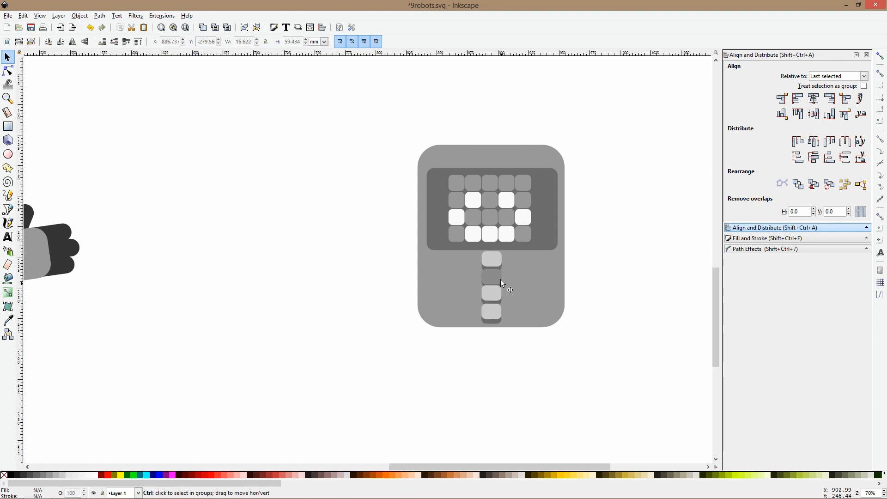
Inside the button group, move the dark button to the right of the column and delete the two lowest light buttons
{"action": "scroll", "coordinate": [500, 279], "scroll_direction": "up", "scroll_amount": 3}
{"action": "double_click", "coordinate": [479, 285]}
{"action": "left_click", "coordinate": [479, 283]}
{"action": "left_click_drag", "start_coordinate": [479, 283], "coordinate": [606, 240]}
{"action": "left_click", "coordinate": [480, 313]}
{"action": "left_click", "coordinate": [477, 380], "text": "shift"}
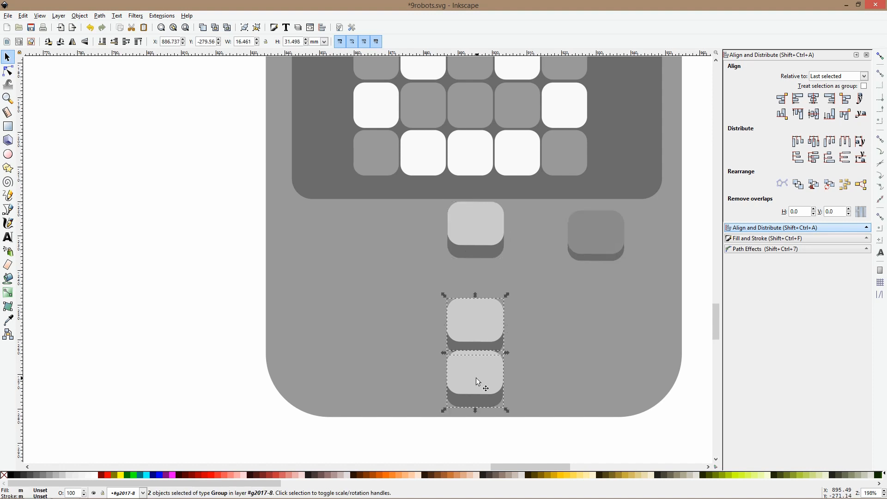
{"action": "key", "text": "Delete"}
Duplicate the remaining light button twice, placing the copies on either side of the dark button
{"action": "left_click", "coordinate": [474, 246]}
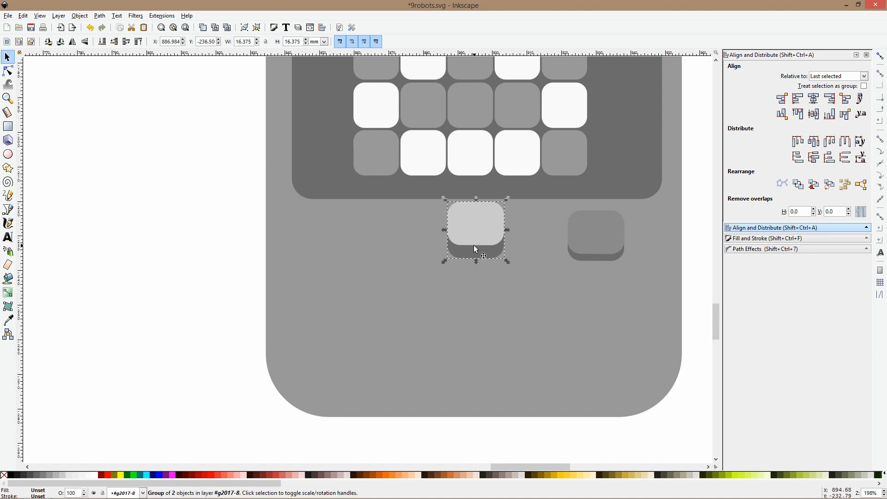
{"action": "key", "text": "ctrl+d"}
{"action": "left_click_drag", "start_coordinate": [473, 244], "coordinate": [653, 249]}
{"action": "key", "text": "ctrl+d"}
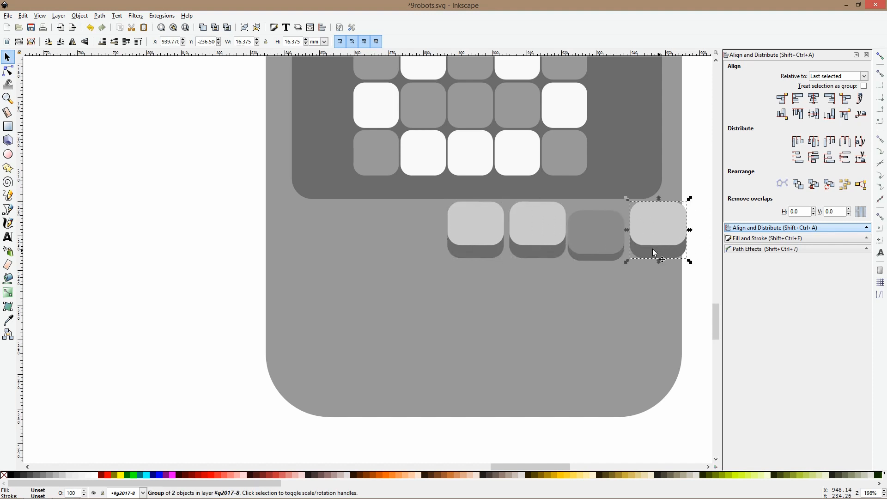
Move the four buttons lower beneath the screen and distribute them evenly in a horizontal row
{"action": "left_click_drag", "start_coordinate": [176, 174], "coordinate": [781, 295]}
{"action": "left_click_drag", "start_coordinate": [456, 241], "coordinate": [354, 272]}
{"action": "left_click", "coordinate": [832, 118]}
{"action": "left_click", "coordinate": [845, 157]}
{"action": "left_click", "coordinate": [845, 143]}
{"action": "left_click", "coordinate": [581, 184]}
{"action": "left_click", "coordinate": [281, 275]}
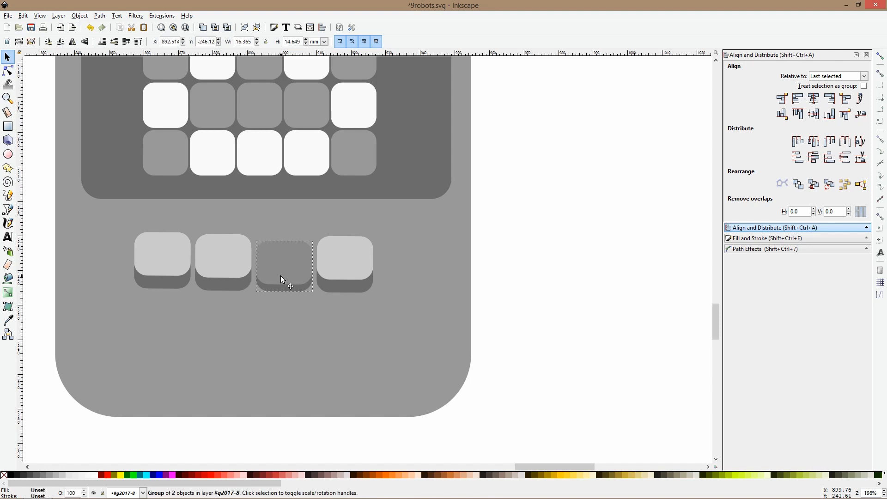
Group the four buttons and centre the group horizontally on the robot's body
{"action": "scroll", "coordinate": [337, 275], "scroll_direction": "down", "scroll_amount": 2, "text": "ctrl"}
{"action": "left_click_drag", "start_coordinate": [419, 253], "coordinate": [218, 301]}
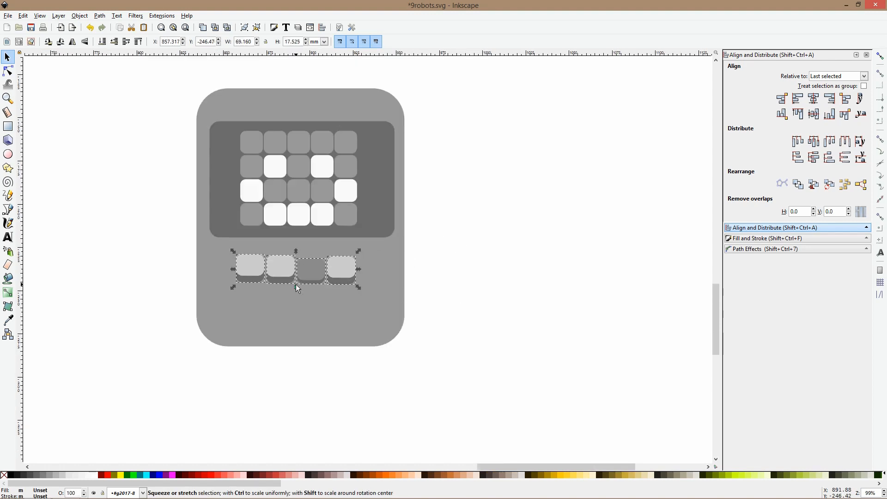
{"action": "key", "text": "ctrl+g"}
{"action": "left_click", "coordinate": [396, 271], "text": "shift"}
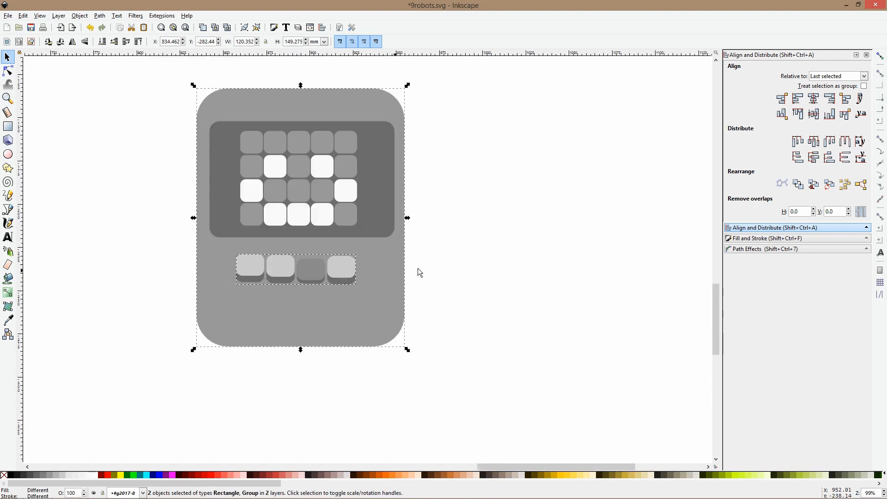
{"action": "left_click", "coordinate": [814, 98]}
{"action": "scroll", "coordinate": [498, 158], "scroll_direction": "down", "scroll_amount": 2, "text": "ctrl"}
{"action": "left_click", "coordinate": [516, 190]}
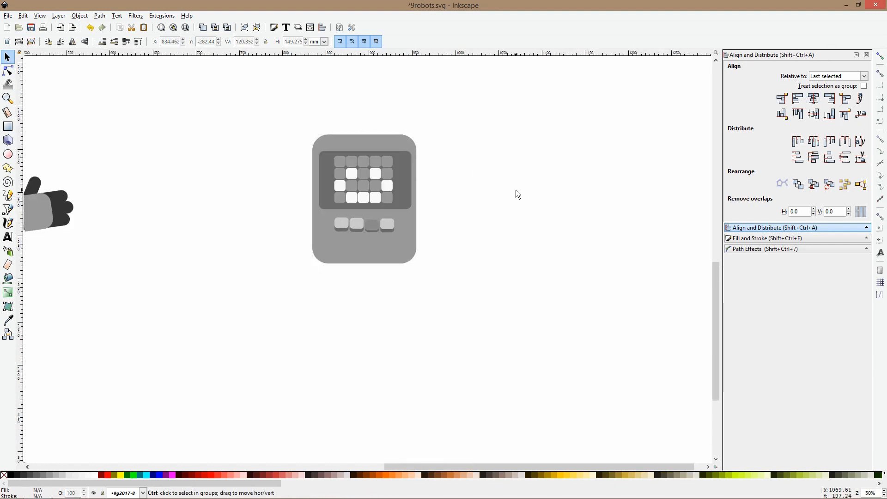
Copy the library slider switch onto the body below the buttons, turned horizontal with its knob on the left
{"action": "scroll", "coordinate": [553, 140], "scroll_direction": "down", "scroll_amount": 2, "text": "ctrl"}
{"action": "left_click_drag", "start_coordinate": [552, 140], "coordinate": [404, 259]}
{"action": "left_click", "coordinate": [408, 130]}
{"action": "scroll", "coordinate": [295, 337], "scroll_direction": "up", "scroll_amount": 5, "text": "ctrl"}
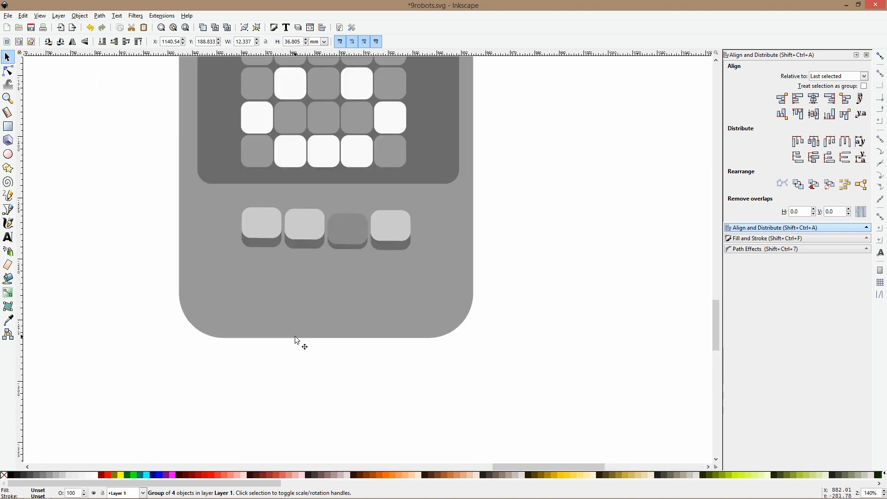
{"action": "key", "text": "ctrl+v"}
{"action": "left_click", "coordinate": [328, 259]}
{"action": "left_click_drag", "start_coordinate": [337, 209], "coordinate": [335, 292]}
{"action": "key", "text": "h"}
{"action": "left_click", "coordinate": [362, 380]}
Try slightly tilted copies of the plain open-hand library arm, about 84 mm wide, mirrored behind both sides of the screen robot's body
{"action": "scroll", "coordinate": [376, 370], "scroll_direction": "down", "scroll_amount": 4, "text": "ctrl"}
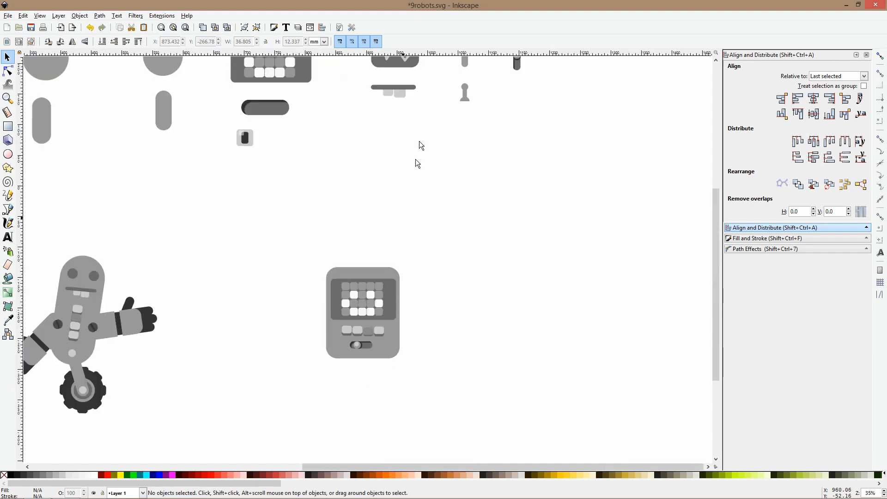
{"action": "scroll", "coordinate": [418, 218], "scroll_direction": "down", "scroll_amount": 2, "text": "ctrl"}
{"action": "left_click", "coordinate": [95, 134]}
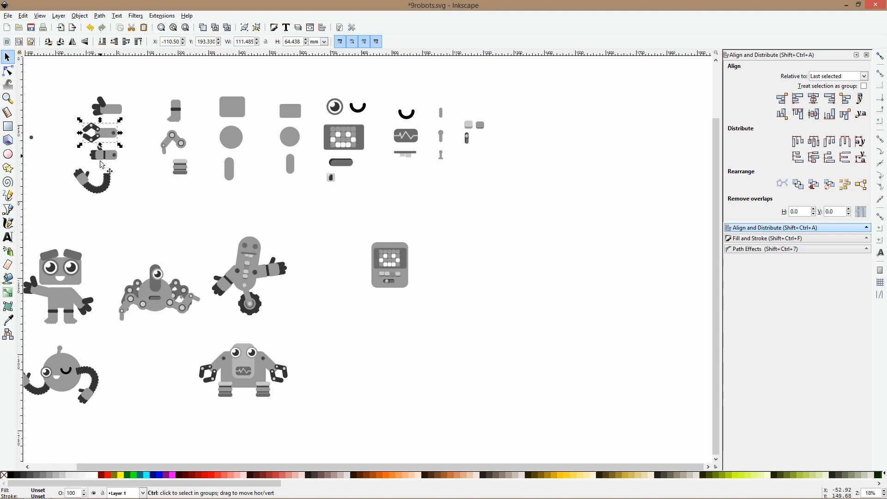
{"action": "left_click_drag", "start_coordinate": [113, 111], "coordinate": [374, 265]}
{"action": "scroll", "coordinate": [370, 278], "scroll_direction": "up", "scroll_amount": 5}
{"action": "left_click", "coordinate": [374, 265]}
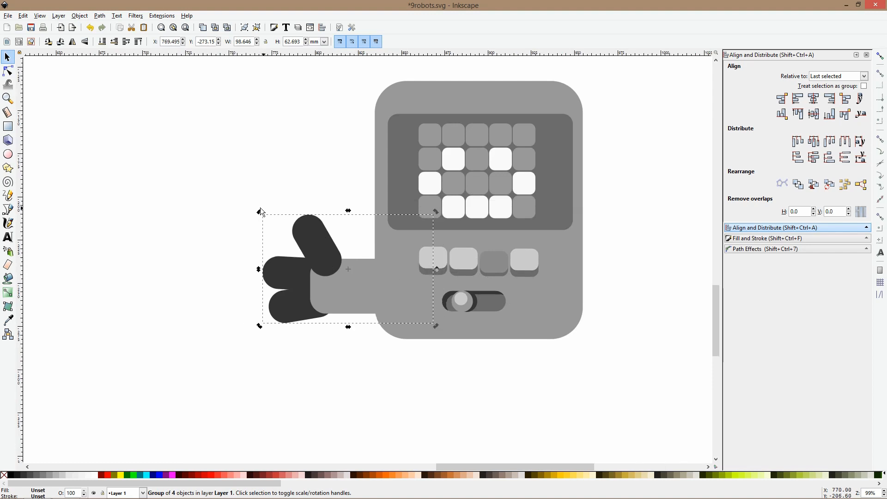
{"action": "left_click_drag", "start_coordinate": [261, 211], "coordinate": [294, 205]}
{"action": "left_click", "coordinate": [304, 253]}
{"action": "left_click_drag", "start_coordinate": [332, 263], "coordinate": [311, 269]}
{"action": "key", "text": "h"}
{"action": "left_click_drag", "start_coordinate": [357, 289], "coordinate": [615, 299]}
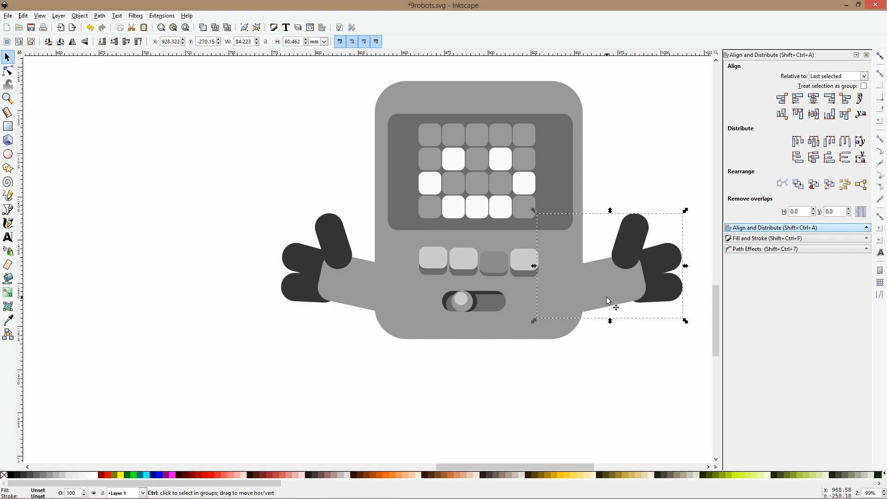
Place a copy of the library's footed leg under the body's left half and a mirrored copy under its right half
{"action": "scroll", "coordinate": [610, 297], "scroll_direction": "down", "scroll_amount": 2, "text": "ctrl"}
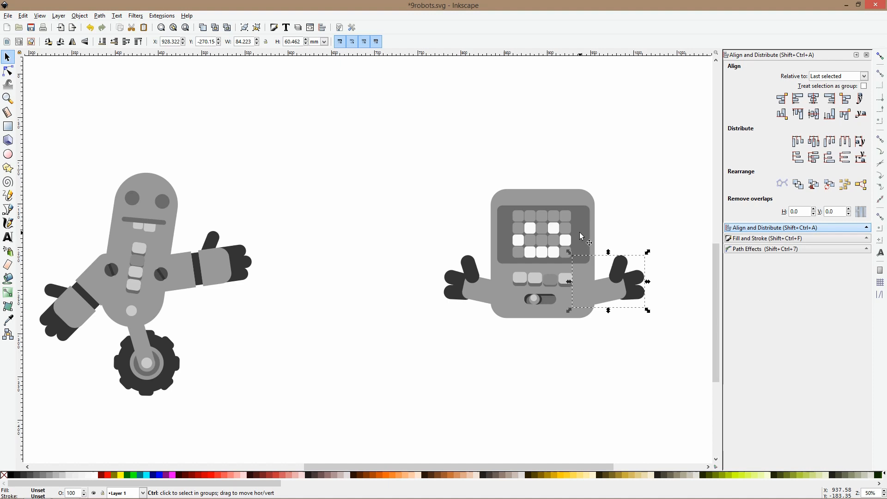
{"action": "left_click_drag", "start_coordinate": [543, 237], "coordinate": [407, 264]}
{"action": "scroll", "coordinate": [407, 264], "scroll_direction": "down", "scroll_amount": 3, "text": "ctrl"}
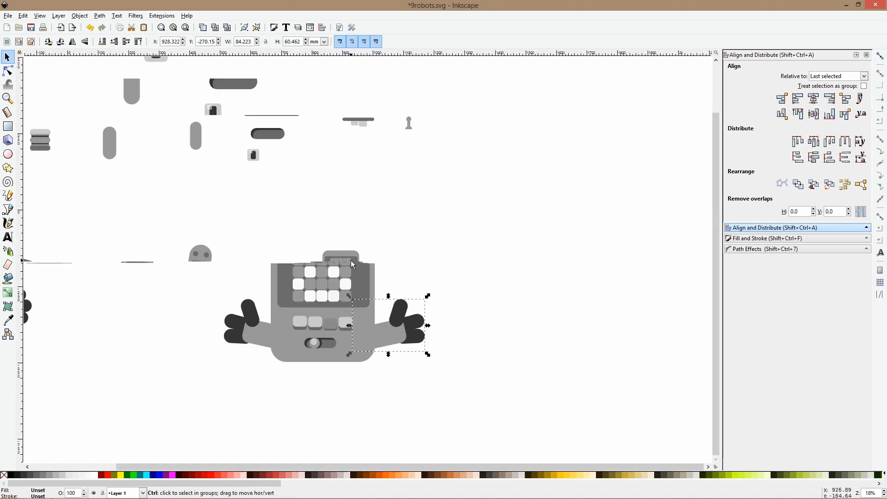
{"action": "left_click", "coordinate": [134, 128]}
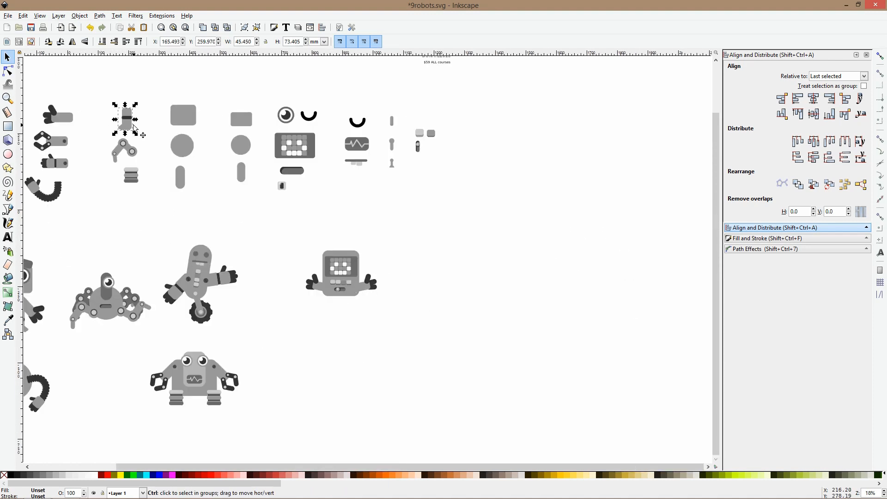
{"action": "left_click_drag", "start_coordinate": [133, 126], "coordinate": [326, 312]}
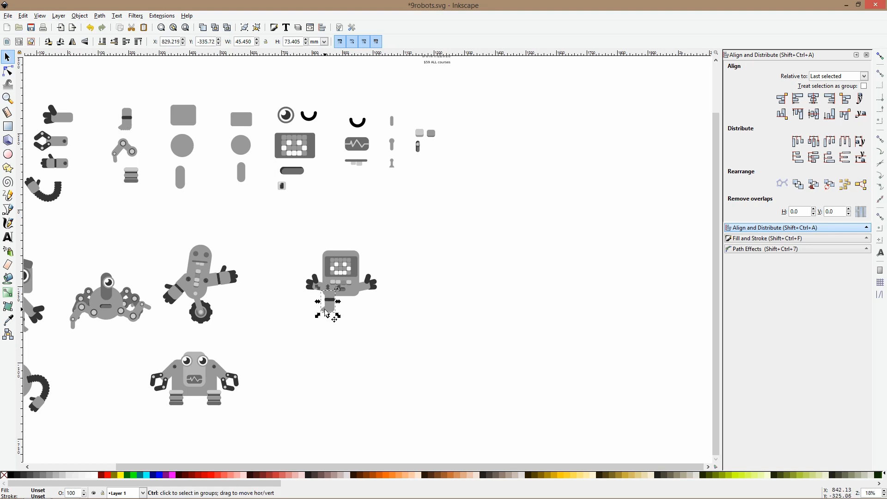
{"action": "scroll", "coordinate": [326, 314], "scroll_direction": "up", "scroll_amount": 3, "text": "ctrl"}
{"action": "key", "text": "ctrl+d"}
{"action": "left_click_drag", "start_coordinate": [326, 313], "coordinate": [399, 303]}
Delete both open-hand arms from the screen robot and shift its legs slightly inward
{"action": "left_click", "coordinate": [439, 237]}
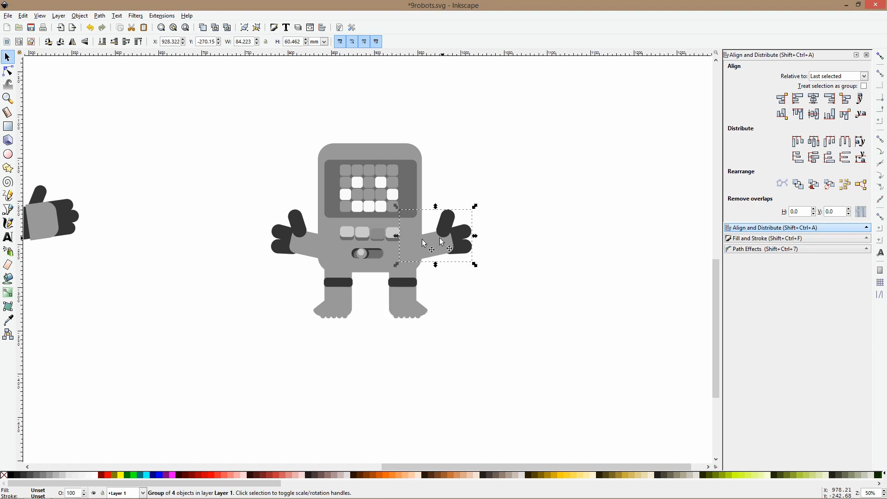
{"action": "left_click", "coordinate": [297, 238], "text": "shift"}
{"action": "key", "text": "Delete"}
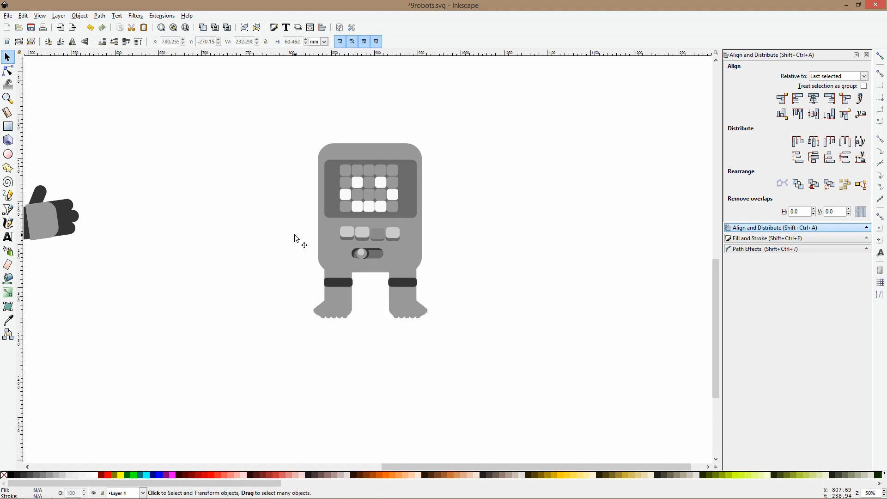
{"action": "left_click_drag", "start_coordinate": [340, 301], "coordinate": [345, 301]}
{"action": "left_click", "coordinate": [406, 296]}
Copy the wheeled robot's lowered banded arm to the screen robot's left side and scale it to about 87 mm wide
{"action": "scroll", "coordinate": [402, 296], "scroll_direction": "down", "scroll_amount": 3}
{"action": "double_click", "coordinate": [252, 290]}
{"action": "left_click", "coordinate": [251, 289]}
{"action": "key", "text": "ctrl+c"}
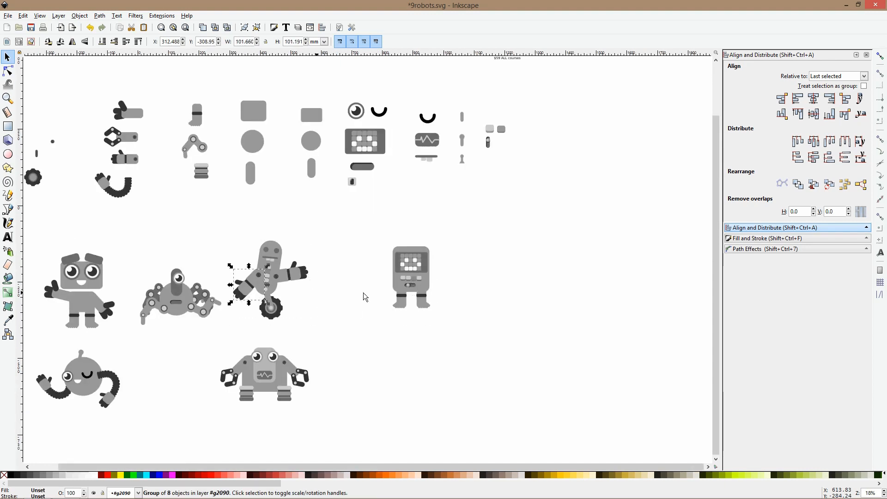
{"action": "scroll", "coordinate": [389, 284], "scroll_direction": "up", "scroll_amount": 3}
{"action": "key", "text": "ctrl+v"}
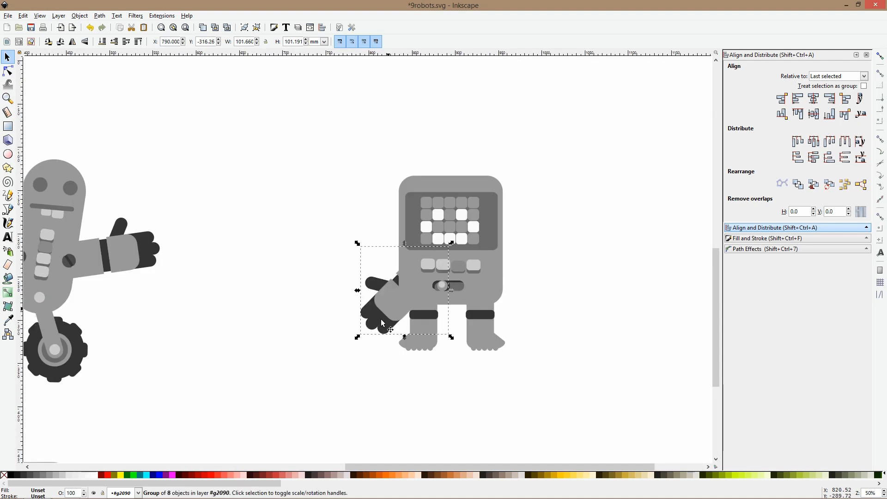
{"action": "left_click_drag", "start_coordinate": [357, 337], "coordinate": [350, 310]}
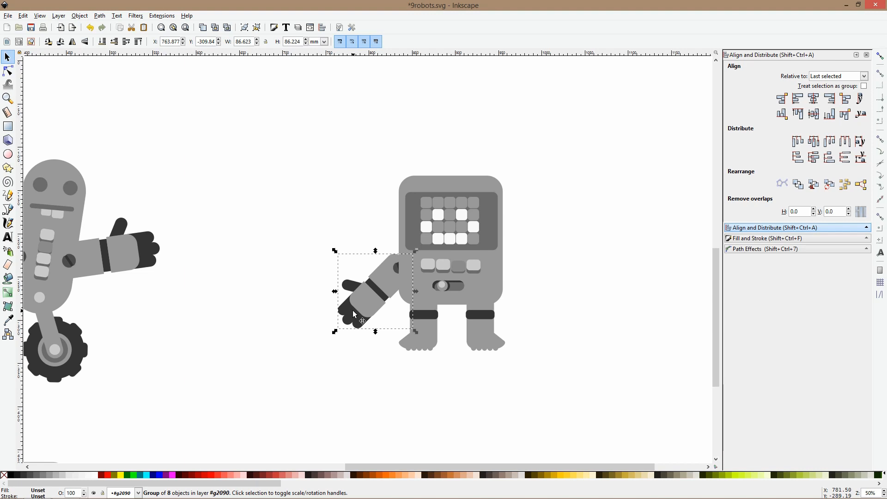
Move the pasted arm out of the wheeled robot's group onto the left shoulder, and add a mirrored copy behind the right shoulder
{"action": "key", "text": "ctrl+x"}
{"action": "left_click", "coordinate": [406, 275]}
{"action": "key", "text": "ctrl+v"}
{"action": "left_click_drag", "start_coordinate": [407, 276], "coordinate": [517, 310]}
{"action": "key", "text": "ctrl+d"}
{"action": "key", "text": "h"}
{"action": "key", "text": "Page_Down"}
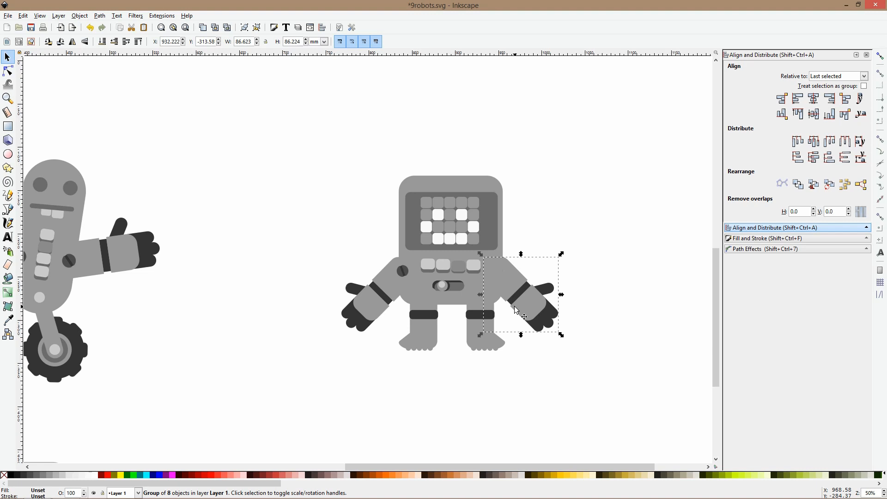
Rotate the screen robot's right arm upward around the shoulder and group all of the robot's parts
{"action": "left_click", "coordinate": [514, 305]}
{"action": "left_click_drag", "start_coordinate": [561, 335], "coordinate": [569, 306]}
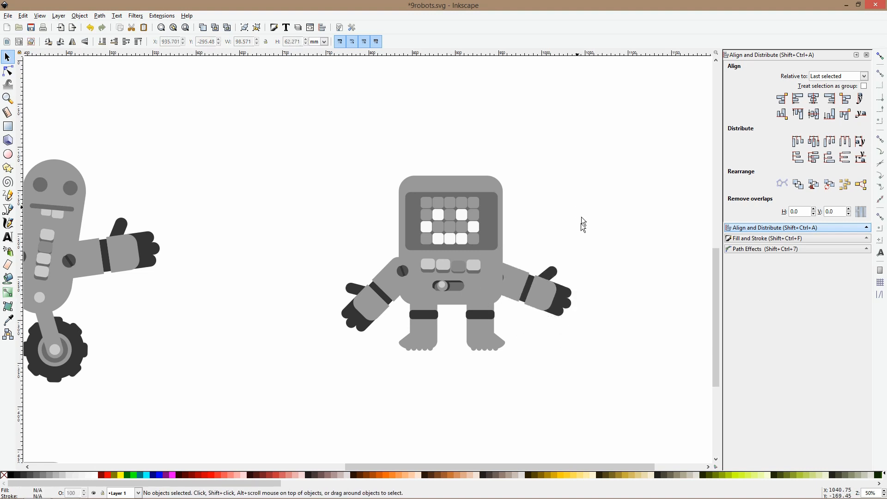
{"action": "scroll", "coordinate": [581, 231], "scroll_direction": "down", "scroll_amount": 3, "text": "ctrl"}
{"action": "left_click_drag", "start_coordinate": [587, 187], "coordinate": [463, 296]}
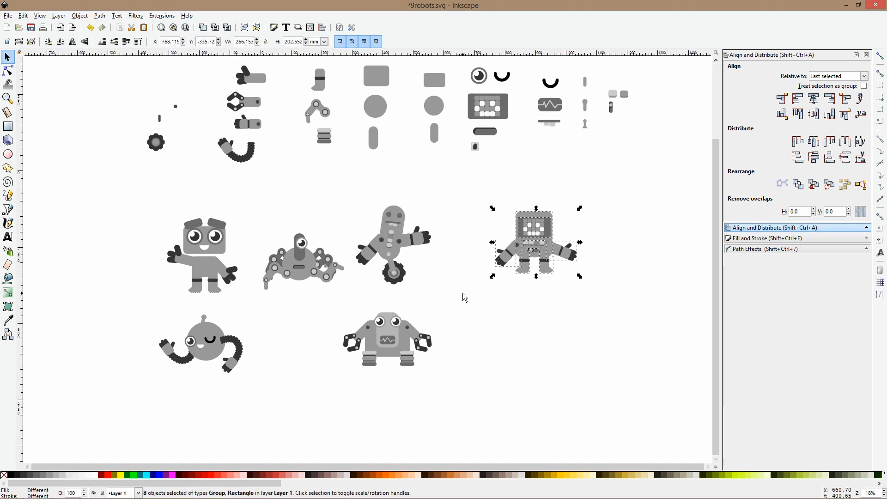
{"action": "key", "text": "ctrl+g"}
Place the screen robot in the lower row between the round and clawed robots, and shift the clawed robot slightly outward
{"action": "left_click_drag", "start_coordinate": [541, 254], "coordinate": [306, 347]}
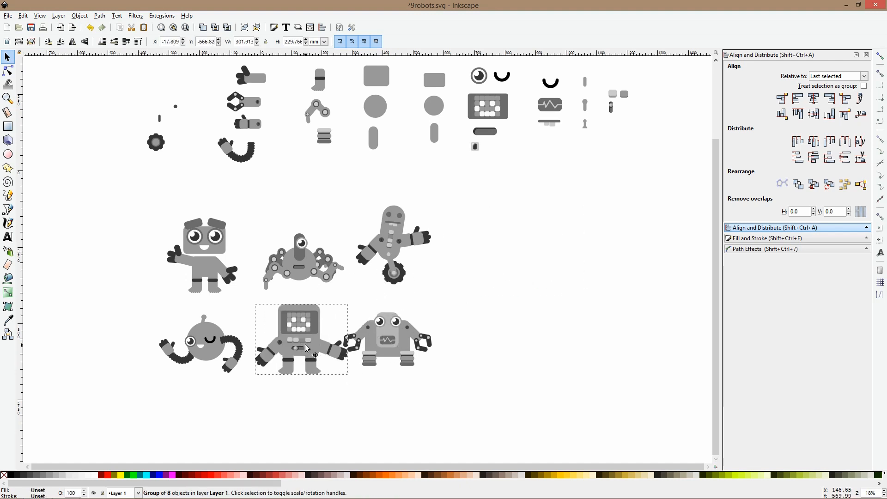
{"action": "left_click", "coordinate": [391, 339]}
{"action": "left_click_drag", "start_coordinate": [391, 335], "coordinate": [398, 338]}
{"action": "key", "text": "Escape"}
Raise the heartbeat display on the clawed robot's light front panel
{"action": "scroll", "coordinate": [399, 337], "scroll_direction": "up", "scroll_amount": 4, "text": "ctrl"}
{"action": "left_click", "coordinate": [416, 336]}
{"action": "left_click", "coordinate": [417, 336], "text": "ctrl"}
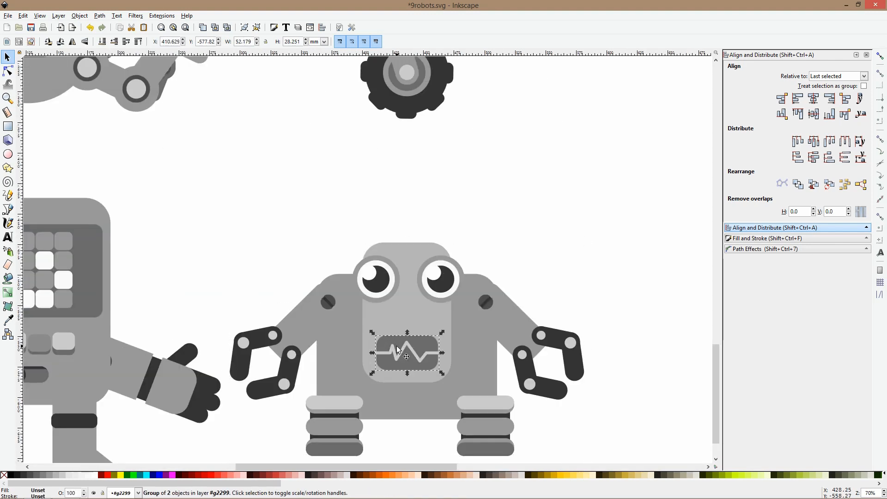
{"action": "left_click_drag", "start_coordinate": [417, 349], "coordinate": [418, 323]}
Raise both of the clawed robot's eyes to the front panel's top edge and move the heartbeat display up close beneath them
{"action": "left_click", "coordinate": [445, 211]}
{"action": "left_click", "coordinate": [397, 262]}
{"action": "left_click", "coordinate": [423, 223]}
{"action": "left_click", "coordinate": [393, 266]}
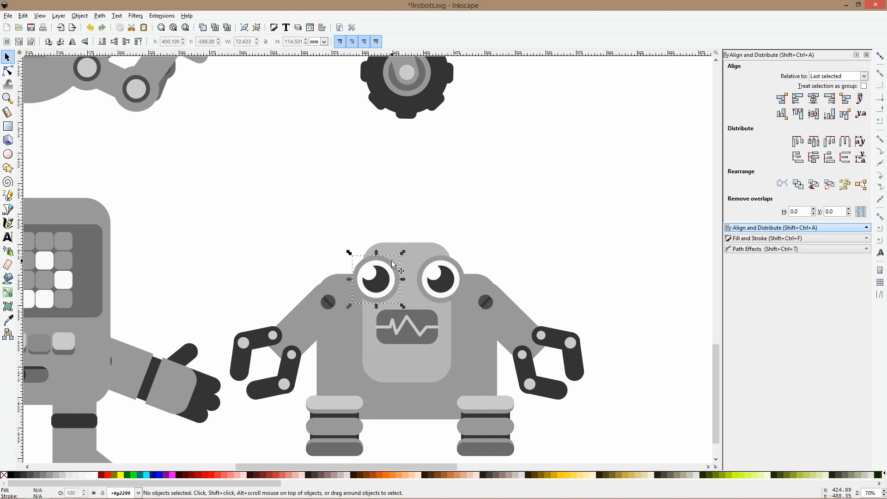
{"action": "left_click", "coordinate": [424, 270], "text": "shift"}
{"action": "left_click_drag", "start_coordinate": [424, 271], "coordinate": [433, 258]}
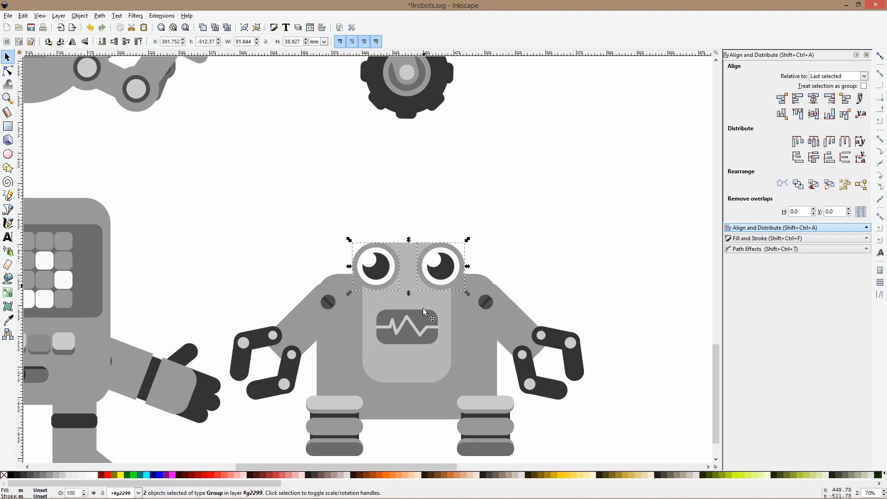
{"action": "left_click_drag", "start_coordinate": [426, 312], "coordinate": [426, 297]}
{"action": "left_click", "coordinate": [541, 214]}
{"action": "key", "text": "5"}
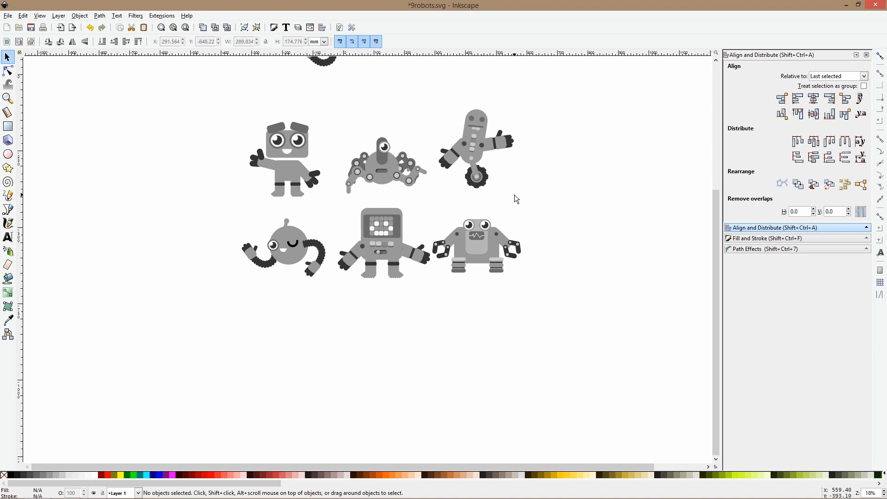
Place a copy of the library's ball-tipped antenna with the wide base on top of the clawed robot's head
{"action": "scroll", "coordinate": [447, 204], "scroll_direction": "down", "scroll_amount": 2}
{"action": "left_click_drag", "start_coordinate": [481, 191], "coordinate": [391, 245]}
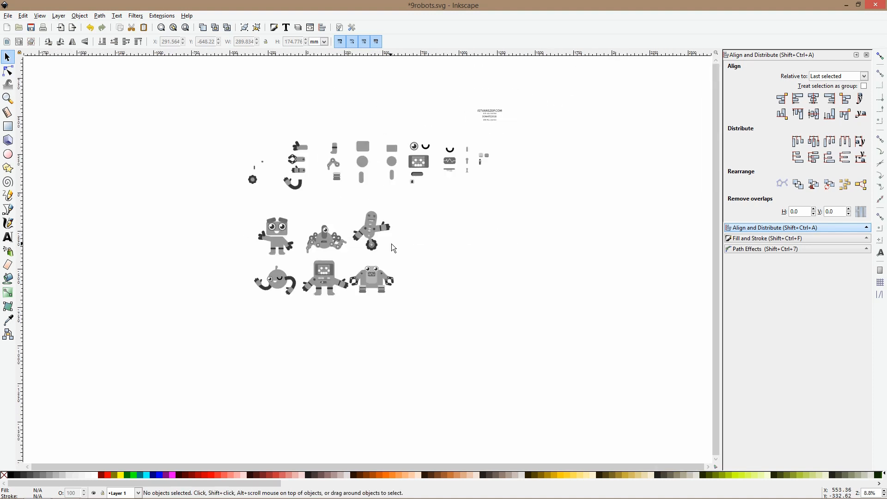
{"action": "scroll", "coordinate": [467, 173], "scroll_direction": "up", "scroll_amount": 5}
{"action": "left_click", "coordinate": [467, 177]}
{"action": "scroll", "coordinate": [246, 343], "scroll_direction": "down", "scroll_amount": 3}
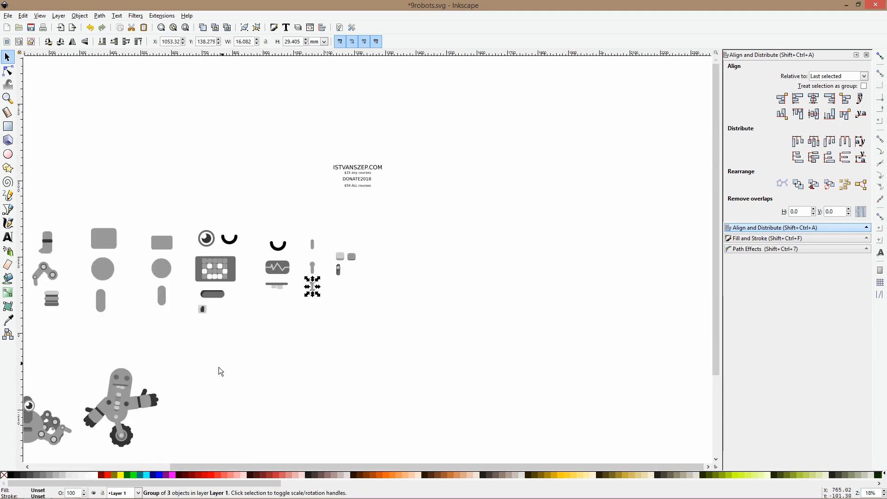
{"action": "scroll", "coordinate": [218, 366], "scroll_direction": "up", "scroll_amount": 1}
{"action": "scroll", "coordinate": [306, 358], "scroll_direction": "down", "scroll_amount": 2}
{"action": "scroll", "coordinate": [265, 345], "scroll_direction": "up", "scroll_amount": 4}
{"action": "key", "text": "ctrl+v"}
{"action": "left_click_drag", "start_coordinate": [284, 351], "coordinate": [287, 317]}
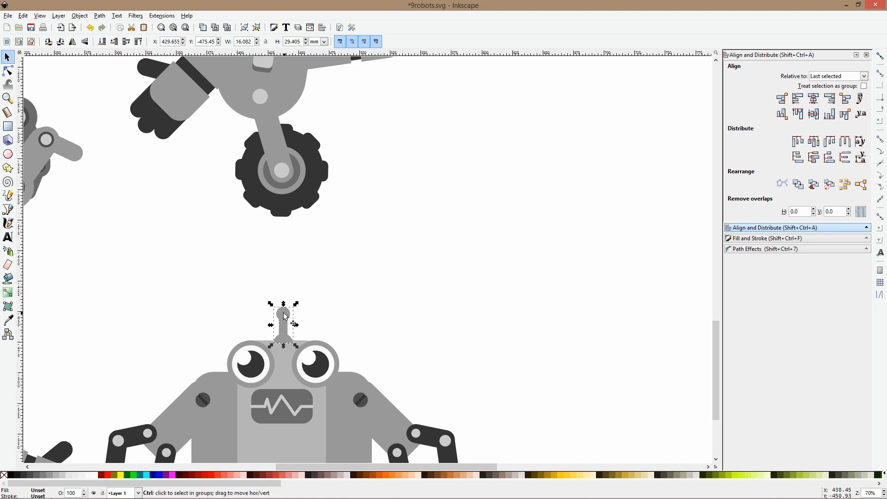
{"action": "left_click", "coordinate": [373, 316]}
Even out the lower row's spacing by shifting the clawed robot and the screen robot slightly to the right
{"action": "scroll", "coordinate": [375, 317], "scroll_direction": "down", "scroll_amount": 5}
{"action": "scroll", "coordinate": [417, 302], "scroll_direction": "down", "scroll_amount": 4}
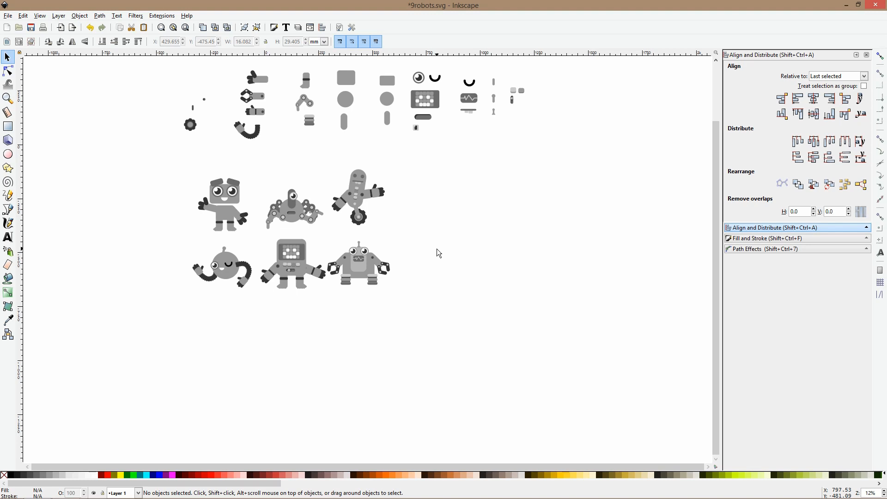
{"action": "left_click", "coordinate": [359, 260]}
{"action": "left_click_drag", "start_coordinate": [359, 260], "coordinate": [369, 260]}
{"action": "left_click_drag", "start_coordinate": [297, 250], "coordinate": [300, 250]}
{"action": "left_click", "coordinate": [408, 203]}
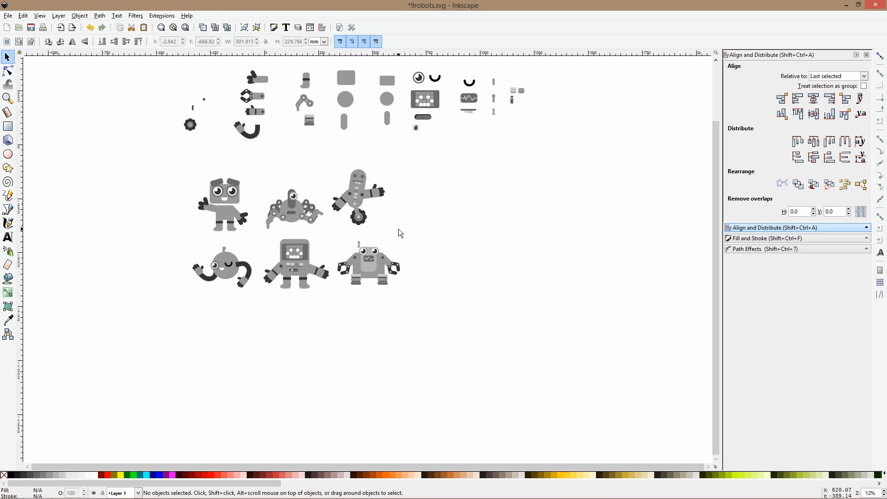
Move the left-behind antenna back onto the clawed robot's head and group it with the robot
{"action": "scroll", "coordinate": [357, 241], "scroll_direction": "up", "scroll_amount": 4, "text": "ctrl"}
{"action": "left_click", "coordinate": [351, 235]}
{"action": "left_click_drag", "start_coordinate": [351, 234], "coordinate": [387, 234]}
{"action": "left_click", "coordinate": [397, 247], "text": "shift"}
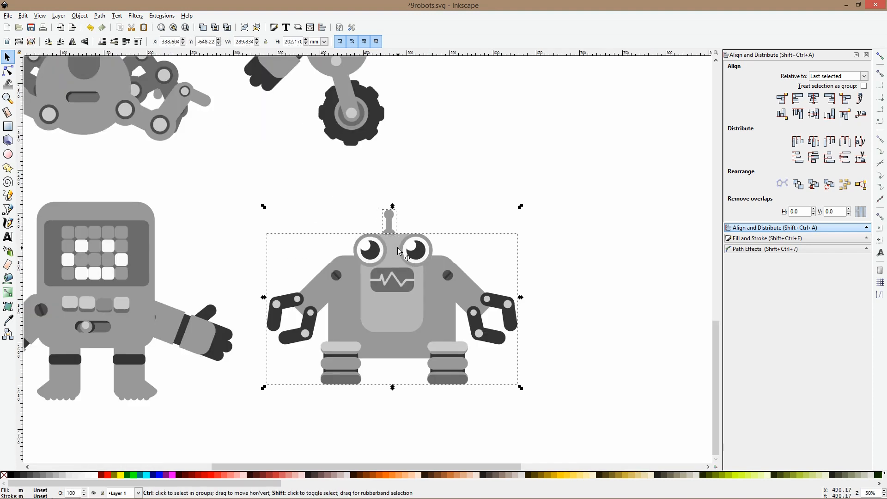
{"action": "left_click", "coordinate": [493, 181]}
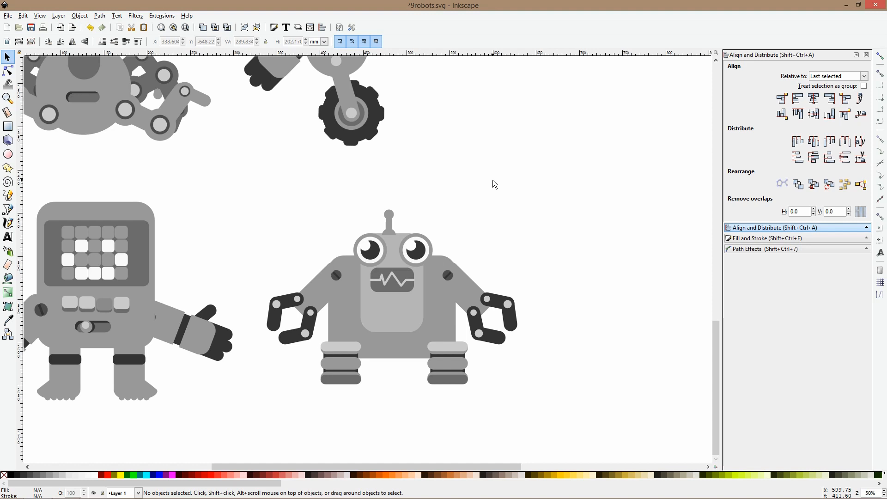
Copy the square-headed robot's left eyebrow into the clawed robot's group, over its left eye
{"action": "scroll", "coordinate": [493, 181], "scroll_direction": "down", "scroll_amount": 2, "text": "ctrl"}
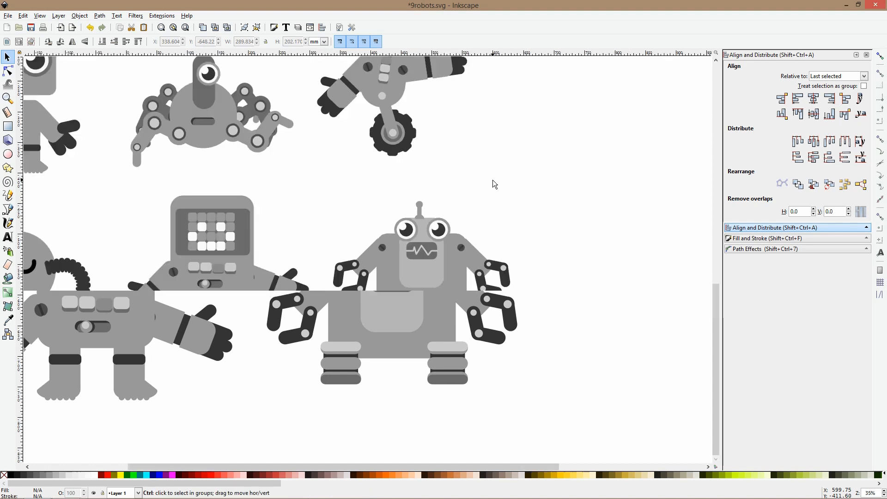
{"action": "left_click", "coordinate": [431, 239]}
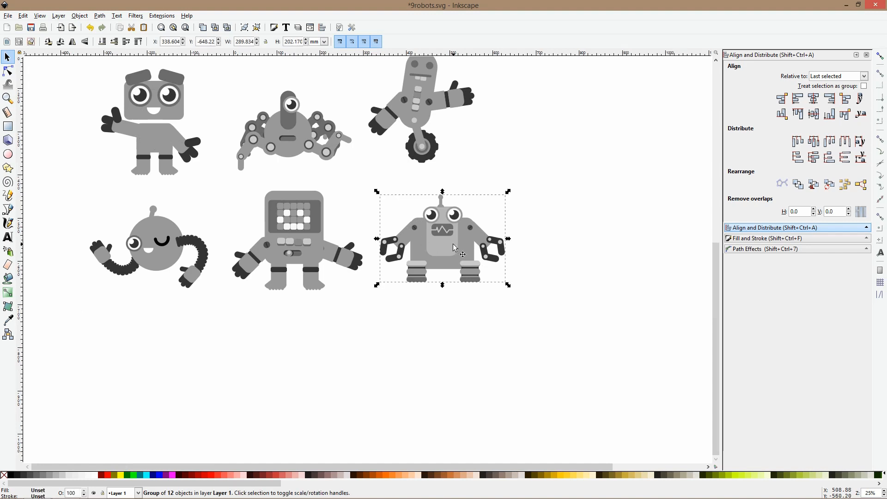
{"action": "left_click", "coordinate": [139, 78], "text": "ctrl"}
{"action": "scroll", "coordinate": [424, 205], "scroll_direction": "up", "scroll_amount": 4, "text": "ctrl"}
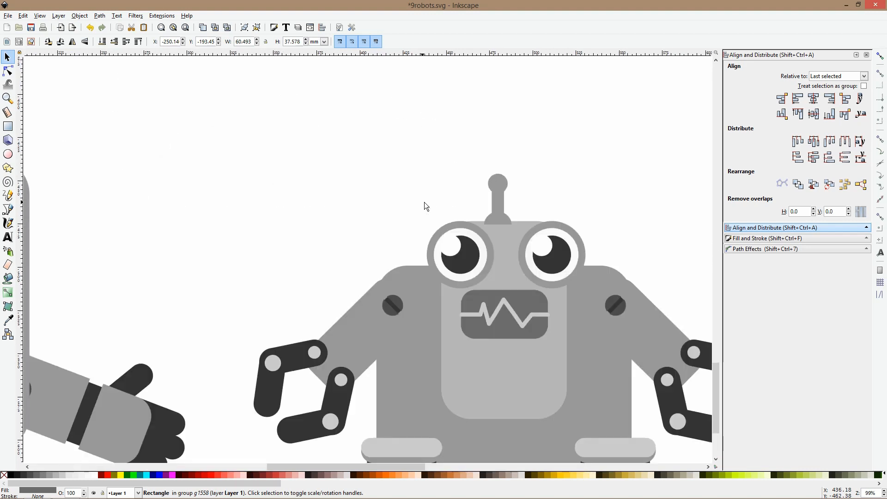
{"action": "double_click", "coordinate": [471, 236]}
{"action": "key", "text": "ctrl+v"}
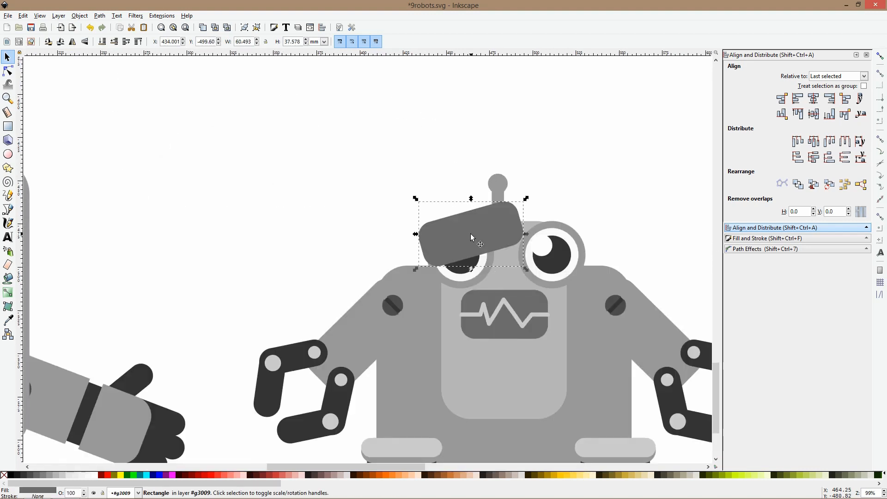
Shrink and tilt the eyebrow into an angry slant about 42 mm wide, and add a mirrored copy over the other eye
{"action": "left_click_drag", "start_coordinate": [526, 199], "coordinate": [553, 214]}
{"action": "key", "text": "ctrl+d"}
{"action": "key", "text": "h"}
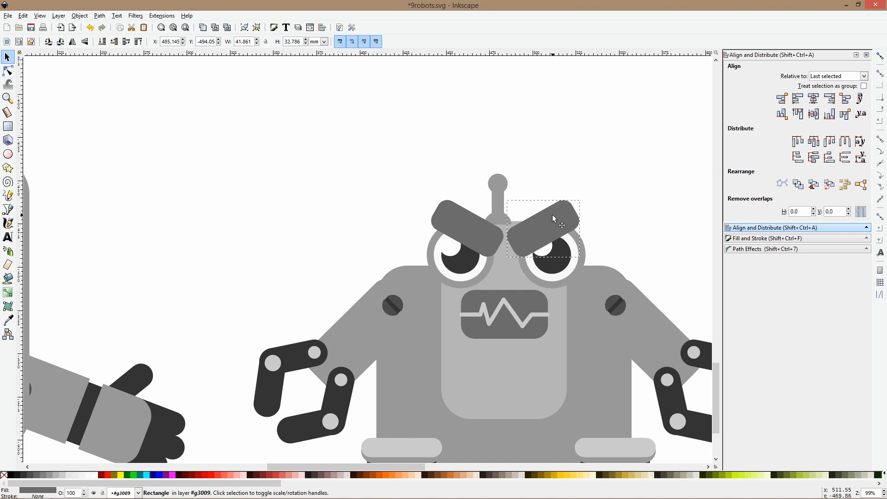
{"action": "scroll", "coordinate": [552, 214], "scroll_direction": "down", "scroll_amount": 5}
{"action": "left_click", "coordinate": [460, 110]}
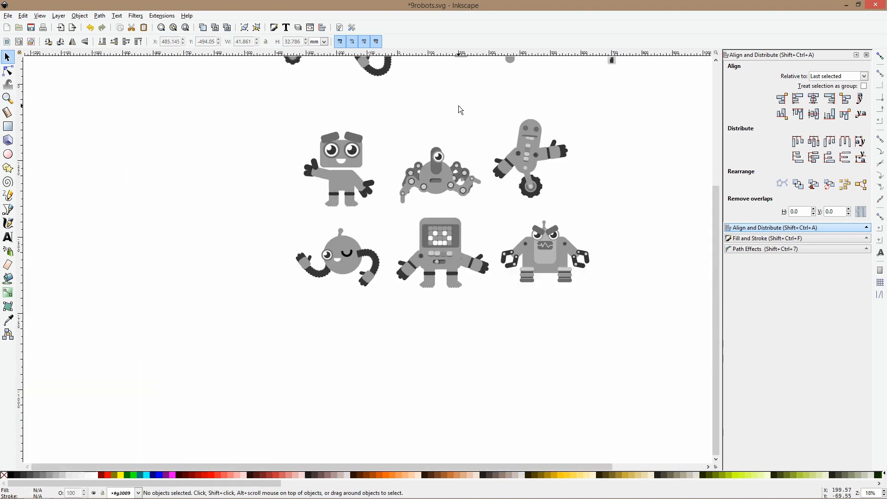
Delete the dark mouth slot from the spider robot's round body
{"action": "scroll", "coordinate": [443, 180], "scroll_direction": "up", "scroll_amount": 3}
{"action": "left_click", "coordinate": [429, 180]}
{"action": "key", "text": "Delete"}
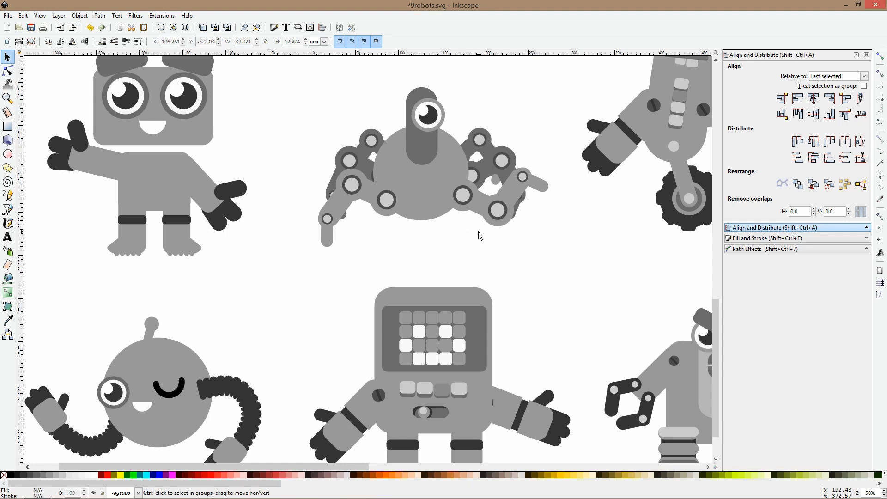
{"action": "scroll", "coordinate": [478, 230], "scroll_direction": "down", "scroll_amount": 2}
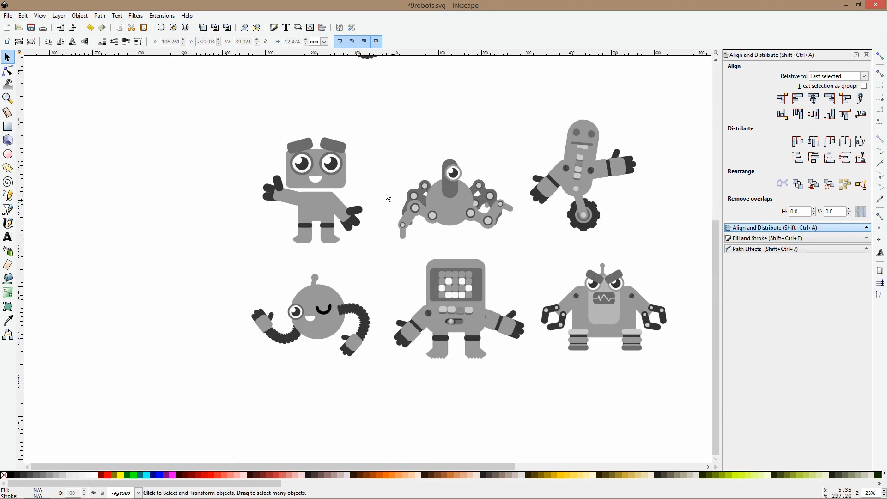
Try turning the one-eyed spider robot upside down, and undo the rotation
{"action": "left_click", "coordinate": [452, 173]}
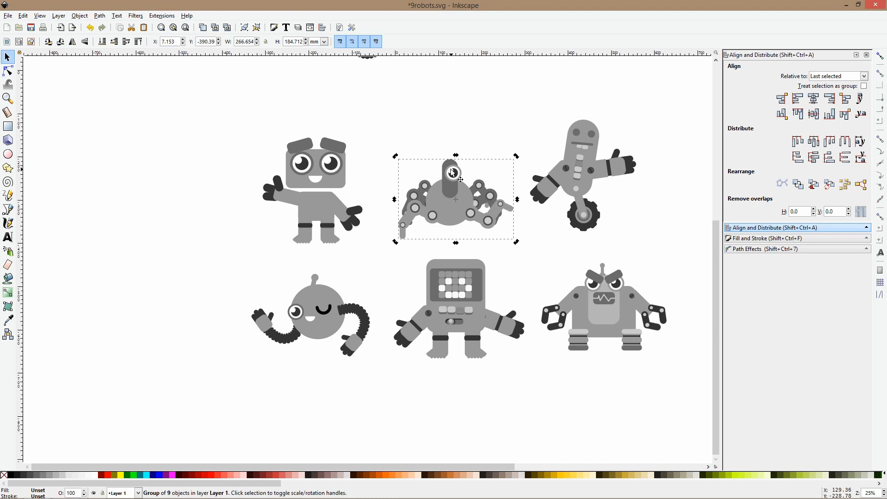
{"action": "left_click_drag", "start_coordinate": [395, 157], "coordinate": [489, 174]}
{"action": "key", "text": "ctrl+z"}
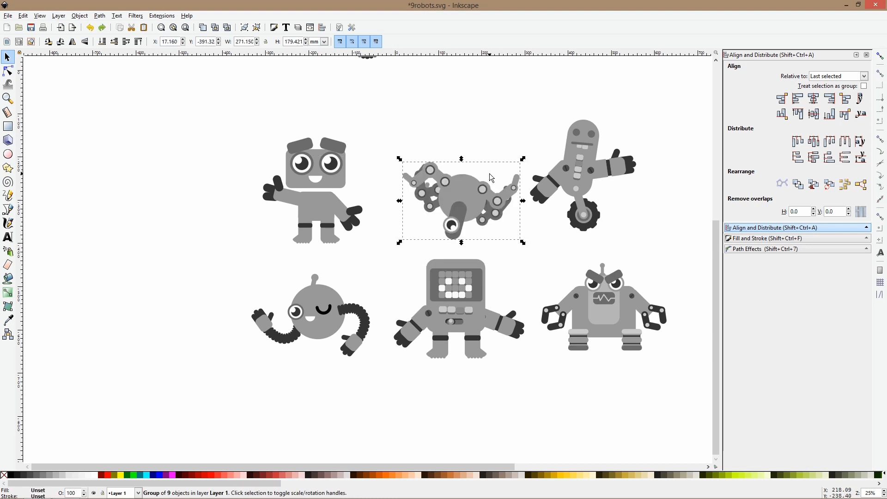
{"action": "key", "text": "ctrl+z"}
{"action": "left_click", "coordinate": [465, 116]}
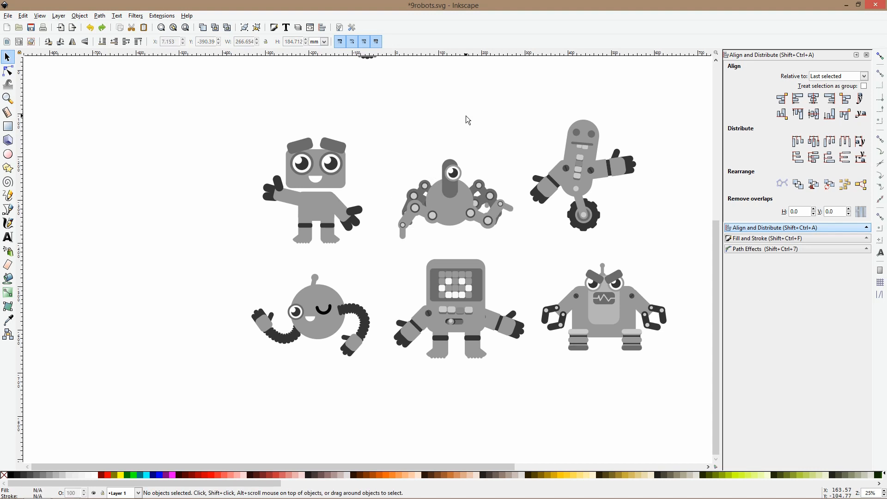
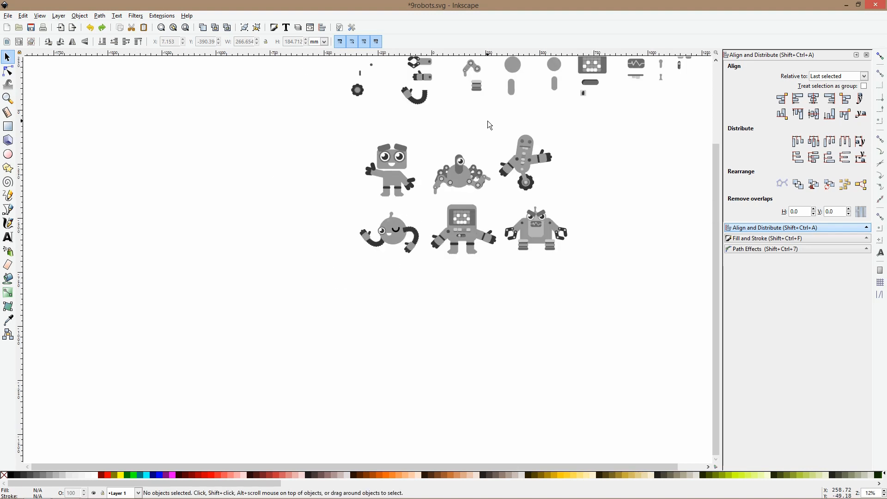
Copy the small vertical rounded bar from the parts library into the empty area right of the wheeled robot, enlarged to about 60 by 147 mm
{"action": "left_click_drag", "start_coordinate": [487, 120], "coordinate": [324, 163]}
{"action": "scroll", "coordinate": [277, 118], "scroll_direction": "up", "scroll_amount": 2}
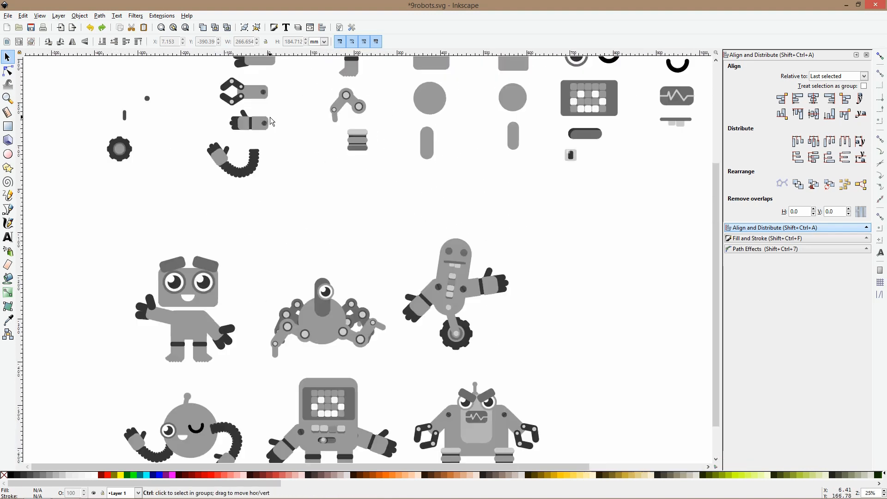
{"action": "scroll", "coordinate": [465, 141], "scroll_direction": "down", "scroll_amount": 1}
{"action": "scroll", "coordinate": [447, 117], "scroll_direction": "up", "scroll_amount": 1}
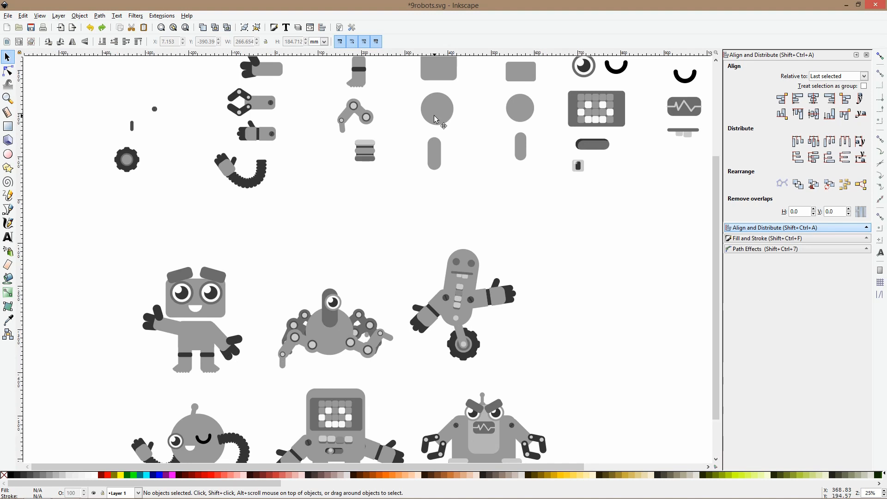
{"action": "left_click", "coordinate": [436, 119]}
{"action": "scroll", "coordinate": [507, 121], "scroll_direction": "up", "scroll_amount": 4}
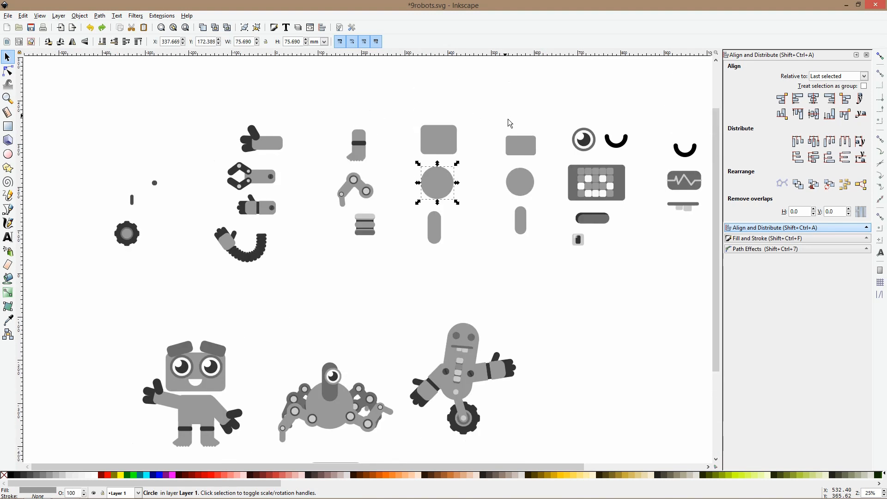
{"action": "left_click", "coordinate": [524, 222]}
{"action": "scroll", "coordinate": [524, 222], "scroll_direction": "down", "scroll_amount": 4}
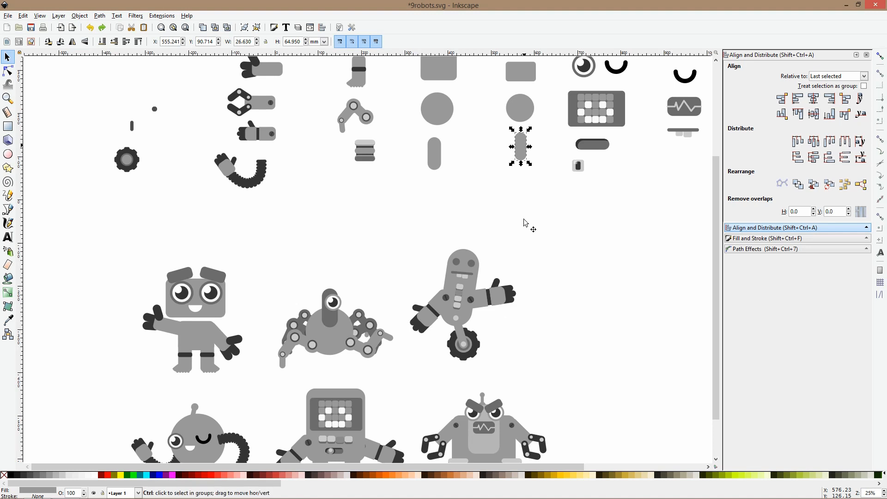
{"action": "left_click_drag", "start_coordinate": [524, 157], "coordinate": [584, 251]}
Copy the jointed spider leg from the library to the rounded body's lower left side, and add a horizontally mirrored duplicate on the right
{"action": "left_click", "coordinate": [279, 93]}
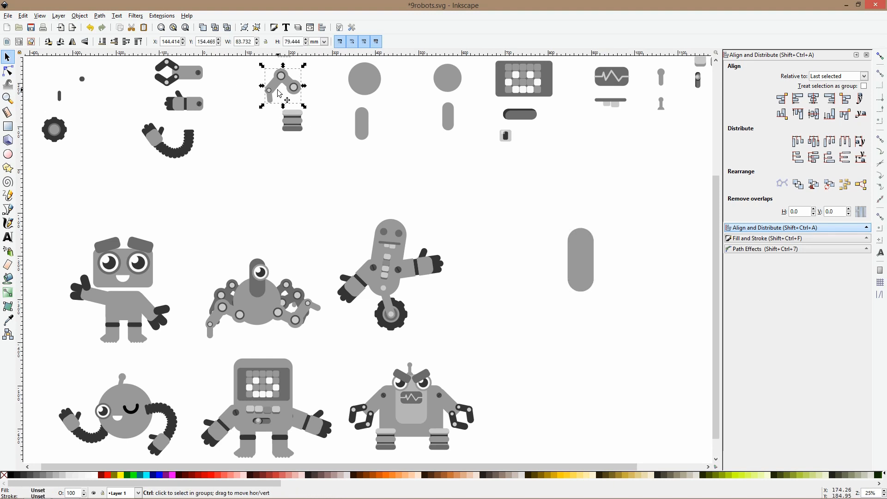
{"action": "left_click_drag", "start_coordinate": [279, 93], "coordinate": [556, 280]}
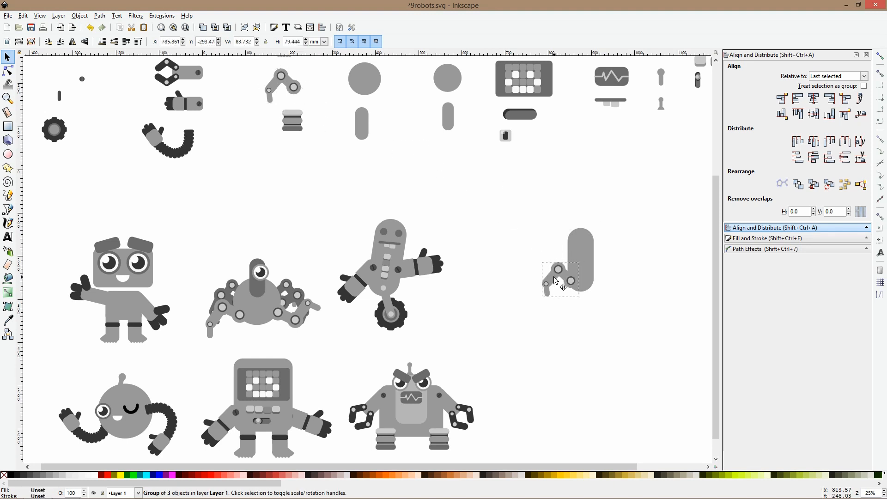
{"action": "key", "text": "ctrl+d"}
{"action": "key", "text": "h"}
{"action": "left_click_drag", "start_coordinate": [557, 276], "coordinate": [605, 279]}
{"action": "left_click", "coordinate": [615, 242]}
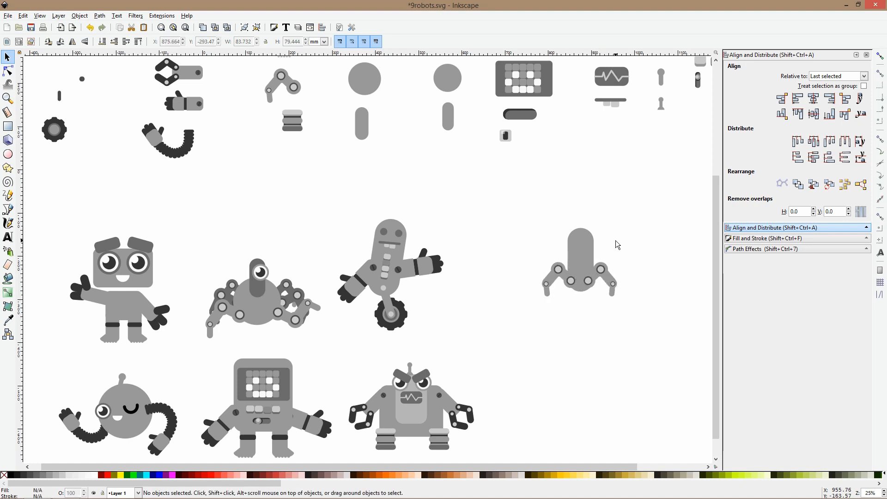
Try adding a vertically flipped copy of the left leg to the upper body, and delete it
{"action": "scroll", "coordinate": [617, 245], "scroll_direction": "right", "scroll_amount": 2}
{"action": "left_click", "coordinate": [547, 267]}
{"action": "left_click", "coordinate": [510, 273]}
{"action": "left_click", "coordinate": [521, 276]}
{"action": "key", "text": "ctrl+d"}
{"action": "key", "text": "v"}
{"action": "left_click_drag", "start_coordinate": [515, 275], "coordinate": [506, 231]}
{"action": "left_click", "coordinate": [574, 274]}
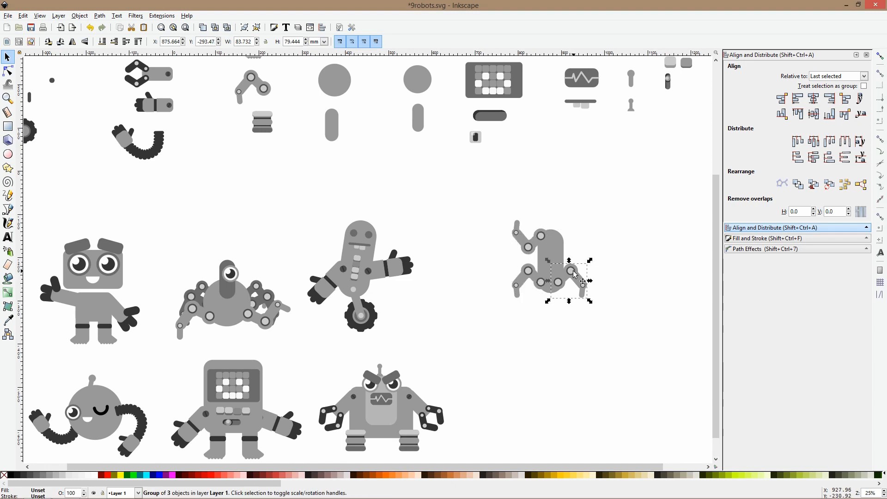
{"action": "left_click", "coordinate": [534, 250]}
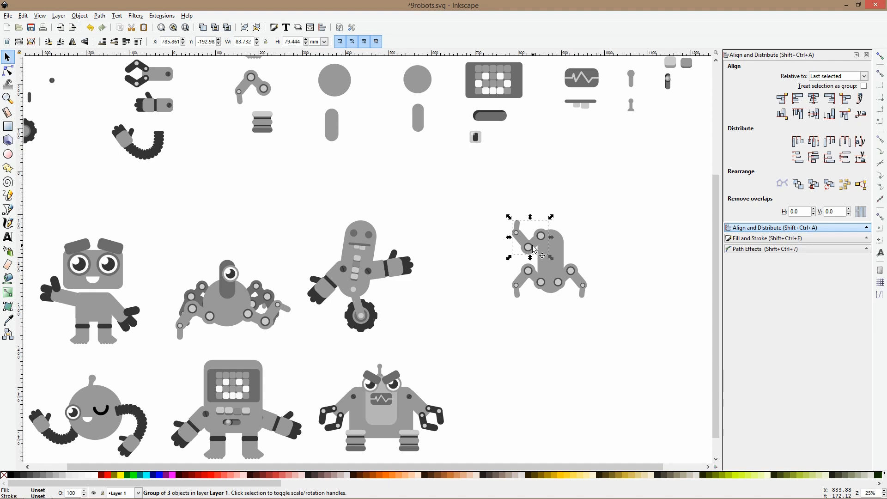
{"action": "key", "text": "Delete"}
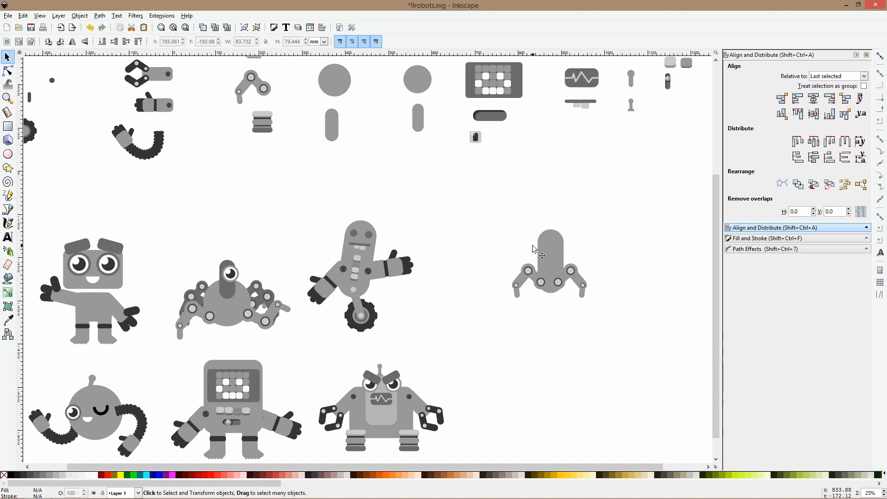
Rotate the left and right legs slightly, and tilt the rounded body to the right
{"action": "scroll", "coordinate": [541, 282], "scroll_direction": "up", "scroll_amount": 2}
{"action": "left_click", "coordinate": [506, 277]}
{"action": "left_click_drag", "start_coordinate": [481, 243], "coordinate": [523, 268]}
{"action": "left_click_drag", "start_coordinate": [615, 276], "coordinate": [617, 280]}
{"action": "left_click", "coordinate": [617, 280]}
{"action": "left_click", "coordinate": [579, 239]}
{"action": "left_click", "coordinate": [568, 226]}
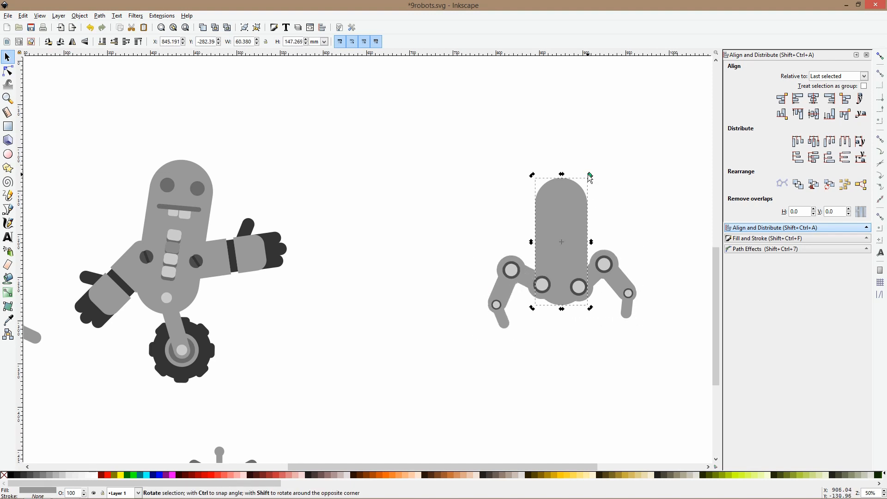
{"action": "left_click_drag", "start_coordinate": [594, 178], "coordinate": [532, 231]}
Copy the library eye onto the upper part of the tilted body at about 22 mm wide, and stack a duplicate below it
{"action": "scroll", "coordinate": [623, 194], "scroll_direction": "down", "scroll_amount": 2}
{"action": "double_click", "coordinate": [184, 277]}
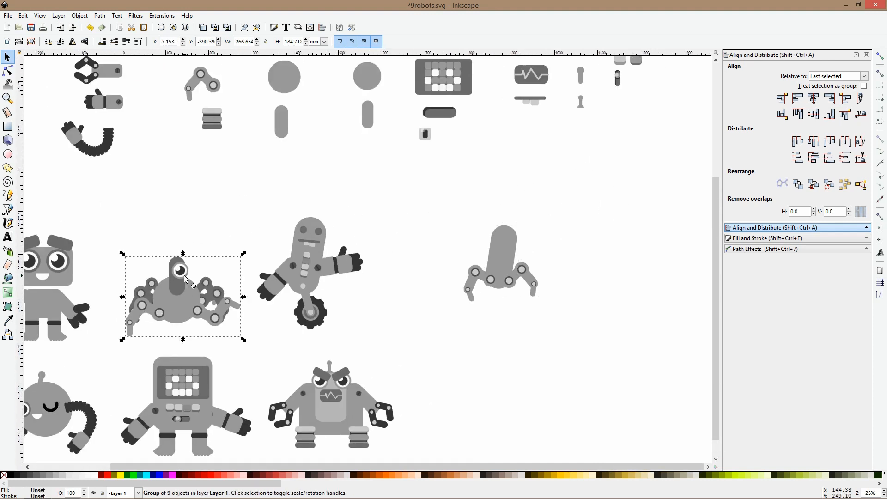
{"action": "left_click", "coordinate": [183, 276]}
{"action": "scroll", "coordinate": [549, 213], "scroll_direction": "up", "scroll_amount": 4}
{"action": "left_click", "coordinate": [424, 208]}
{"action": "left_click", "coordinate": [441, 110], "text": "ctrl"}
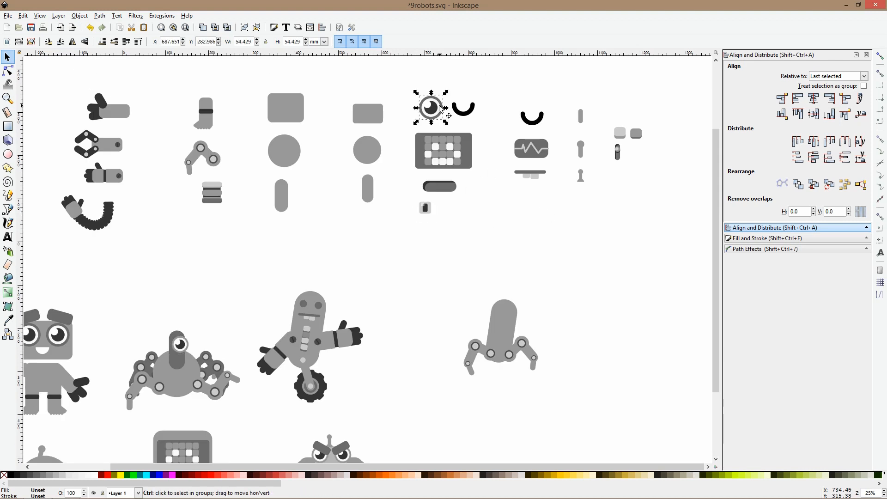
{"action": "scroll", "coordinate": [515, 330], "scroll_direction": "up", "scroll_amount": 2}
{"action": "left_click", "coordinate": [510, 313], "text": "ctrl"}
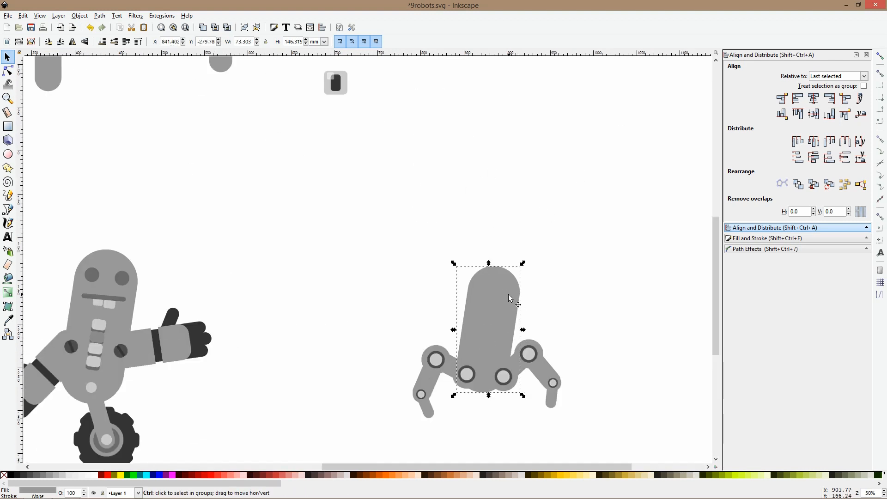
{"action": "key", "text": "ctrl+v"}
{"action": "left_click_drag", "start_coordinate": [534, 296], "coordinate": [490, 315]}
{"action": "key", "text": "ctrl+d"}
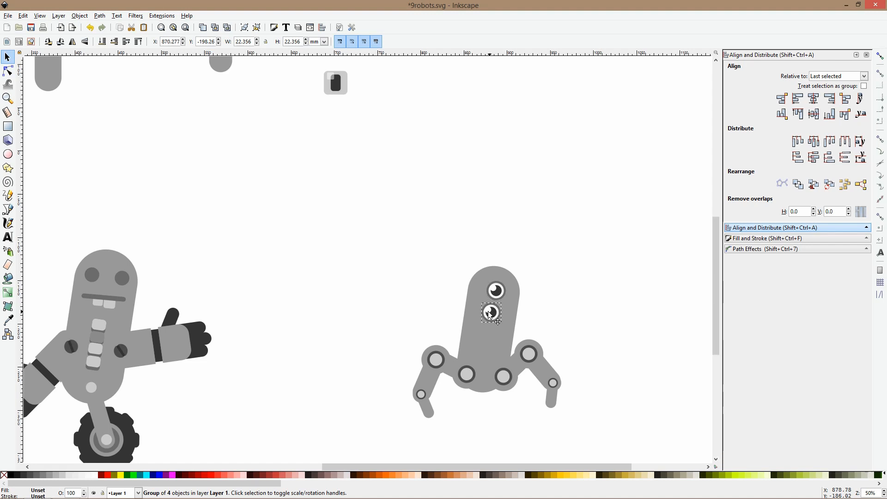
Copy the black curve beside the library eye to just below the two stacked eyes, shrunk and tilted as a smile
{"action": "scroll", "coordinate": [554, 322], "scroll_direction": "down", "scroll_amount": 2}
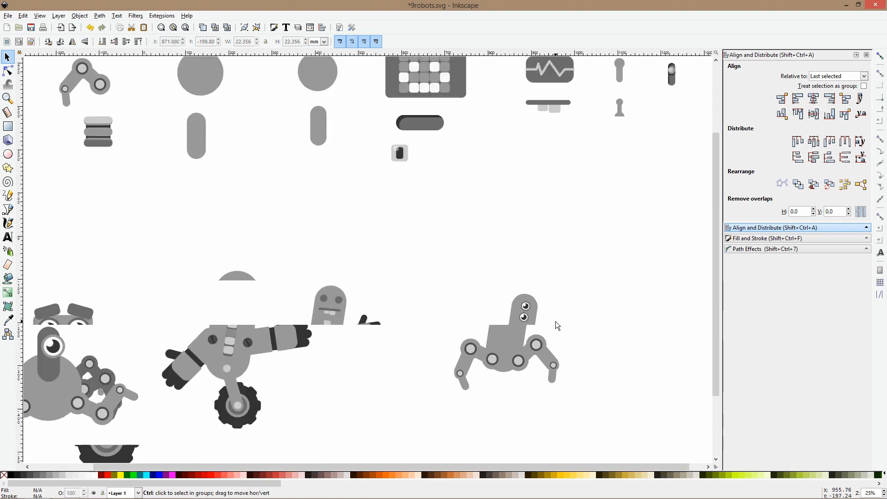
{"action": "left_click", "coordinate": [490, 111]}
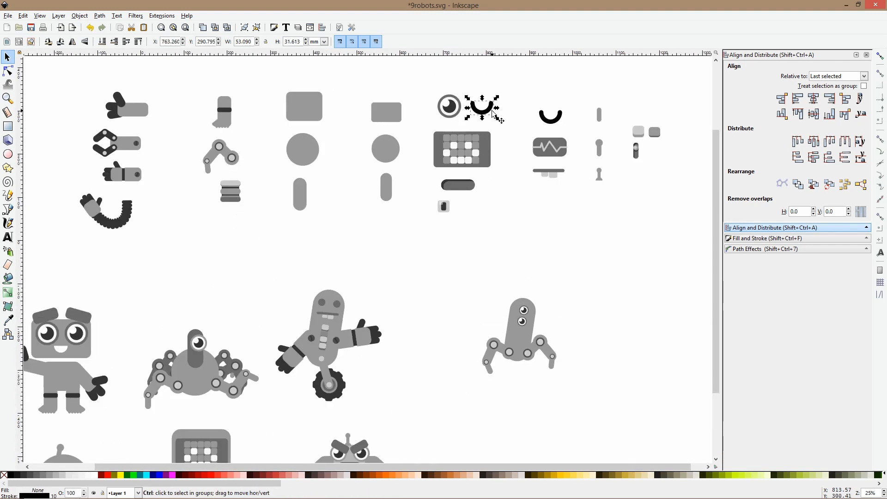
{"action": "key", "text": "ctrl+d"}
{"action": "left_click_drag", "start_coordinate": [493, 113], "coordinate": [522, 341]}
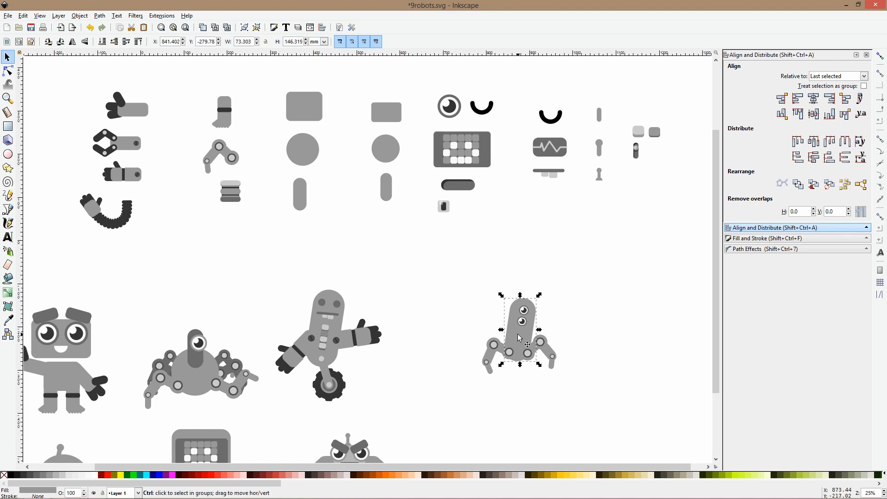
{"action": "scroll", "coordinate": [522, 340], "scroll_direction": "up", "scroll_amount": 3}
{"action": "left_click_drag", "start_coordinate": [547, 309], "coordinate": [530, 318]}
{"action": "left_click", "coordinate": [529, 321]}
{"action": "left_click", "coordinate": [577, 296]}
{"action": "key", "text": "5"}
Copy the round-tipped antenna from the library to the top of the two-eyed robot's head, and tilt it to the right
{"action": "left_click", "coordinate": [619, 178]}
{"action": "scroll", "coordinate": [583, 287], "scroll_direction": "up", "scroll_amount": 5}
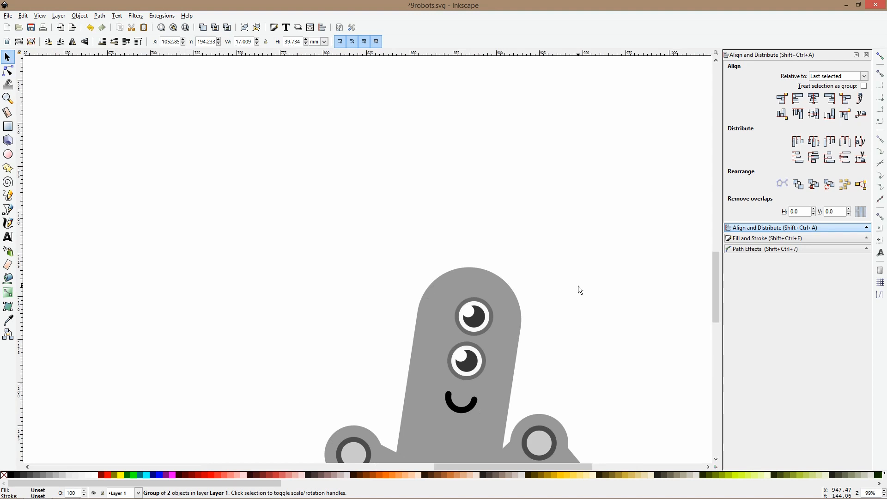
{"action": "key", "text": "ctrl+v"}
{"action": "left_click", "coordinate": [509, 242]}
{"action": "left_click_drag", "start_coordinate": [518, 230], "coordinate": [490, 218]}
{"action": "left_click", "coordinate": [524, 219]}
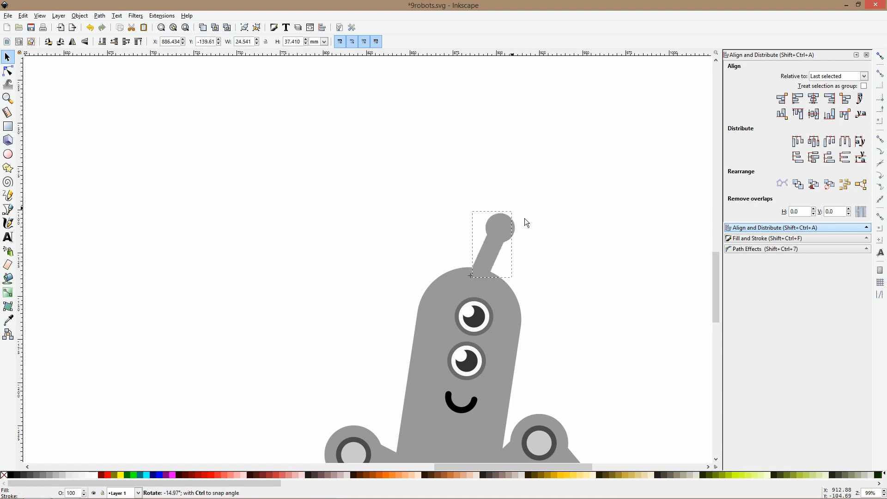
Shrink the tilted antenna to about 17 by 27 mm and set it on the head's top edge
{"action": "scroll", "coordinate": [564, 281], "scroll_direction": "down", "scroll_amount": 4}
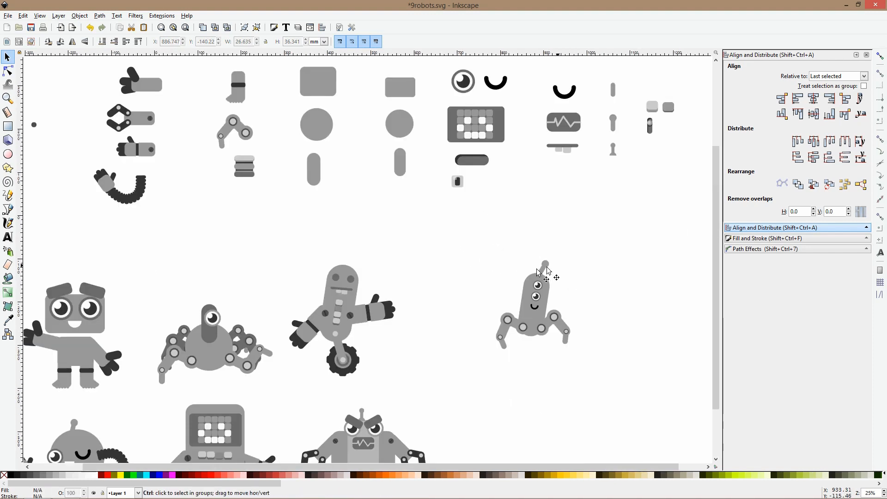
{"action": "scroll", "coordinate": [536, 269], "scroll_direction": "up", "scroll_amount": 3}
{"action": "left_click", "coordinate": [546, 265]}
{"action": "left_click", "coordinate": [567, 259]}
{"action": "left_click_drag", "start_coordinate": [575, 242], "coordinate": [572, 240]}
{"action": "left_click", "coordinate": [569, 251]}
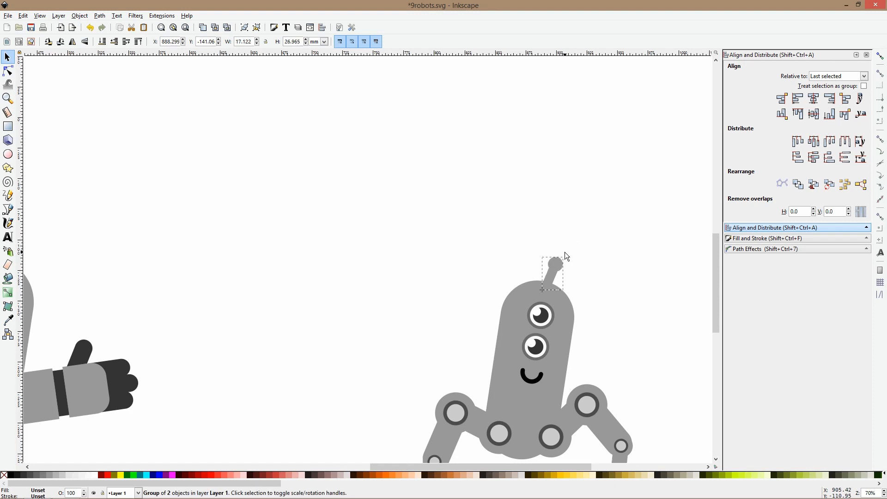
{"action": "left_click", "coordinate": [580, 266]}
Group all parts of the new two-eyed robot
{"action": "scroll", "coordinate": [588, 273], "scroll_direction": "down", "scroll_amount": 4}
{"action": "left_click_drag", "start_coordinate": [600, 277], "coordinate": [487, 259]}
{"action": "left_click_drag", "start_coordinate": [528, 231], "coordinate": [396, 340]}
{"action": "key", "text": "ctrl+g"}
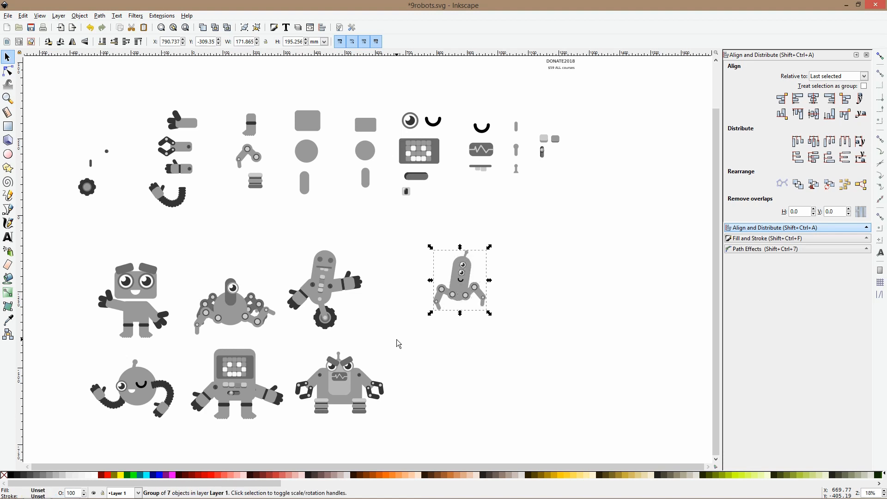
Copy the angry robot's left eyebrow into the two-eyed robot's group, shrunk to about 23 by 18 mm, at the antenna's base
{"action": "scroll", "coordinate": [397, 342], "scroll_direction": "up", "scroll_amount": 3}
{"action": "left_click", "coordinate": [228, 409], "text": "ctrl"}
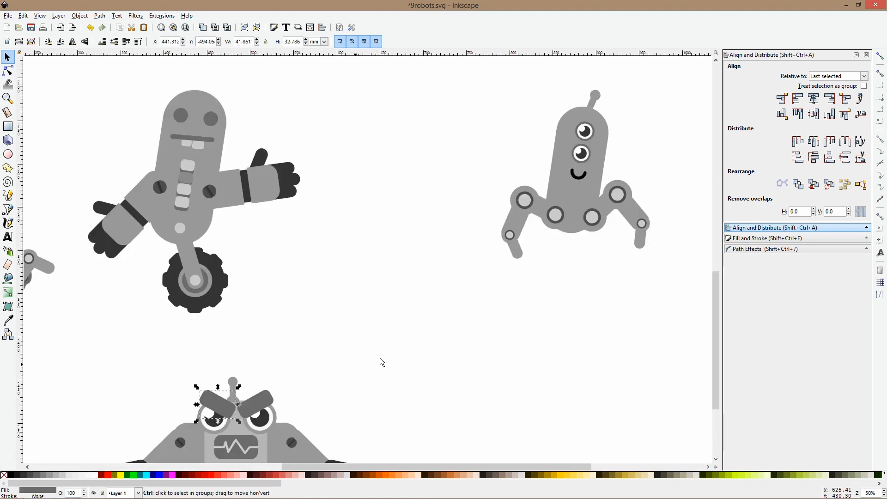
{"action": "double_click", "coordinate": [590, 119]}
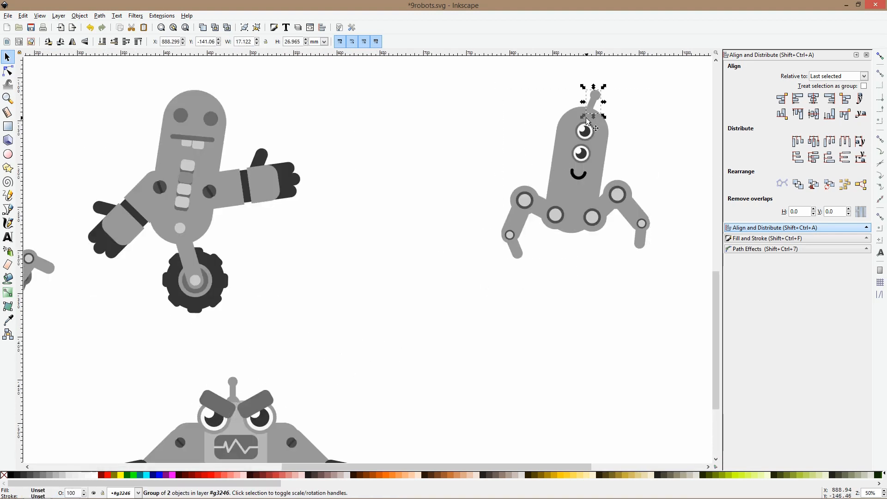
{"action": "key", "text": "ctrl+v"}
{"action": "left_click_drag", "start_coordinate": [611, 140], "coordinate": [594, 126]}
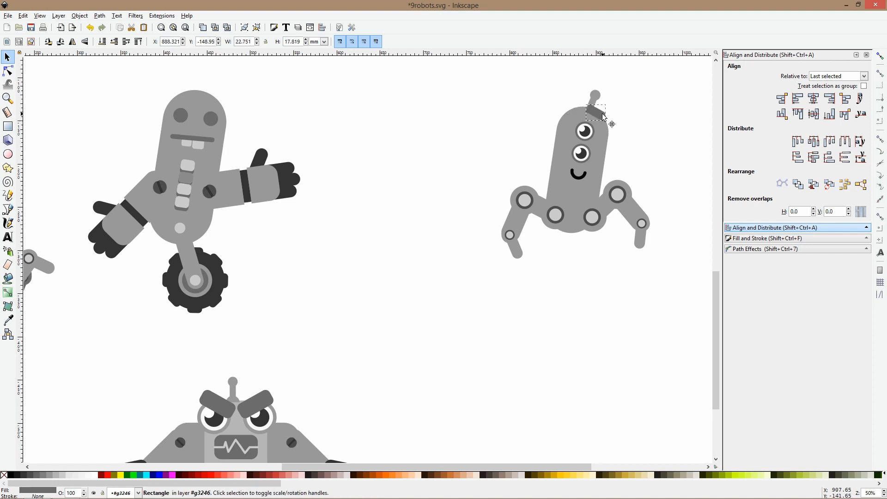
{"action": "left_click", "coordinate": [619, 114]}
{"action": "scroll", "coordinate": [617, 122], "scroll_direction": "down", "scroll_amount": 3}
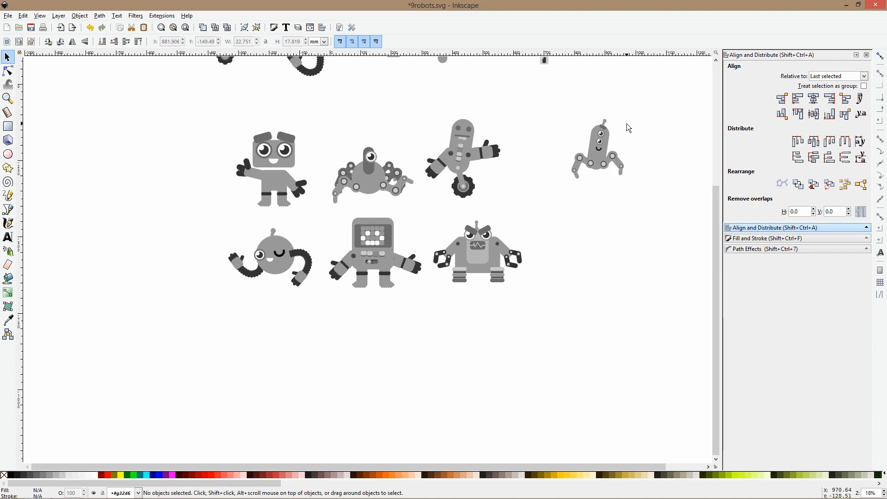
Duplicate the two-eyed robot's right leg inside its group, rotate the copy clockwise and move it over the lower body
{"action": "left_click_drag", "start_coordinate": [649, 97], "coordinate": [621, 134]}
{"action": "scroll", "coordinate": [621, 138], "scroll_direction": "up", "scroll_amount": 4}
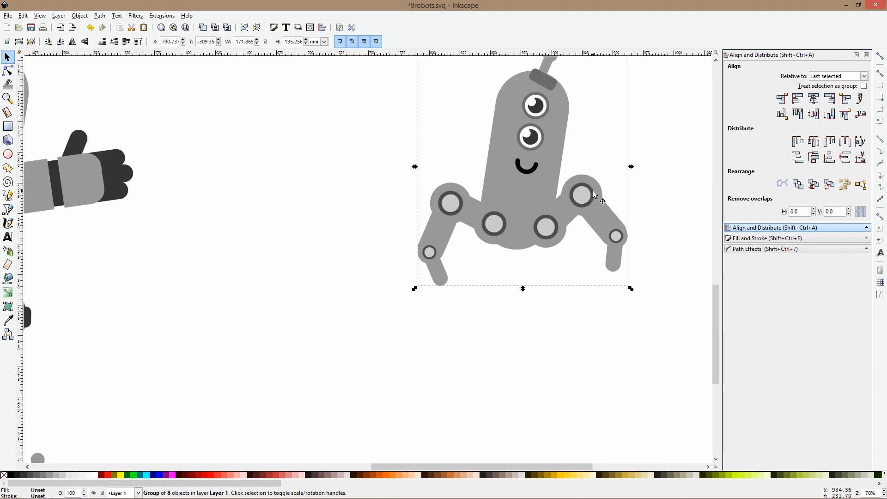
{"action": "left_click", "coordinate": [594, 194]}
{"action": "left_click_drag", "start_coordinate": [596, 194], "coordinate": [554, 209]}
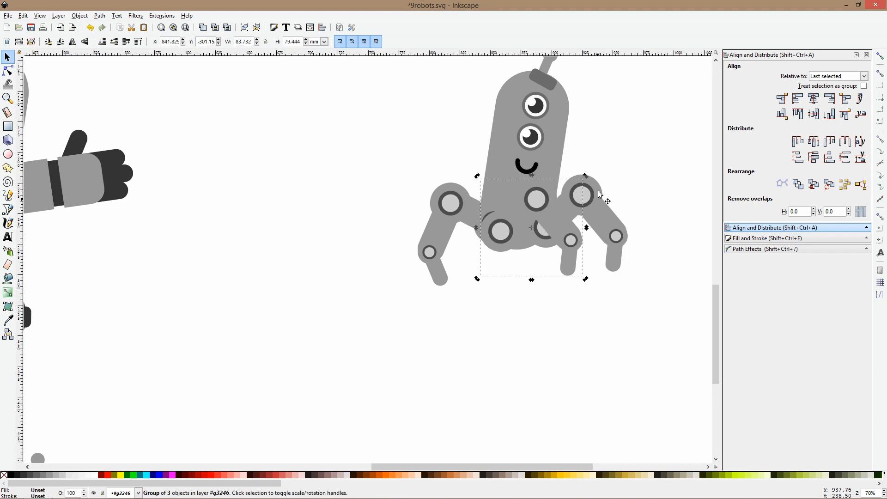
{"action": "left_click_drag", "start_coordinate": [585, 176], "coordinate": [579, 244]}
{"action": "left_click_drag", "start_coordinate": [571, 249], "coordinate": [541, 229]}
Rotate the duplicated leg's lower segment around its small joint so that it points nearly straight down
{"action": "left_click", "coordinate": [540, 288]}
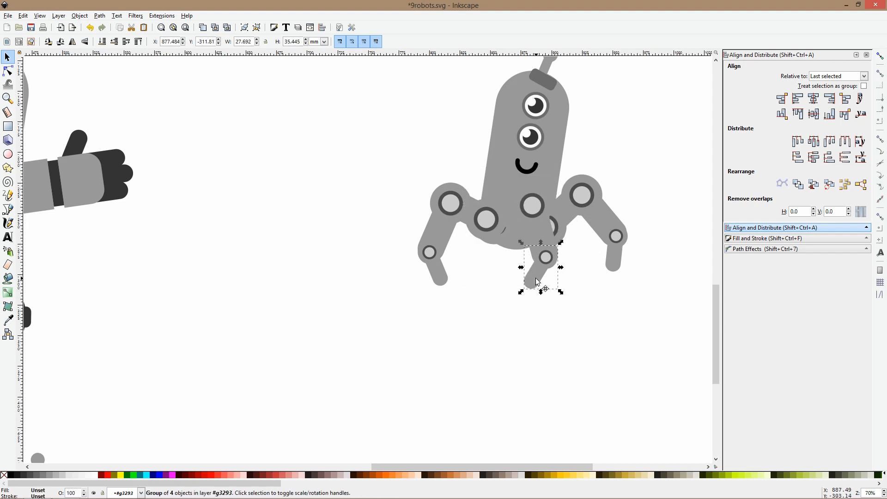
{"action": "left_click", "coordinate": [550, 250]}
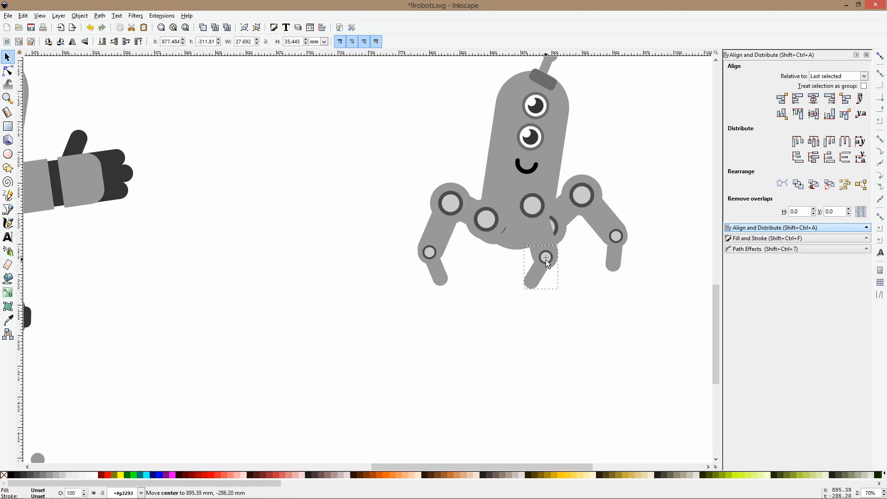
{"action": "left_click_drag", "start_coordinate": [521, 293], "coordinate": [537, 300]}
{"action": "double_click", "coordinate": [587, 290]}
Send the duplicated leg to the back of the group, and move it up and right behind the front right leg
{"action": "left_click_drag", "start_coordinate": [528, 221], "coordinate": [528, 227]}
{"action": "key", "text": "End"}
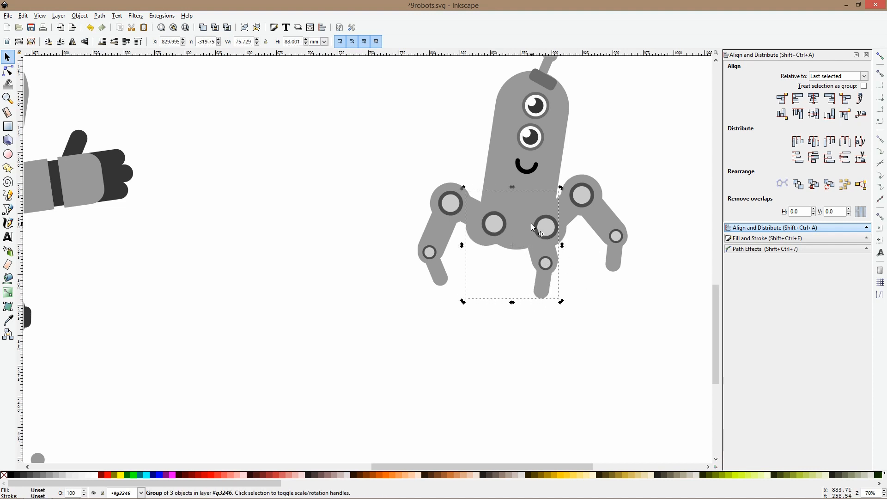
{"action": "left_click_drag", "start_coordinate": [543, 286], "coordinate": [600, 253]}
{"action": "left_click", "coordinate": [573, 260]}
Recolor the rear leg's lower segment and the circles behind its two joints with the darker gray sampled from the lower eye's ring
{"action": "left_click", "coordinate": [582, 249]}
{"action": "left_click", "coordinate": [582, 249], "text": "ctrl"}
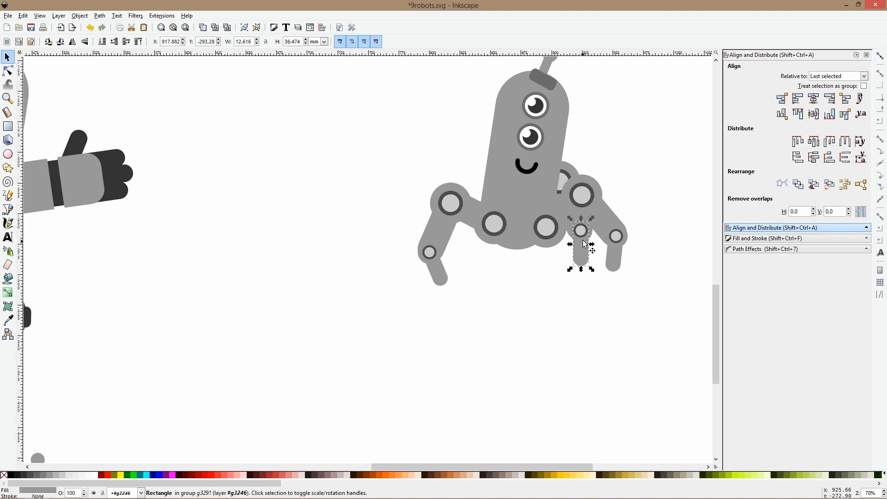
{"action": "scroll", "coordinate": [591, 234], "scroll_direction": "up", "scroll_amount": 3}
{"action": "scroll", "coordinate": [596, 234], "scroll_direction": "down", "scroll_amount": 2}
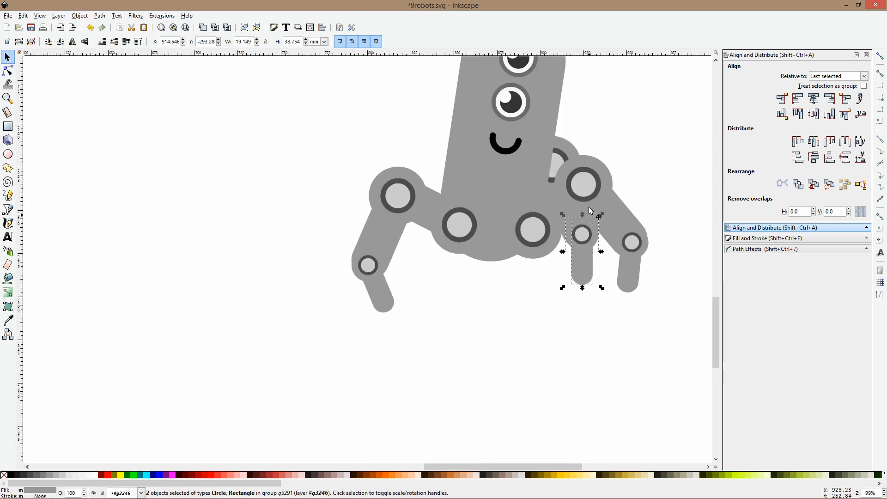
{"action": "left_click", "coordinate": [578, 154], "text": "shift"}
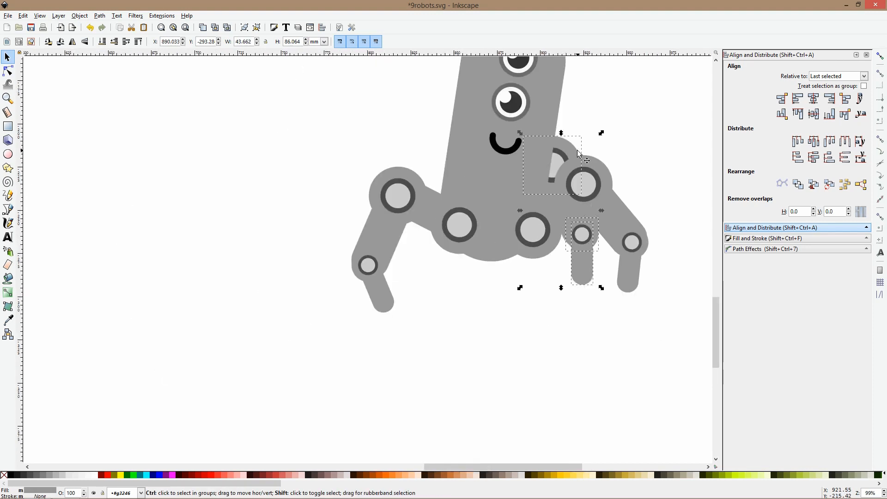
{"action": "left_click", "coordinate": [8, 320]}
{"action": "left_click", "coordinate": [530, 107]}
{"action": "key", "text": "s"}
{"action": "left_click", "coordinate": [630, 132]}
Recolor the rear leg's remaining light gray segment with the same darker gray as its other parts
{"action": "scroll", "coordinate": [608, 152], "scroll_direction": "down", "scroll_amount": 1}
{"action": "left_click", "coordinate": [592, 220]}
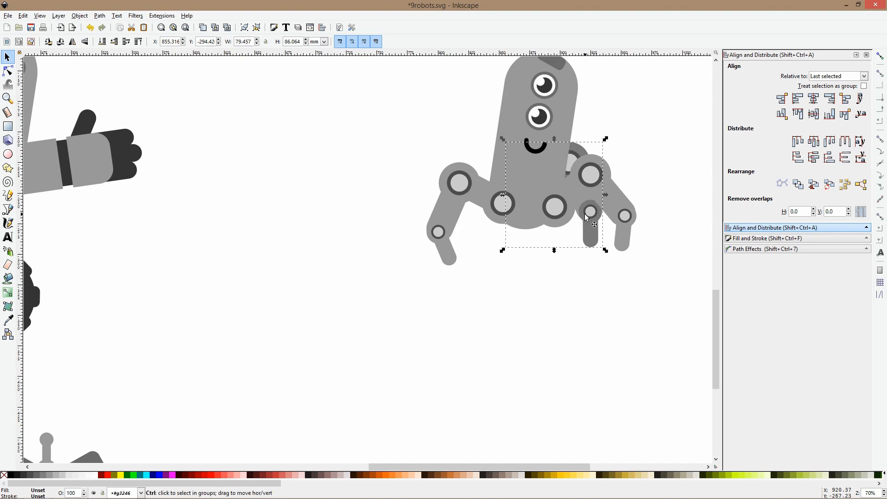
{"action": "scroll", "coordinate": [585, 215], "scroll_direction": "up", "scroll_amount": 5}
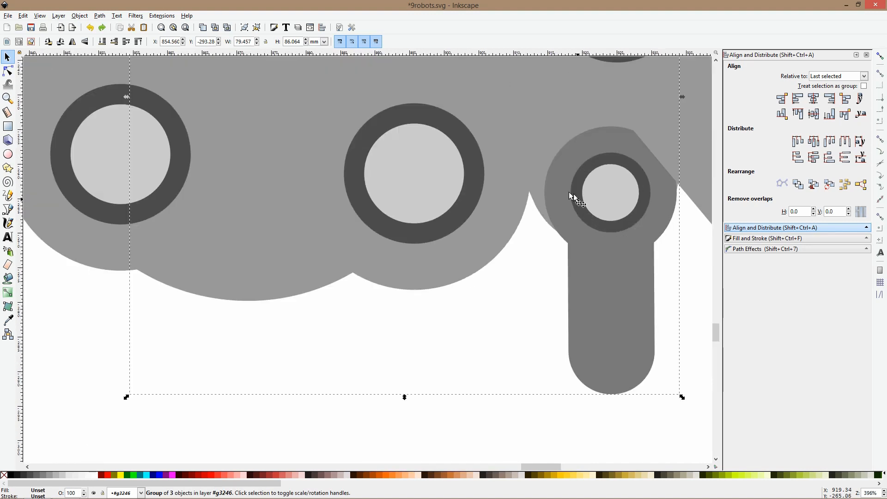
{"action": "left_click", "coordinate": [534, 194], "text": "ctrl"}
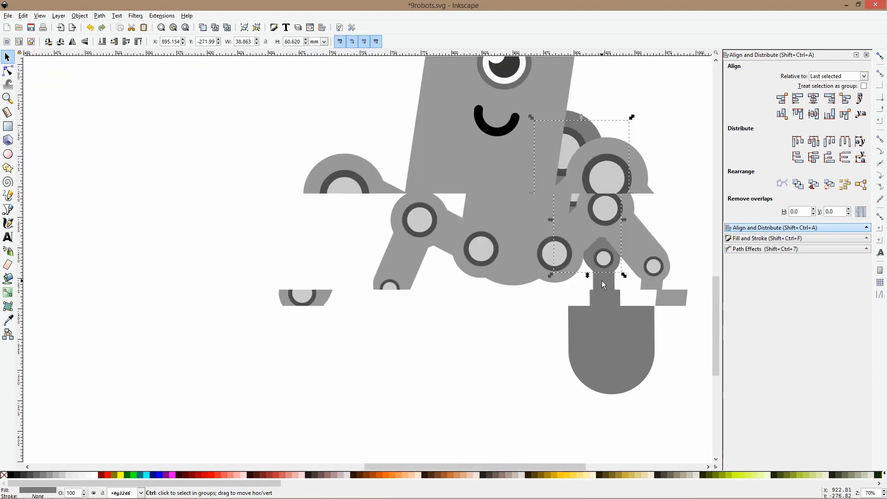
{"action": "scroll", "coordinate": [601, 281], "scroll_direction": "down", "scroll_amount": 5}
{"action": "double_click", "coordinate": [669, 138]}
{"action": "left_click", "coordinate": [644, 170]}
{"action": "scroll", "coordinate": [644, 170], "scroll_direction": "down", "scroll_amount": 2}
{"action": "left_click_drag", "start_coordinate": [644, 170], "coordinate": [502, 163]}
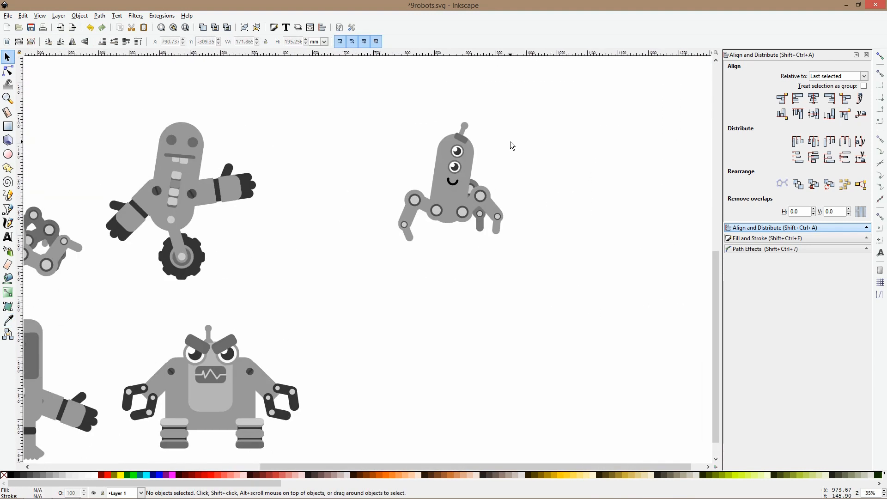
Enlarge the two-eyed robot's eyes and shift the eyes and the mouth down its body
{"action": "scroll", "coordinate": [456, 150], "scroll_direction": "up", "scroll_amount": 5}
{"action": "left_click_drag", "start_coordinate": [322, 104], "coordinate": [515, 299]}
{"action": "left_click", "coordinate": [484, 184]}
{"action": "left_click", "coordinate": [477, 224], "text": "shift"}
{"action": "left_click", "coordinate": [461, 326], "text": "shift"}
{"action": "left_click_drag", "start_coordinate": [459, 353], "coordinate": [476, 326]}
{"action": "scroll", "coordinate": [479, 328], "scroll_direction": "down", "scroll_amount": 2}
{"action": "left_click_drag", "start_coordinate": [468, 373], "coordinate": [467, 379]}
{"action": "left_click_drag", "start_coordinate": [484, 244], "coordinate": [488, 219]}
{"action": "double_click", "coordinate": [488, 205]}
{"action": "key", "text": "space"}
{"action": "left_click", "coordinate": [537, 231]}
Group the two-eyed robot, scaled to about 229 by 261 mm, and place it in the third row below the winking round robot
{"action": "scroll", "coordinate": [545, 152], "scroll_direction": "down", "scroll_amount": 4}
{"action": "scroll", "coordinate": [575, 207], "scroll_direction": "down", "scroll_amount": 1}
{"action": "left_click_drag", "start_coordinate": [481, 130], "coordinate": [609, 288]}
{"action": "key", "text": "ctrl+g"}
{"action": "left_click_drag", "start_coordinate": [544, 176], "coordinate": [349, 332]}
{"action": "scroll", "coordinate": [510, 274], "scroll_direction": "down", "scroll_amount": 3}
{"action": "scroll", "coordinate": [367, 342], "scroll_direction": "up", "scroll_amount": 3}
{"action": "left_click", "coordinate": [485, 292]}
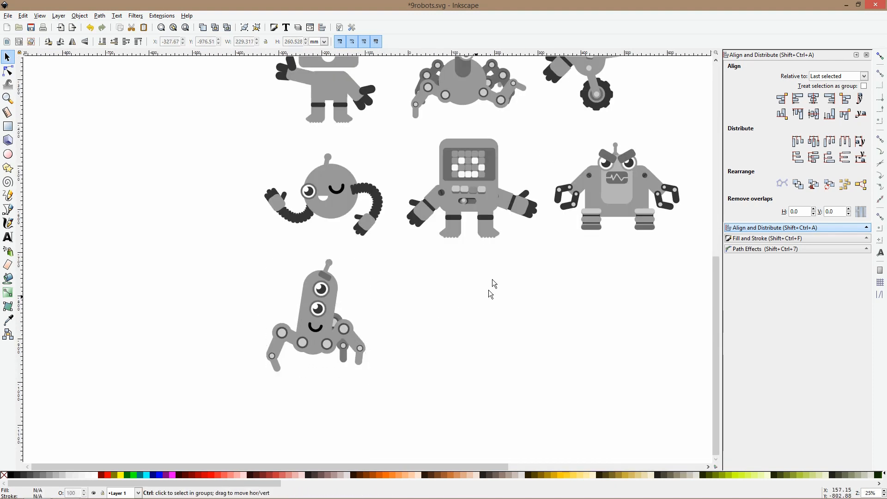
Duplicate the library's smaller circle and place an enlarged copy in the empty area beside the angry robot as a body
{"action": "scroll", "coordinate": [491, 280], "scroll_direction": "down", "scroll_amount": 2}
{"action": "left_click_drag", "start_coordinate": [640, 257], "coordinate": [505, 316]}
{"action": "scroll", "coordinate": [487, 117], "scroll_direction": "up", "scroll_amount": 2}
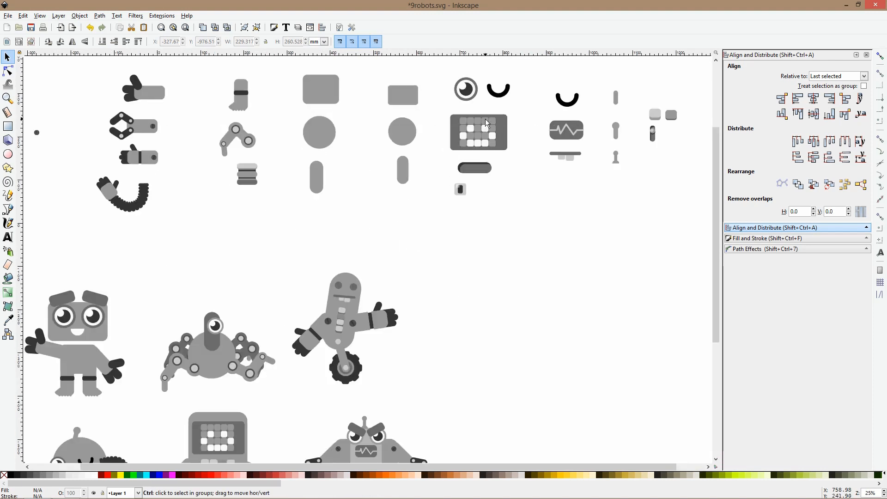
{"action": "left_click", "coordinate": [448, 124]}
{"action": "scroll", "coordinate": [459, 125], "scroll_direction": "down", "scroll_amount": 1}
{"action": "scroll", "coordinate": [432, 134], "scroll_direction": "down", "scroll_amount": 1}
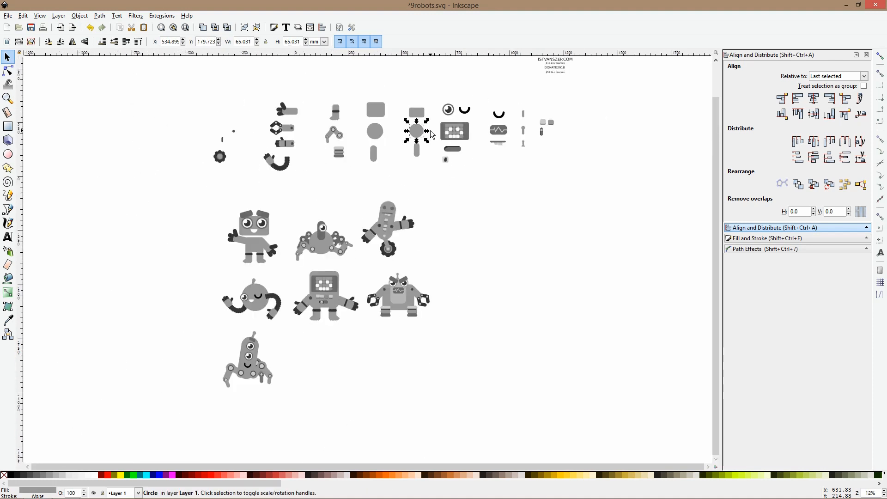
{"action": "key", "text": "ctrl"}
{"action": "key", "text": "ctrl+d"}
{"action": "left_click_drag", "start_coordinate": [419, 129], "coordinate": [489, 304]}
{"action": "left_click_drag", "start_coordinate": [494, 320], "coordinate": [505, 287]}
Add a copy of the library's larger rounded rectangle, about 155 by 125 mm, above the circular body, and resize the circle to about 99 mm
{"action": "left_click", "coordinate": [376, 115]}
{"action": "key", "text": "ctrl+d"}
{"action": "left_click_drag", "start_coordinate": [378, 119], "coordinate": [498, 245]}
{"action": "left_click", "coordinate": [504, 297]}
{"action": "left_click_drag", "start_coordinate": [497, 314], "coordinate": [498, 299]}
{"action": "scroll", "coordinate": [505, 288], "scroll_direction": "up", "scroll_amount": 2}
{"action": "scroll", "coordinate": [506, 287], "scroll_direction": "down", "scroll_amount": 2}
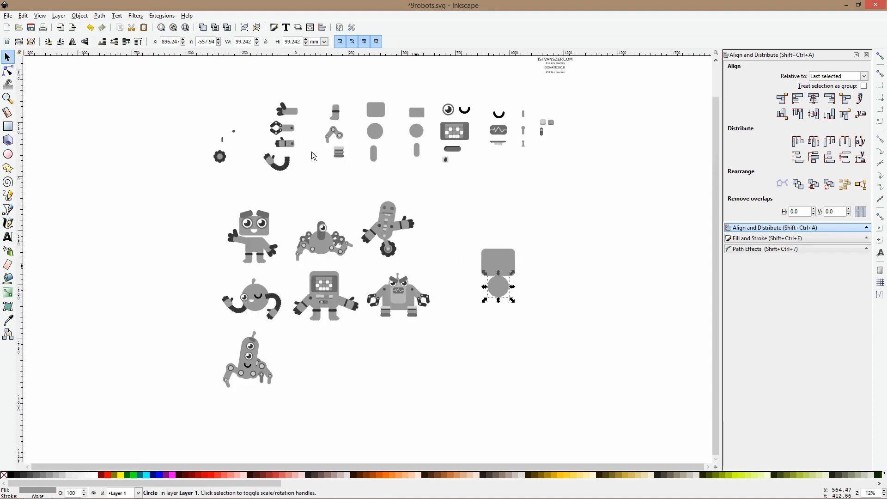
Attach a copy of the library's coiled arm to each side of the circular body, mirrored on the right and layered behind it
{"action": "left_click", "coordinate": [283, 166]}
{"action": "left_click_drag", "start_coordinate": [284, 170], "coordinate": [491, 298]}
{"action": "key", "text": "ctrl+d"}
{"action": "key", "text": "h"}
{"action": "left_click_drag", "start_coordinate": [483, 297], "coordinate": [521, 296]}
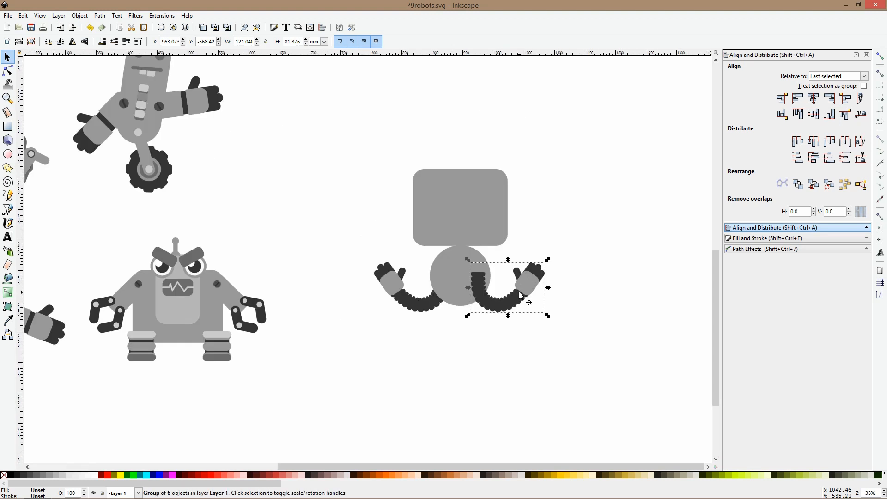
{"action": "key", "text": "Page_Down"}
{"action": "scroll", "coordinate": [520, 292], "scroll_direction": "down", "scroll_amount": 2, "text": "ctrl"}
{"action": "left_click", "coordinate": [415, 156]}
{"action": "scroll", "coordinate": [302, 153], "scroll_direction": "up", "scroll_amount": 2}
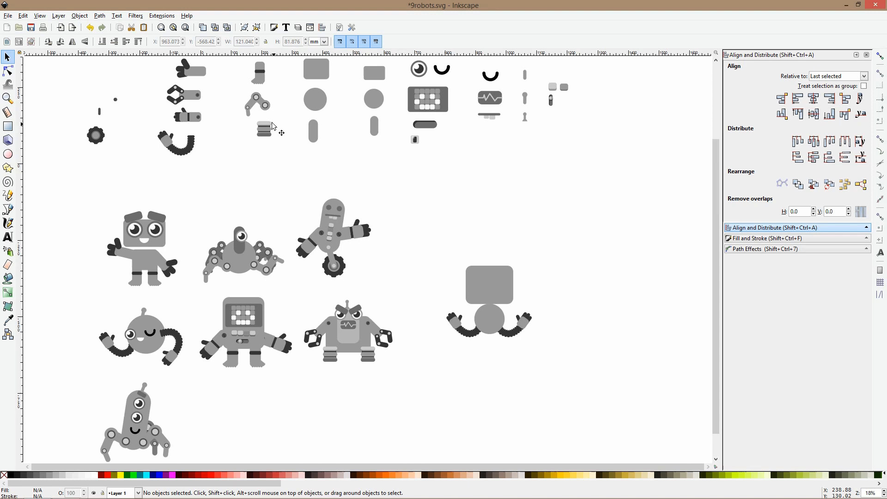
{"action": "left_click_drag", "start_coordinate": [264, 129], "coordinate": [490, 347]}
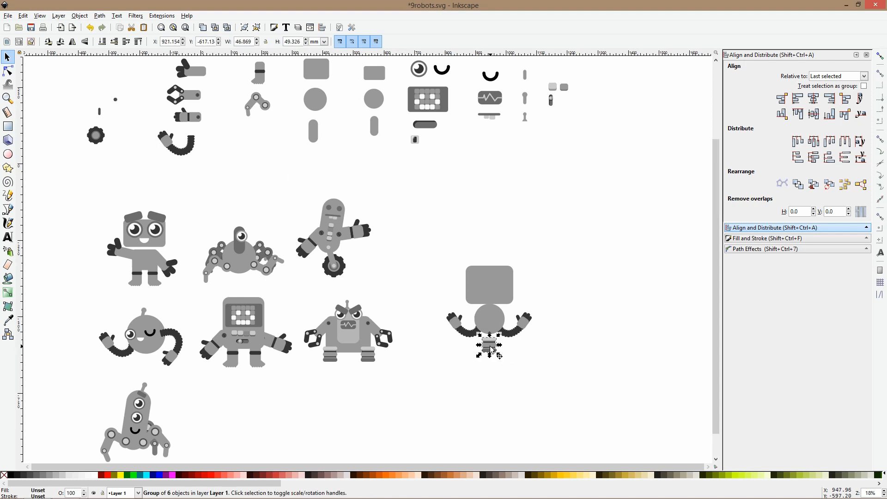
{"action": "key", "text": "Delete"}
Copy the one-wheeled robot's wheel leg, straighten the copy upright and attach it beneath the circular body
{"action": "left_click", "coordinate": [335, 268]}
{"action": "left_click", "coordinate": [336, 268], "text": "ctrl"}
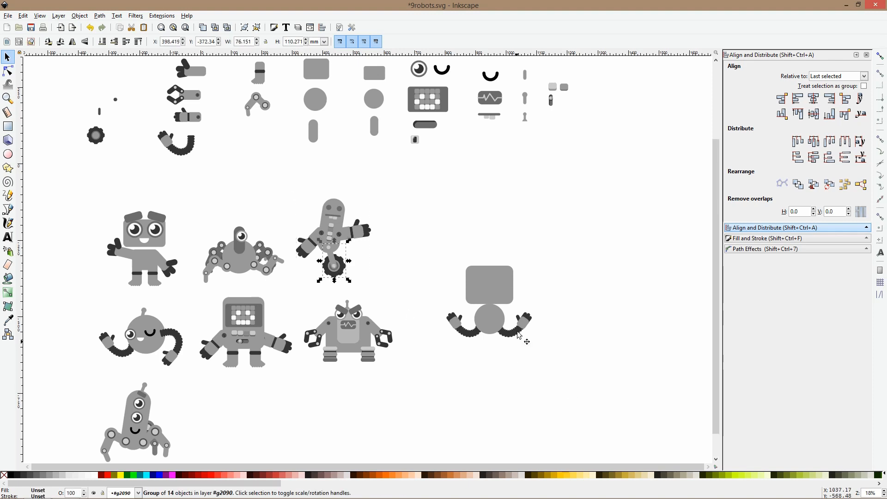
{"action": "left_click", "coordinate": [480, 324]}
{"action": "key", "text": "ctrl+v"}
{"action": "left_click_drag", "start_coordinate": [480, 337], "coordinate": [499, 371]}
{"action": "left_click", "coordinate": [493, 360]}
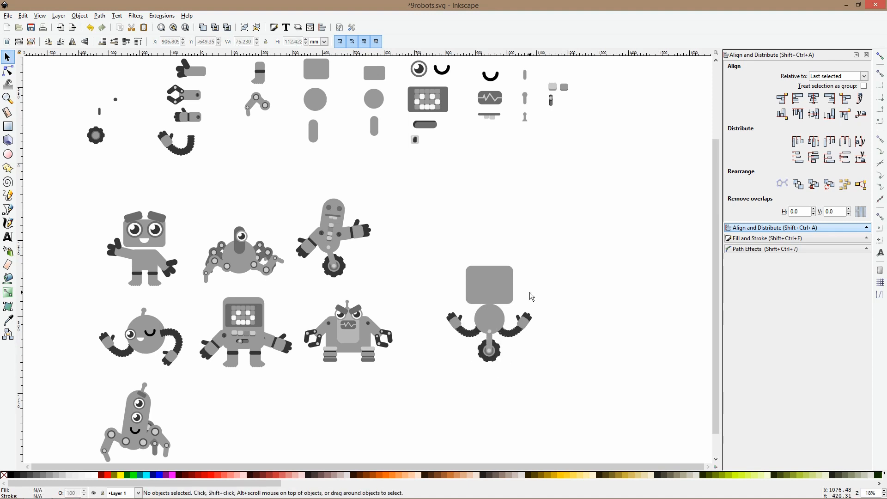
Move the rounded rectangular head up slightly, leaving a gap above the circular body
{"action": "scroll", "coordinate": [529, 292], "scroll_direction": "down", "scroll_amount": 1}
{"action": "scroll", "coordinate": [529, 292], "scroll_direction": "up", "scroll_amount": 2}
{"action": "left_click", "coordinate": [505, 293]}
{"action": "left_click_drag", "start_coordinate": [506, 293], "coordinate": [503, 287]}
Duplicate the body circle as a neck about 34 mm wide under the head, filled with the dark gray of the angry robot's mouth panel
{"action": "scroll", "coordinate": [504, 286], "scroll_direction": "down", "scroll_amount": 1}
{"action": "left_click", "coordinate": [484, 317], "text": "ctrl"}
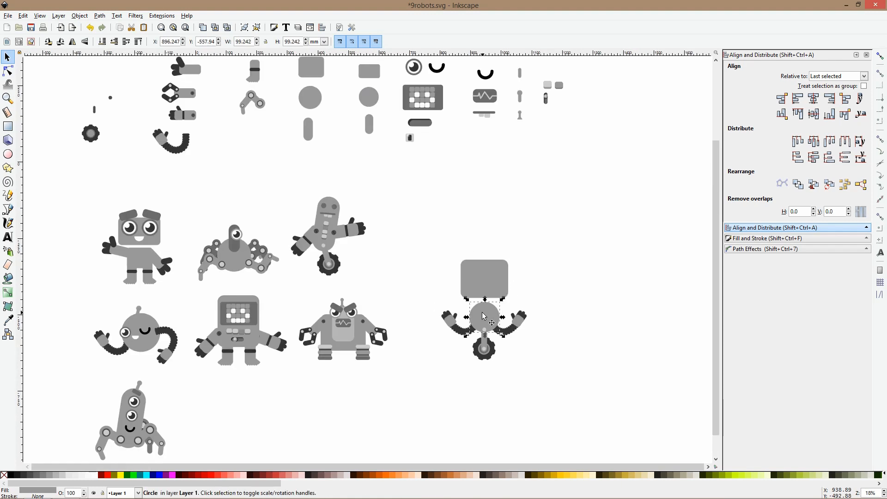
{"action": "key", "text": "ctrl+d"}
{"action": "left_click_drag", "start_coordinate": [484, 335], "coordinate": [486, 284]}
{"action": "scroll", "coordinate": [487, 312], "scroll_direction": "up", "scroll_amount": 3}
{"action": "left_click", "coordinate": [8, 323]}
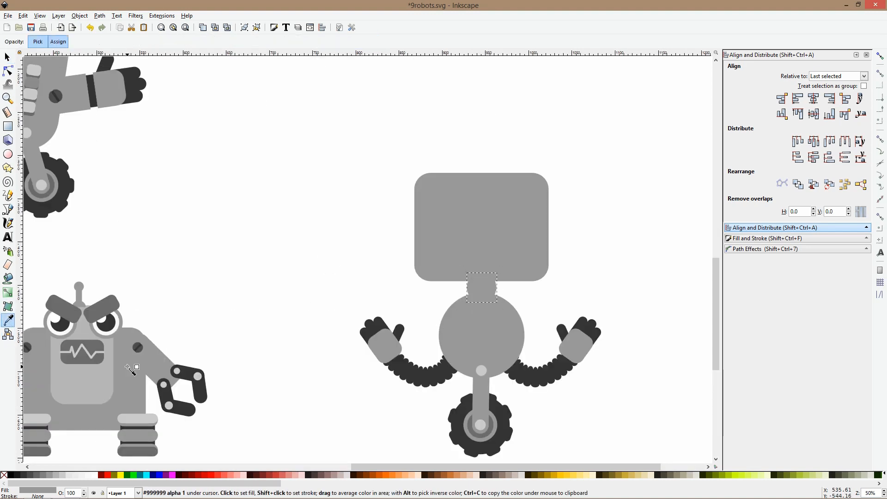
{"action": "left_click", "coordinate": [97, 360]}
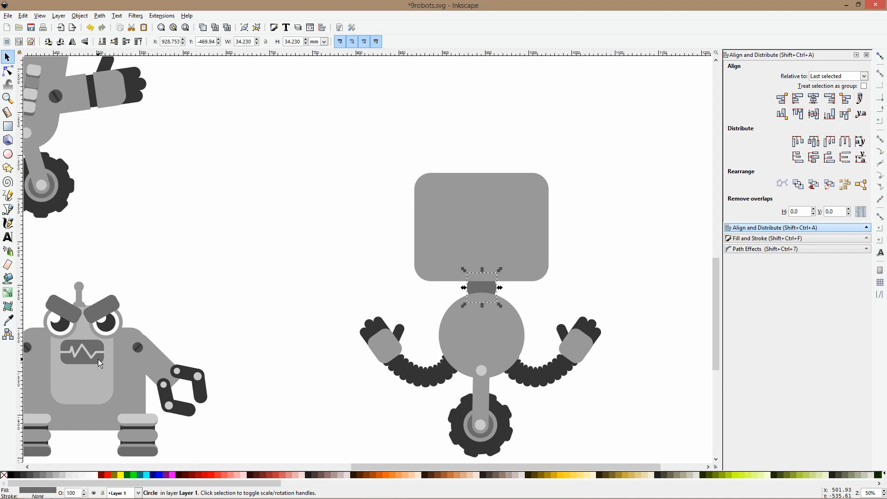
Lower the rounded rectangular head slightly onto the neck
{"action": "left_click", "coordinate": [469, 239]}
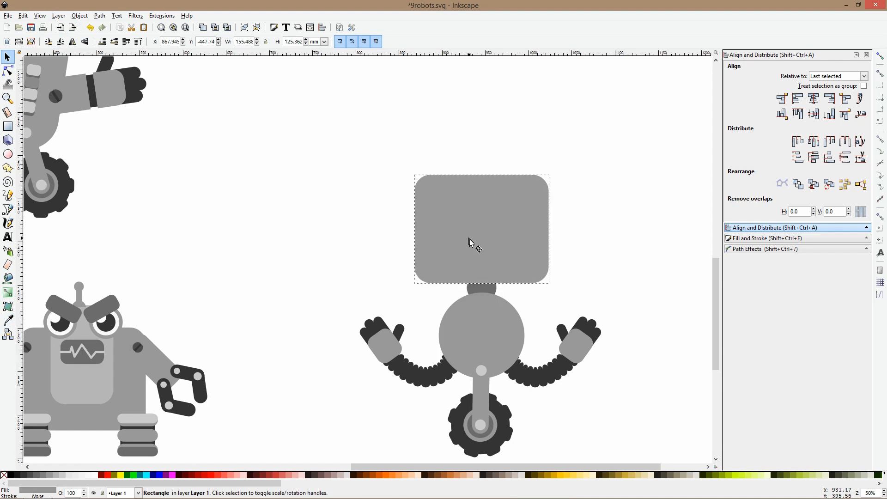
{"action": "scroll", "coordinate": [604, 285], "scroll_direction": "down", "scroll_amount": 3}
{"action": "left_click", "coordinate": [604, 281]}
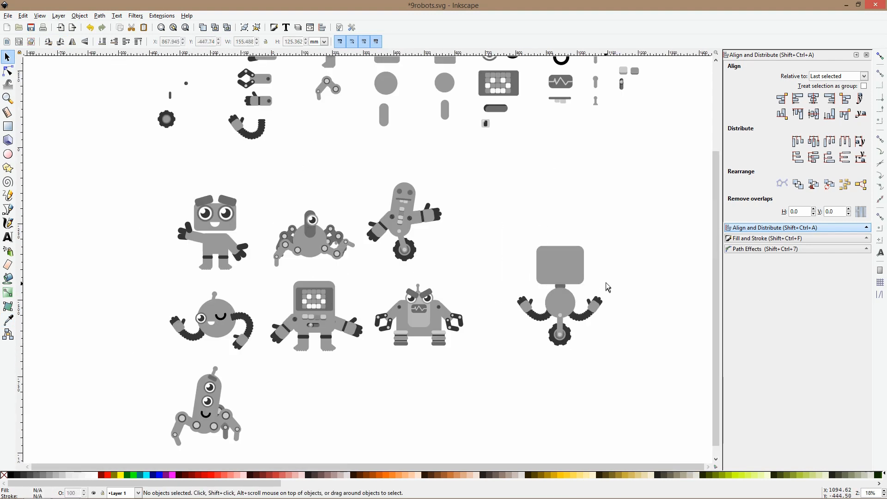
Copy the library's pixel-face screen and place it on the wheeled robot's rounded rectangular head
{"action": "scroll", "coordinate": [591, 276], "scroll_direction": "up", "scroll_amount": 2}
{"action": "scroll", "coordinate": [592, 276], "scroll_direction": "down", "scroll_amount": 2}
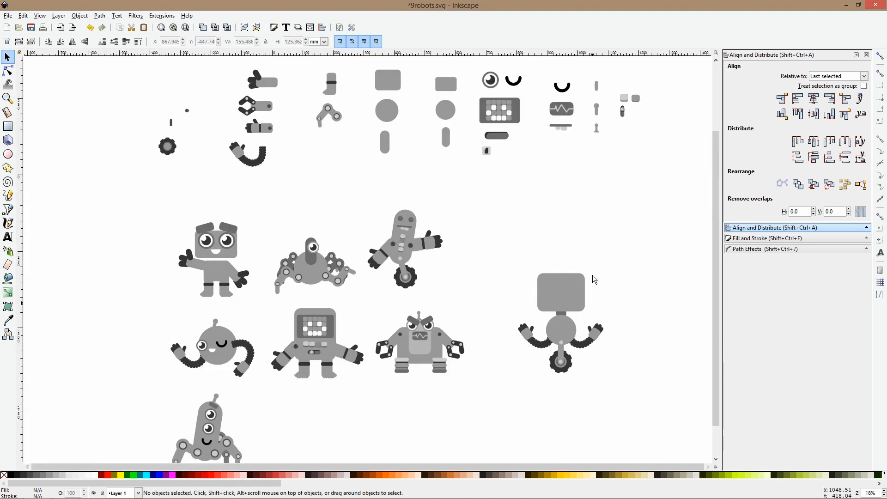
{"action": "scroll", "coordinate": [561, 116], "scroll_direction": "up", "scroll_amount": 4}
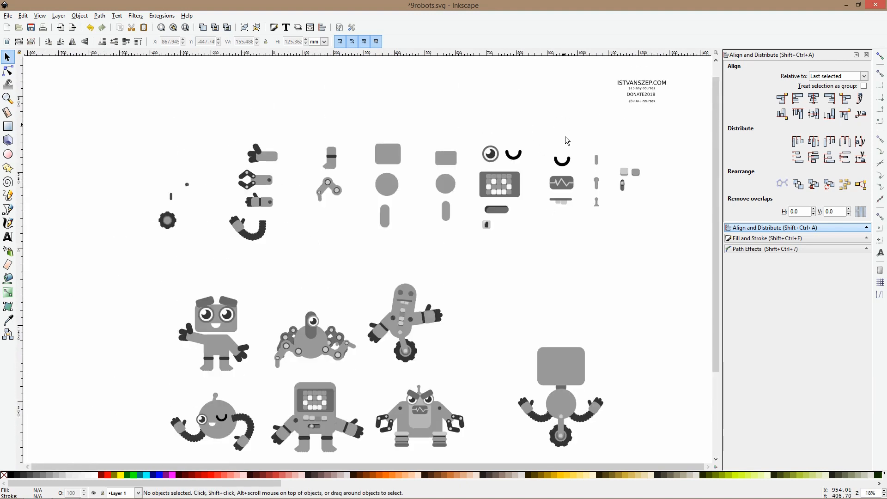
{"action": "scroll", "coordinate": [571, 209], "scroll_direction": "up", "scroll_amount": 2}
{"action": "left_click", "coordinate": [446, 169]}
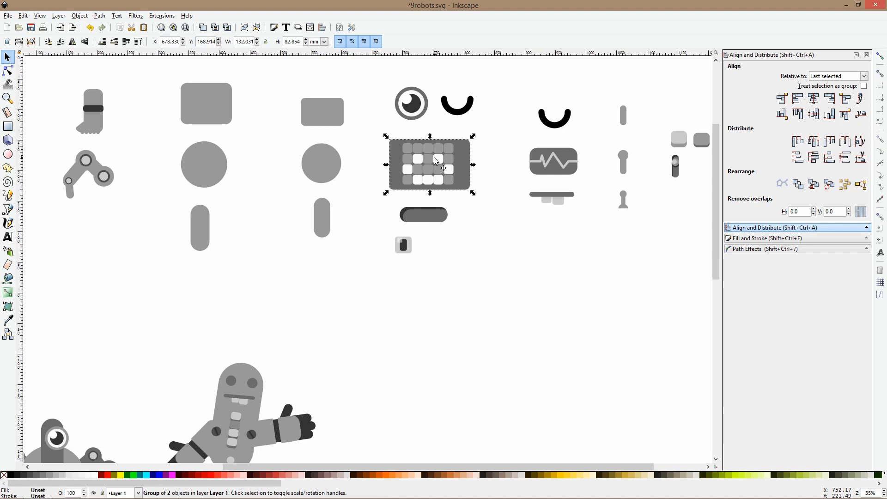
{"action": "scroll", "coordinate": [487, 198], "scroll_direction": "down", "scroll_amount": 3}
{"action": "scroll", "coordinate": [508, 217], "scroll_direction": "down", "scroll_amount": 3}
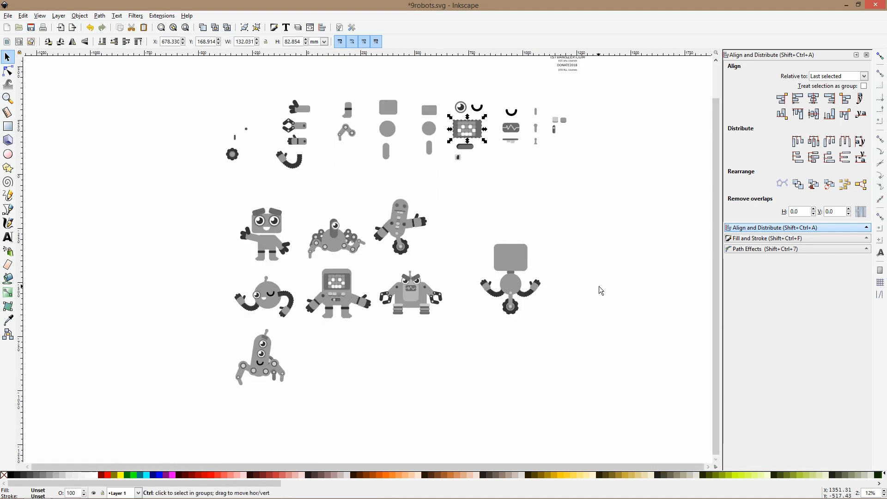
{"action": "scroll", "coordinate": [526, 267], "scroll_direction": "up", "scroll_amount": 4}
{"action": "left_click", "coordinate": [506, 254]}
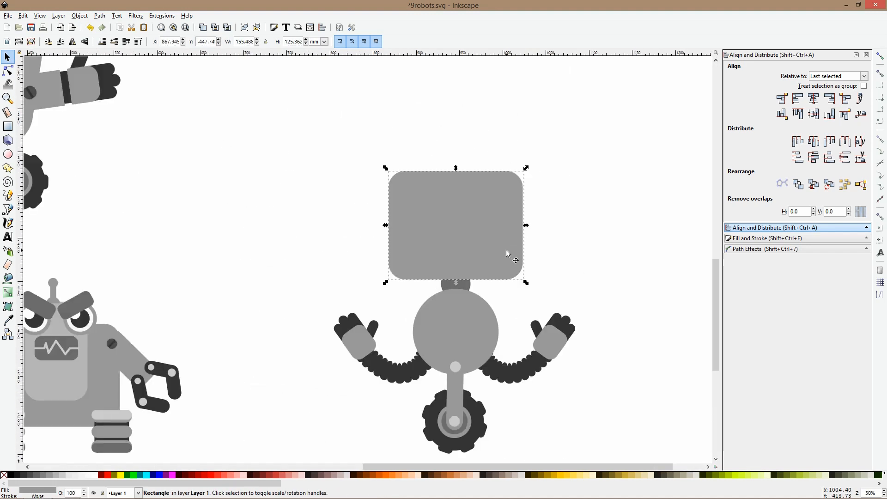
{"action": "key", "text": "ctrl+v"}
{"action": "left_click_drag", "start_coordinate": [506, 249], "coordinate": [455, 231]}
Recolor the five white mouth pixels on the wheeled robot's screen with the light gray of the surrounding pixels
{"action": "scroll", "coordinate": [451, 233], "scroll_direction": "up", "scroll_amount": 2}
{"action": "left_click", "coordinate": [397, 244], "text": "ctrl"}
{"action": "left_click", "coordinate": [424, 262], "text": "ctrl+shift"}
{"action": "left_click", "coordinate": [450, 260], "text": "ctrl+shift"}
{"action": "left_click", "coordinate": [482, 262], "text": "ctrl+shift"}
{"action": "left_click", "coordinate": [509, 247], "text": "ctrl+shift"}
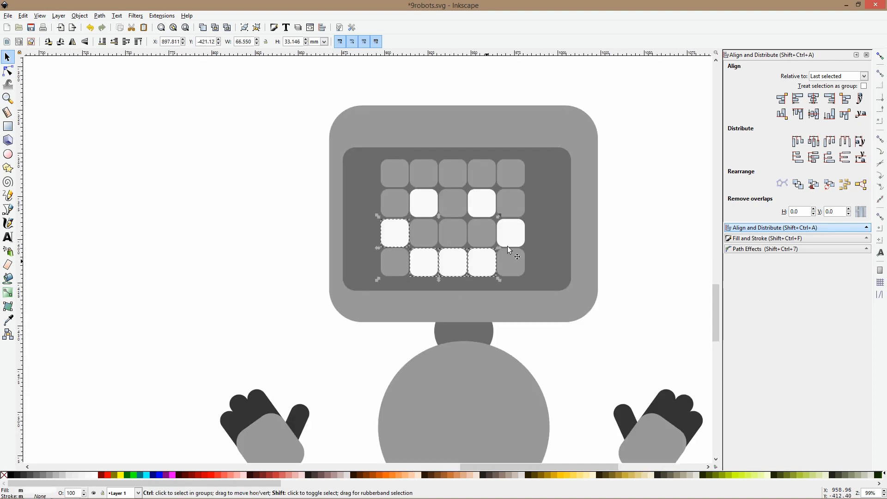
{"action": "left_click", "coordinate": [9, 319]}
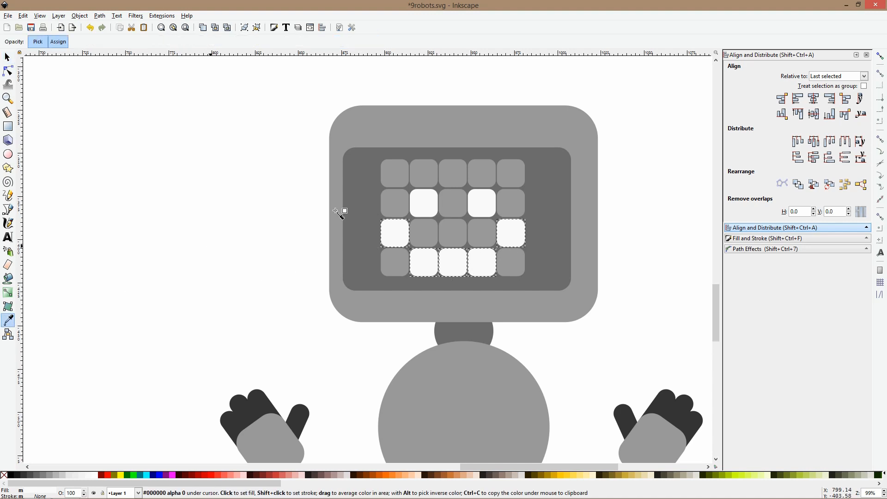
{"action": "left_click", "coordinate": [392, 212]}
{"action": "key", "text": "s"}
Fill the third row's three middle pixels and the bottom row's two outer pixels with the eyes' white to form a frown
{"action": "left_click", "coordinate": [412, 234]}
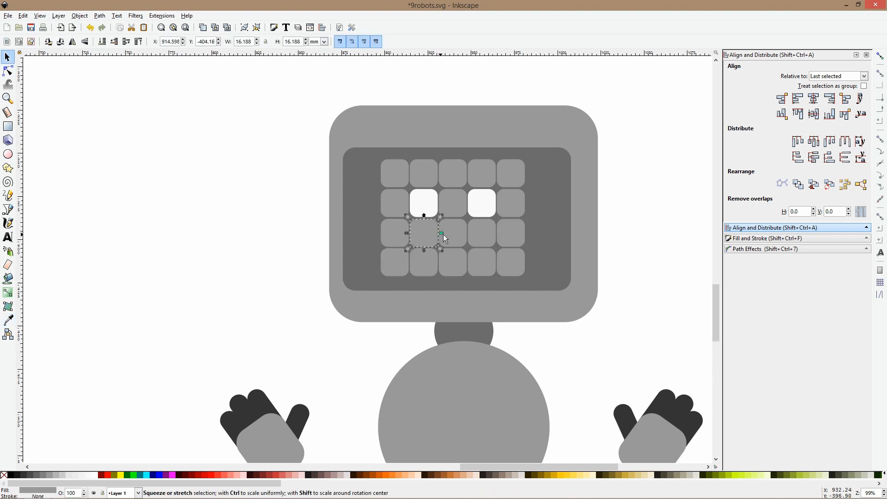
{"action": "left_click", "coordinate": [393, 255], "text": "shift"}
{"action": "left_click", "coordinate": [405, 252], "text": "ctrl+shift"}
{"action": "left_click", "coordinate": [420, 238], "text": "ctrl+shift"}
{"action": "left_click", "coordinate": [464, 232], "text": "ctrl+shift"}
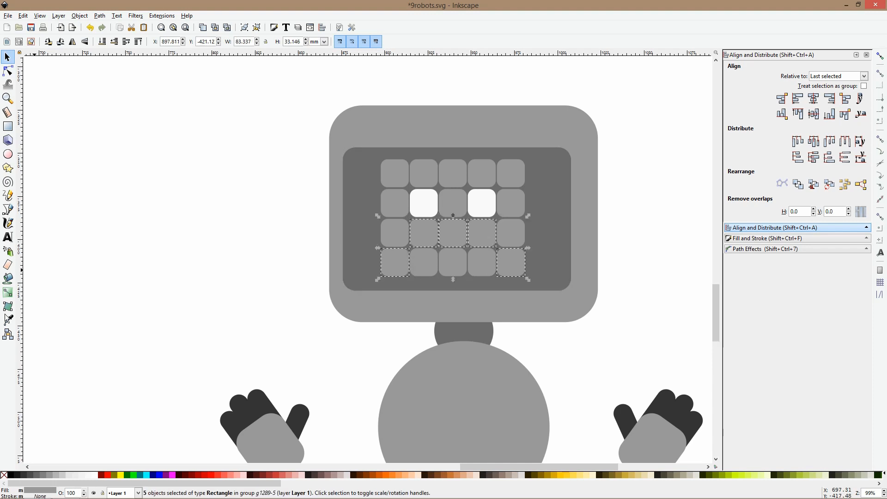
{"action": "key", "text": "d"}
{"action": "left_click", "coordinate": [425, 213]}
Move the pixel eyes up one row by filling the old eye pixels gray and the top-row pixels directly above them white
{"action": "left_click", "coordinate": [425, 212], "text": "ctrl"}
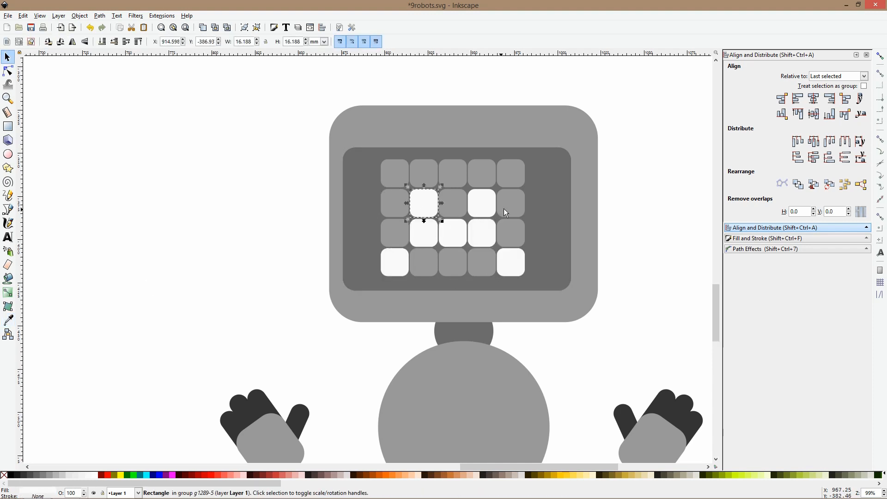
{"action": "left_click", "coordinate": [490, 209], "text": "ctrl+shift"}
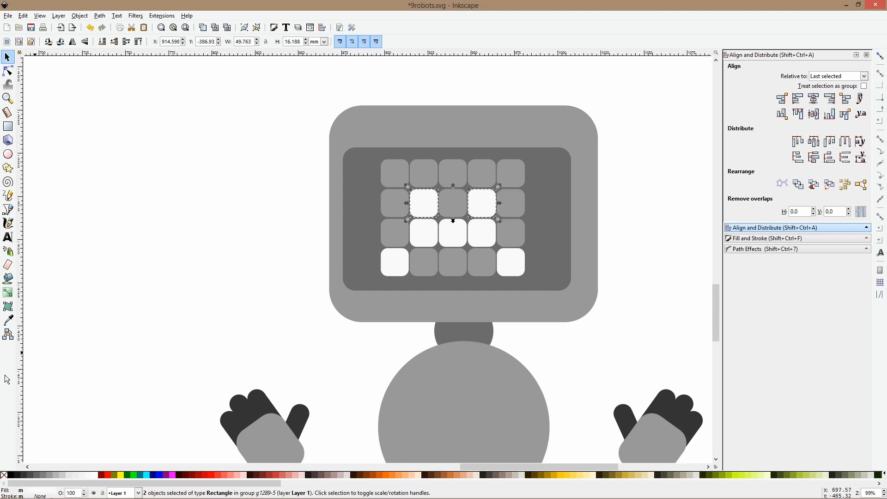
{"action": "key", "text": "d"}
{"action": "left_click", "coordinate": [398, 240]}
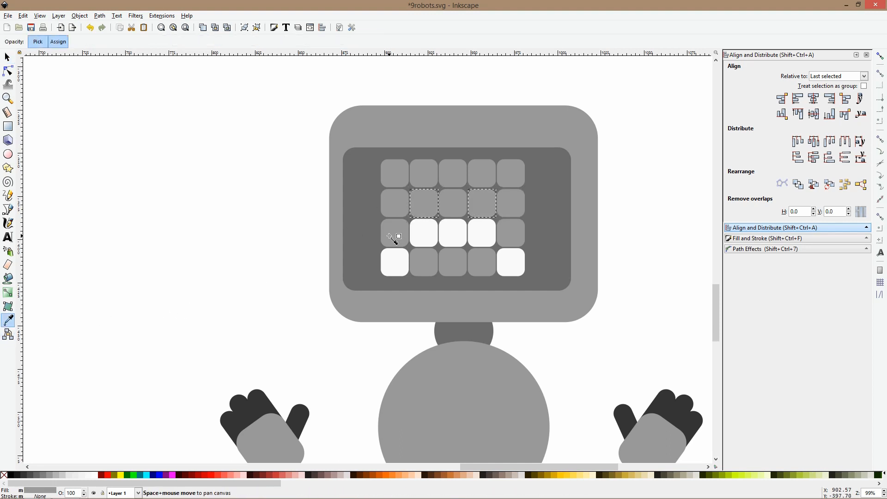
{"action": "left_click", "coordinate": [430, 170], "text": "ctrl"}
{"action": "left_click", "coordinate": [483, 175], "text": "ctrl+shift"}
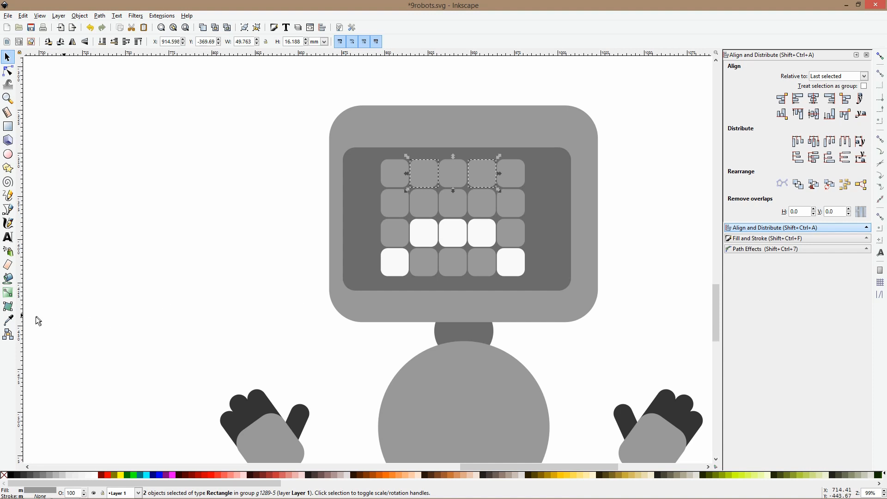
{"action": "left_click", "coordinate": [10, 322]}
{"action": "left_click", "coordinate": [433, 225]}
{"action": "key", "text": "space"}
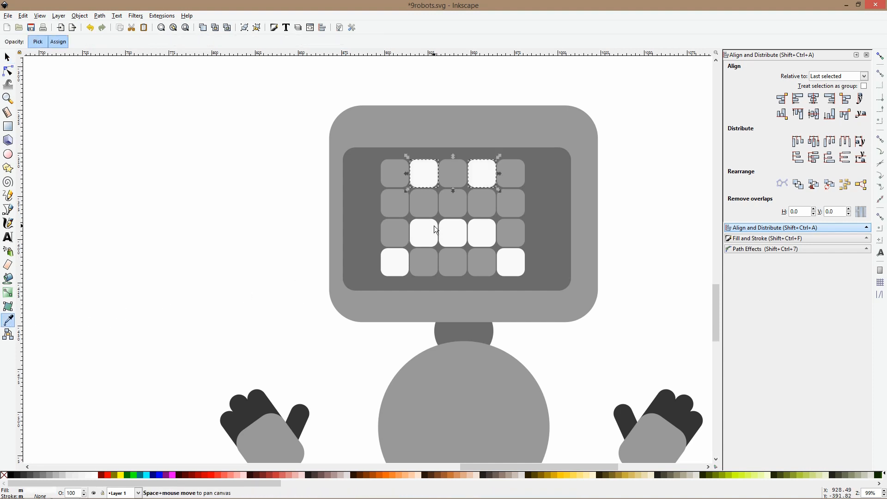
Copy the library's ball-tipped antenna and place it on top of the wheeled robot's head
{"action": "scroll", "coordinate": [434, 226], "scroll_direction": "down", "scroll_amount": 3}
{"action": "left_click", "coordinate": [325, 237]}
{"action": "scroll", "coordinate": [323, 237], "scroll_direction": "down", "scroll_amount": 4}
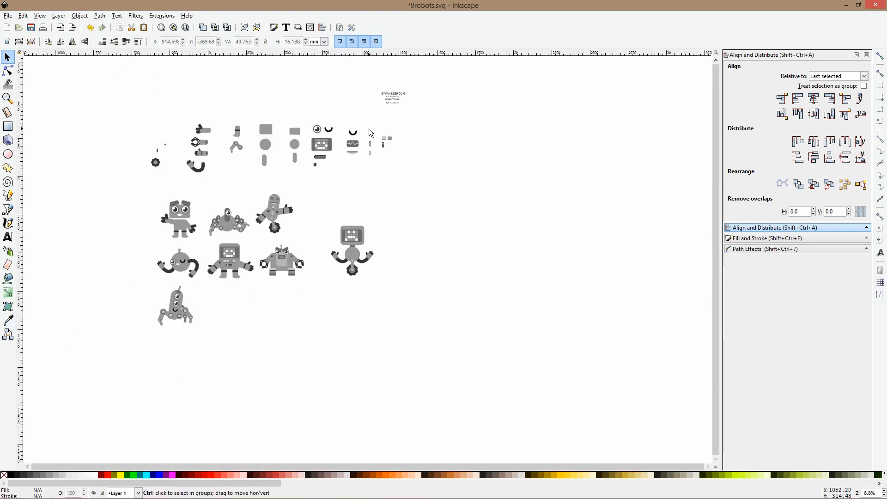
{"action": "scroll", "coordinate": [369, 128], "scroll_direction": "up", "scroll_amount": 2}
{"action": "left_click", "coordinate": [378, 239], "text": "ctrl"}
{"action": "scroll", "coordinate": [379, 241], "scroll_direction": "down", "scroll_amount": 2}
{"action": "scroll", "coordinate": [366, 307], "scroll_direction": "down", "scroll_amount": 4}
{"action": "scroll", "coordinate": [363, 276], "scroll_direction": "up", "scroll_amount": 6}
{"action": "left_click_drag", "start_coordinate": [363, 276], "coordinate": [361, 167]}
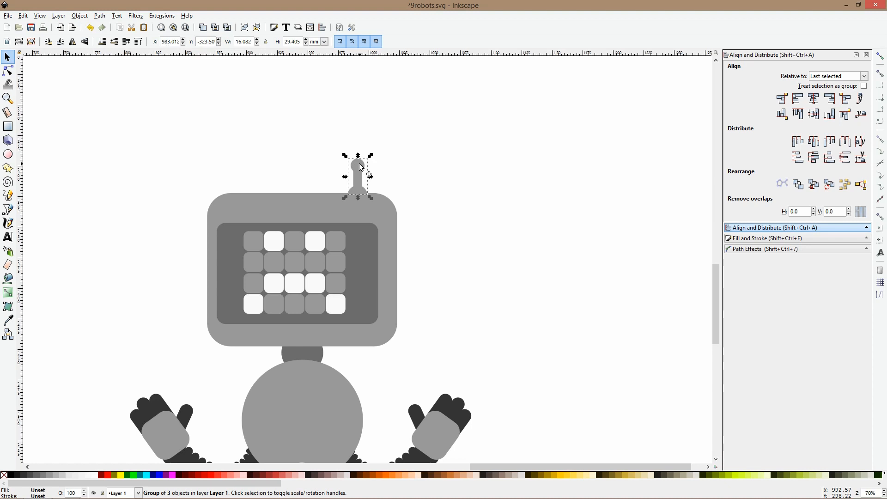
Rotate the antenna 90 degrees clockwise and attach it to the right side of the wheeled robot's head
{"action": "left_click", "coordinate": [362, 167]}
{"action": "key", "text": "ctrl+bracketright"}
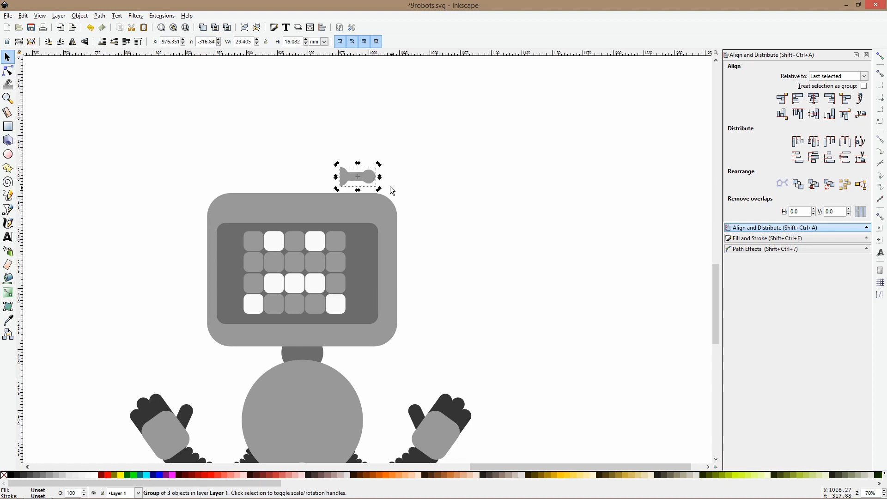
{"action": "left_click_drag", "start_coordinate": [370, 179], "coordinate": [427, 250]}
{"action": "left_click", "coordinate": [445, 278]}
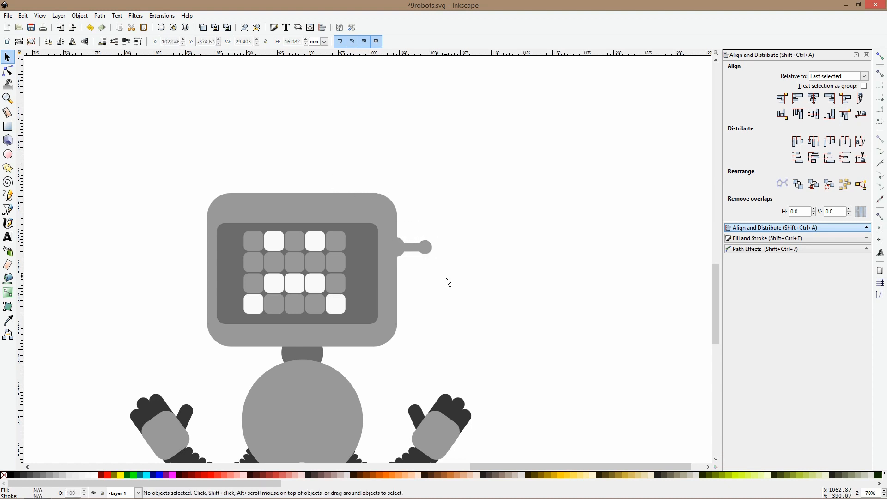
Copy the library's dark rounded slot and place it on the wheeled robot's round body
{"action": "scroll", "coordinate": [457, 284], "scroll_direction": "down", "scroll_amount": 5}
{"action": "scroll", "coordinate": [455, 279], "scroll_direction": "up", "scroll_amount": 3}
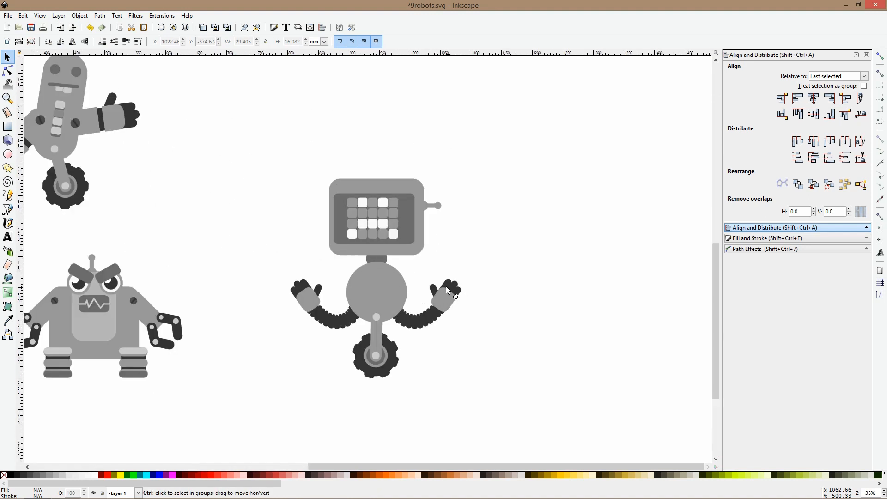
{"action": "scroll", "coordinate": [413, 314], "scroll_direction": "down", "scroll_amount": 2}
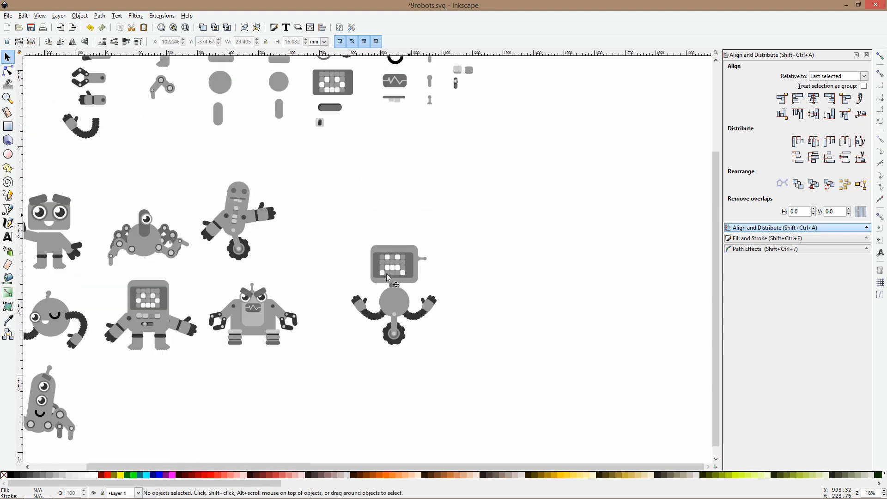
{"action": "scroll", "coordinate": [400, 259], "scroll_direction": "up", "scroll_amount": 2}
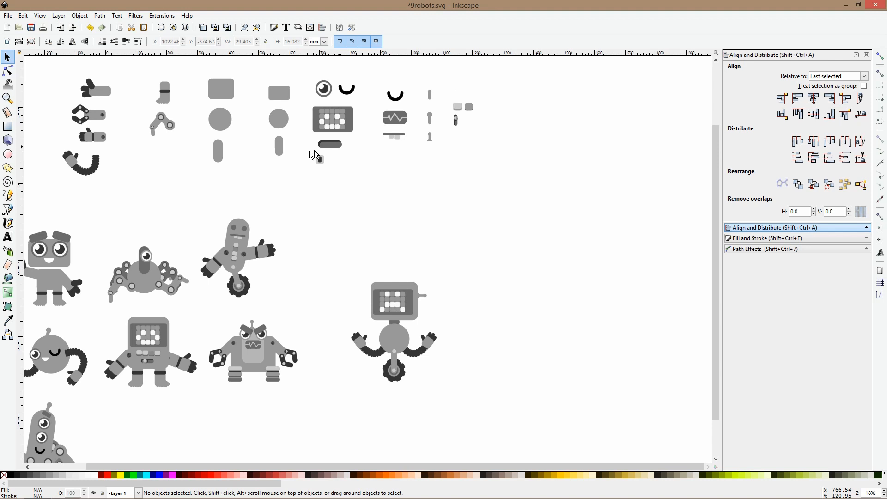
{"action": "left_click", "coordinate": [336, 148]}
{"action": "left_click_drag", "start_coordinate": [336, 148], "coordinate": [405, 341]}
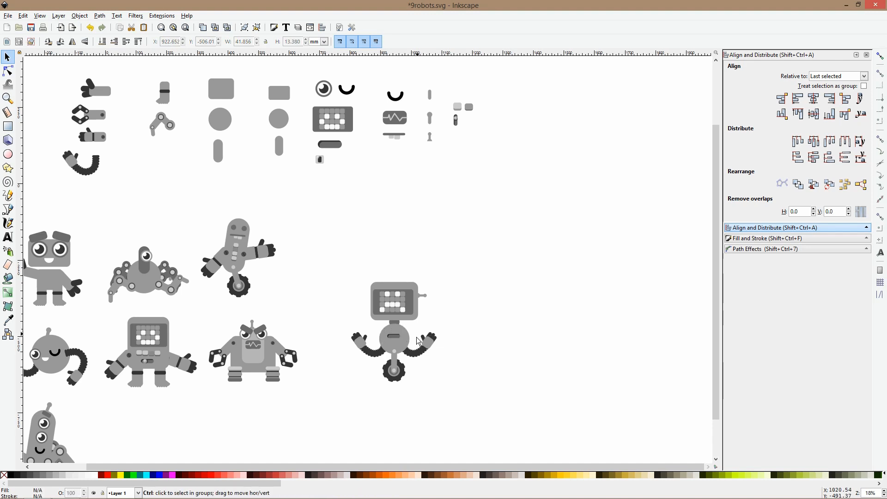
Raise the slot on the round body and duplicate it downward to make three stacked vents
{"action": "scroll", "coordinate": [400, 342], "scroll_direction": "down", "scroll_amount": 1}
{"action": "scroll", "coordinate": [399, 345], "scroll_direction": "up", "scroll_amount": 4}
{"action": "left_click_drag", "start_coordinate": [395, 331], "coordinate": [401, 306]}
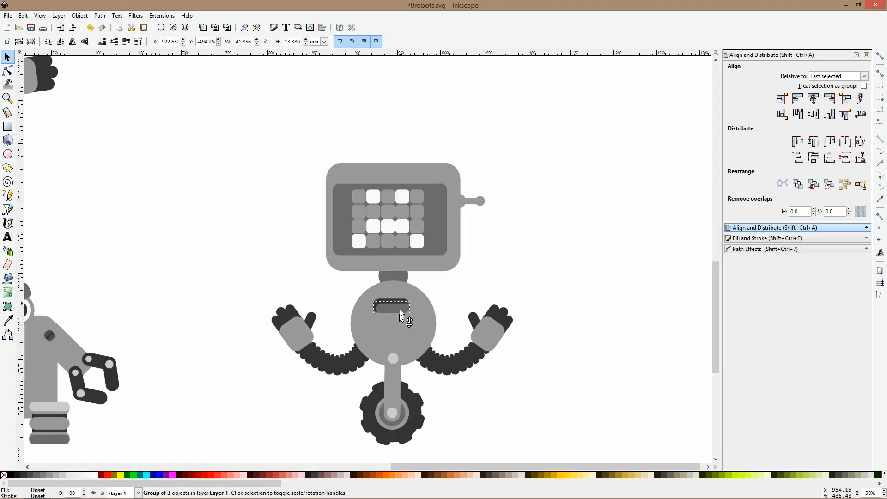
{"action": "left_click_drag", "start_coordinate": [396, 337], "coordinate": [403, 318]}
{"action": "left_click", "coordinate": [449, 303]}
Group all parts of the wheeled robot and move it to the middle place of the robot grid's third row
{"action": "scroll", "coordinate": [449, 303], "scroll_direction": "down", "scroll_amount": 3}
{"action": "left_click_drag", "start_coordinate": [373, 220], "coordinate": [483, 370]}
{"action": "scroll", "coordinate": [425, 270], "scroll_direction": "up", "scroll_amount": 2}
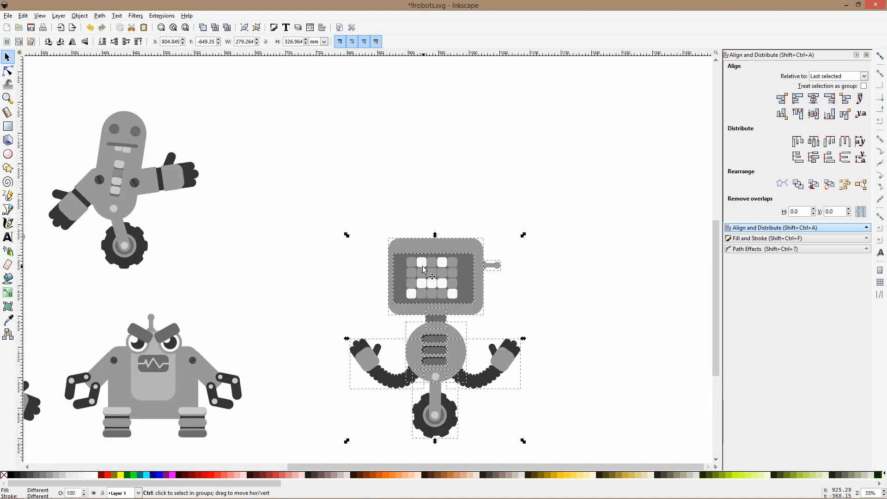
{"action": "key", "text": "ctrl+g"}
{"action": "scroll", "coordinate": [425, 270], "scroll_direction": "down", "scroll_amount": 2}
{"action": "left_click_drag", "start_coordinate": [425, 269], "coordinate": [187, 382]}
{"action": "scroll", "coordinate": [187, 396], "scroll_direction": "down", "scroll_amount": 5}
{"action": "scroll", "coordinate": [180, 347], "scroll_direction": "up", "scroll_amount": 3}
Tilt the wheeled robot's head, screen and antenna slightly clockwise within the group and reseat them on the neck
{"action": "double_click", "coordinate": [205, 231]}
{"action": "left_click", "coordinate": [202, 148]}
{"action": "left_click_drag", "start_coordinate": [99, 154], "coordinate": [305, 288]}
{"action": "left_click", "coordinate": [262, 215]}
{"action": "left_click_drag", "start_coordinate": [272, 177], "coordinate": [288, 189]}
{"action": "mouse_move", "coordinate": [239, 212]}
{"action": "left_mouse_down"}
{"action": "mouse_move", "coordinate": [247, 200]}
{"action": "mouse_move", "coordinate": [240, 206]}
{"action": "left_mouse_up"}
Rotate the wheeled robot's left coiled arm clockwise so the hand points up, and reposition it beside the body
{"action": "left_click", "coordinate": [103, 306]}
{"action": "left_click", "coordinate": [103, 306]}
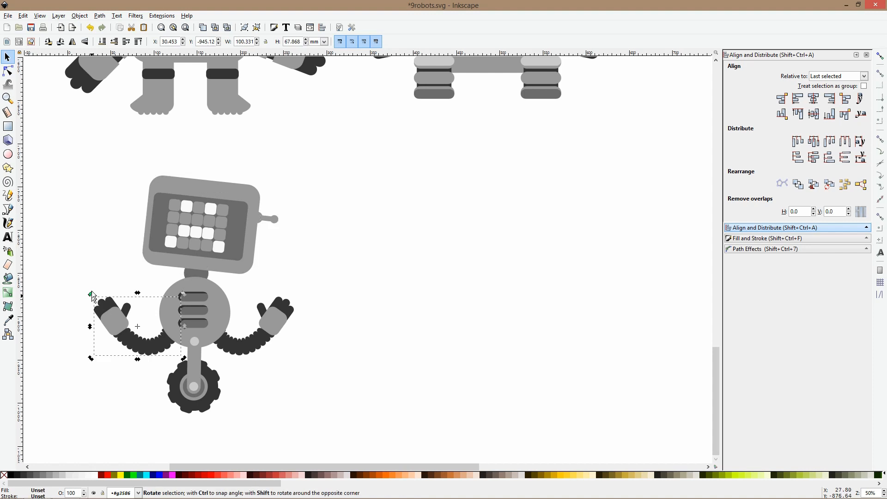
{"action": "left_click_drag", "start_coordinate": [94, 298], "coordinate": [95, 263]}
{"action": "left_click_drag", "start_coordinate": [114, 305], "coordinate": [118, 262]}
{"action": "left_click", "coordinate": [104, 282]}
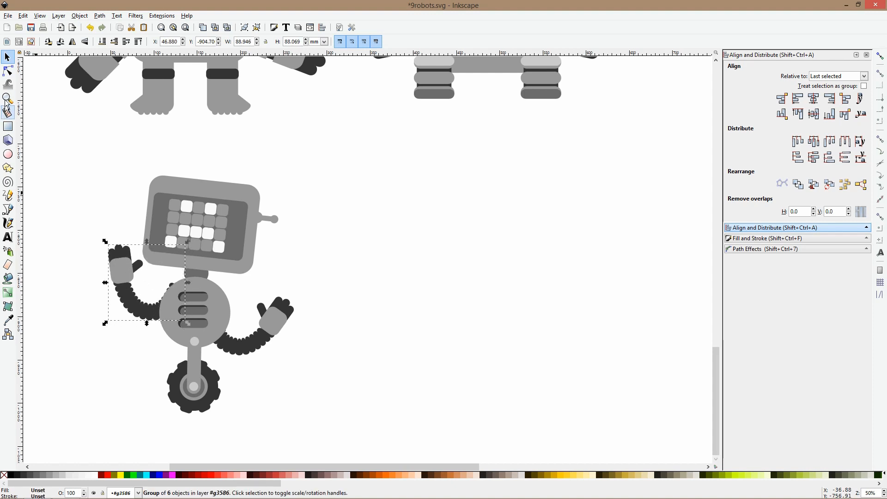
Reshape the left coiled arm's path into a longer, smooth S-curve by moving its end and middle nodes
{"action": "left_click", "coordinate": [7, 71]}
{"action": "left_click", "coordinate": [149, 311]}
{"action": "left_click_drag", "start_coordinate": [180, 290], "coordinate": [237, 280]}
{"action": "left_click_drag", "start_coordinate": [194, 312], "coordinate": [146, 314]}
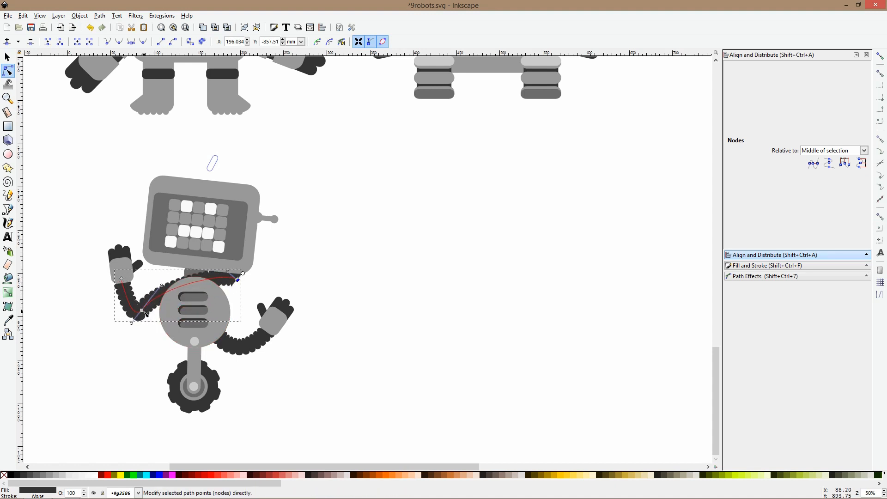
{"action": "left_click", "coordinate": [142, 311], "text": "ctrl"}
{"action": "left_click_drag", "start_coordinate": [239, 273], "coordinate": [180, 258]}
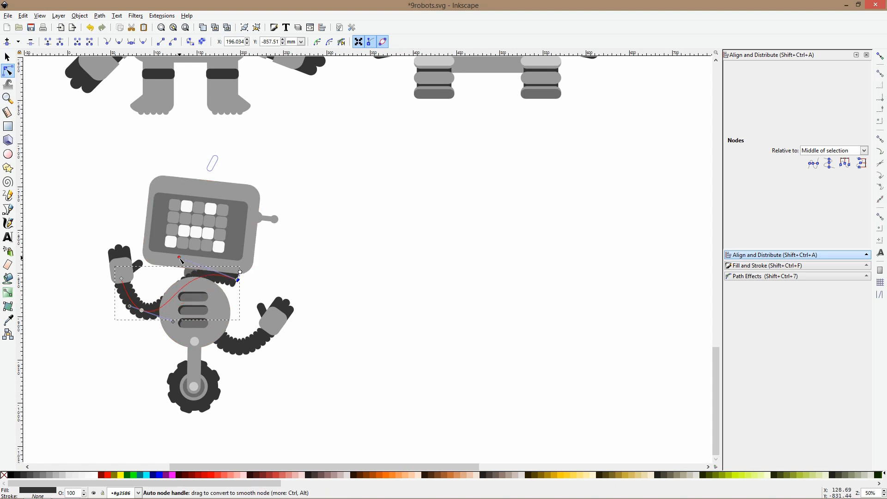
{"action": "key", "text": "s"}
Shift the lengthened left arm outward and down so its inner end meets the round body
{"action": "left_click_drag", "start_coordinate": [97, 241], "coordinate": [78, 327]}
{"action": "left_click", "coordinate": [126, 306]}
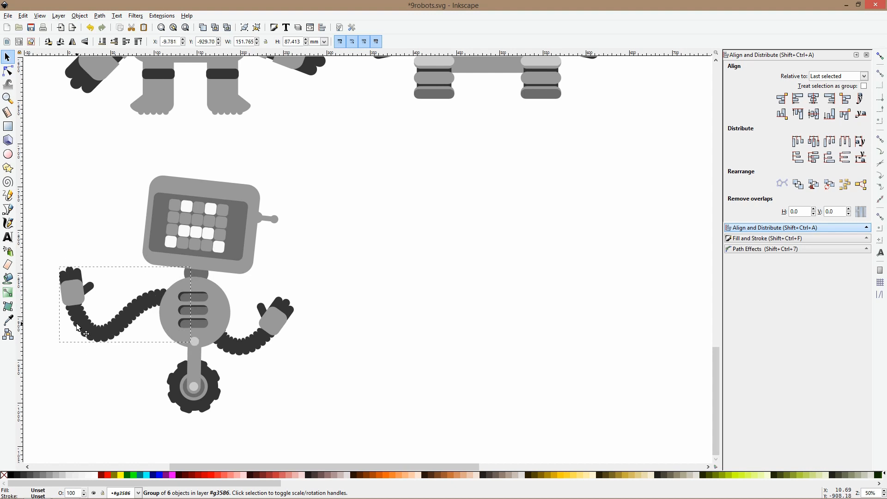
{"action": "left_click", "coordinate": [112, 383]}
Move the wheeled robot to the last place of the third row, under the angry robot
{"action": "scroll", "coordinate": [195, 371], "scroll_direction": "down", "scroll_amount": 4}
{"action": "scroll", "coordinate": [193, 347], "scroll_direction": "up", "scroll_amount": 3}
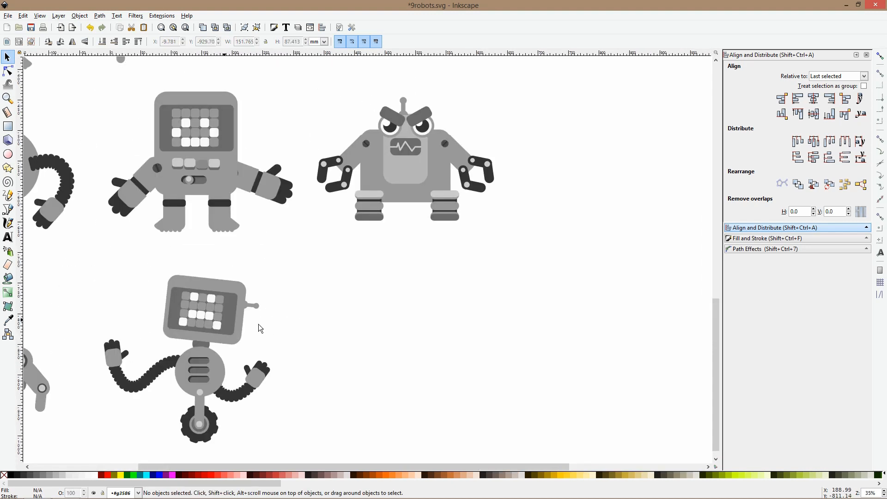
{"action": "scroll", "coordinate": [271, 325], "scroll_direction": "down", "scroll_amount": 2}
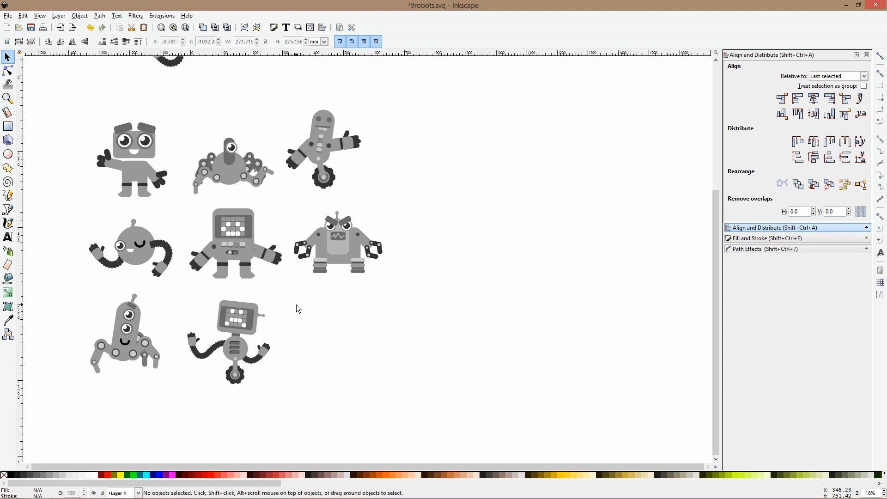
{"action": "left_click", "coordinate": [239, 317]}
{"action": "left_click_drag", "start_coordinate": [247, 323], "coordinate": [355, 321]}
{"action": "left_click", "coordinate": [434, 316]}
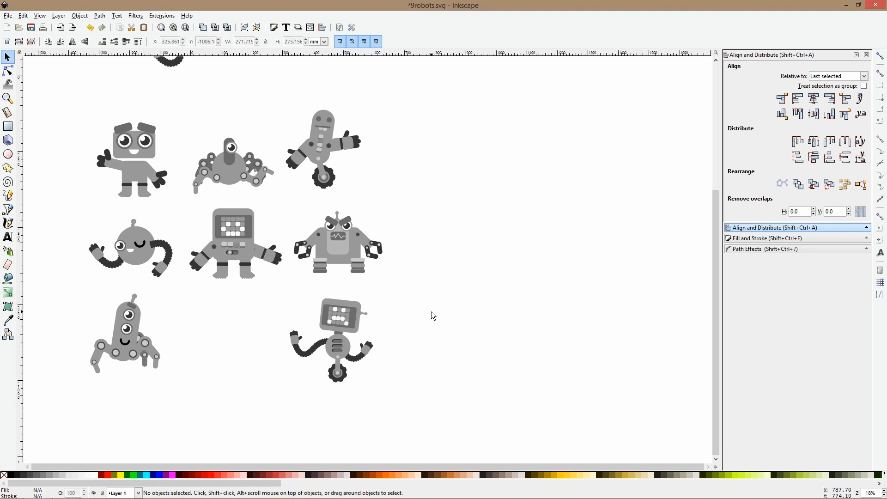
Copy the library's large rounded rectangle into the empty area beside the robot grid as a new robot's body
{"action": "scroll", "coordinate": [431, 312], "scroll_direction": "down", "scroll_amount": 2}
{"action": "left_click_drag", "start_coordinate": [441, 262], "coordinate": [299, 274]}
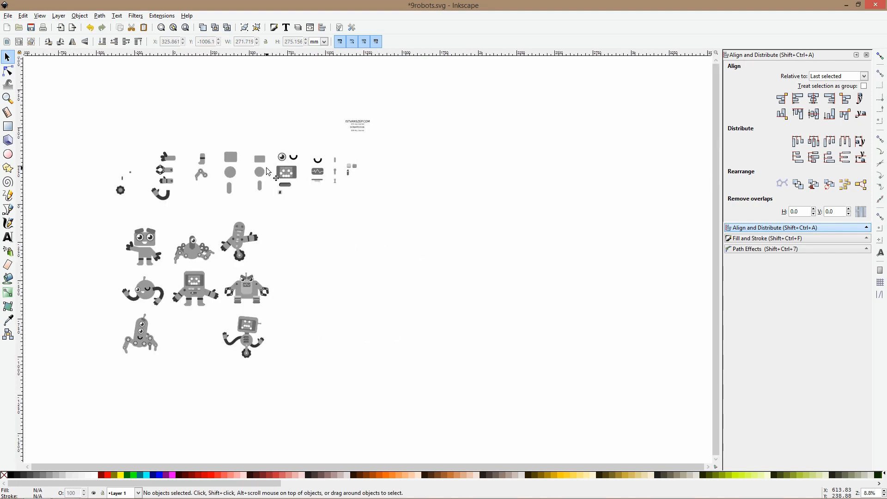
{"action": "scroll", "coordinate": [268, 172], "scroll_direction": "up", "scroll_amount": 2}
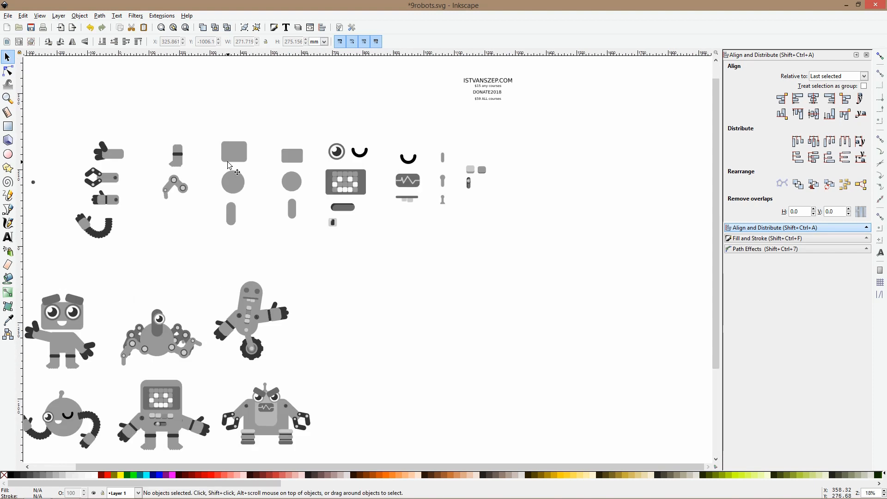
{"action": "left_click", "coordinate": [231, 157]}
{"action": "scroll", "coordinate": [231, 158], "scroll_direction": "down", "scroll_amount": 4}
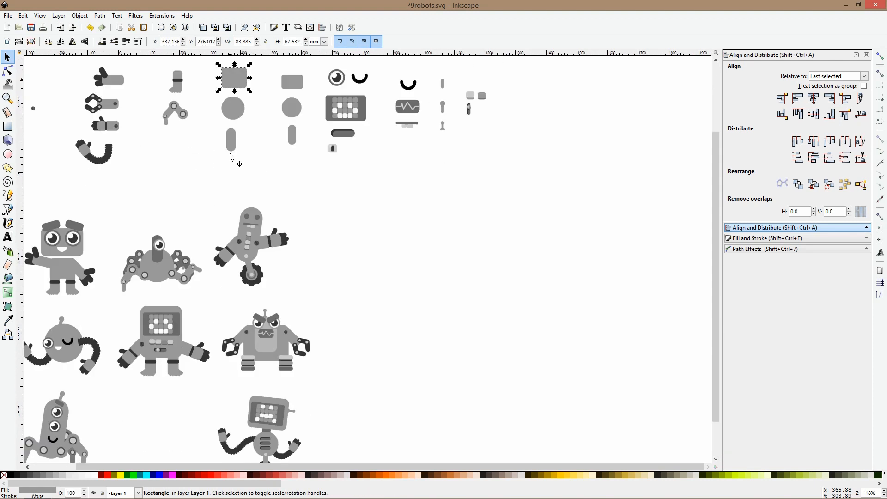
{"action": "scroll", "coordinate": [248, 113], "scroll_direction": "down", "scroll_amount": 1}
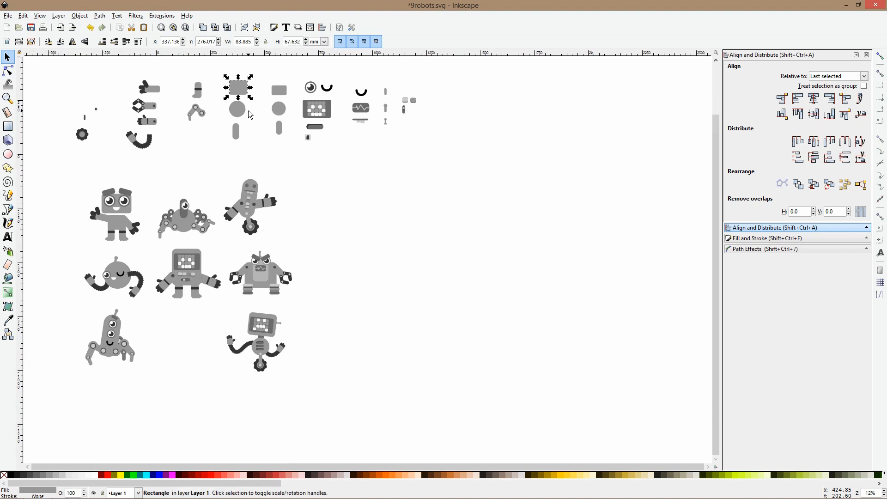
{"action": "scroll", "coordinate": [245, 118], "scroll_direction": "up", "scroll_amount": 2}
{"action": "left_click_drag", "start_coordinate": [239, 139], "coordinate": [381, 265]}
{"action": "scroll", "coordinate": [381, 265], "scroll_direction": "up", "scroll_amount": 1}
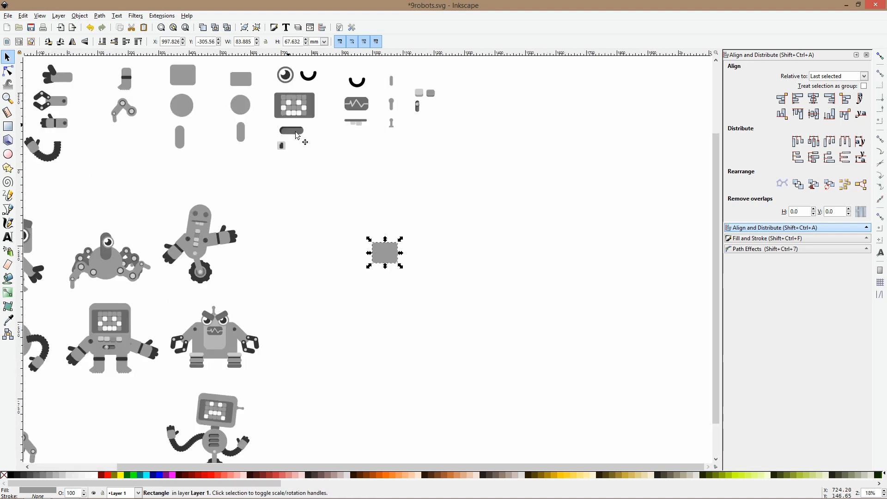
Place a copy of the library's large circle above the rectangle and shrink the rectangle to about 71 by 57 mm
{"action": "left_click", "coordinate": [182, 105]}
{"action": "key", "text": "ctrl+c"}
{"action": "key", "text": "ctrl+v"}
{"action": "left_click_drag", "start_coordinate": [435, 208], "coordinate": [397, 225]}
{"action": "left_click", "coordinate": [396, 257]}
{"action": "left_click_drag", "start_coordinate": [390, 267], "coordinate": [388, 269]}
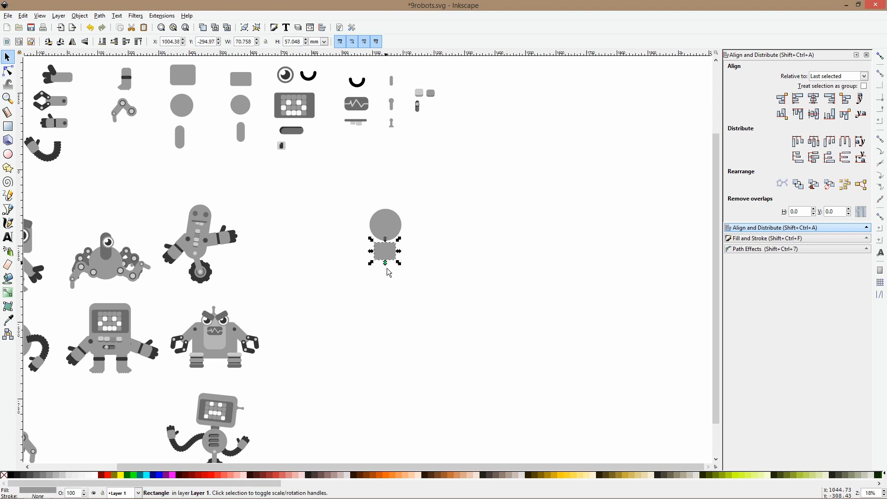
{"action": "left_click", "coordinate": [388, 270]}
Copy the angry robot's ribbed leg and place the copy at the bottom edge of the new robot's rectangular body
{"action": "scroll", "coordinate": [388, 270], "scroll_direction": "down", "scroll_amount": 2}
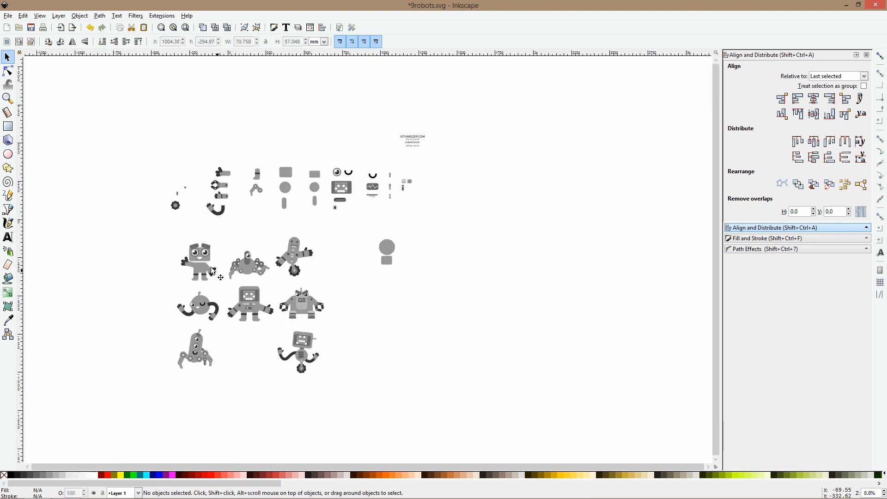
{"action": "scroll", "coordinate": [240, 196], "scroll_direction": "up", "scroll_amount": 3}
{"action": "left_click_drag", "start_coordinate": [534, 224], "coordinate": [442, 219]}
{"action": "scroll", "coordinate": [247, 234], "scroll_direction": "down", "scroll_amount": 2}
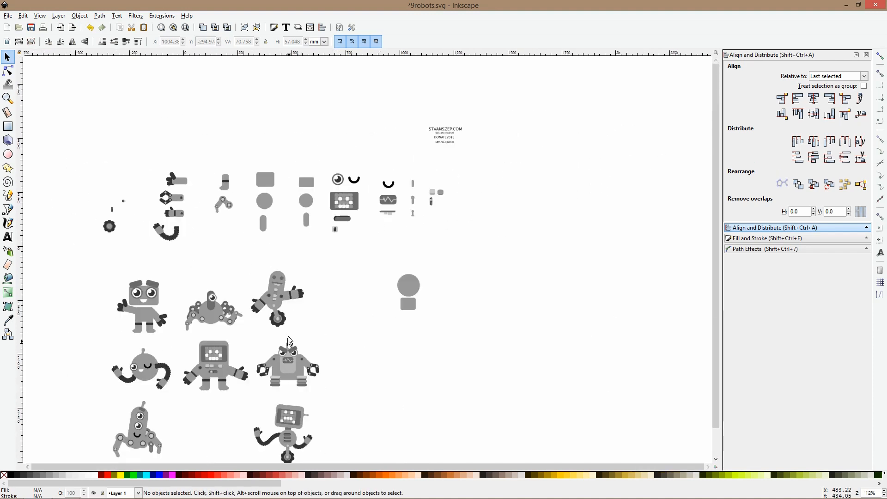
{"action": "scroll", "coordinate": [277, 342], "scroll_direction": "down", "scroll_amount": 2}
{"action": "left_click", "coordinate": [278, 351]}
{"action": "left_click", "coordinate": [278, 351], "text": "ctrl"}
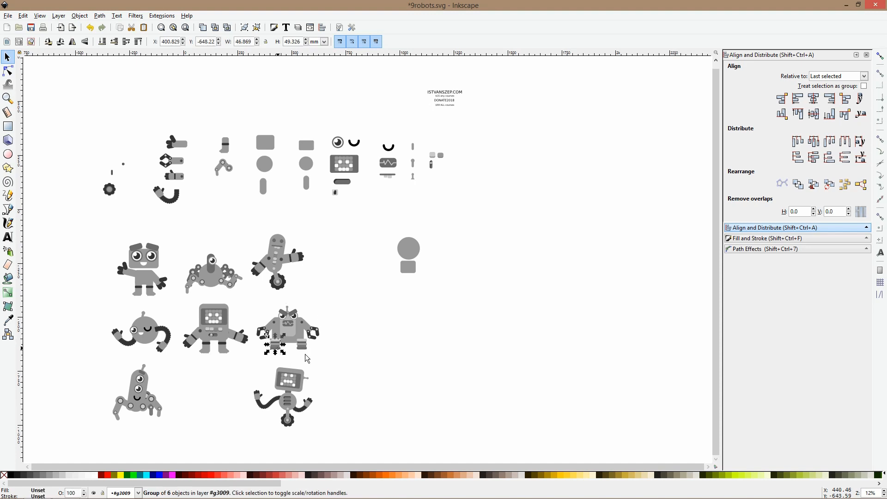
{"action": "scroll", "coordinate": [406, 273], "scroll_direction": "up", "scroll_amount": 3}
{"action": "key", "text": "ctrl+v"}
{"action": "left_click_drag", "start_coordinate": [406, 274], "coordinate": [409, 298]}
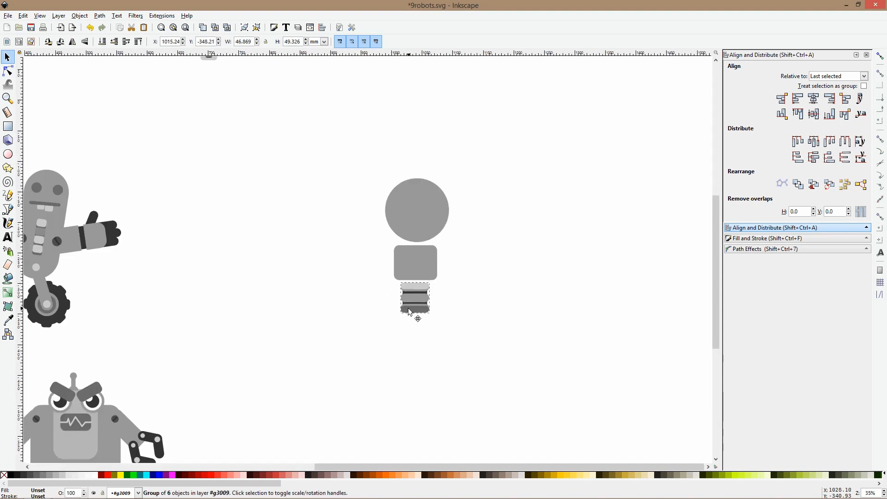
{"action": "left_click_drag", "start_coordinate": [408, 312], "coordinate": [410, 306]}
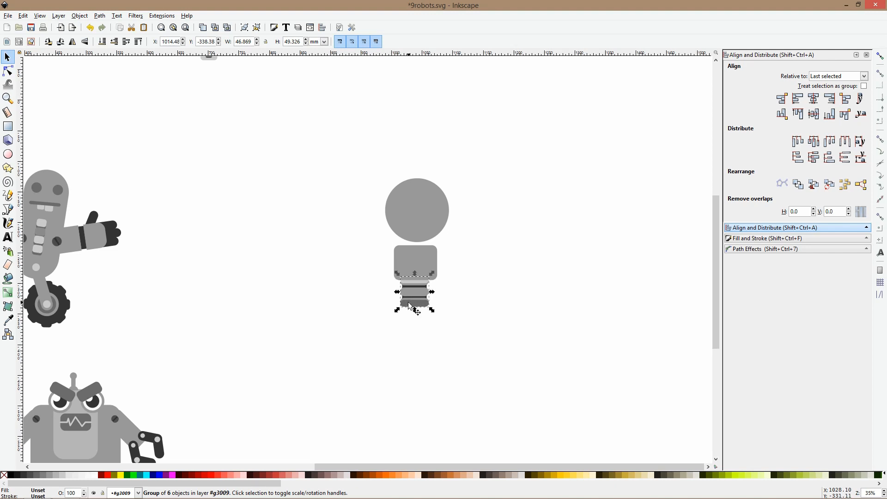
Replace the leg copy inside the angry robot's group with one in the main layer, under the new robot's body
{"action": "key", "text": "Delete"}
{"action": "left_click", "coordinate": [416, 270]}
{"action": "key", "text": "ctrl+v"}
{"action": "left_click", "coordinate": [469, 286]}
Copy the library's jointed limb and attach it to the left side of the new robot's body
{"action": "scroll", "coordinate": [426, 257], "scroll_direction": "down", "scroll_amount": 3}
{"action": "left_click", "coordinate": [238, 158]}
{"action": "scroll", "coordinate": [238, 159], "scroll_direction": "up", "scroll_amount": 2}
{"action": "left_click_drag", "start_coordinate": [577, 364], "coordinate": [452, 309]}
{"action": "scroll", "coordinate": [525, 339], "scroll_direction": "up", "scroll_amount": 2}
{"action": "key", "text": "ctrl+v"}
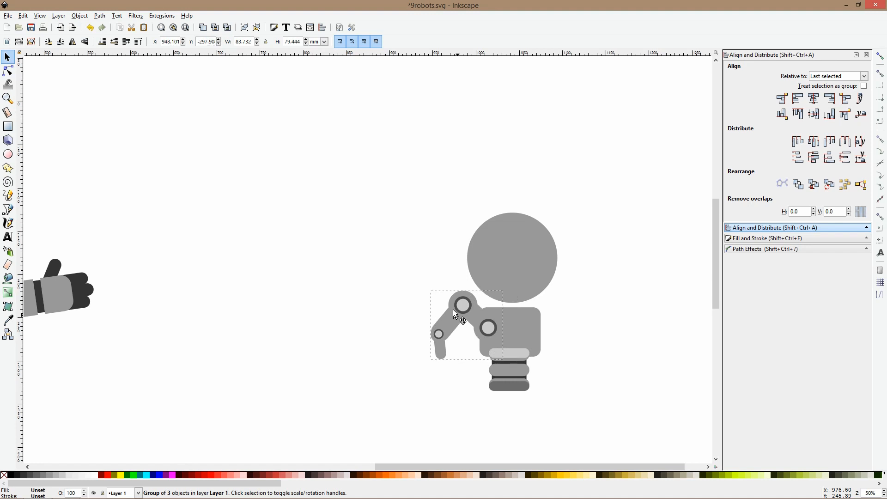
Recolor the jointed limb's end segment with the dark gray of the neighboring robot's fingers
{"action": "left_click", "coordinate": [437, 344], "text": "ctrl"}
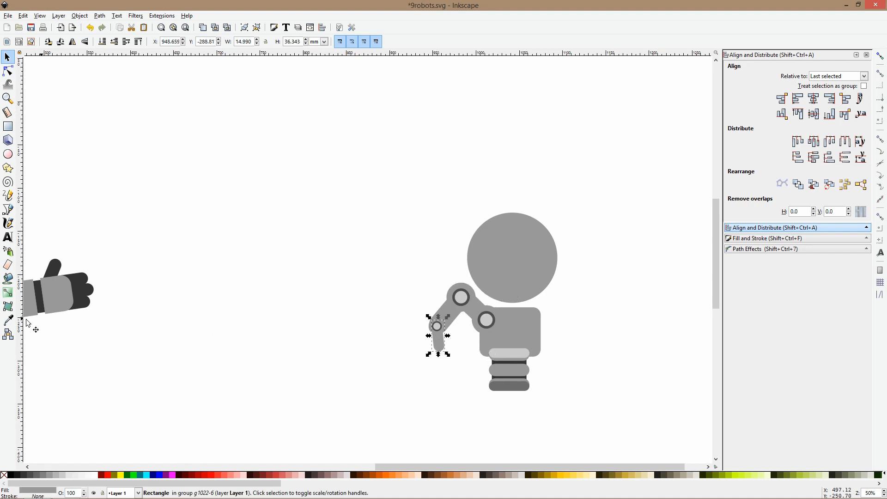
{"action": "left_click", "coordinate": [8, 320]}
{"action": "left_click", "coordinate": [86, 279]}
{"action": "key", "text": "s"}
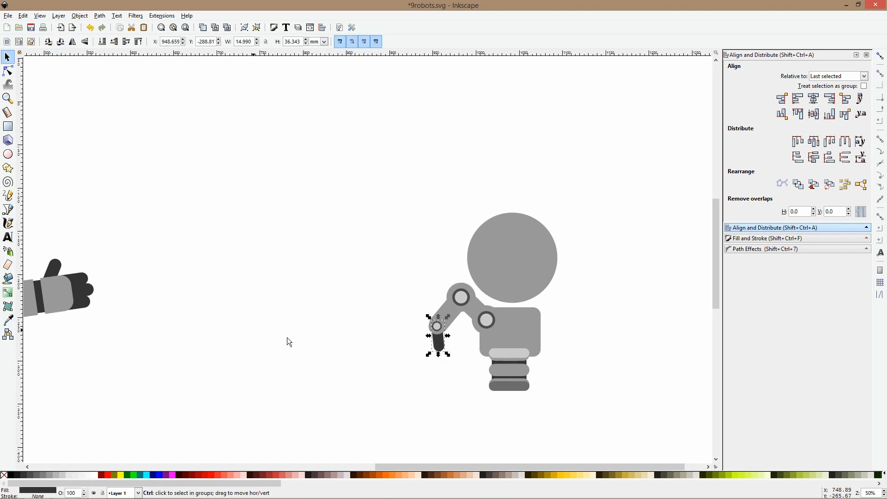
Duplicate the dark finger segment within the limb and rotate the copy outward to form a two-fingered claw
{"action": "scroll", "coordinate": [329, 339], "scroll_direction": "up", "scroll_amount": 1}
{"action": "left_click", "coordinate": [493, 351]}
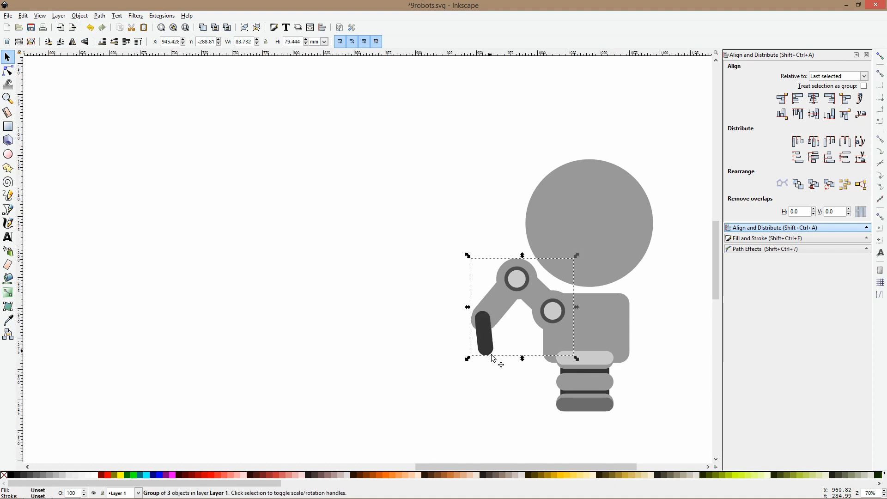
{"action": "double_click", "coordinate": [490, 352]}
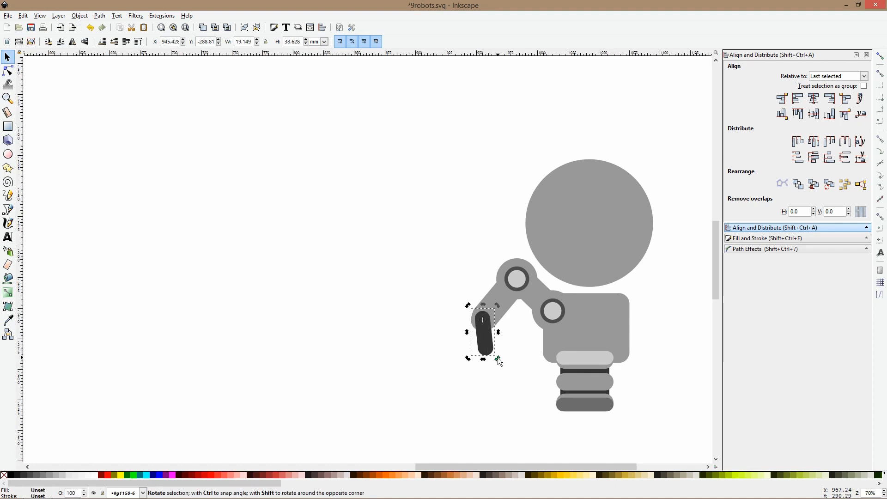
{"action": "mouse_move", "coordinate": [478, 355]}
{"action": "left_mouse_down"}
{"action": "mouse_move", "coordinate": [498, 361]}
{"action": "mouse_move", "coordinate": [470, 349]}
{"action": "left_mouse_up"}
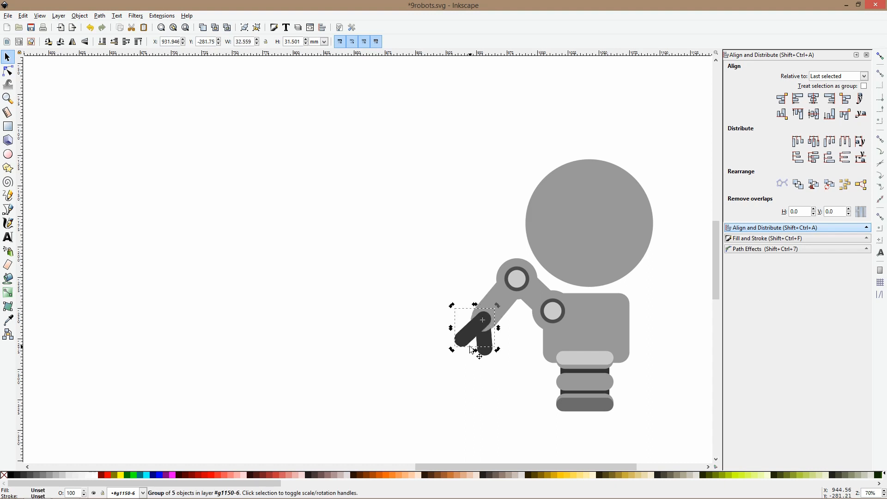
Lower the two dark claw fingers behind the forearm and inspect the hidden wrist joint in outline view
{"action": "key", "text": "Page_Down"}
{"action": "left_click", "coordinate": [477, 345]}
{"action": "key", "text": "Page_Down"}
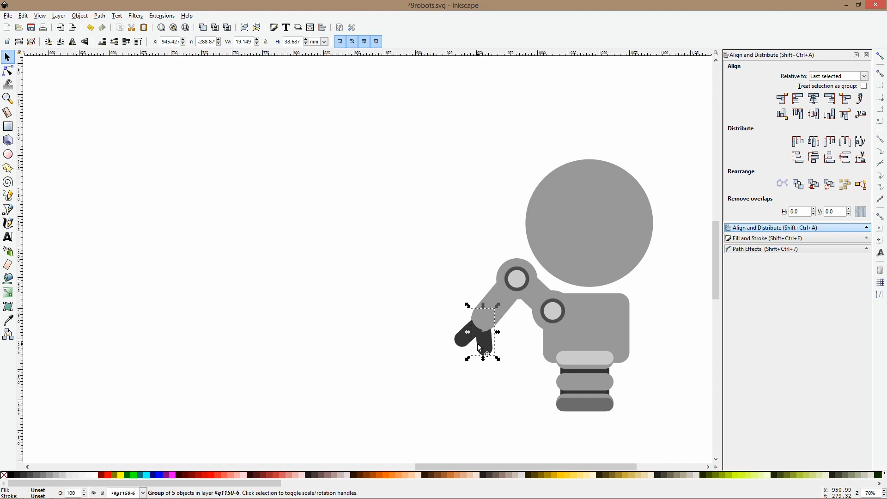
{"action": "key", "text": "ctrl+KP_5"}
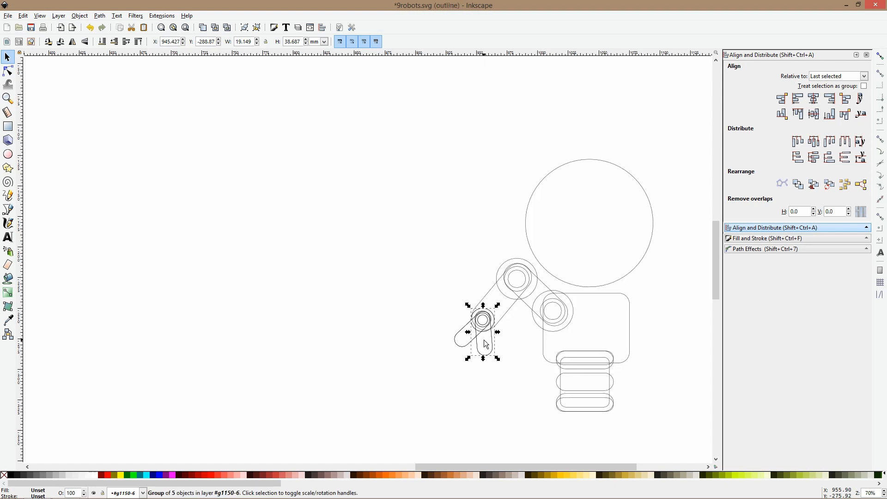
{"action": "key", "text": "3"}
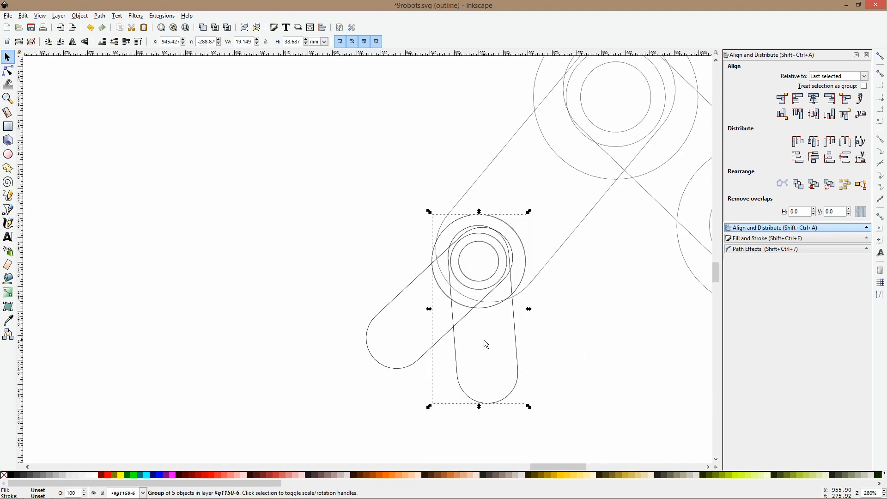
{"action": "left_click", "coordinate": [499, 257], "text": "ctrl"}
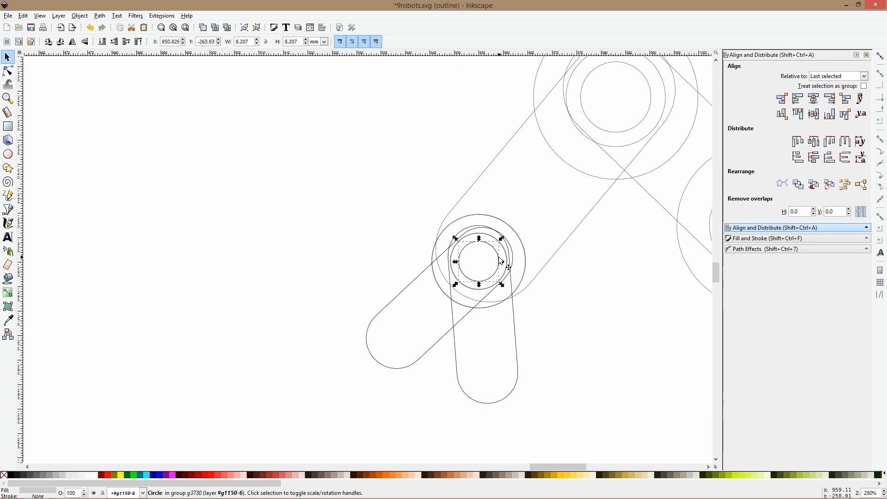
{"action": "left_click", "coordinate": [8, 320]}
{"action": "key", "text": "ctrl+KP_5"}
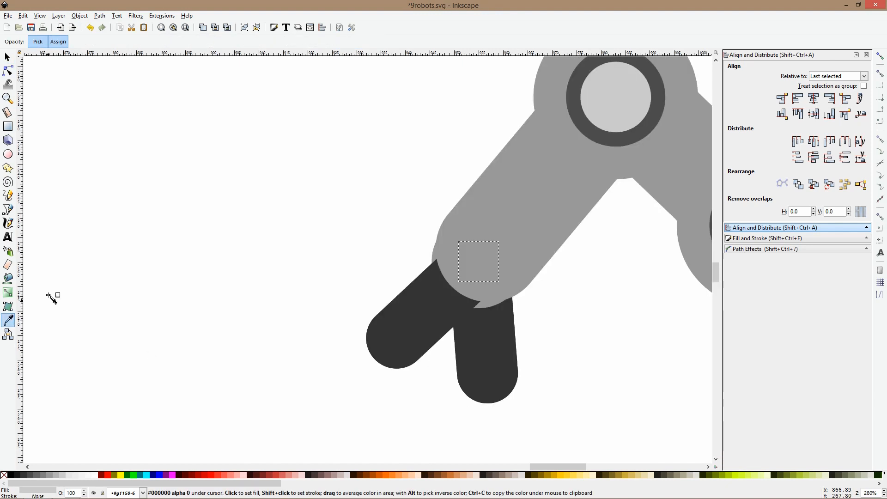
{"action": "key", "text": "s"}
Move the outer finger segment away from the arm and send its dark bar beneath the joint circles in its group
{"action": "left_click_drag", "start_coordinate": [426, 352], "coordinate": [319, 344]}
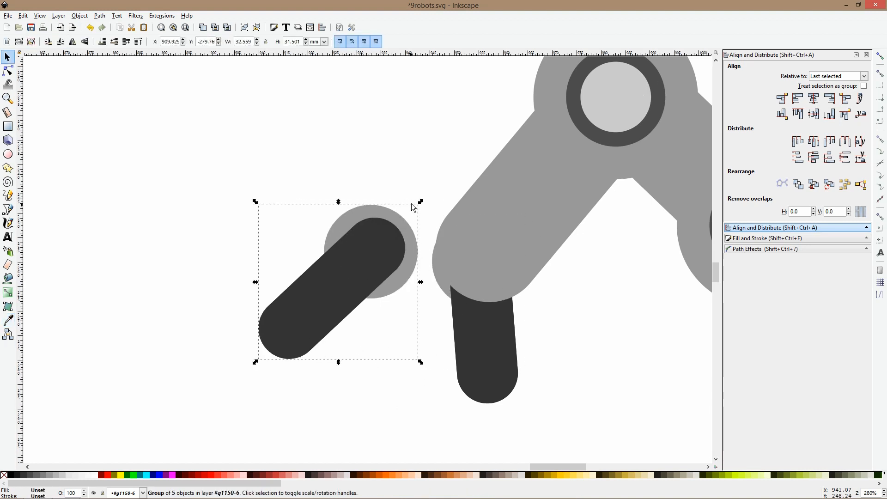
{"action": "left_click", "coordinate": [369, 250], "text": "ctrl"}
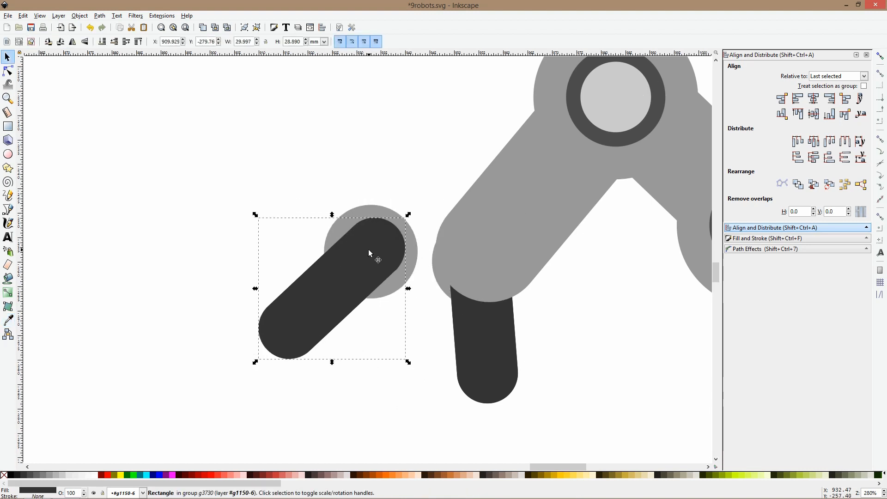
{"action": "key", "text": "End"}
{"action": "key", "text": "Escape"}
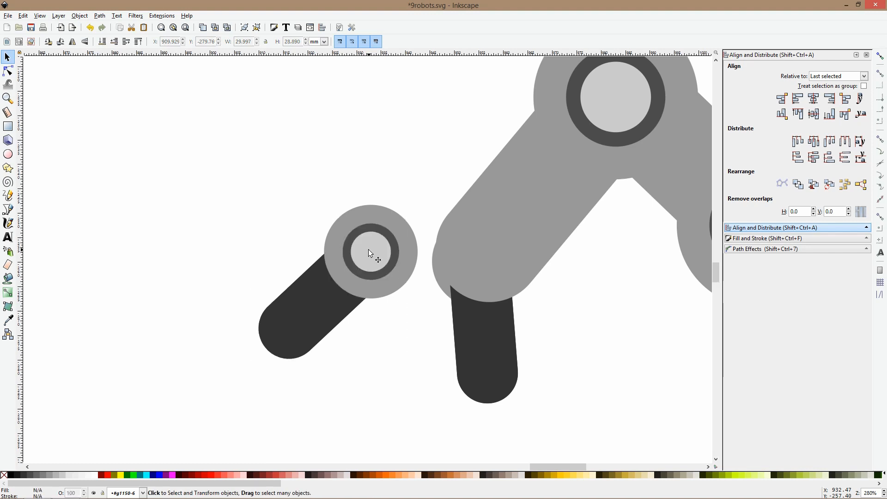
Delete the other finger segment and place the reworked finger with its round joint back over the forearm's end
{"action": "left_click", "coordinate": [497, 344]}
{"action": "key", "text": "Delete"}
{"action": "left_click_drag", "start_coordinate": [374, 272], "coordinate": [486, 272]}
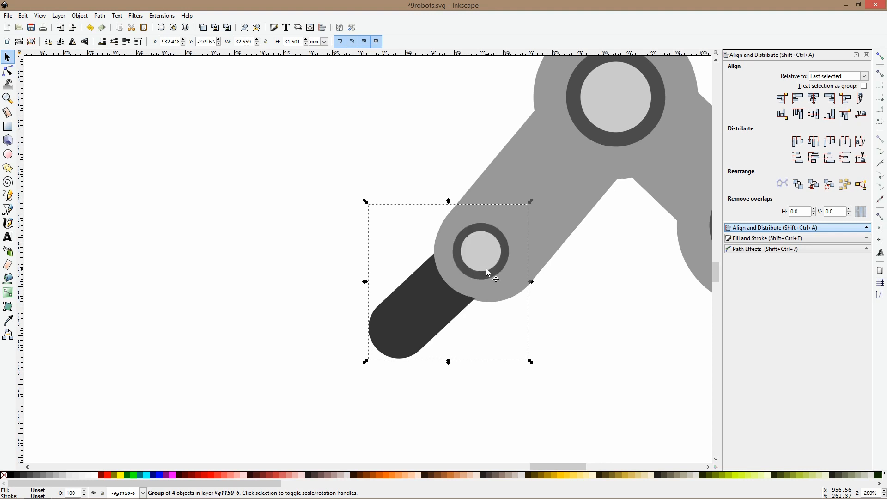
{"action": "mouse_move", "coordinate": [424, 320]}
{"action": "left_mouse_down"}
{"action": "mouse_move", "coordinate": [437, 314]}
{"action": "mouse_move", "coordinate": [418, 344]}
{"action": "mouse_move", "coordinate": [439, 314]}
{"action": "left_mouse_up"}
{"action": "left_click", "coordinate": [437, 318]}
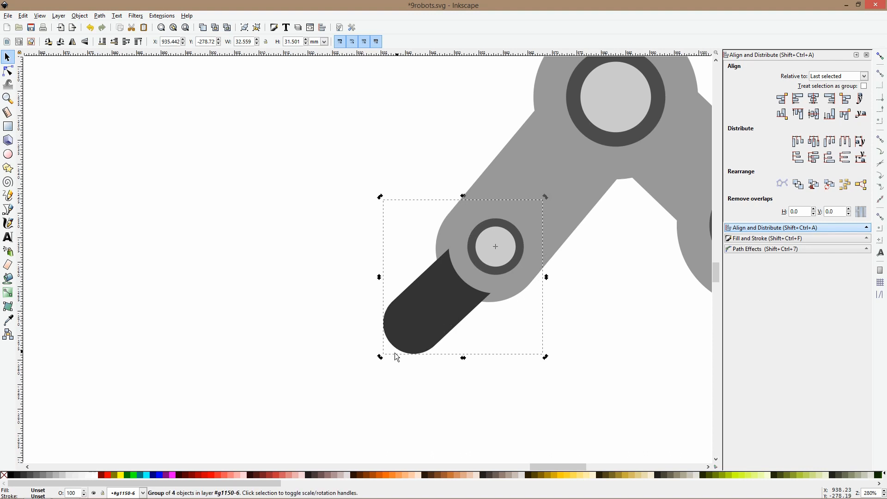
Duplicate the reworked finger, rotate the copy outward and align its joint on the wrist to complete the two-fingered claw
{"action": "left_click_drag", "start_coordinate": [382, 359], "coordinate": [354, 225]}
{"action": "left_click_drag", "start_coordinate": [510, 211], "coordinate": [521, 244]}
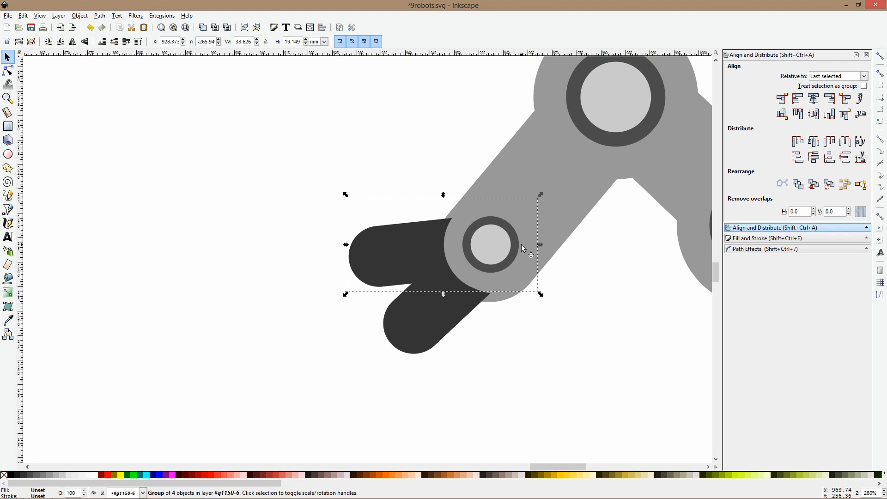
{"action": "scroll", "coordinate": [523, 249], "scroll_direction": "down", "scroll_amount": 4}
{"action": "left_click", "coordinate": [506, 326]}
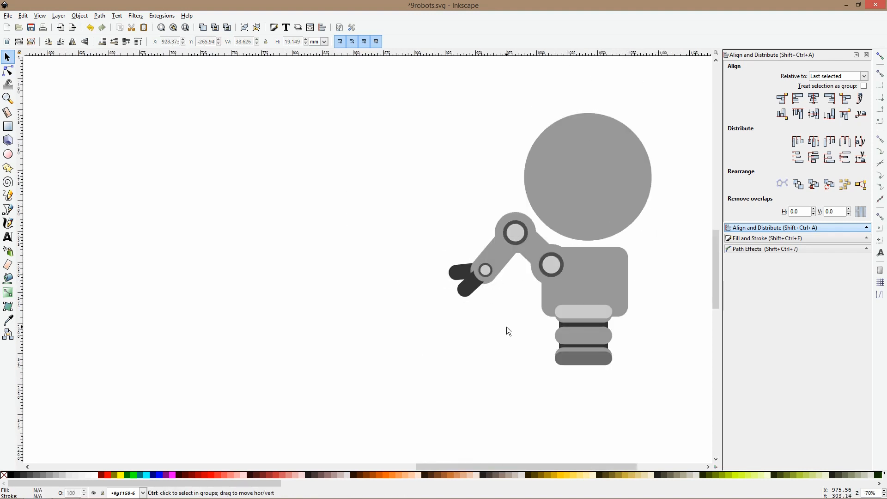
Flip the jointed claw arm vertically so that its fingers point upward beside the body
{"action": "scroll", "coordinate": [506, 326], "scroll_direction": "down", "scroll_amount": 3}
{"action": "left_click_drag", "start_coordinate": [447, 249], "coordinate": [644, 306]}
{"action": "key", "text": "v"}
{"action": "scroll", "coordinate": [493, 310], "scroll_direction": "up", "scroll_amount": 2}
Duplicate the claw arm, mirror the copy horizontally and attach it to the opposite side of the body
{"action": "key", "text": "ctrl+d"}
{"action": "key", "text": "h"}
{"action": "left_click", "coordinate": [631, 258]}
{"action": "left_click_drag", "start_coordinate": [604, 259], "coordinate": [451, 264]}
{"action": "scroll", "coordinate": [433, 274], "scroll_direction": "down", "scroll_amount": 3}
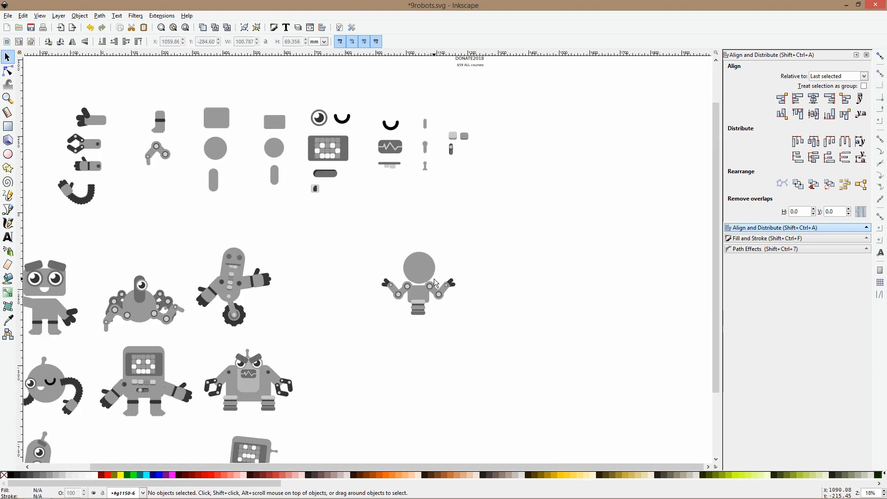
Copy the row of light chest buttons from within the screen-faced robot's group
{"action": "left_click_drag", "start_coordinate": [438, 119], "coordinate": [487, 88]}
{"action": "left_click_drag", "start_coordinate": [261, 297], "coordinate": [383, 178]}
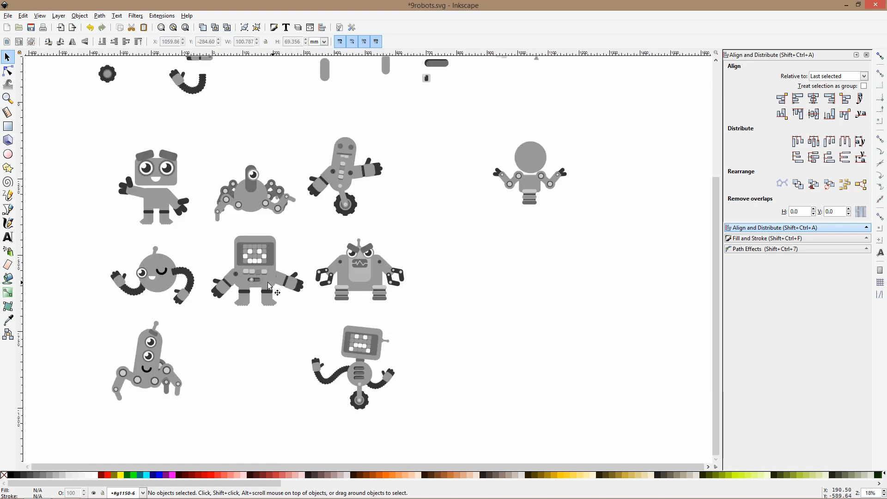
{"action": "scroll", "coordinate": [269, 285], "scroll_direction": "up", "scroll_amount": 4}
{"action": "left_click", "coordinate": [212, 254]}
{"action": "double_click", "coordinate": [220, 255]}
{"action": "scroll", "coordinate": [237, 263], "scroll_direction": "down", "scroll_amount": 3}
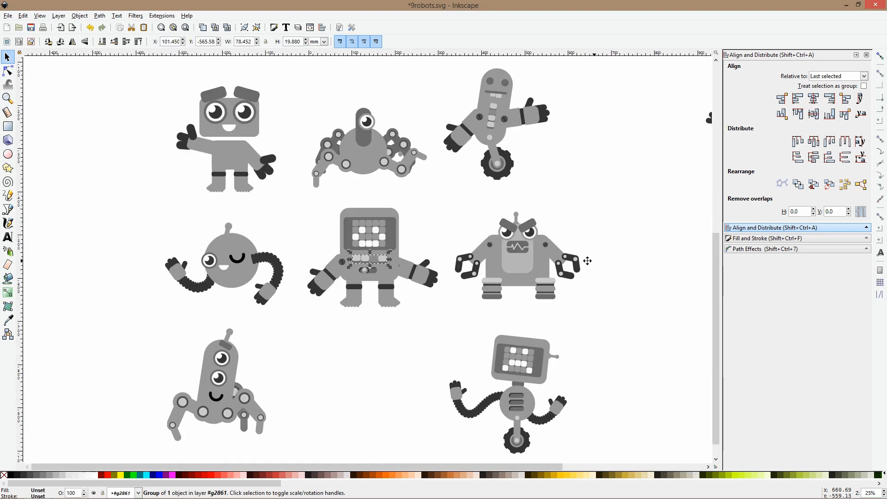
Paste the button row in Layer 1 and place it on the new robot's body
{"action": "scroll", "coordinate": [586, 258], "scroll_direction": "right", "scroll_amount": 5}
{"action": "scroll", "coordinate": [434, 134], "scroll_direction": "up", "scroll_amount": 3}
{"action": "key", "text": "ctrl+v"}
{"action": "key", "text": "Delete"}
{"action": "left_click", "coordinate": [507, 145]}
{"action": "key", "text": "ctrl+v"}
{"action": "left_click_drag", "start_coordinate": [561, 145], "coordinate": [518, 146]}
Delete the last light button at the right end of the pasted row
{"action": "scroll", "coordinate": [517, 146], "scroll_direction": "up", "scroll_amount": 2}
{"action": "left_click", "coordinate": [539, 149], "text": "ctrl"}
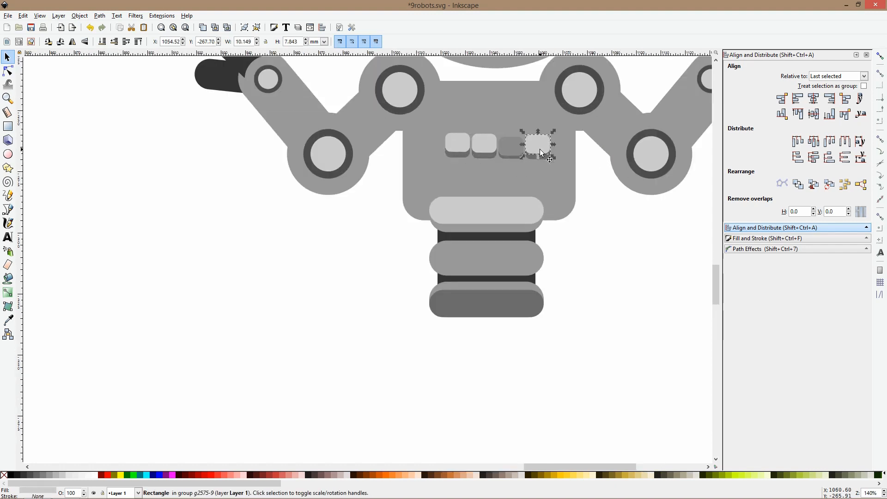
{"action": "key", "text": "Delete"}
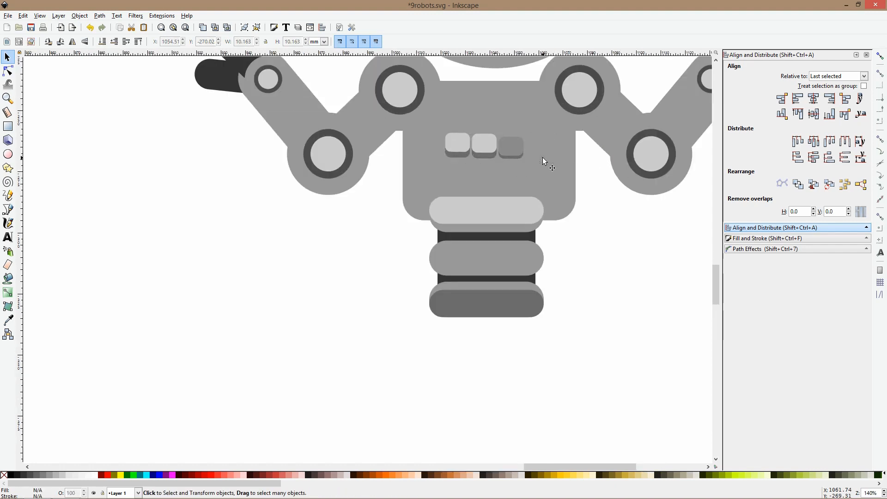
Enlarge the row of three buttons and center it horizontally on the robot's body
{"action": "left_click", "coordinate": [500, 146]}
{"action": "left_click_drag", "start_coordinate": [525, 143], "coordinate": [548, 143]}
{"action": "left_click", "coordinate": [557, 176], "text": "shift"}
{"action": "left_click", "coordinate": [813, 98]}
{"action": "left_click", "coordinate": [556, 231]}
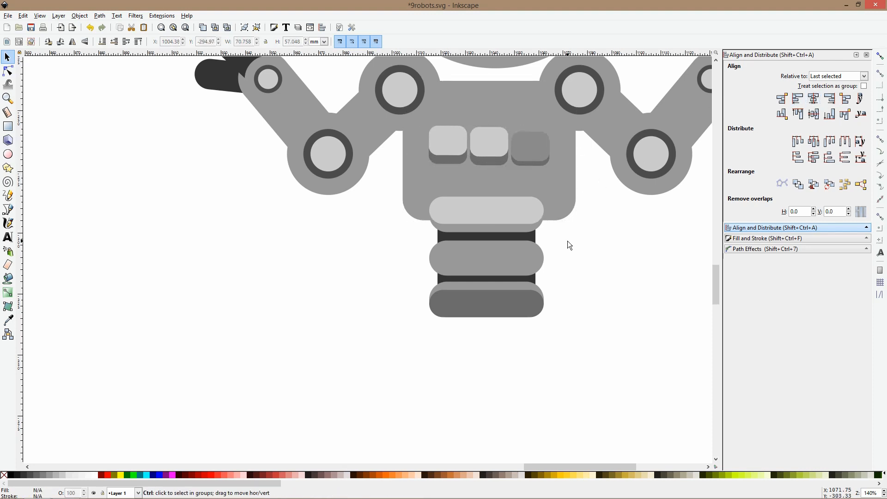
Enlarge the round head to about 112 mm wide and shift it up and to the right above the body
{"action": "scroll", "coordinate": [568, 240], "scroll_direction": "down", "scroll_amount": 1}
{"action": "scroll", "coordinate": [510, 284], "scroll_direction": "down", "scroll_amount": 1}
{"action": "left_click", "coordinate": [495, 148]}
{"action": "scroll", "coordinate": [537, 173], "scroll_direction": "down", "scroll_amount": 1}
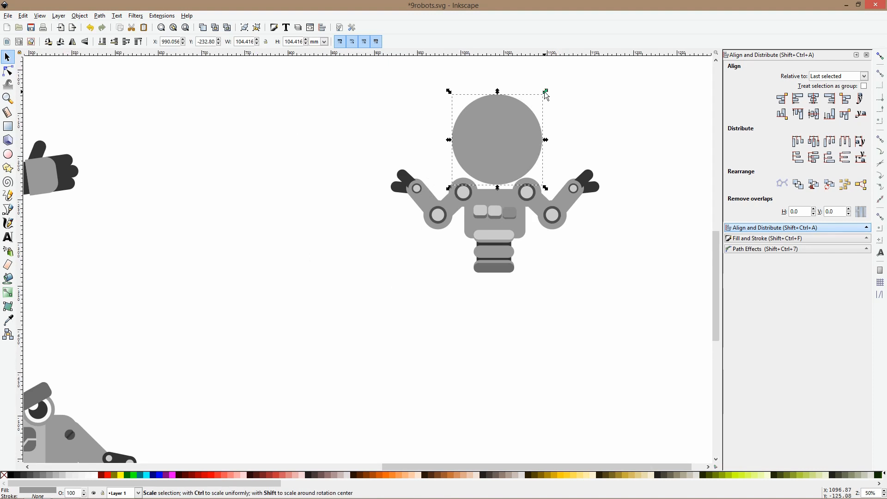
{"action": "left_click_drag", "start_coordinate": [502, 118], "coordinate": [518, 113]}
Try to tilt the pair of arms alone with a slight clockwise rotation
{"action": "left_click", "coordinate": [428, 214]}
{"action": "left_click", "coordinate": [429, 214]}
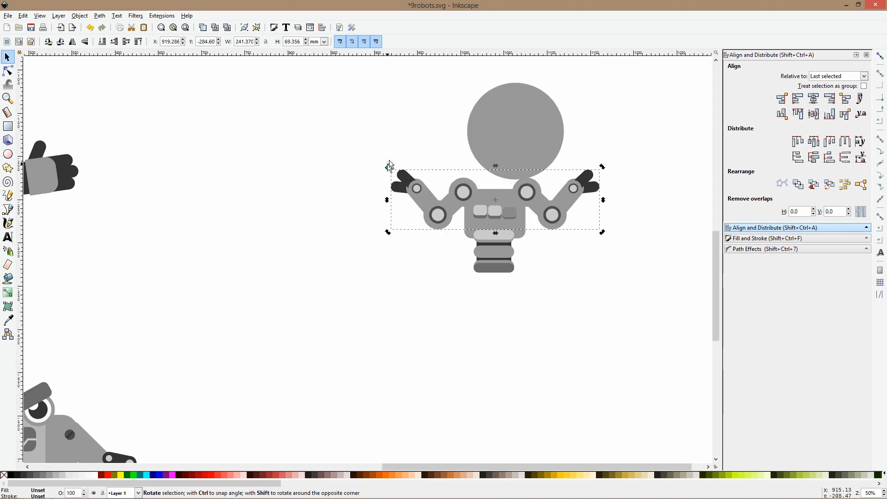
{"action": "left_click_drag", "start_coordinate": [390, 166], "coordinate": [393, 154]}
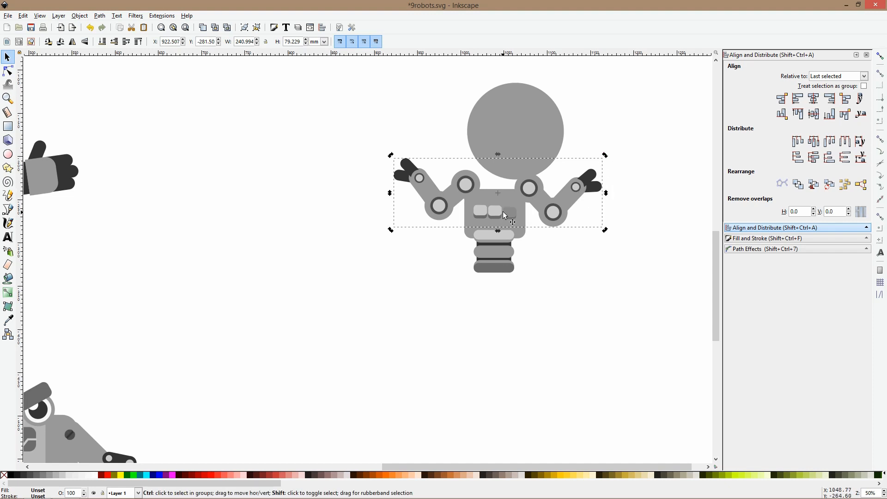
{"action": "key", "text": "ctrl+z"}
Tilt the body, arms and buttons slightly clockwise together and lower the head closer to the shoulders
{"action": "left_click_drag", "start_coordinate": [371, 134], "coordinate": [635, 247]}
{"action": "left_click_drag", "start_coordinate": [604, 167], "coordinate": [607, 181]}
{"action": "left_click", "coordinate": [567, 208]}
{"action": "left_click", "coordinate": [567, 208]}
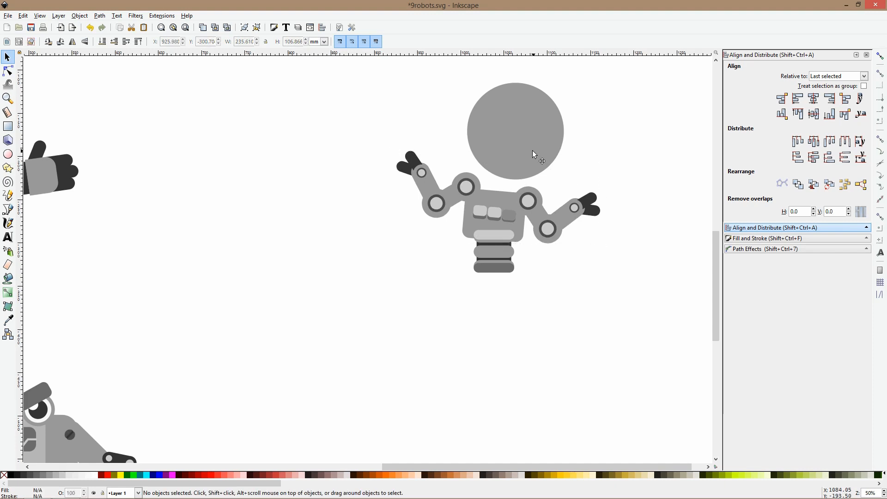
{"action": "left_click_drag", "start_coordinate": [532, 150], "coordinate": [529, 162]}
Copy the library's eye onto the head at about 36 mm wide and duplicate it to make a pair
{"action": "scroll", "coordinate": [581, 170], "scroll_direction": "down", "scroll_amount": 2}
{"action": "left_click_drag", "start_coordinate": [603, 145], "coordinate": [447, 223]}
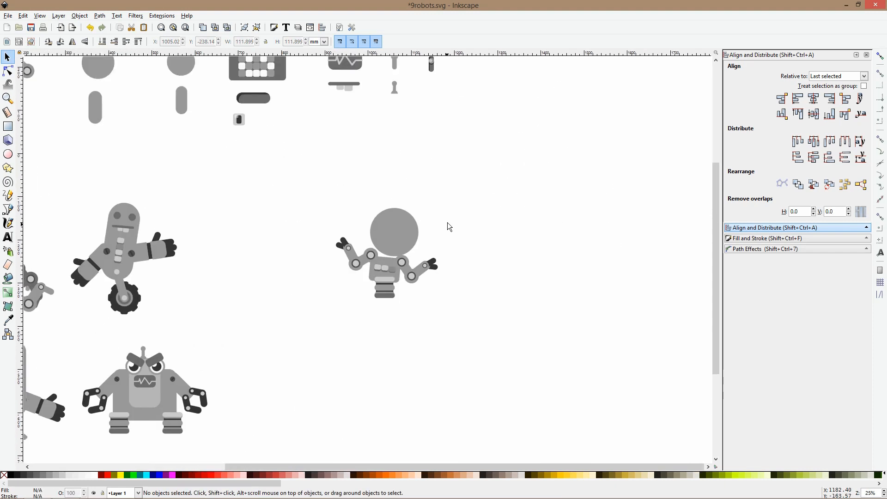
{"action": "scroll", "coordinate": [400, 159], "scroll_direction": "up", "scroll_amount": 4}
{"action": "left_click", "coordinate": [285, 96]}
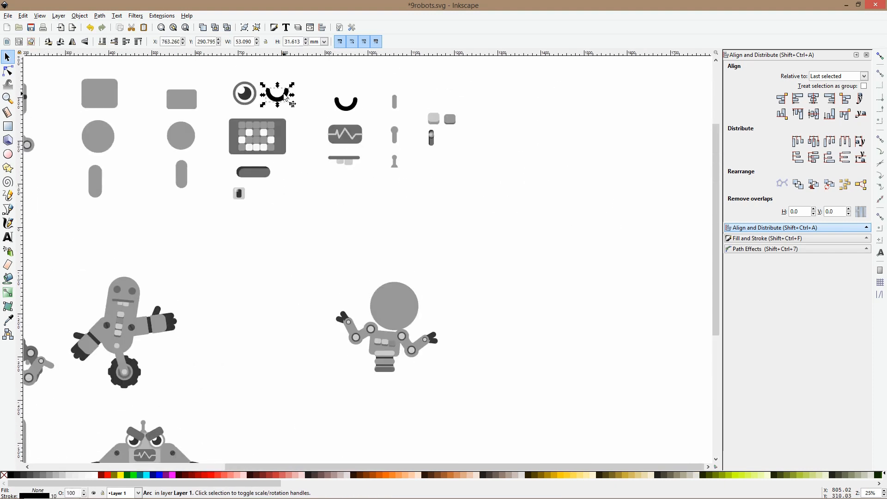
{"action": "scroll", "coordinate": [384, 315], "scroll_direction": "up", "scroll_amount": 3}
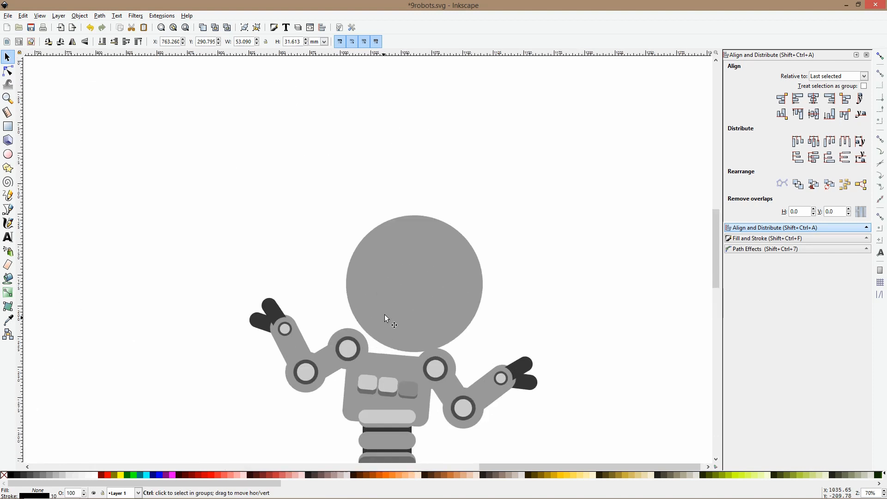
{"action": "scroll", "coordinate": [281, 131], "scroll_direction": "down", "scroll_amount": 4}
{"action": "scroll", "coordinate": [264, 118], "scroll_direction": "up", "scroll_amount": 1}
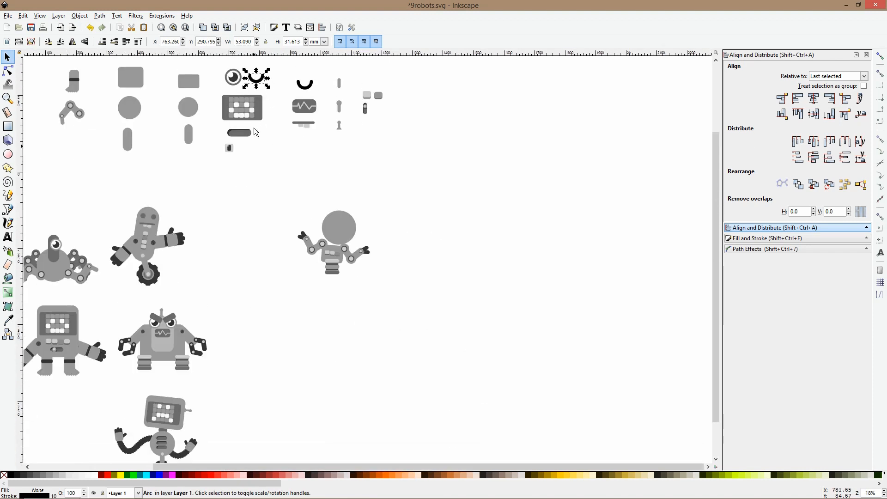
{"action": "left_click", "coordinate": [325, 224]}
{"action": "scroll", "coordinate": [338, 255], "scroll_direction": "up", "scroll_amount": 3}
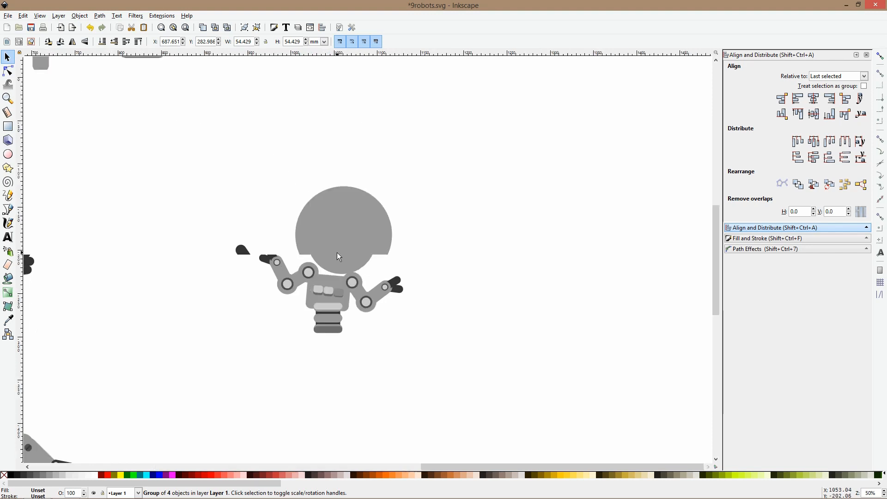
{"action": "left_click_drag", "start_coordinate": [364, 280], "coordinate": [370, 237]}
{"action": "key", "text": "ctrl+d"}
Paste a copy of the library's black arc below the eyes, flip it vertically and shrink it into a frowning mouth
{"action": "scroll", "coordinate": [417, 251], "scroll_direction": "down", "scroll_amount": 2}
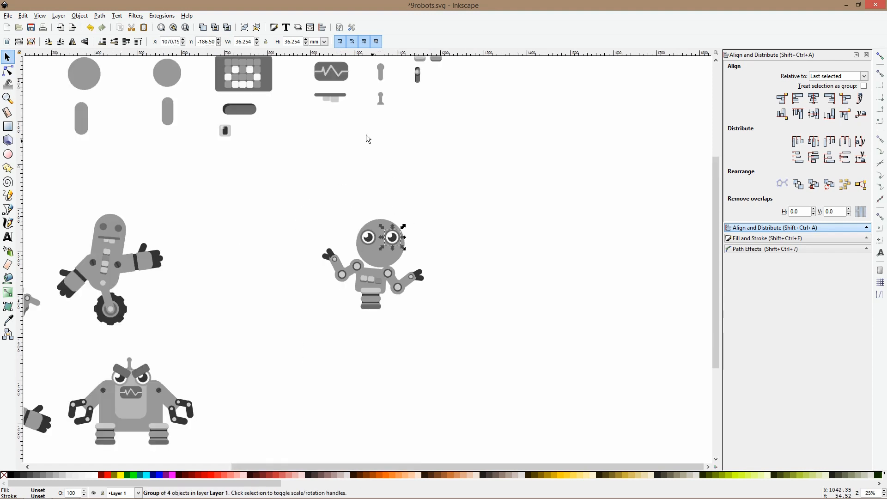
{"action": "left_click", "coordinate": [337, 95], "text": "ctrl"}
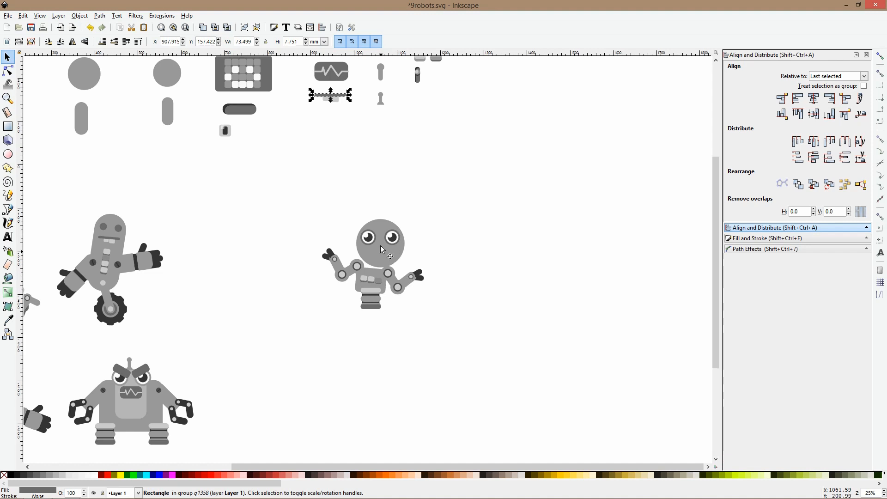
{"action": "scroll", "coordinate": [342, 140], "scroll_direction": "up", "scroll_amount": 4}
{"action": "left_click", "coordinate": [325, 110]}
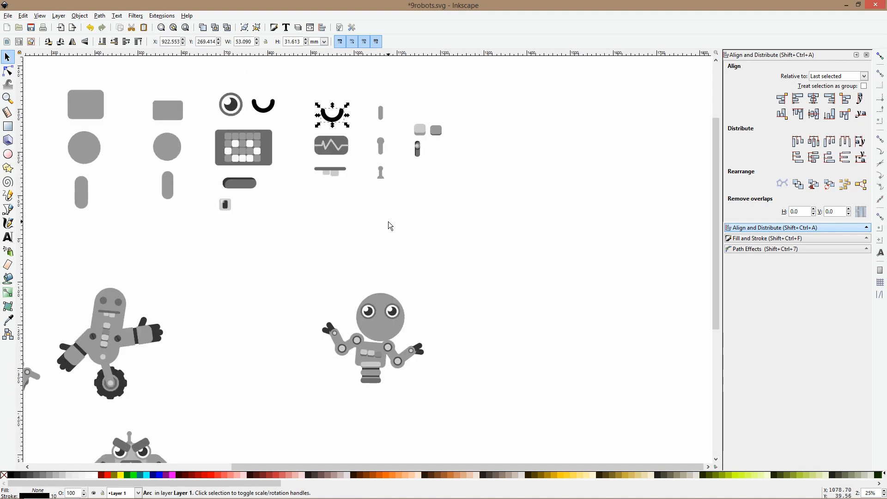
{"action": "left_click", "coordinate": [380, 326]}
{"action": "key", "text": "ctrl+v"}
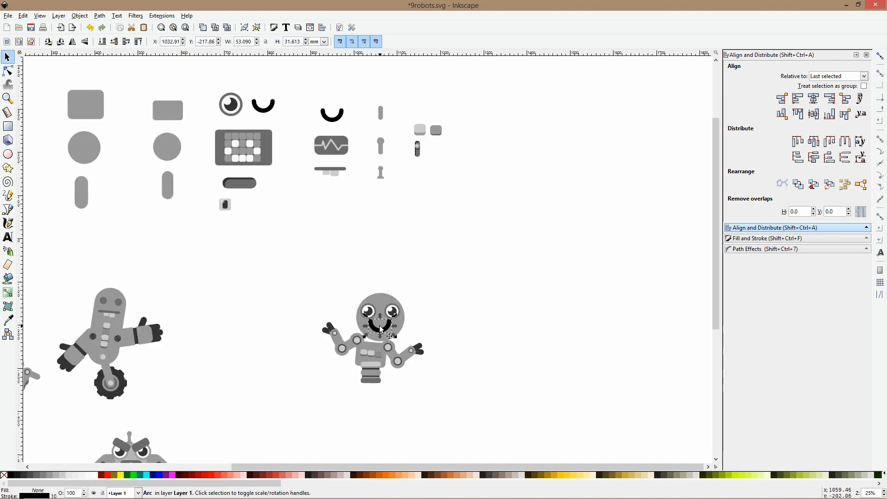
{"action": "key", "text": "v"}
{"action": "scroll", "coordinate": [380, 326], "scroll_direction": "up", "scroll_amount": 2, "text": "ctrl"}
{"action": "mouse_move", "coordinate": [380, 311]}
{"action": "left_mouse_down"}
{"action": "mouse_move", "coordinate": [380, 321]}
{"action": "mouse_move", "coordinate": [380, 311]}
{"action": "left_mouse_up"}
Copy the two eyebrow rectangles from the angry antenna robot and paste them above the frowning robot's eyes
{"action": "left_click", "coordinate": [365, 296]}
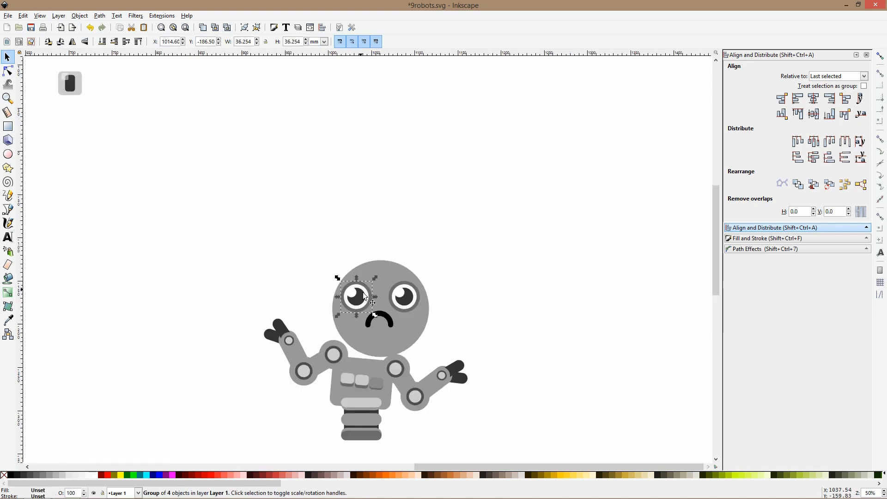
{"action": "scroll", "coordinate": [198, 289], "scroll_direction": "down", "scroll_amount": 3, "text": "ctrl"}
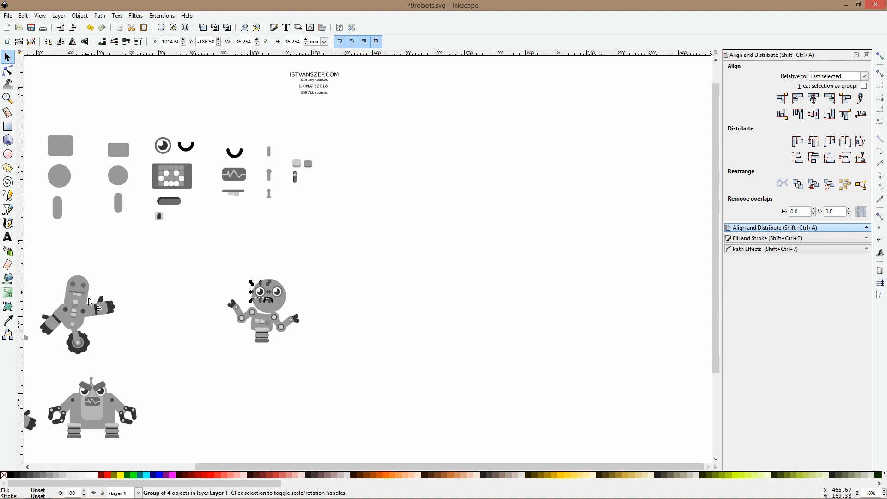
{"action": "left_click", "coordinate": [101, 391], "text": "ctrl"}
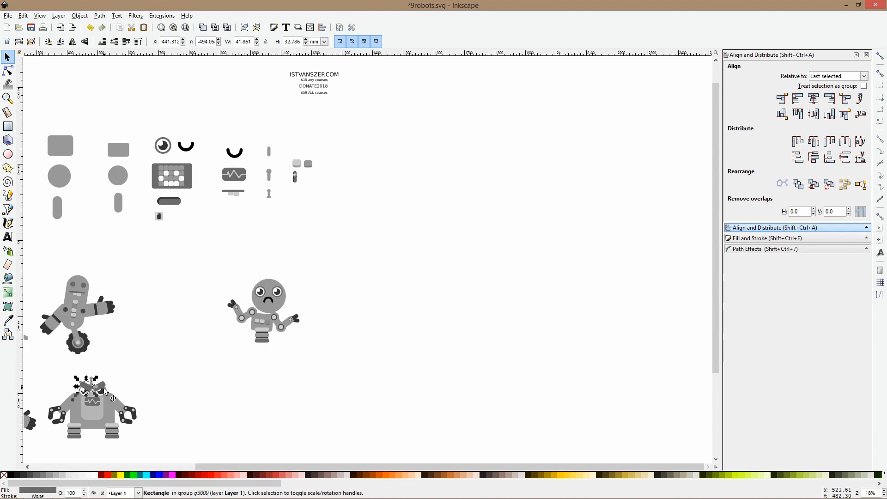
{"action": "left_click", "coordinate": [102, 390], "text": "ctrl+shift"}
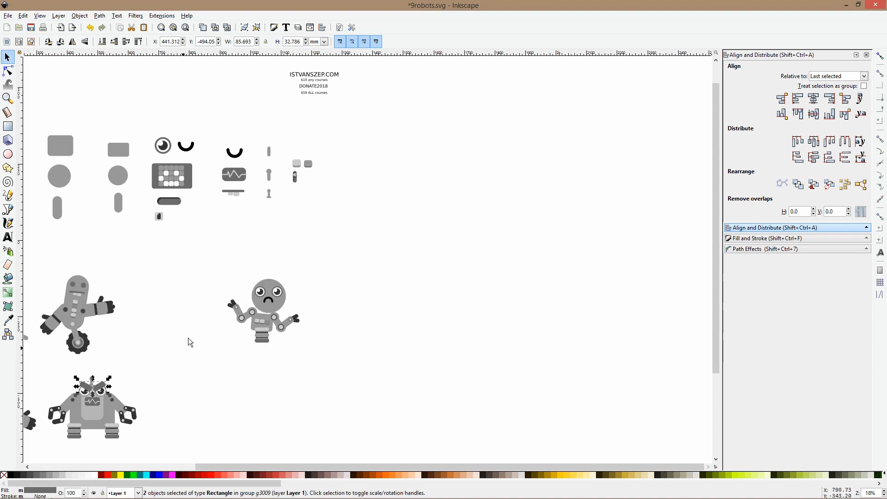
{"action": "key", "text": "ctrl+c"}
{"action": "scroll", "coordinate": [262, 289], "scroll_direction": "up", "scroll_amount": 4, "text": "ctrl"}
{"action": "key", "text": "ctrl+v"}
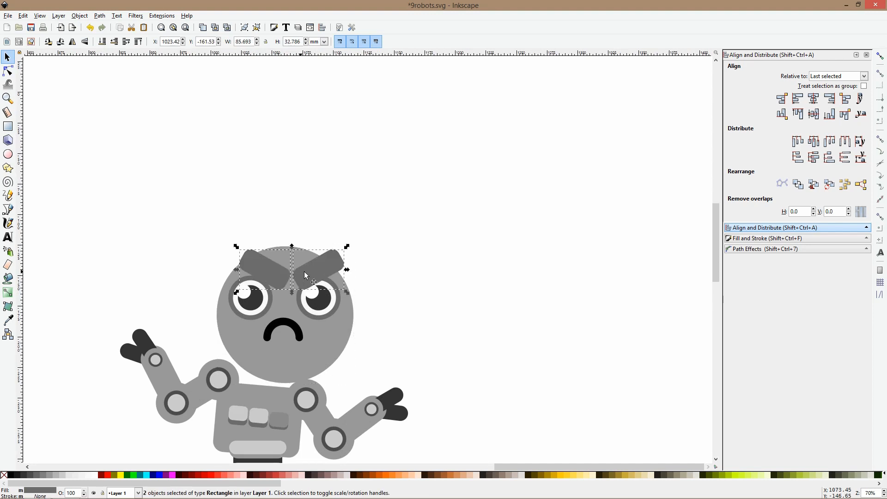
Flip the pasted eyebrows vertically into a worried slant, widen them and fit them over the eyes
{"action": "key", "text": "v"}
{"action": "left_click_drag", "start_coordinate": [235, 281], "coordinate": [216, 281]}
{"action": "left_click_drag", "start_coordinate": [324, 274], "coordinate": [329, 264]}
Tilt the frowning robot's head and face parts together slightly clockwise and lower them closer to the shoulders
{"action": "left_click_drag", "start_coordinate": [182, 211], "coordinate": [388, 393]}
{"action": "left_click", "coordinate": [336, 307]}
{"action": "left_click_drag", "start_coordinate": [356, 237], "coordinate": [376, 259]}
{"action": "left_click_drag", "start_coordinate": [337, 345], "coordinate": [334, 361]}
{"action": "left_click", "coordinate": [407, 334]}
Group the whole frowning robot and move it into the empty middle place of the bottom row
{"action": "scroll", "coordinate": [406, 334], "scroll_direction": "down", "scroll_amount": 5}
{"action": "left_click_drag", "start_coordinate": [336, 299], "coordinate": [422, 382]}
{"action": "scroll", "coordinate": [390, 356], "scroll_direction": "down", "scroll_amount": 6}
{"action": "key", "text": "ctrl+g"}
{"action": "left_click_drag", "start_coordinate": [386, 243], "coordinate": [221, 368]}
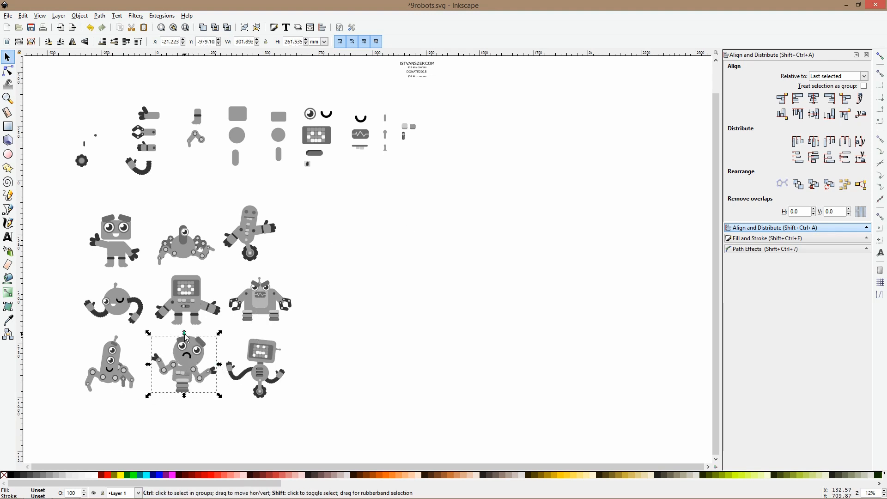
Scale the frowning robot down proportionally to about 262 mm wide
{"action": "left_click_drag", "start_coordinate": [184, 334], "coordinate": [185, 338]}
{"action": "left_click", "coordinate": [364, 380]}
{"action": "left_click_drag", "start_coordinate": [304, 365], "coordinate": [389, 283]}
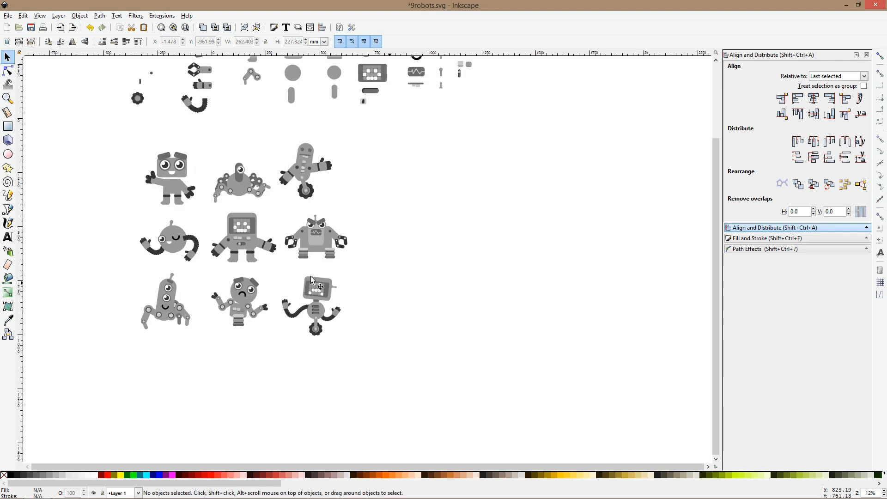
{"action": "scroll", "coordinate": [215, 291], "scroll_direction": "up", "scroll_amount": 2, "text": "ctrl"}
{"action": "scroll", "coordinate": [217, 334], "scroll_direction": "down", "scroll_amount": 2, "text": "ctrl"}
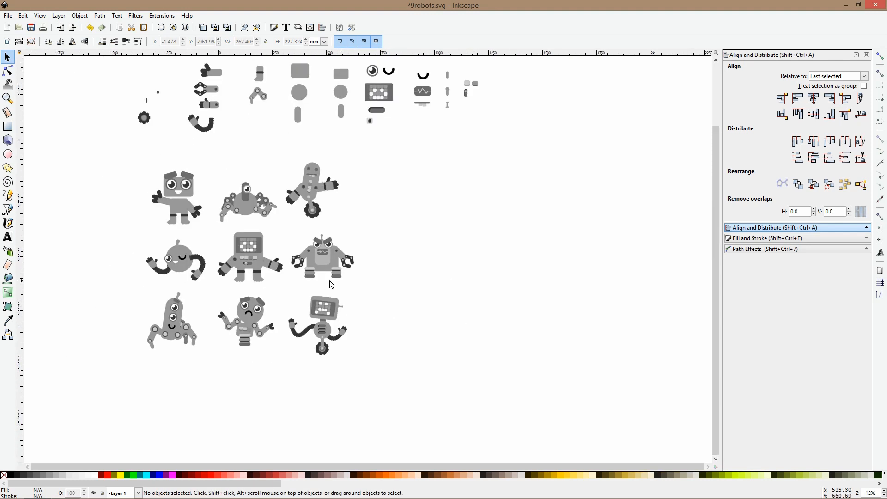
Select all nine robots and move them together farther away from the parts library
{"action": "left_click_drag", "start_coordinate": [122, 142], "coordinate": [408, 398]}
{"action": "left_click_drag", "start_coordinate": [325, 267], "coordinate": [387, 336]}
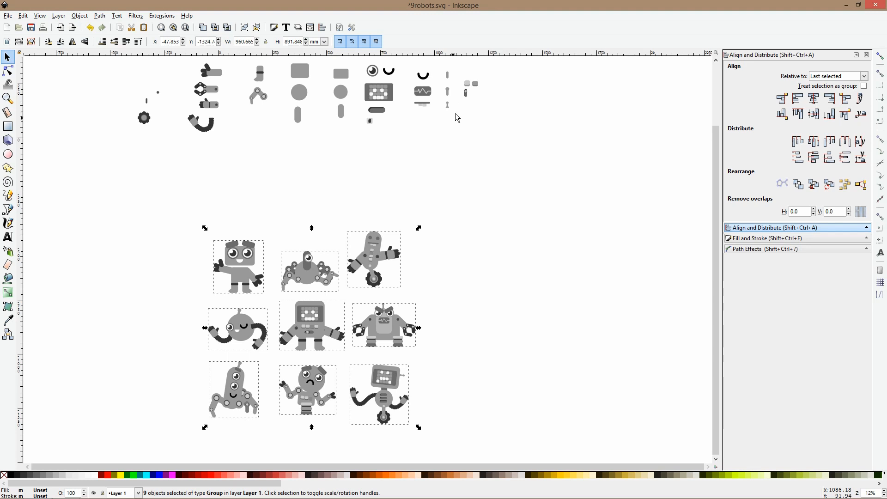
{"action": "left_click", "coordinate": [275, 165]}
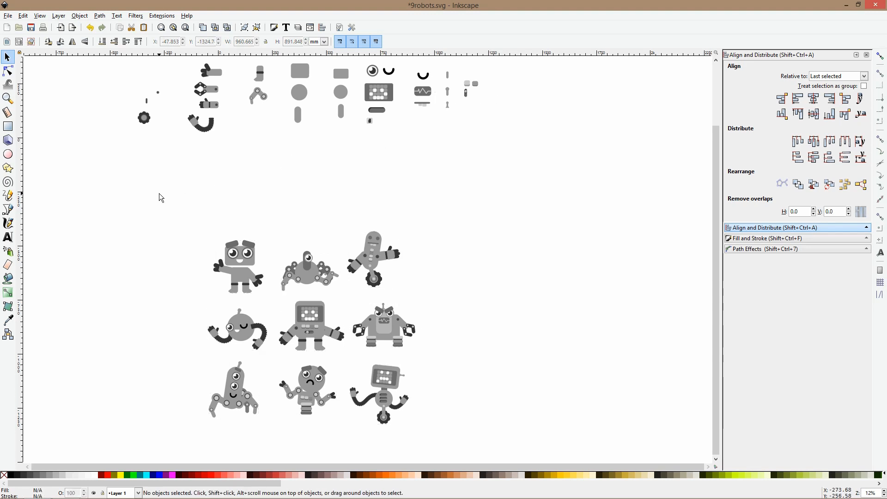
Examine the finished set of nine robots and the course offer text above the parts library
{"action": "scroll", "coordinate": [160, 196], "scroll_direction": "down", "scroll_amount": 4}
{"action": "scroll", "coordinate": [158, 192], "scroll_direction": "up", "scroll_amount": 1}
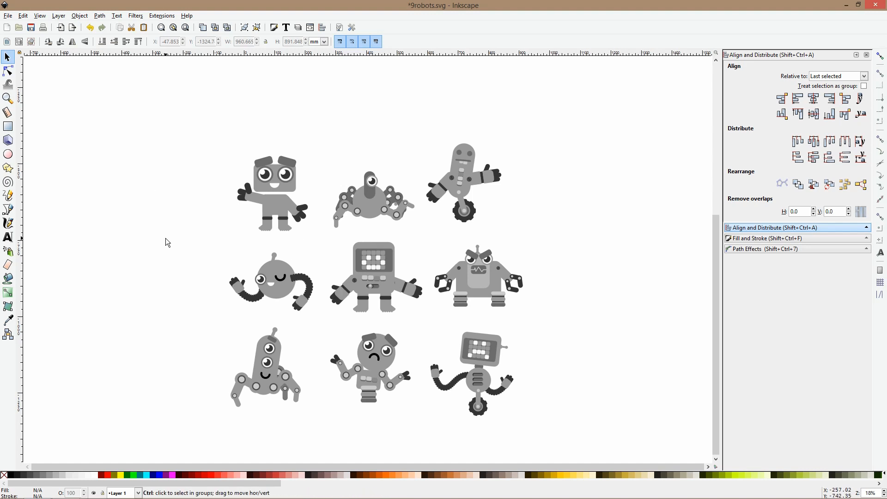
{"action": "scroll", "coordinate": [165, 238], "scroll_direction": "down", "scroll_amount": 3, "text": "ctrl"}
{"action": "scroll", "coordinate": [310, 87], "scroll_direction": "up", "scroll_amount": 1, "text": "ctrl"}
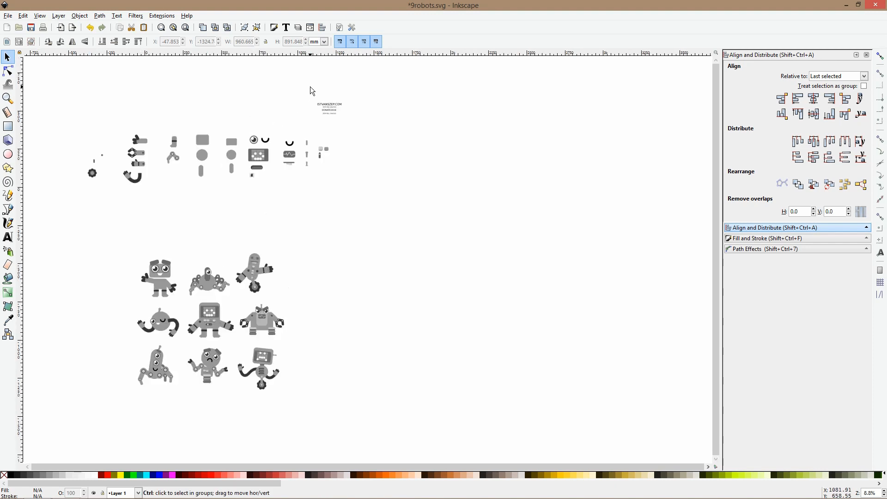
{"action": "scroll", "coordinate": [309, 98], "scroll_direction": "up", "scroll_amount": 7, "text": "ctrl"}
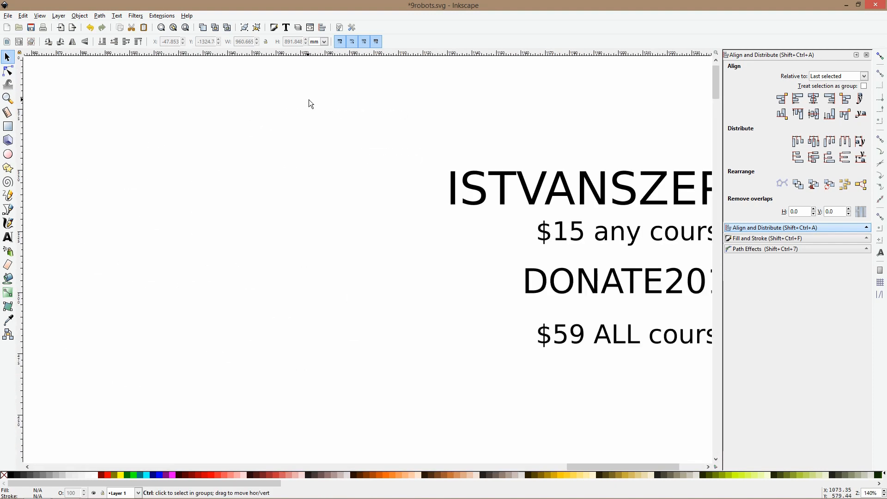
{"action": "left_click_drag", "start_coordinate": [429, 113], "coordinate": [198, 149]}
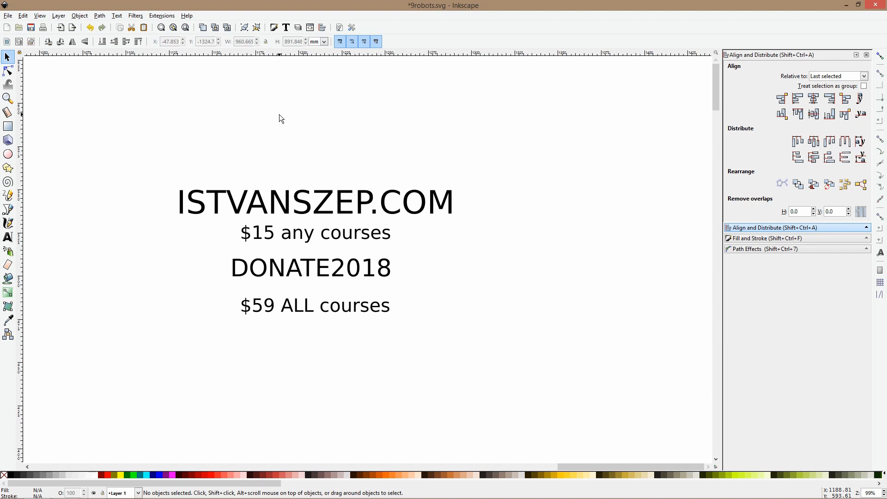
{"action": "scroll", "coordinate": [280, 127], "scroll_direction": "down", "scroll_amount": 5}
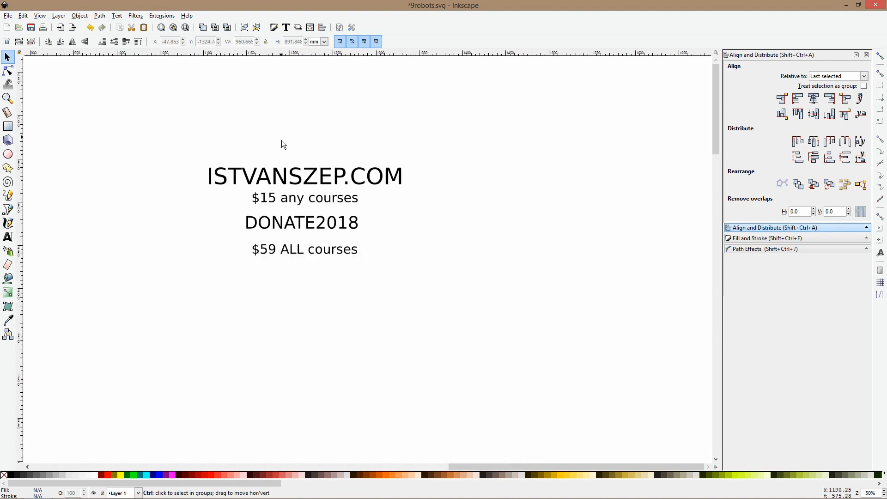
{"action": "left_click_drag", "start_coordinate": [278, 281], "coordinate": [554, 41]}
{"action": "scroll", "coordinate": [423, 241], "scroll_direction": "down", "scroll_amount": 4}
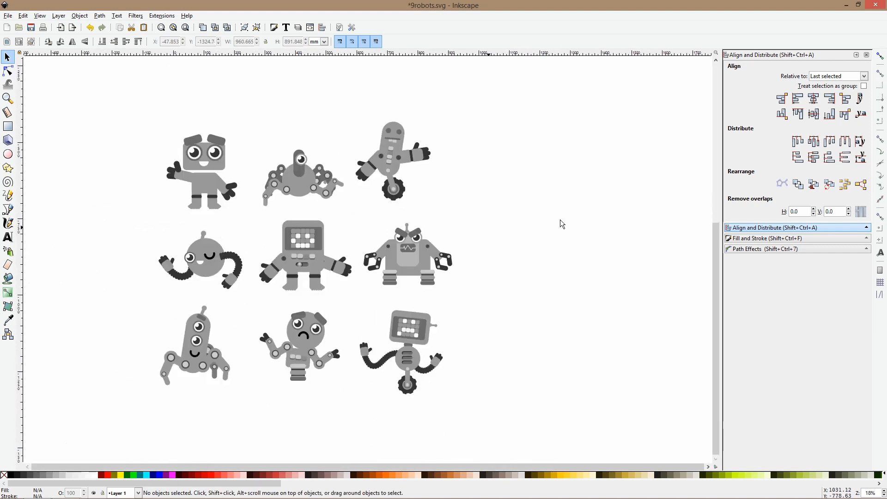